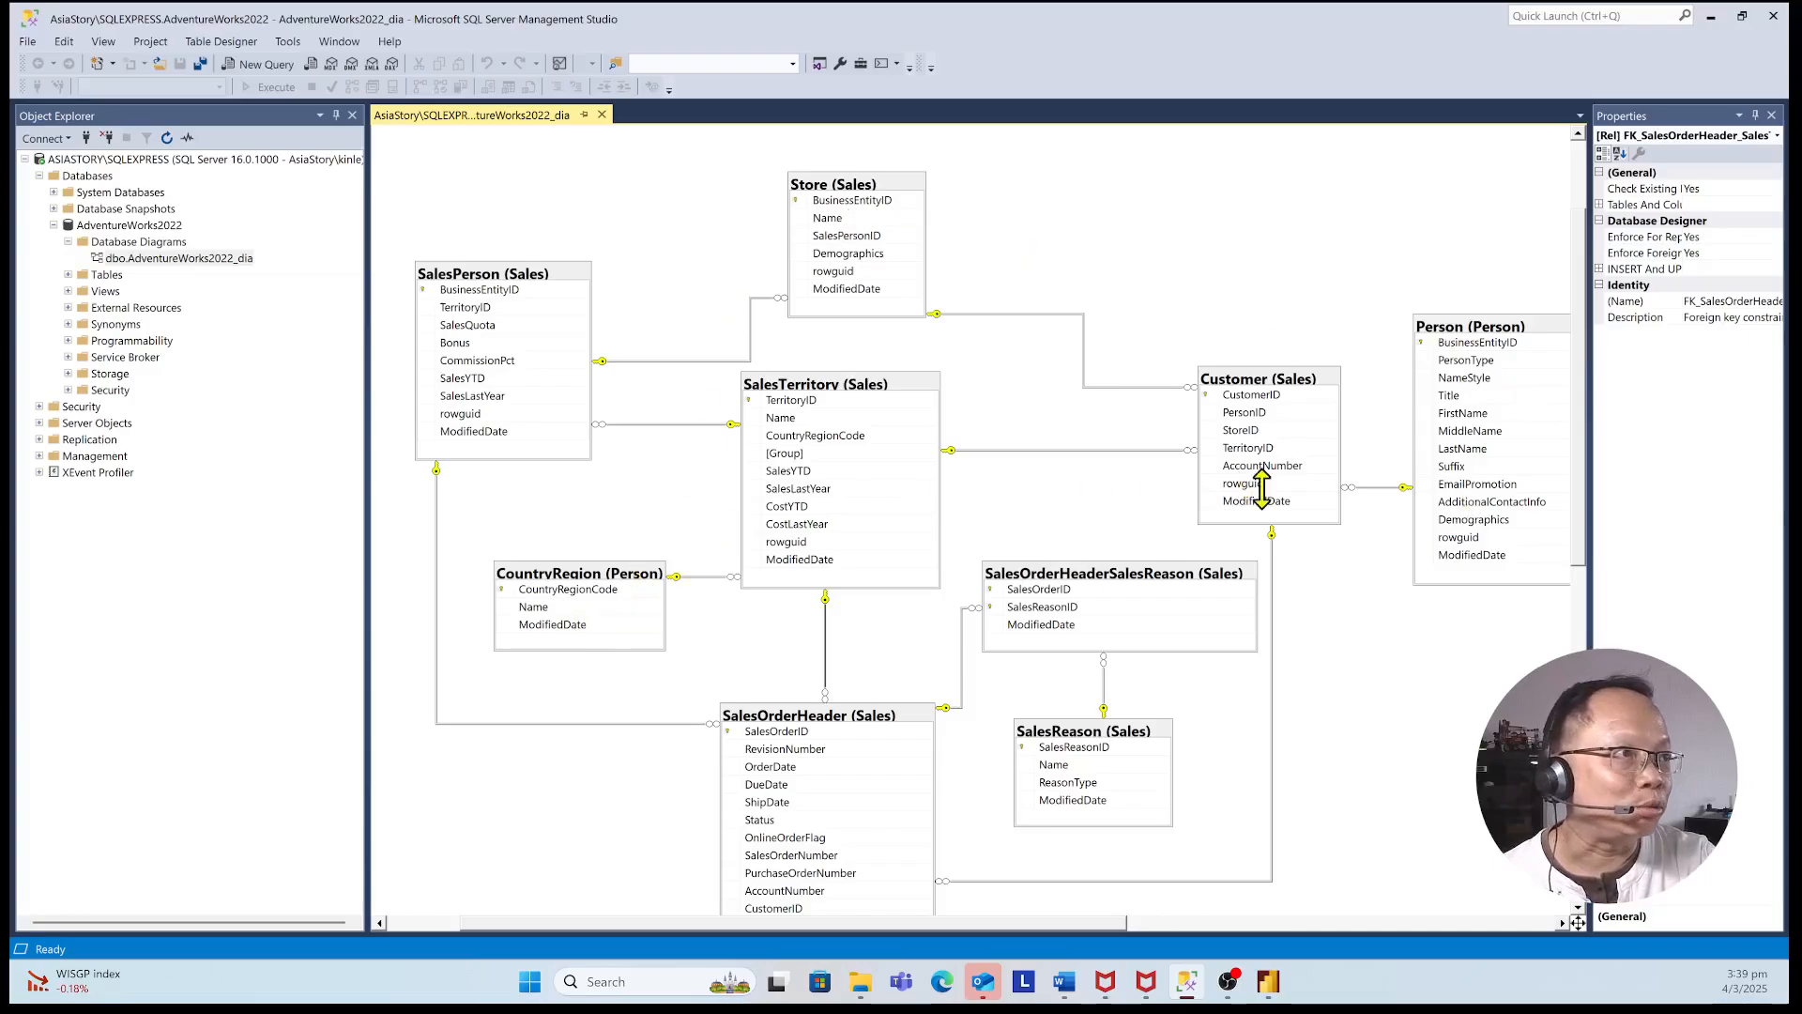
# - Examine the database diagram's sales tables, following the links from SalesOrderHeader through SalesOrderDetail to SpecialOfferProduct and SpecialOffer
pyautogui.scroll(-1, 926, 507)
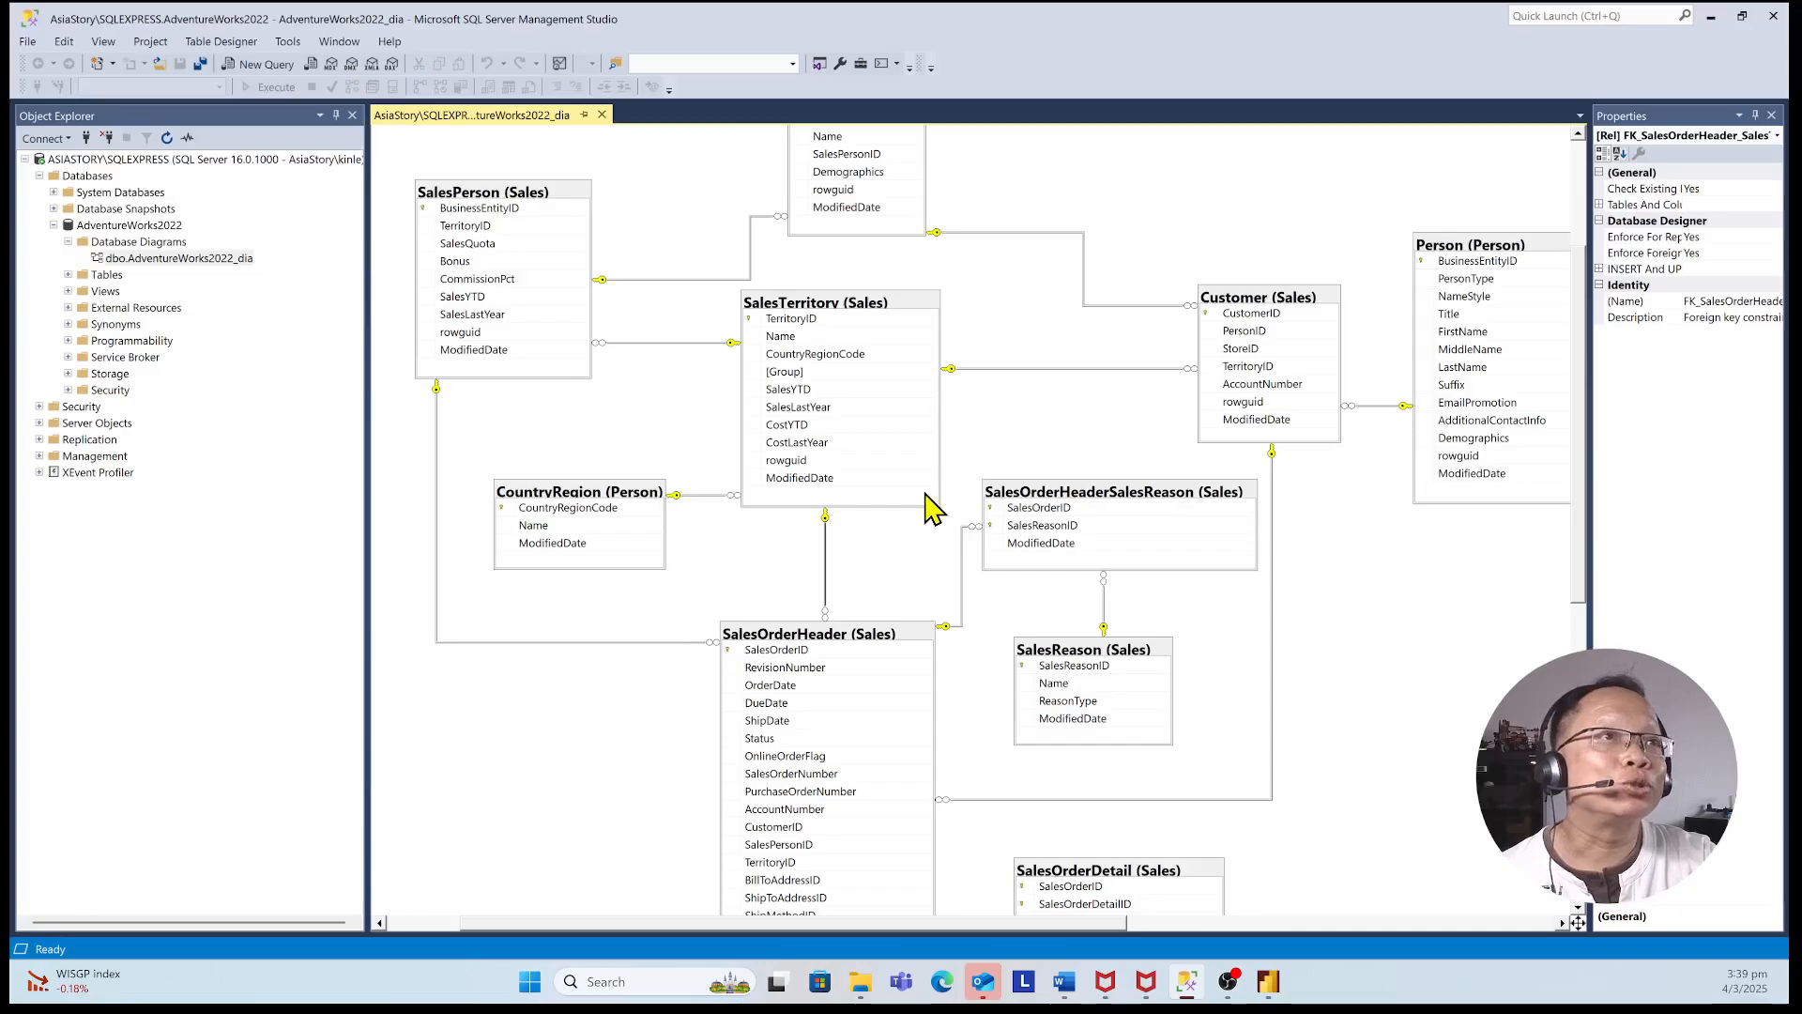
pyautogui.scroll(-3, 925, 506)
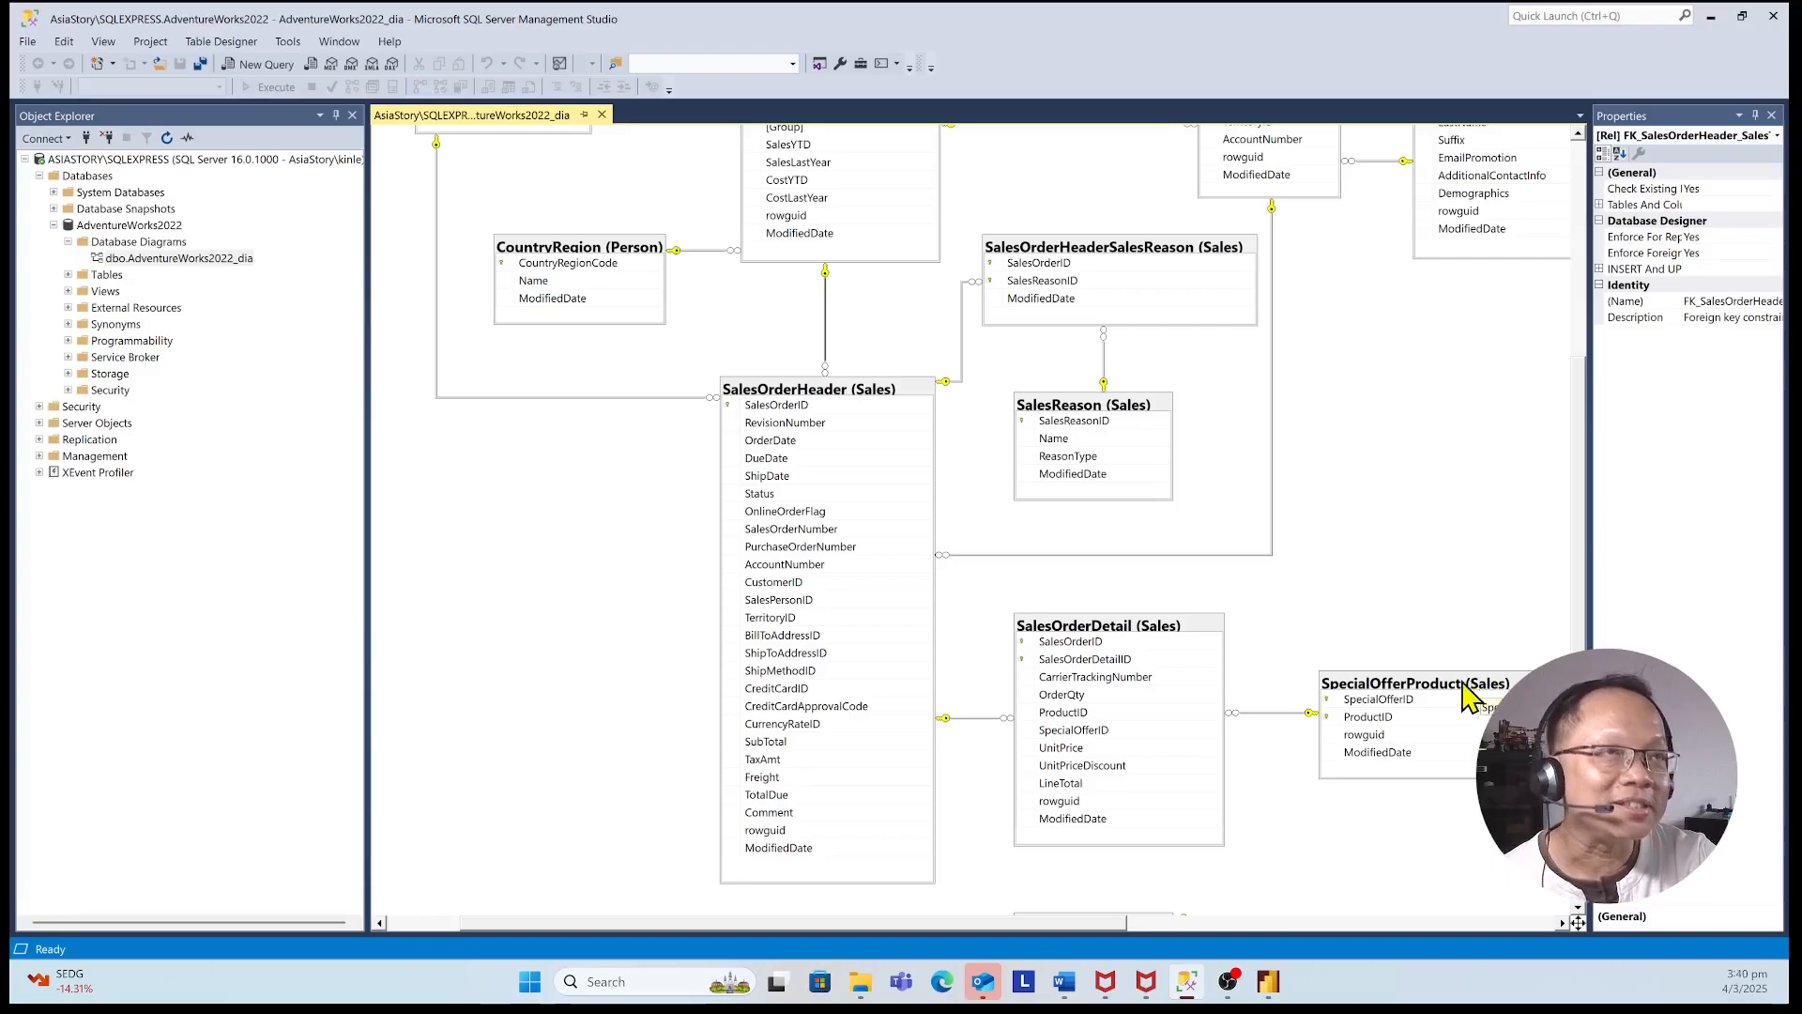
pyautogui.scroll(5, 938, 751)
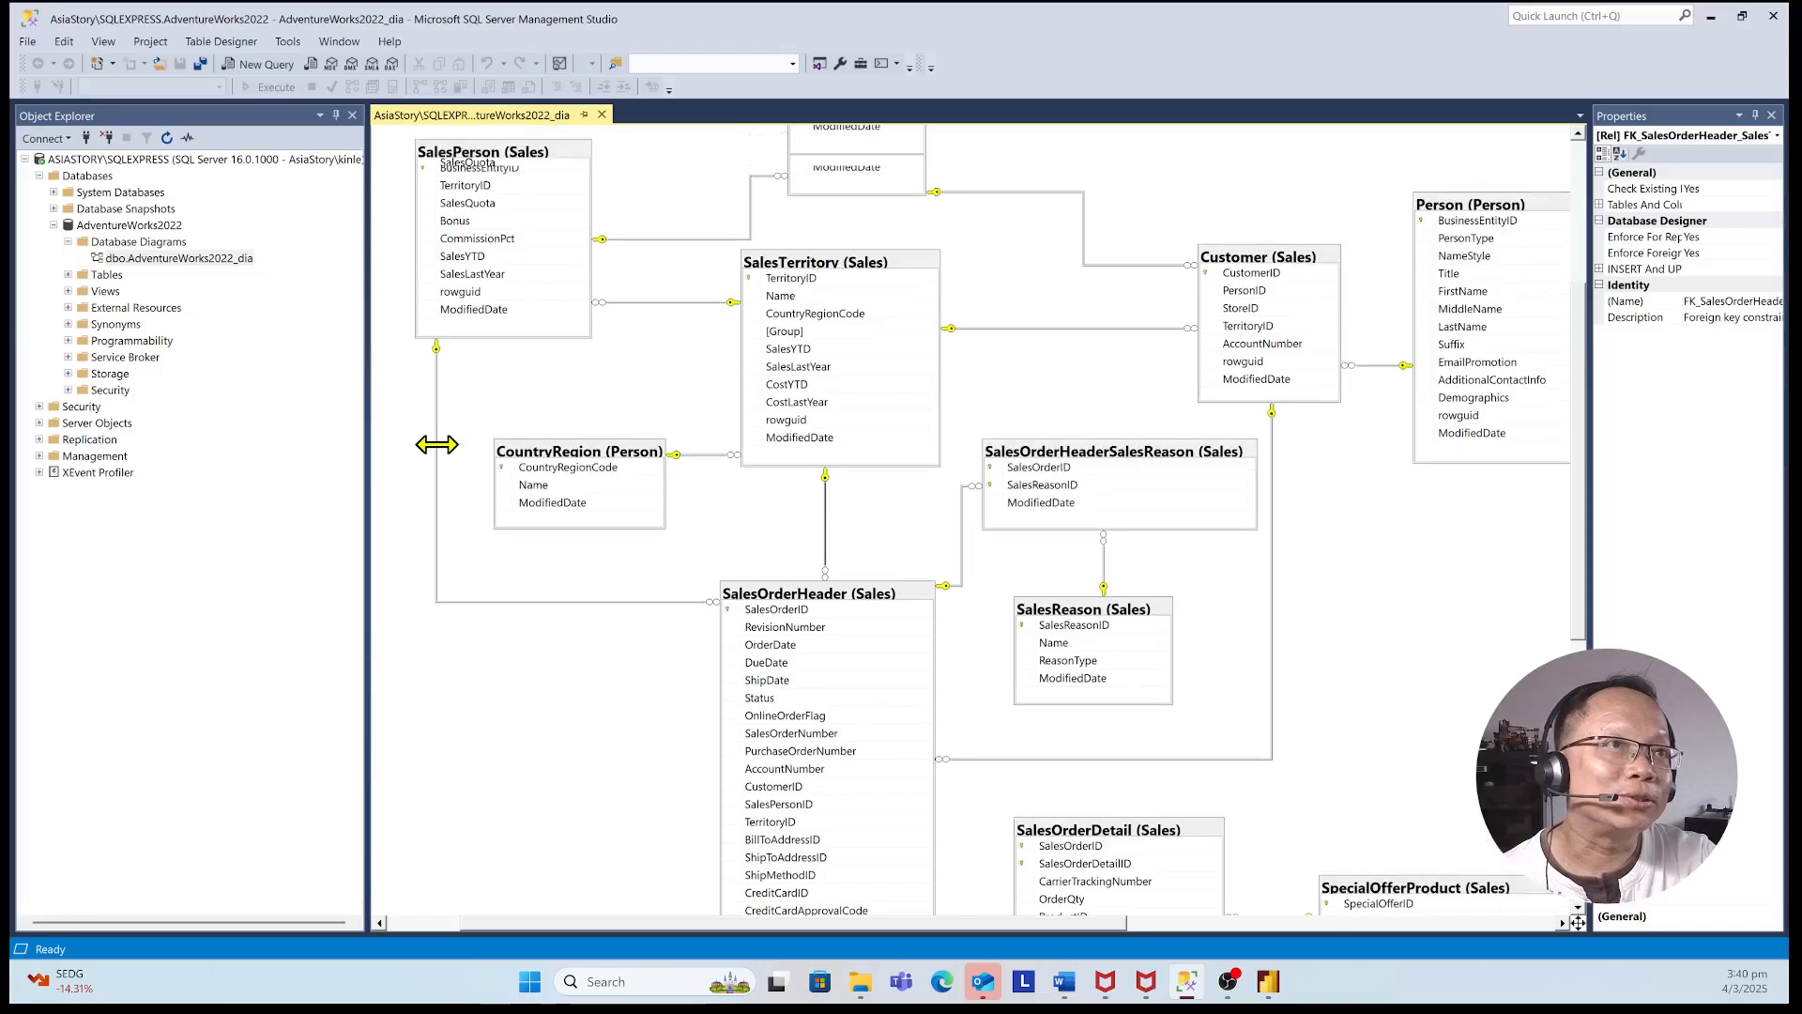
pyautogui.scroll(2, 436, 444)
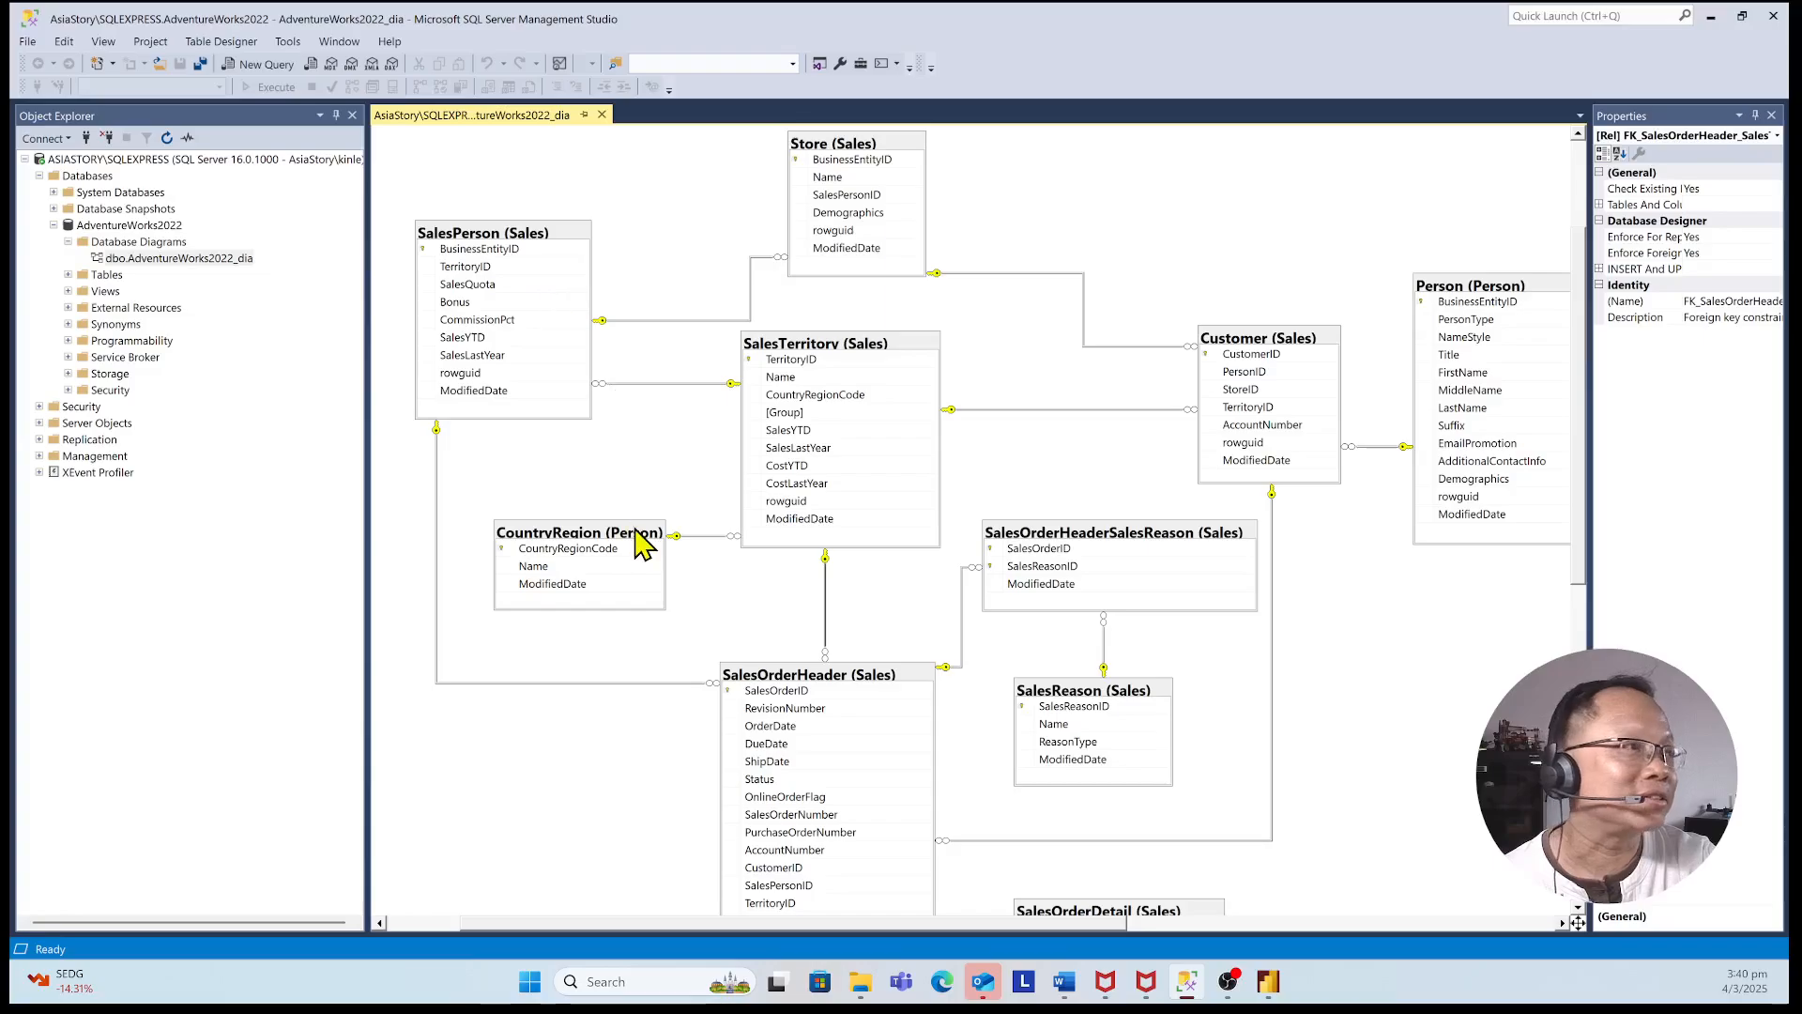
pyautogui.scroll(-3, 642, 540)
pyautogui.scroll(-5, 643, 540)
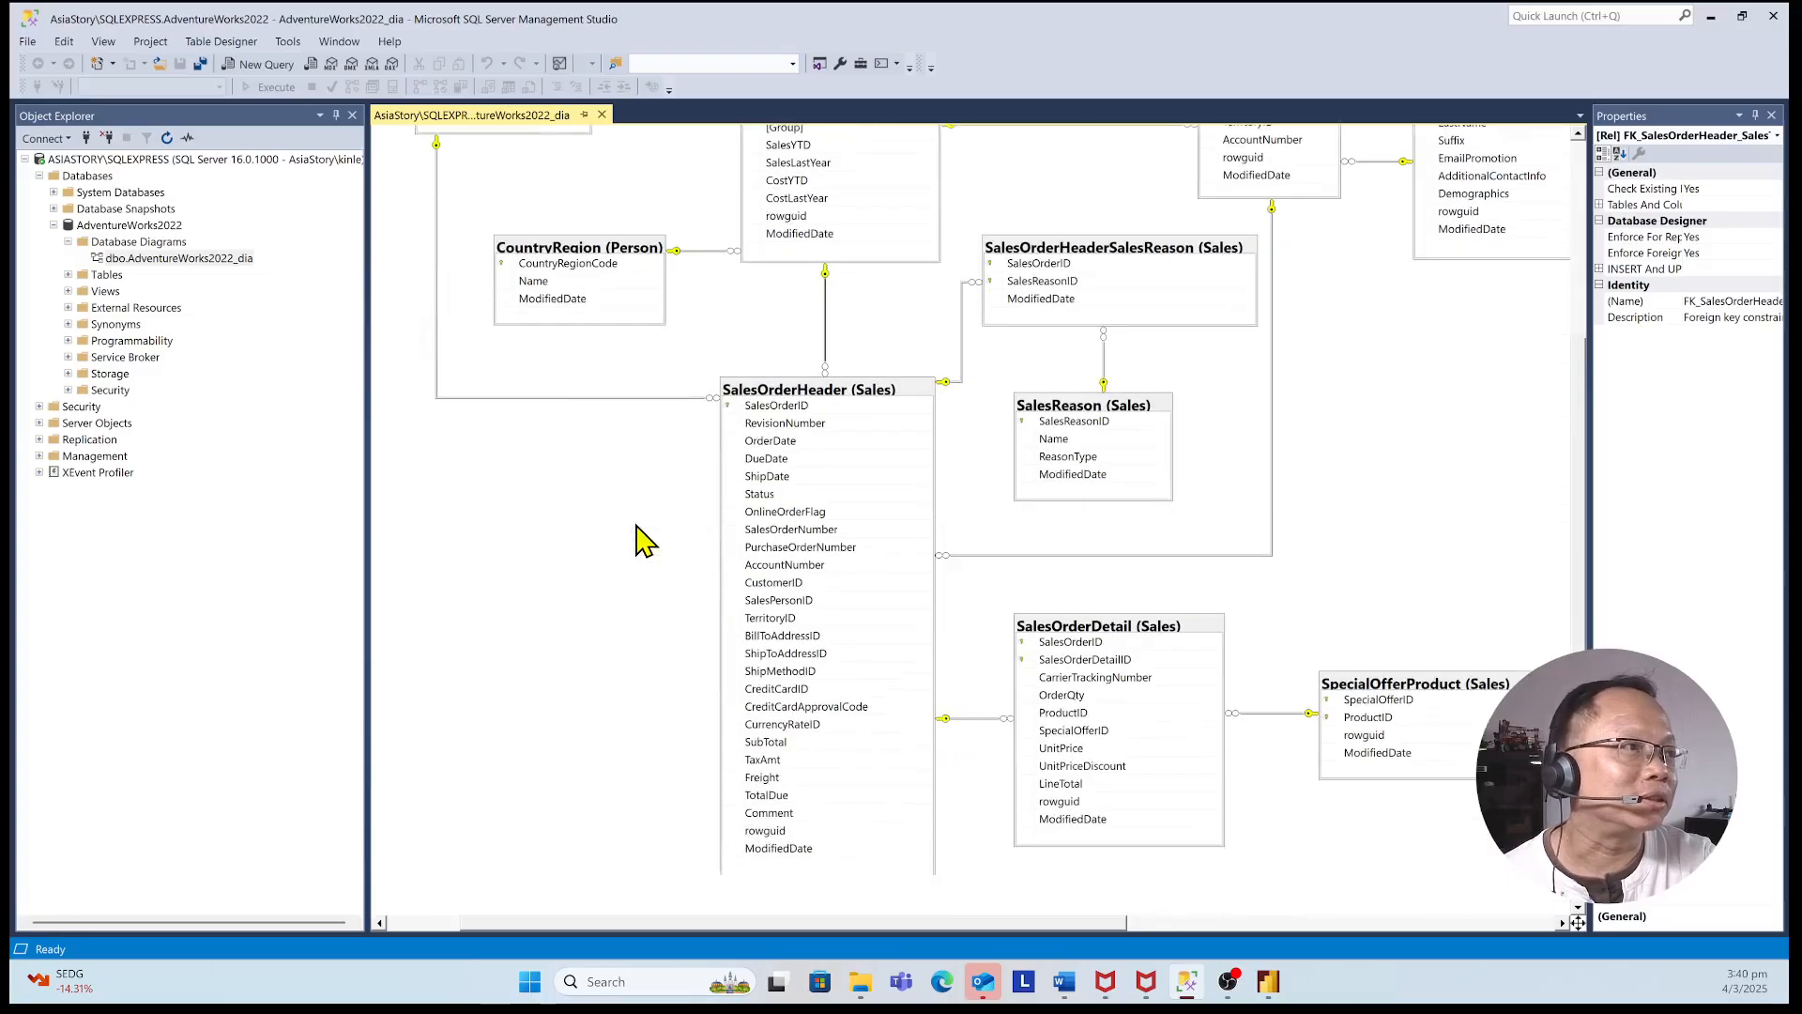
pyautogui.scroll(-5, 644, 647)
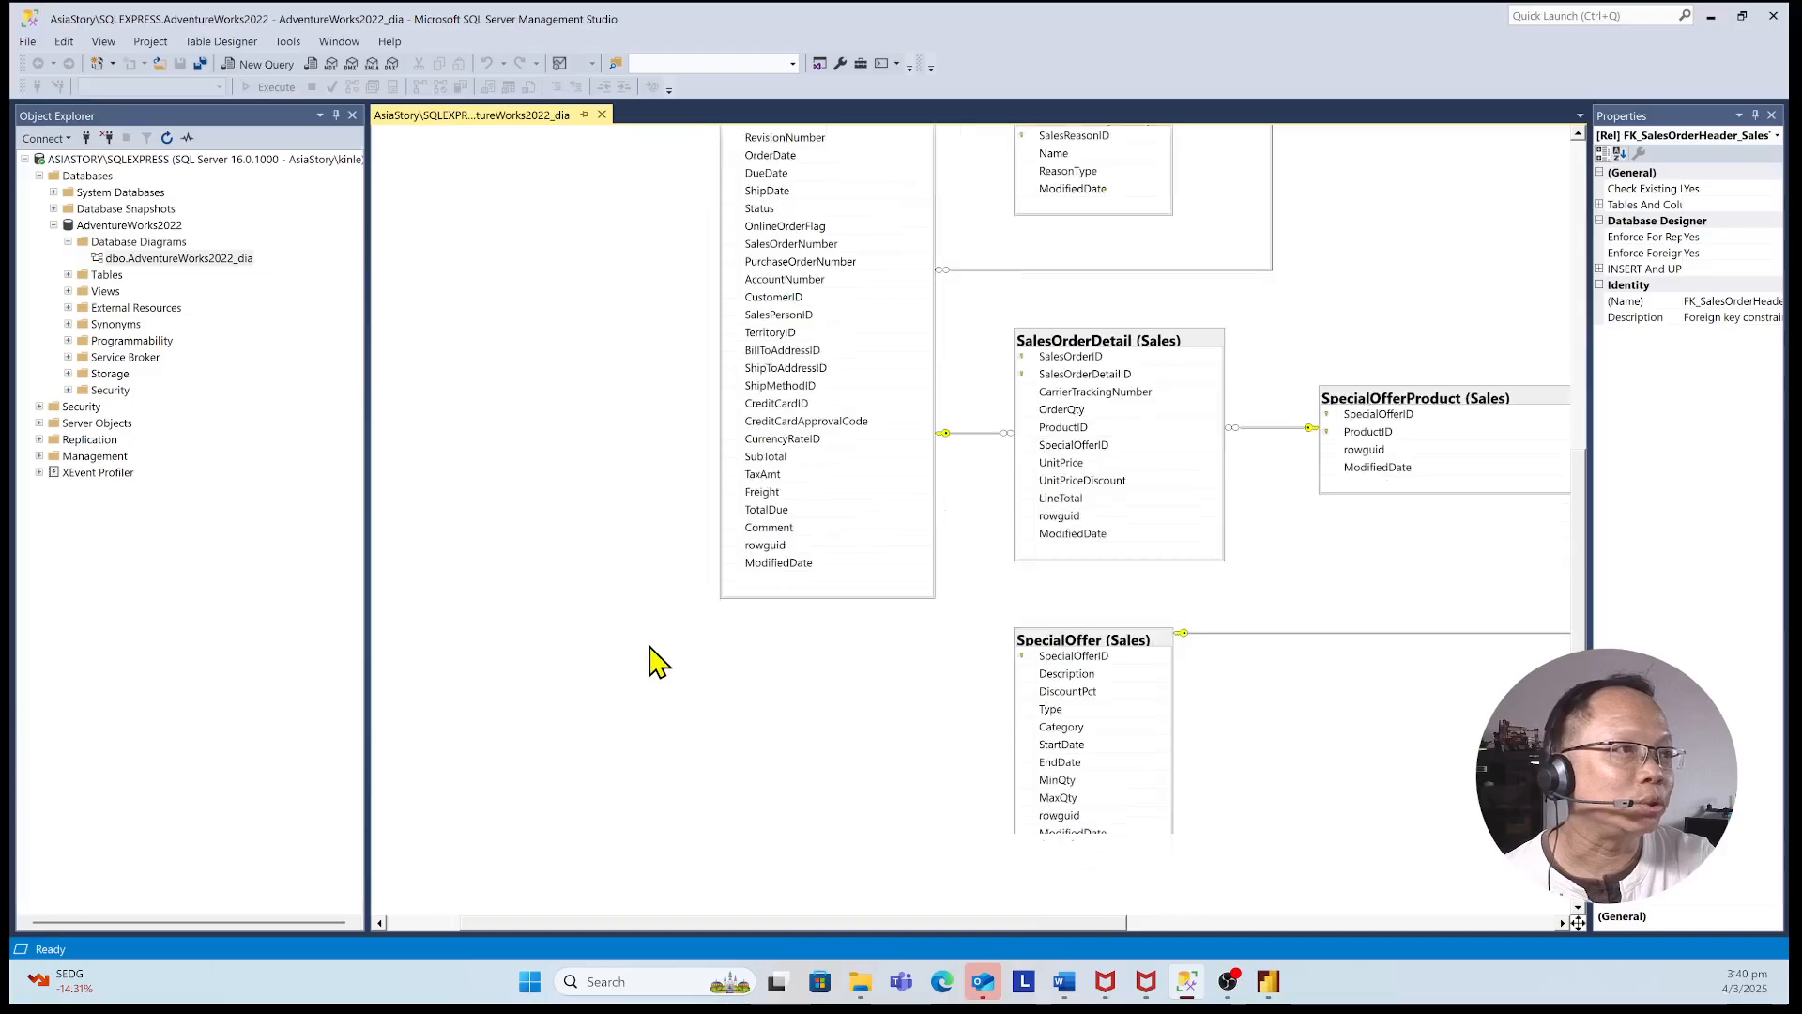
pyautogui.moveTo(820, 920); pyautogui.dragTo(976, 923)
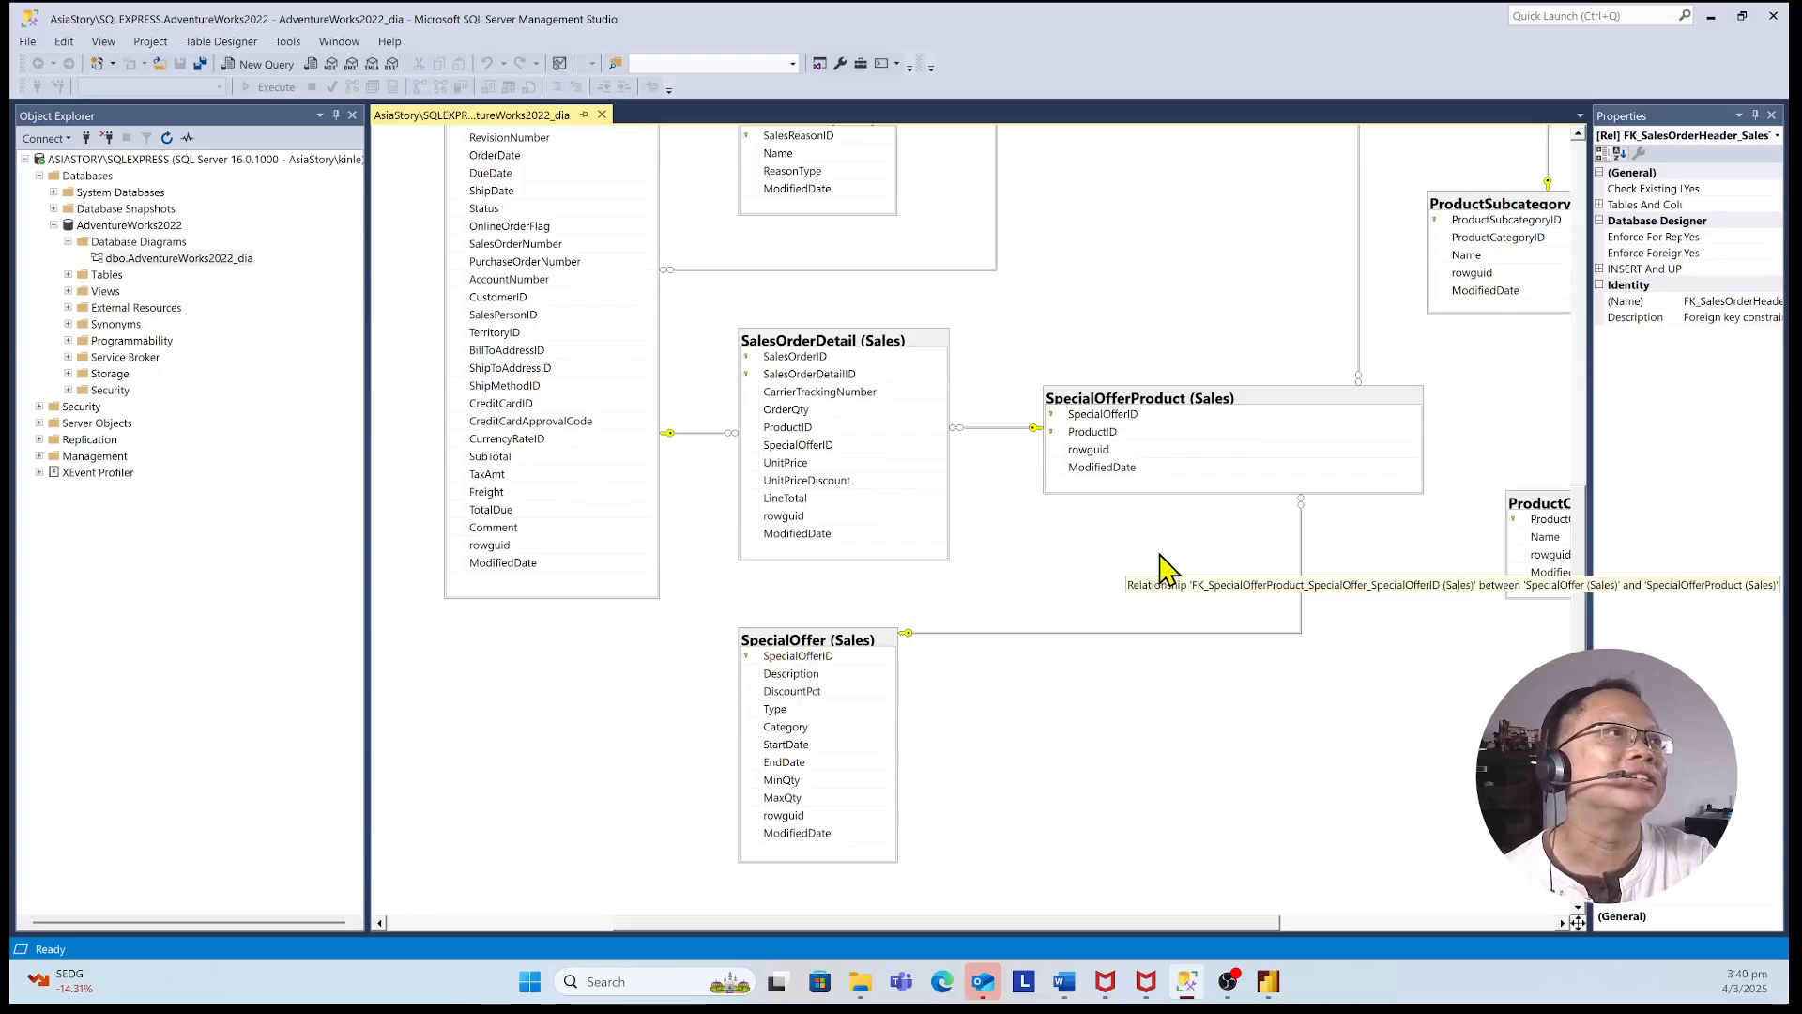
pyautogui.scroll(3, 1166, 576)
pyautogui.scroll(6, 1070, 628)
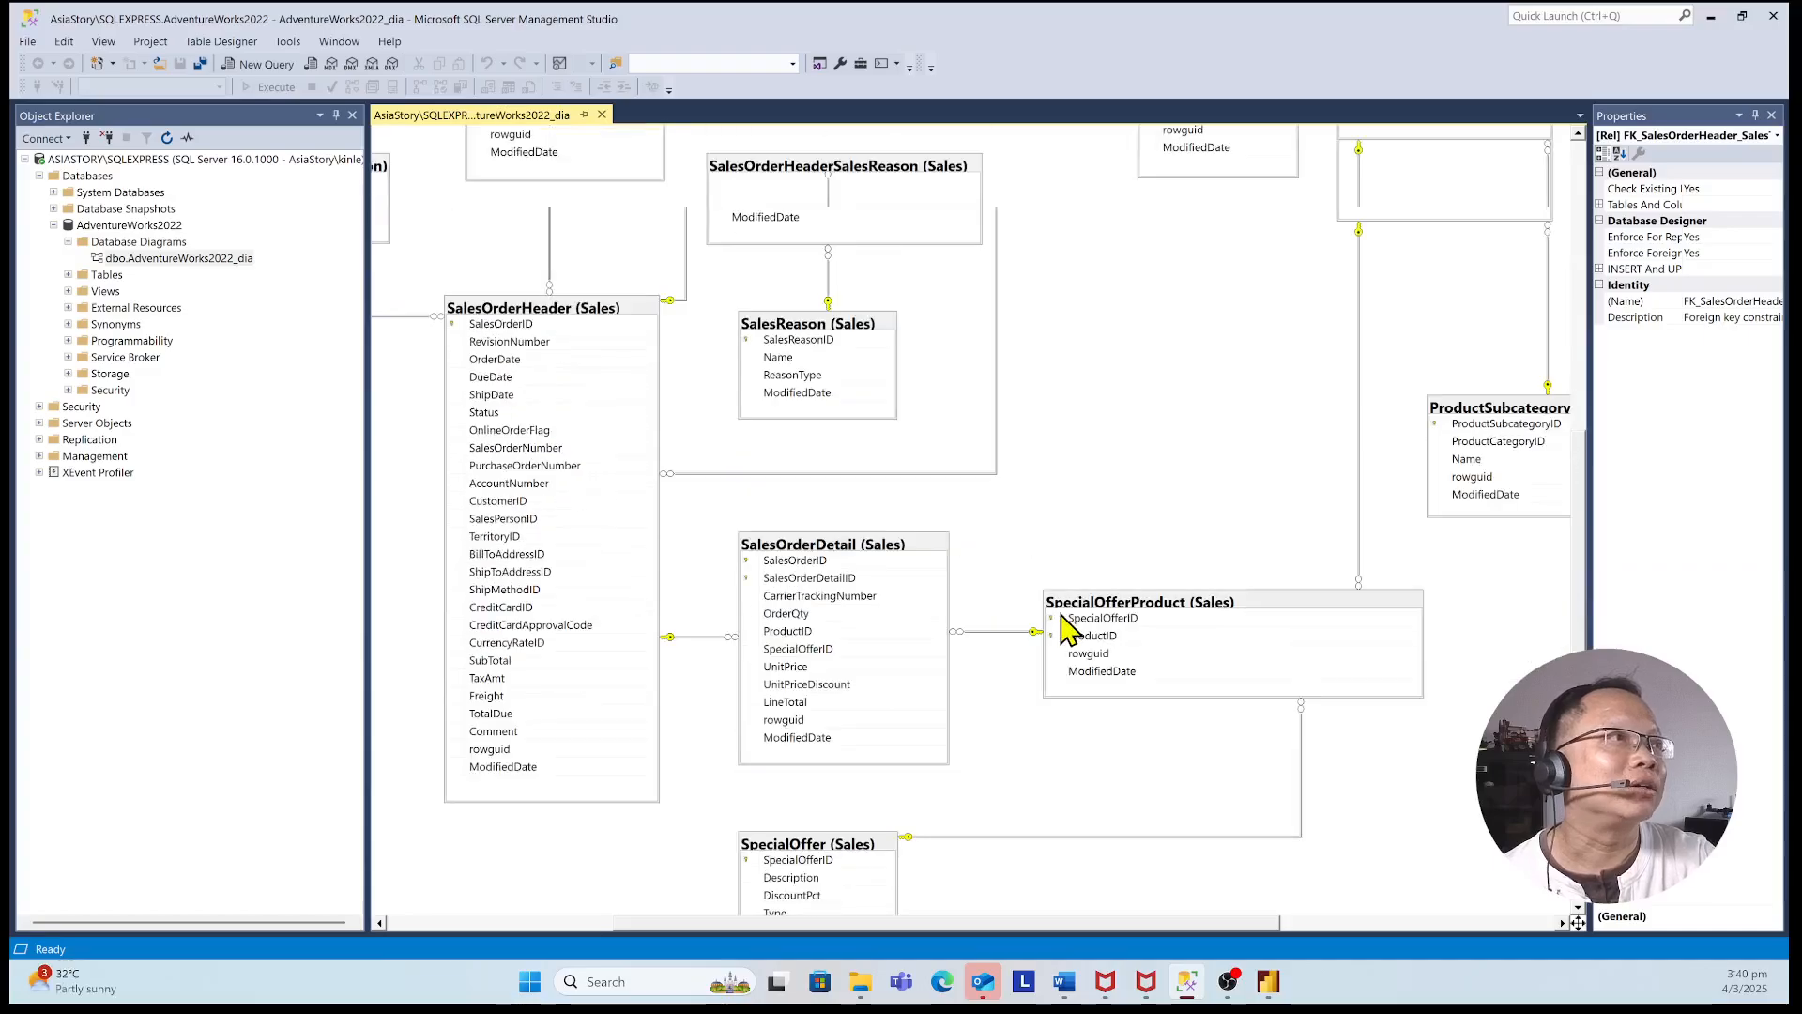
pyautogui.scroll(2, 1070, 630)
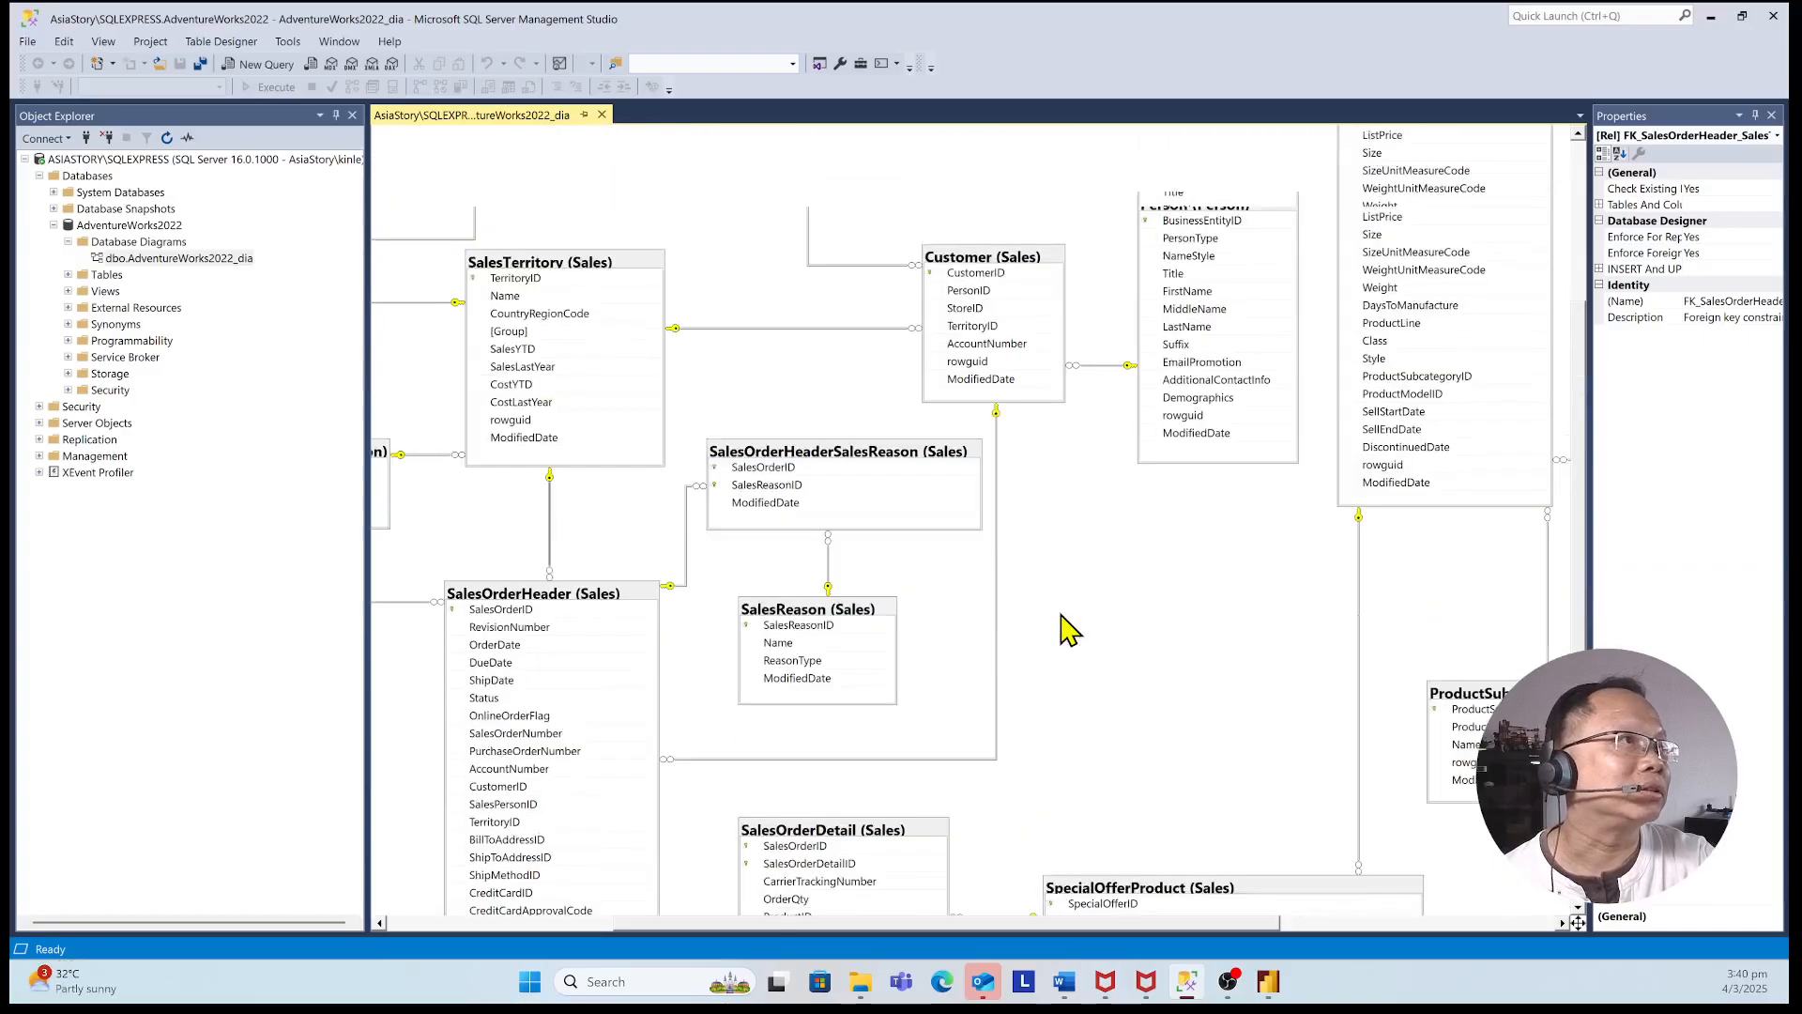
pyautogui.scroll(-4, 1070, 631)
pyautogui.scroll(-6, 1068, 630)
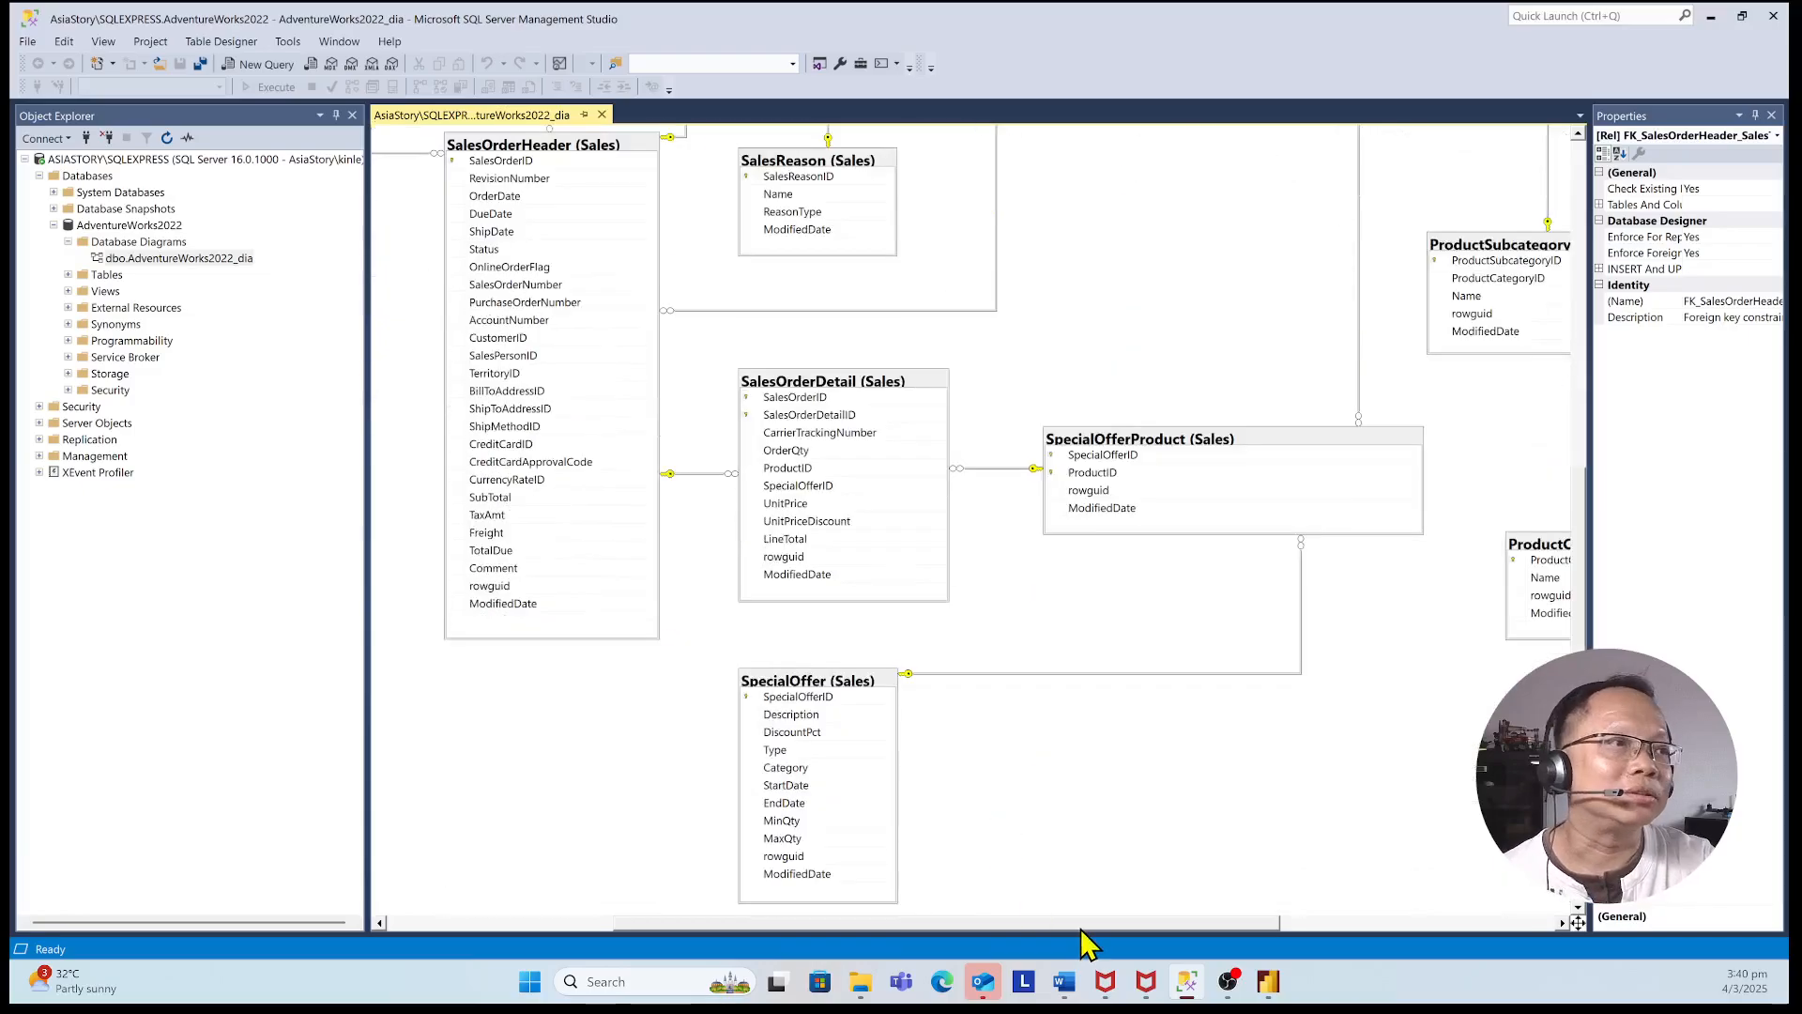
# - Examine how SalesOrderHeader relates to the Customer, Person, SalesTerritory, SalesReason and SalesOrderDetail tables in the diagram
pyautogui.moveTo(1079, 927); pyautogui.dragTo(945, 910)
pyautogui.scroll(4, 849, 713)
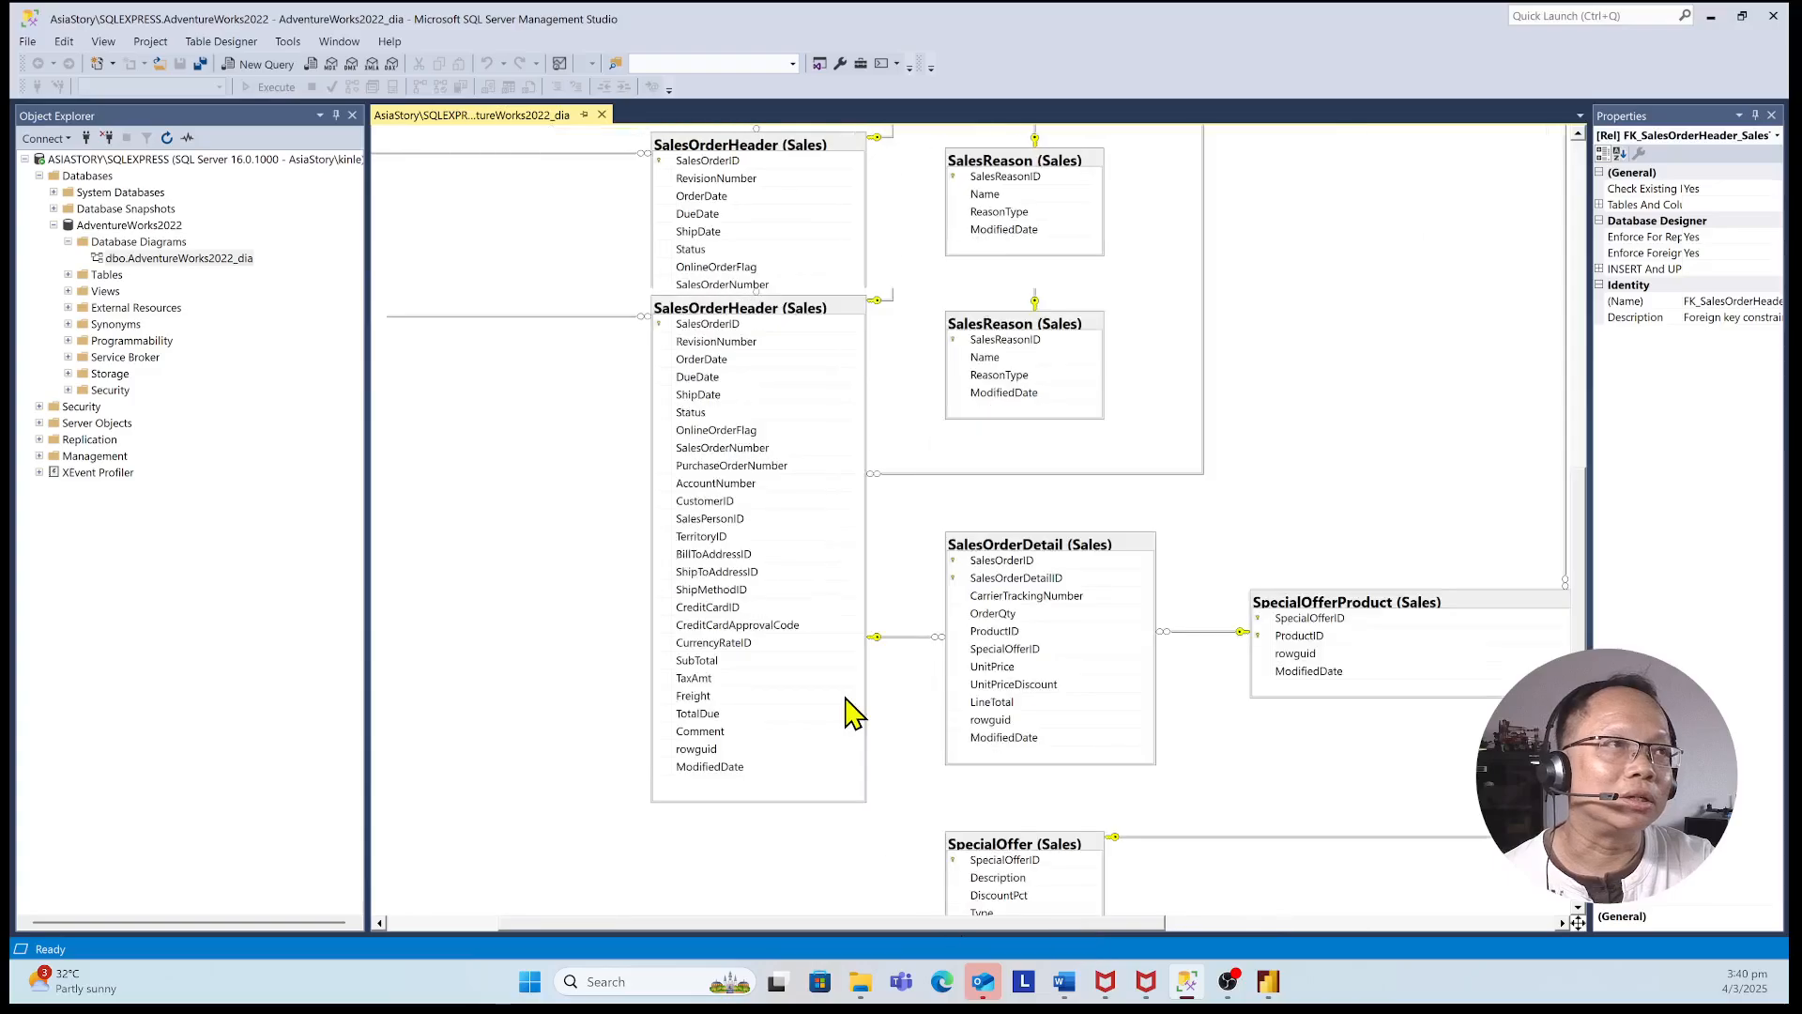
pyautogui.scroll(6, 827, 749)
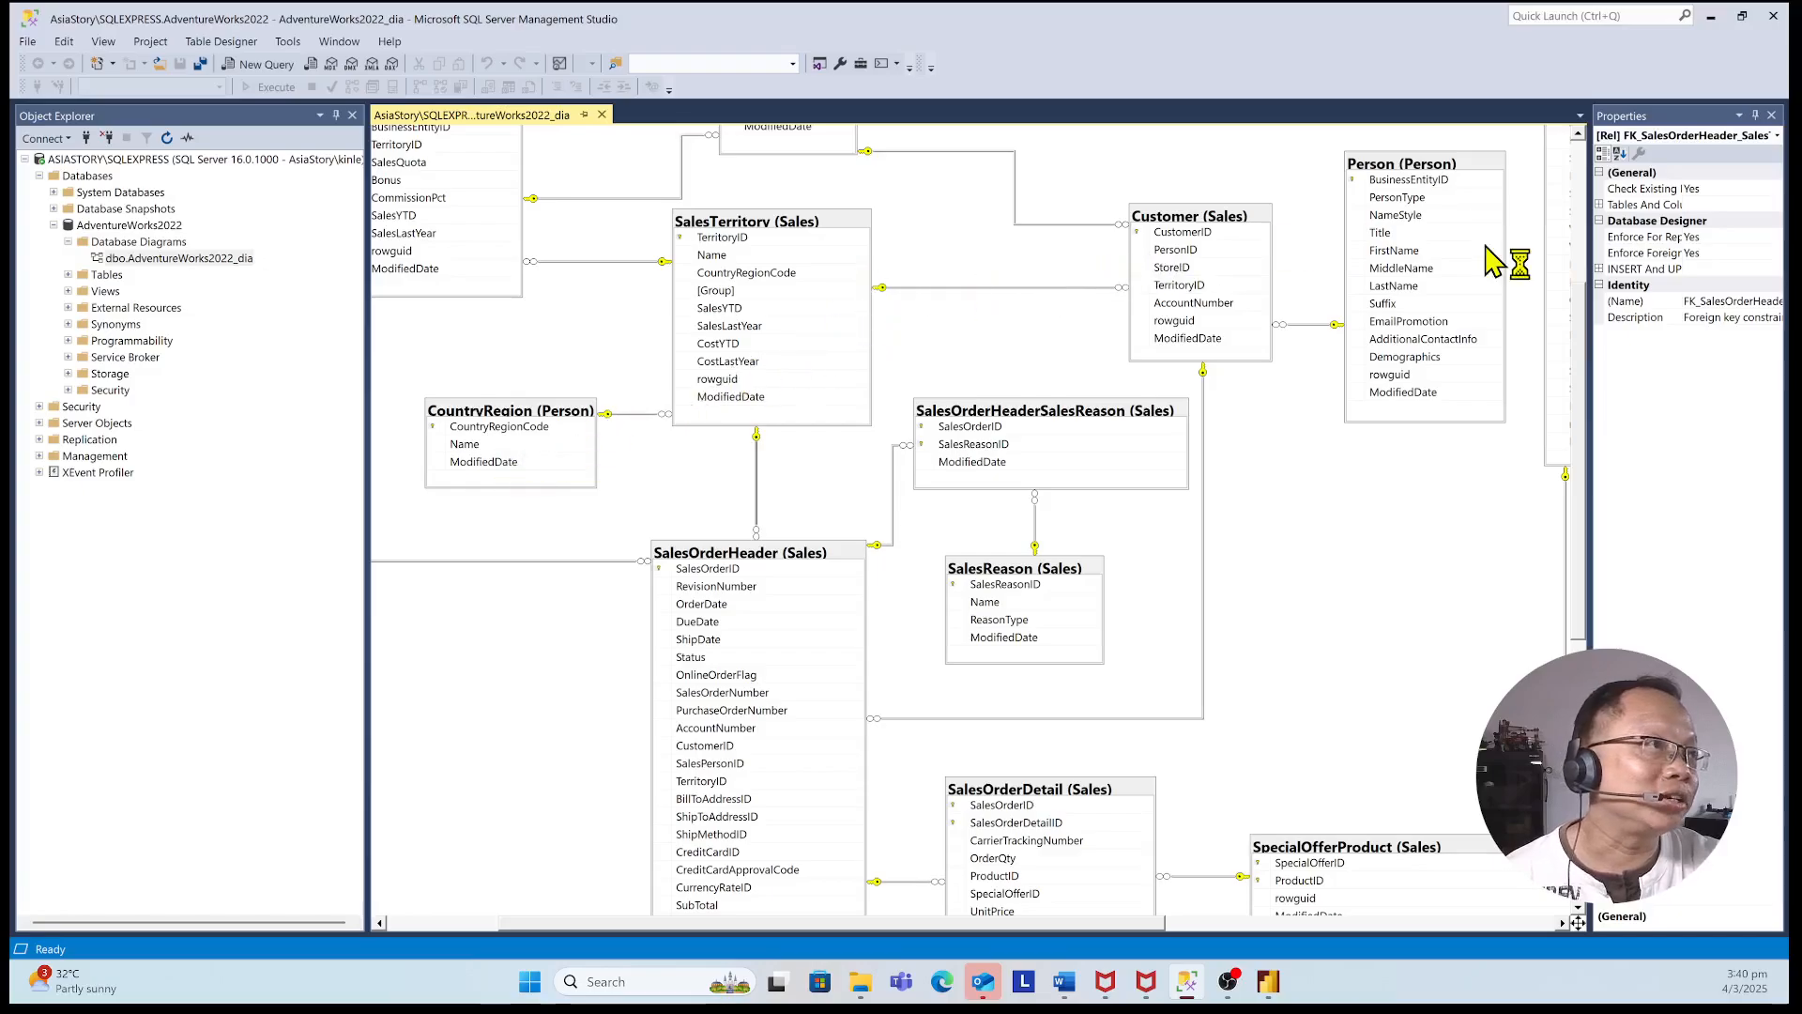
pyautogui.scroll(1, 695, 469)
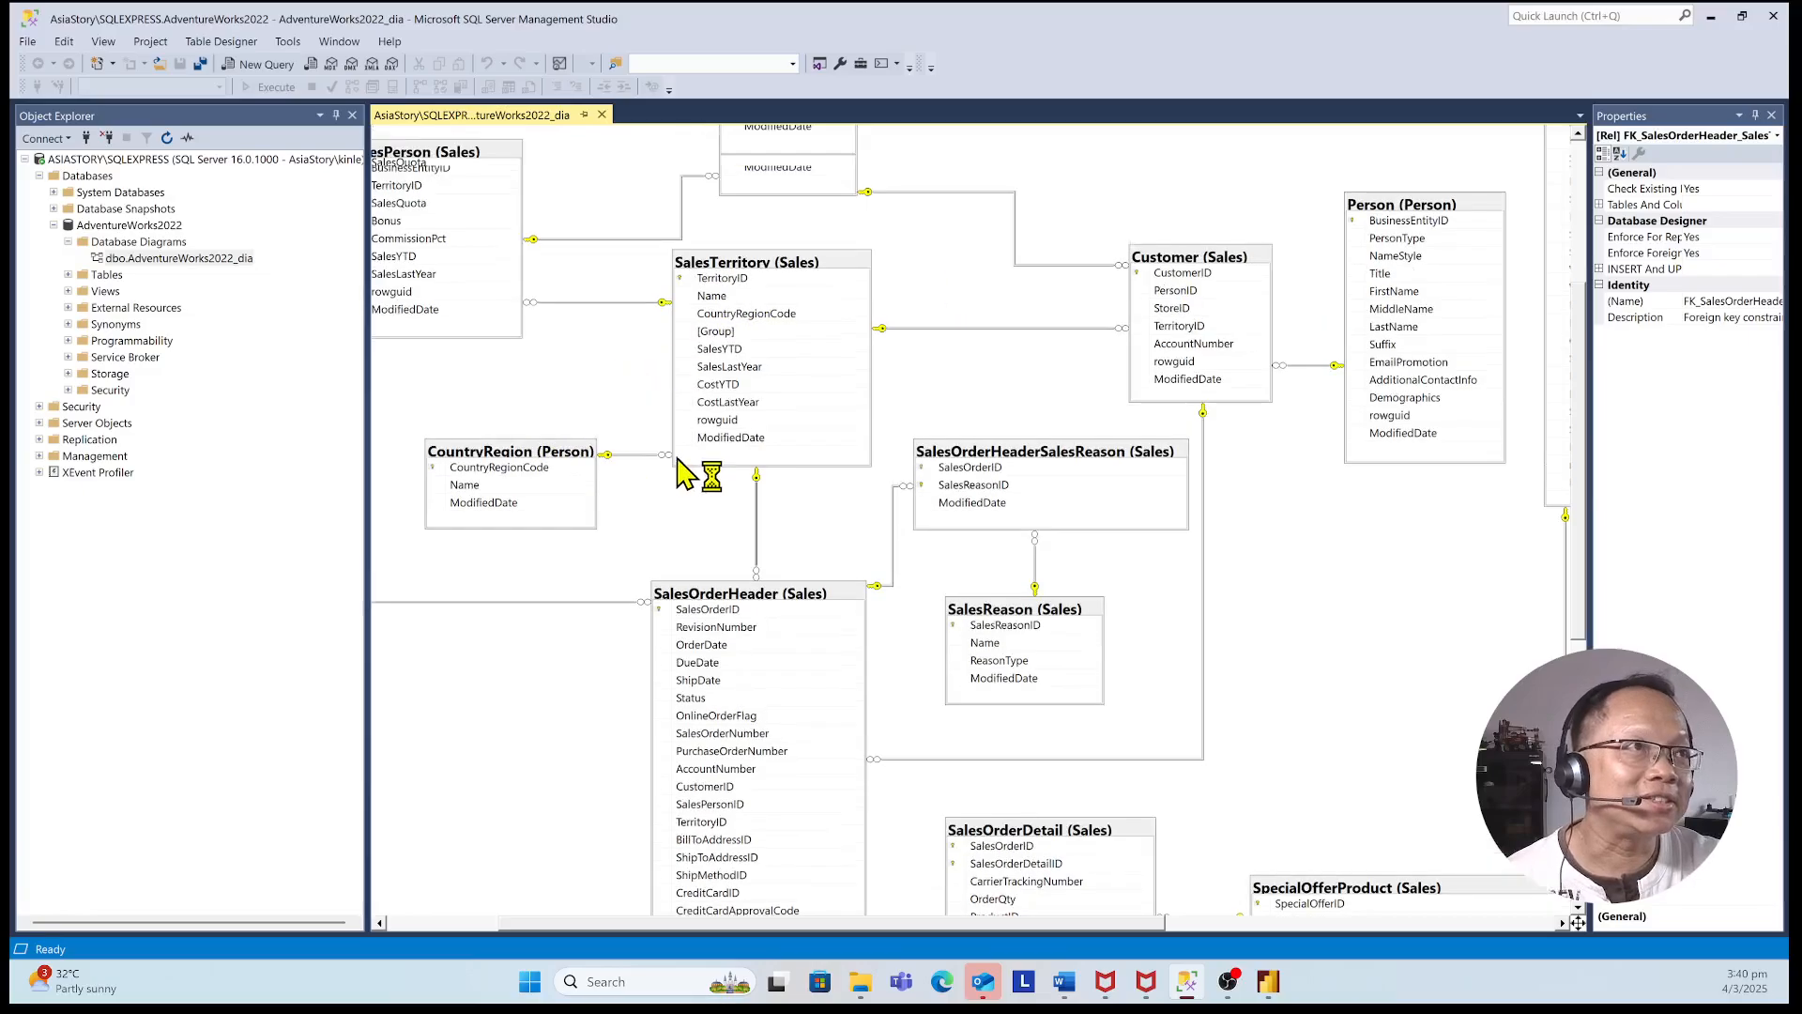
pyautogui.scroll(1, 807, 235)
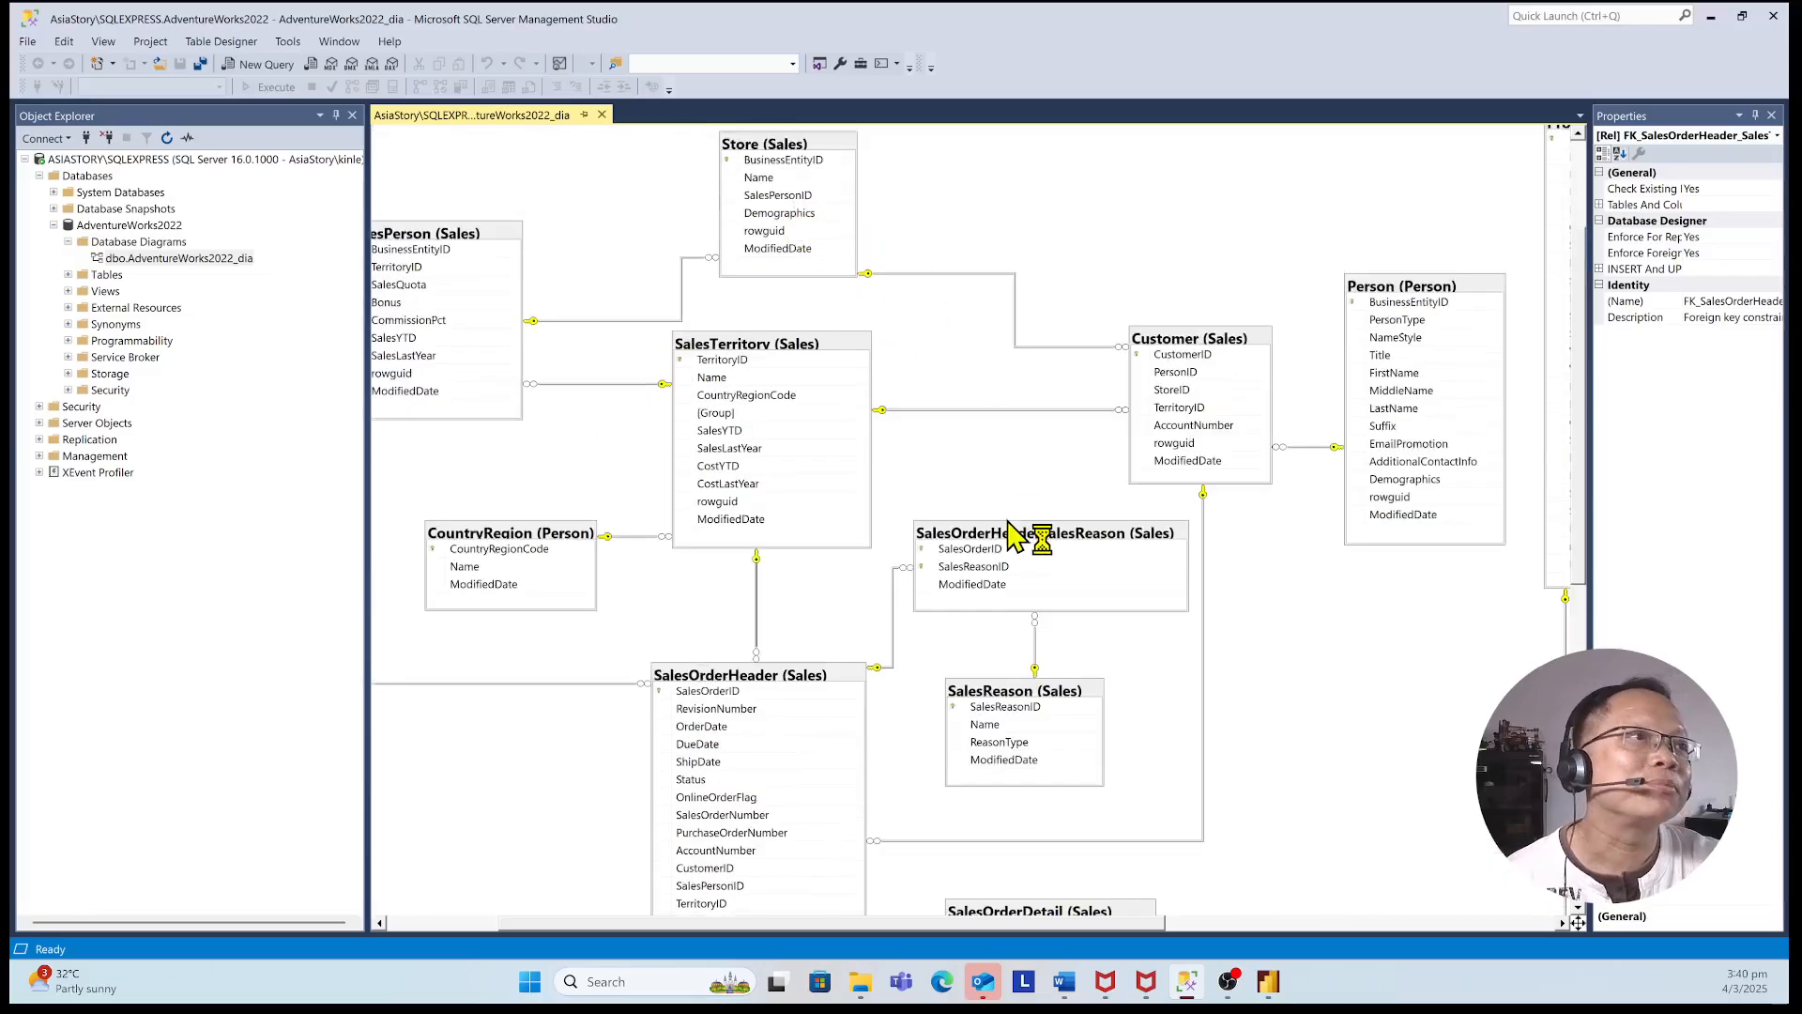
pyautogui.scroll(-1, 1033, 531)
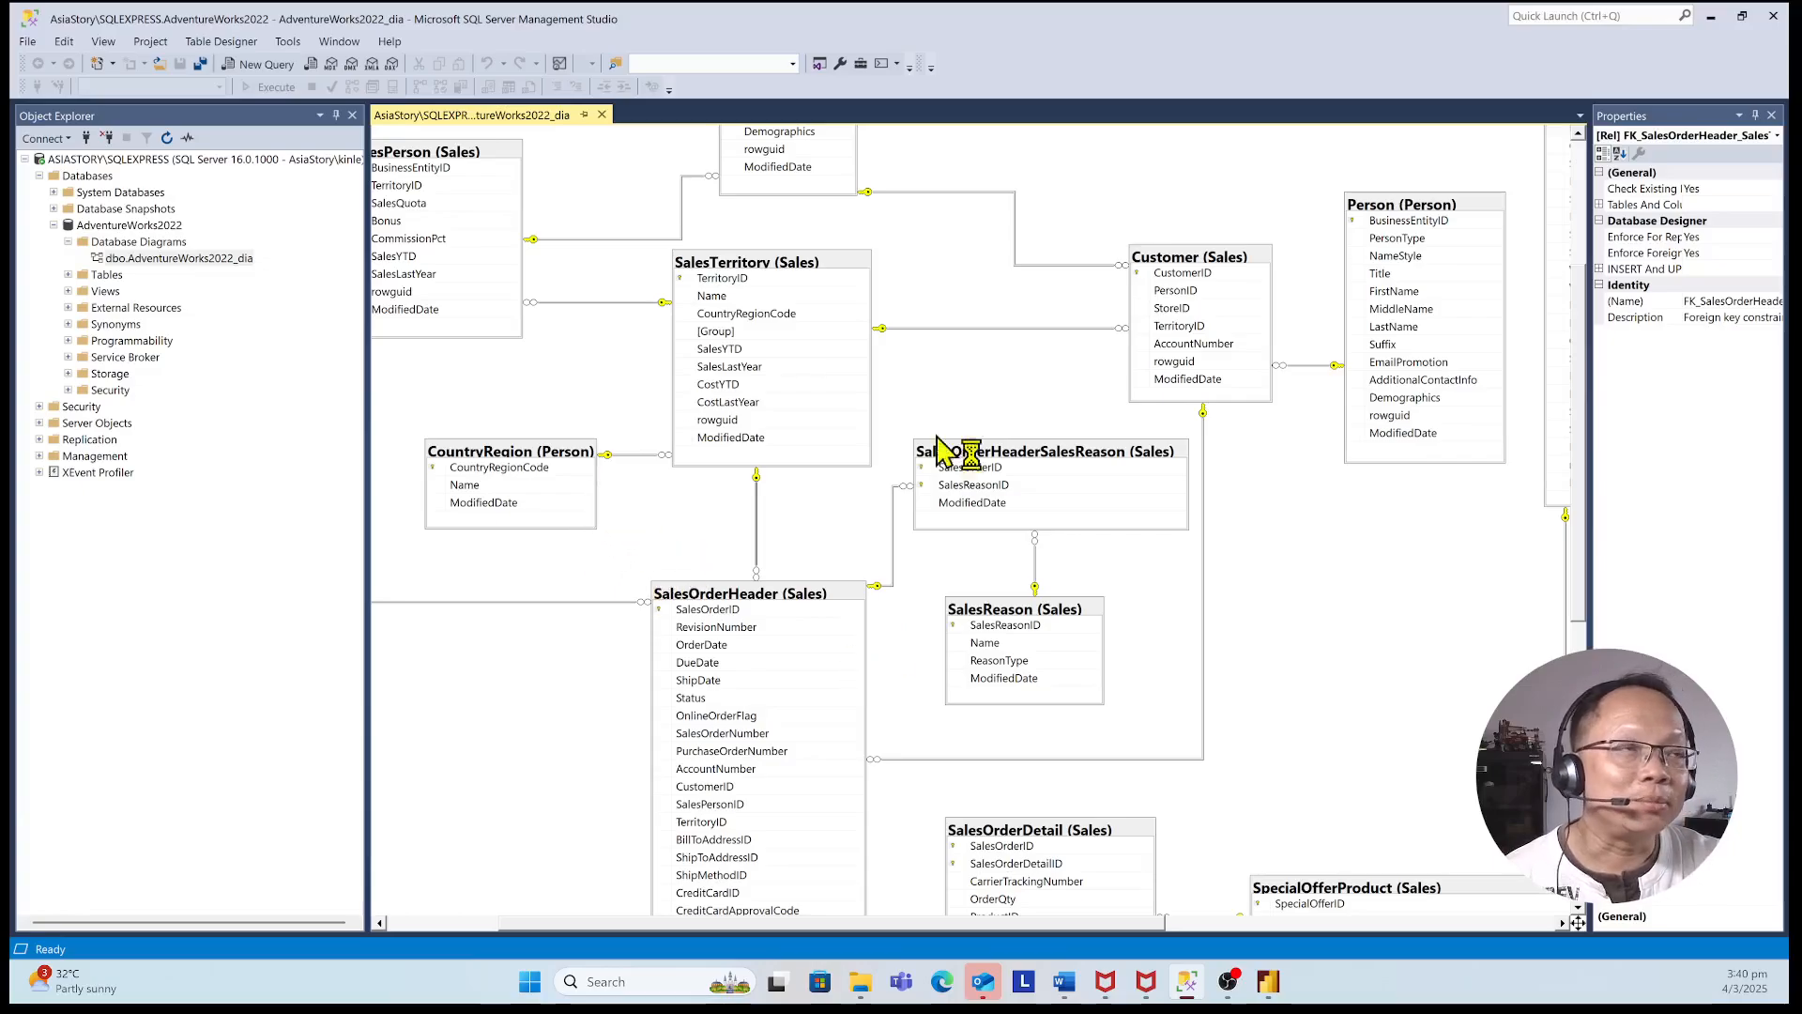
pyautogui.scroll(-2, 733, 641)
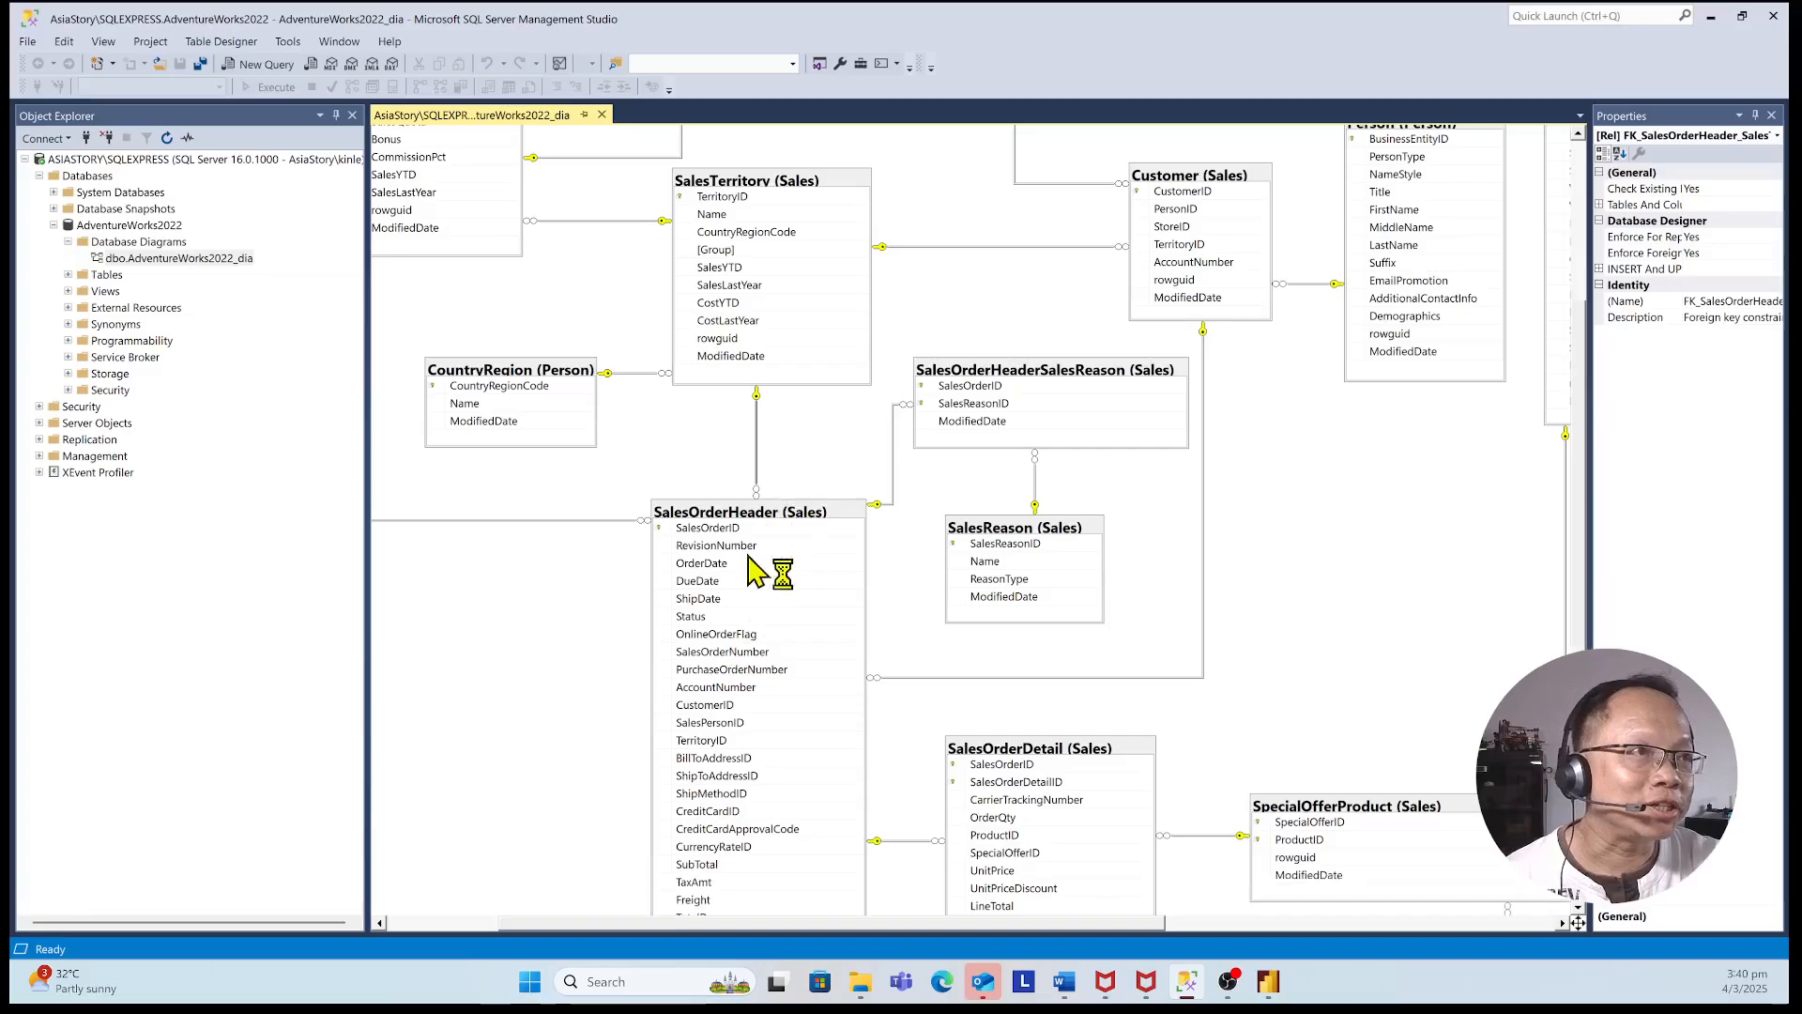
pyautogui.scroll(2, 741, 591)
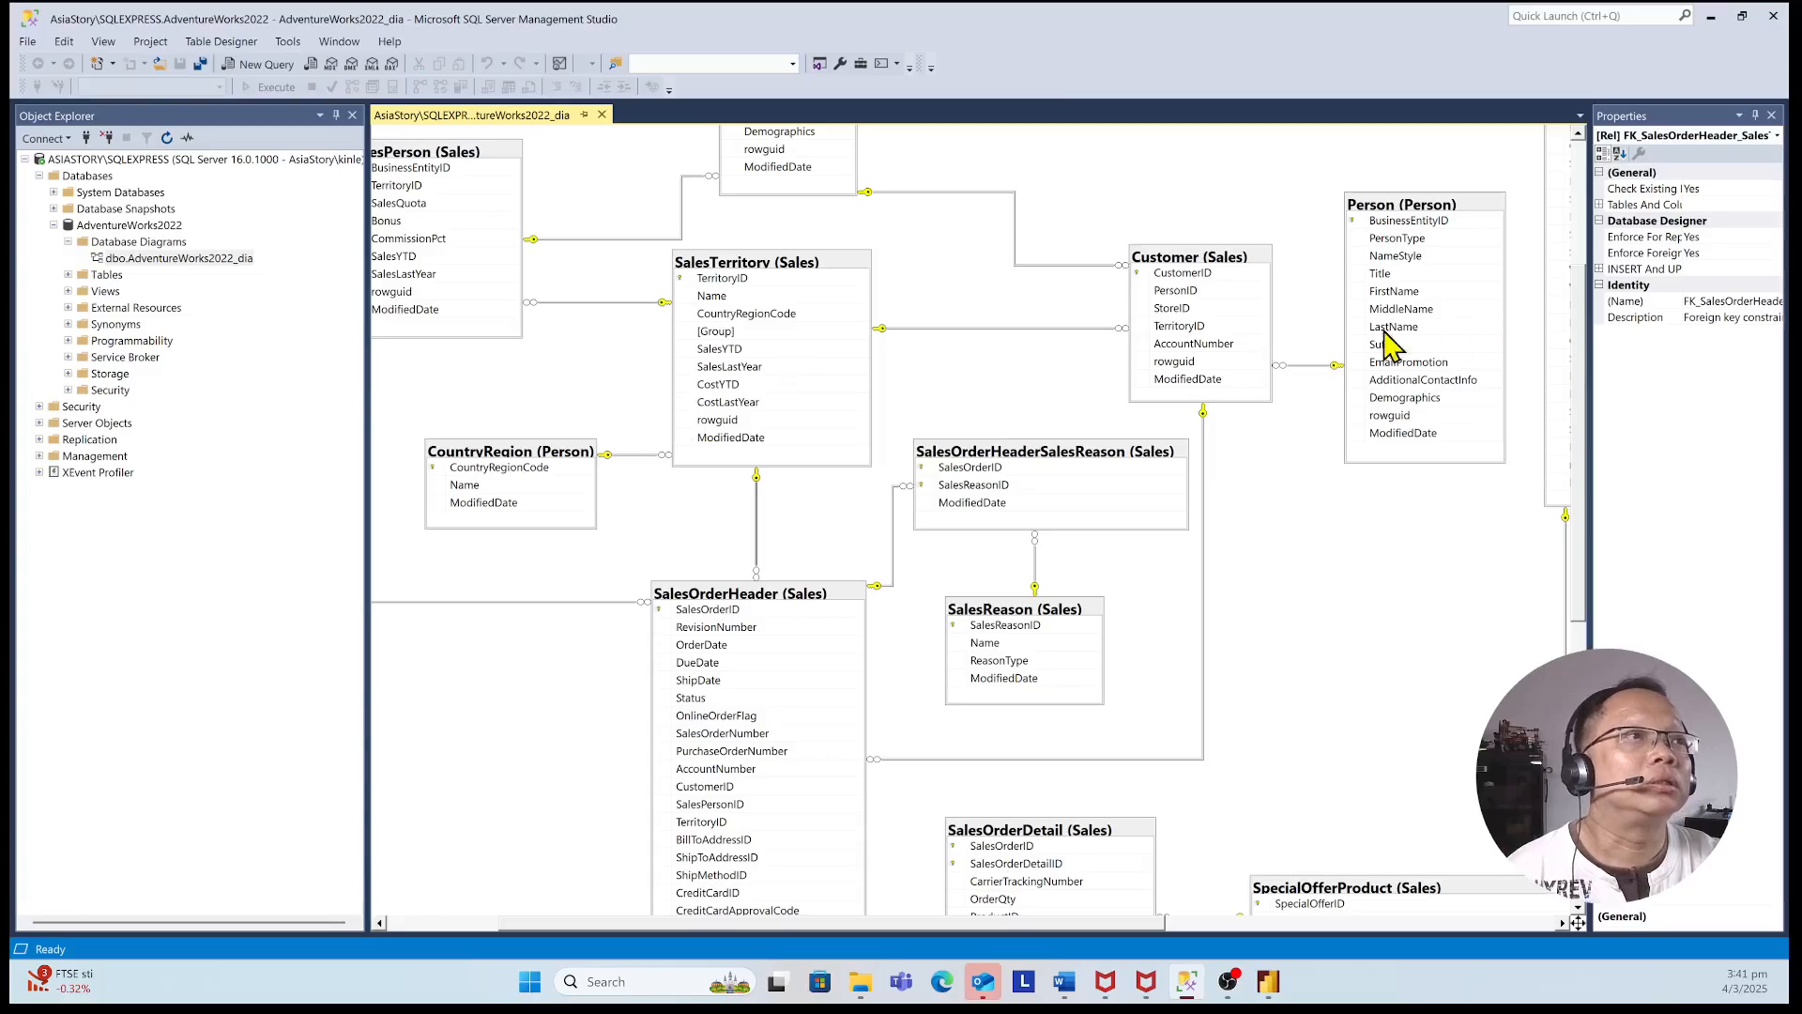
pyautogui.scroll(-2, 1004, 661)
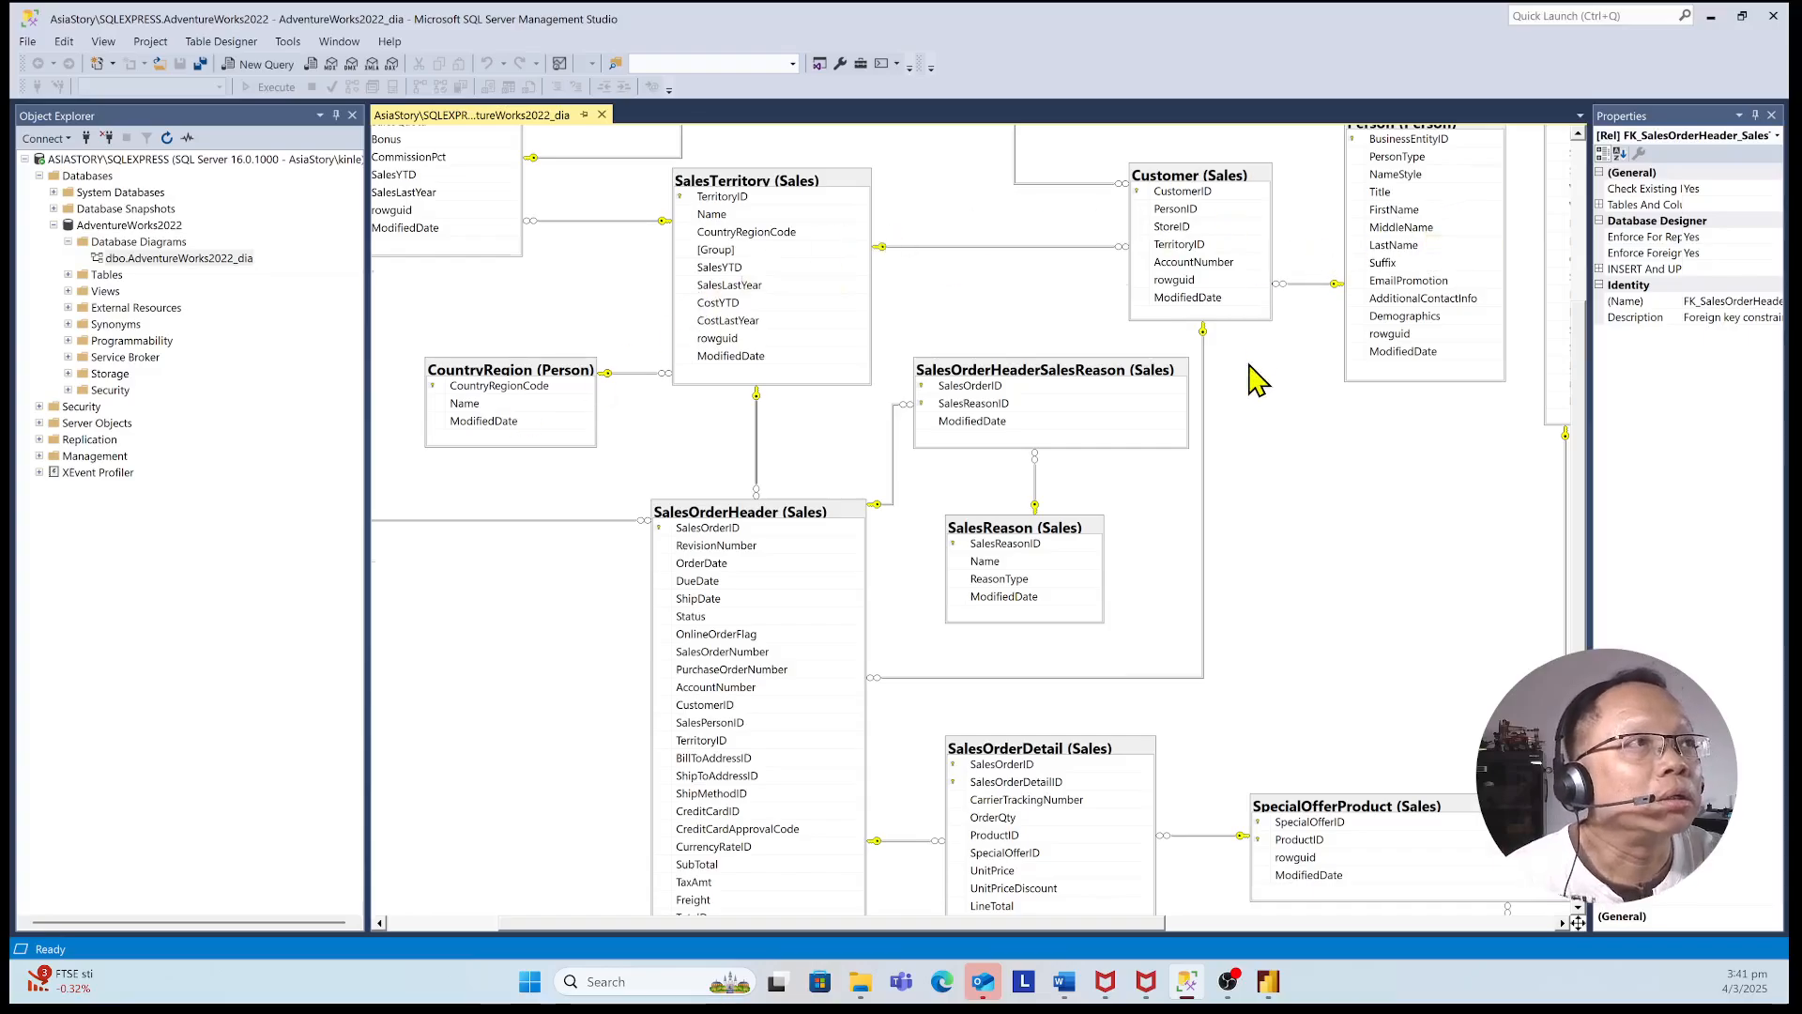
pyautogui.scroll(2, 1254, 378)
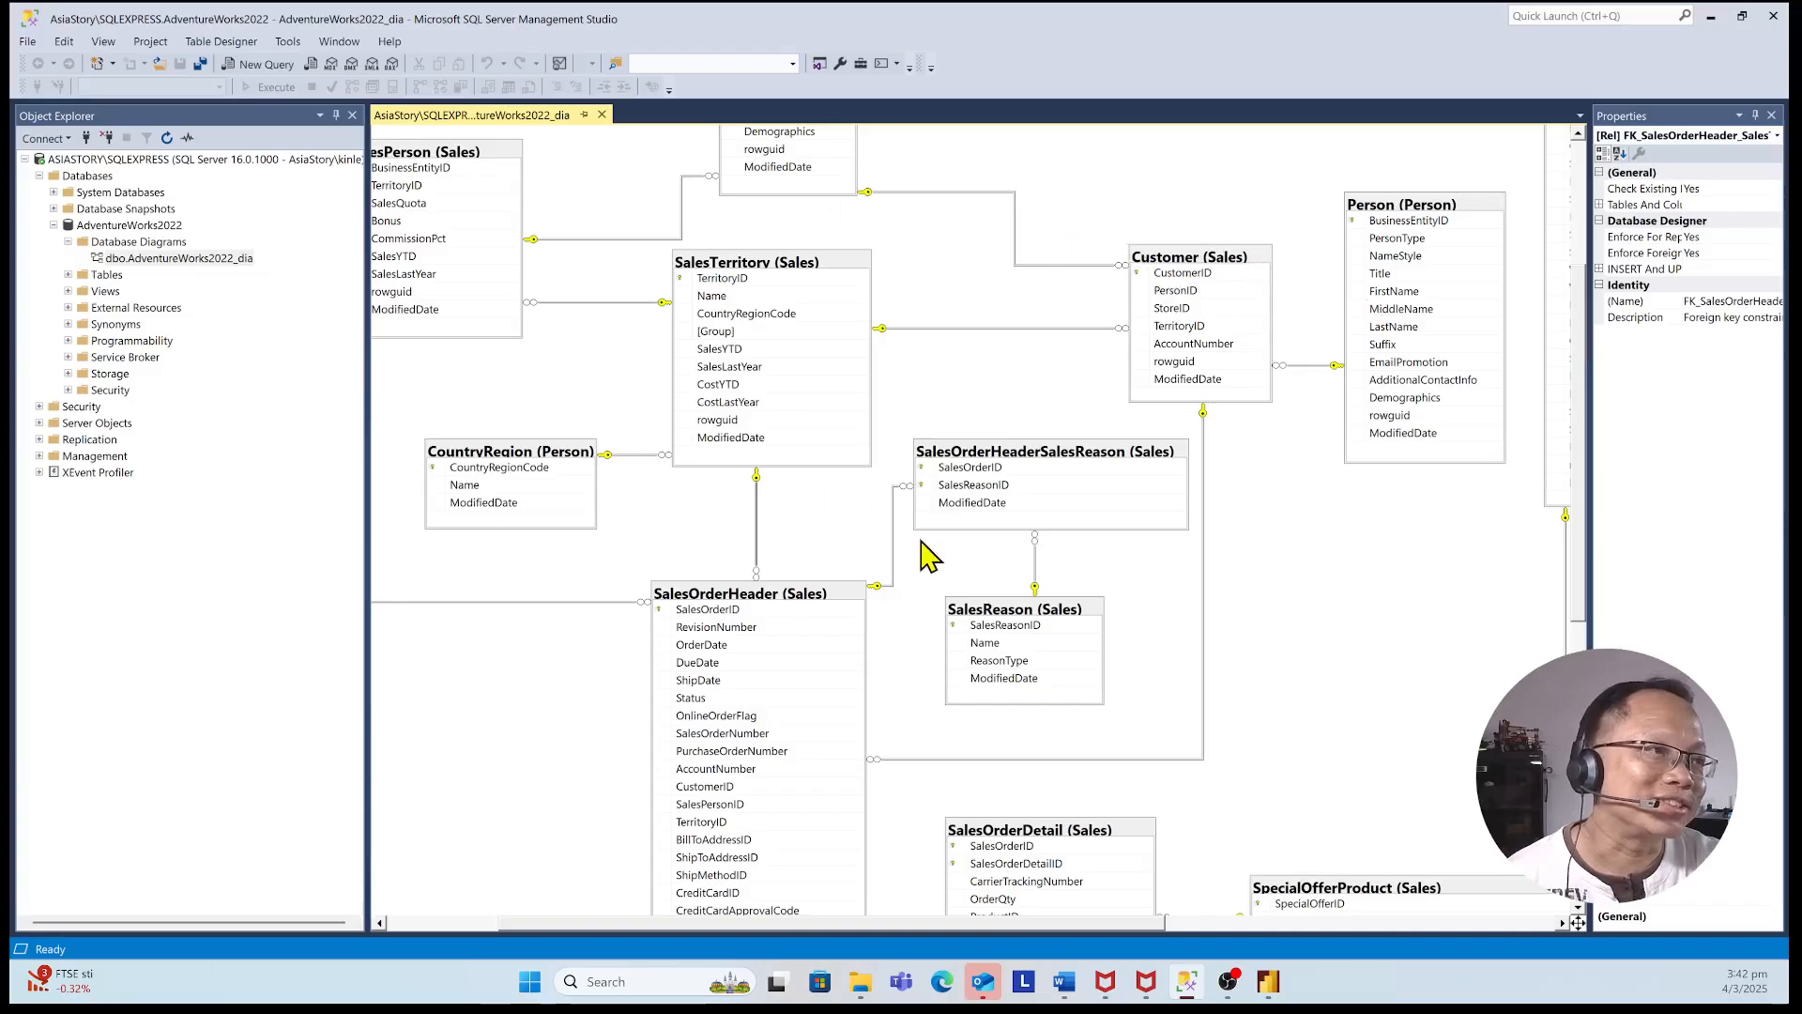
pyautogui.scroll(-5, 728, 638)
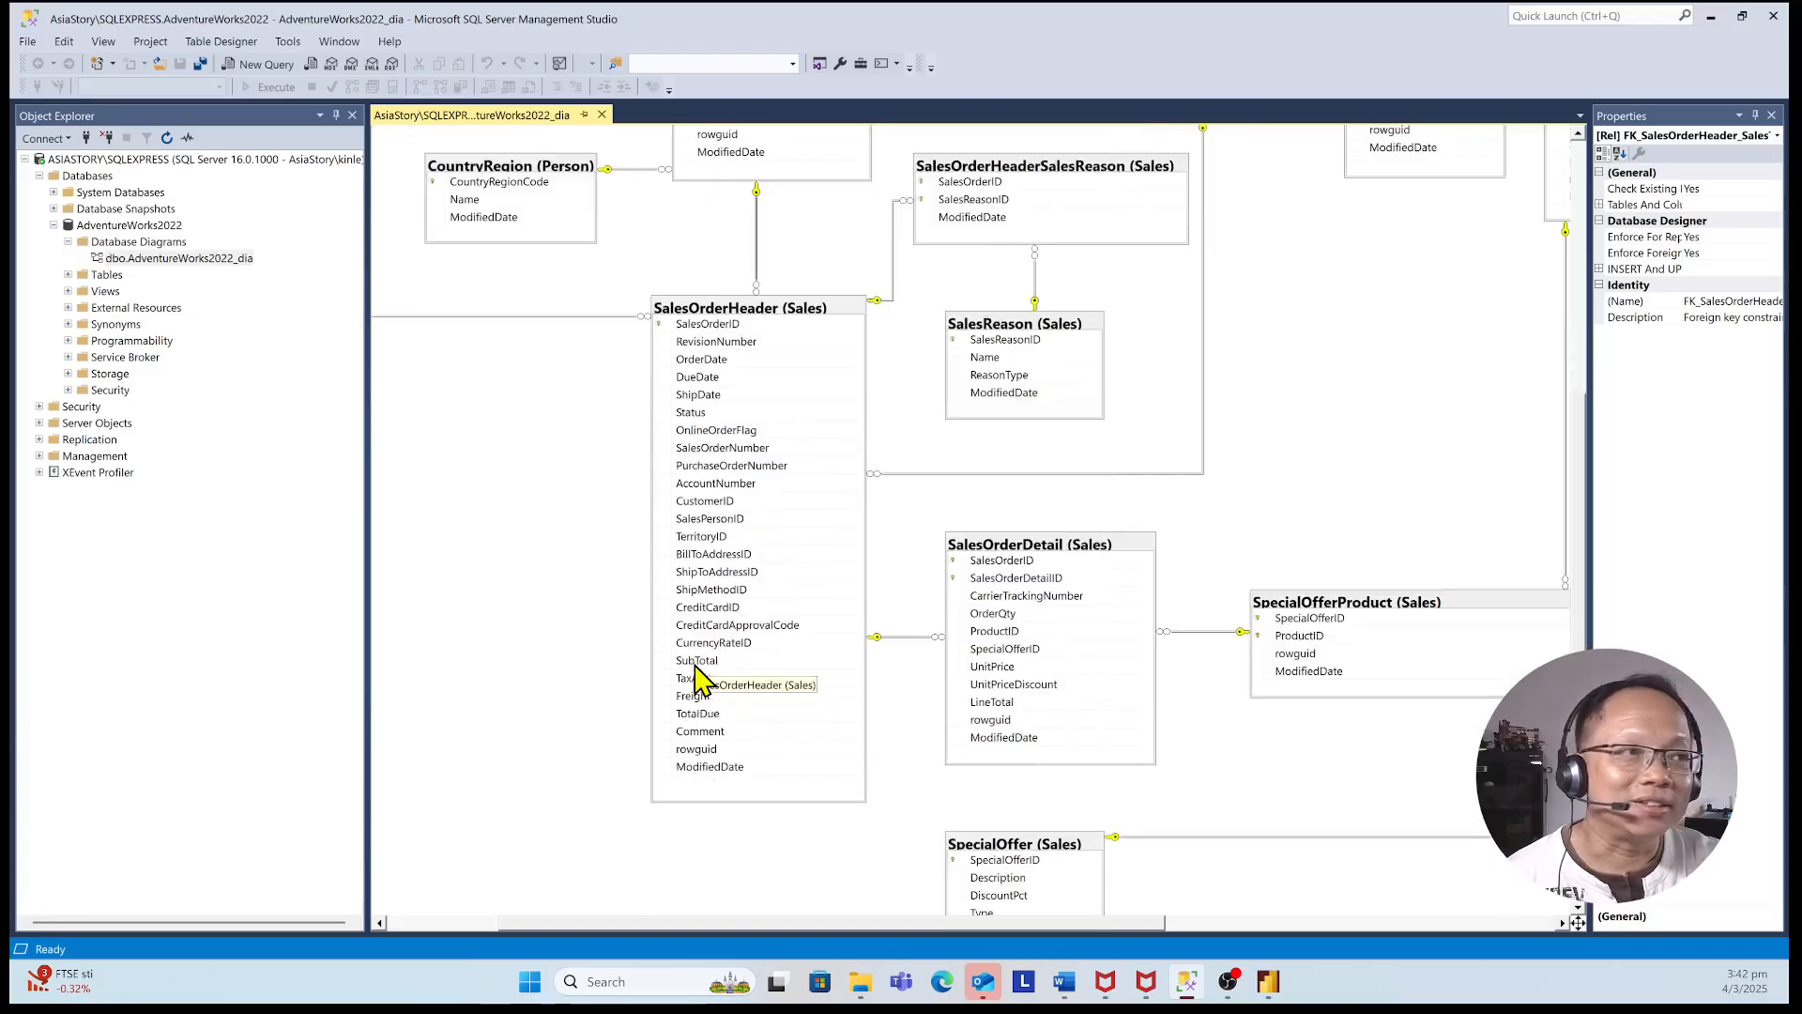
pyautogui.scroll(3, 699, 676)
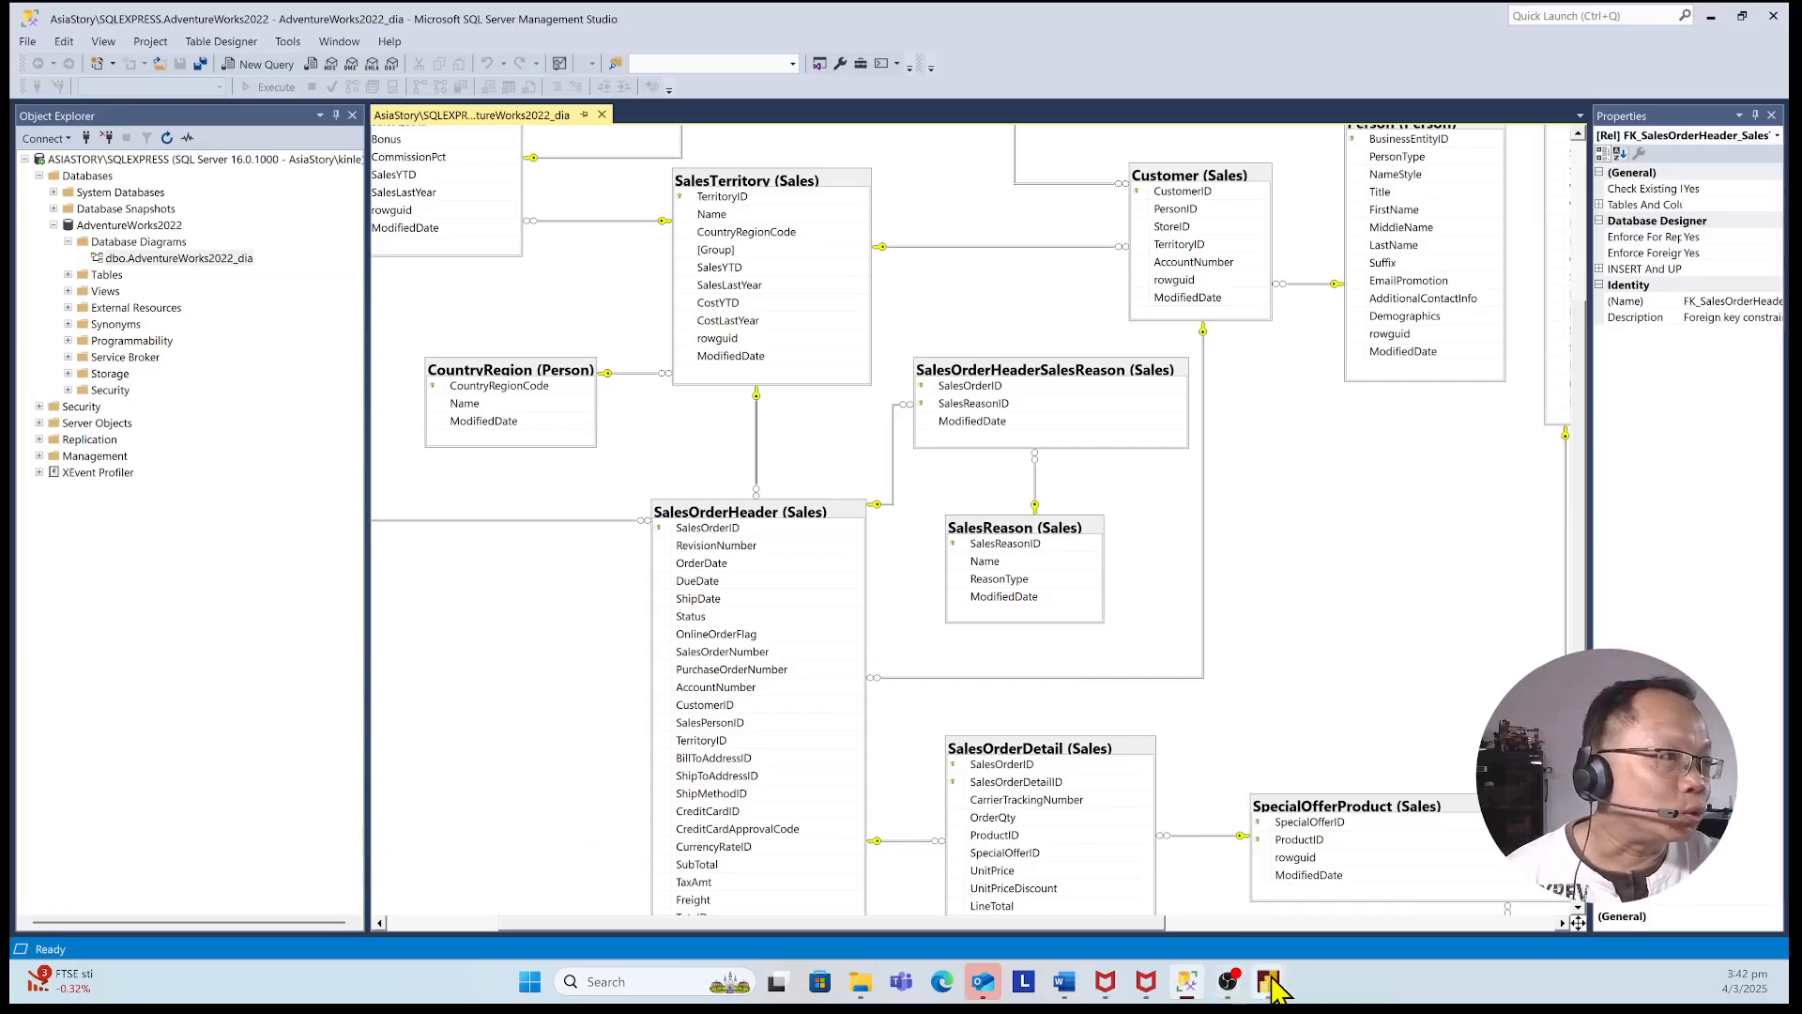
# - Switch to the Power Query Editor for Day6-PowerBISeries-AdventureWorks2022 and start a new SQL Server data source
pyautogui.moveTo(1271, 986)
pyautogui.moveTo(1234, 908)
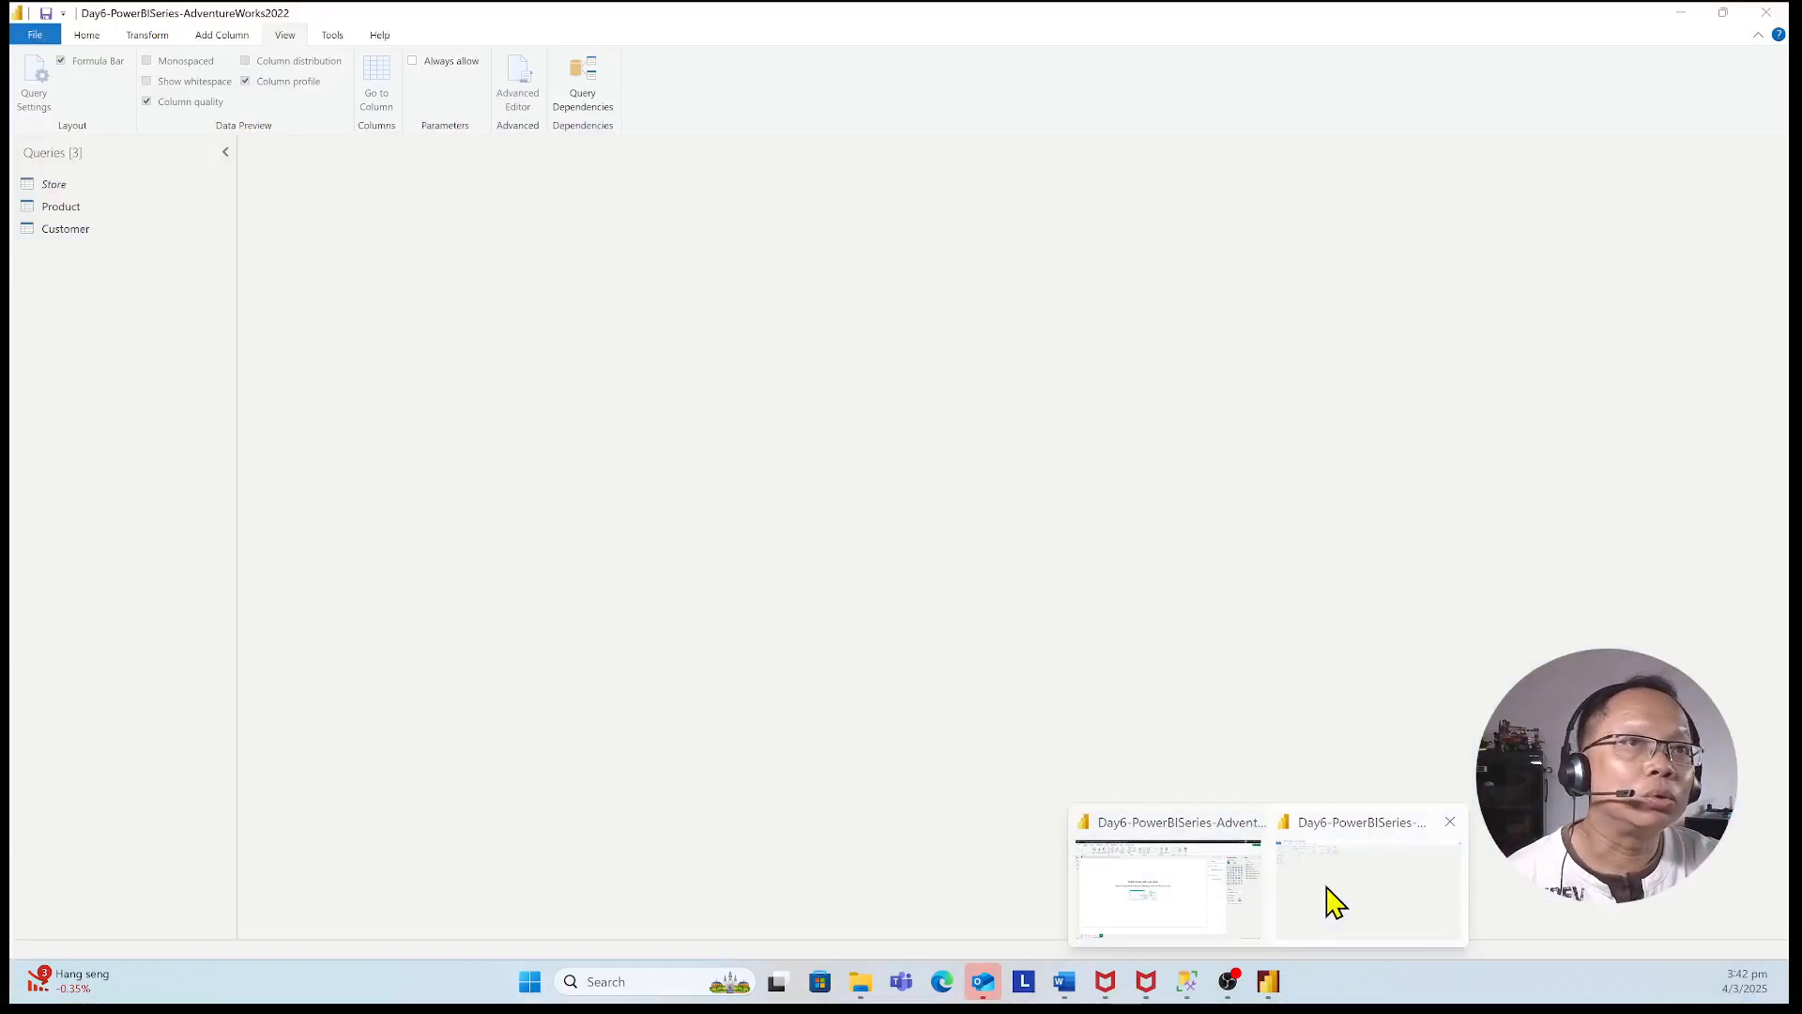
pyautogui.click(1333, 903)
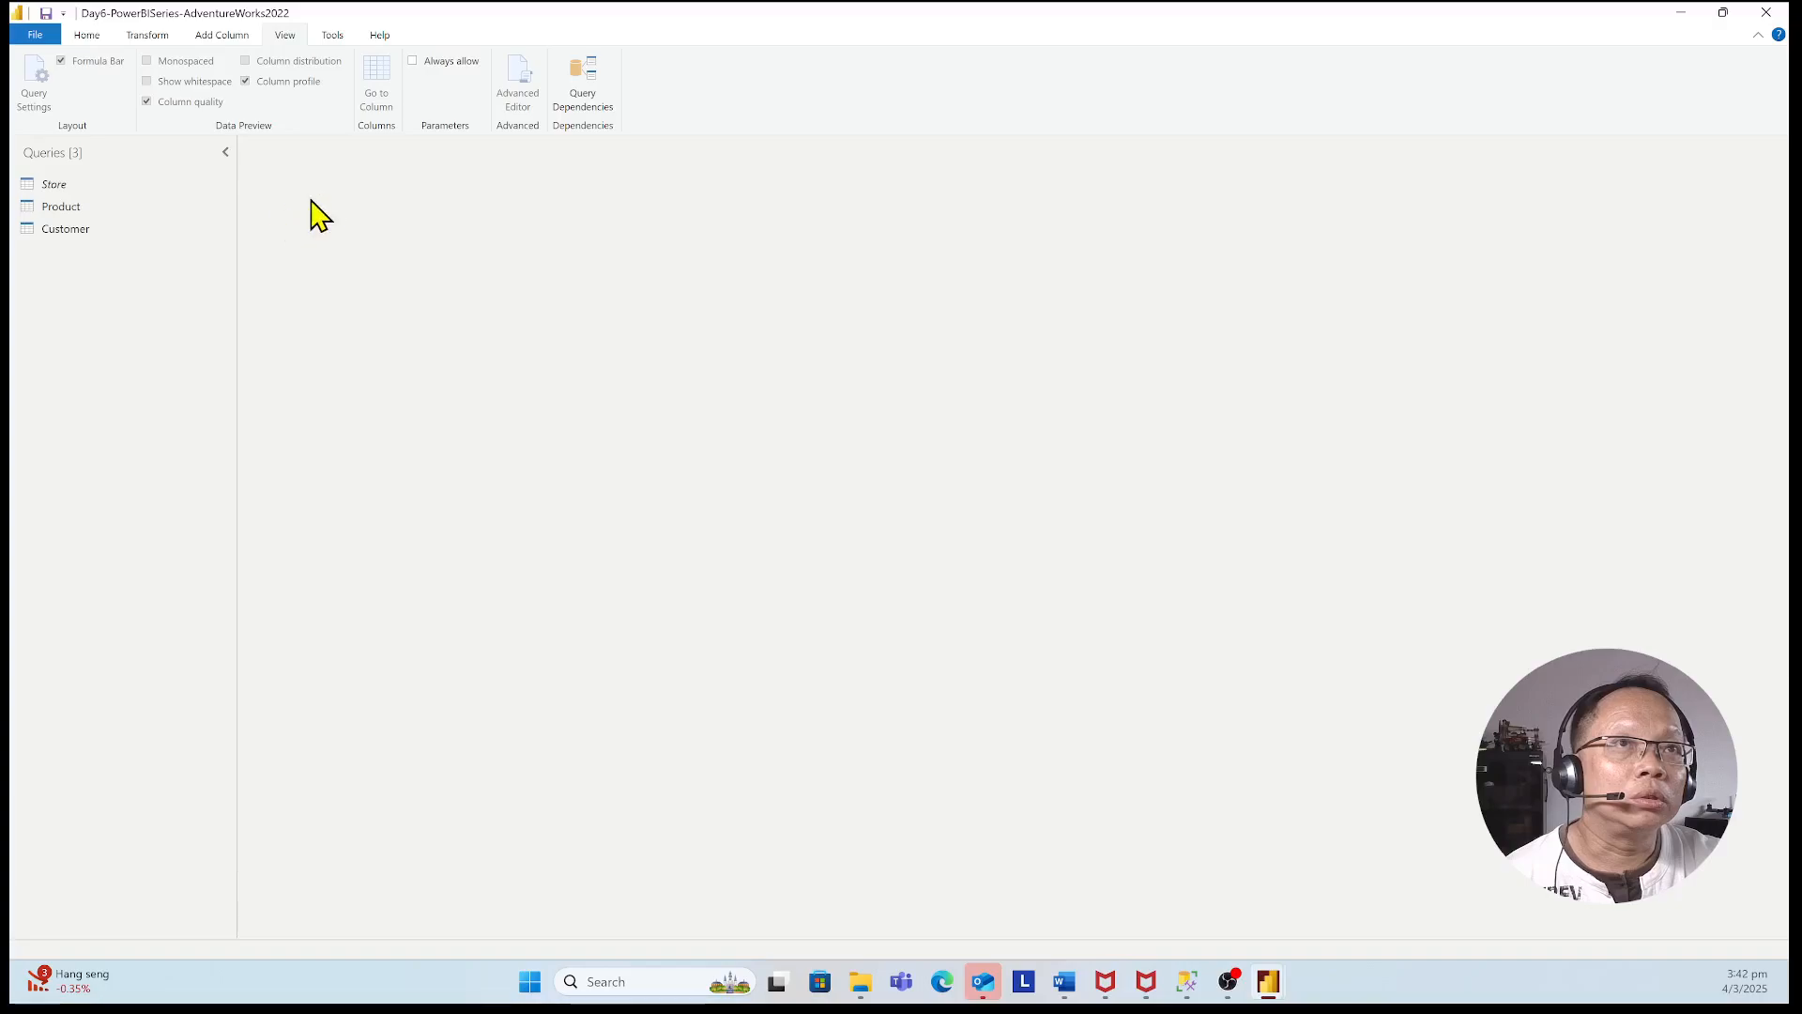
pyautogui.click(84, 38)
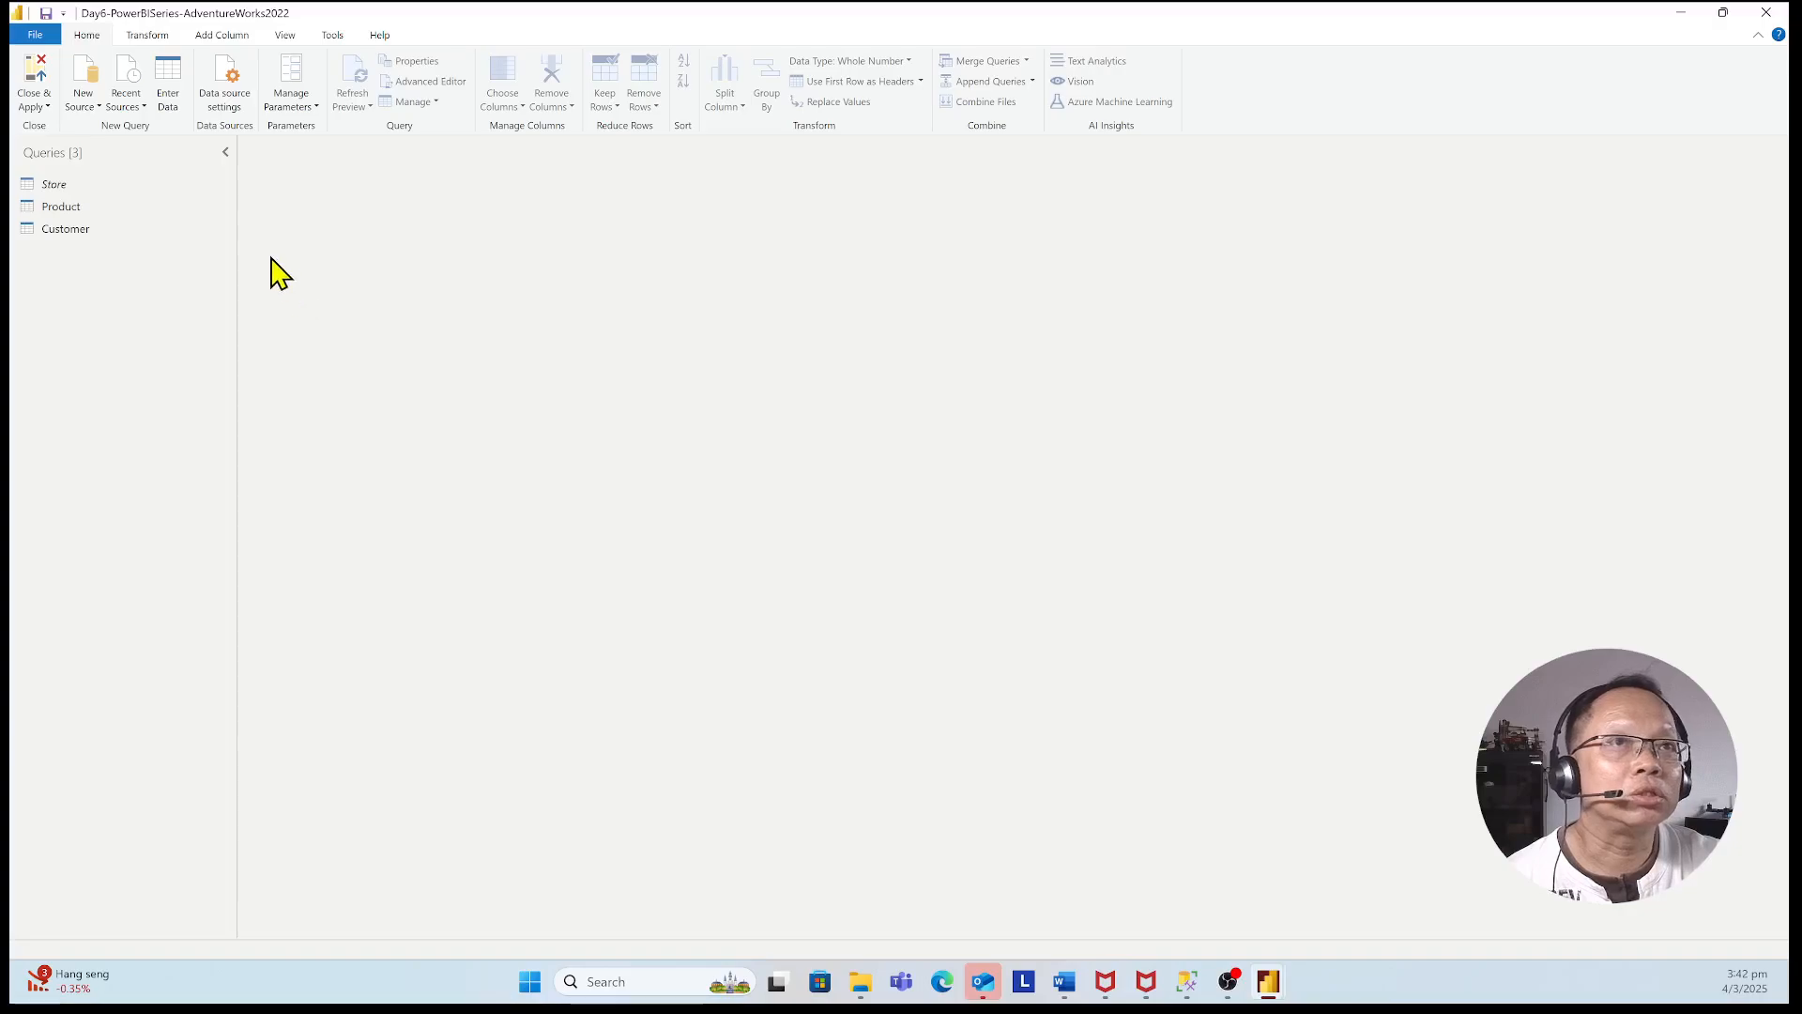
pyautogui.click(98, 111)
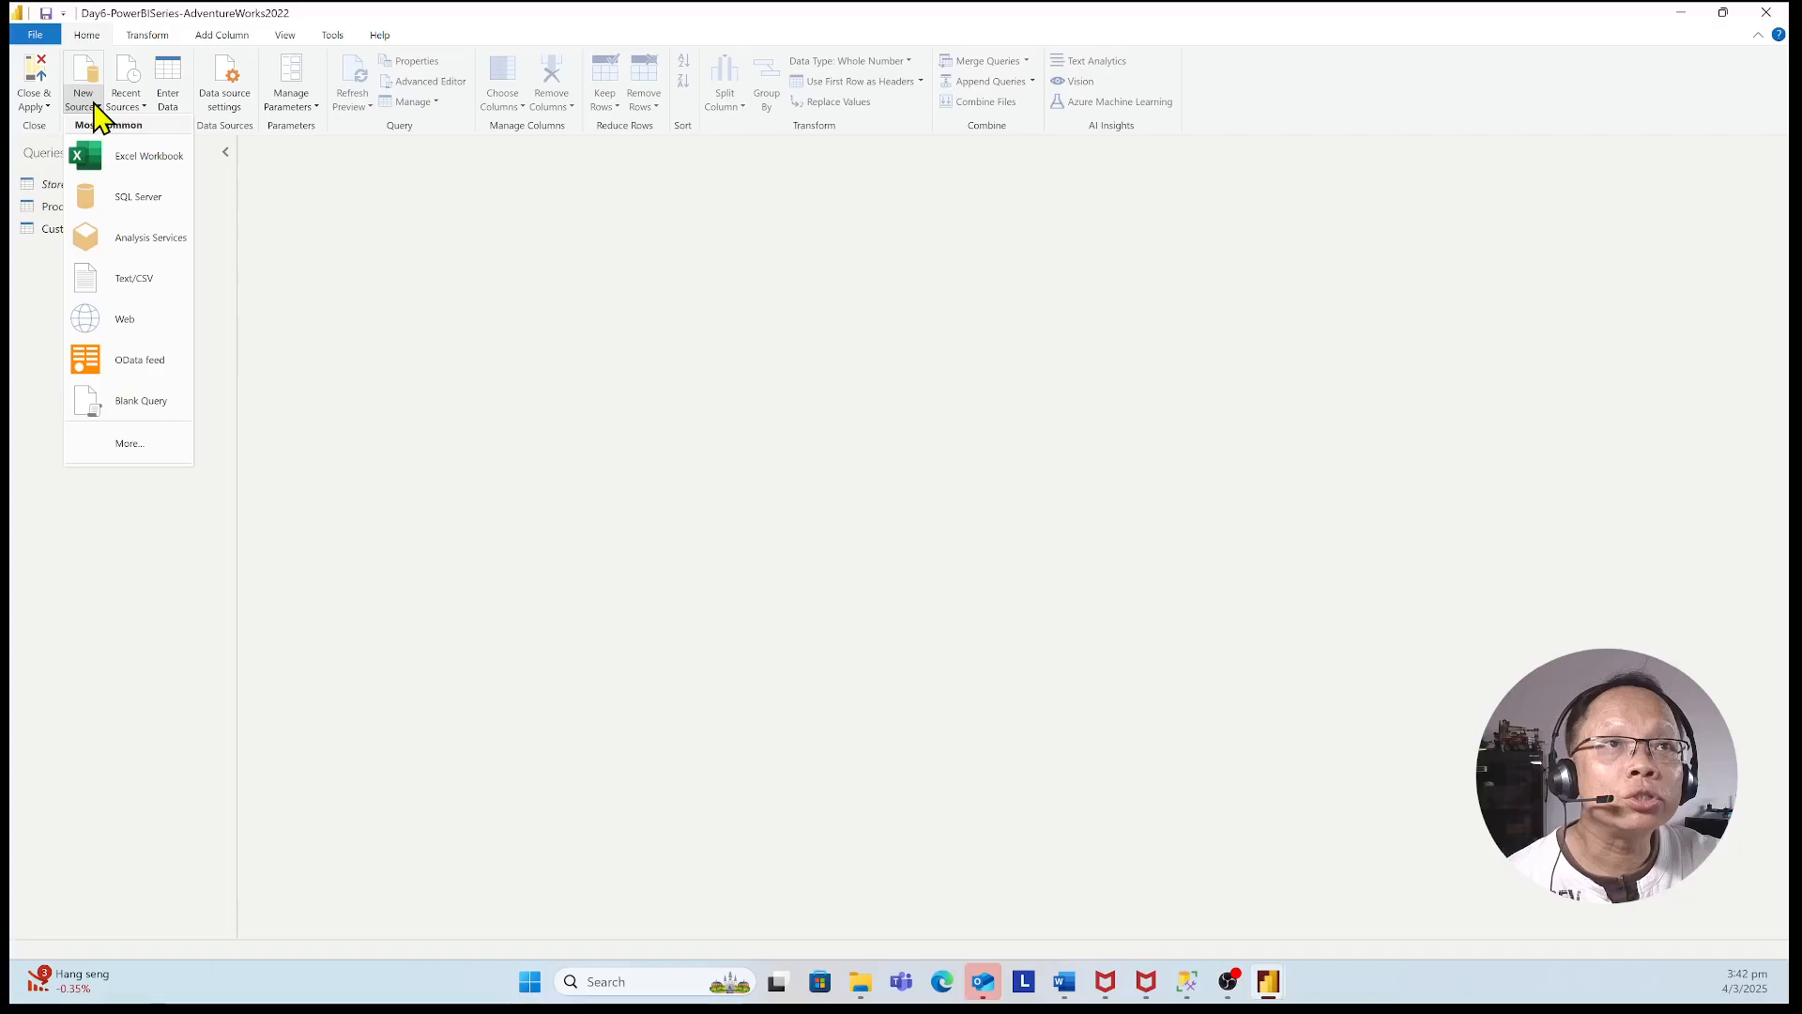
pyautogui.click(130, 207)
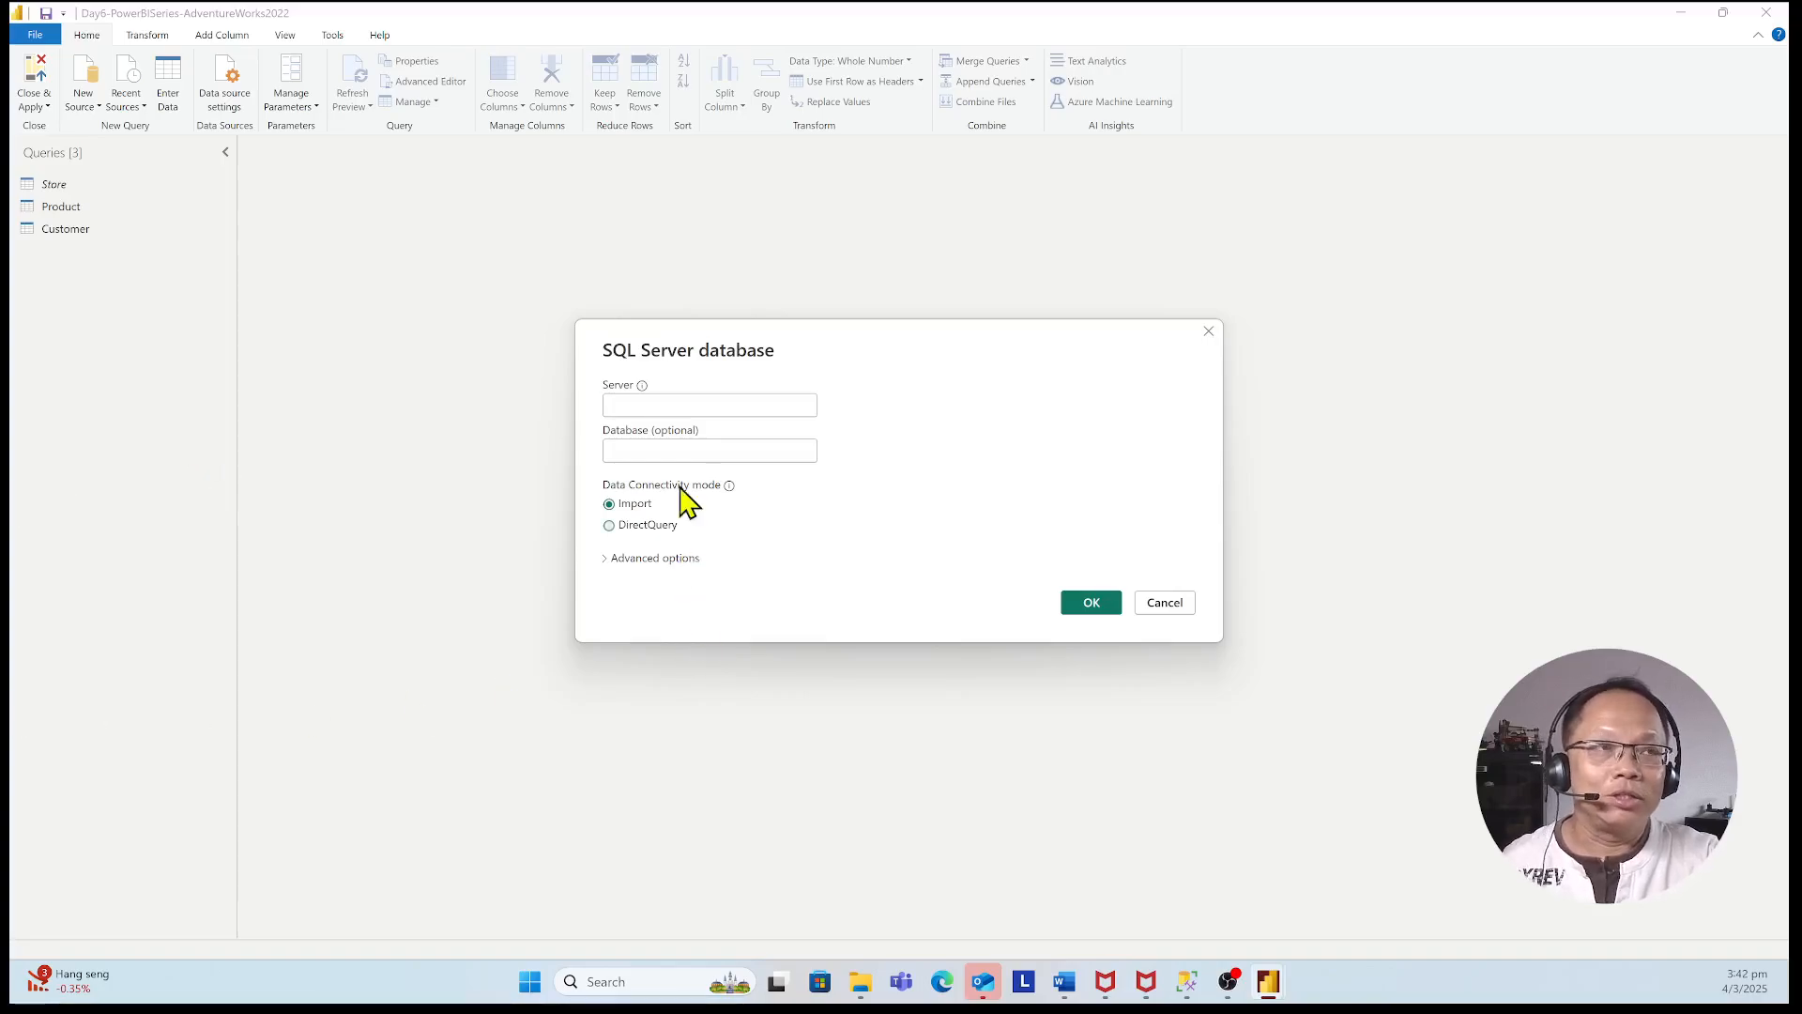
# - Connect to the server ASIASTORY\SQLEXPRESS in Import mode, leaving the optional database name blank
pyautogui.click(662, 403)
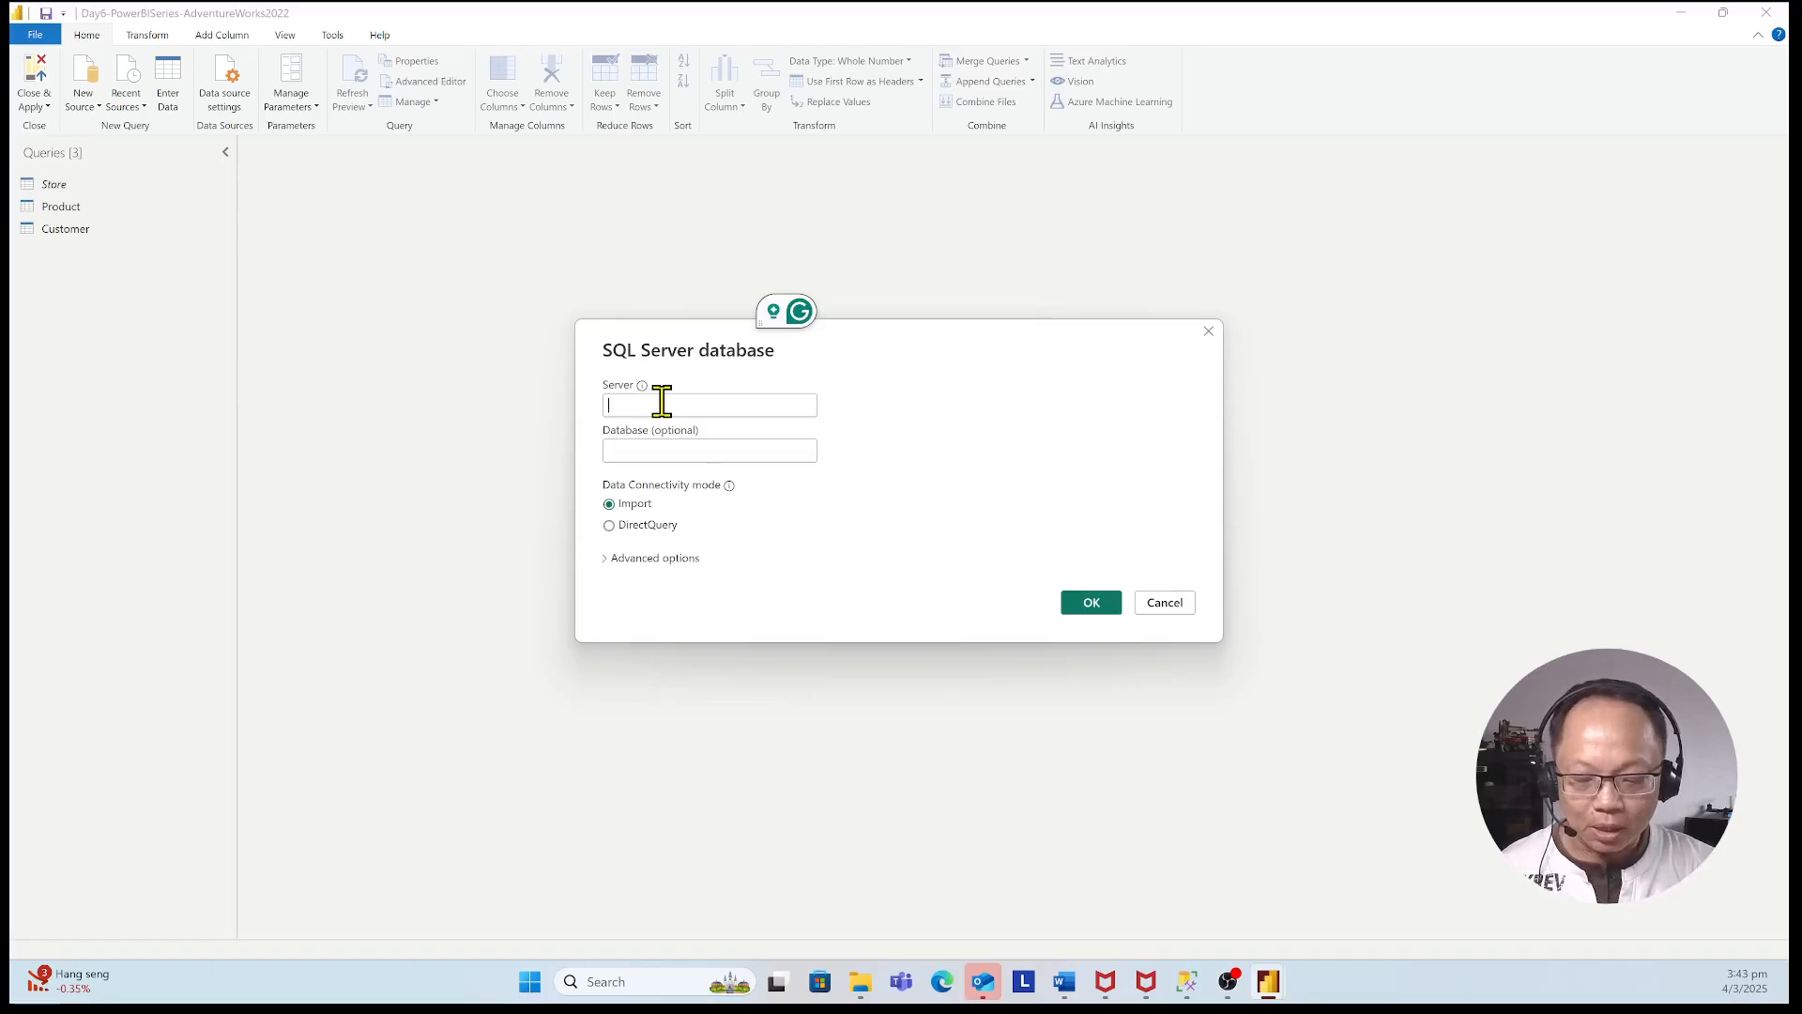
pyautogui.write('A')
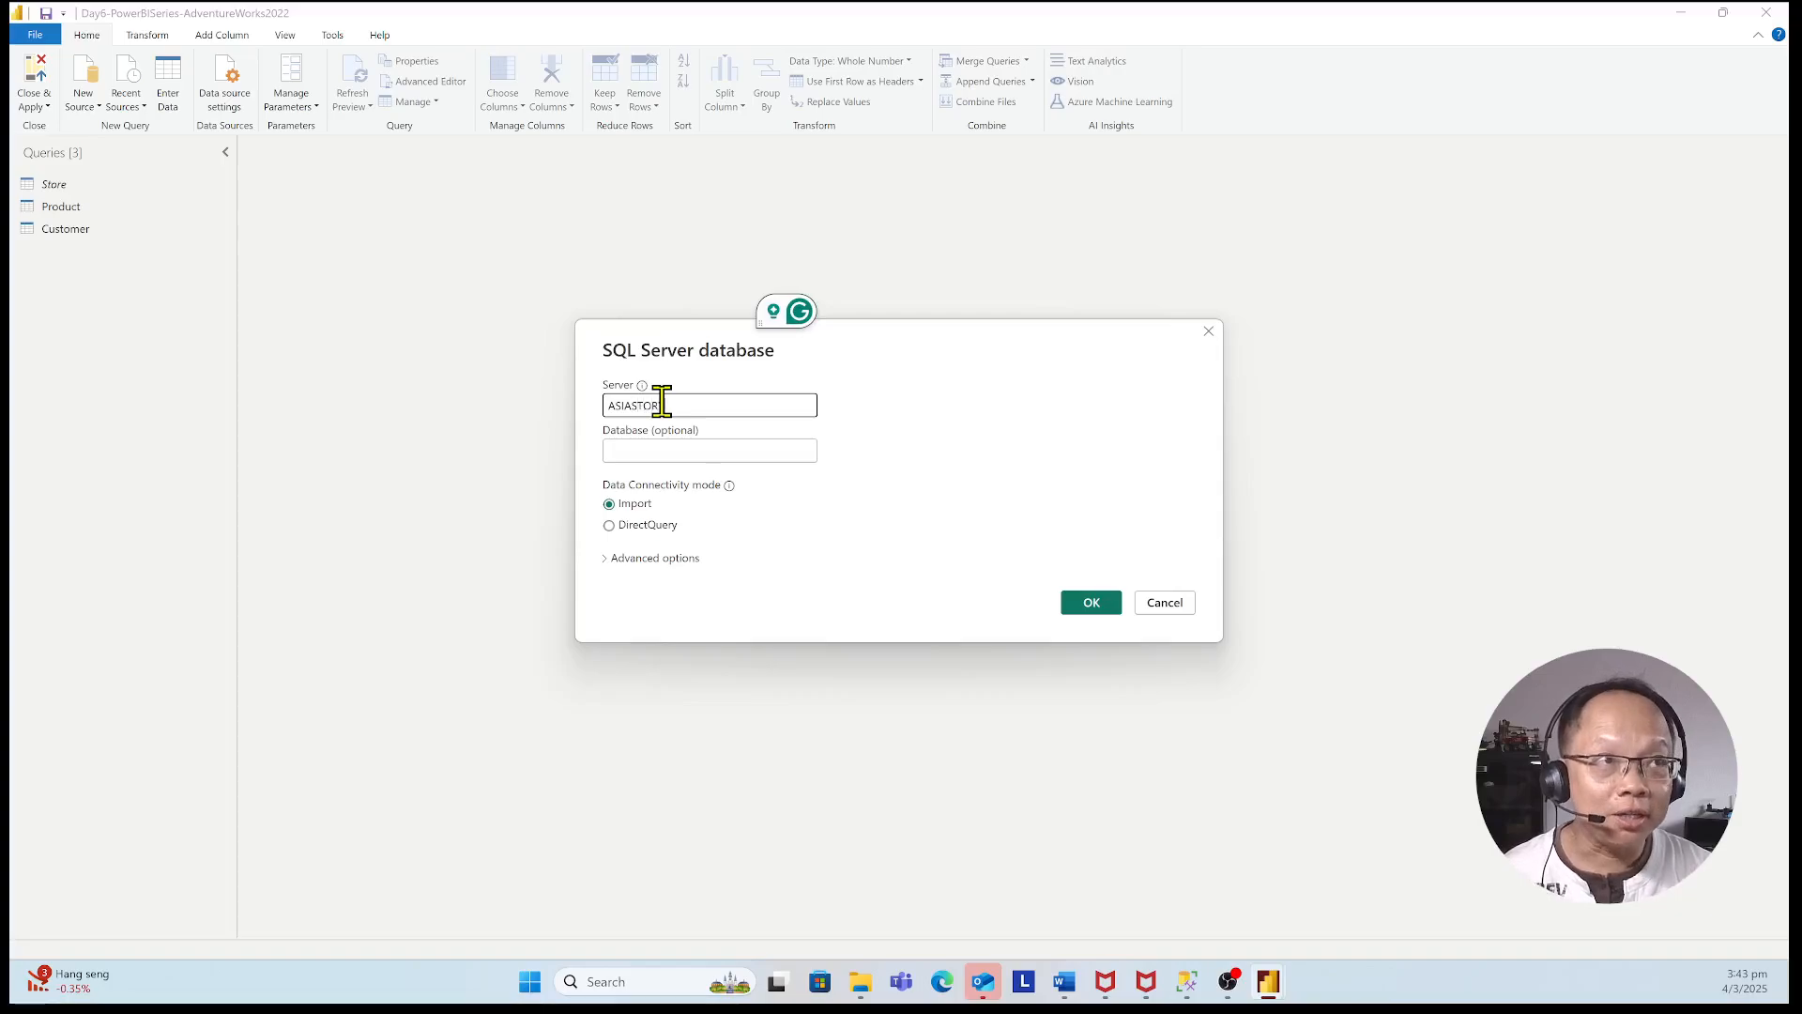
pyautogui.write('SIASTOR')
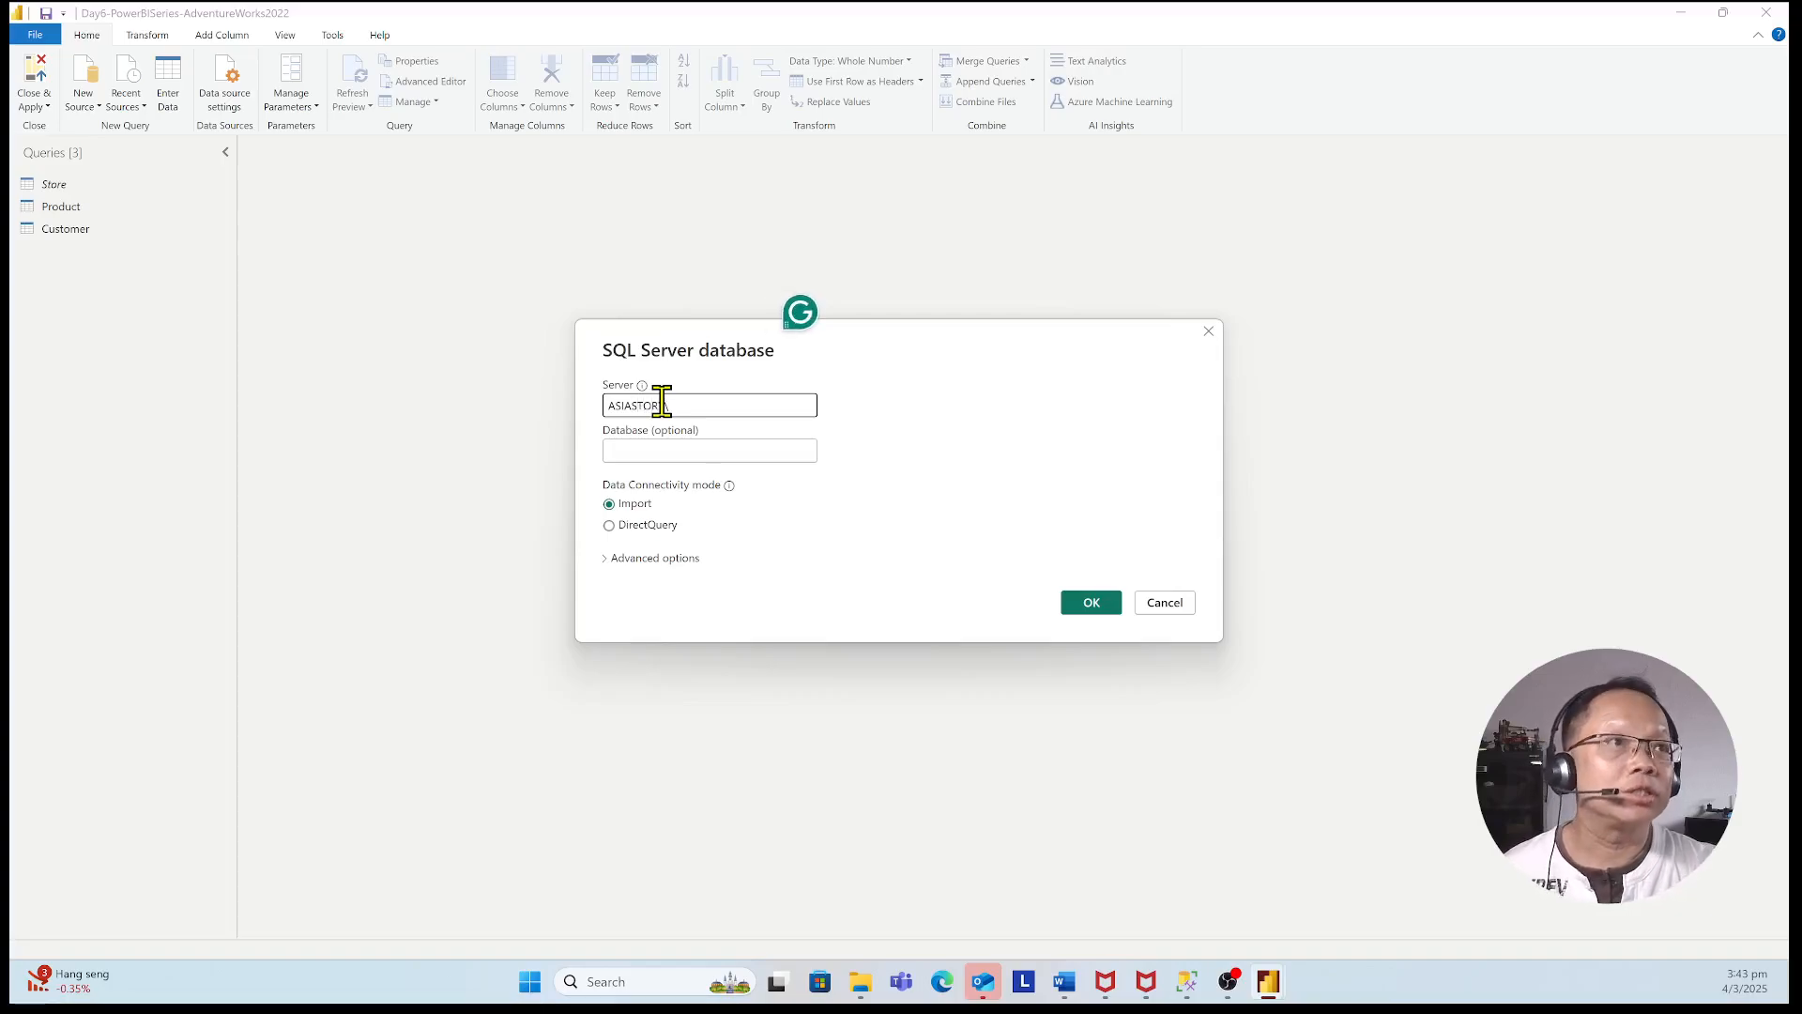
pyautogui.write('Y\\')
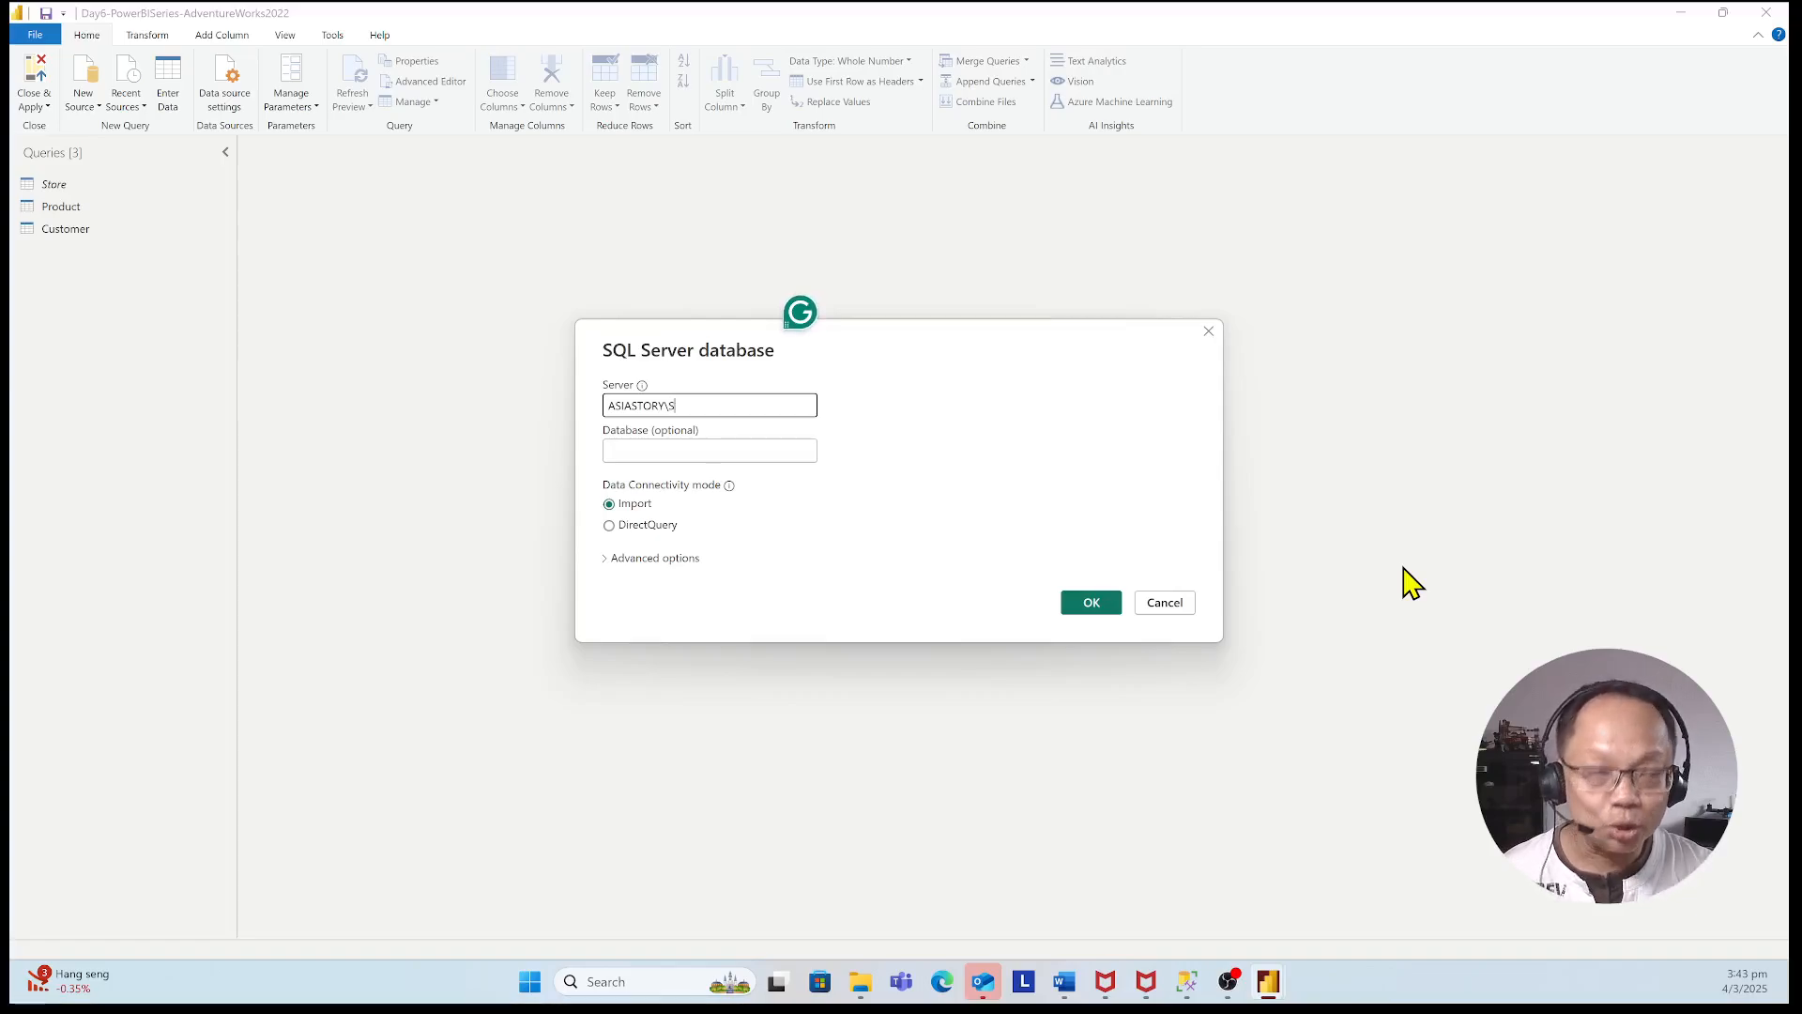
pyautogui.write('SQLEXPRESS')
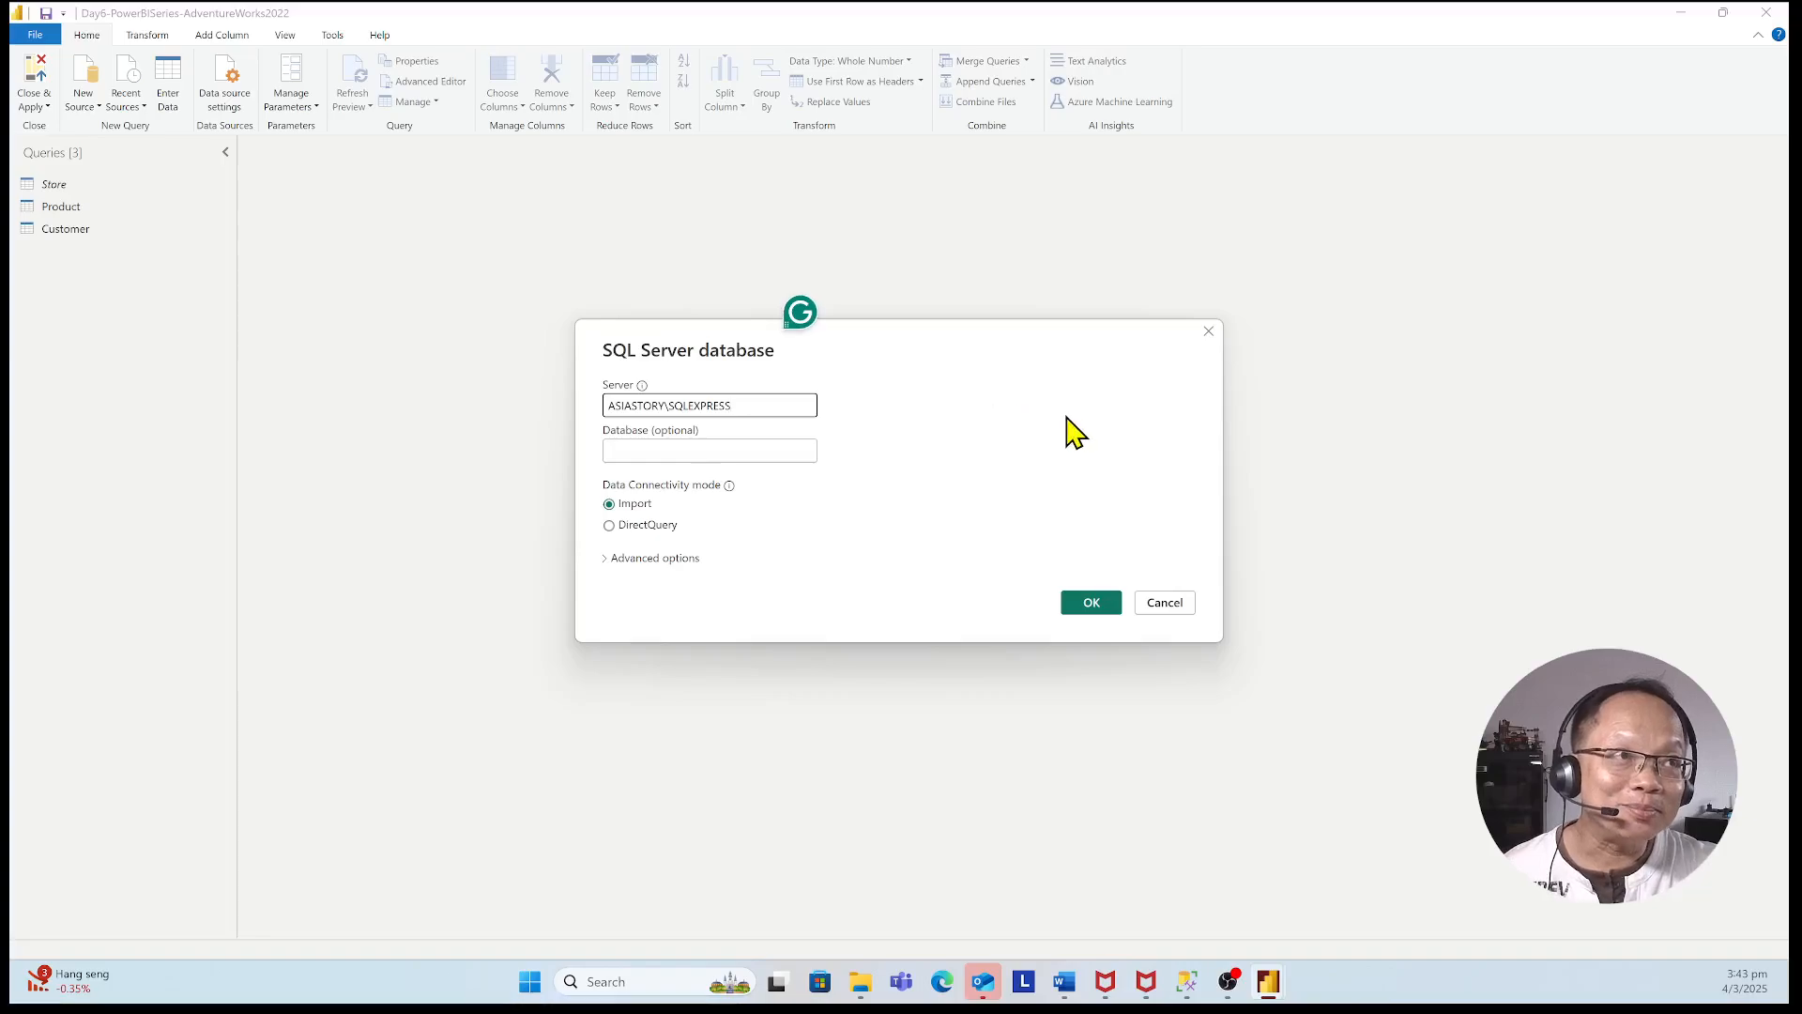
pyautogui.click(707, 452)
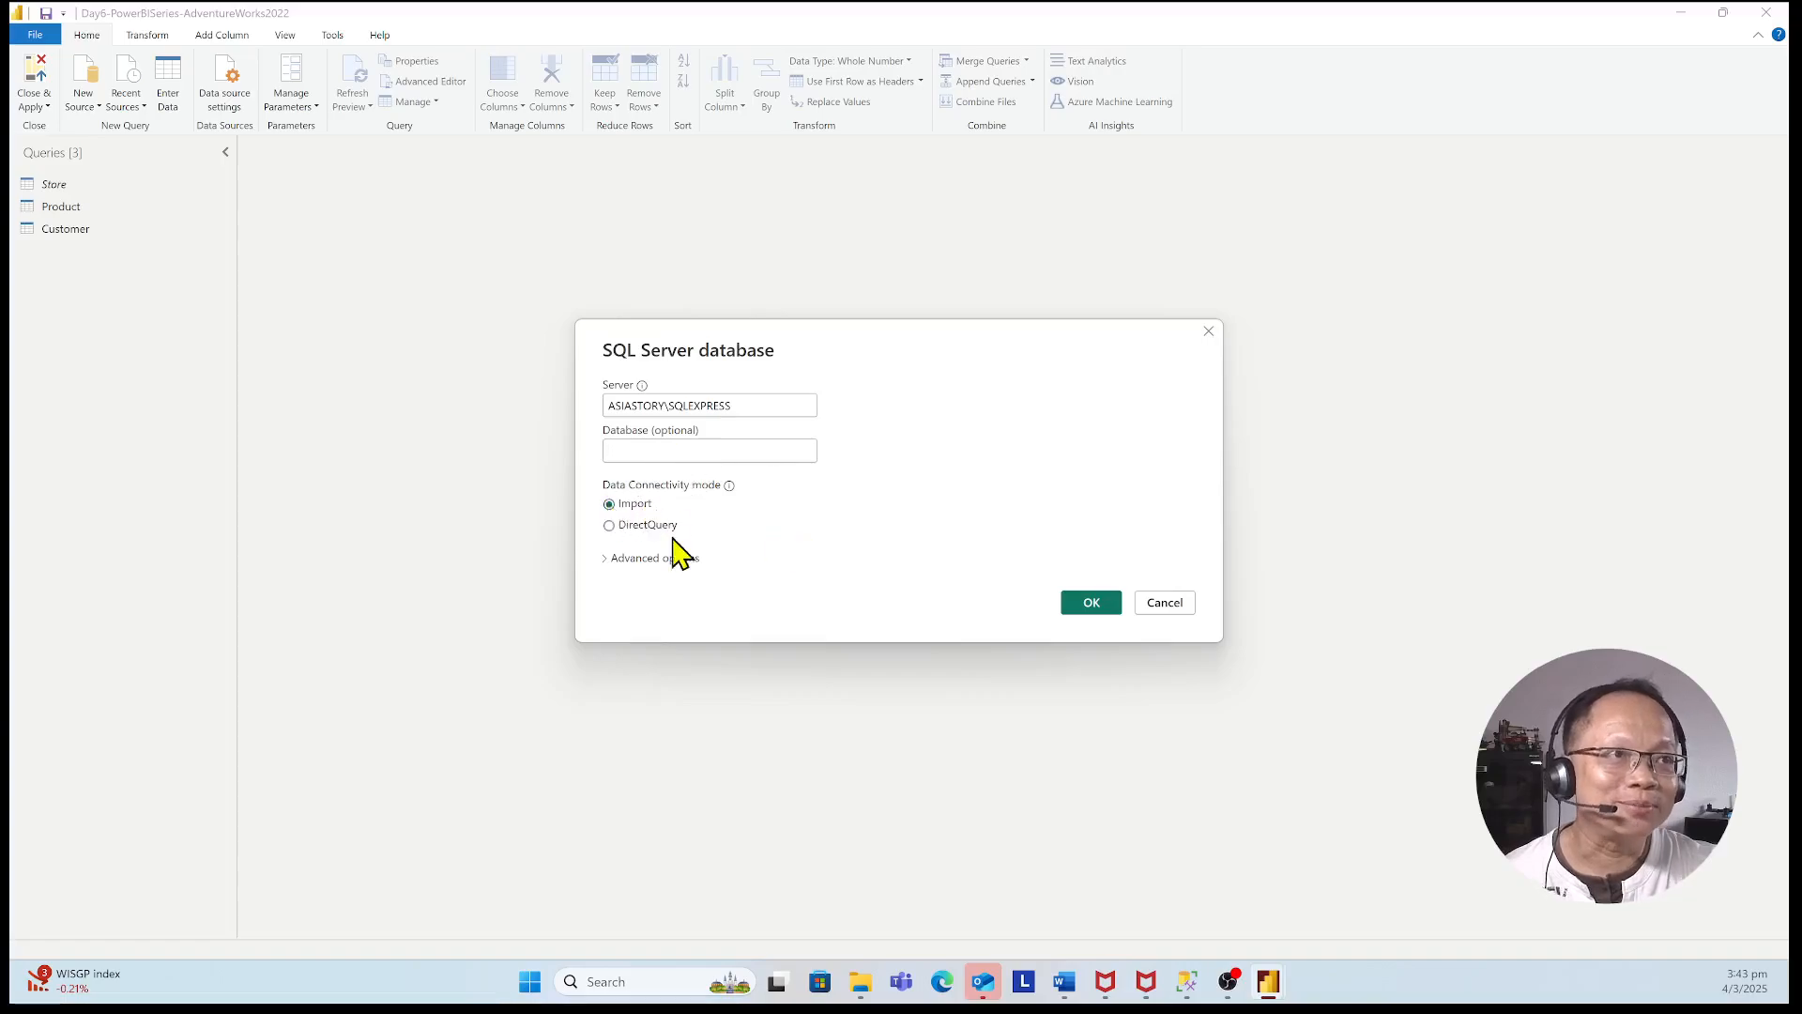
pyautogui.click(1087, 602)
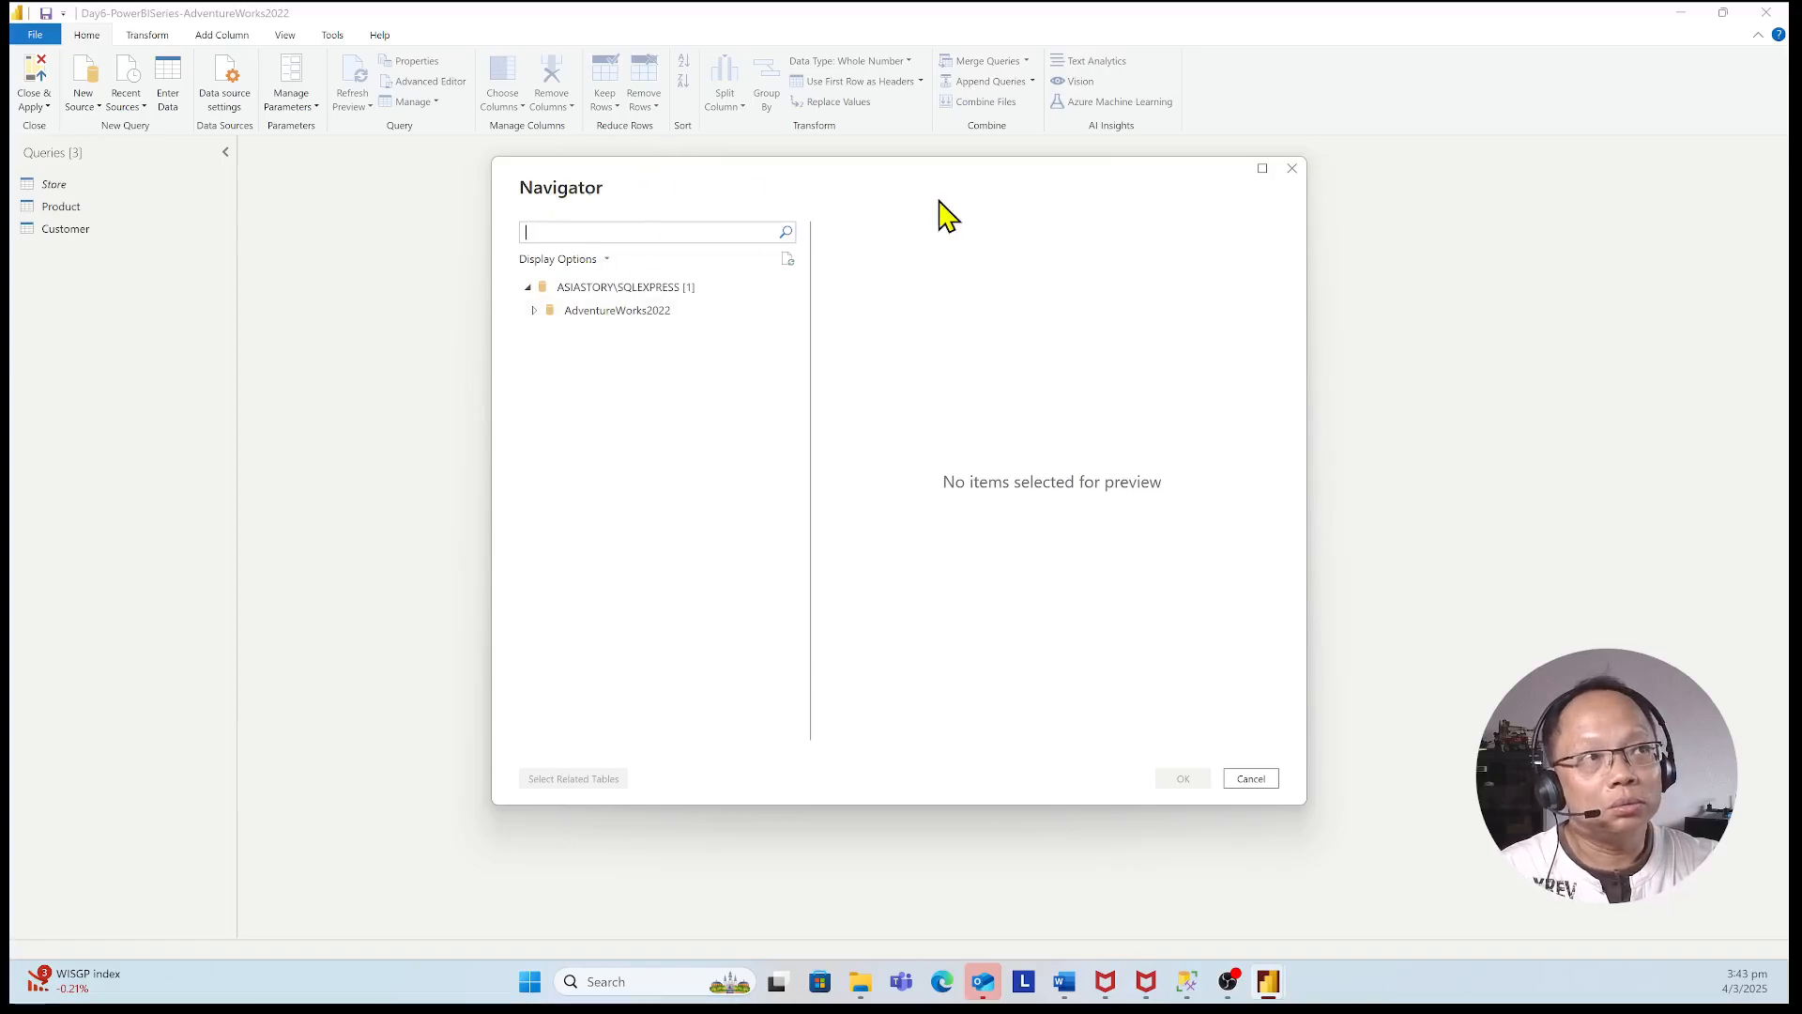
# - Expand the AdventureWorks2022 database and select the Sales.SalesOrderHeader and Sales.SalesOrderDetail tables for import
pyautogui.click(646, 230)
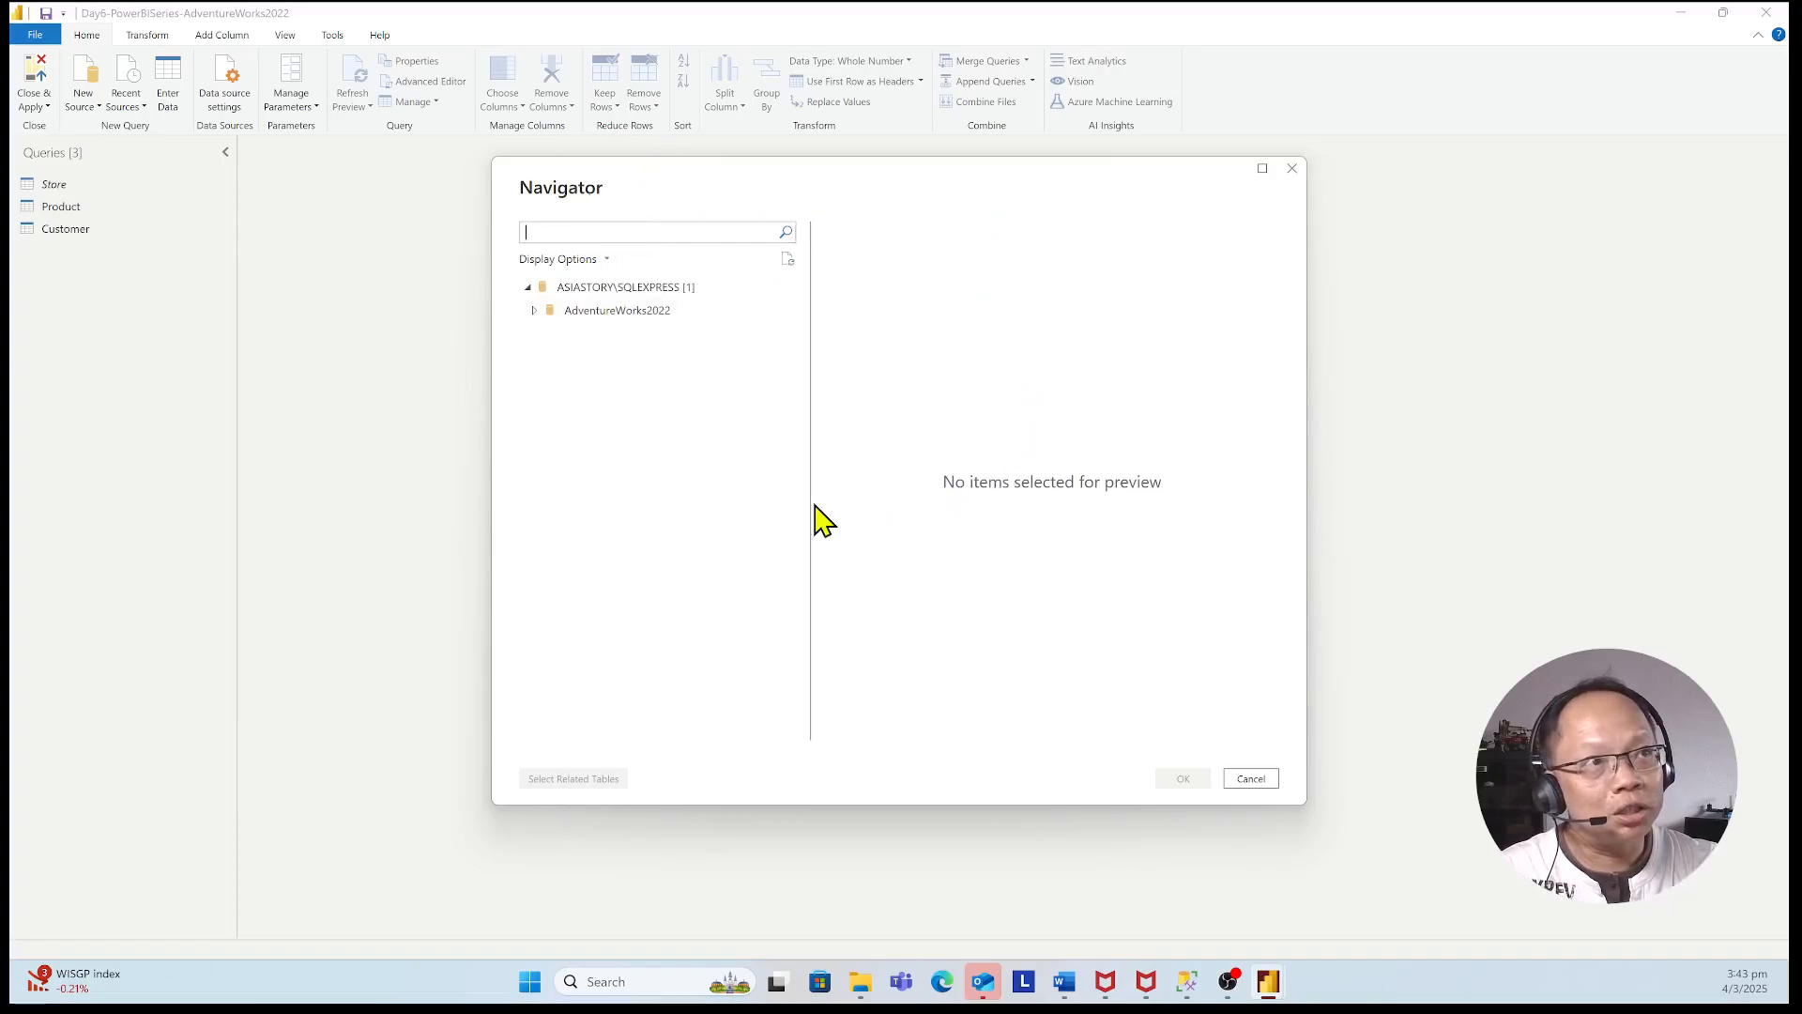
pyautogui.click(535, 312)
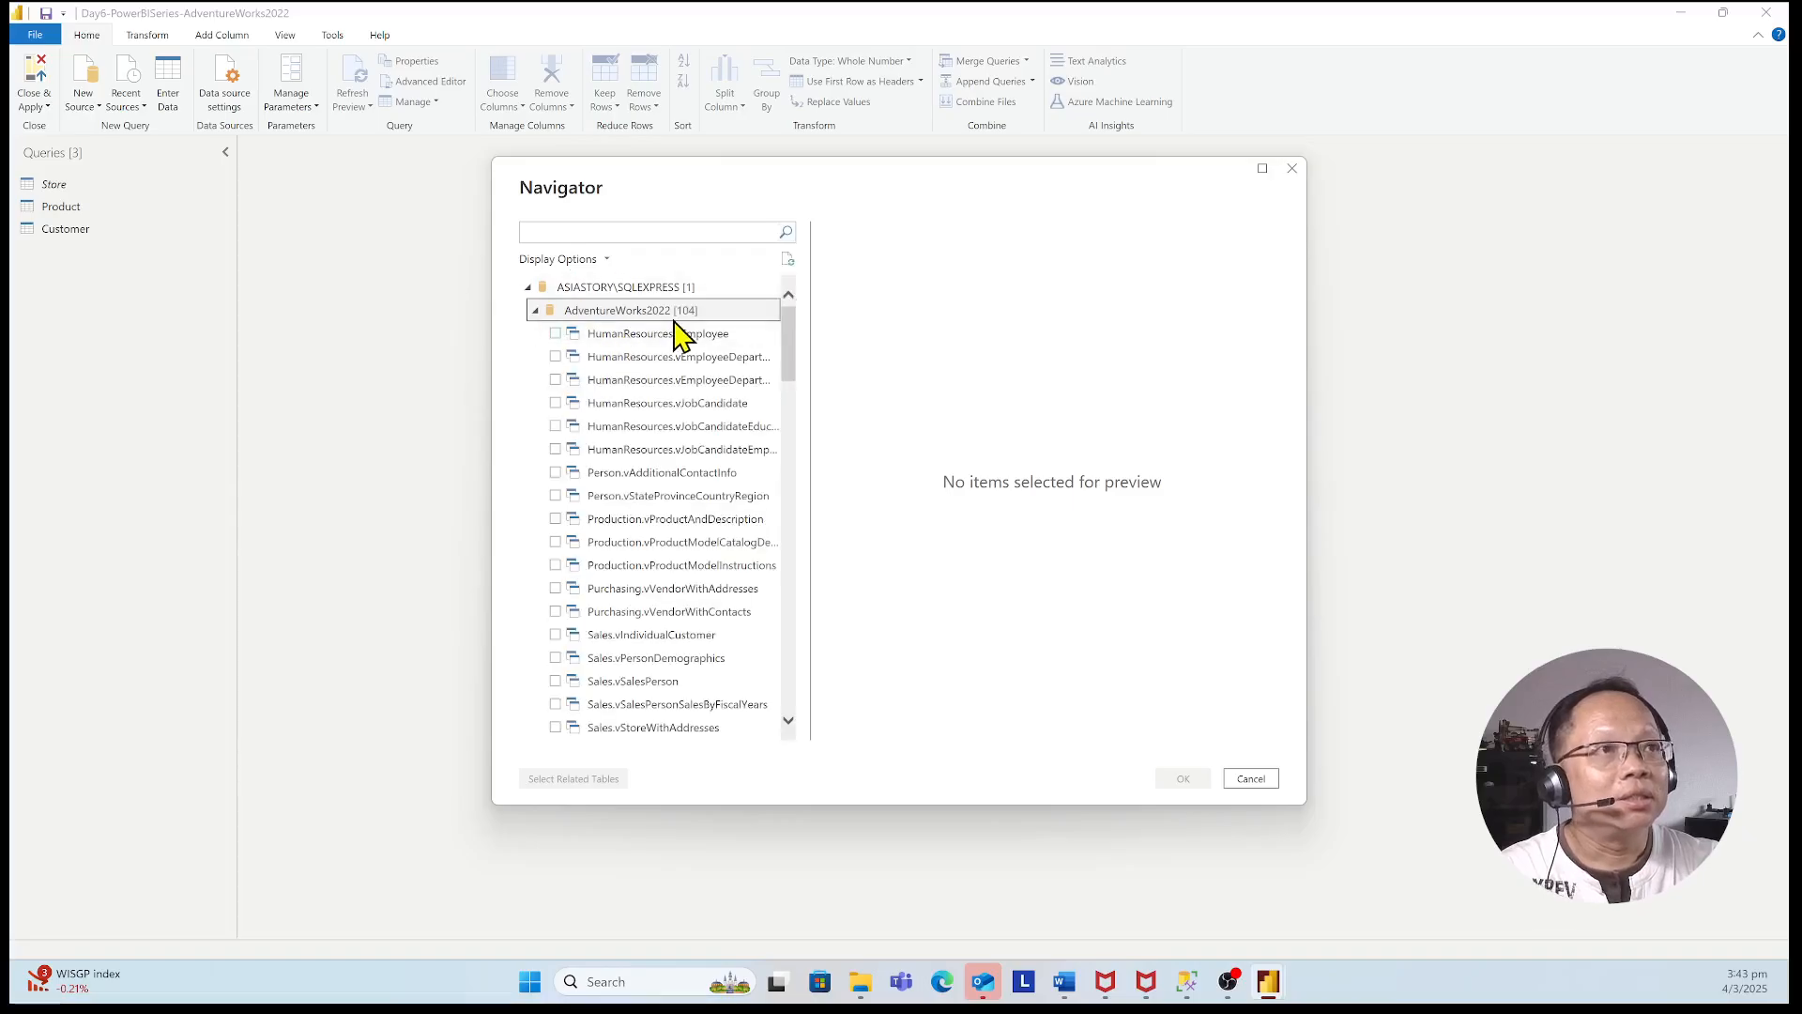
pyautogui.moveTo(794, 352); pyautogui.dragTo(808, 394)
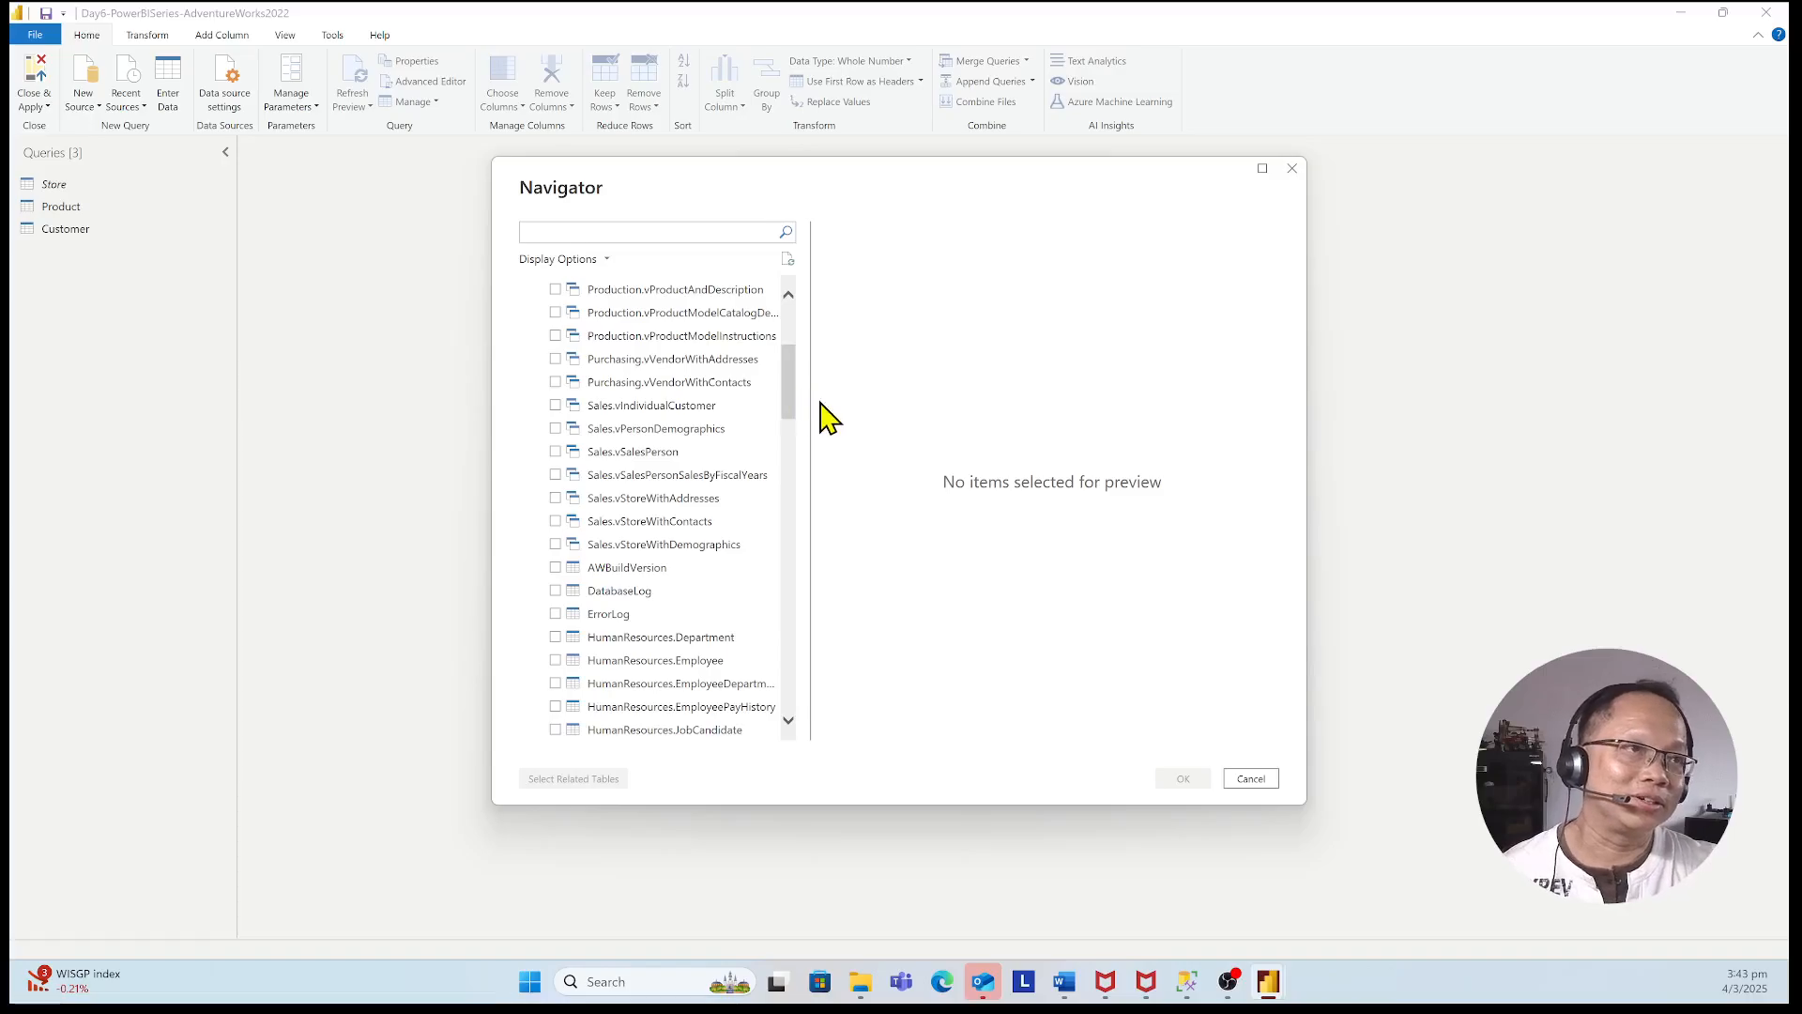
pyautogui.scroll(-7, 751, 578)
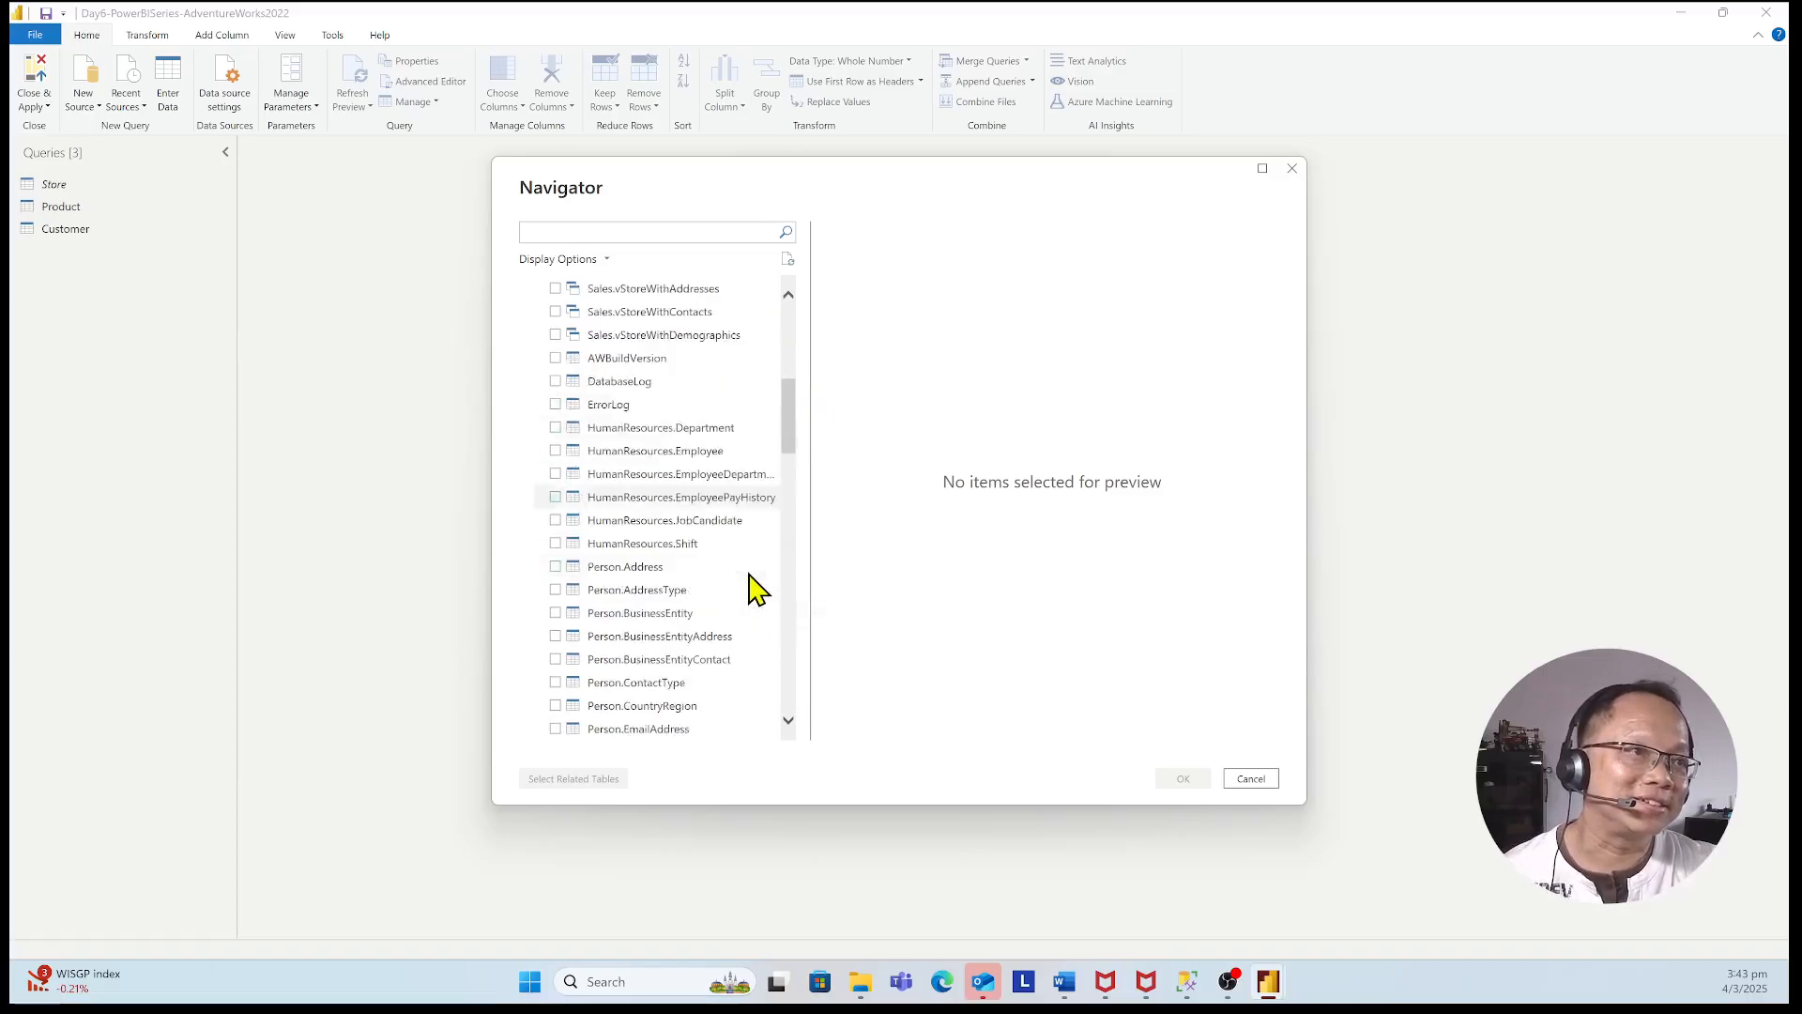
pyautogui.scroll(-8, 751, 590)
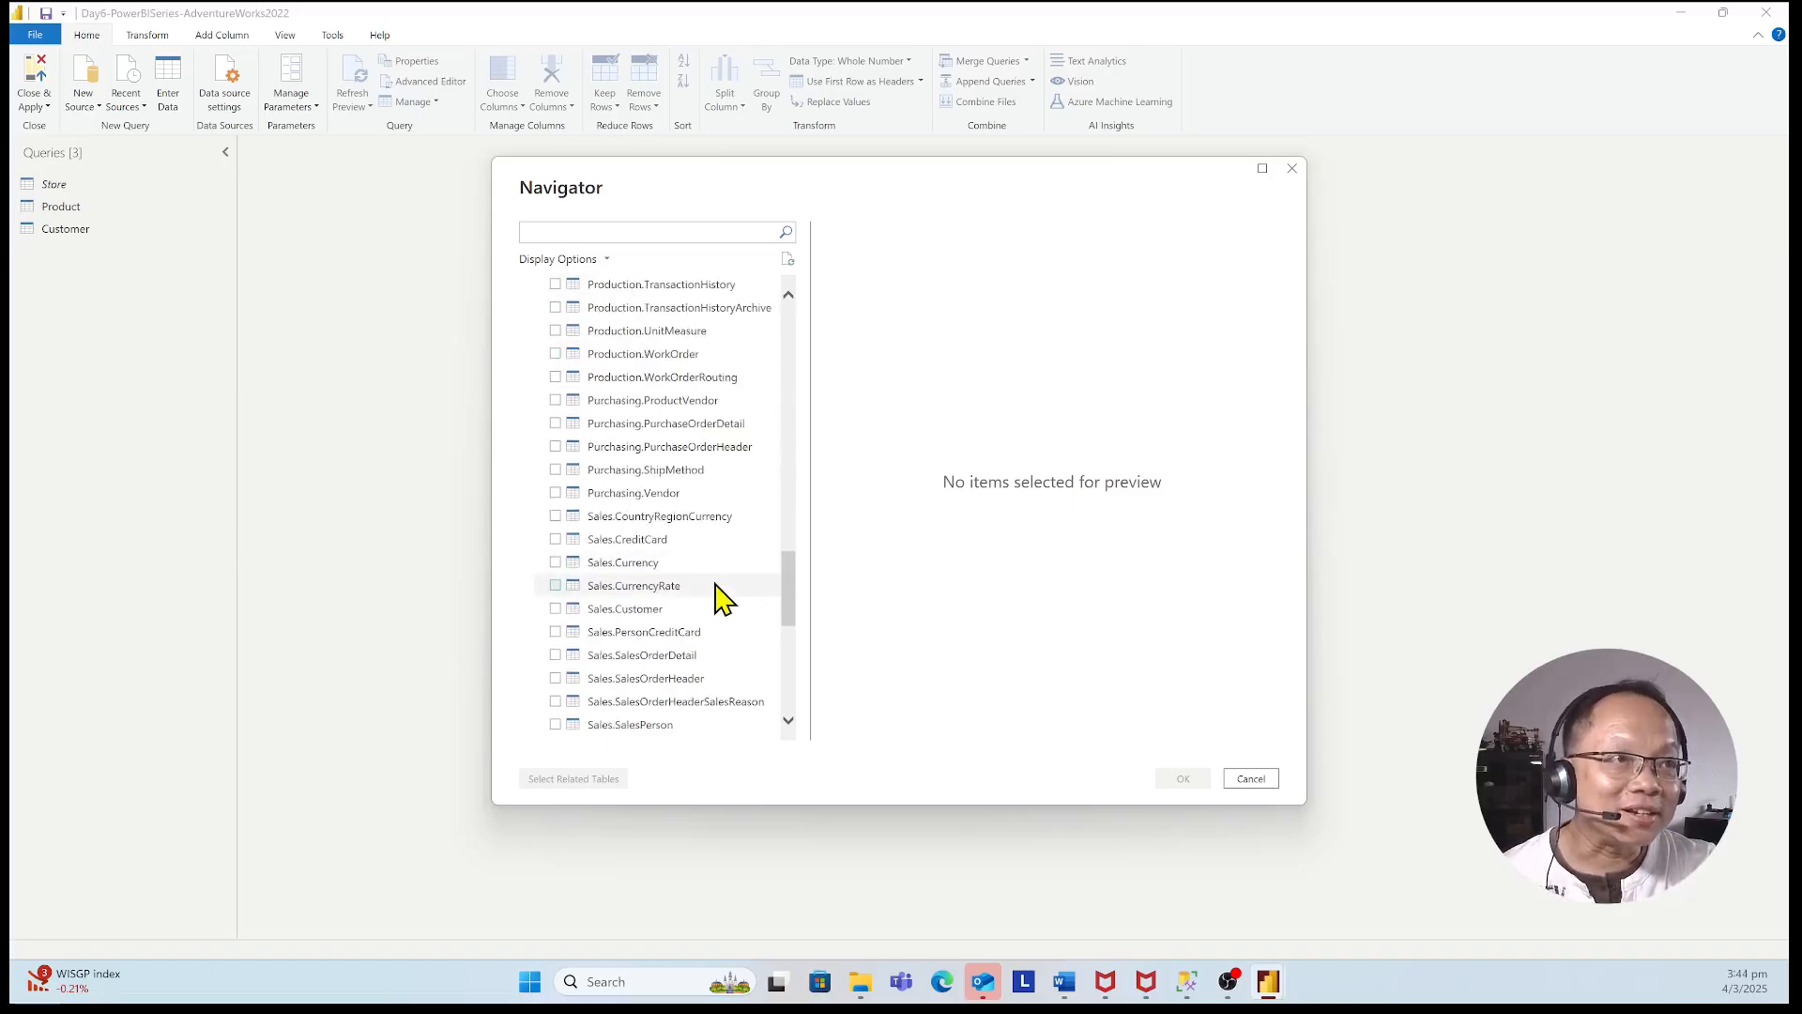
pyautogui.scroll(-2, 682, 619)
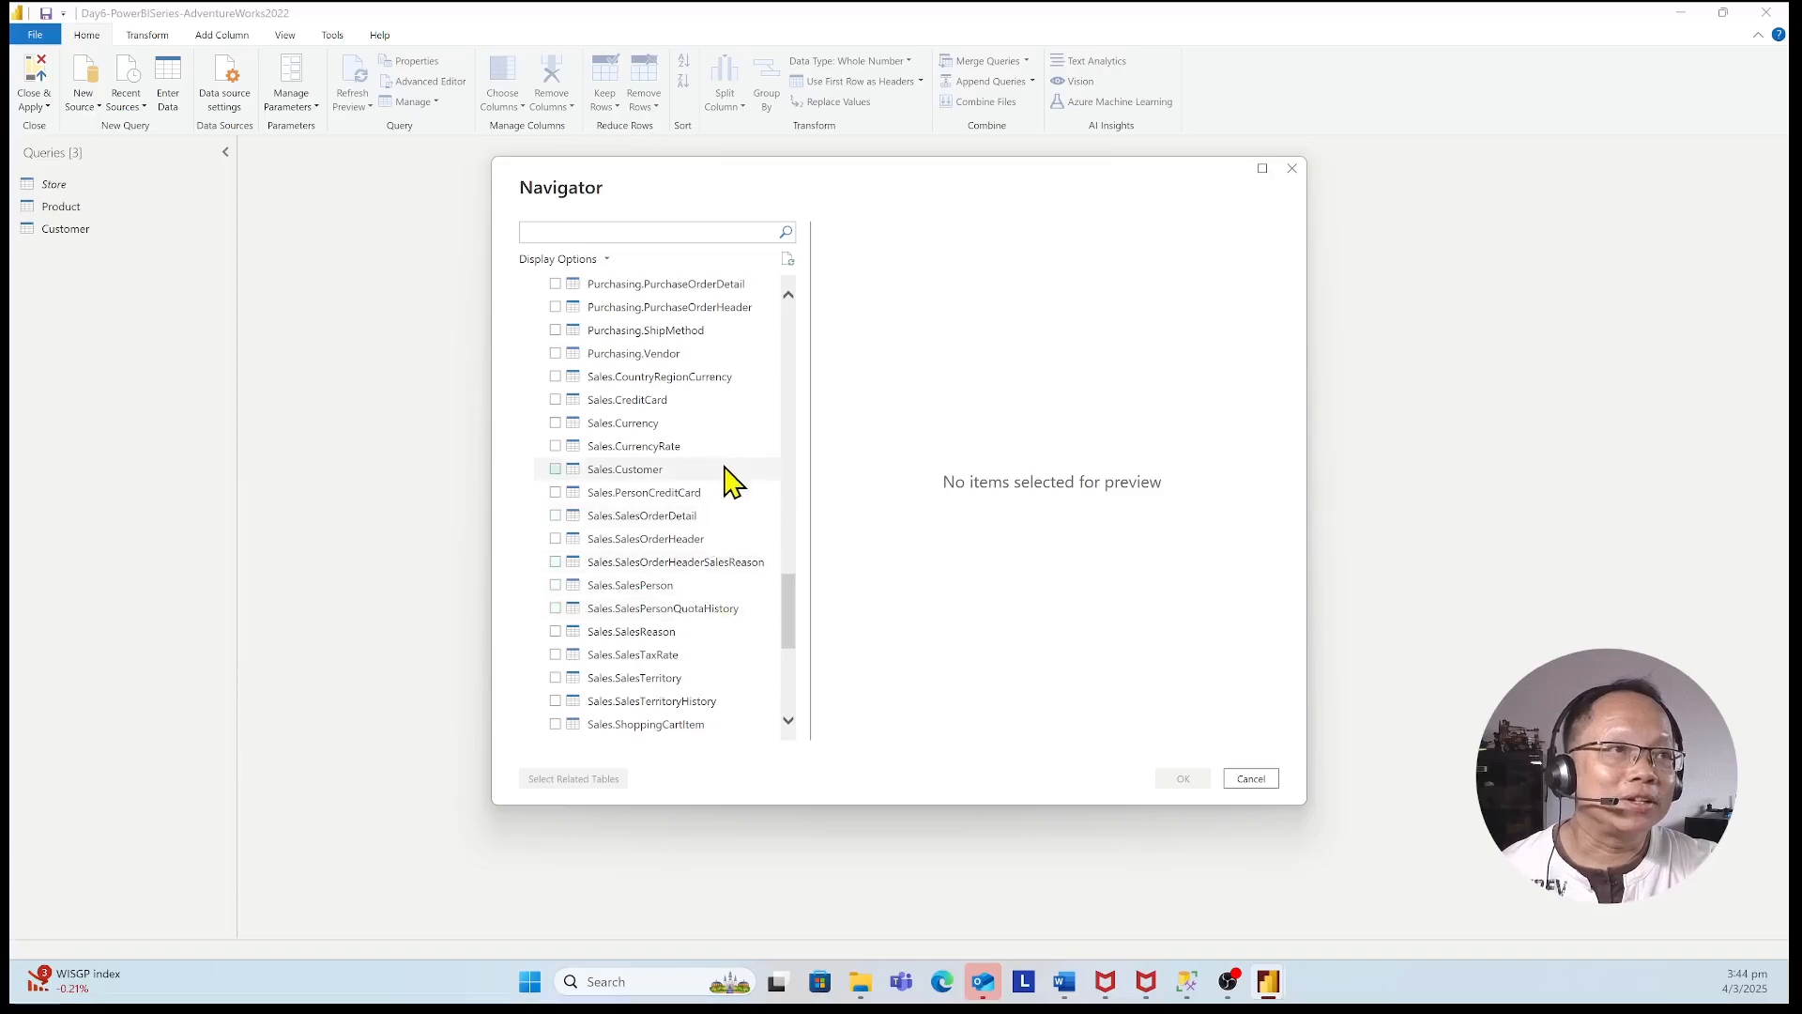
pyautogui.click(555, 539)
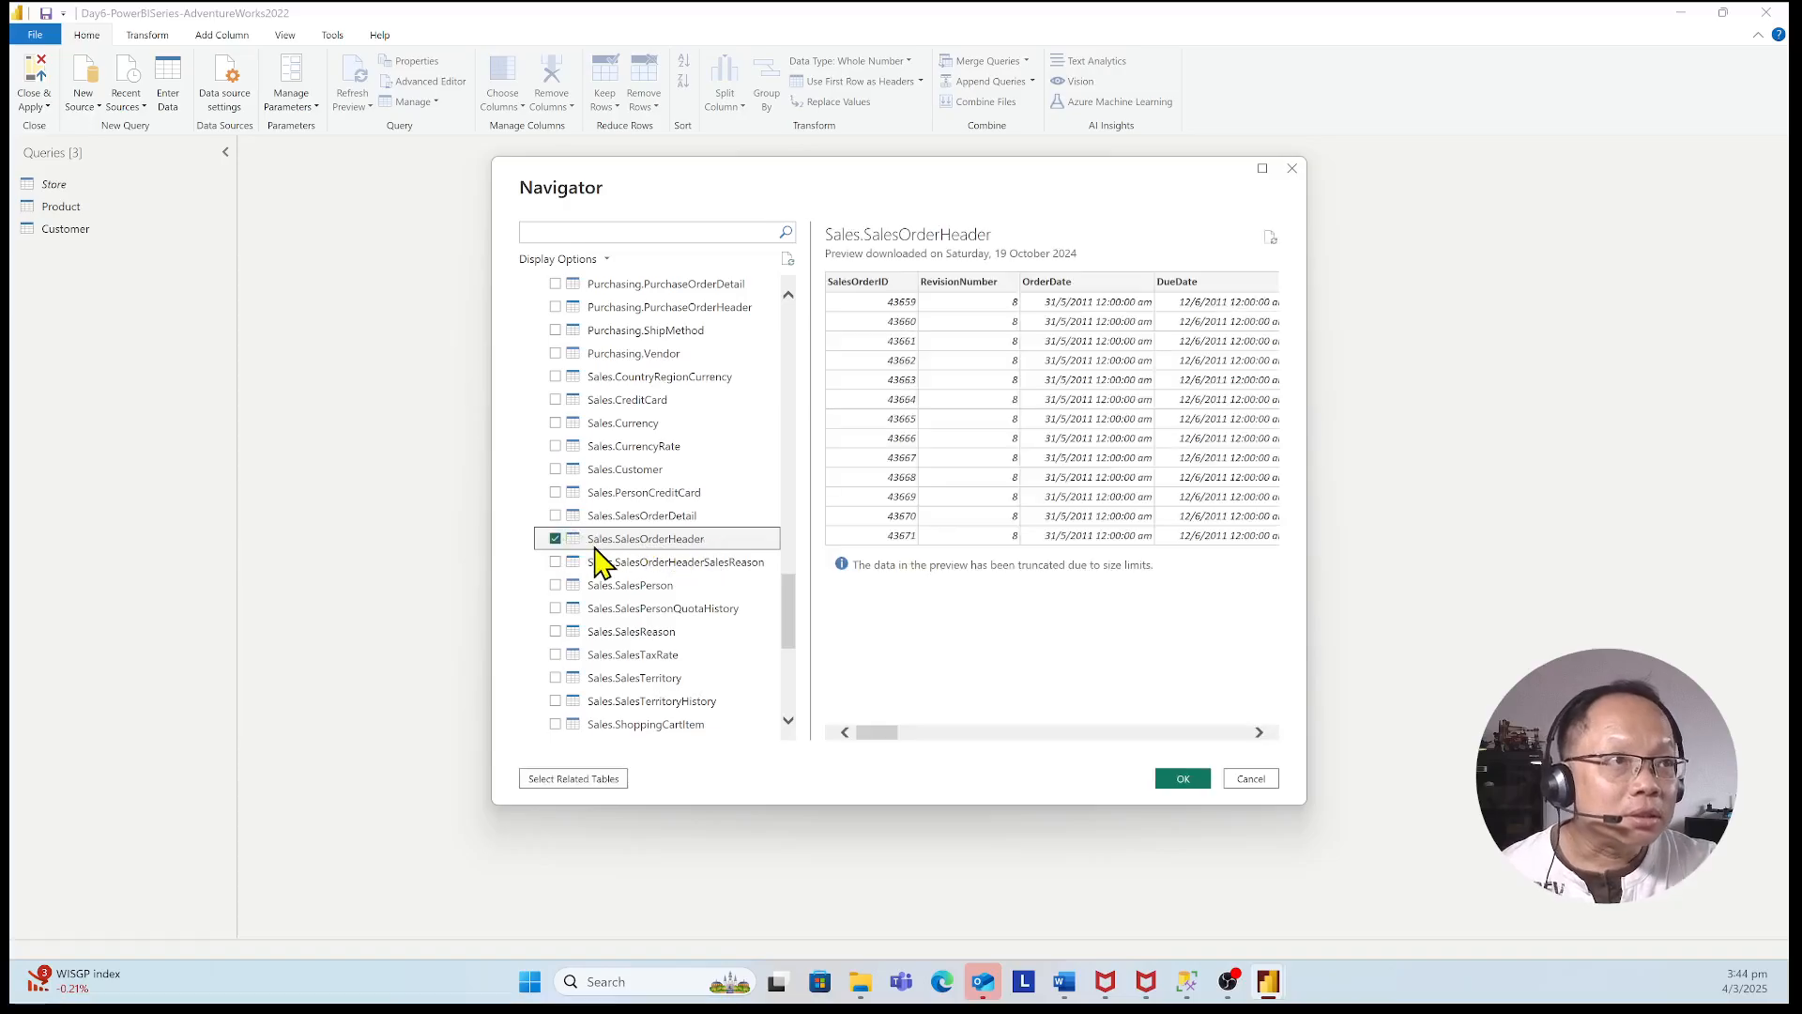
pyautogui.click(554, 515)
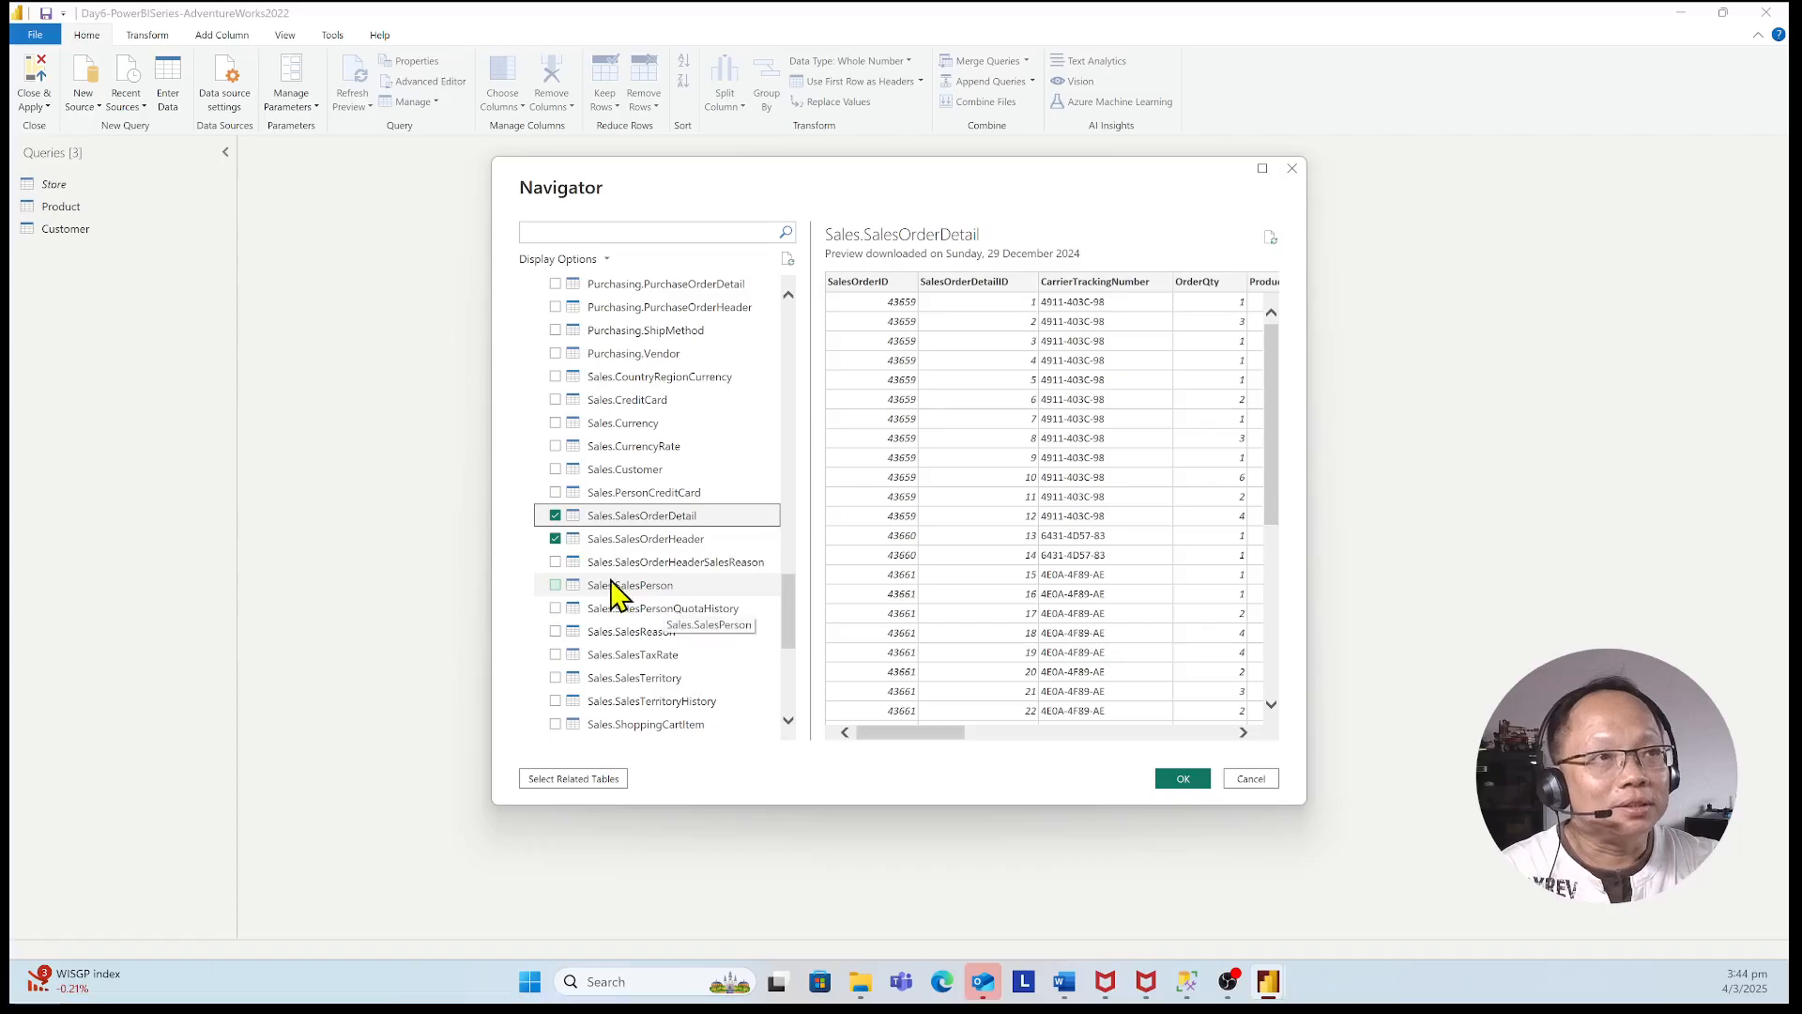
# - Add the Sales.SalesOrderHeaderSalesReason, Sales.SalesPerson and Sales.SalesReason tables to the import selection
pyautogui.click(728, 567)
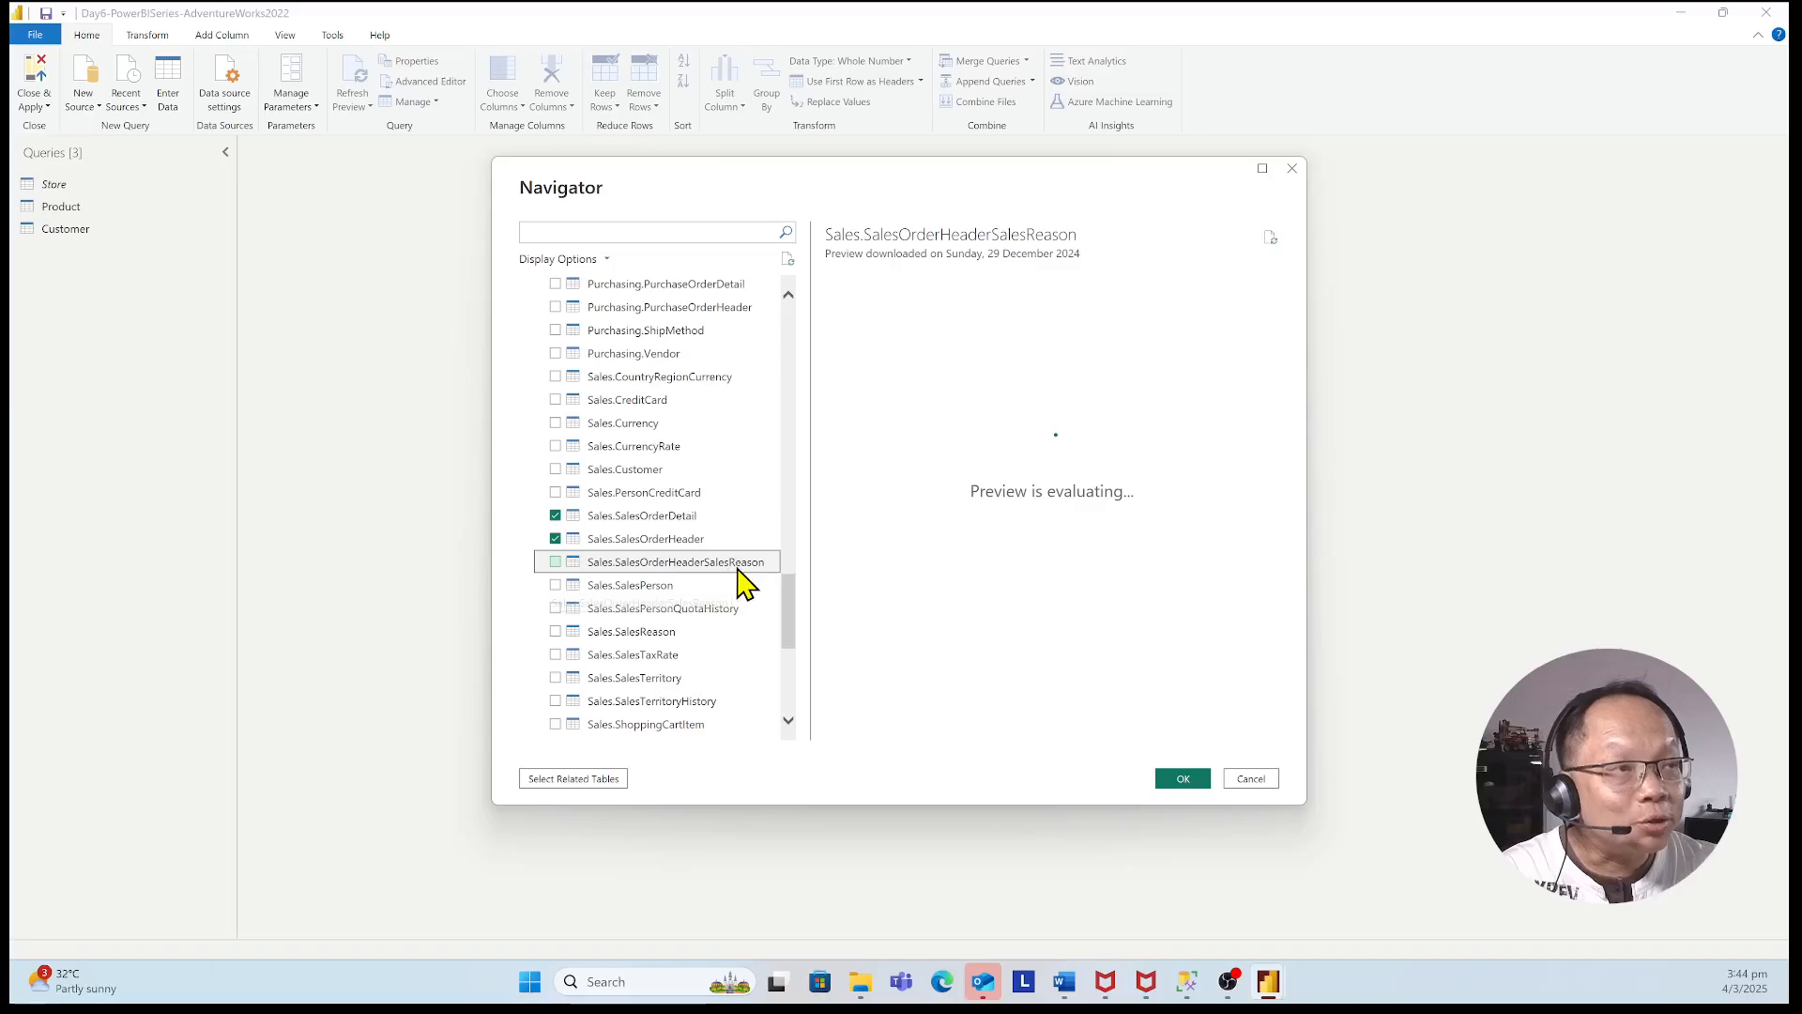
pyautogui.click(556, 564)
pyautogui.click(556, 585)
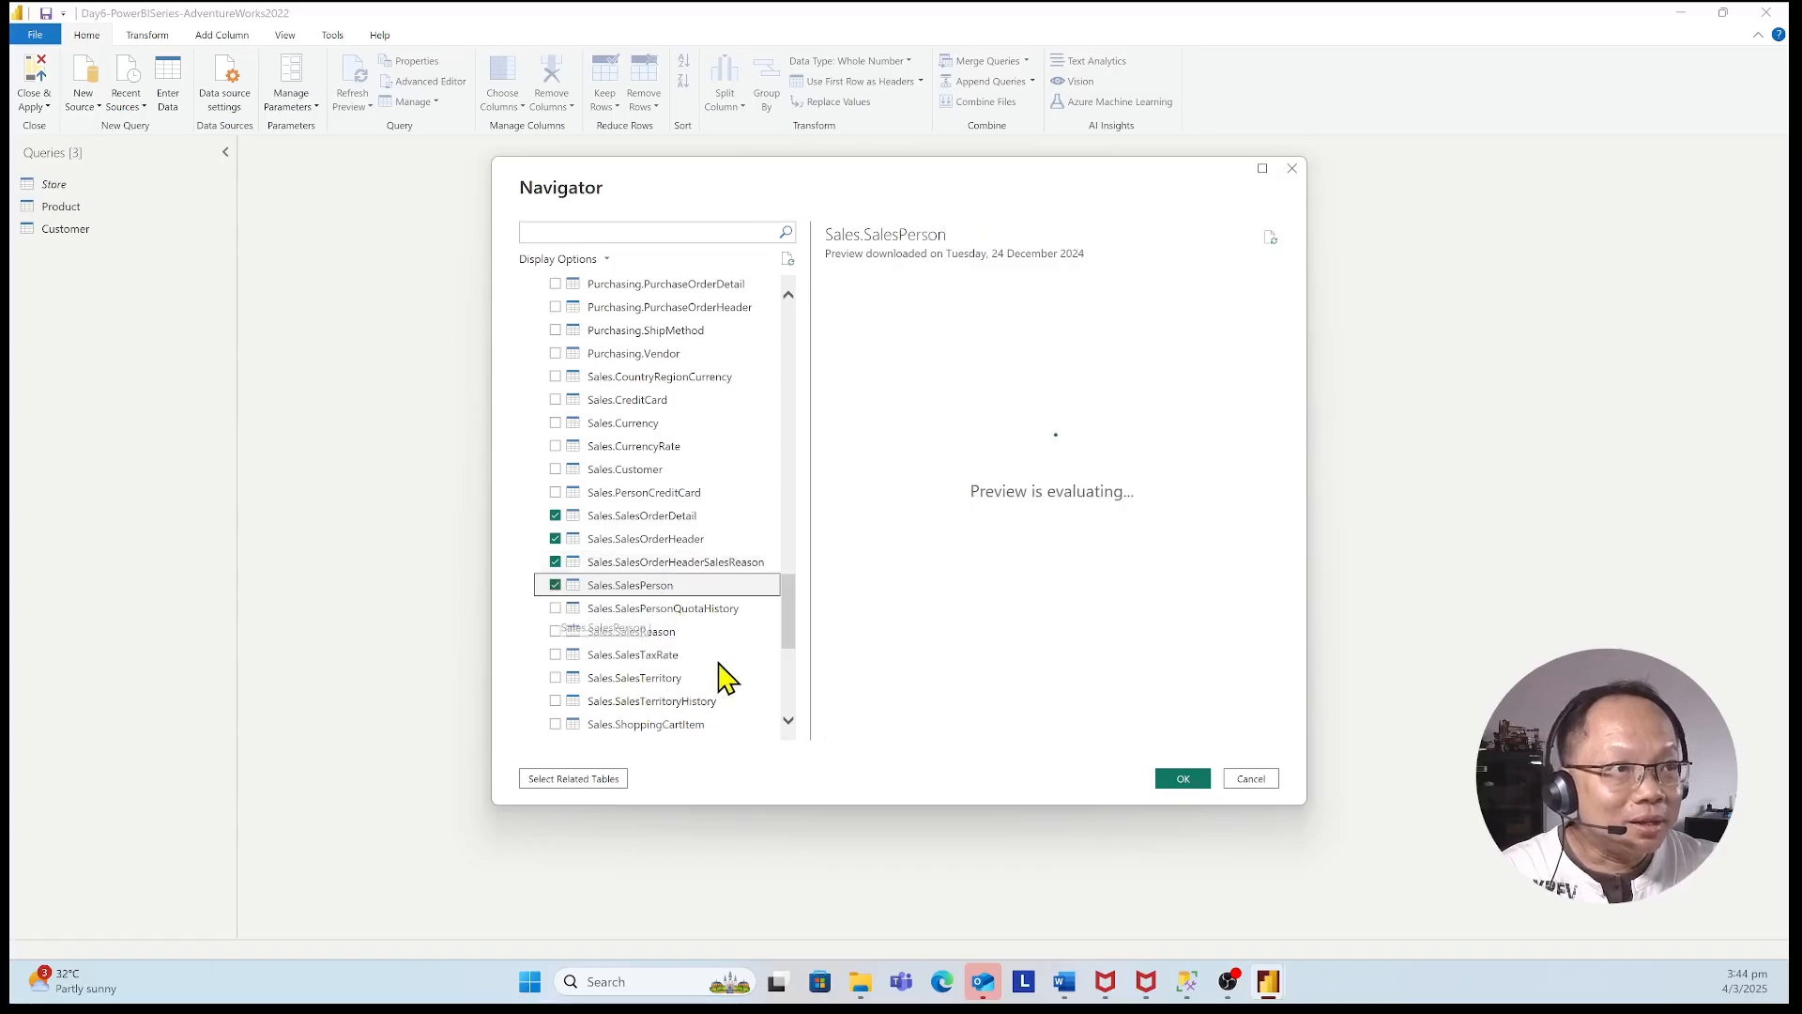
pyautogui.scroll(-1, 732, 662)
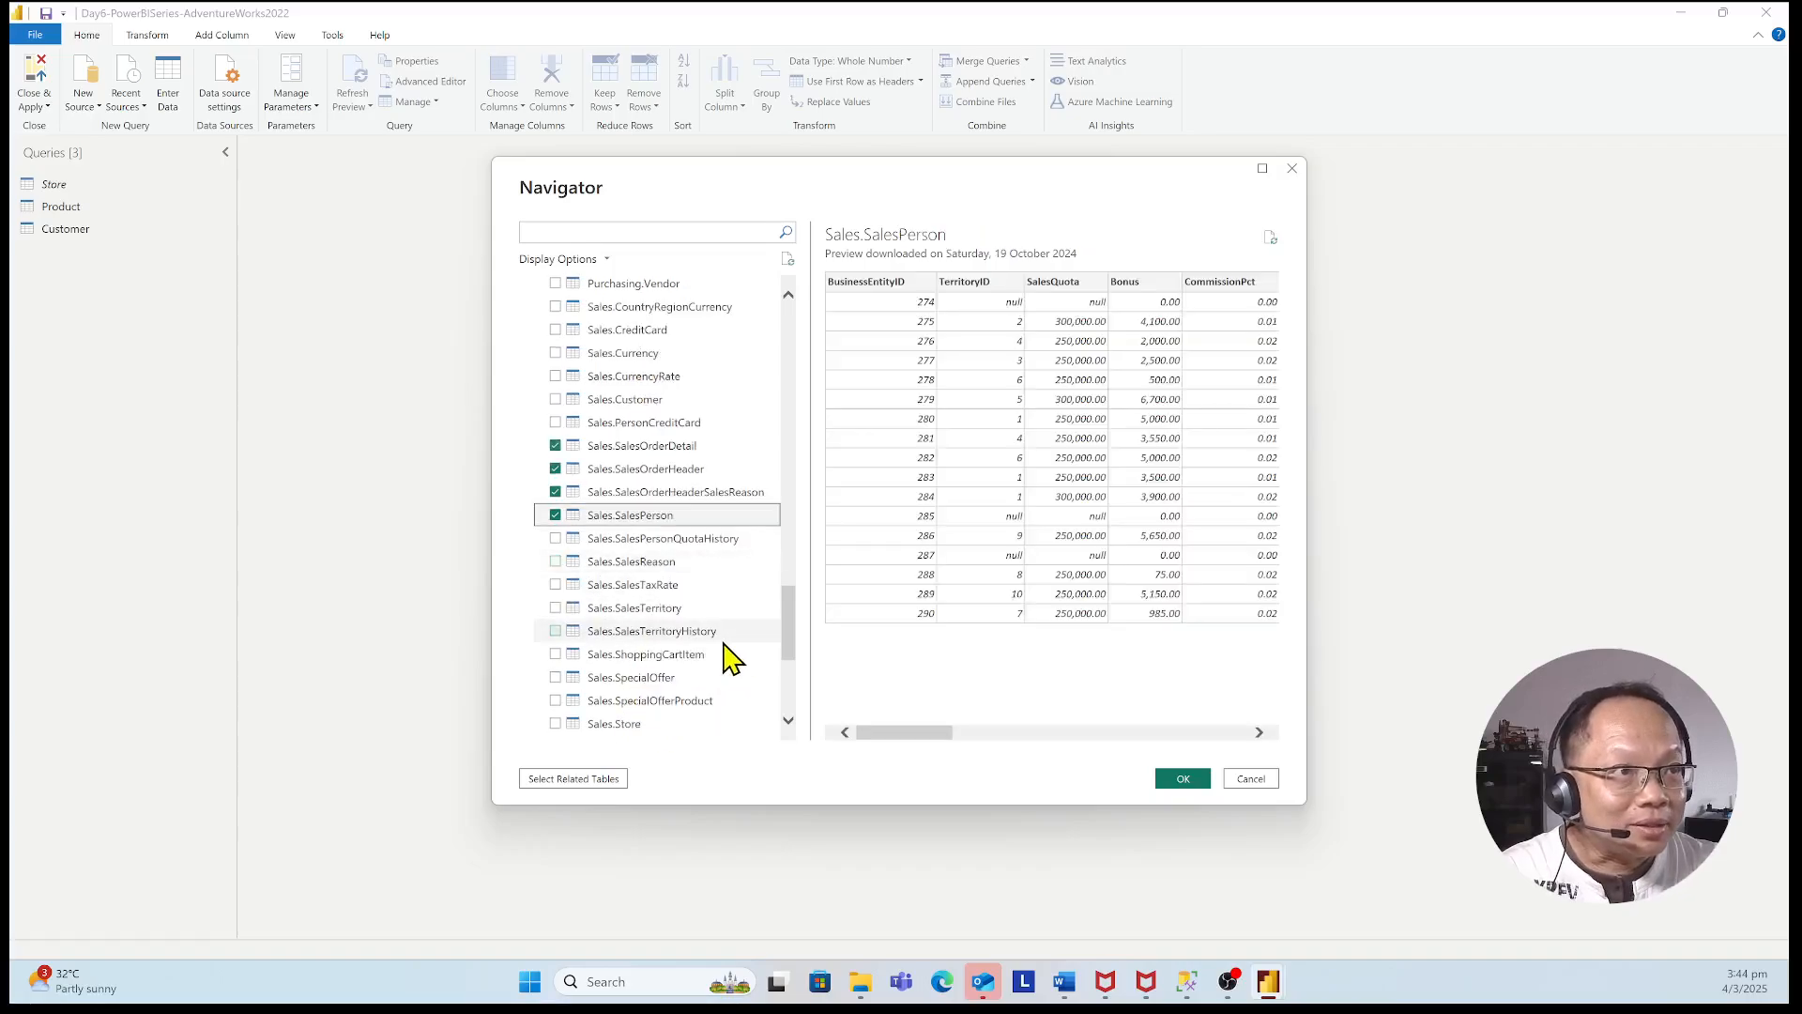
pyautogui.click(556, 561)
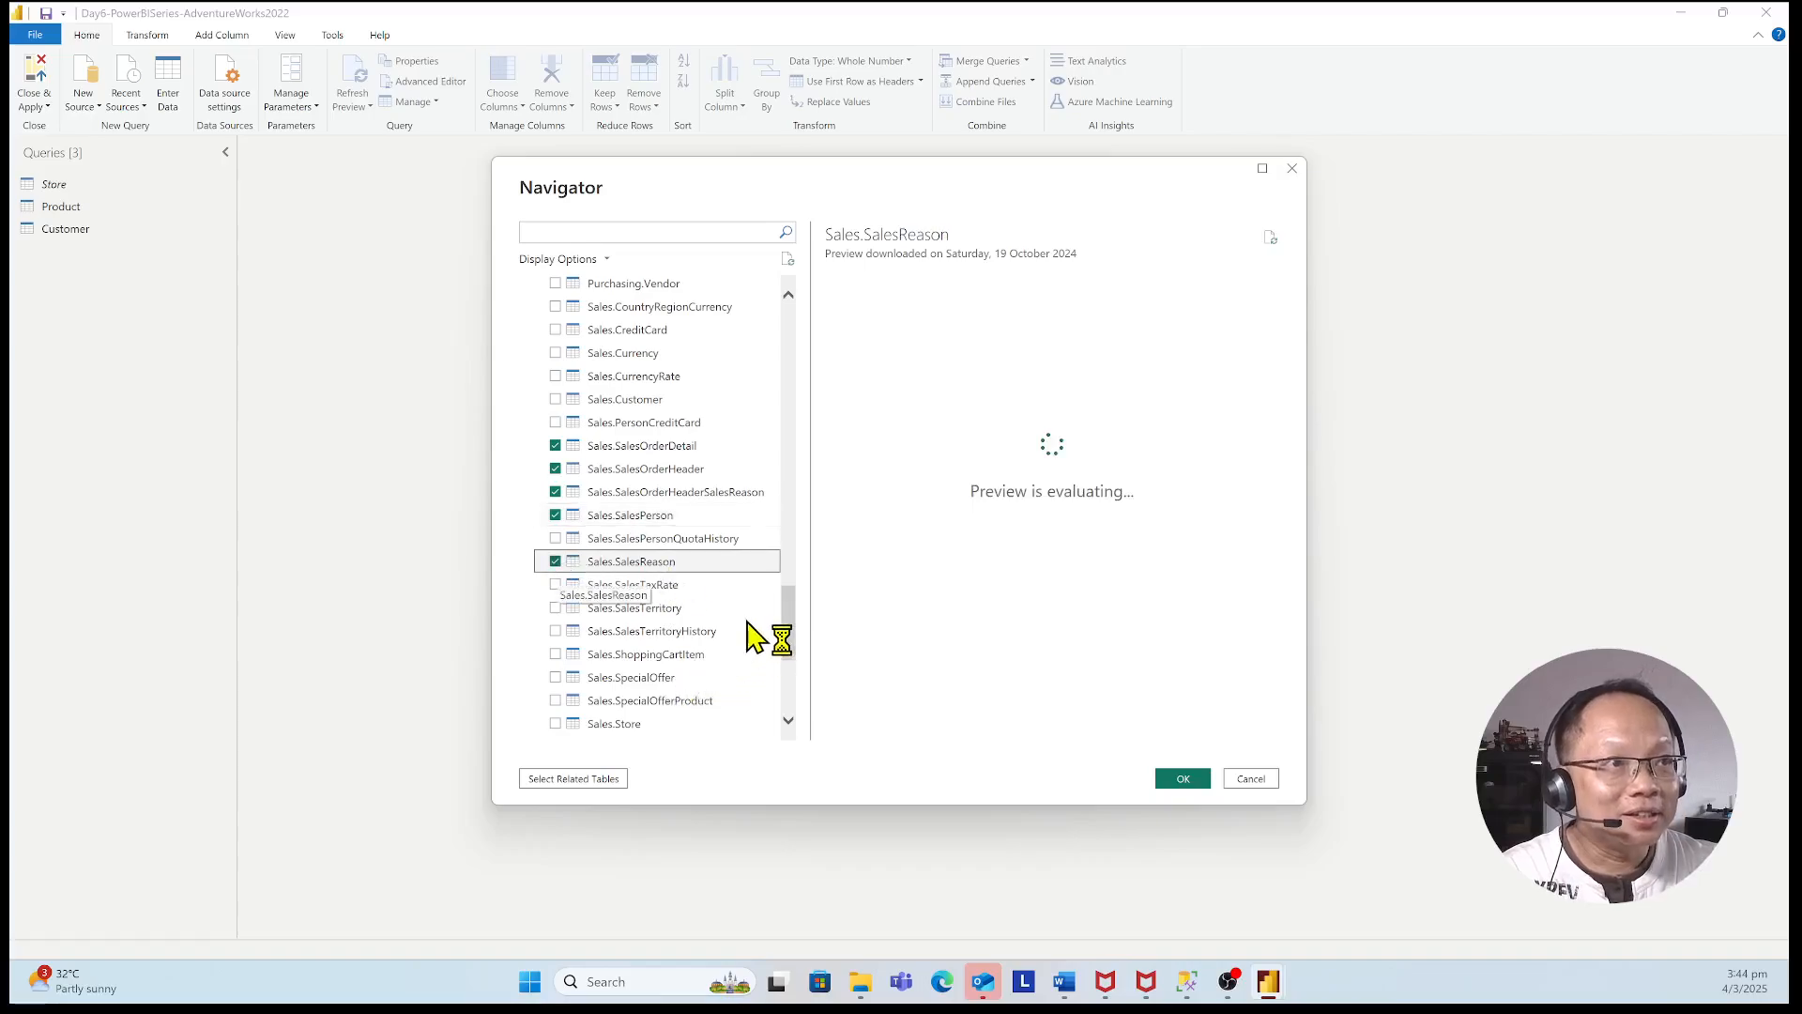
# - Add the Sales.SpecialOffer and Sales.SpecialOfferProduct tables to the import selection
pyautogui.scroll(-1, 748, 632)
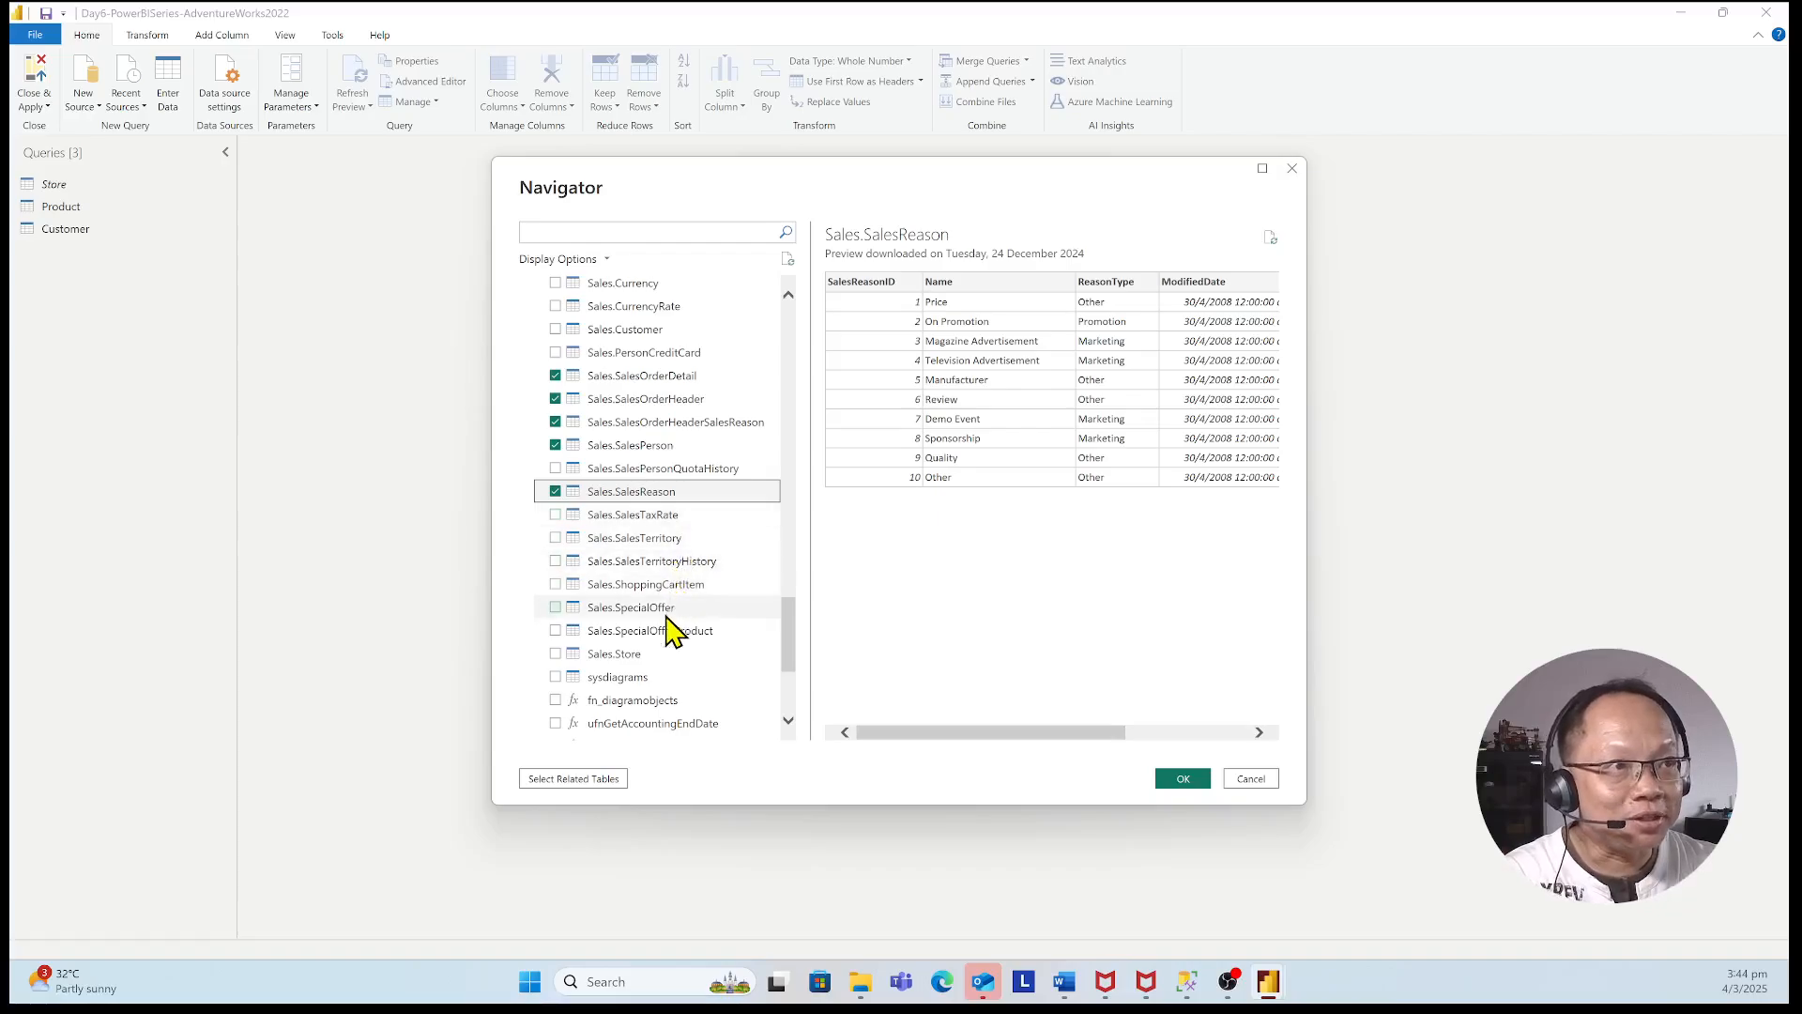
pyautogui.click(555, 609)
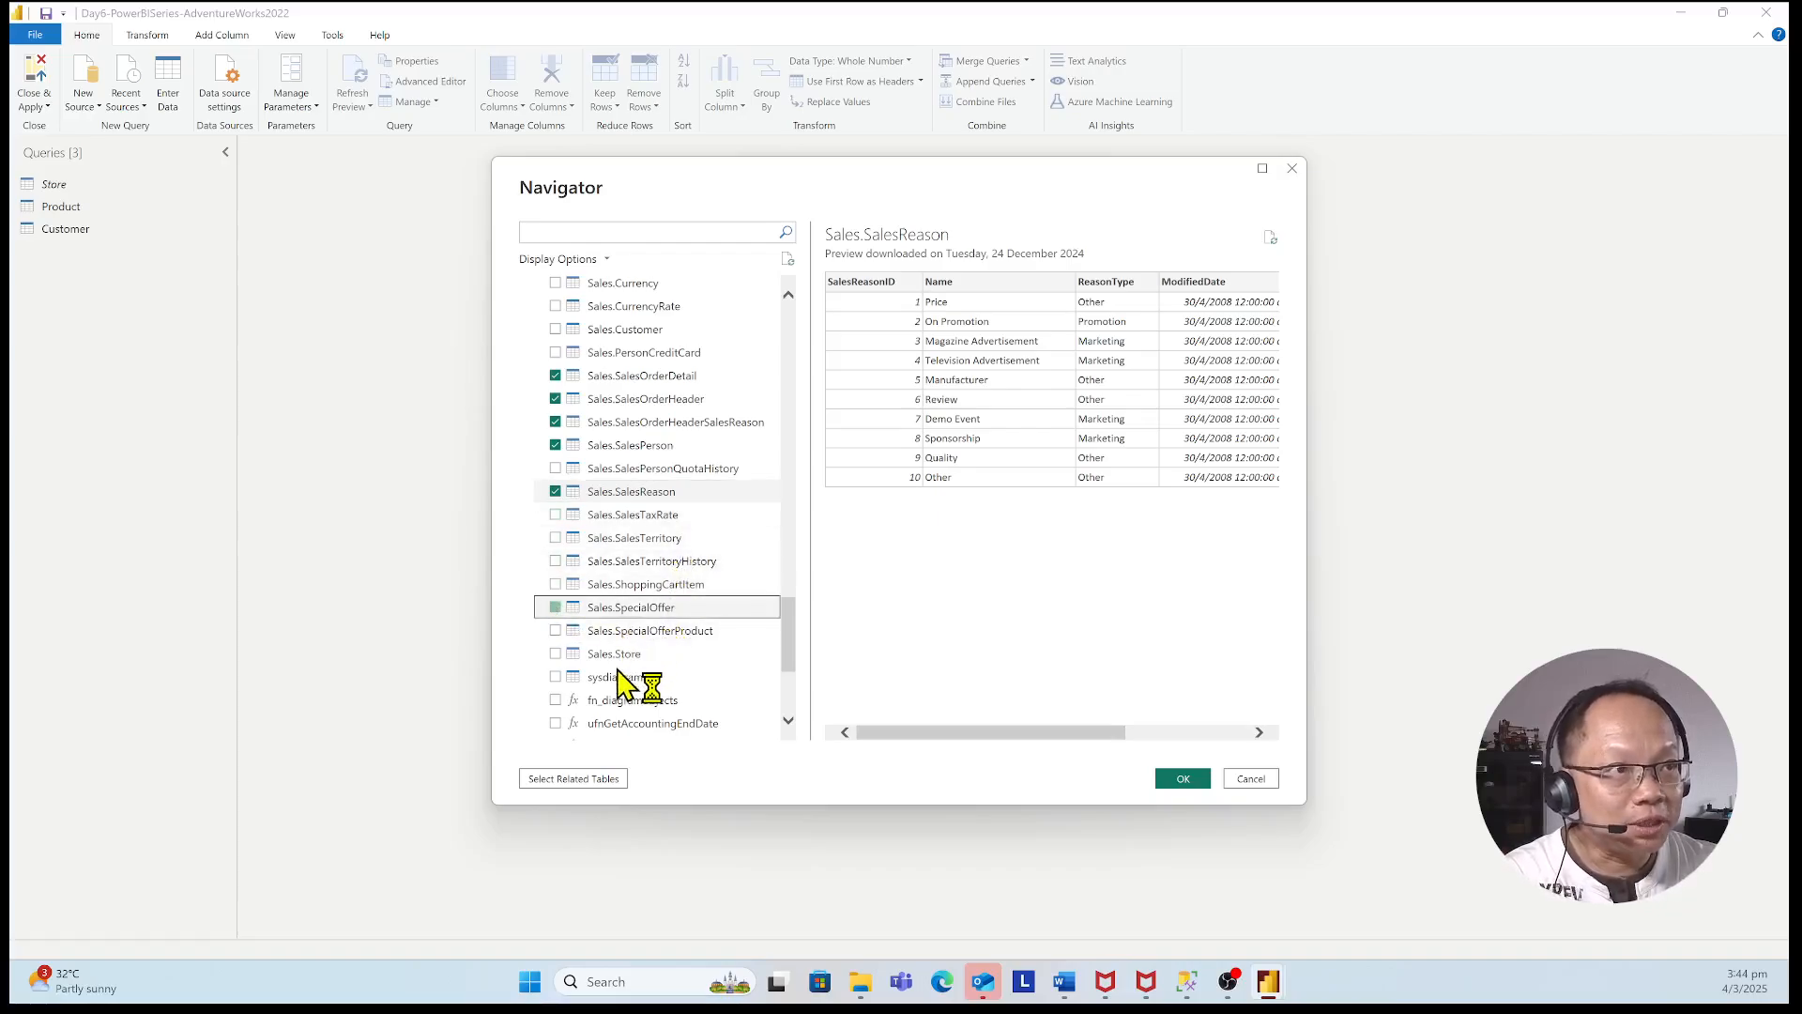
pyautogui.click(552, 630)
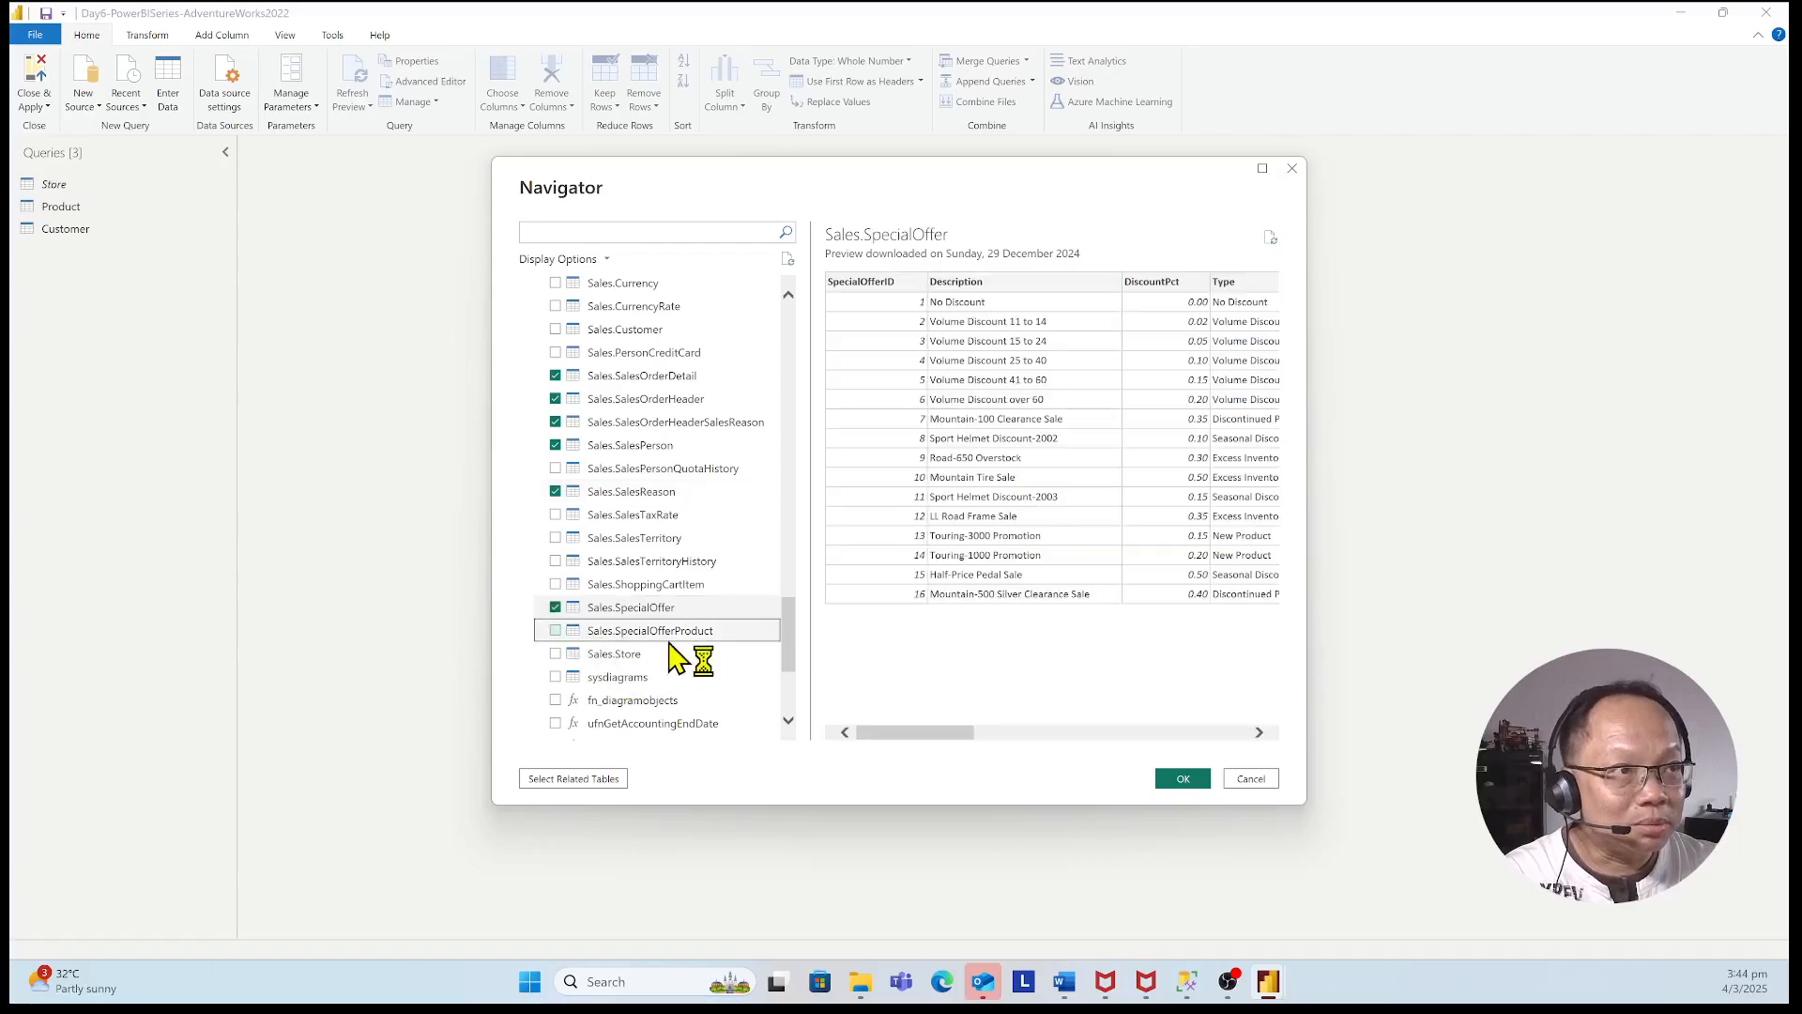
pyautogui.click(555, 631)
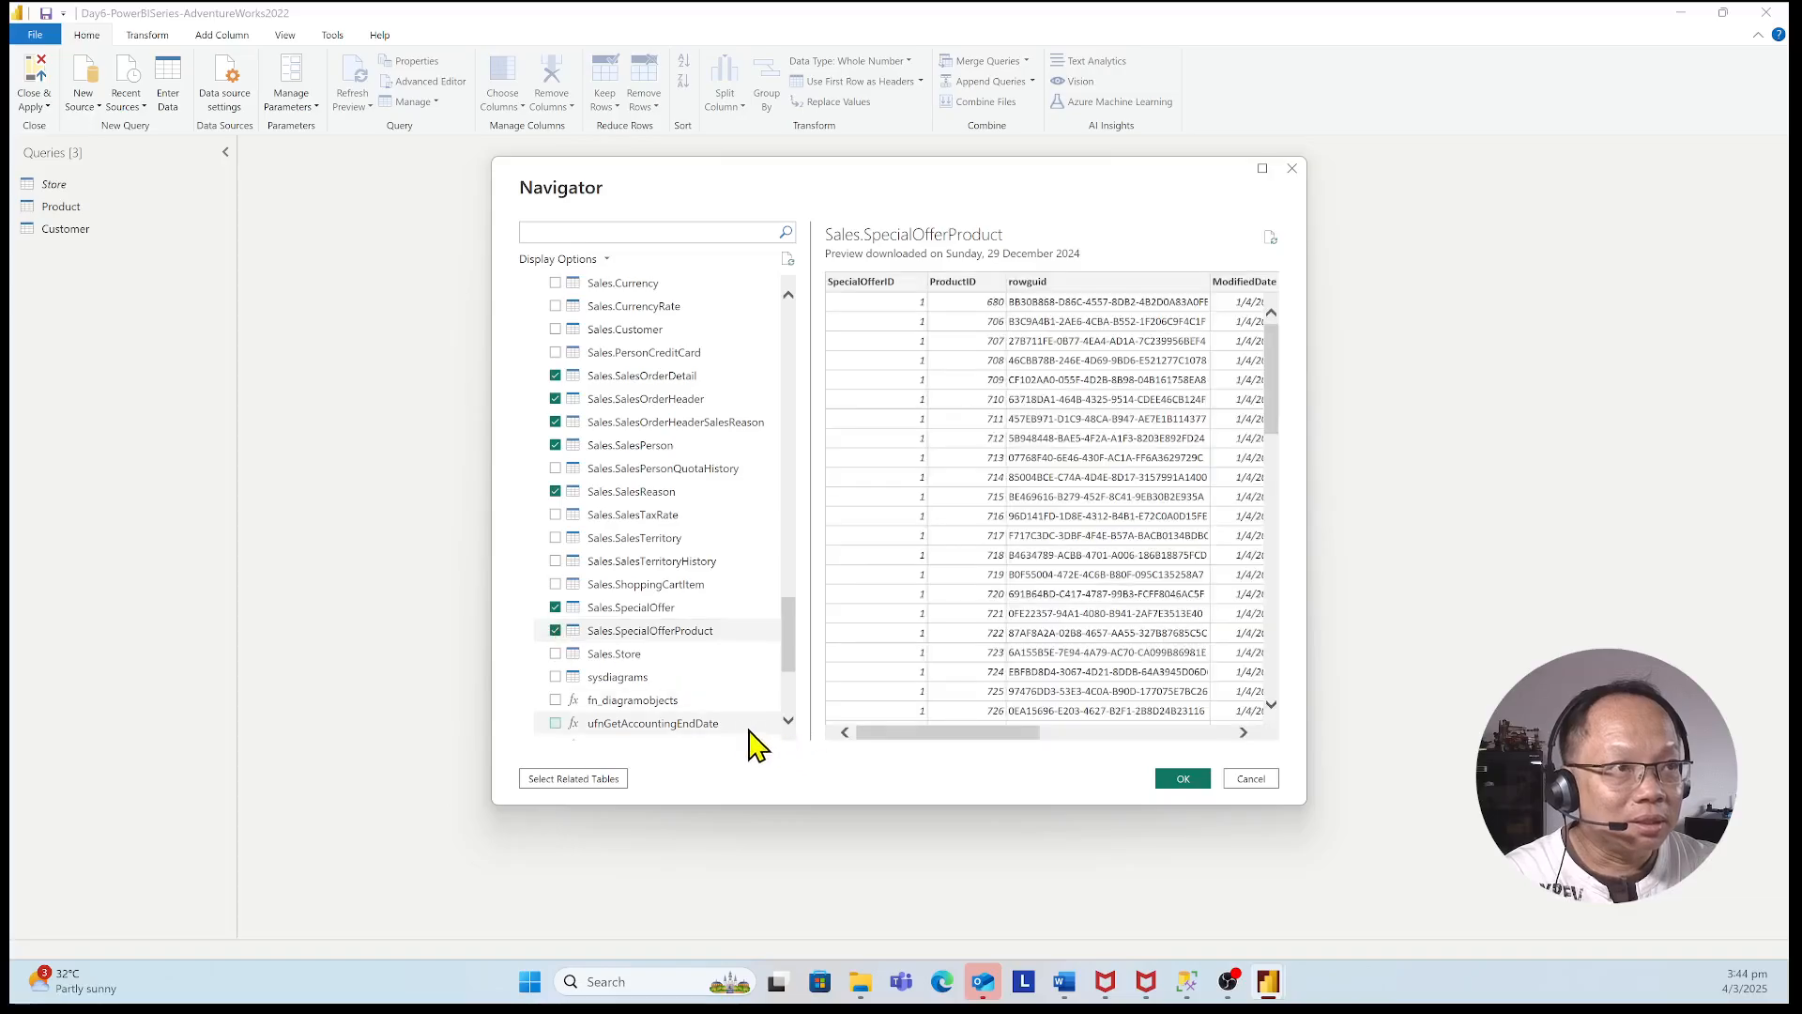
# - Look through the rest of the AdventureWorks2022 table list for any other tables needed for the import
pyautogui.scroll(3, 661, 666)
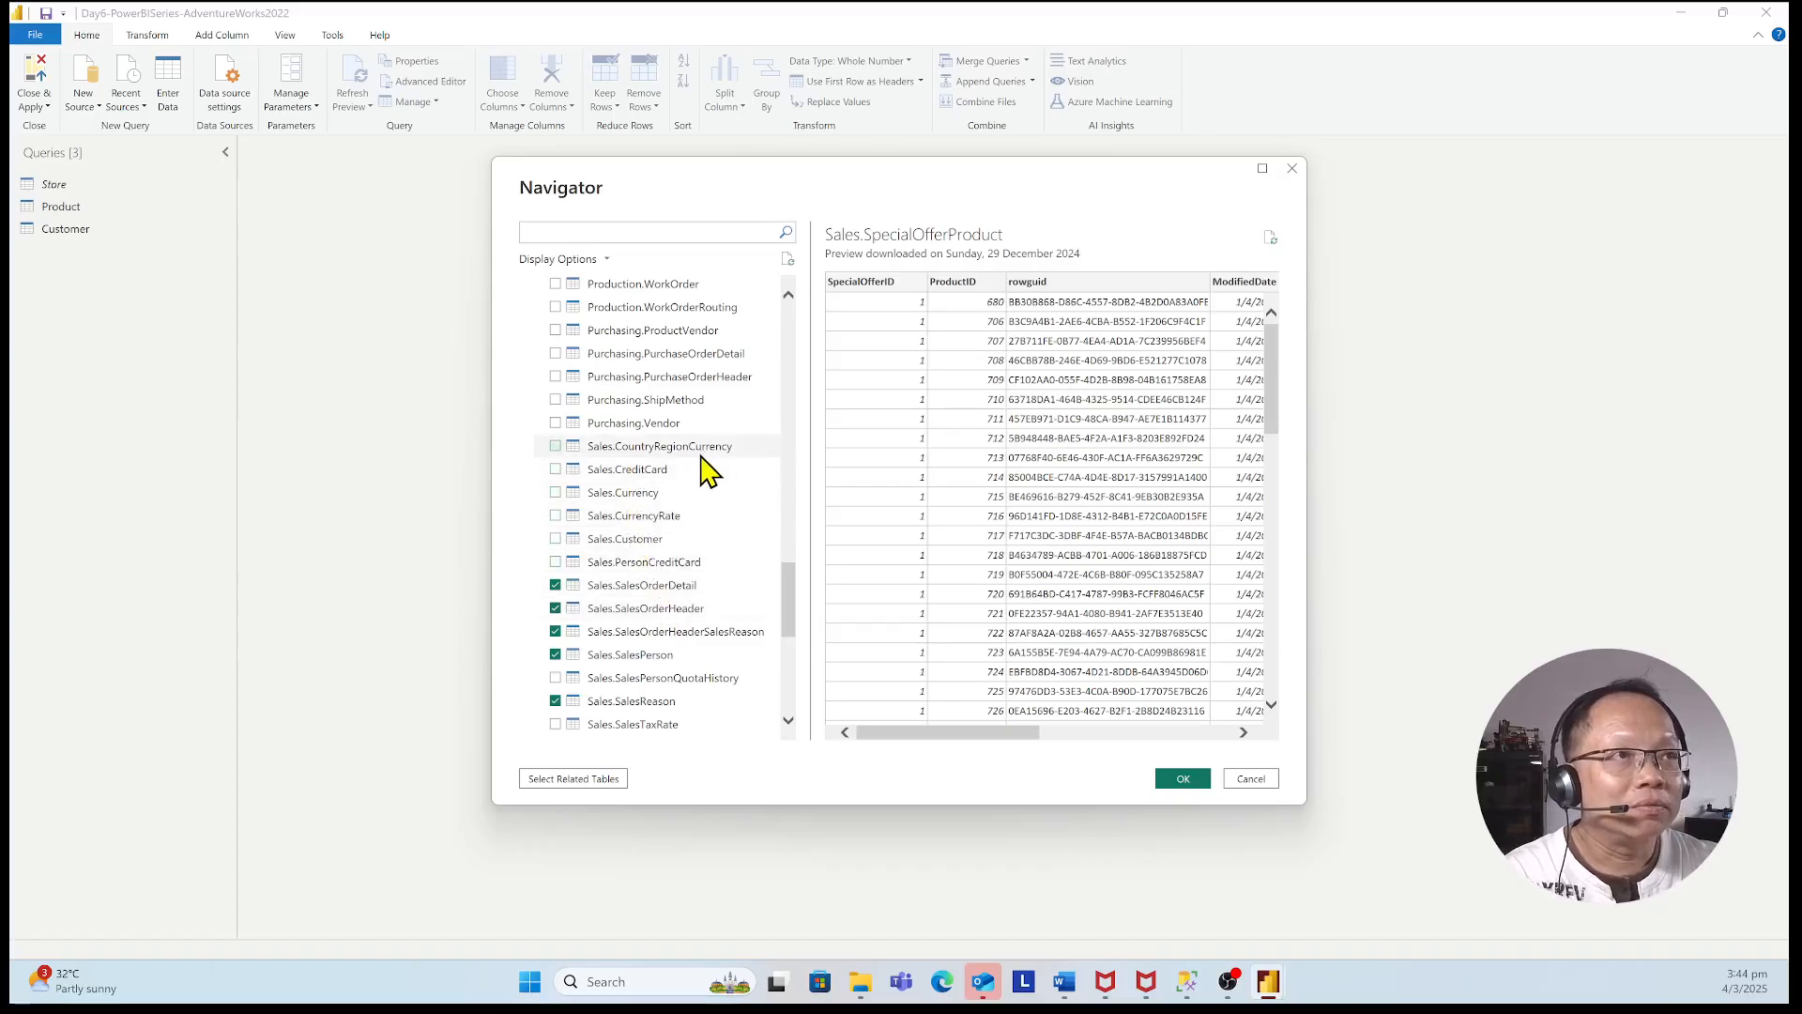
pyautogui.scroll(3, 699, 469)
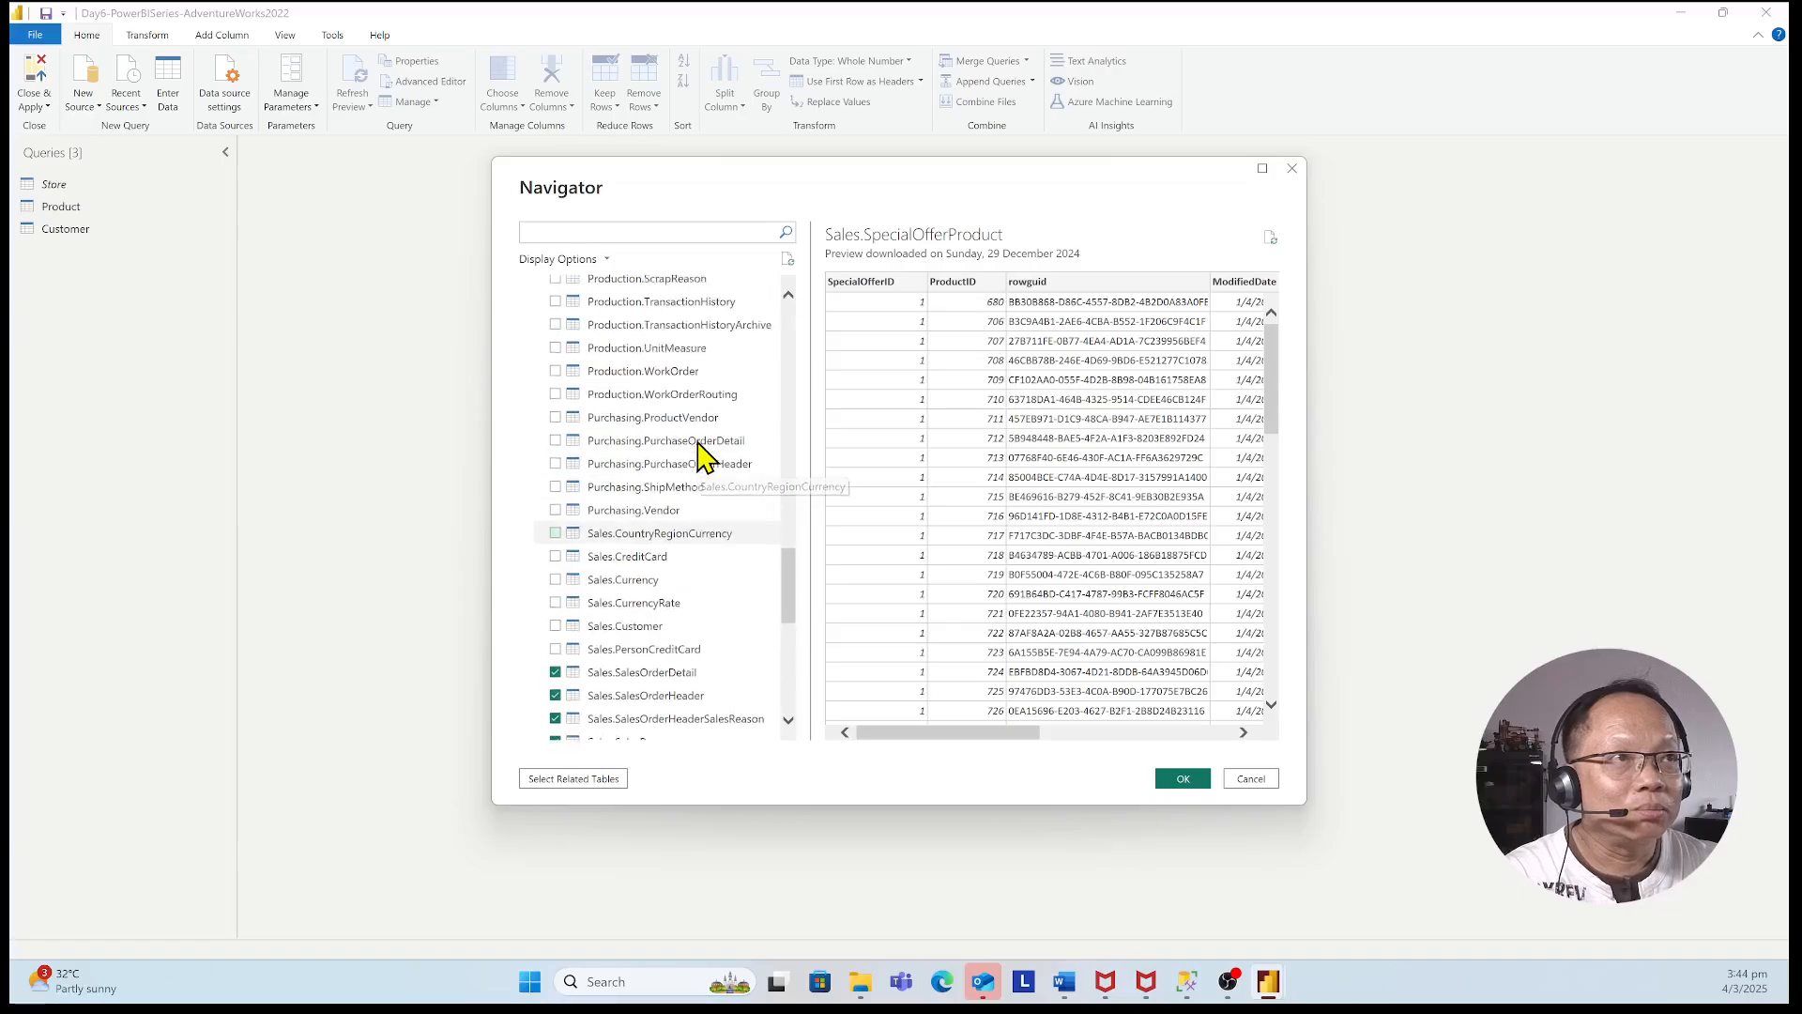
pyautogui.scroll(6, 675, 614)
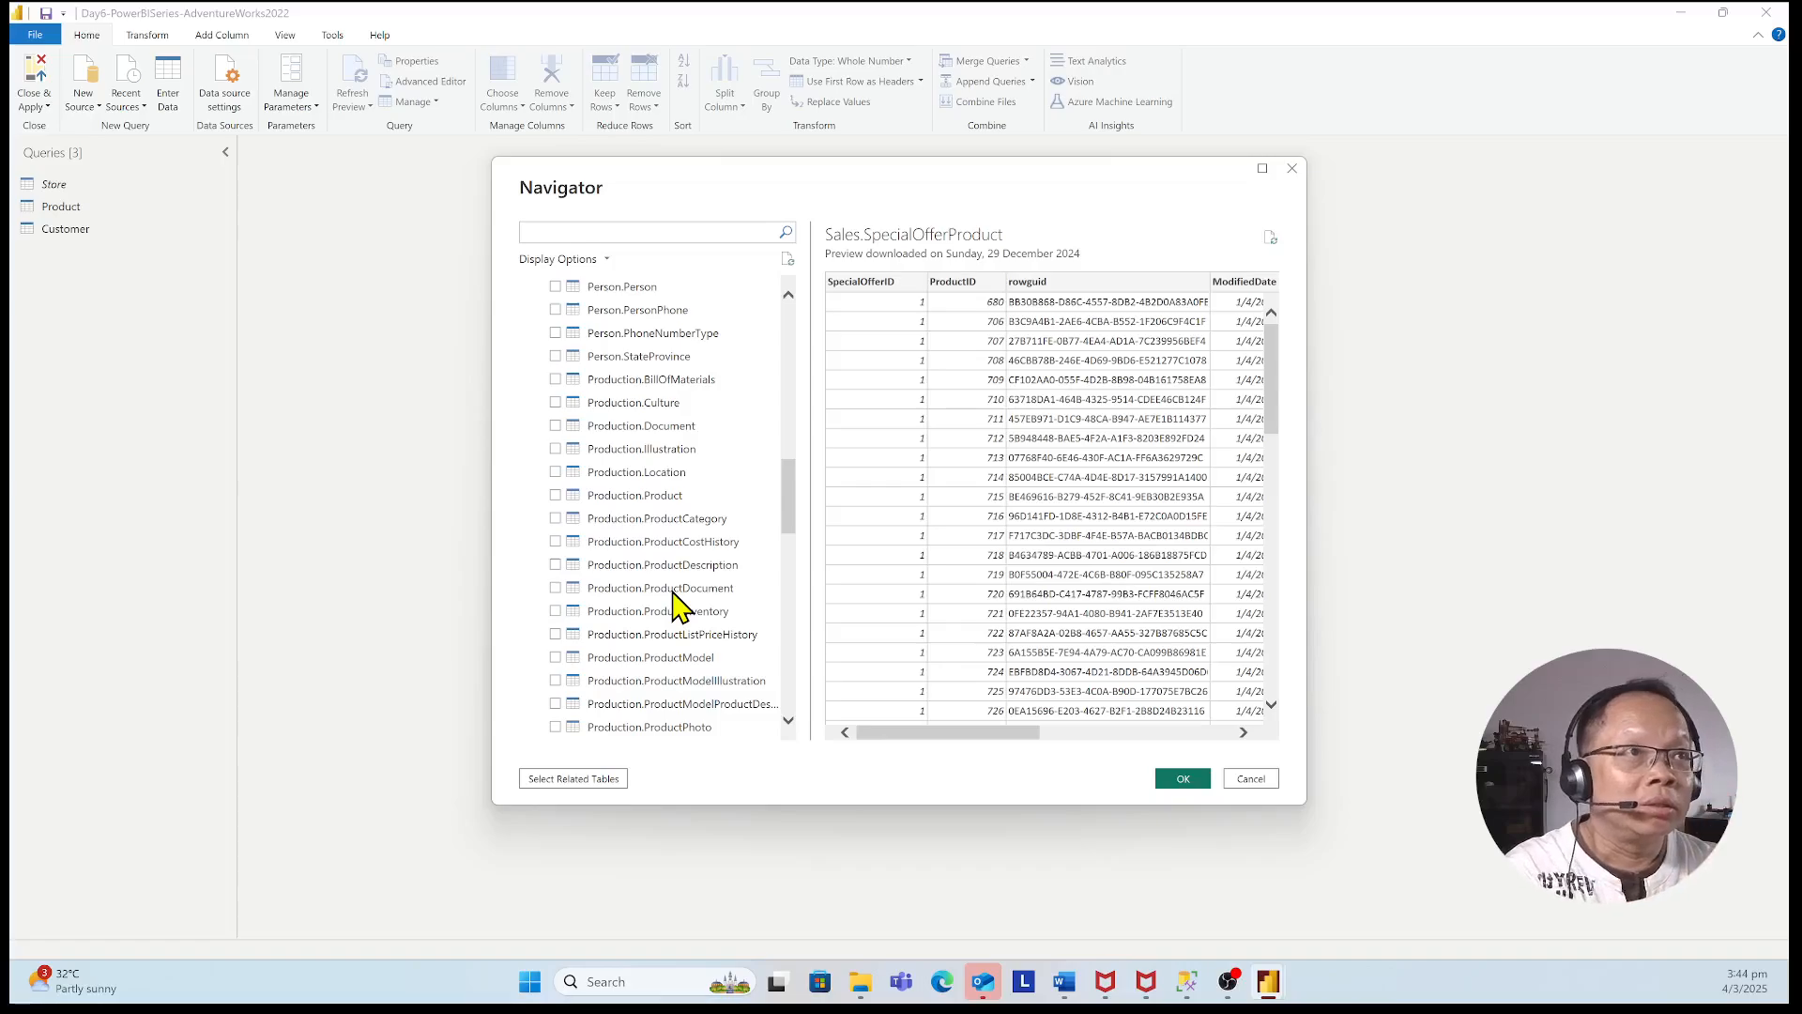
pyautogui.scroll(9, 673, 595)
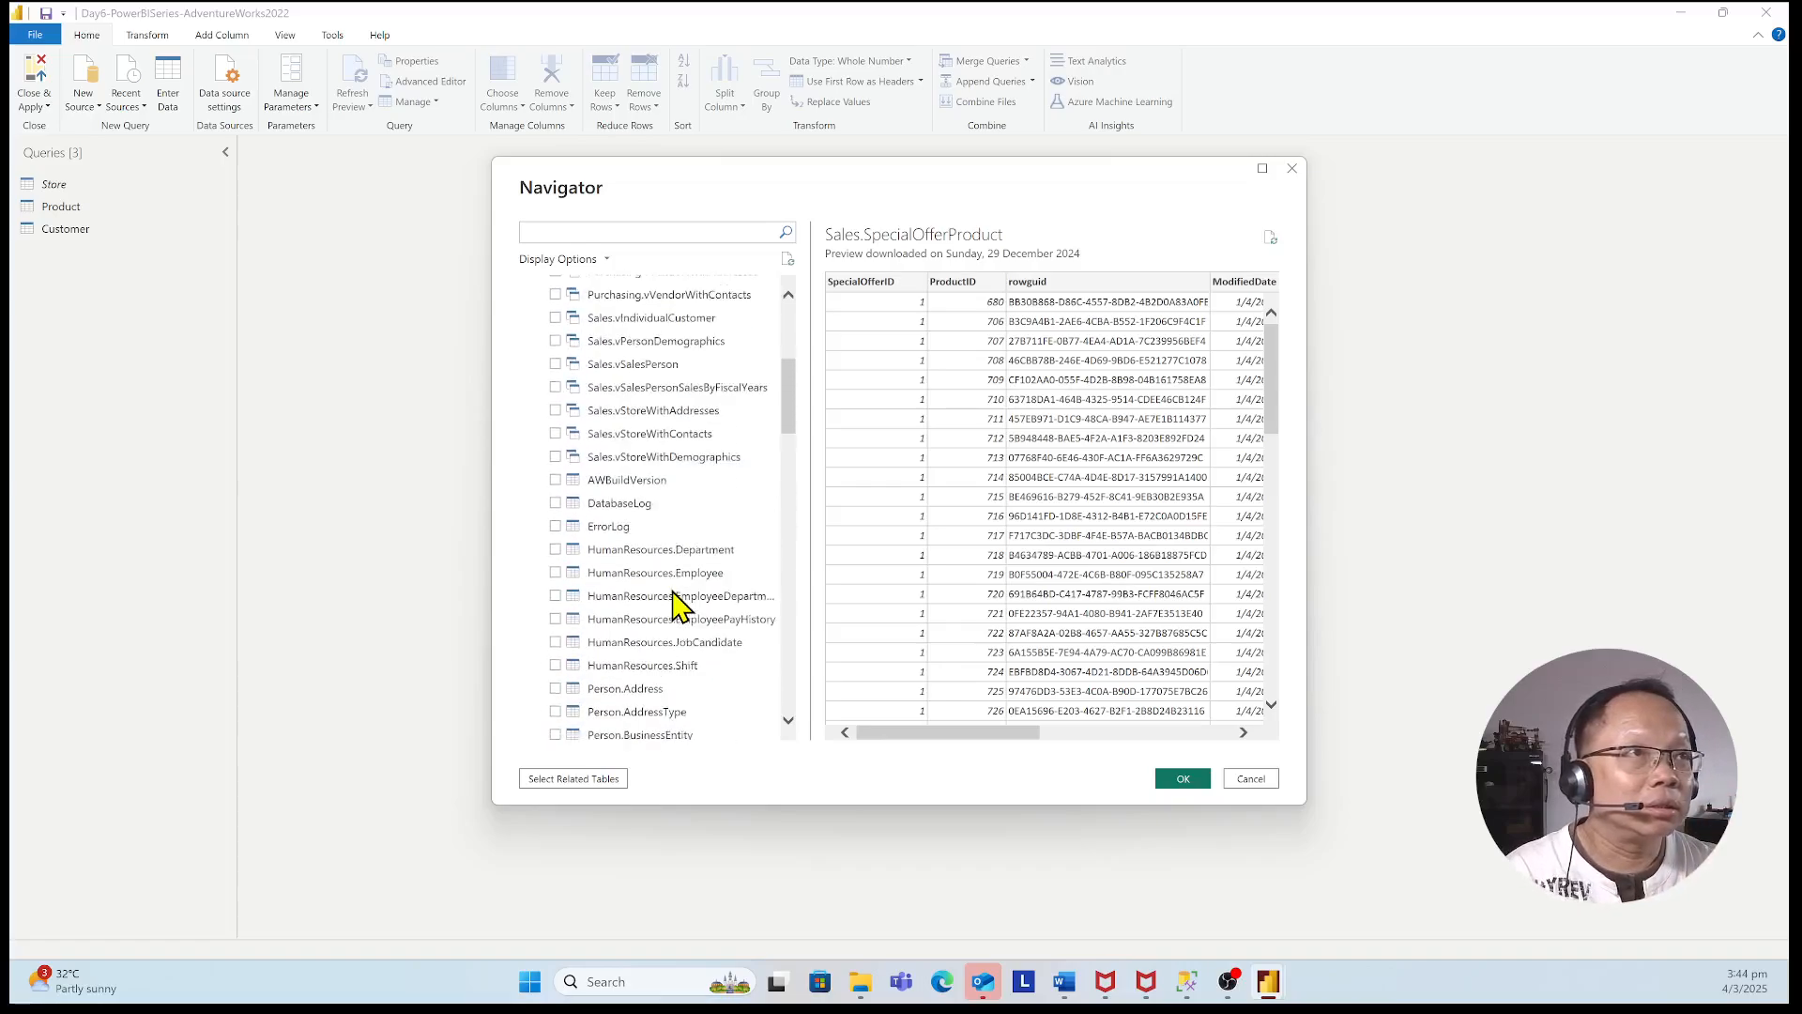
pyautogui.scroll(-13, 674, 605)
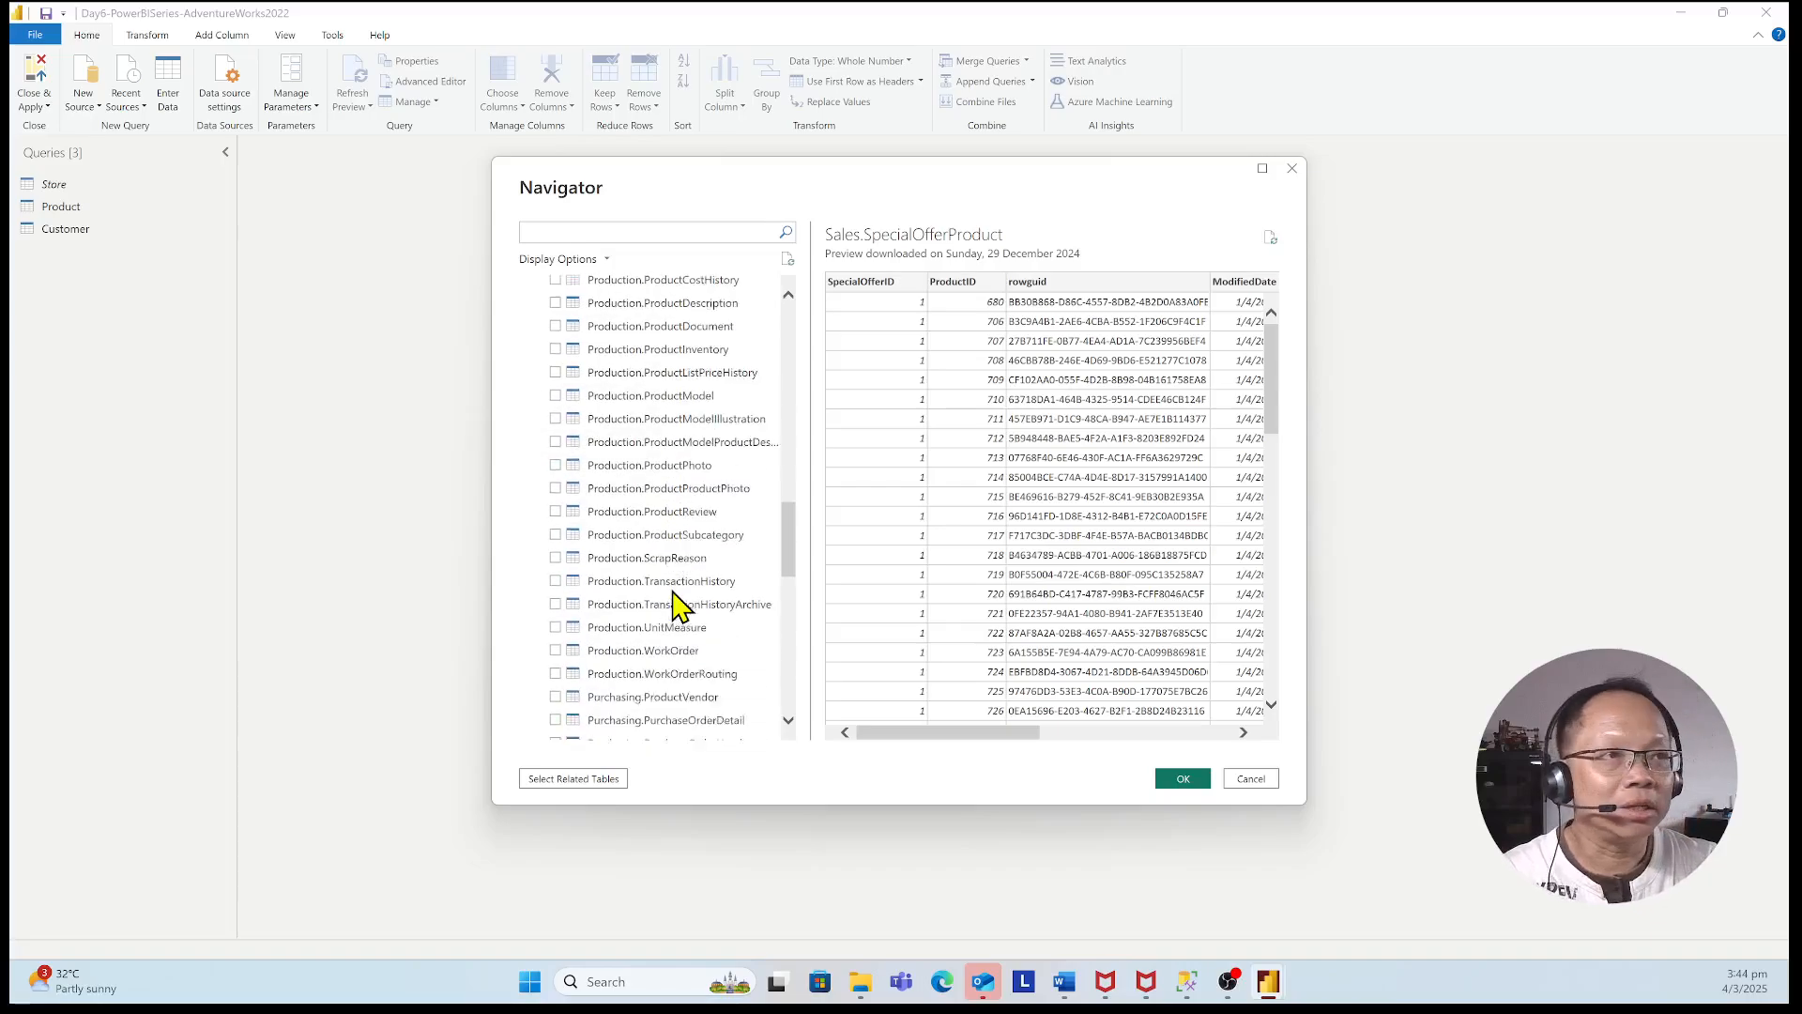
pyautogui.scroll(-9, 674, 606)
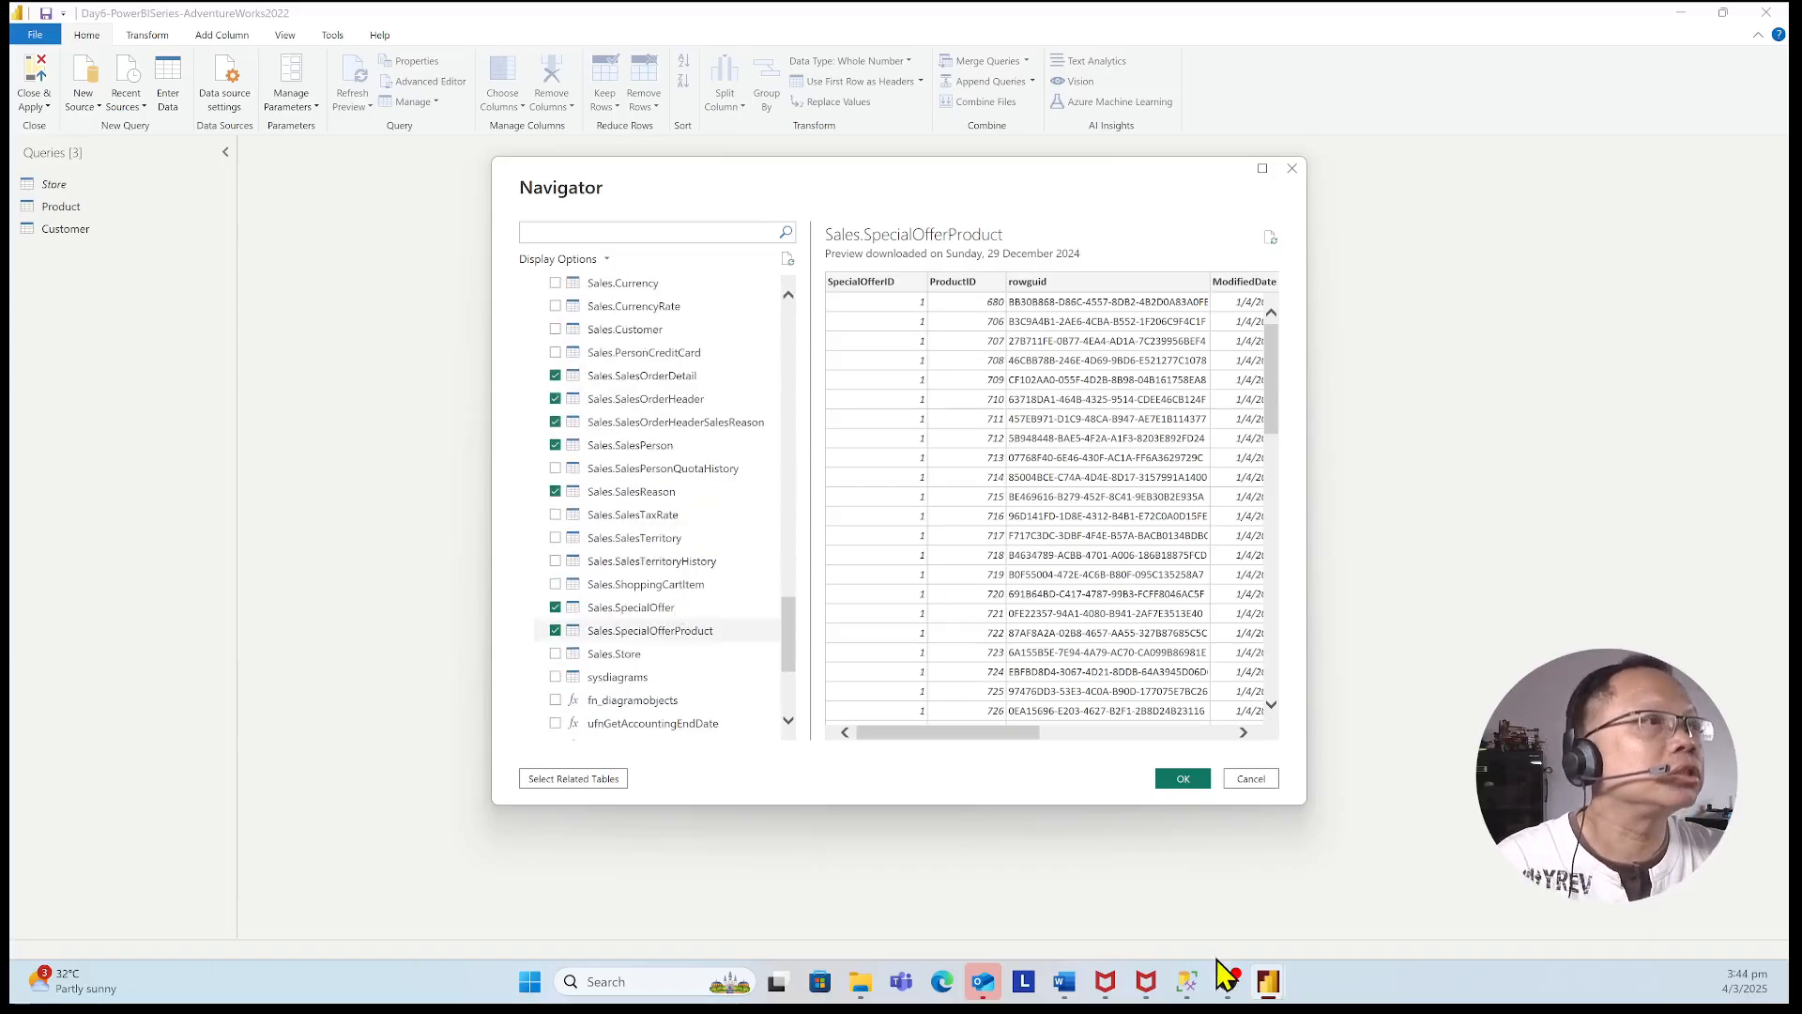
# - Switch to SQL Server Management Studio and check the sales tables in the database diagram against the import selection
pyautogui.click(1181, 981)
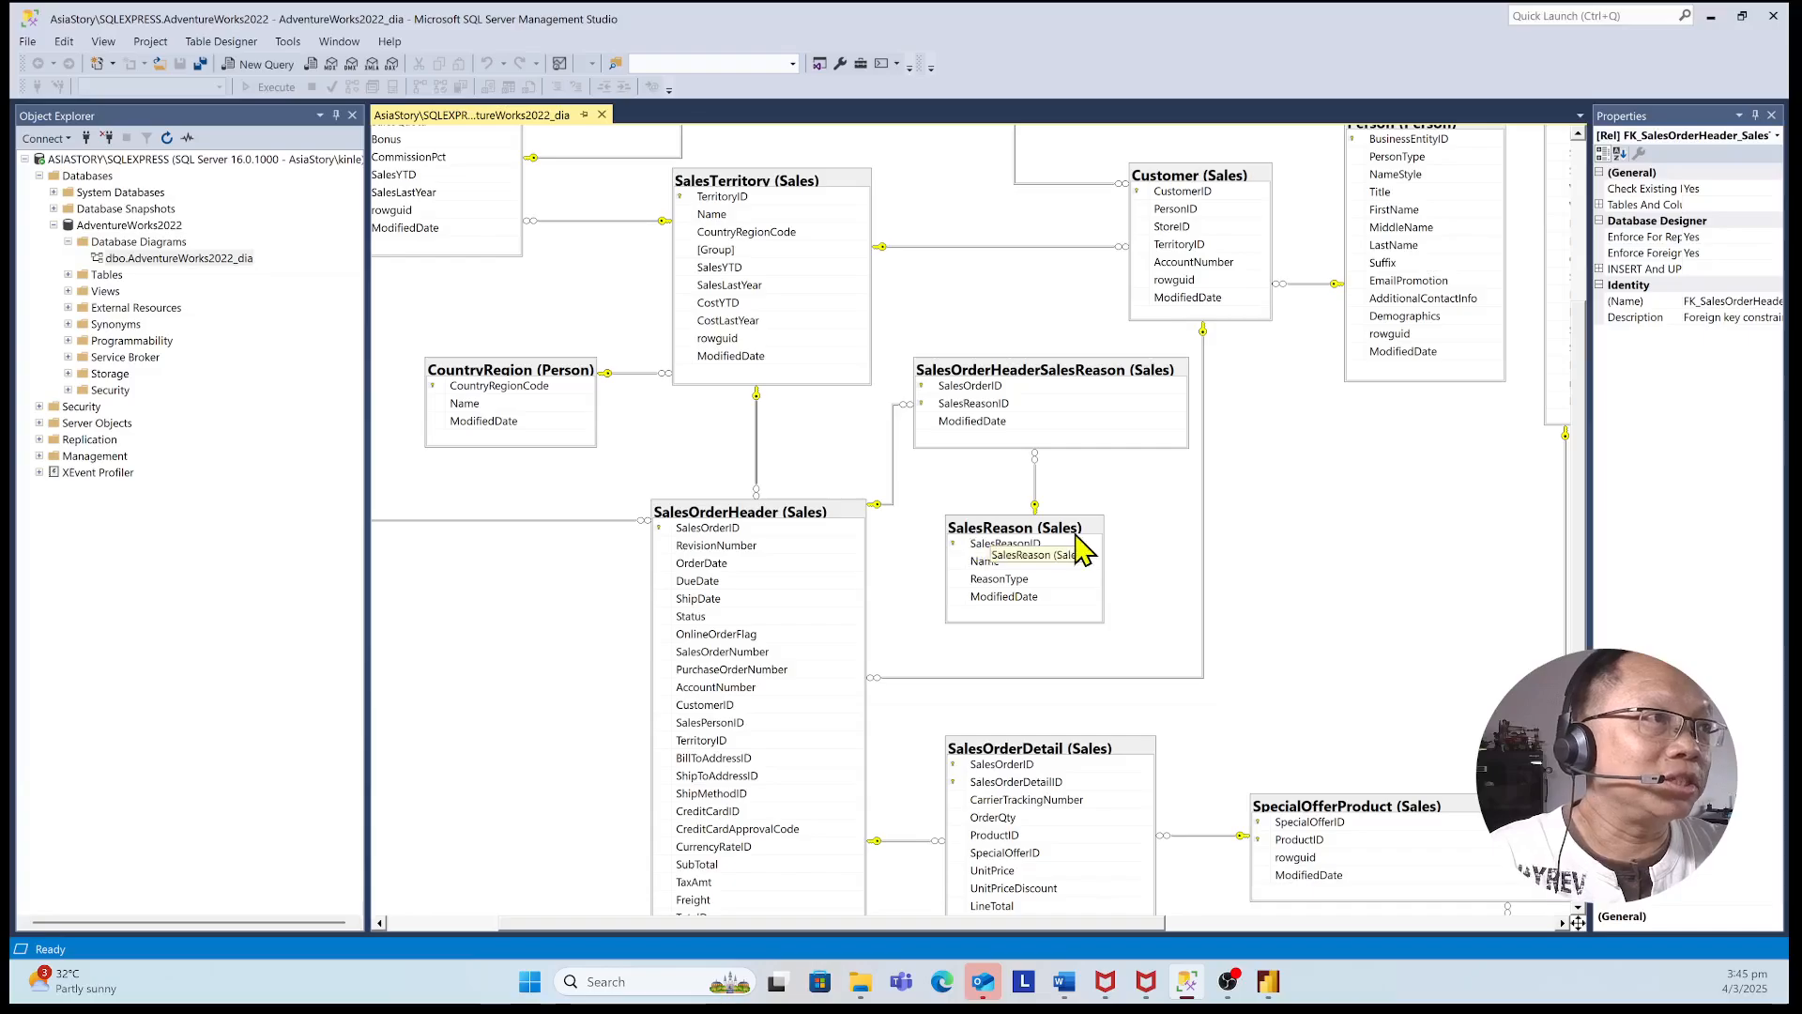
pyautogui.scroll(-1, 987, 791)
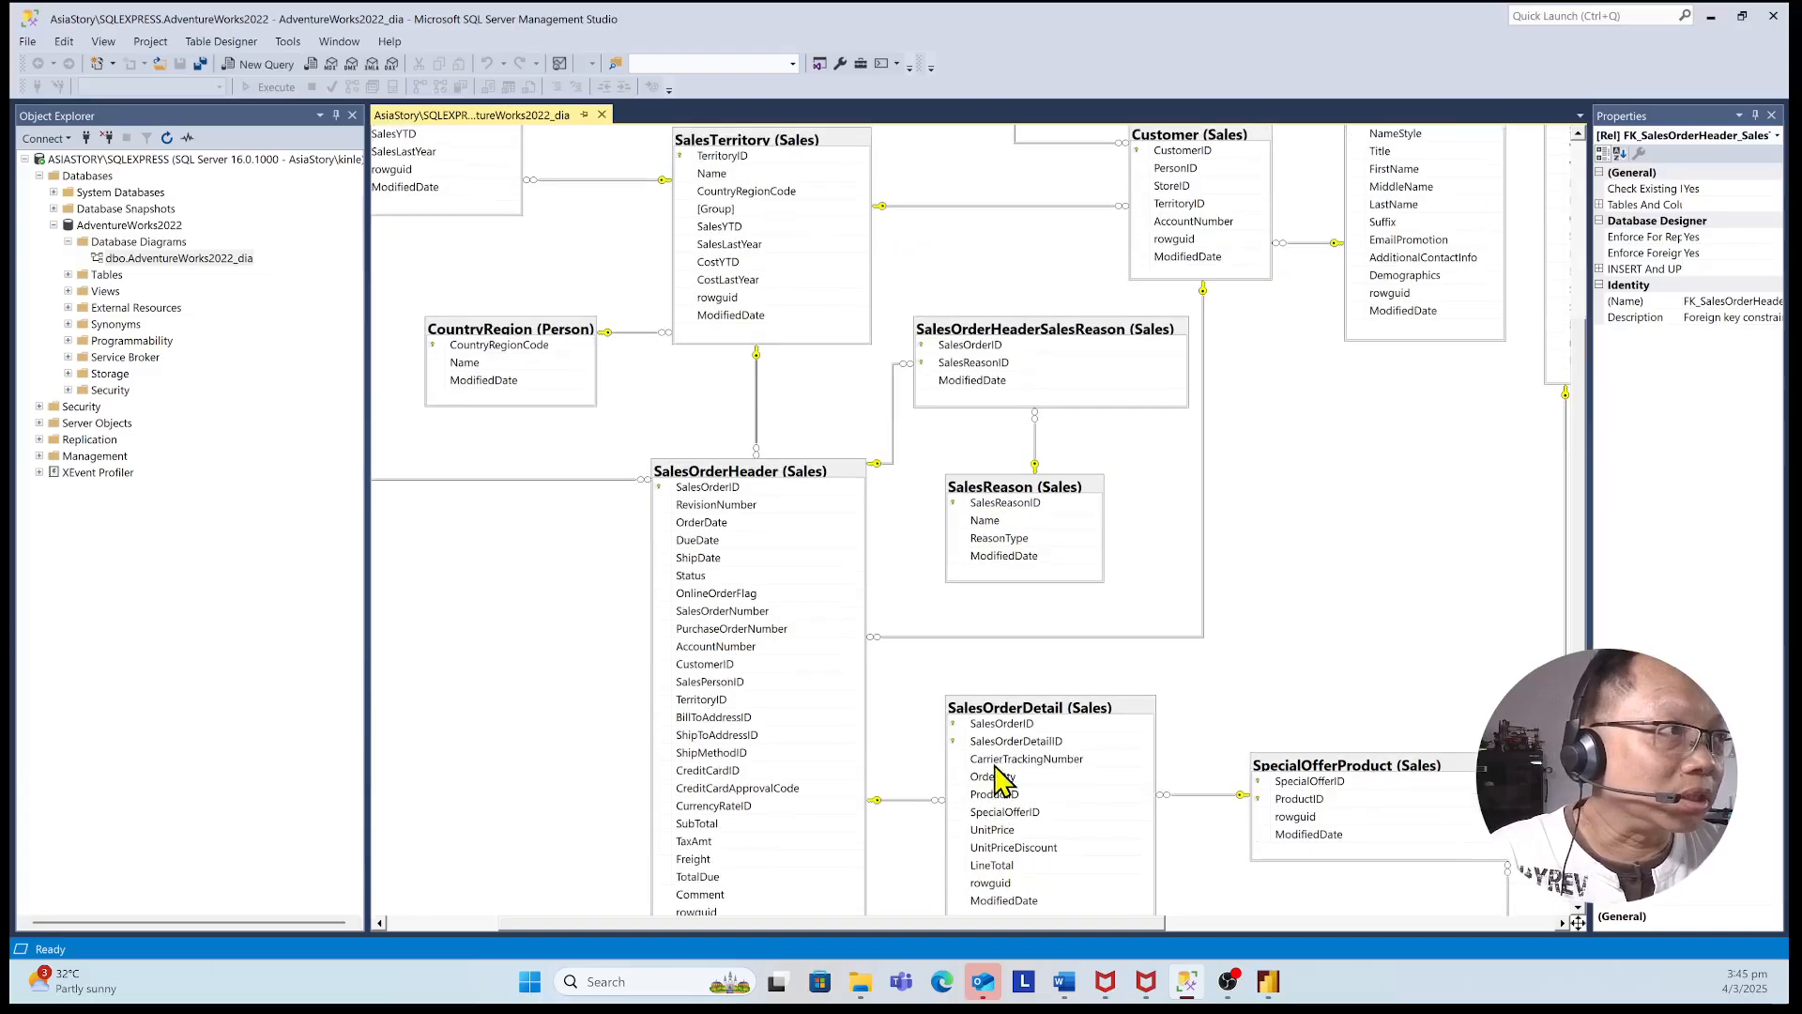
pyautogui.scroll(-3, 994, 779)
pyautogui.scroll(-3, 1356, 779)
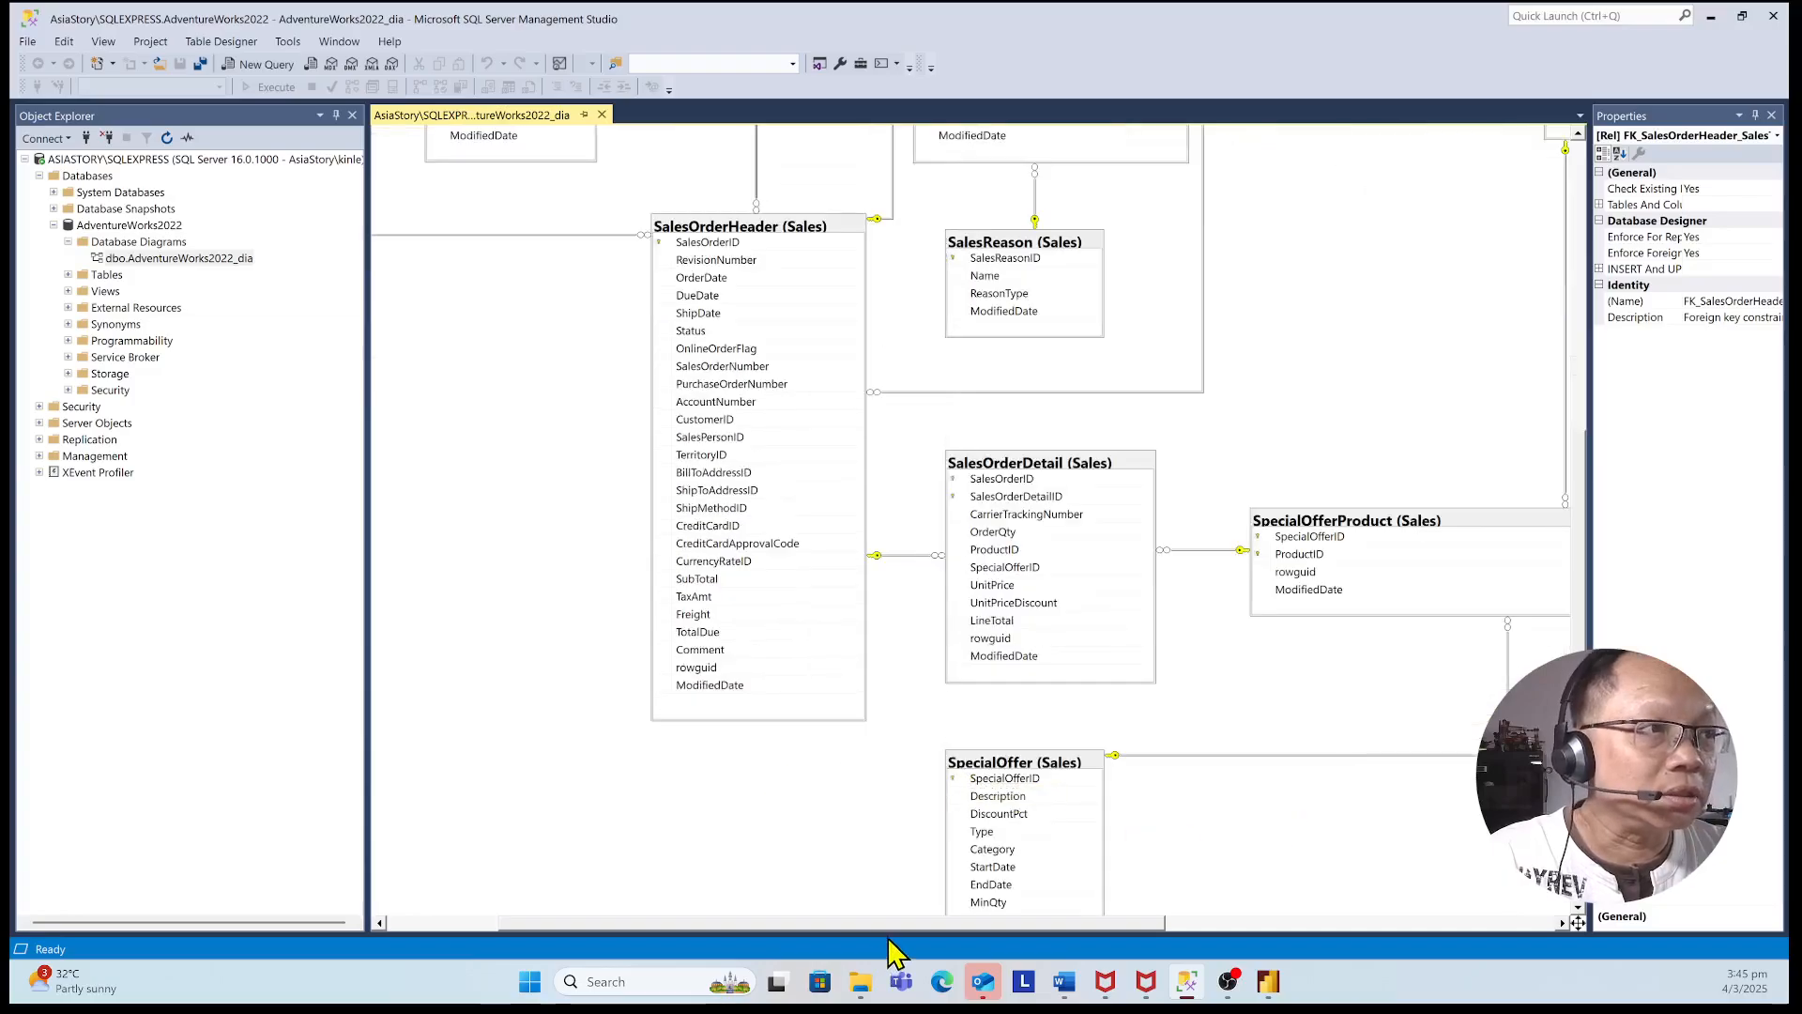
pyautogui.moveTo(885, 924); pyautogui.dragTo(686, 918)
pyautogui.scroll(5, 547, 541)
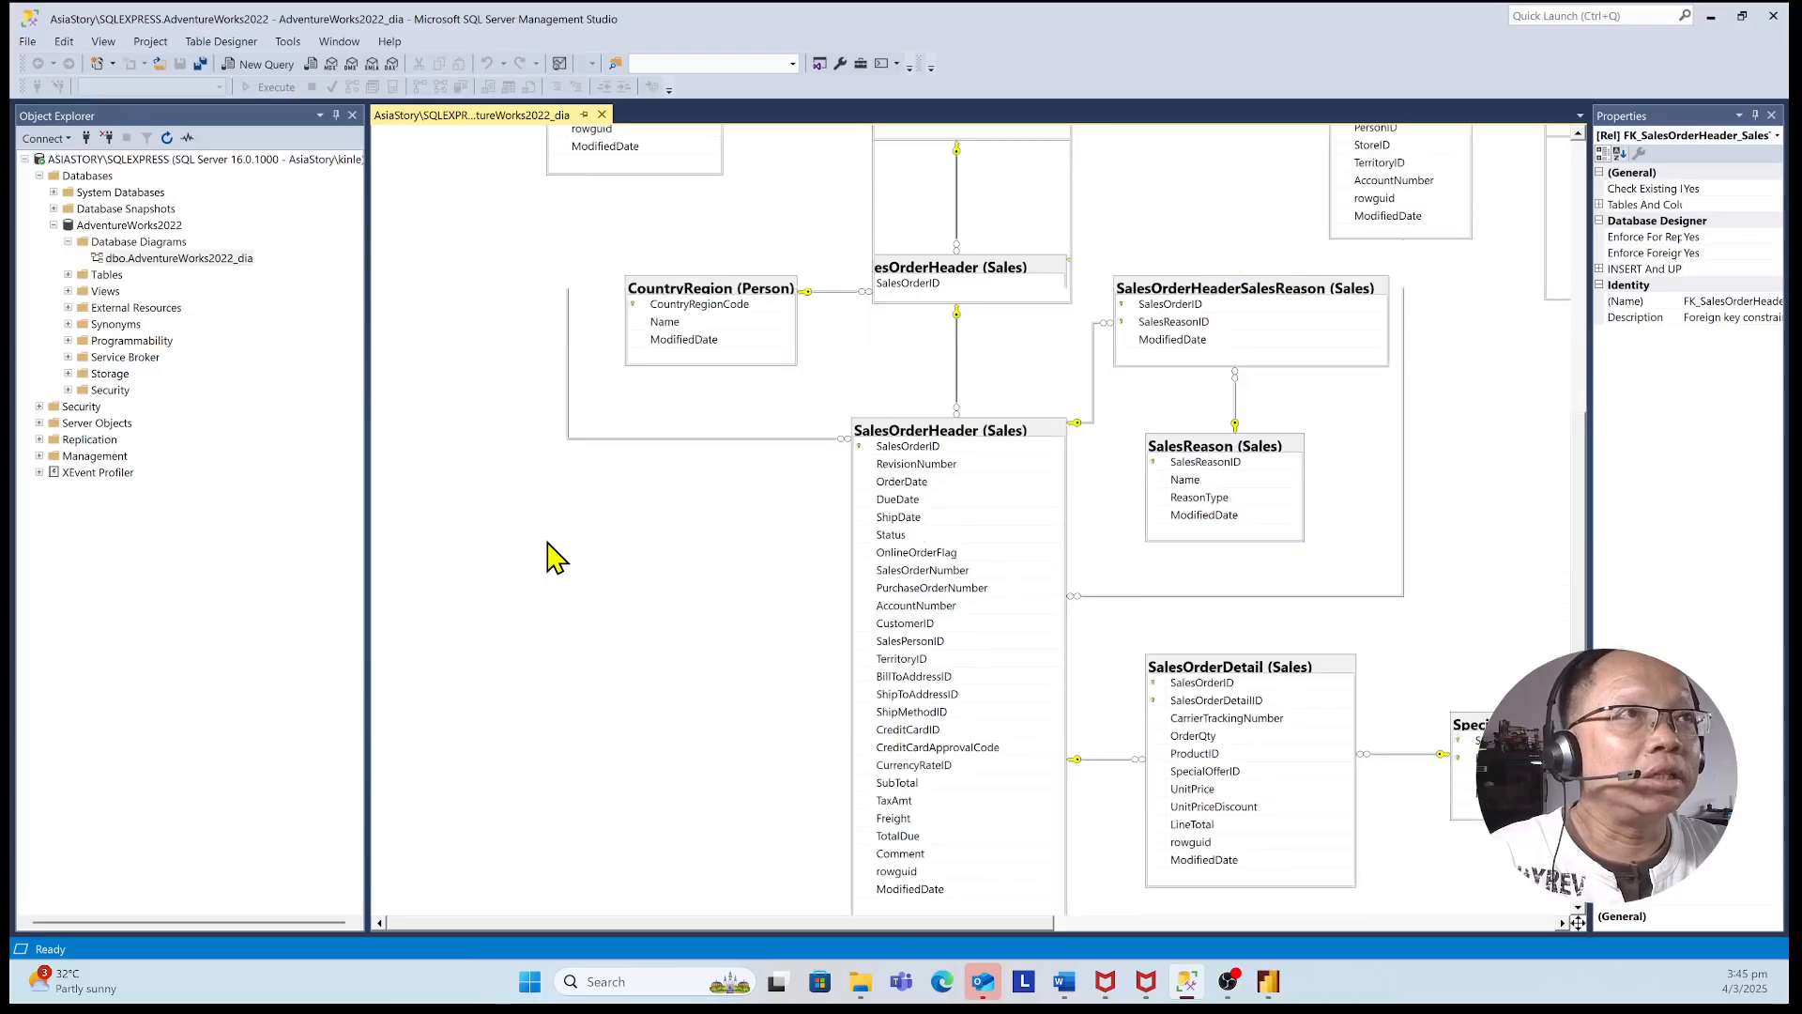
pyautogui.scroll(10, 549, 555)
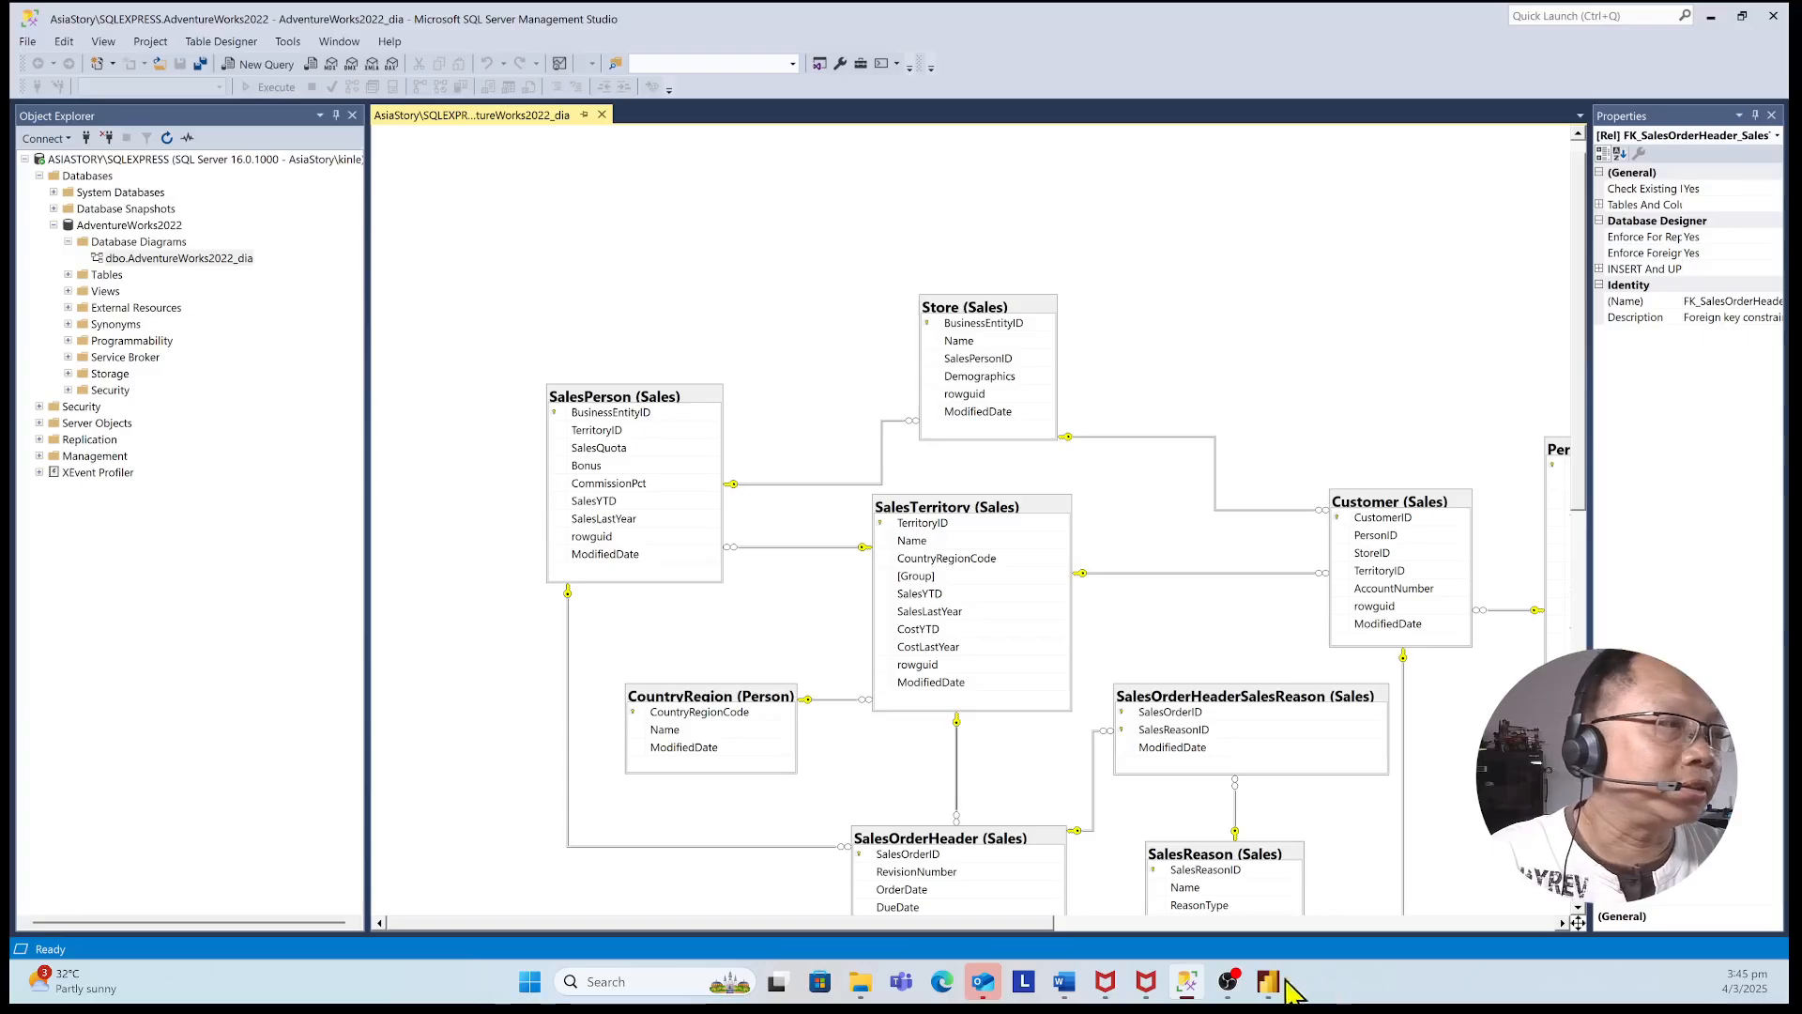
# - Return to the Power Query Editor and import the seven selected Sales tables as queries
pyautogui.moveTo(1268, 981)
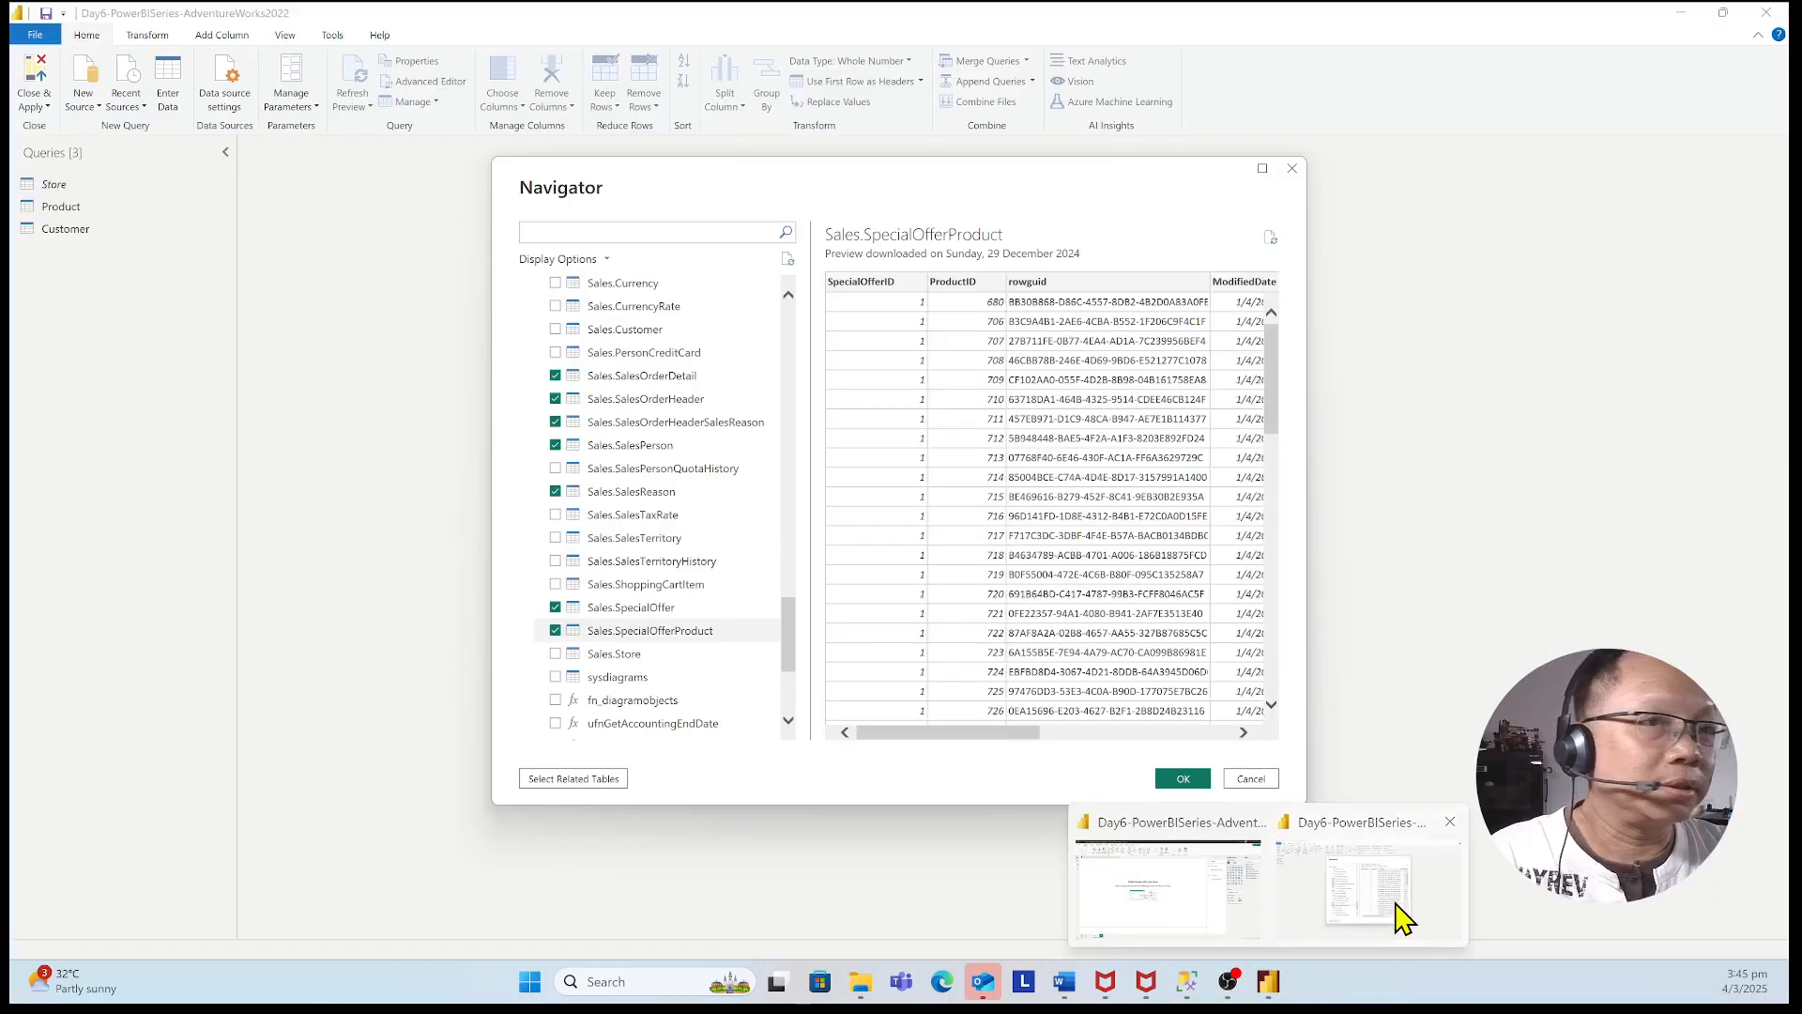
pyautogui.click(1405, 915)
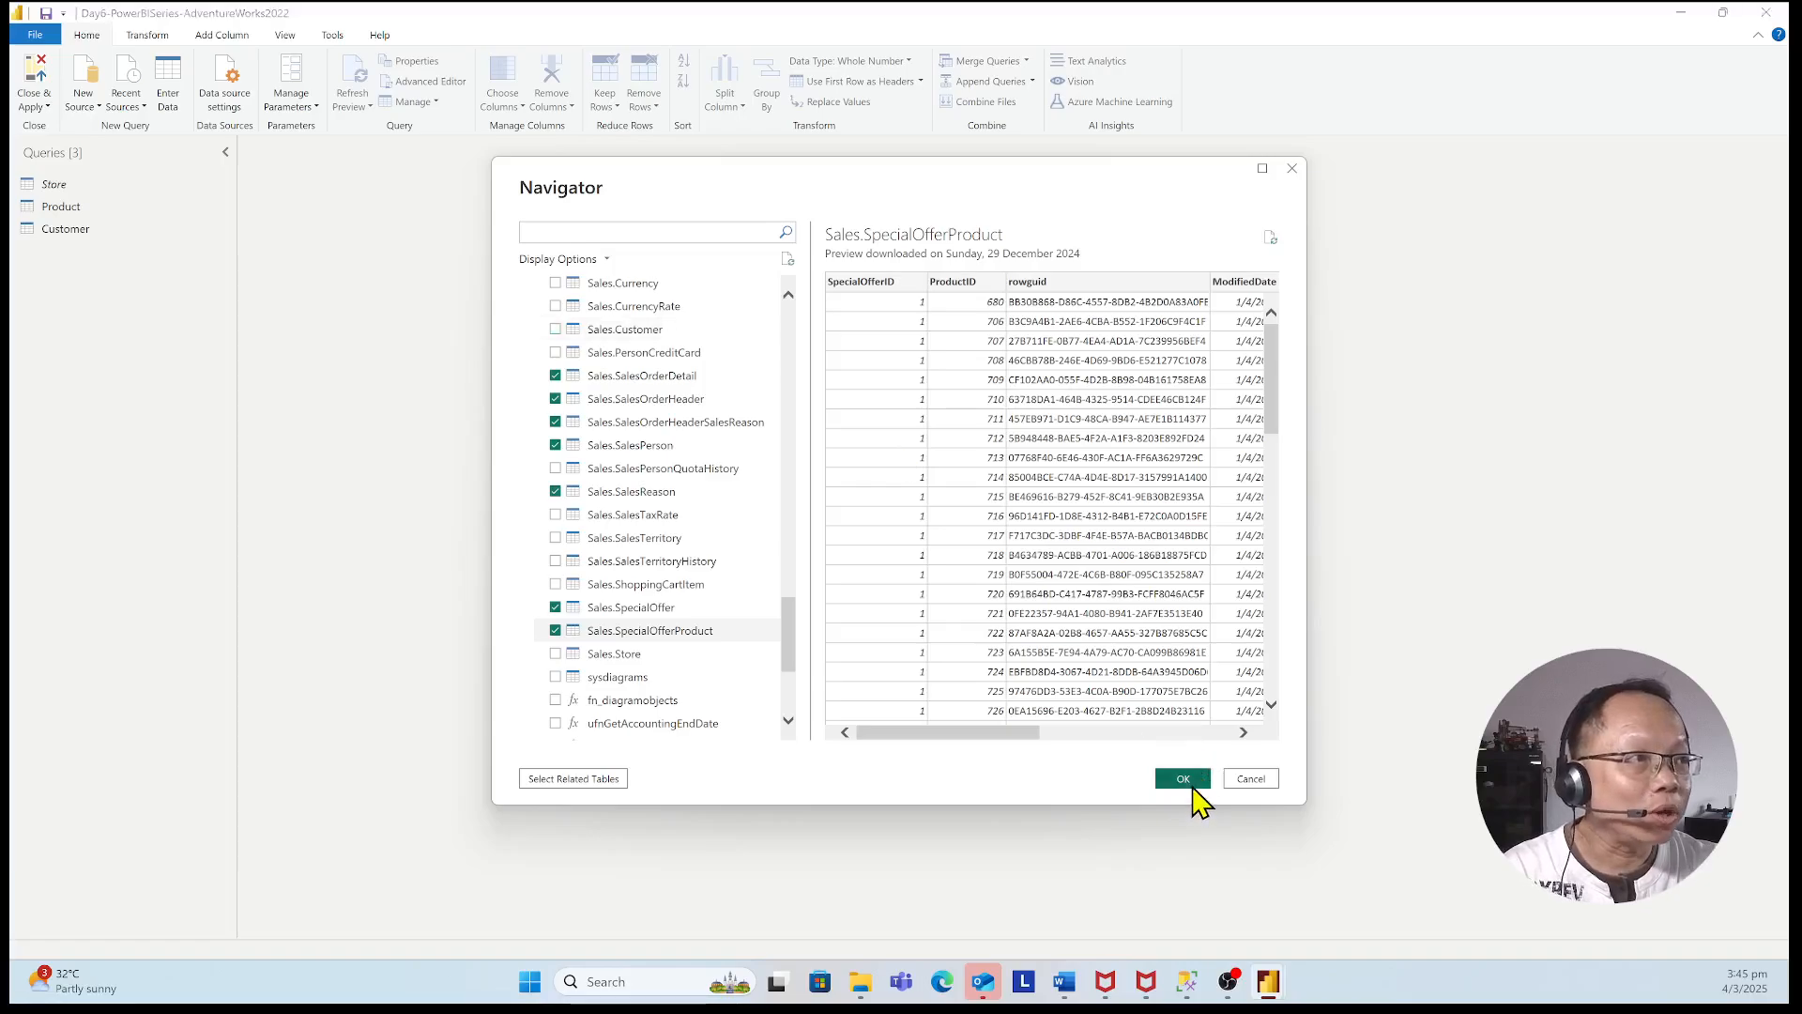
pyautogui.click(1188, 782)
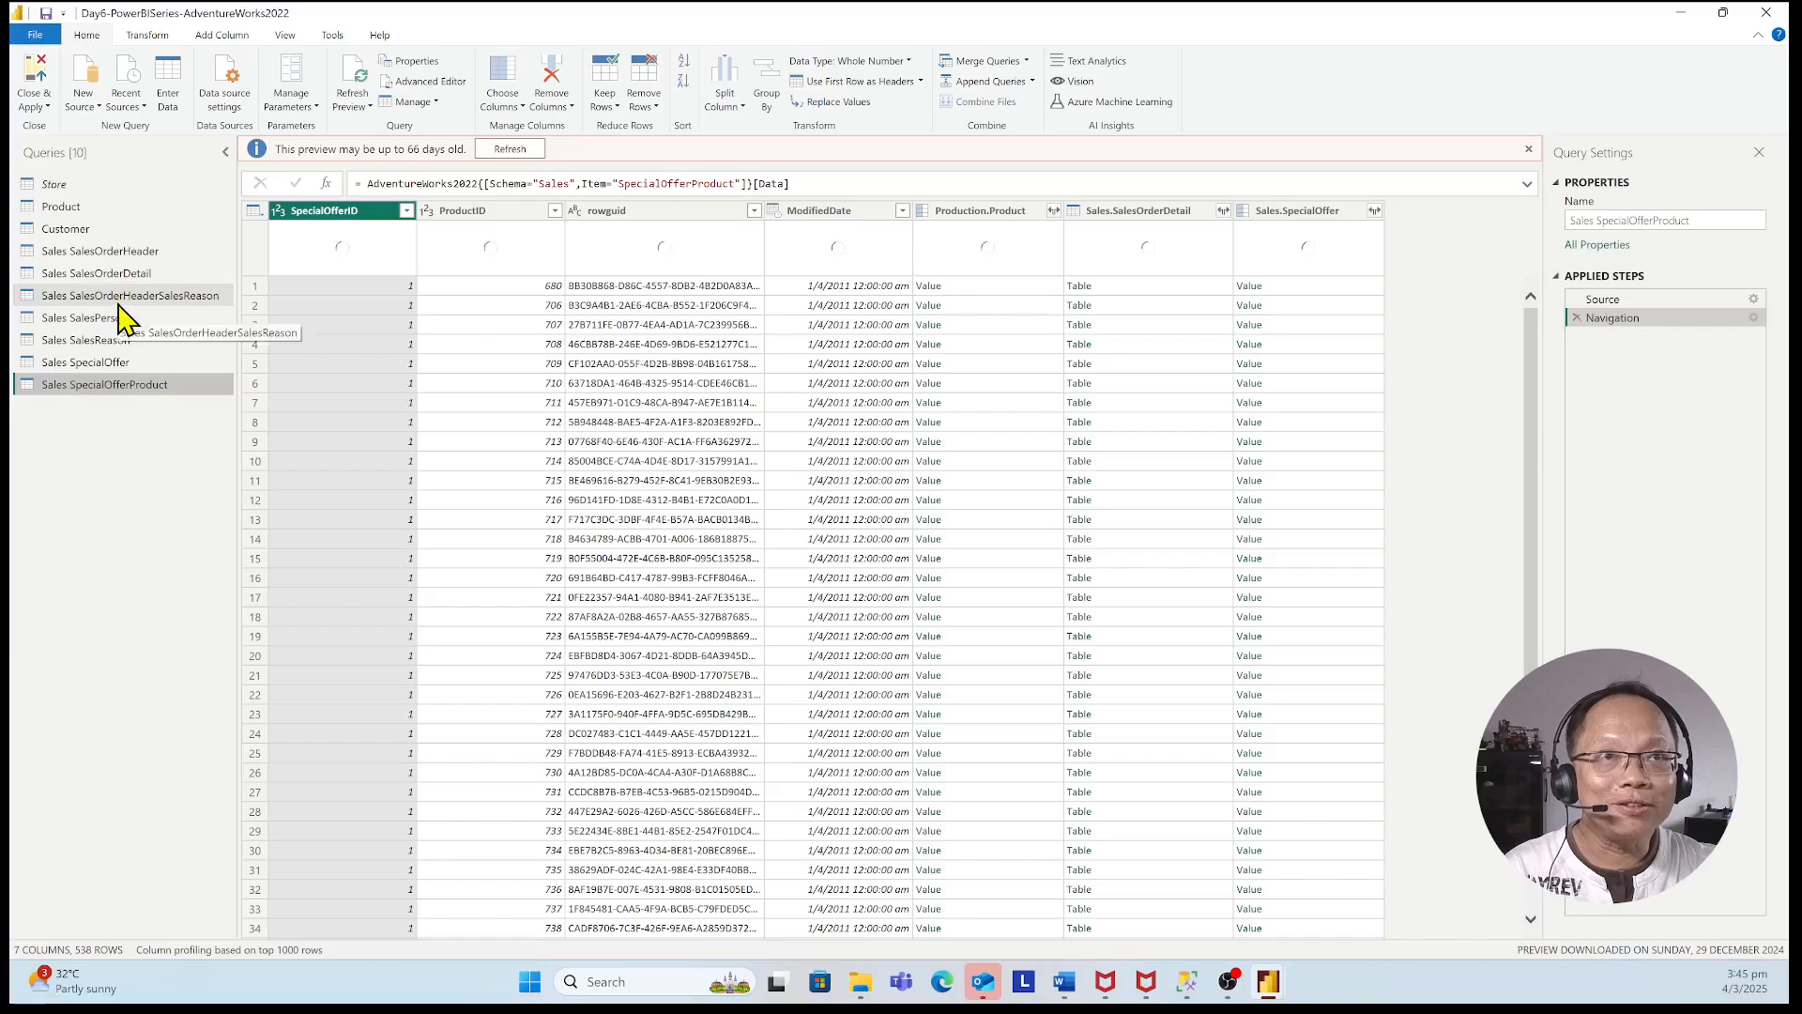
pyautogui.moveTo(112, 363); pyautogui.dragTo(113, 387)
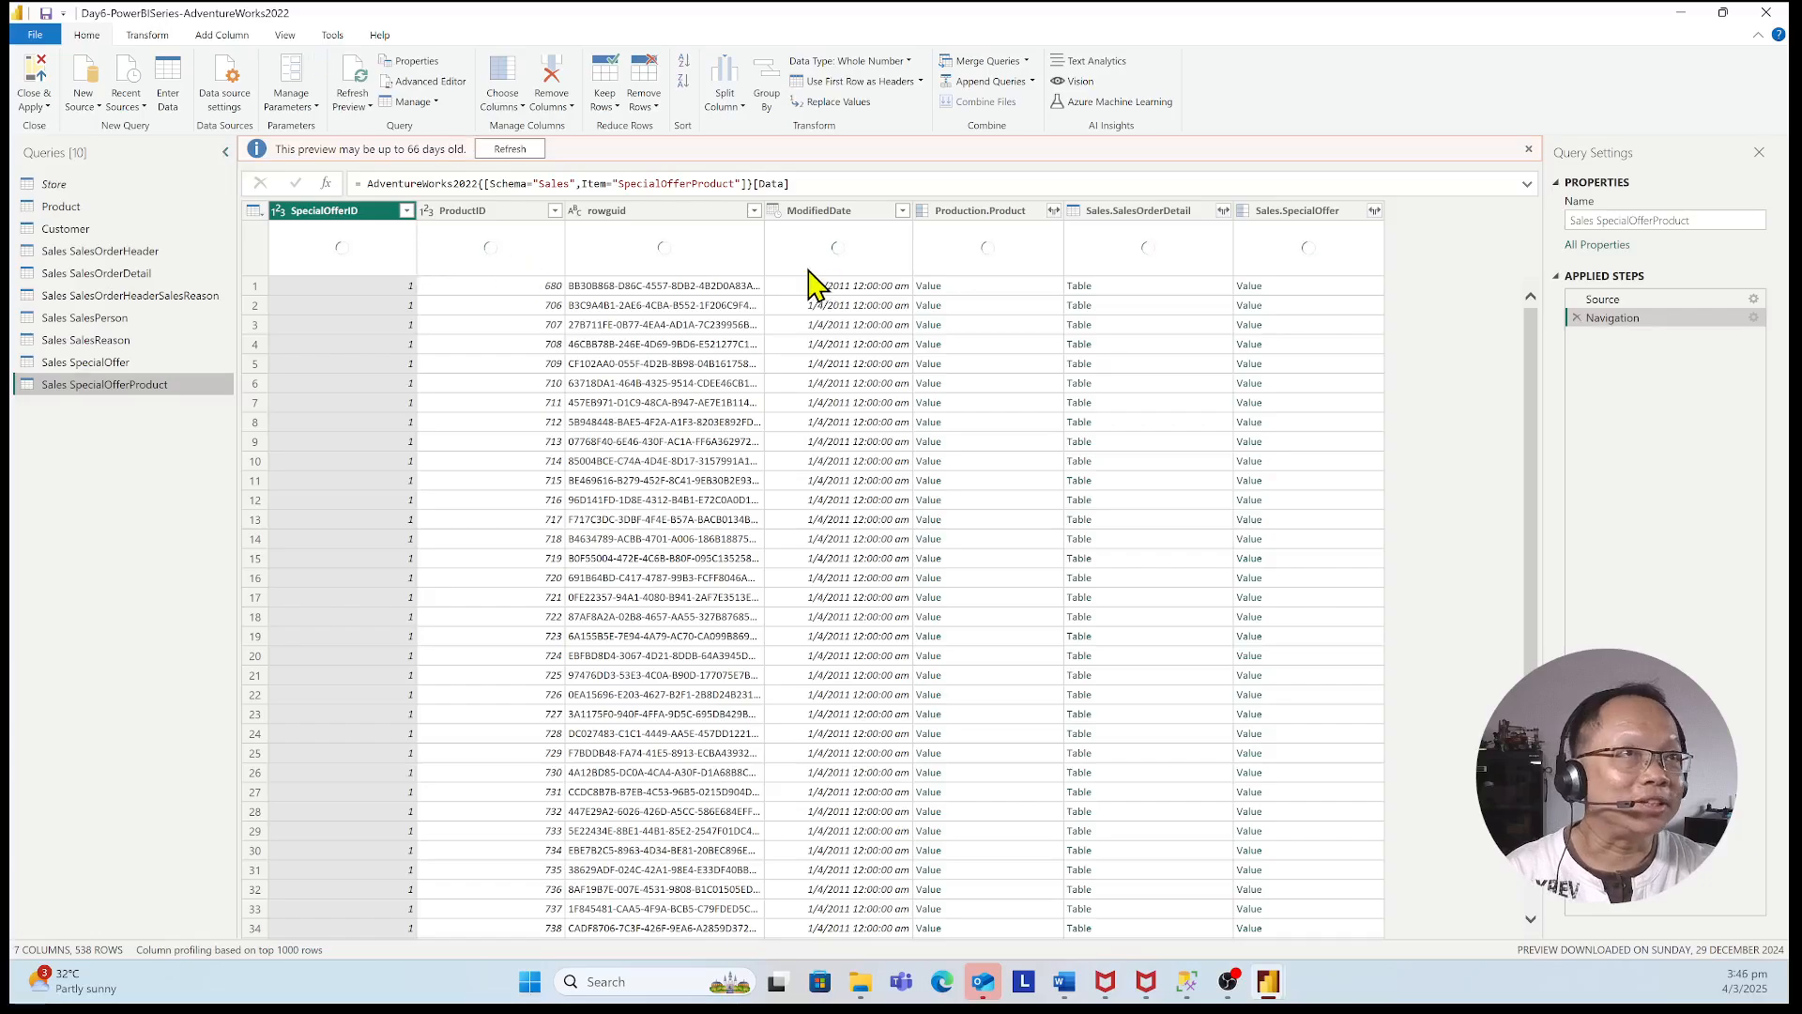
# - Turn off the Column quality display in the data preview
pyautogui.click(285, 35)
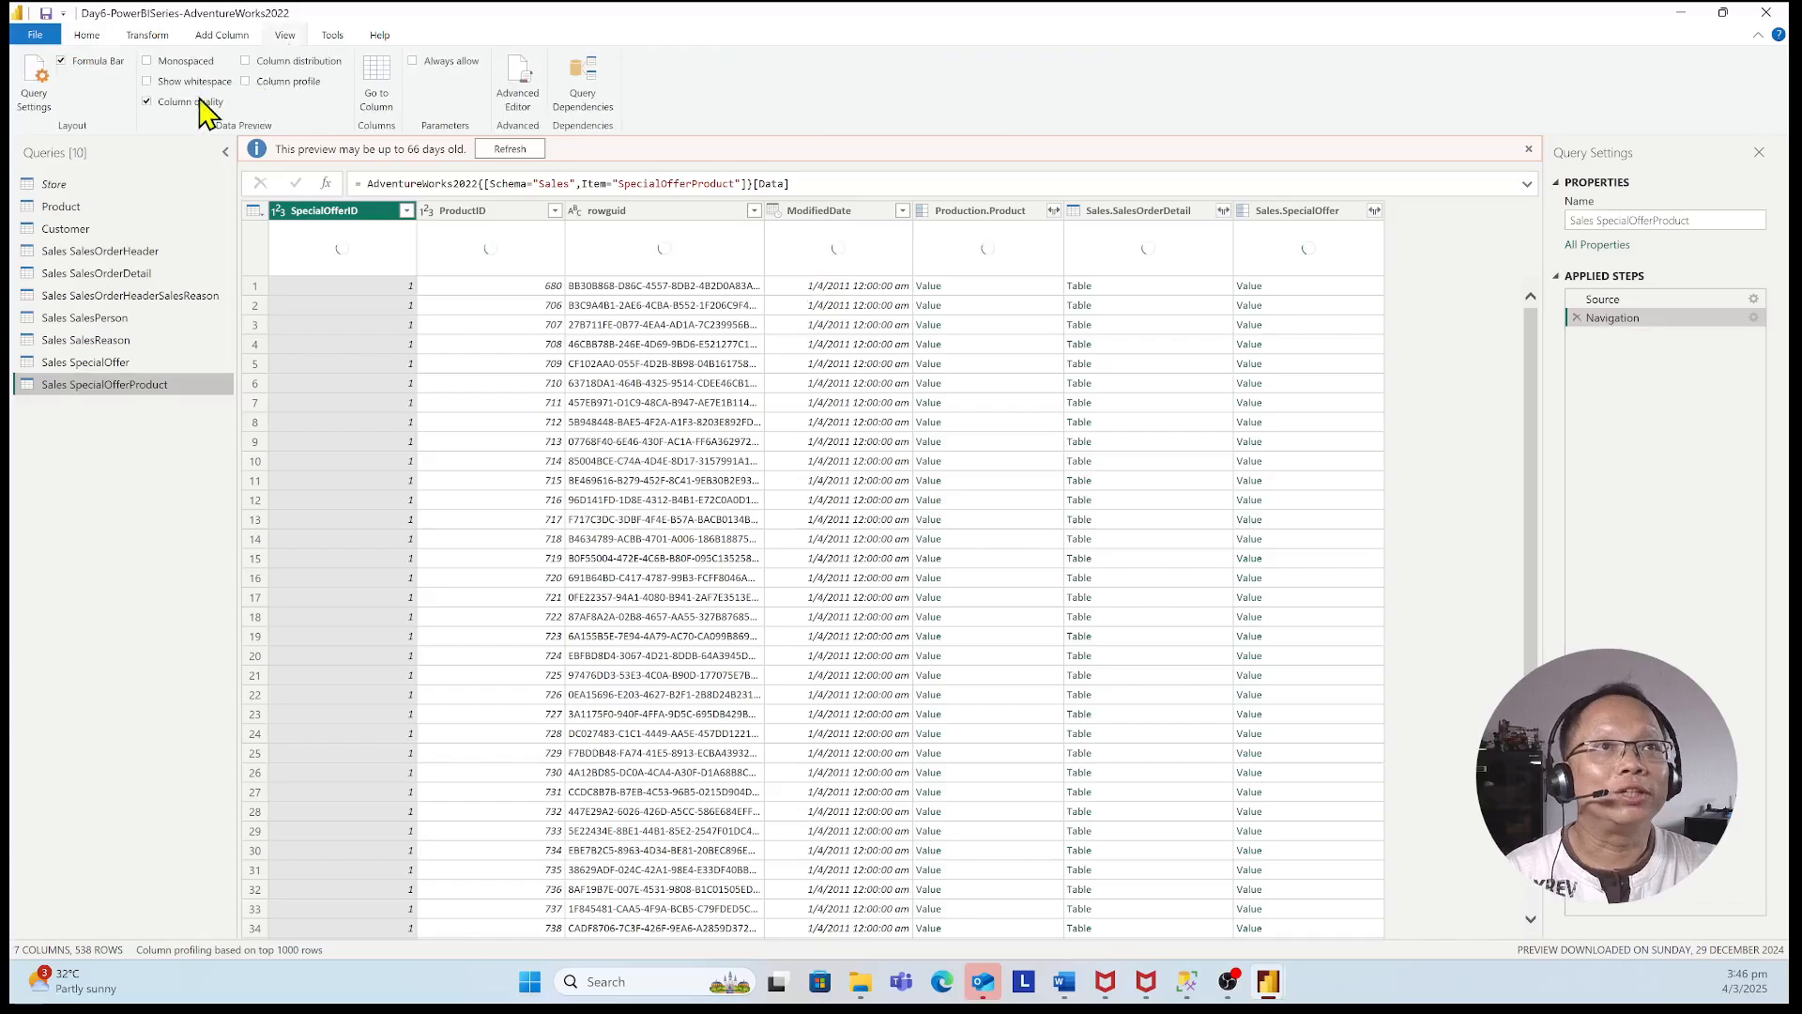
pyautogui.click(160, 105)
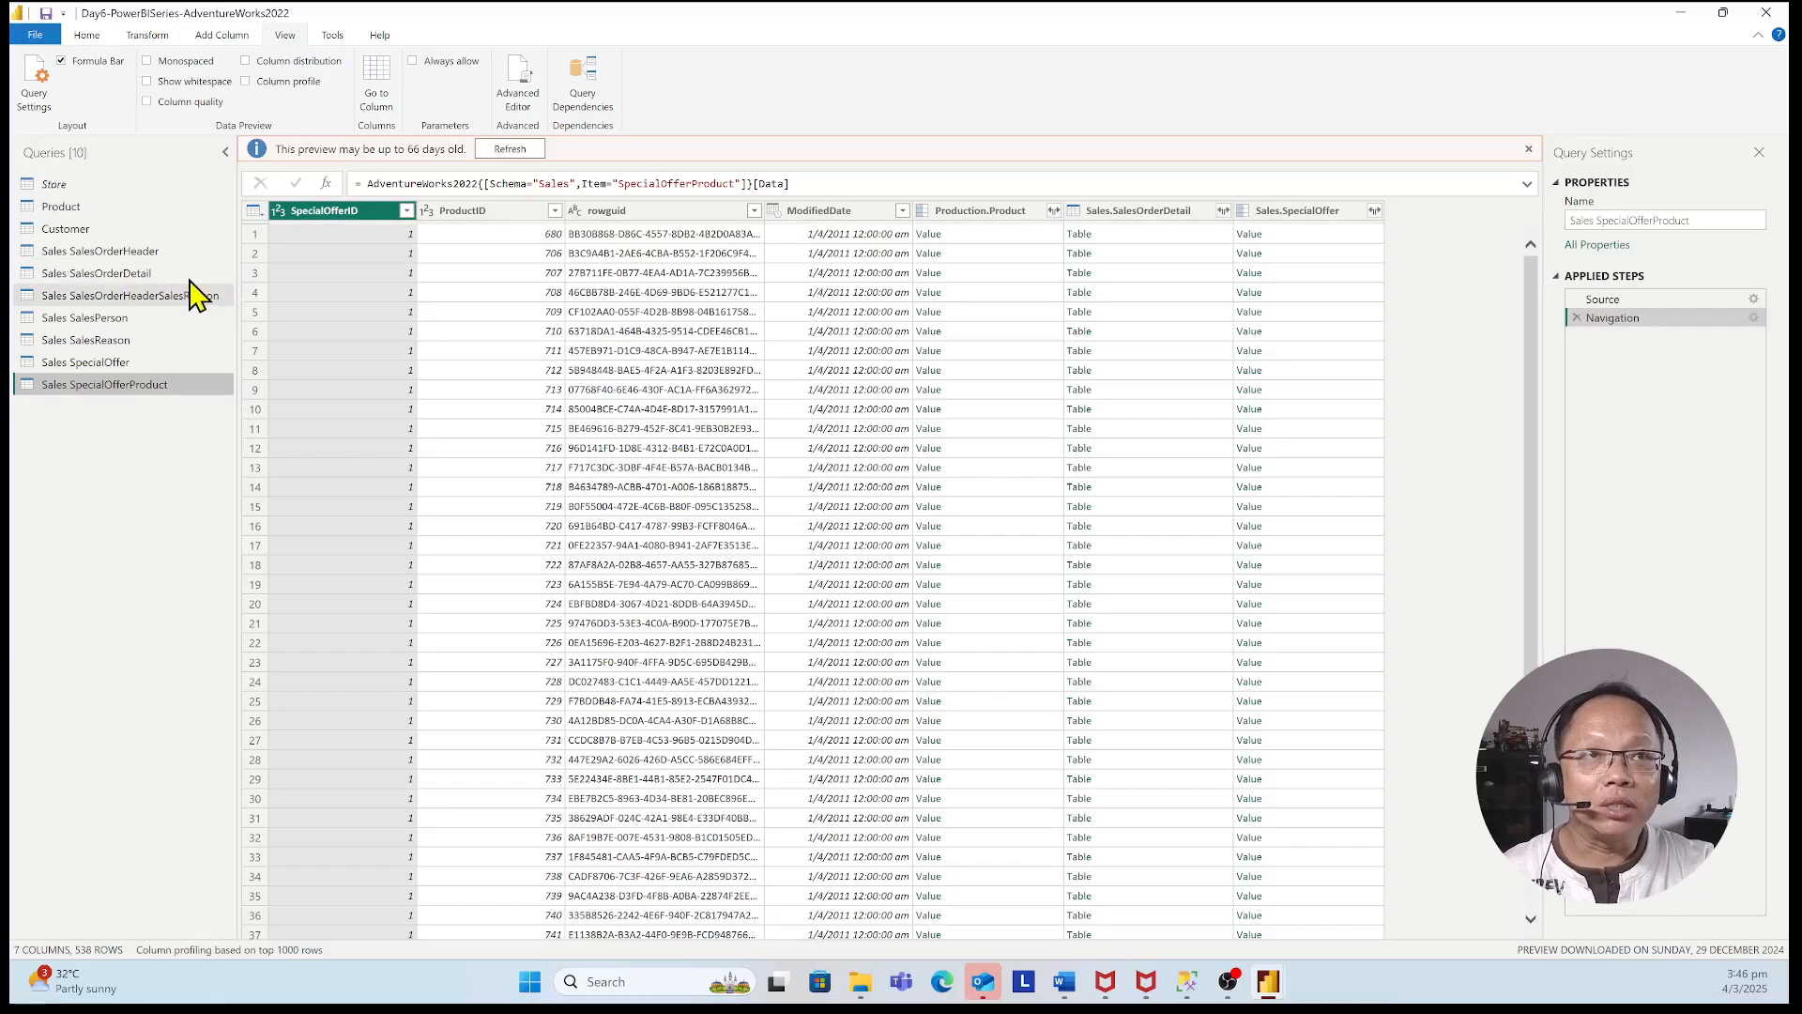
pyautogui.click(141, 250)
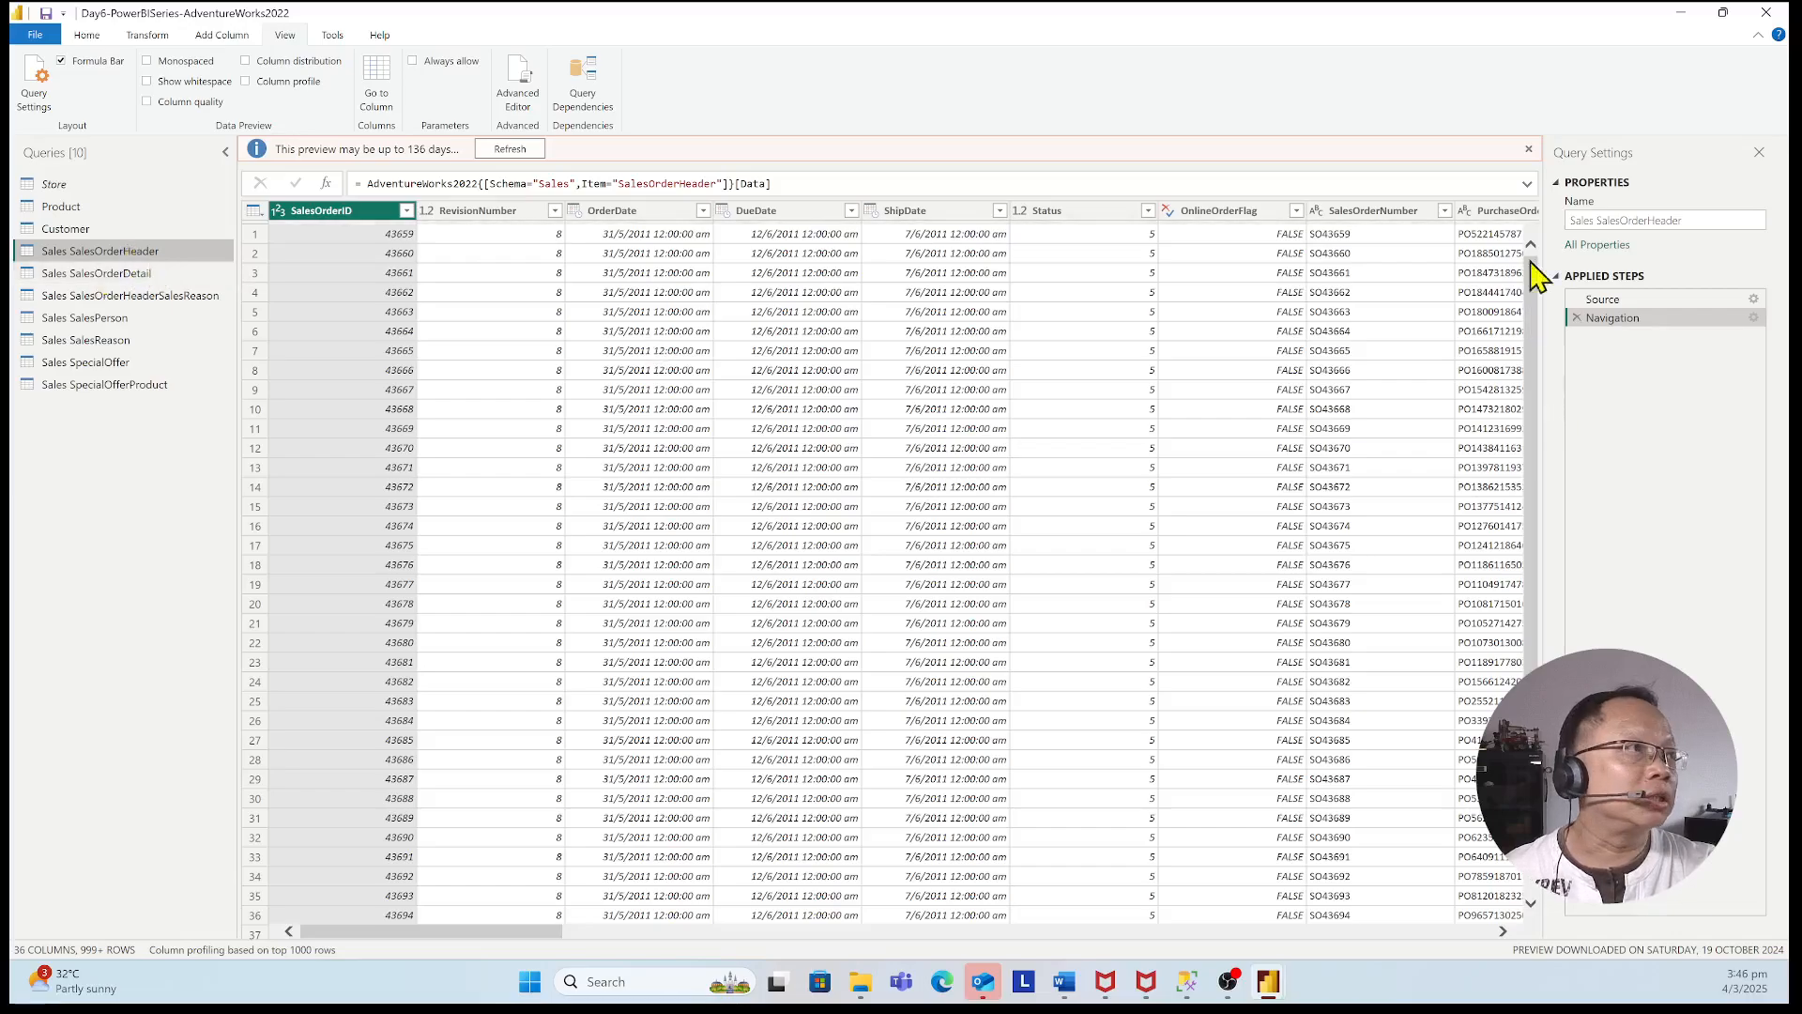
pyautogui.click(1633, 220)
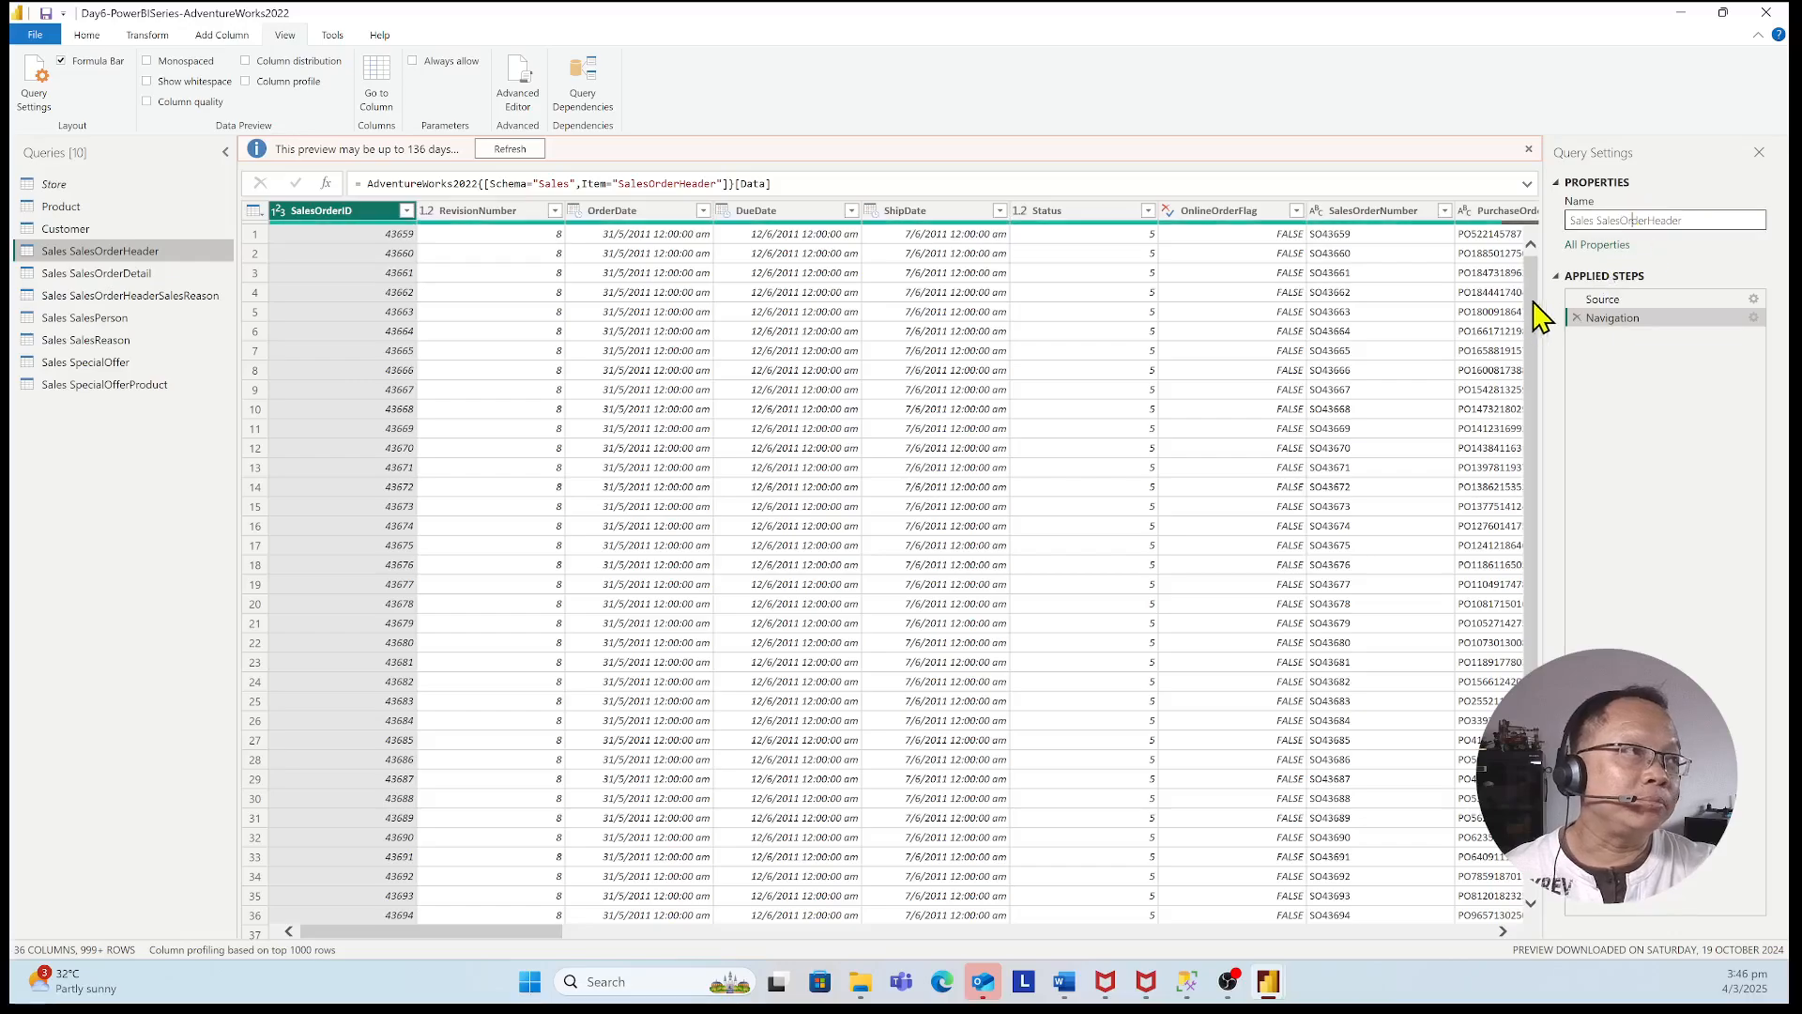
pyautogui.moveTo(1677, 220); pyautogui.dragTo(1562, 234)
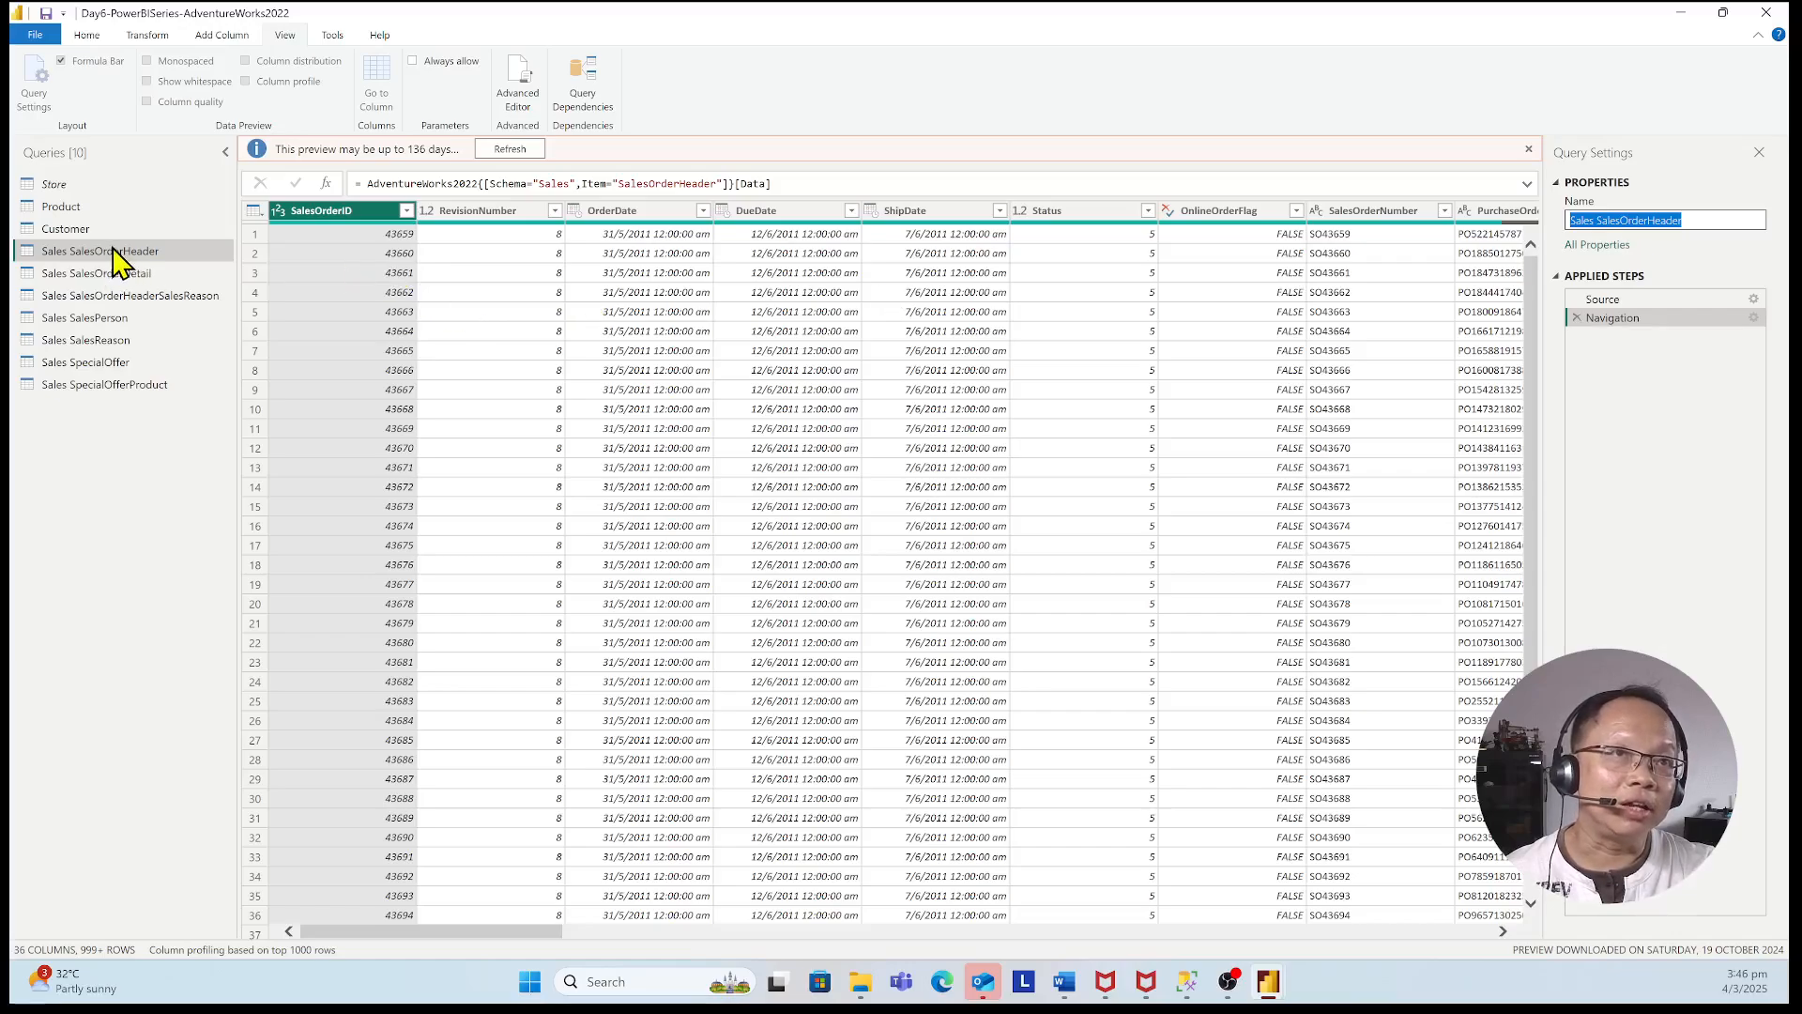
pyautogui.doubleClick(161, 252)
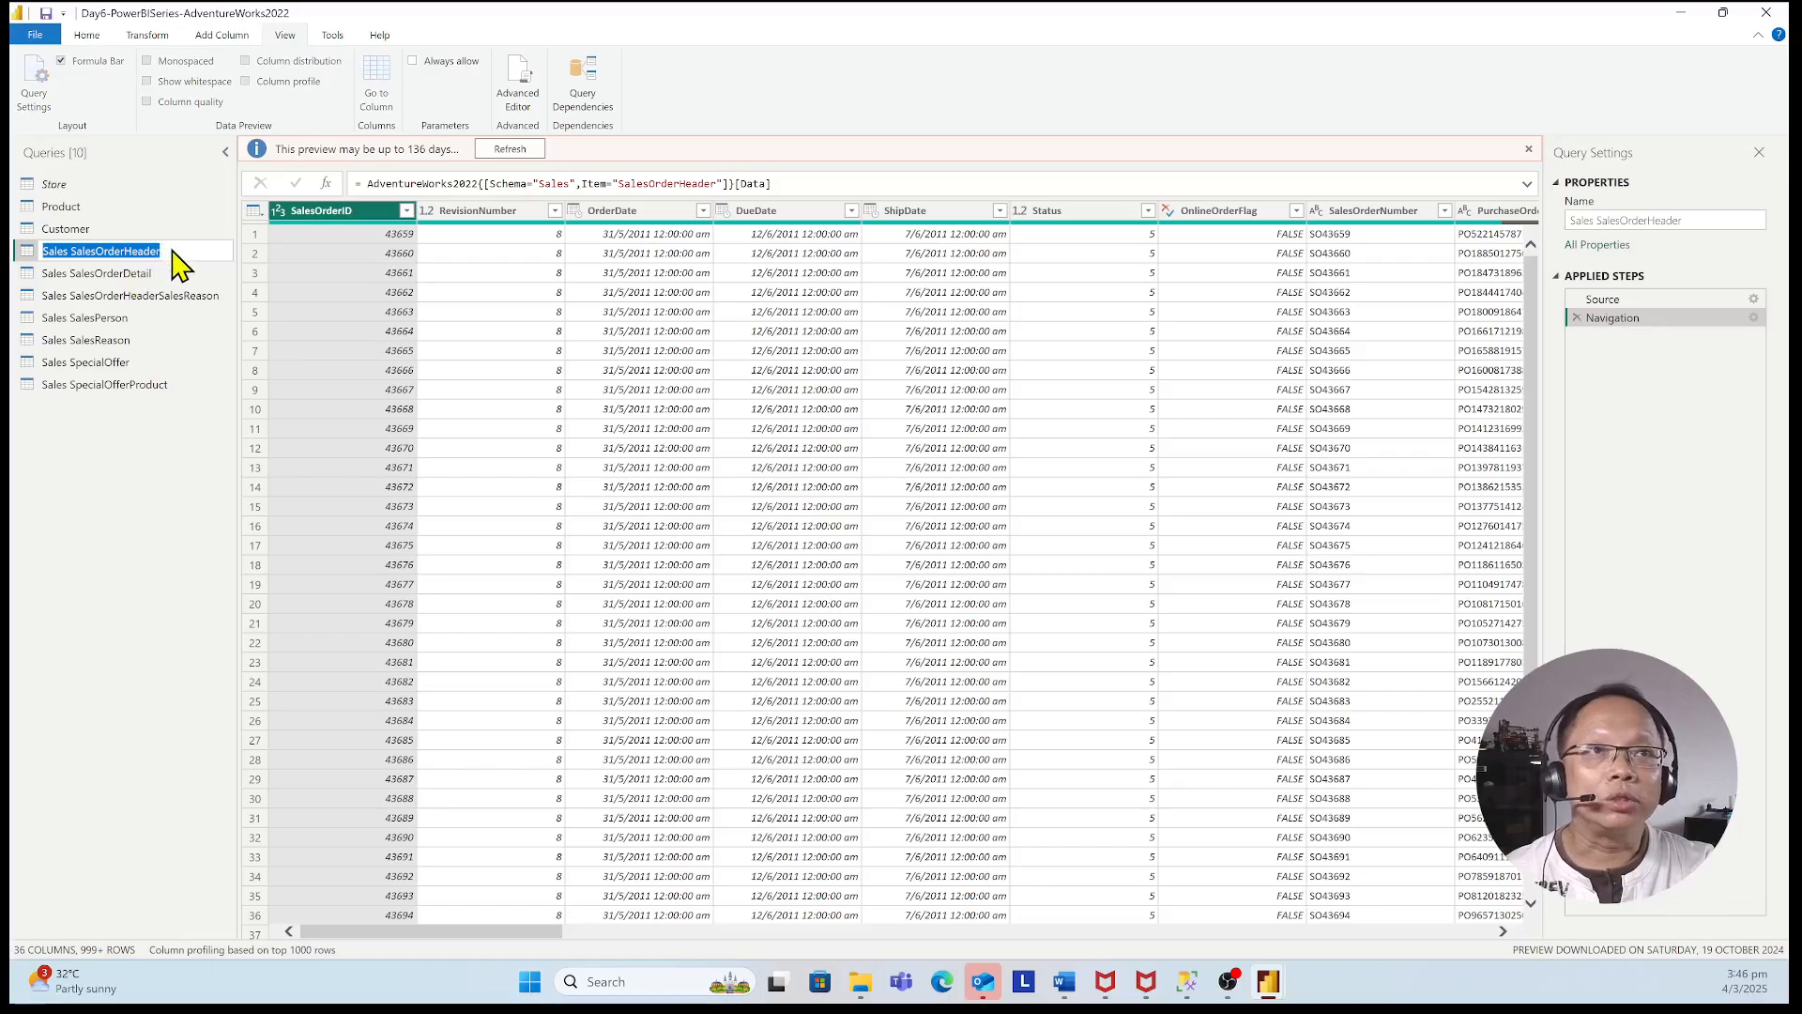
pyautogui.press('Escape')
# - Rename the Sales SalesOrderHeader query to Sales Order
pyautogui.doubleClick(141, 251)
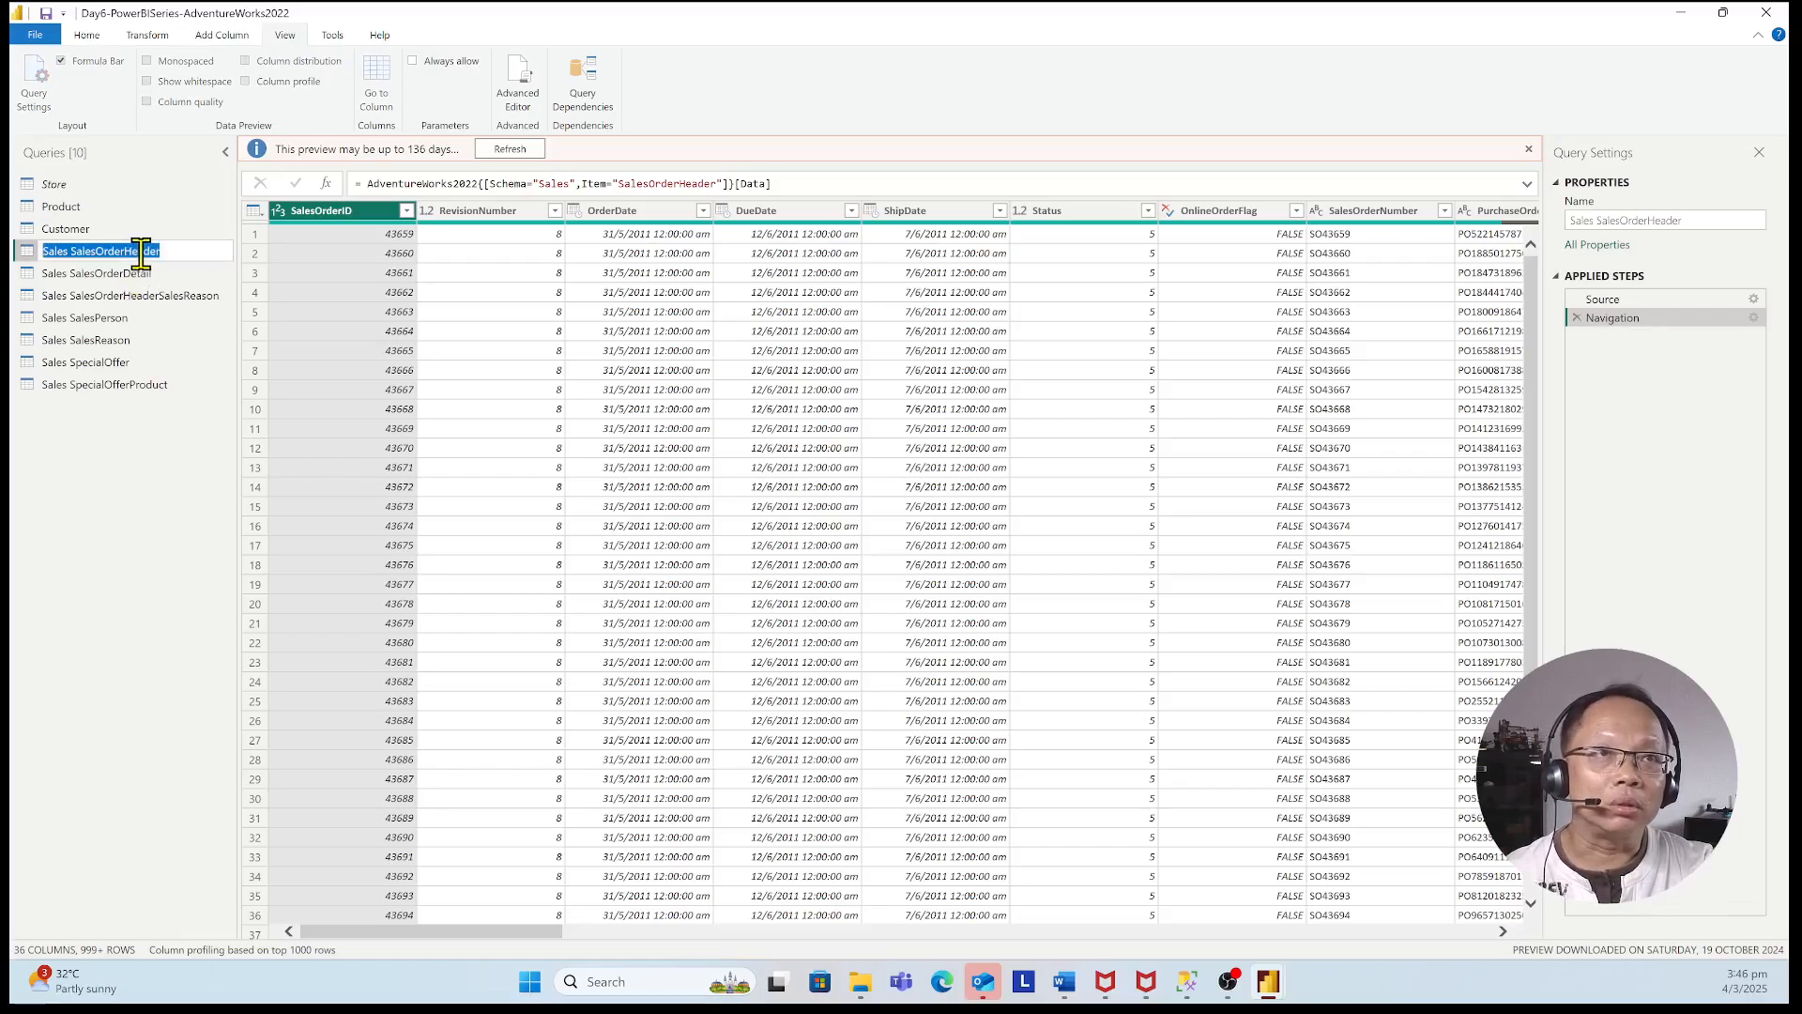
pyautogui.press('End')
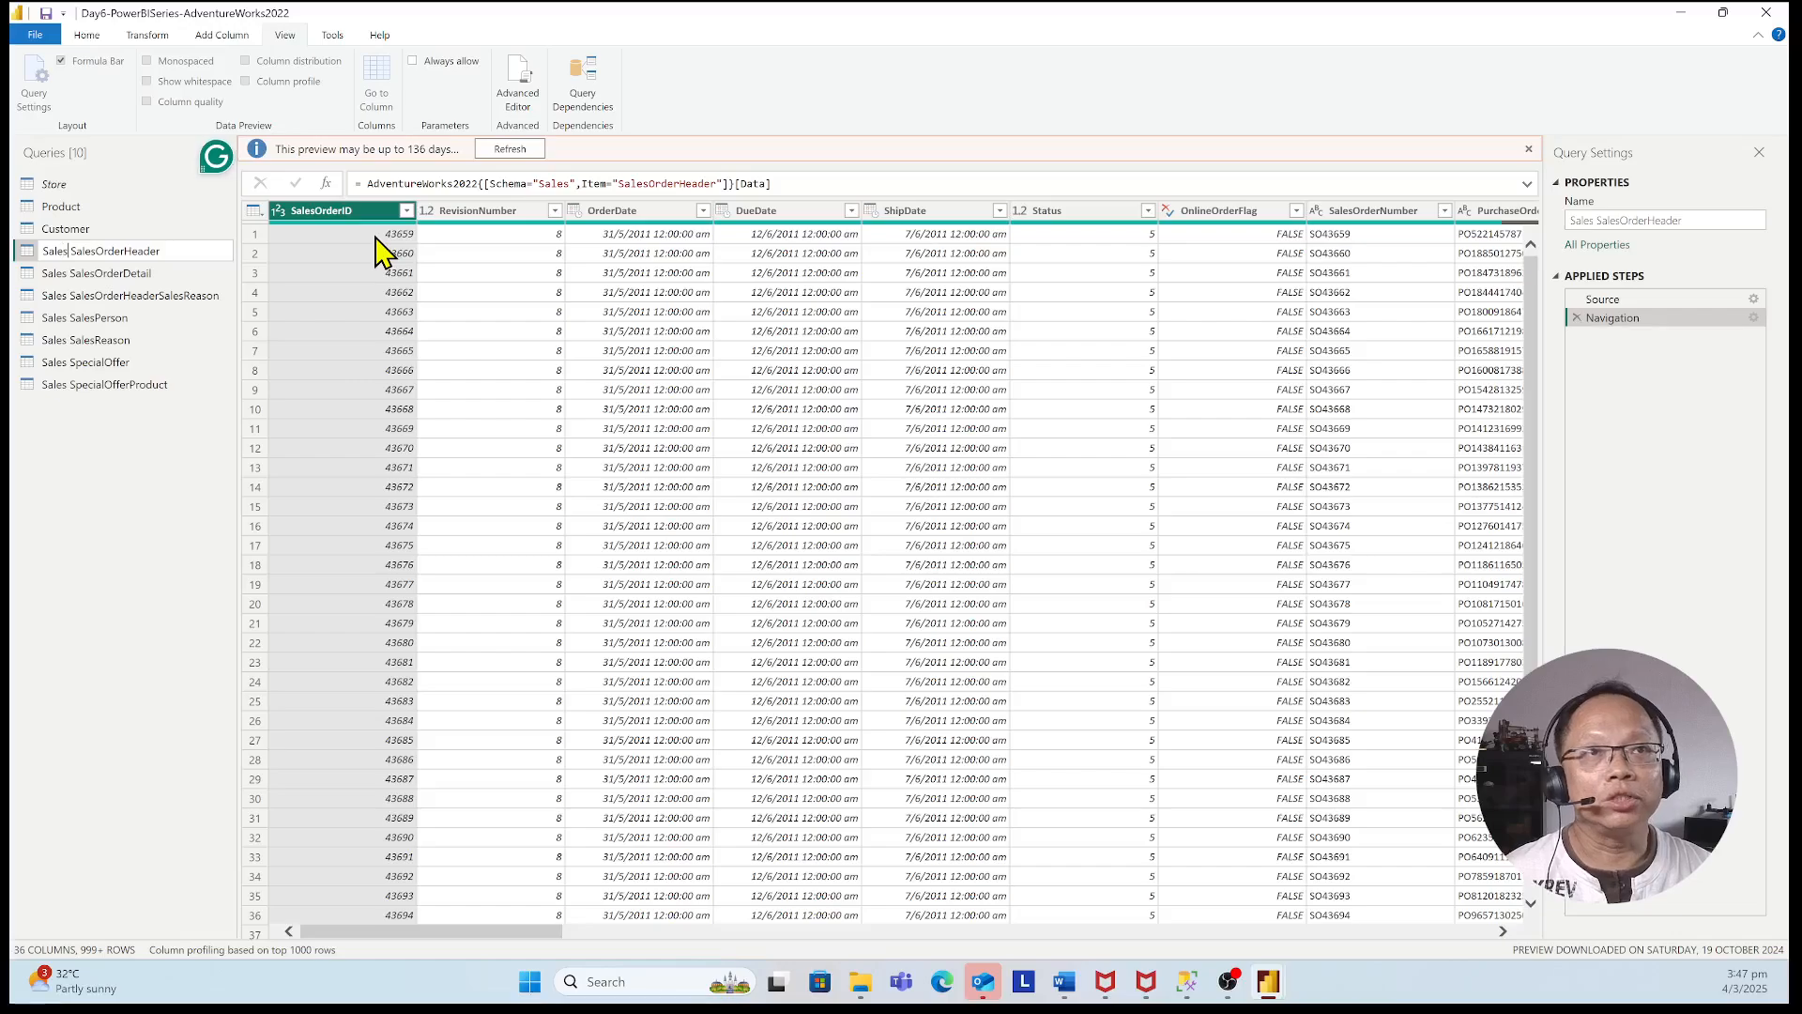
pyautogui.press('BackSpace')
pyautogui.press('BackSpace')
pyautogui.press('BackSpace')
pyautogui.press('BackSpace')
pyautogui.press('BackSpace')
pyautogui.press('BackSpace')
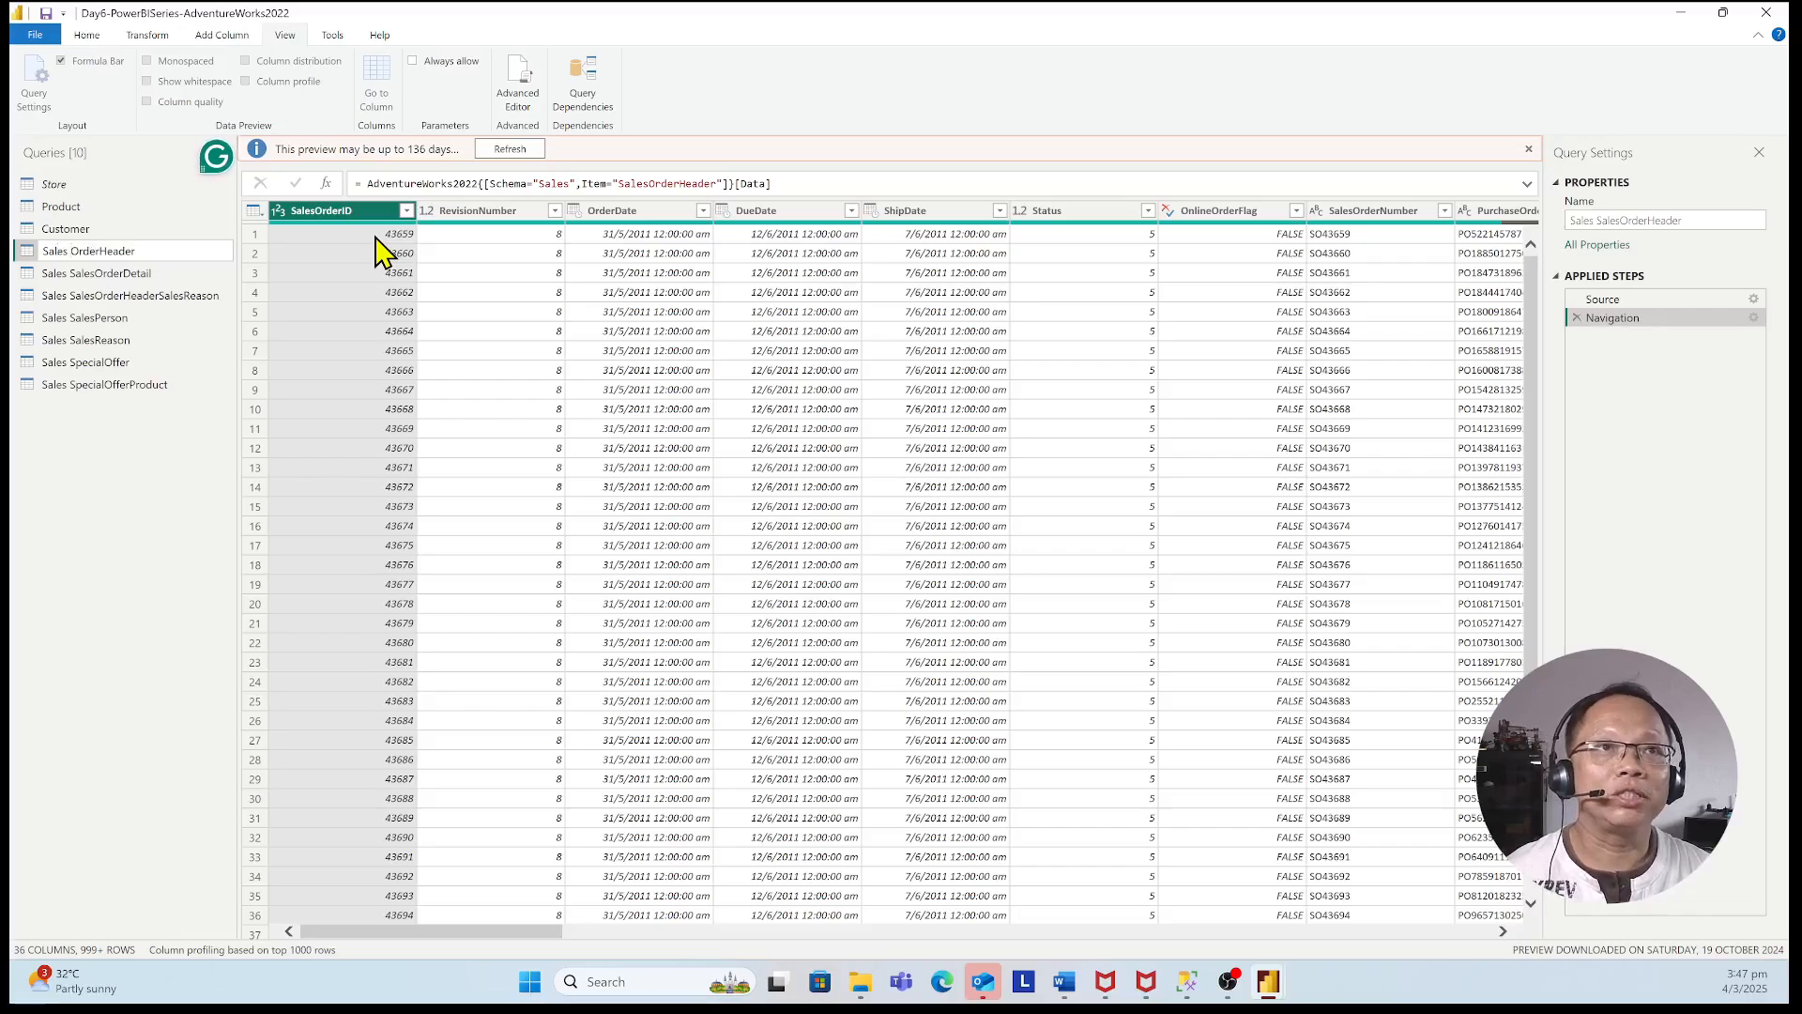
pyautogui.hotkey('shift', 'Right')
pyautogui.hotkey('shift', 'Right')
pyautogui.hotkey('shift', 'Right')
pyautogui.hotkey('shift', 'Right')
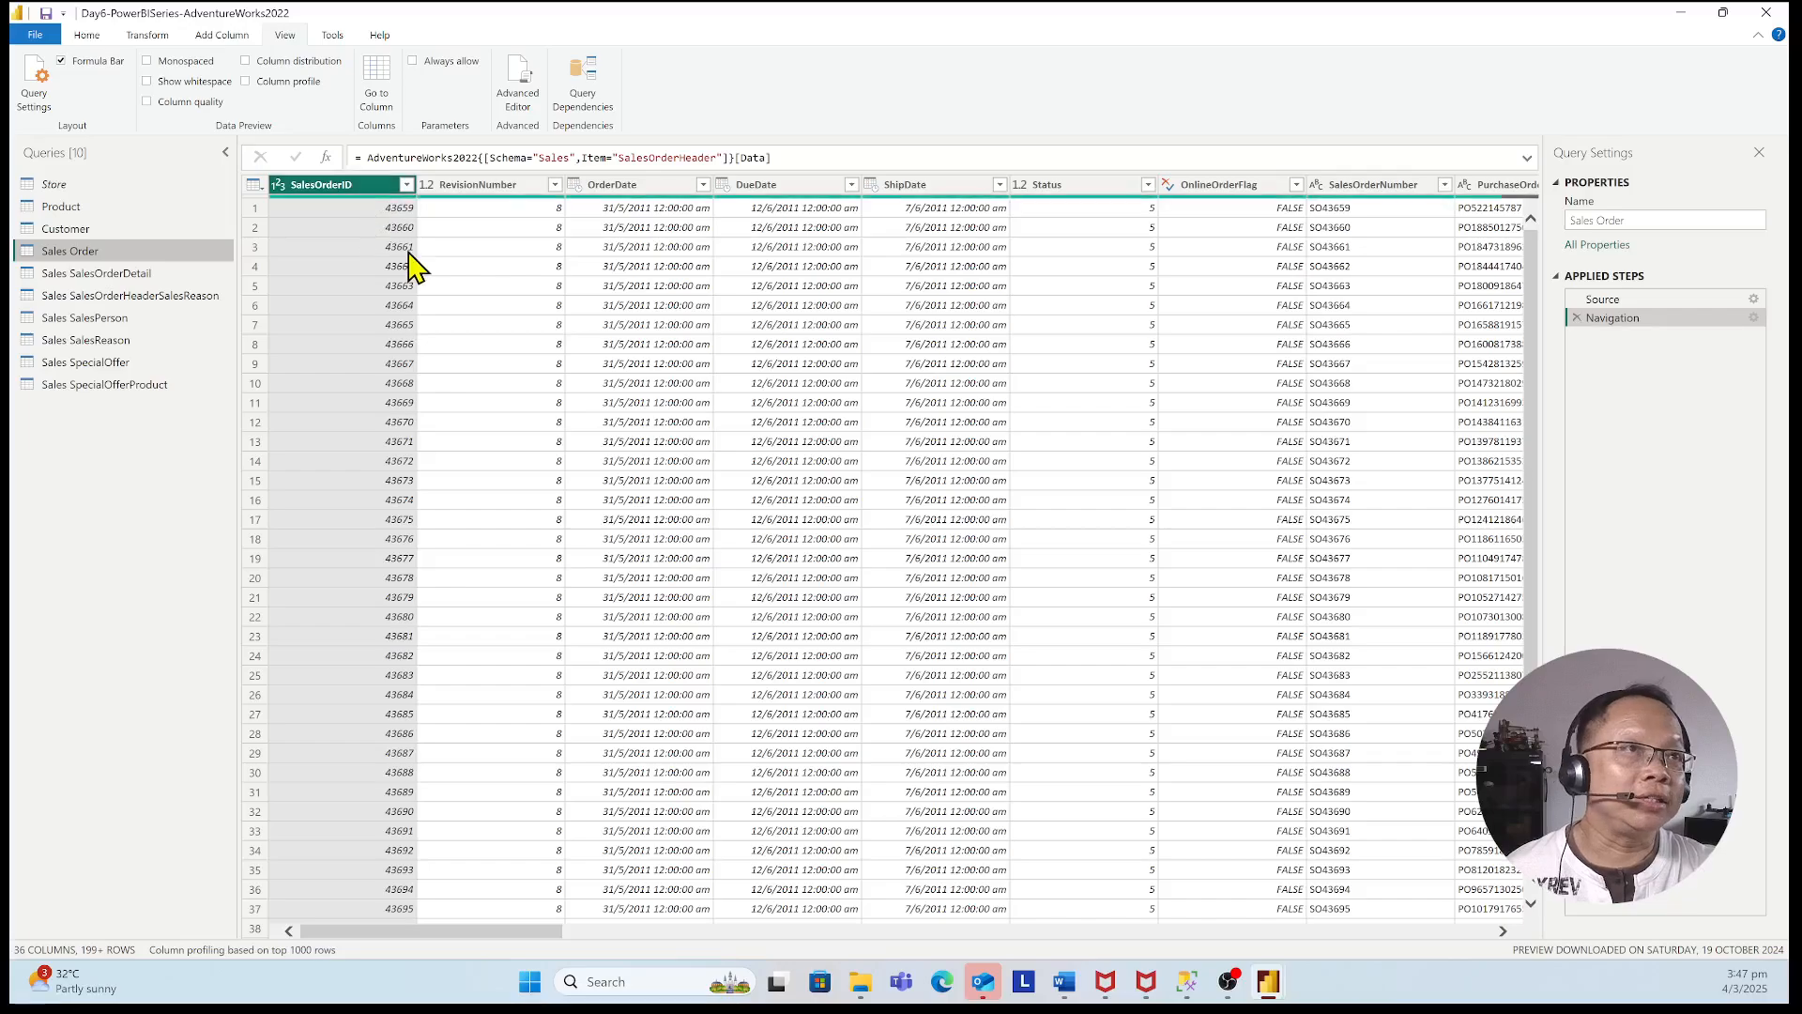
# - Select the RevisionNumber, DueDate, PurchaseOrderNumber and AccountNumber columns together in the Sales Order query
pyautogui.click(497, 185)
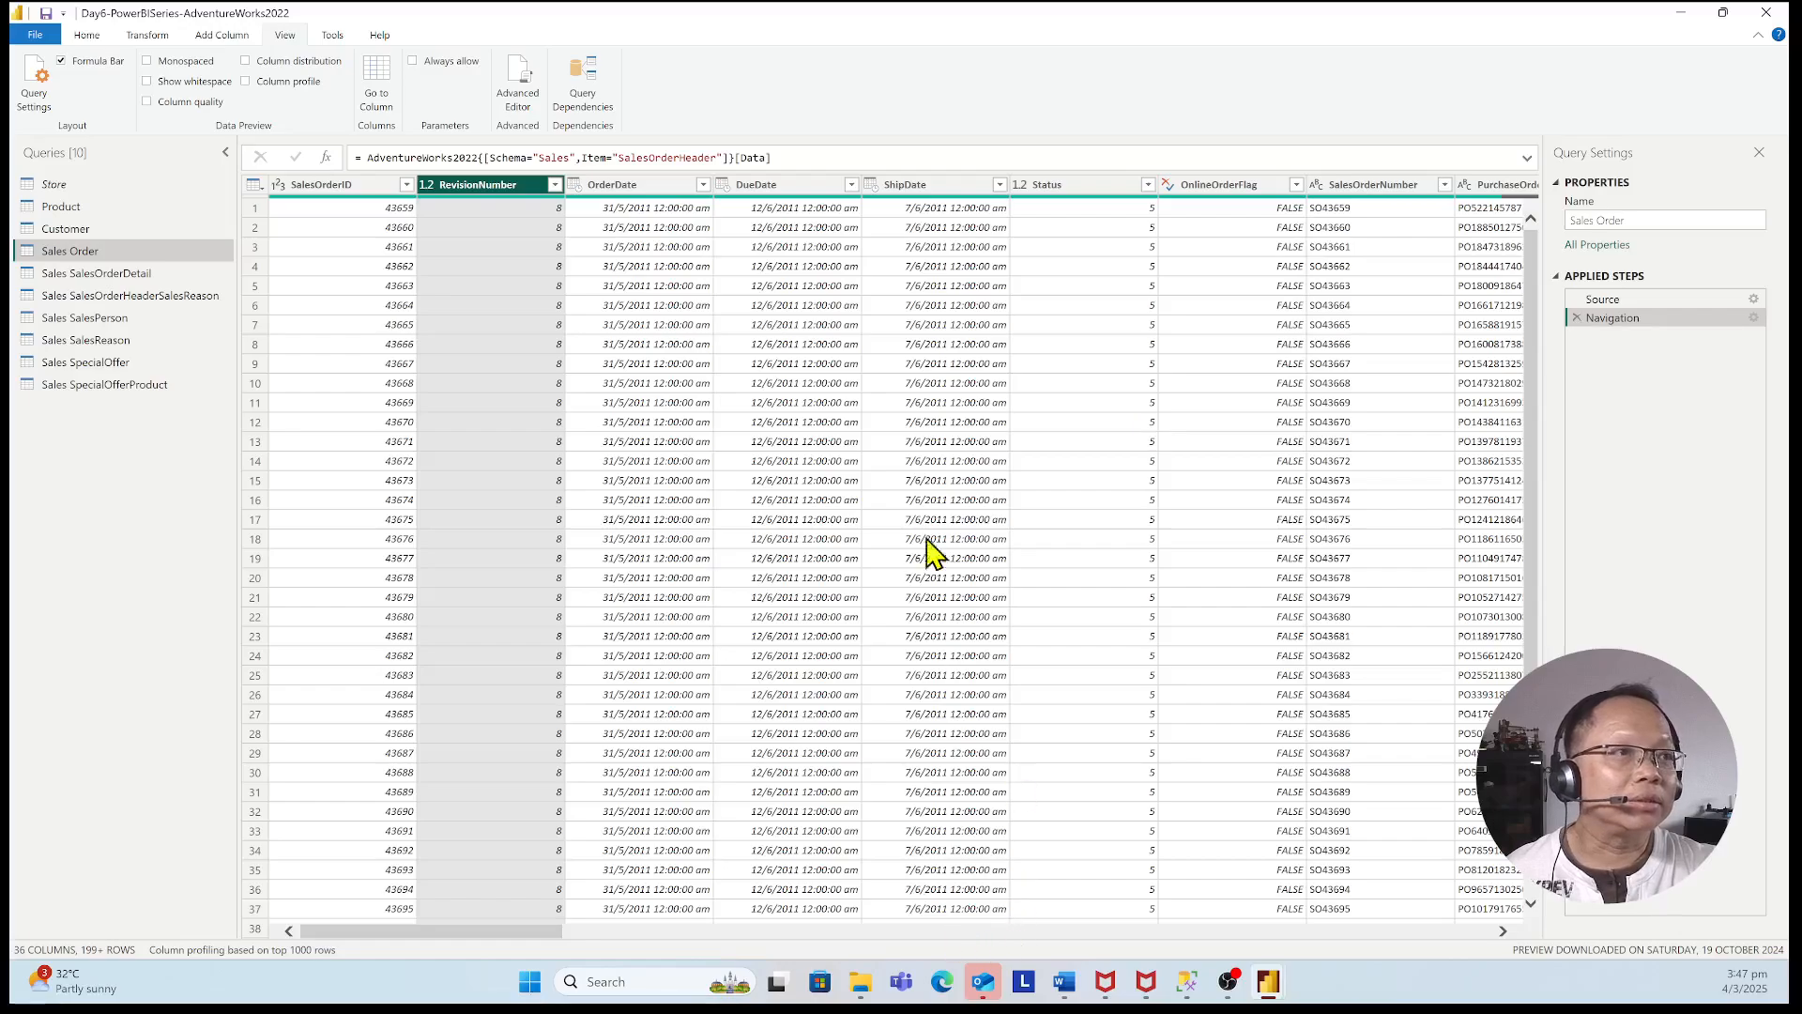
pyautogui.keyDown('ctrl'); pyautogui.click(771, 188); pyautogui.keyUp('ctrl')
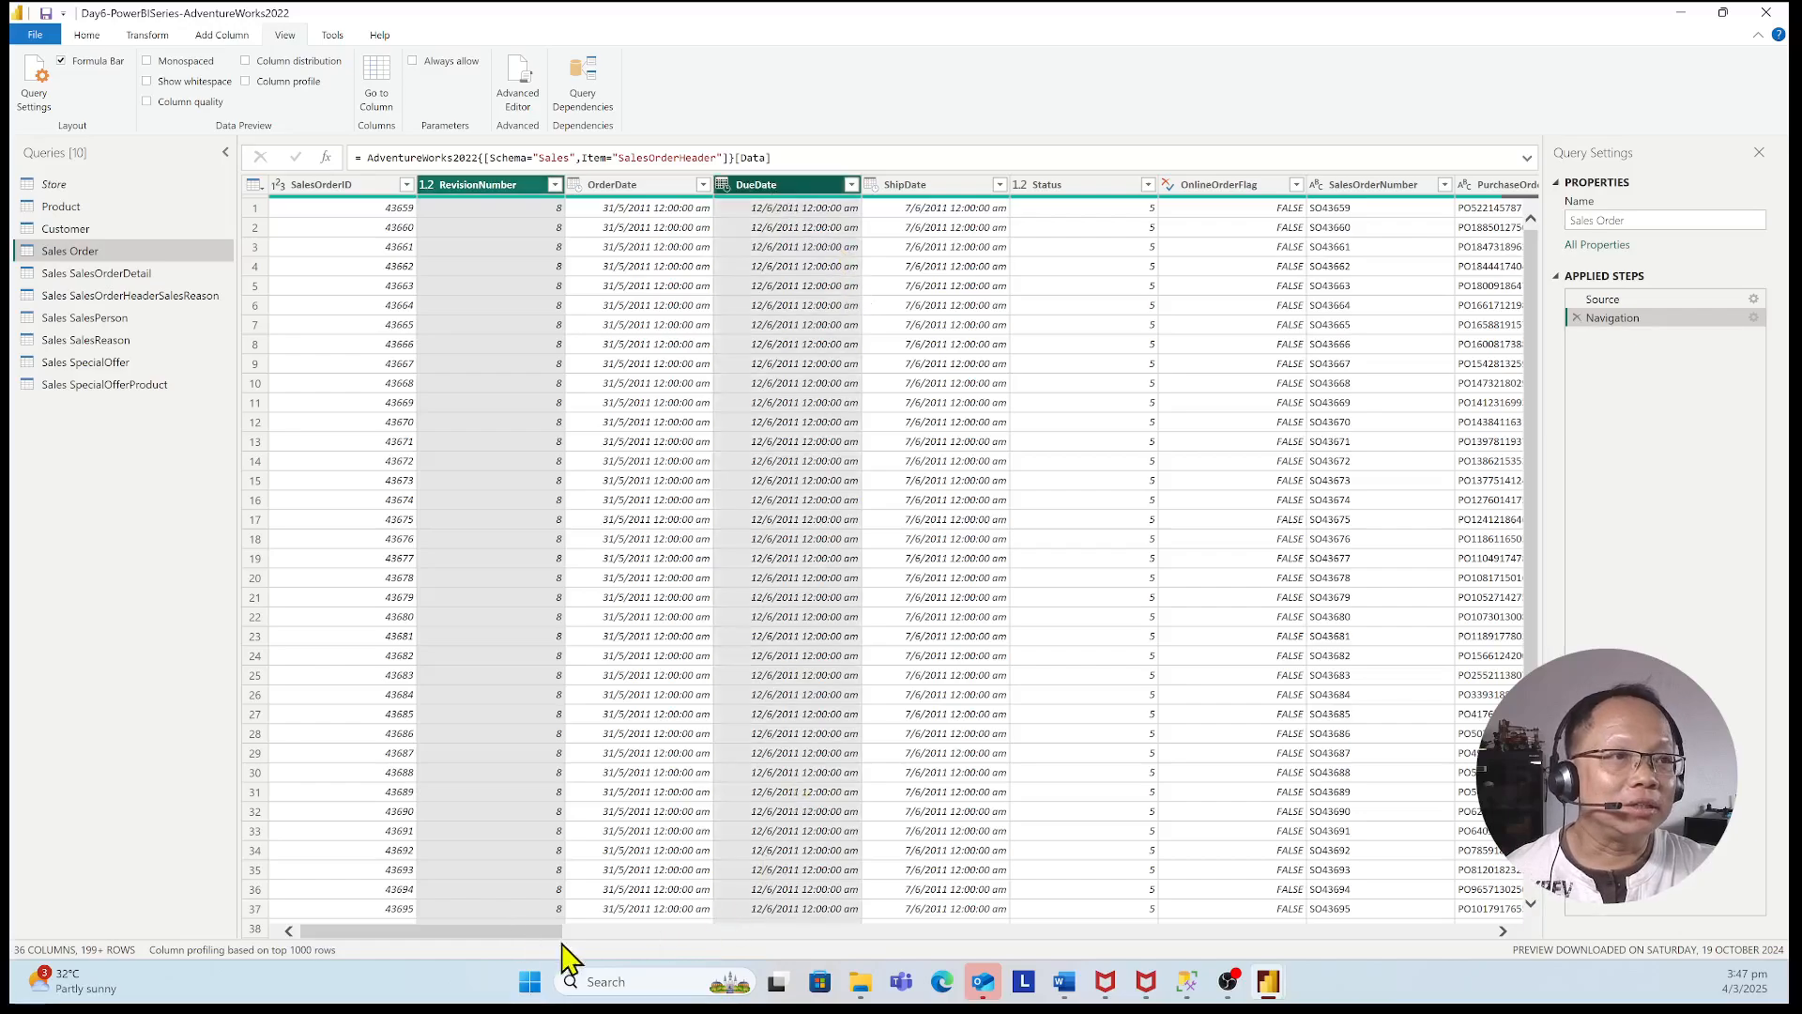
pyautogui.click(667, 934)
pyautogui.moveTo(673, 935); pyautogui.dragTo(526, 986)
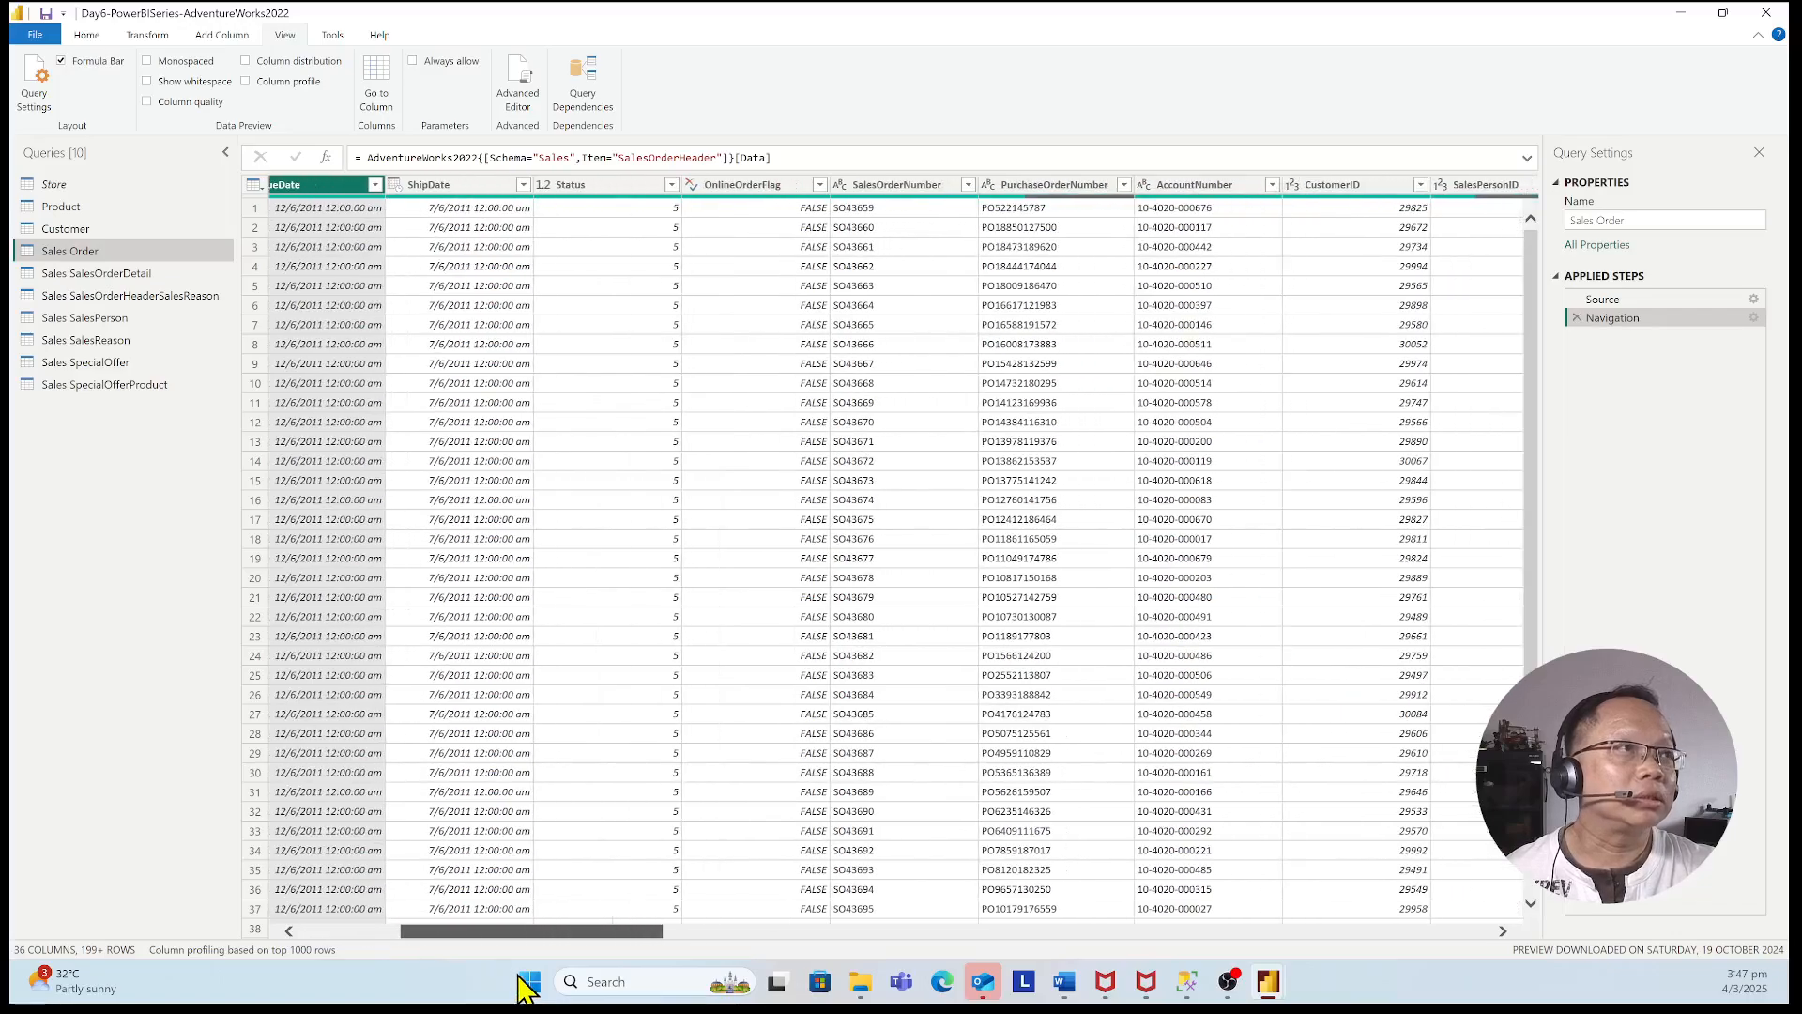
pyautogui.click(1091, 187)
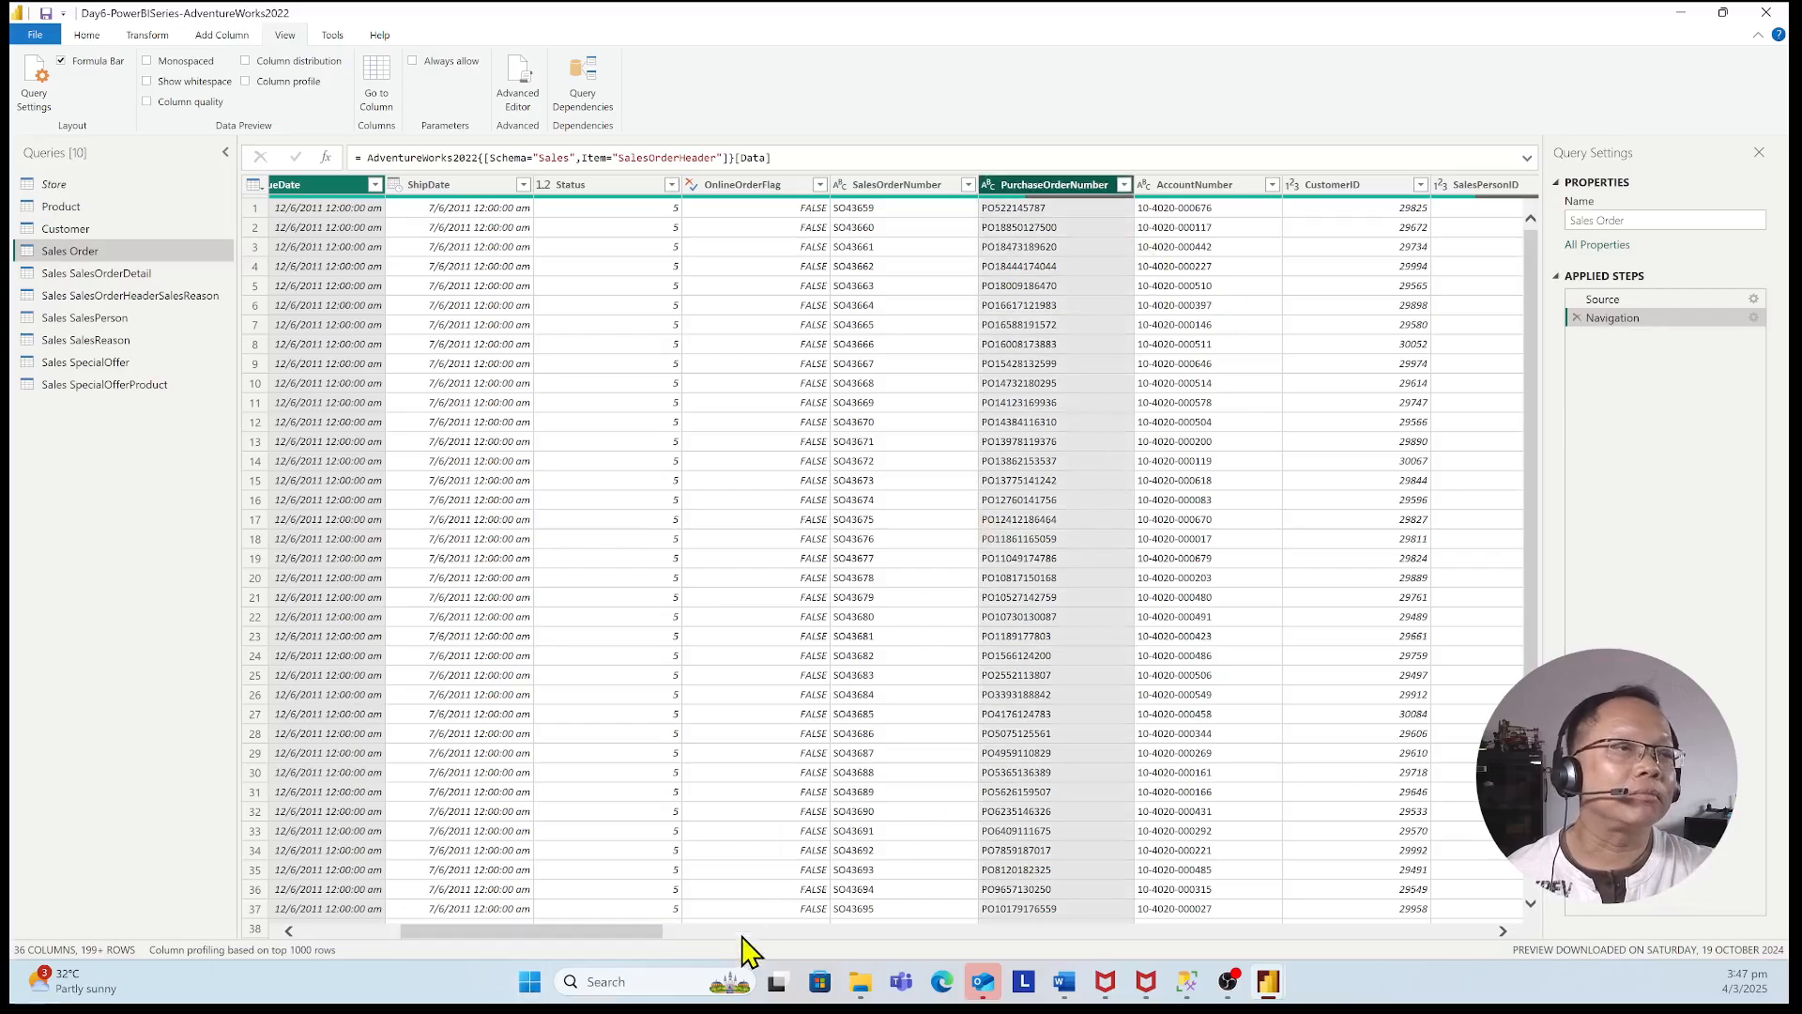
pyautogui.moveTo(654, 948); pyautogui.dragTo(734, 948)
pyautogui.keyDown('ctrl'); pyautogui.click(816, 187); pyautogui.keyUp('ctrl')
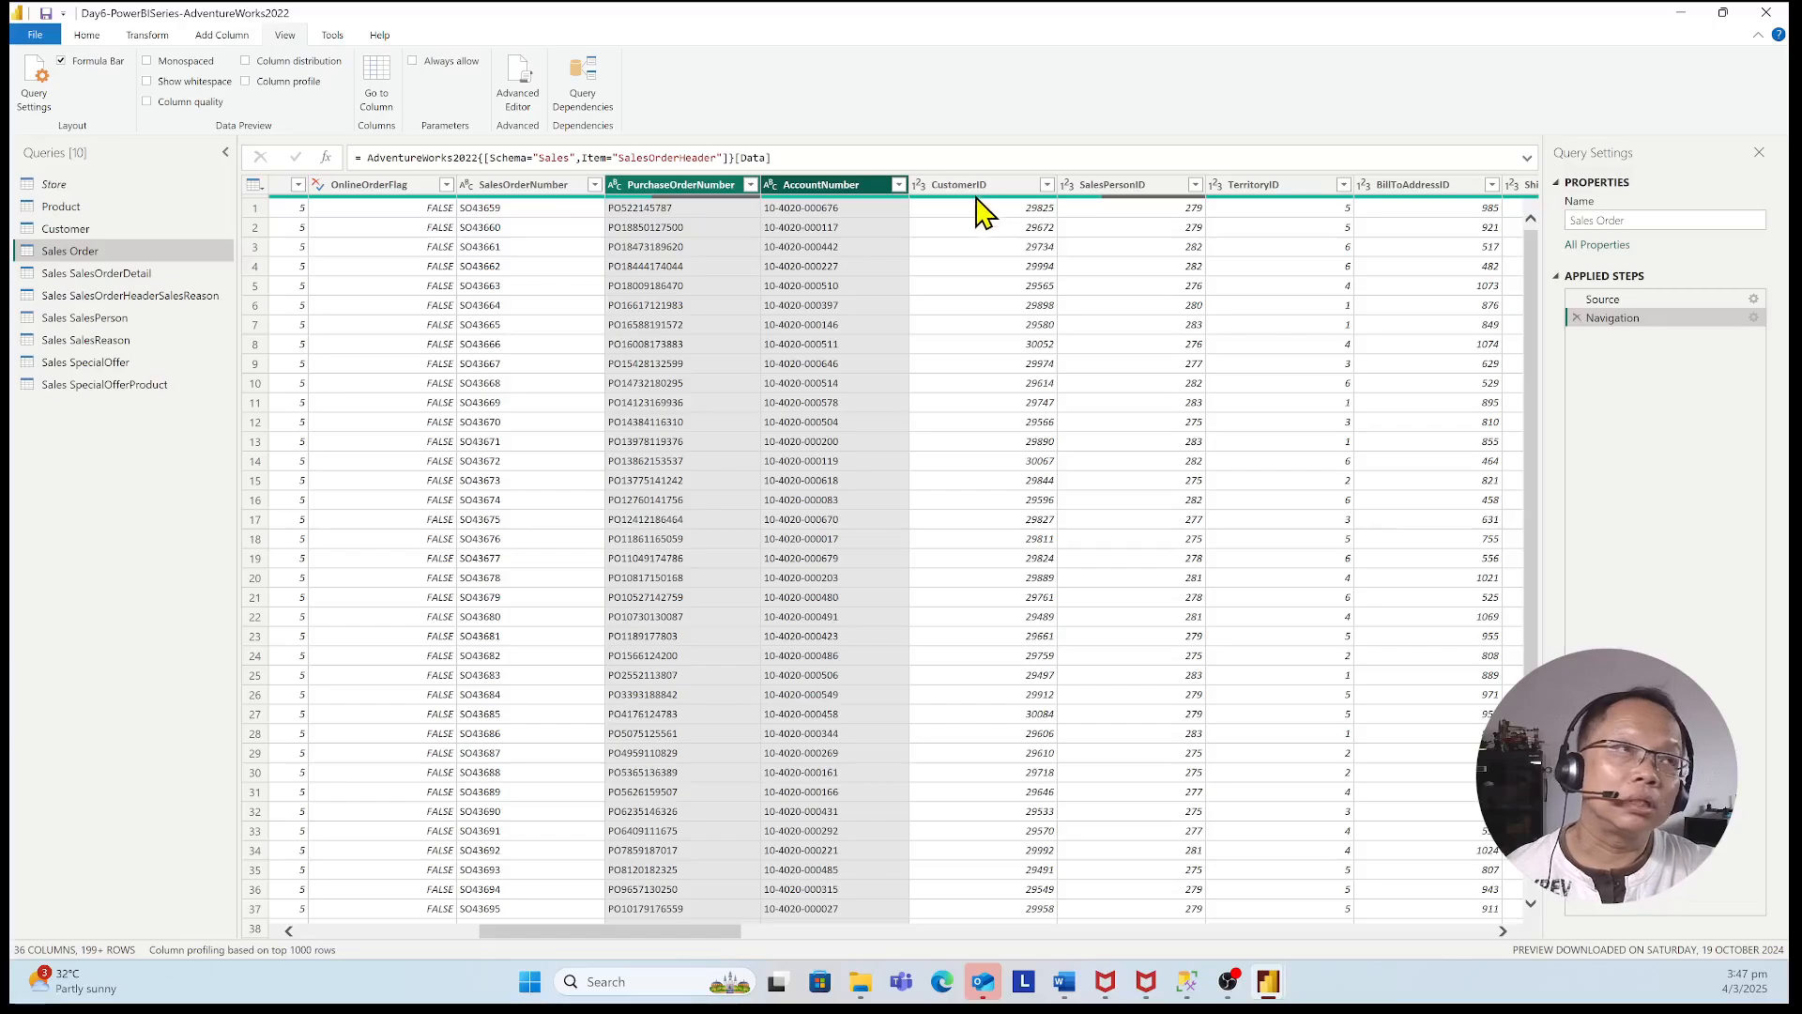
# - Add the BillToAddressID, ShipToAddressID, ShipMethodID, CreditCardID, CreditCardApprovalCode and CurrencyRateID columns to the current column selection
pyautogui.moveTo(722, 939); pyautogui.dragTo(793, 939)
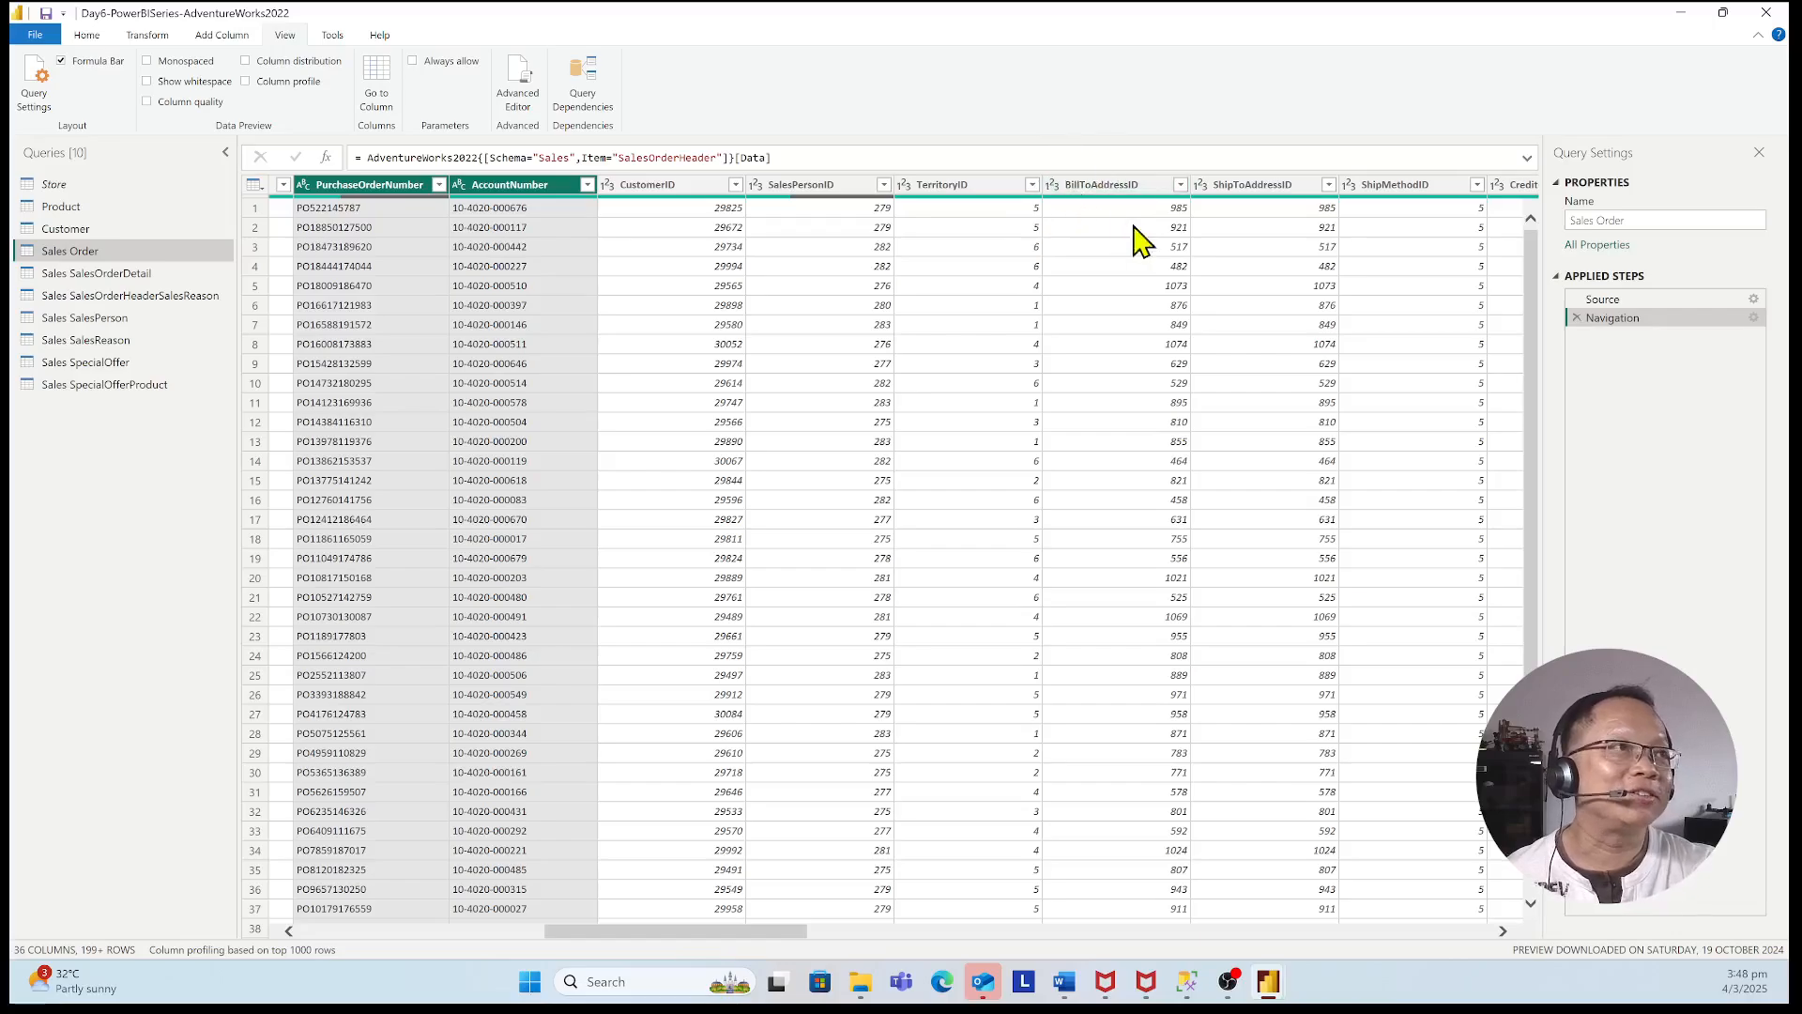
pyautogui.keyDown('ctrl'); pyautogui.click(1122, 188); pyautogui.keyUp('ctrl')
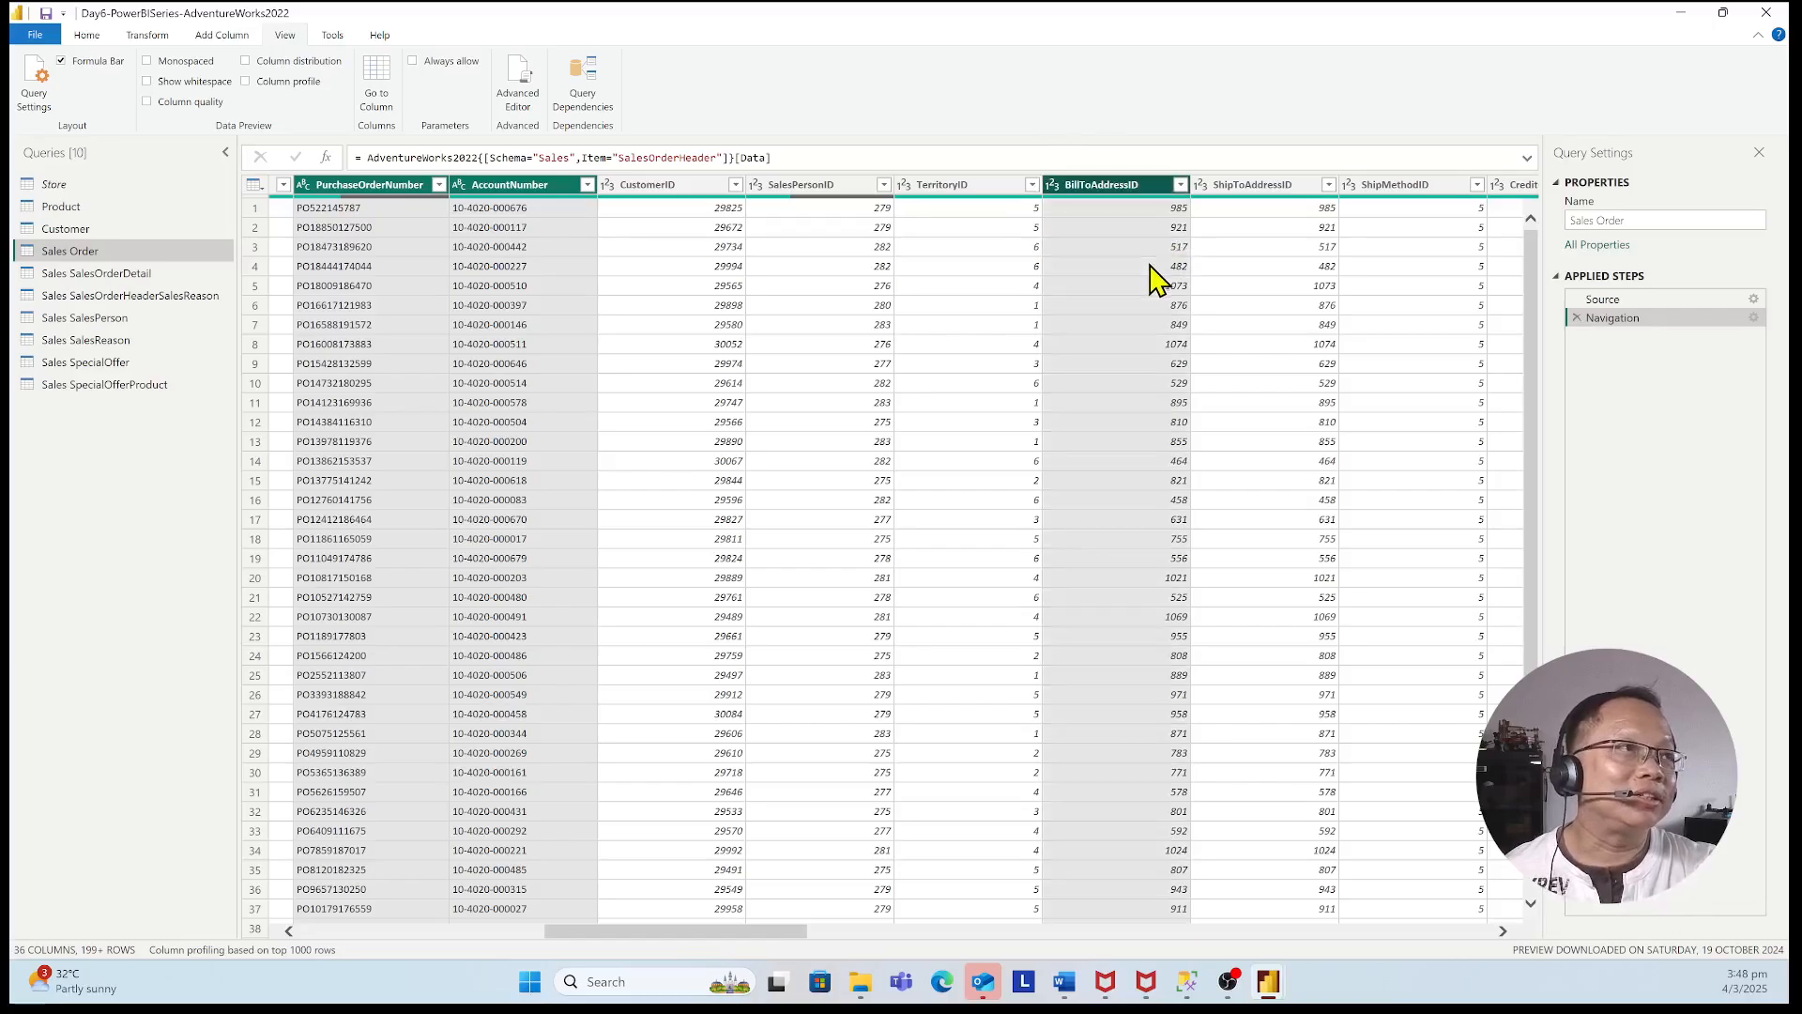
pyautogui.keyDown('ctrl'); pyautogui.click(1269, 187); pyautogui.keyUp('ctrl')
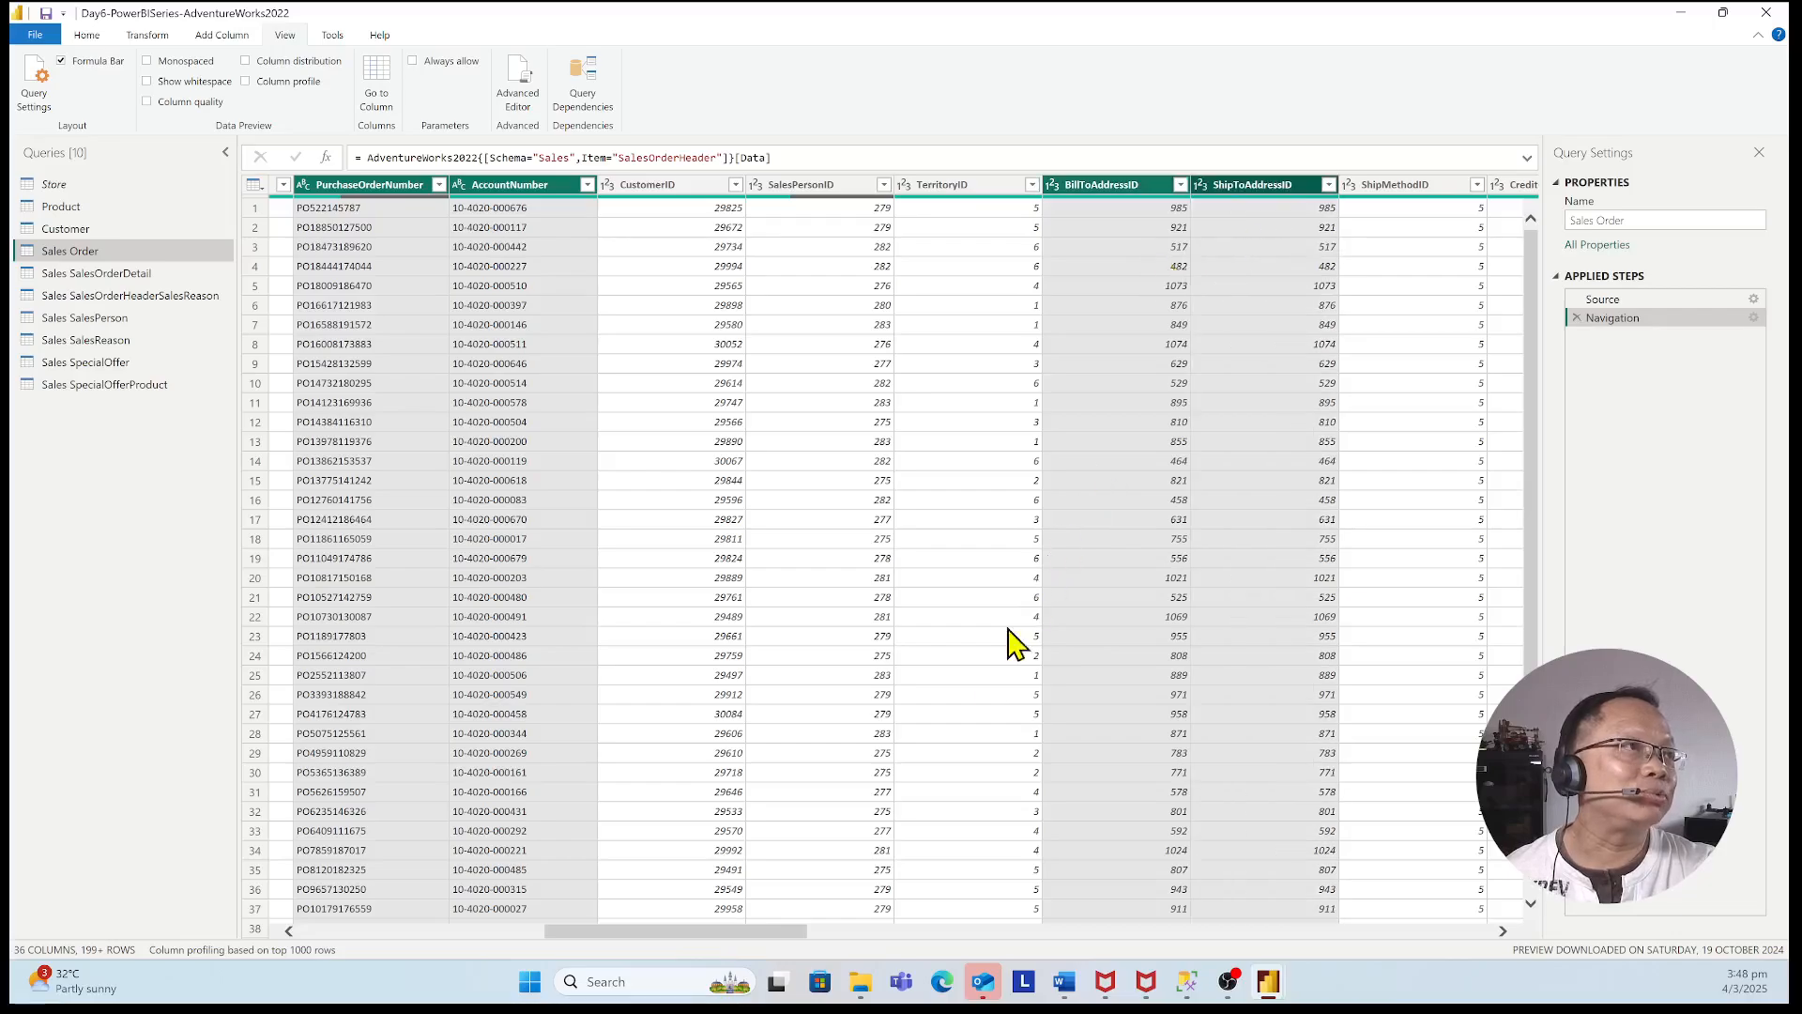
pyautogui.hscroll(1, 827, 939)
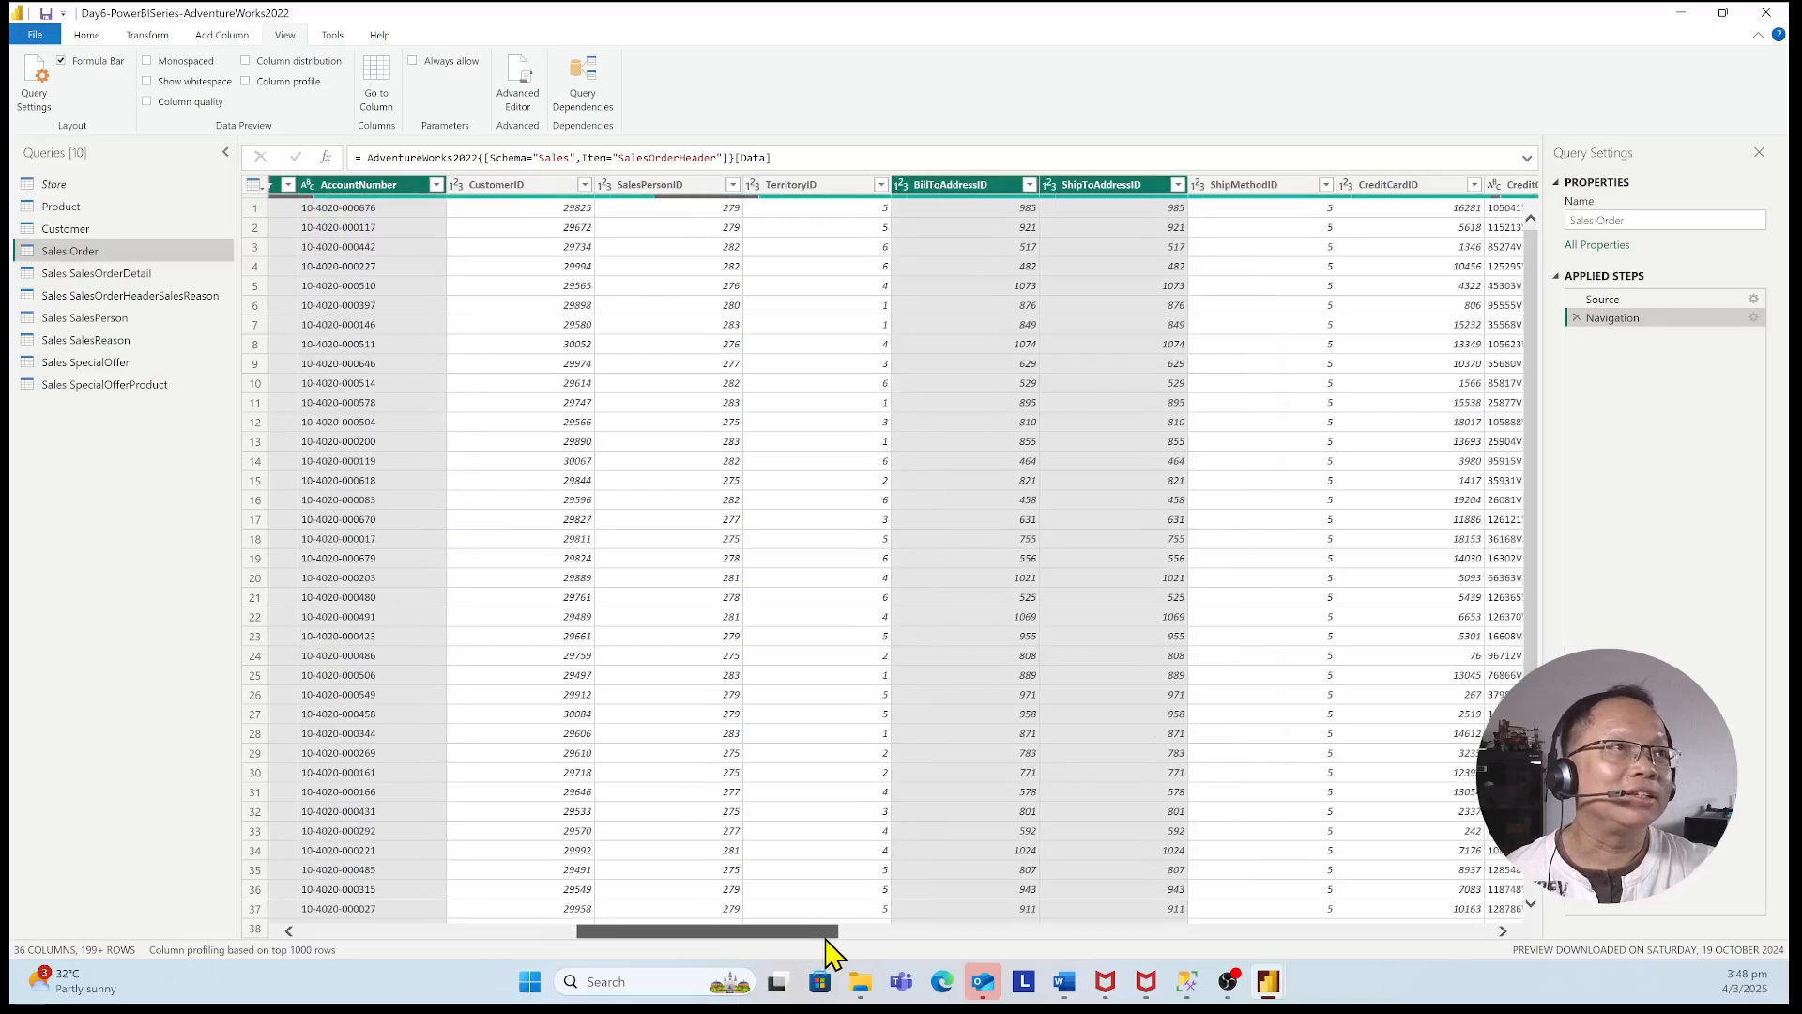
pyautogui.keyDown('ctrl'); pyautogui.click(1274, 188); pyautogui.keyUp('ctrl')
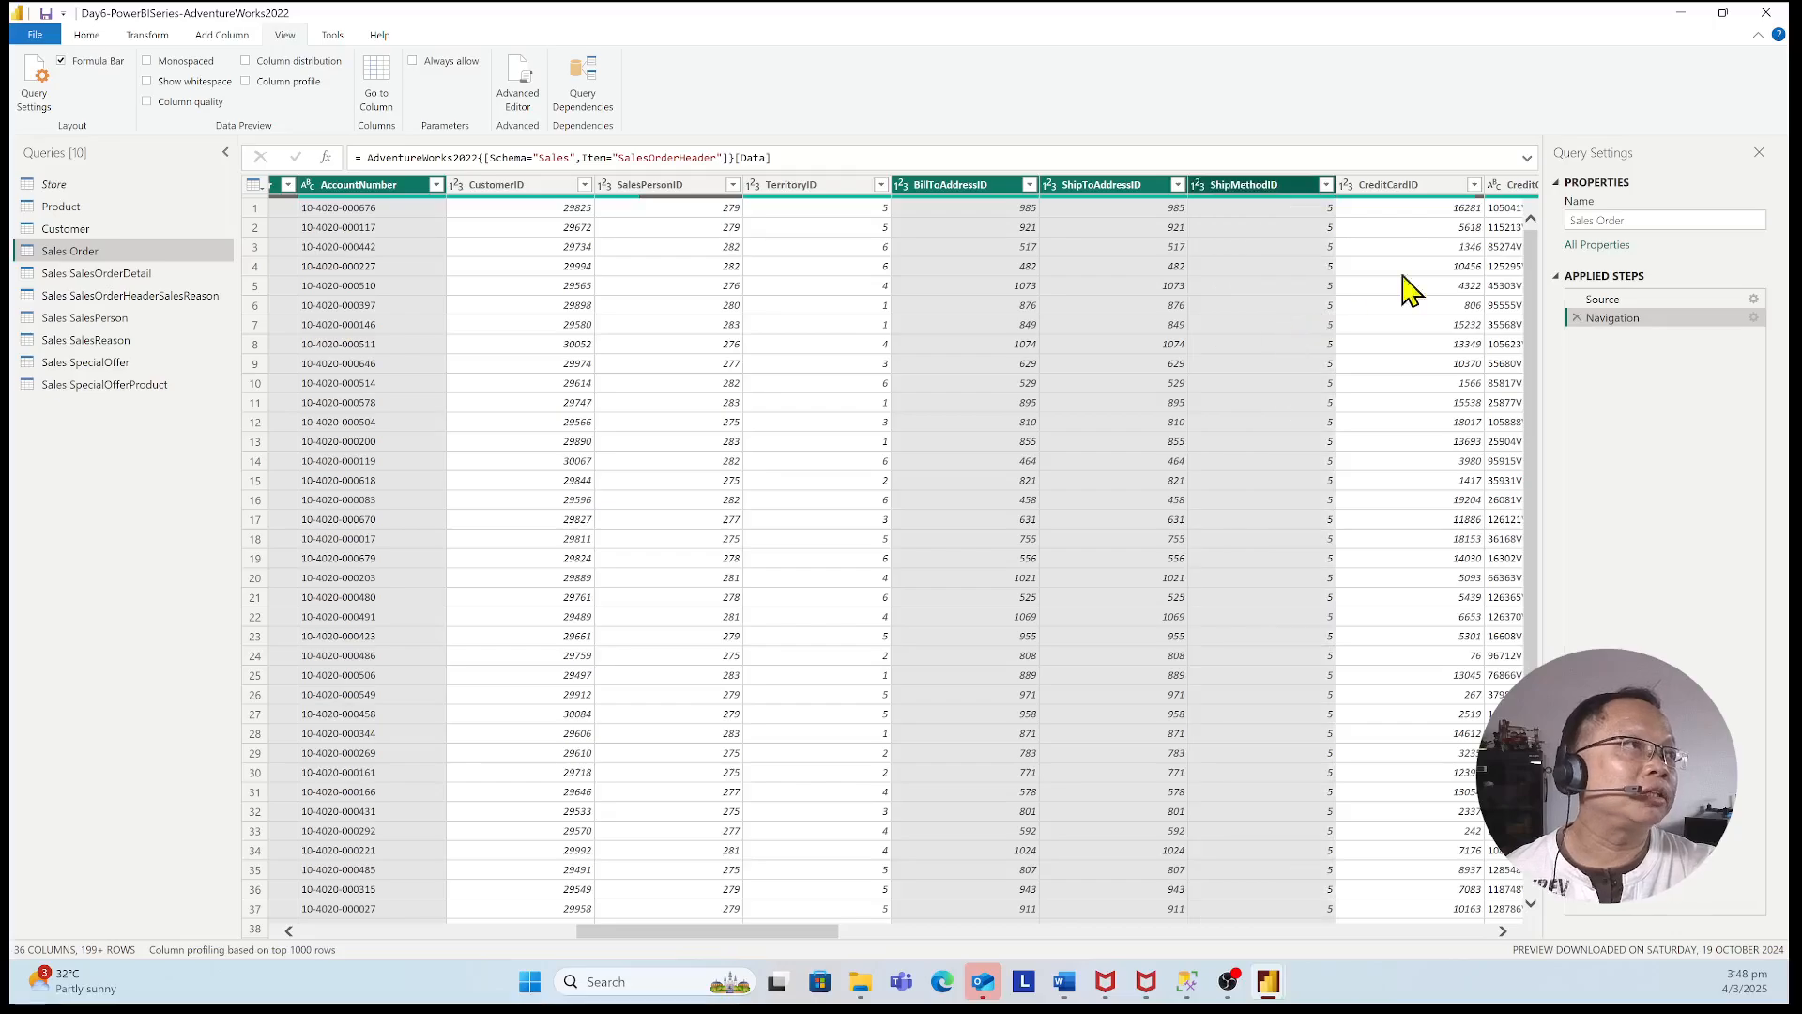
pyautogui.keyDown('ctrl'); pyautogui.click(1417, 188); pyautogui.keyUp('ctrl')
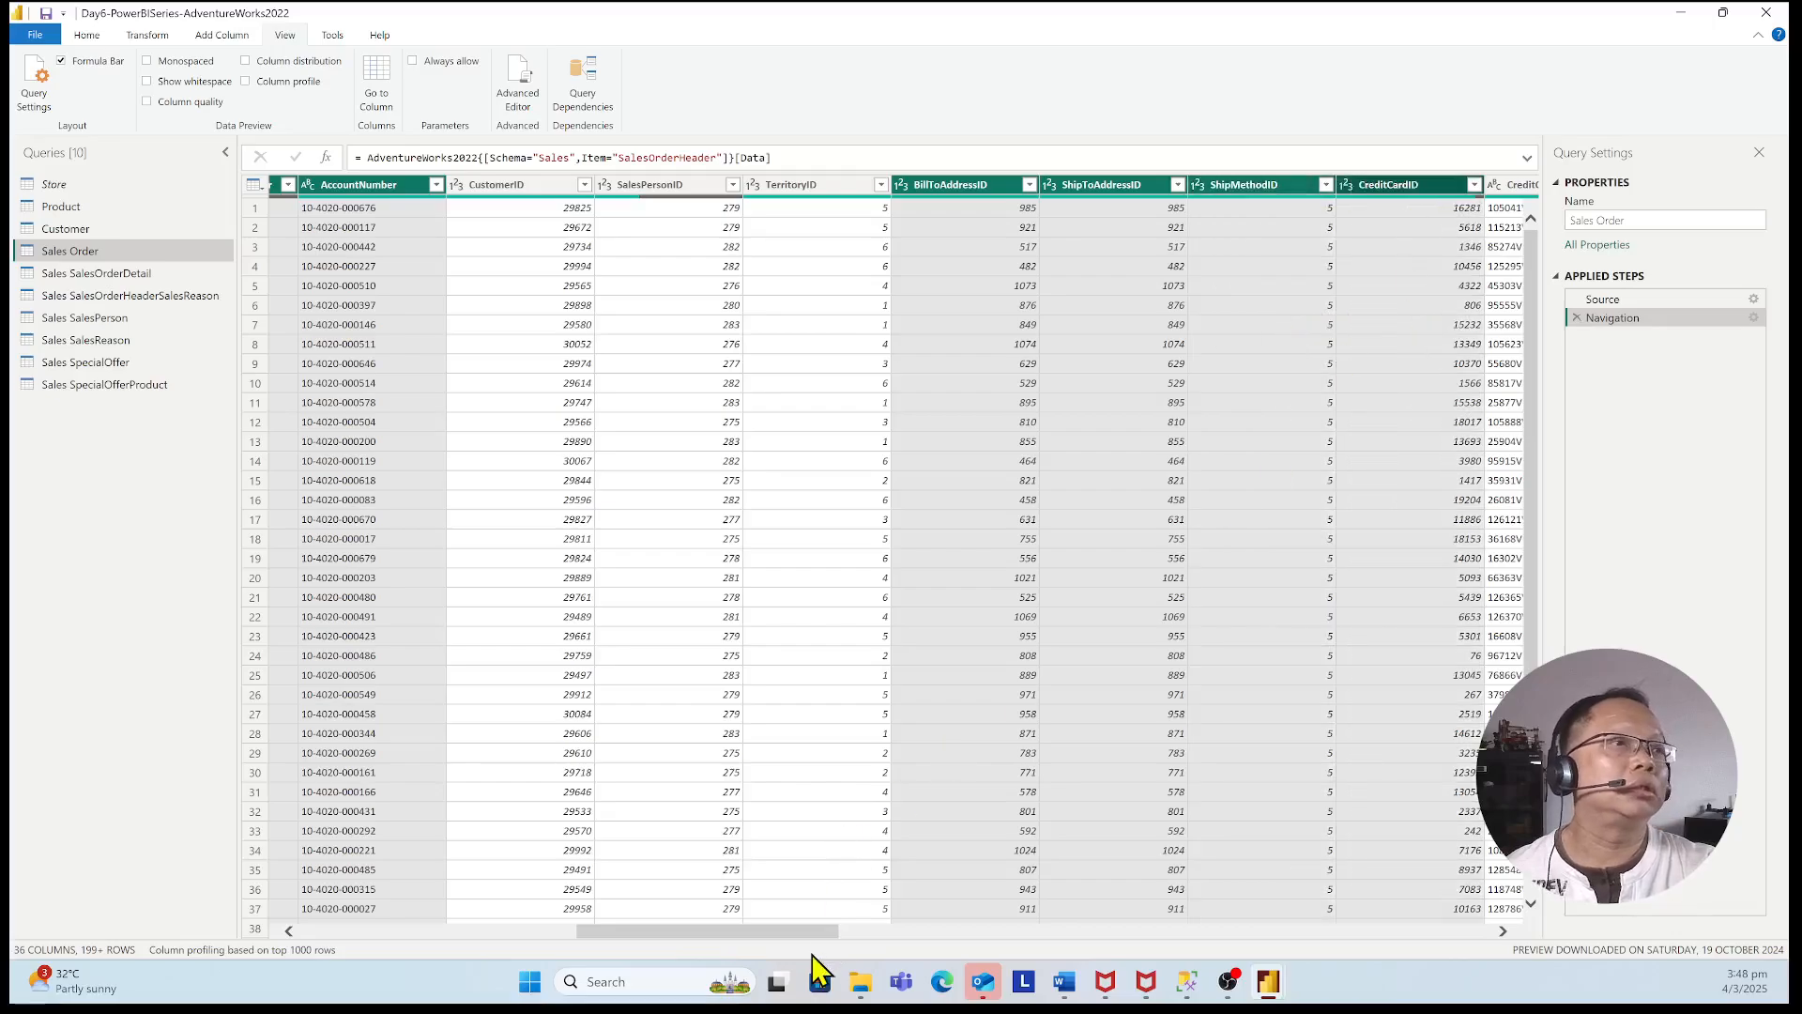
pyautogui.moveTo(786, 932); pyautogui.dragTo(931, 942)
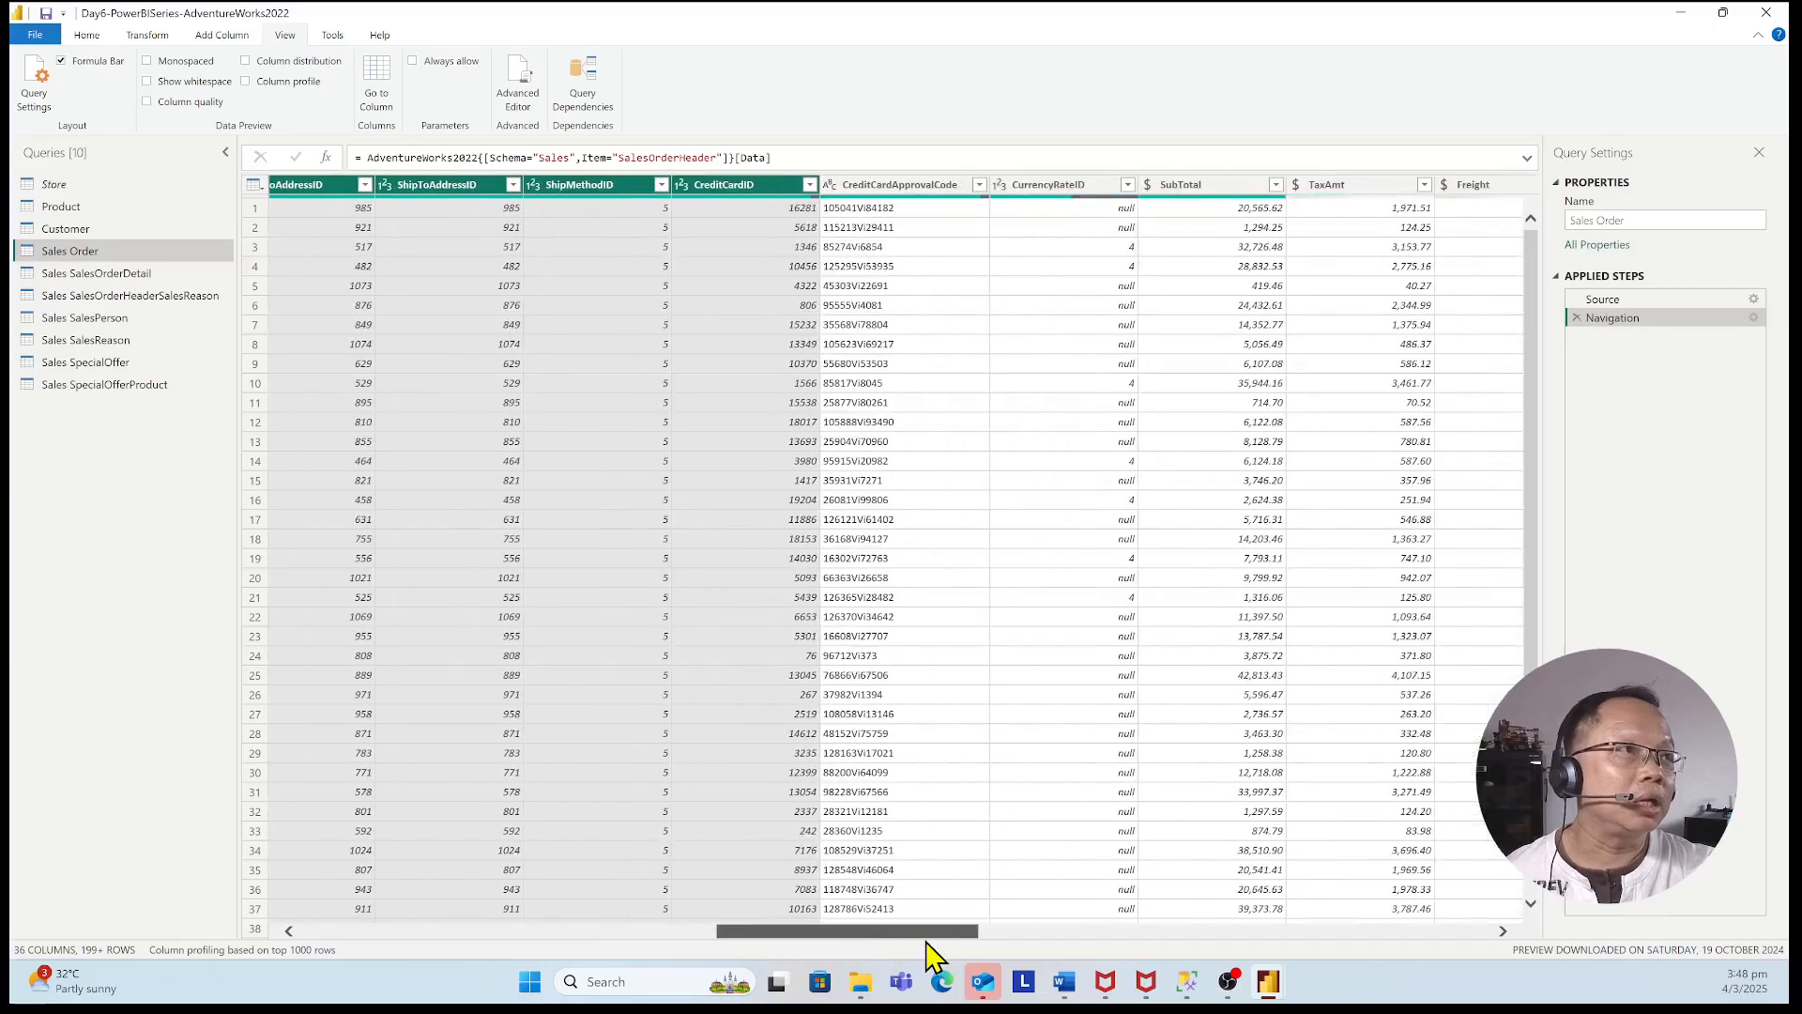
pyautogui.keyDown('shift'); pyautogui.click(889, 186); pyautogui.keyUp('shift')
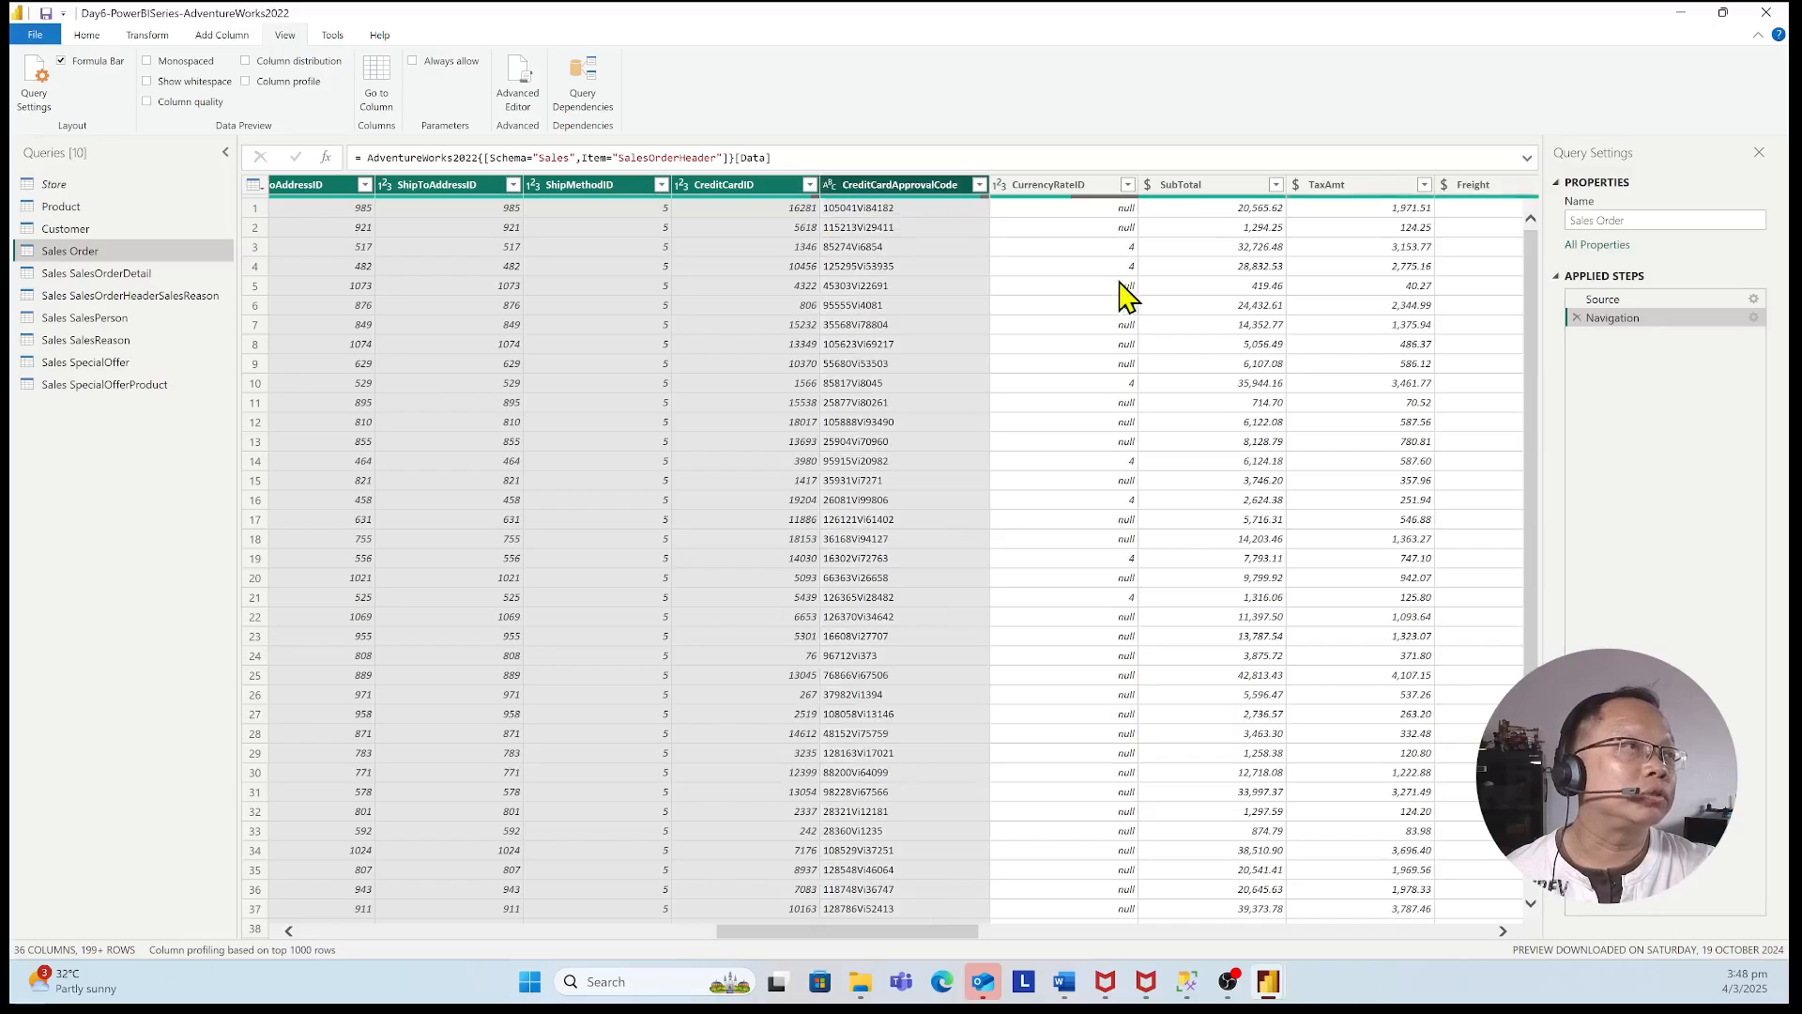
pyautogui.keyDown('shift'); pyautogui.click(1061, 187); pyautogui.keyUp('shift')
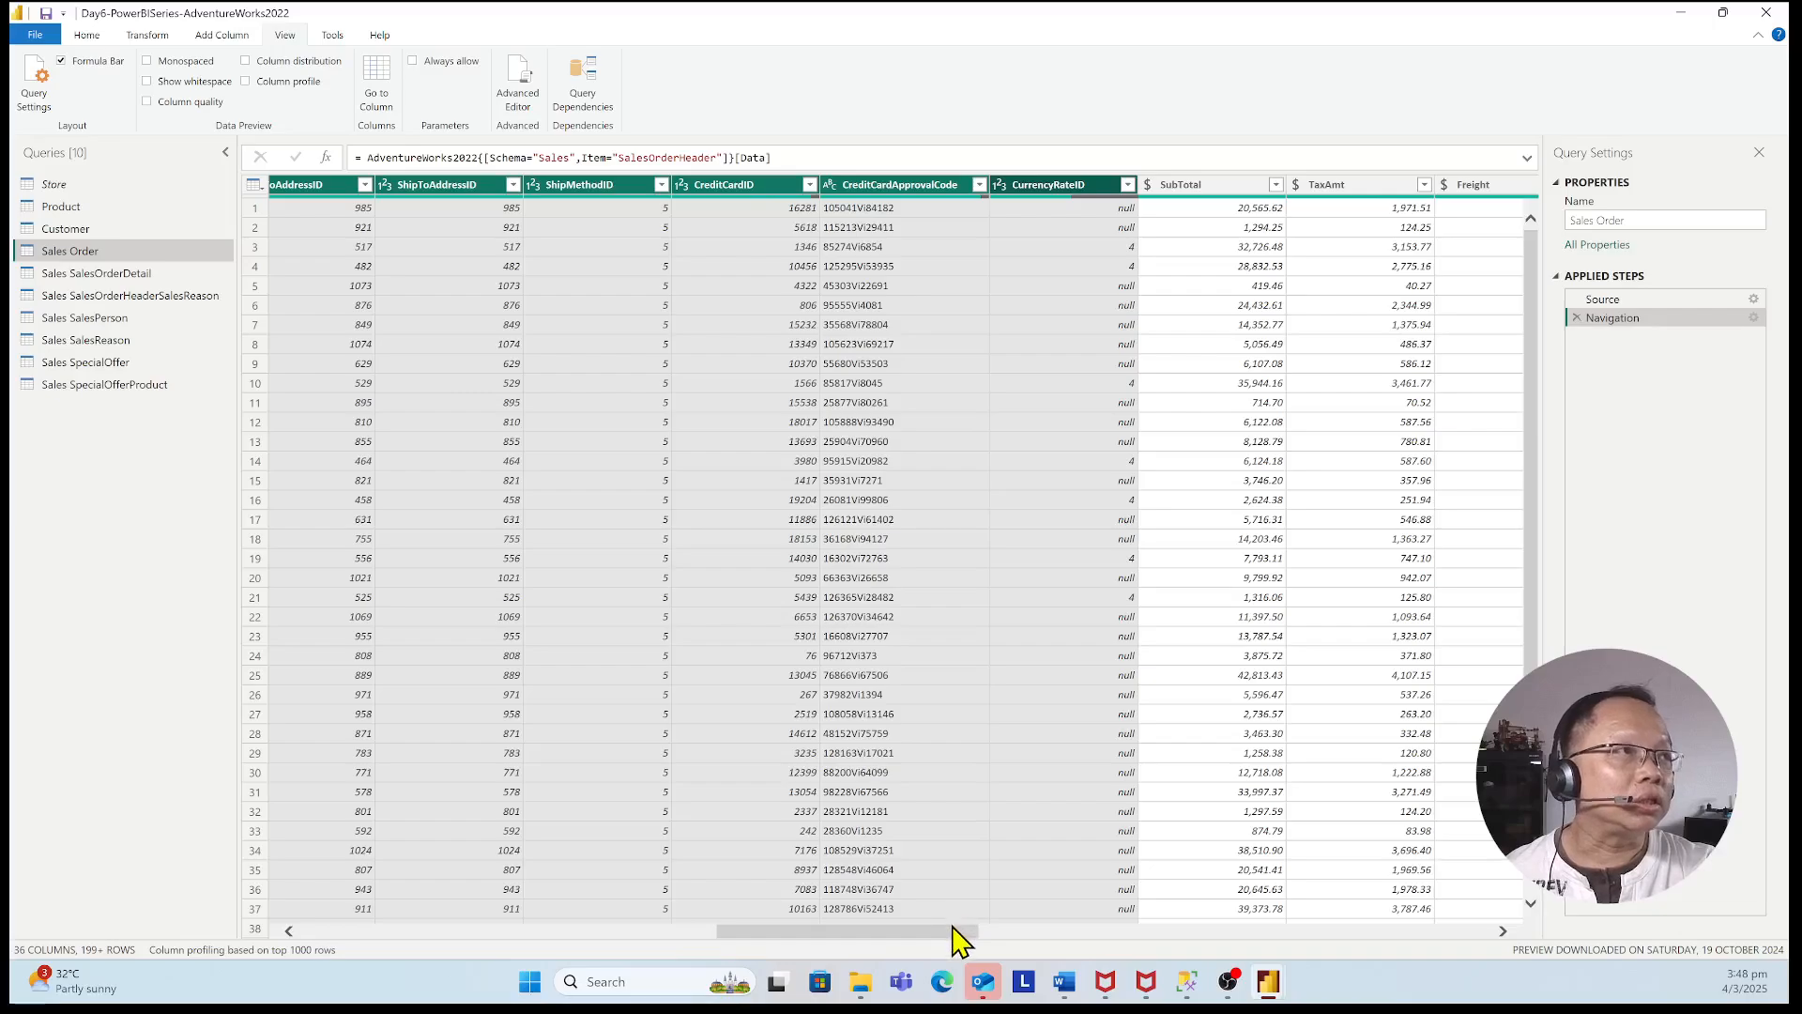
# - Extend the column selection with Comment, rowguid, ModifiedDate and Person.Address(BillToAddressID)
pyautogui.moveTo(954, 929); pyautogui.dragTo(1084, 942)
pyautogui.click(1192, 190)
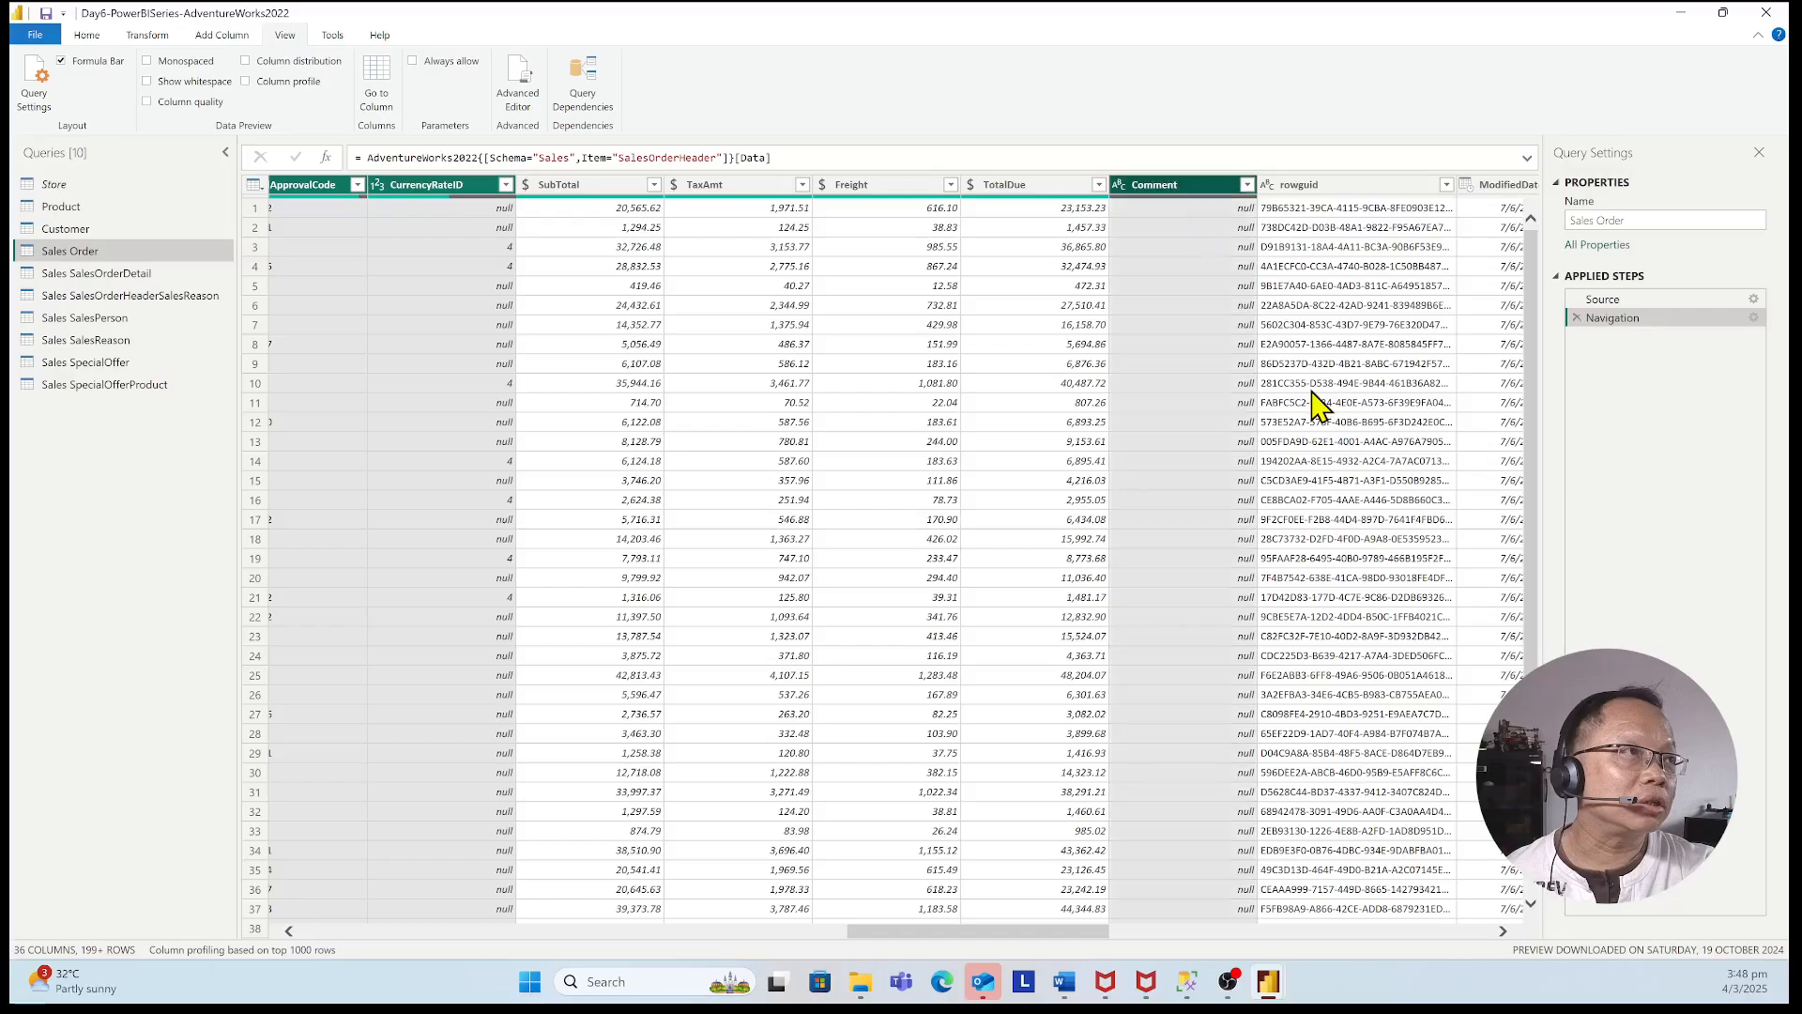
pyautogui.keyDown('ctrl'); pyautogui.click(1333, 189); pyautogui.keyUp('ctrl')
pyautogui.moveTo(1089, 931); pyautogui.dragTo(1169, 936)
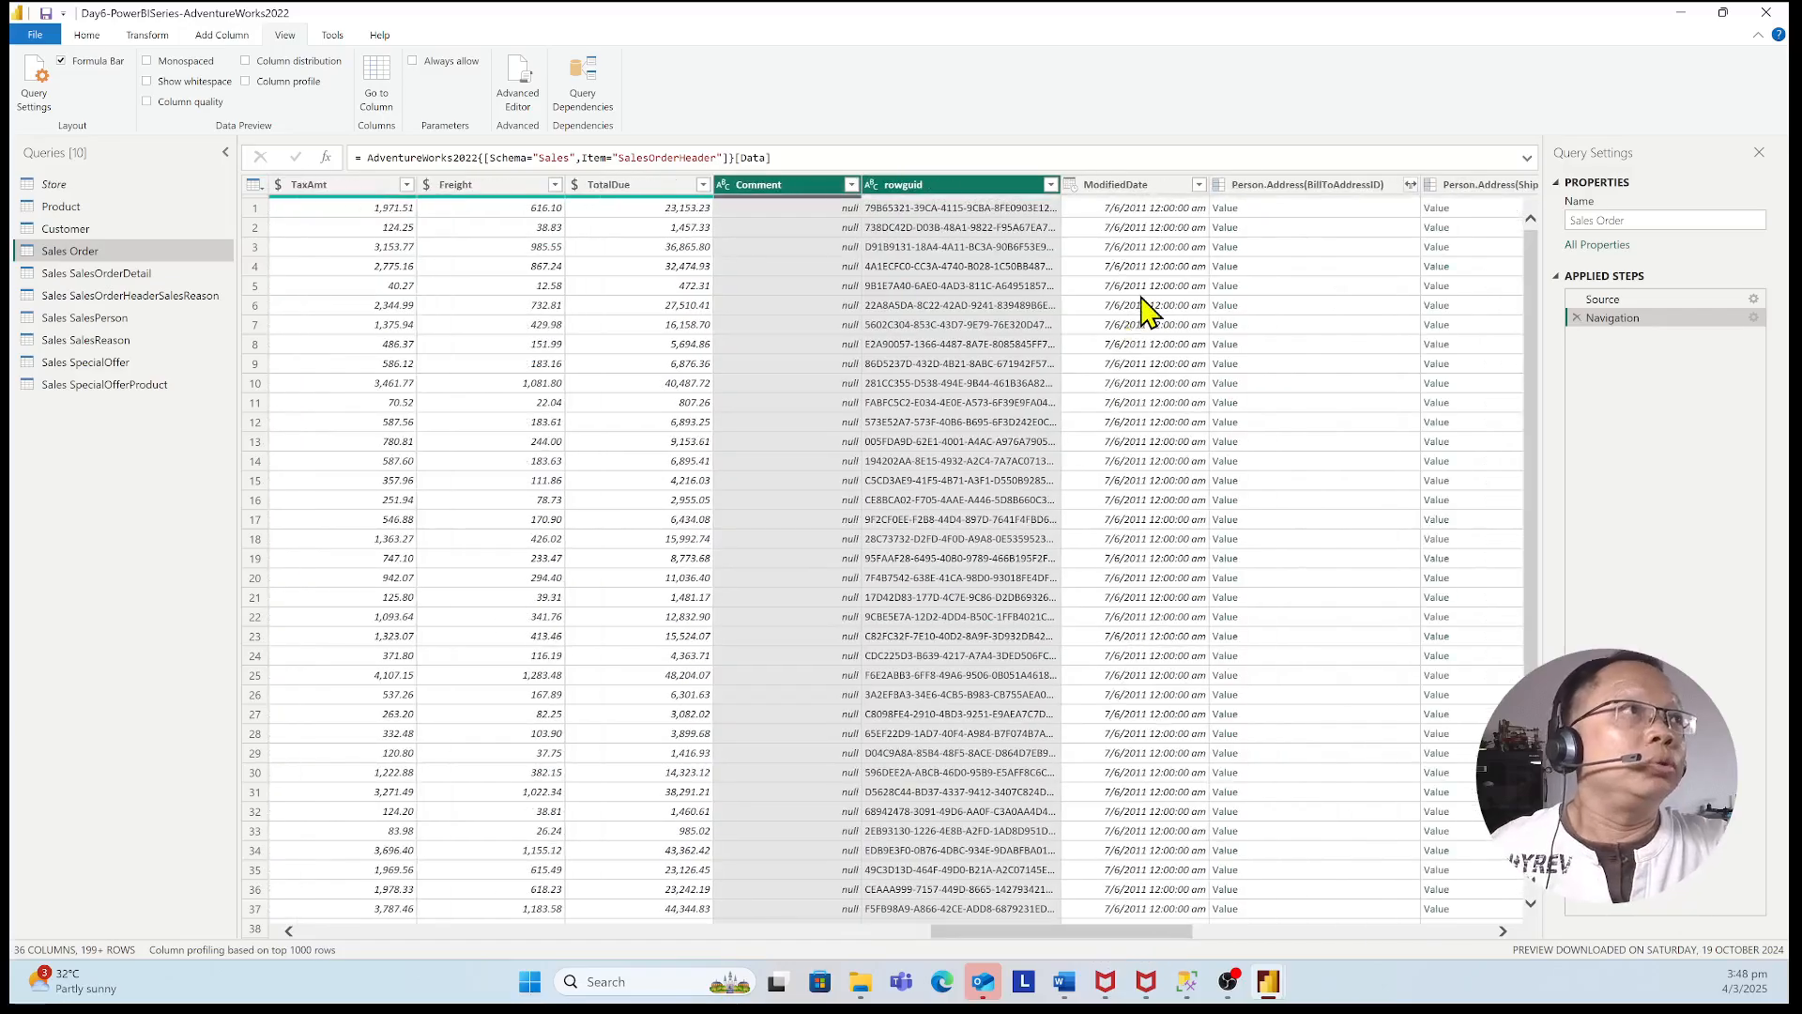
pyautogui.keyDown('ctrl'); pyautogui.click(1144, 188); pyautogui.keyUp('ctrl')
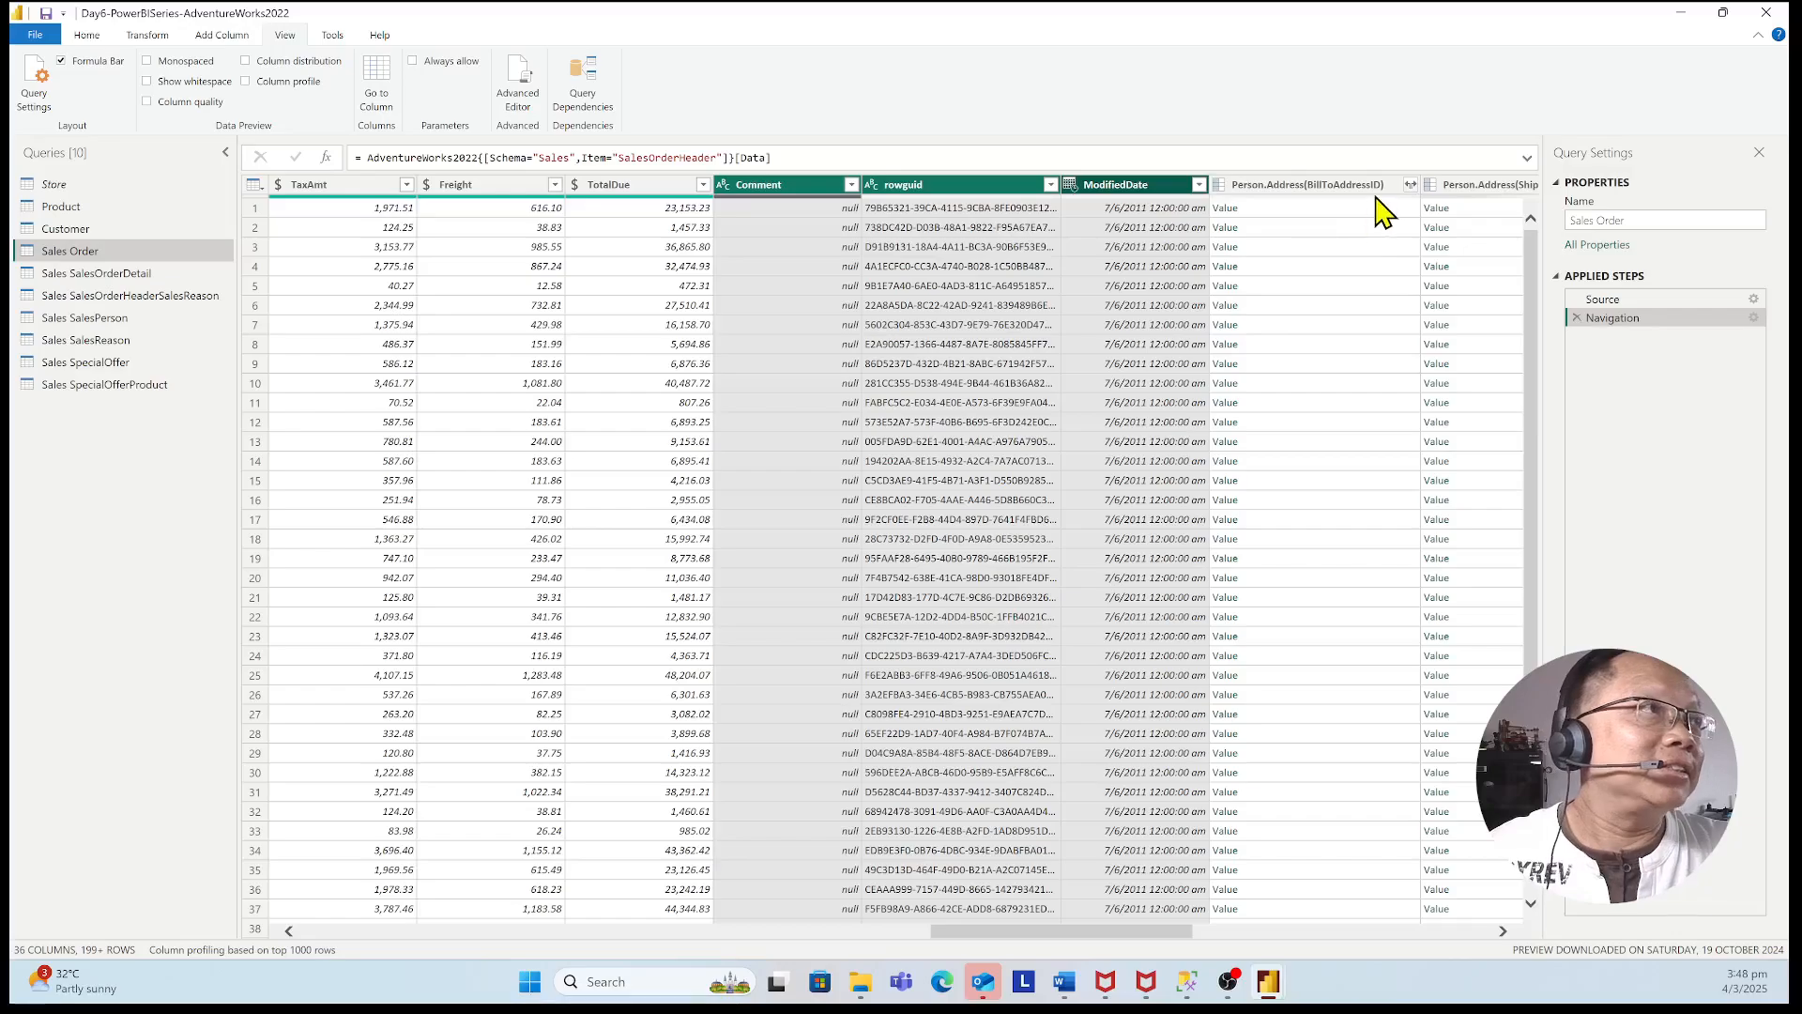
pyautogui.keyDown('ctrl'); pyautogui.click(1344, 192); pyautogui.keyUp('ctrl')
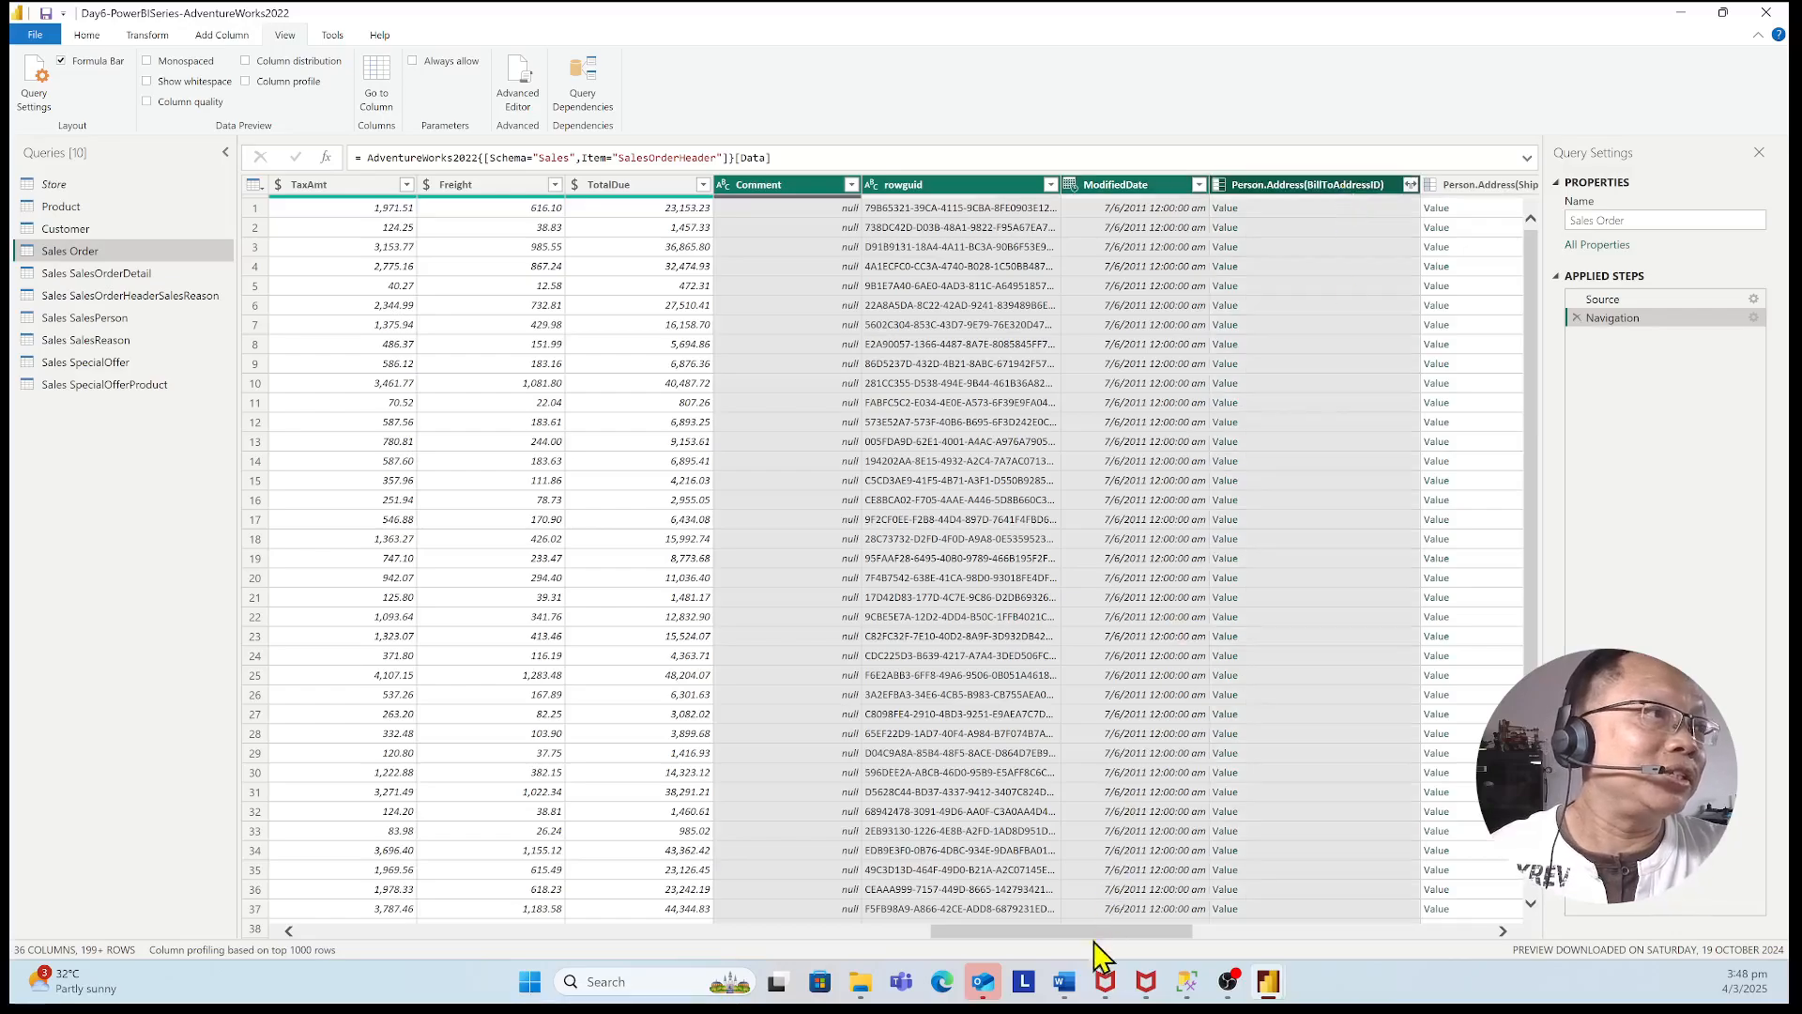
# - Include the related columns Person.Address(ShipToAddressID), Purchasing.ShipMethod and Sales.CreditCard in the column selection
pyautogui.moveTo(1093, 932); pyautogui.dragTo(1251, 981)
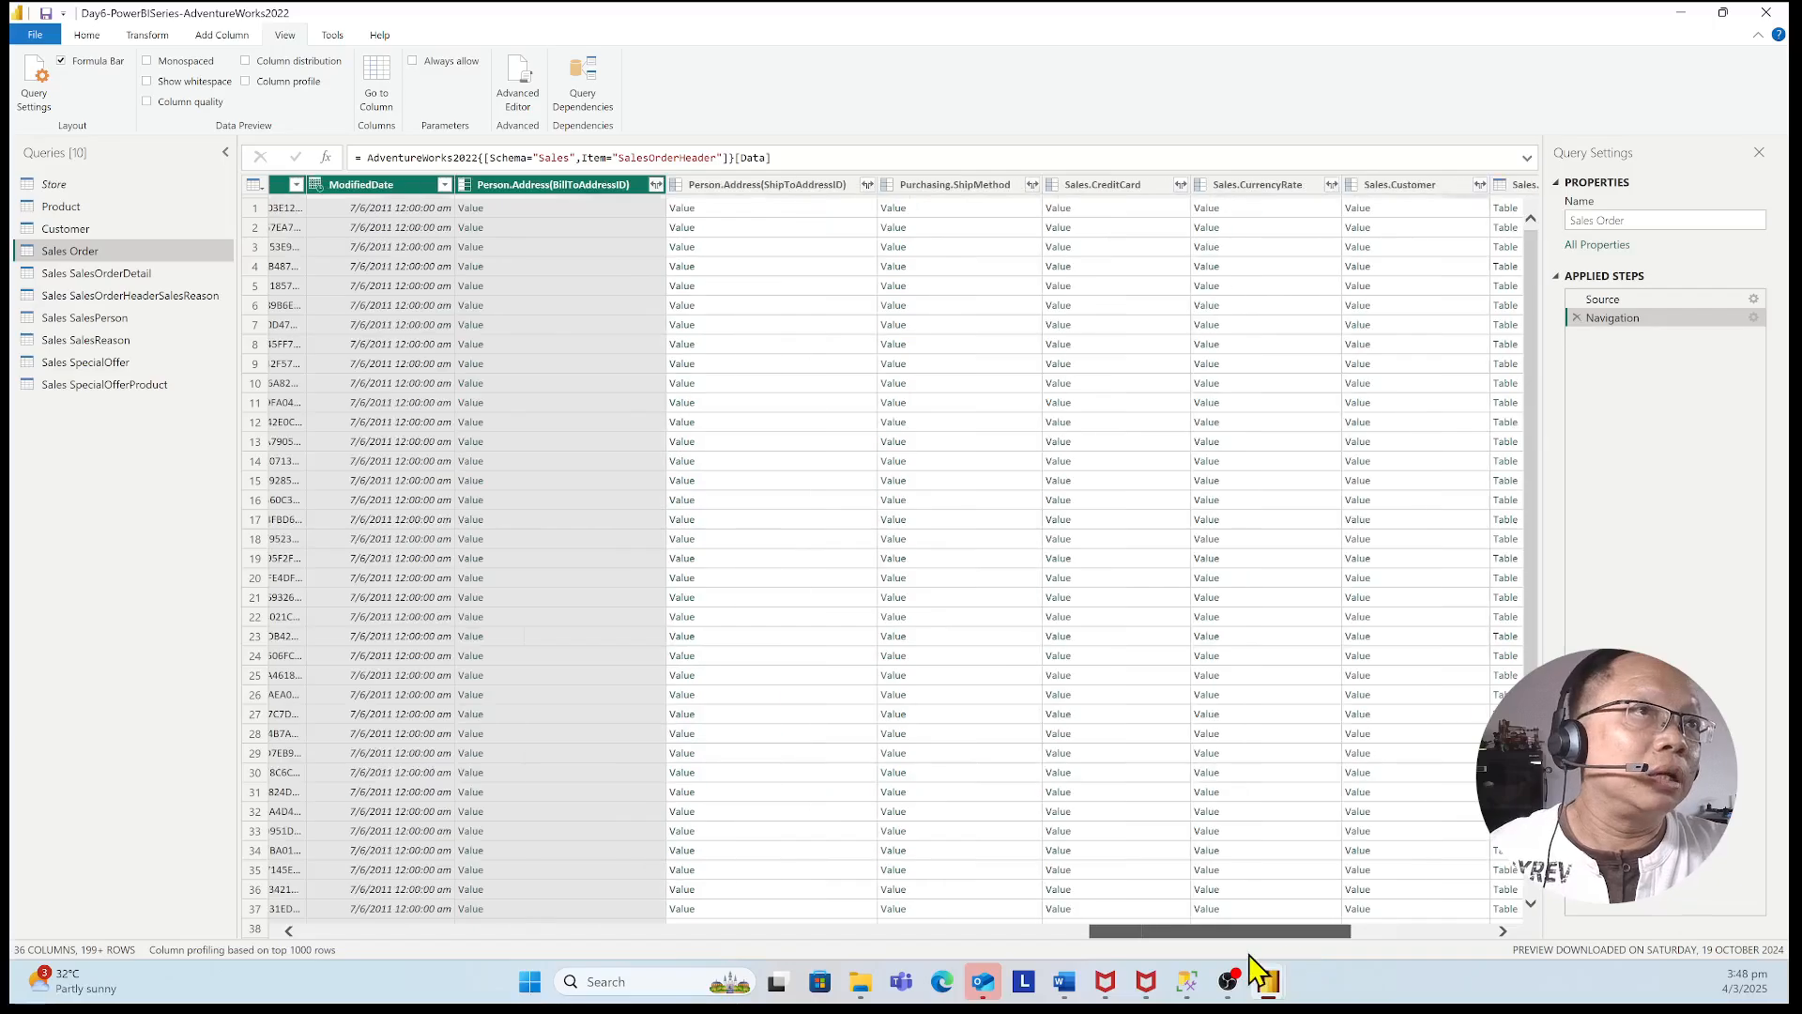
pyautogui.keyDown('ctrl'); pyautogui.click(793, 197); pyautogui.keyUp('ctrl')
pyautogui.moveTo(793, 197); pyautogui.dragTo(909, 188)
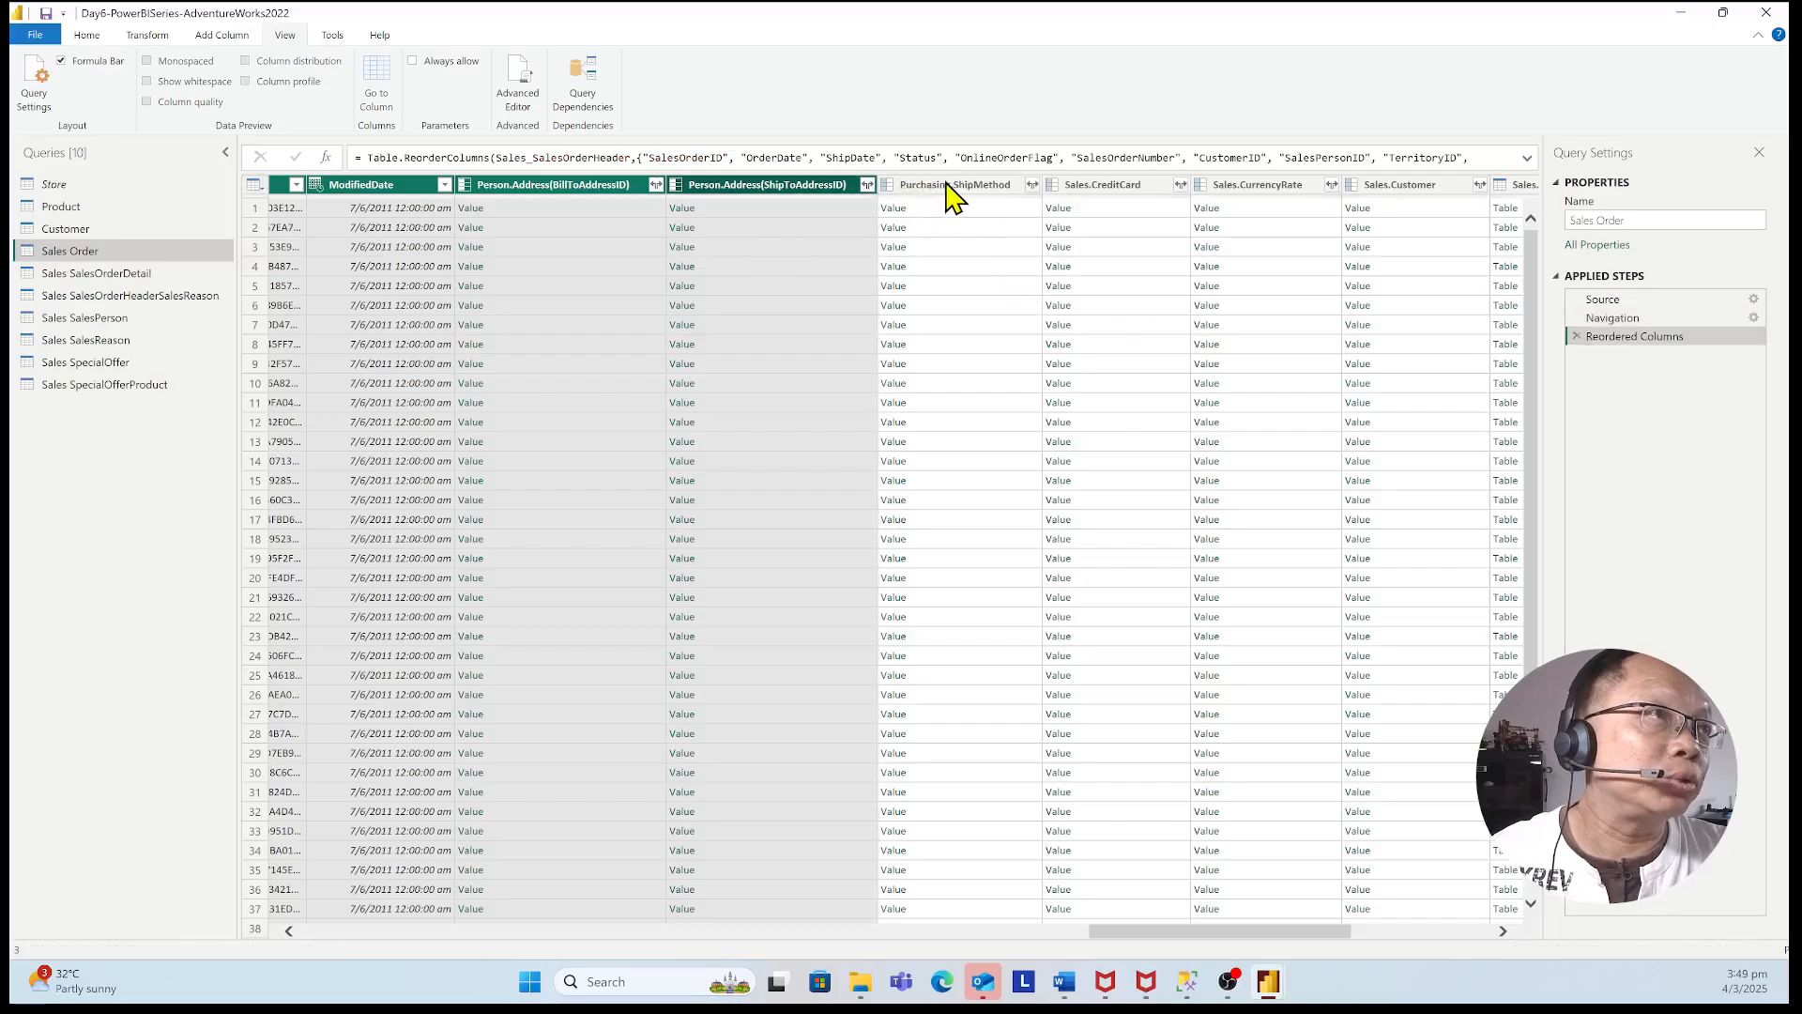
pyautogui.keyDown('ctrl'); pyautogui.click(950, 193); pyautogui.keyUp('ctrl')
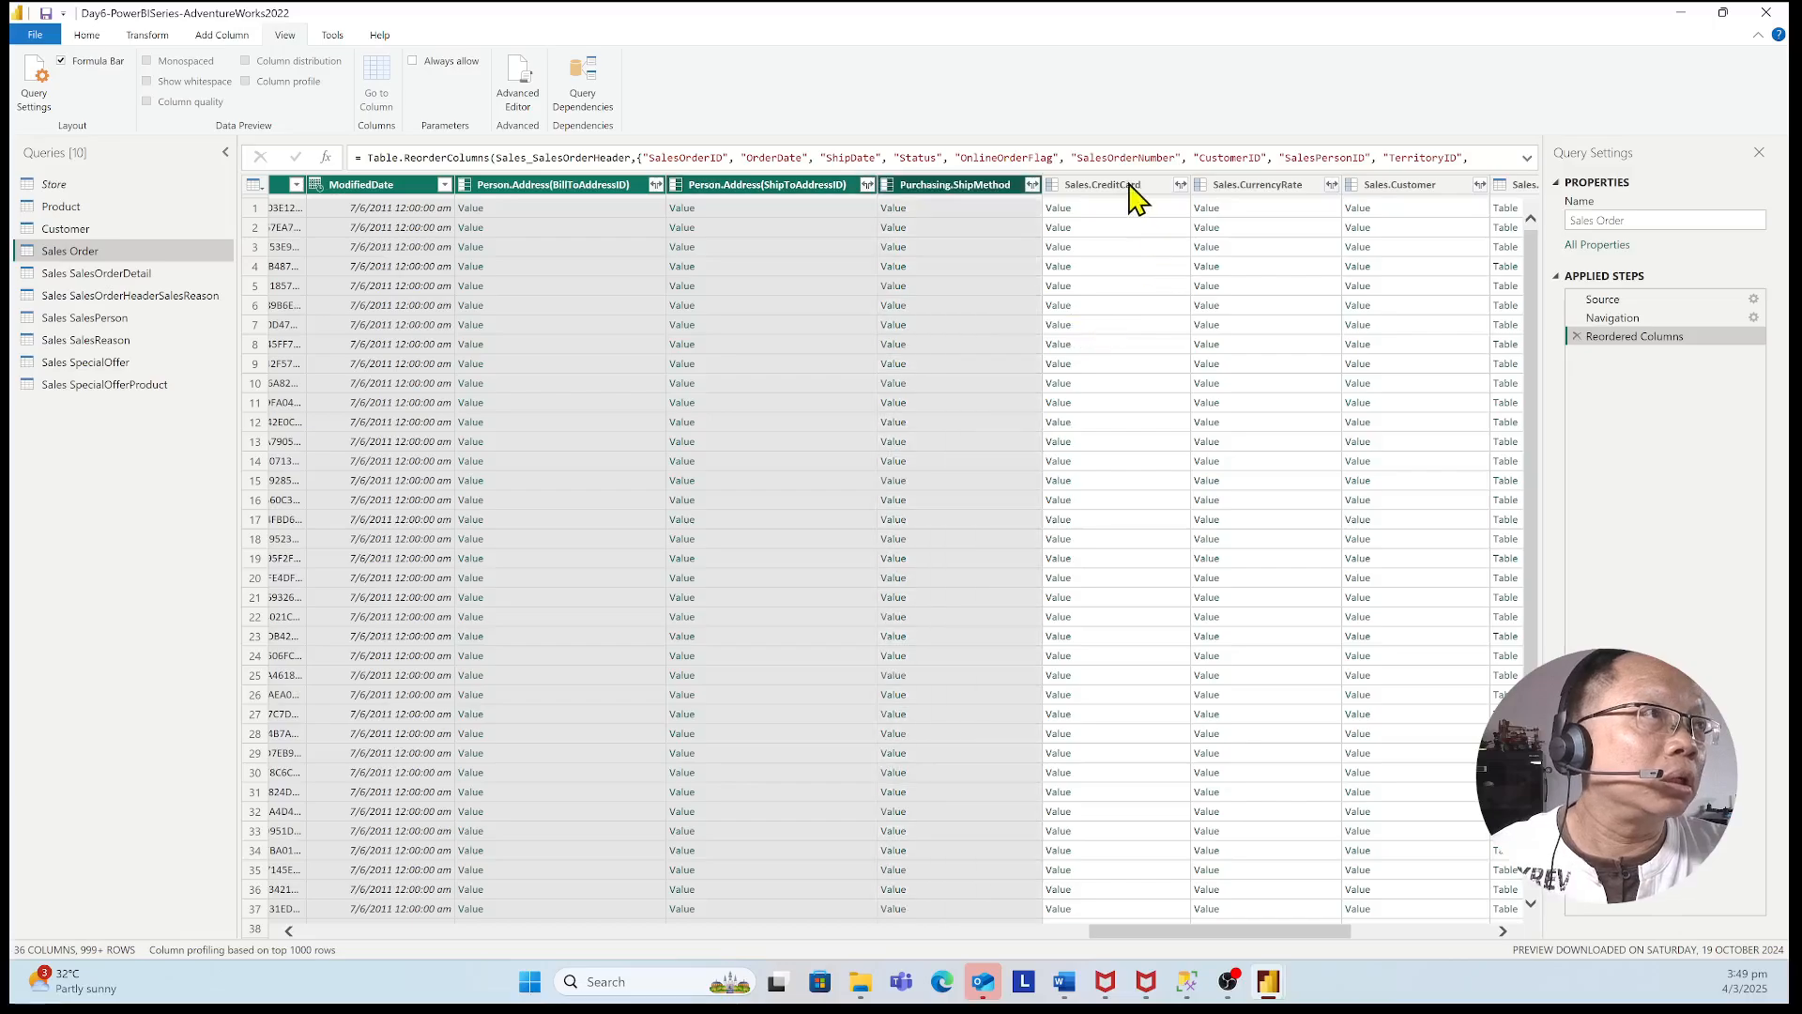
pyautogui.keyDown('ctrl'); pyautogui.click(1282, 190); pyautogui.keyUp('ctrl')
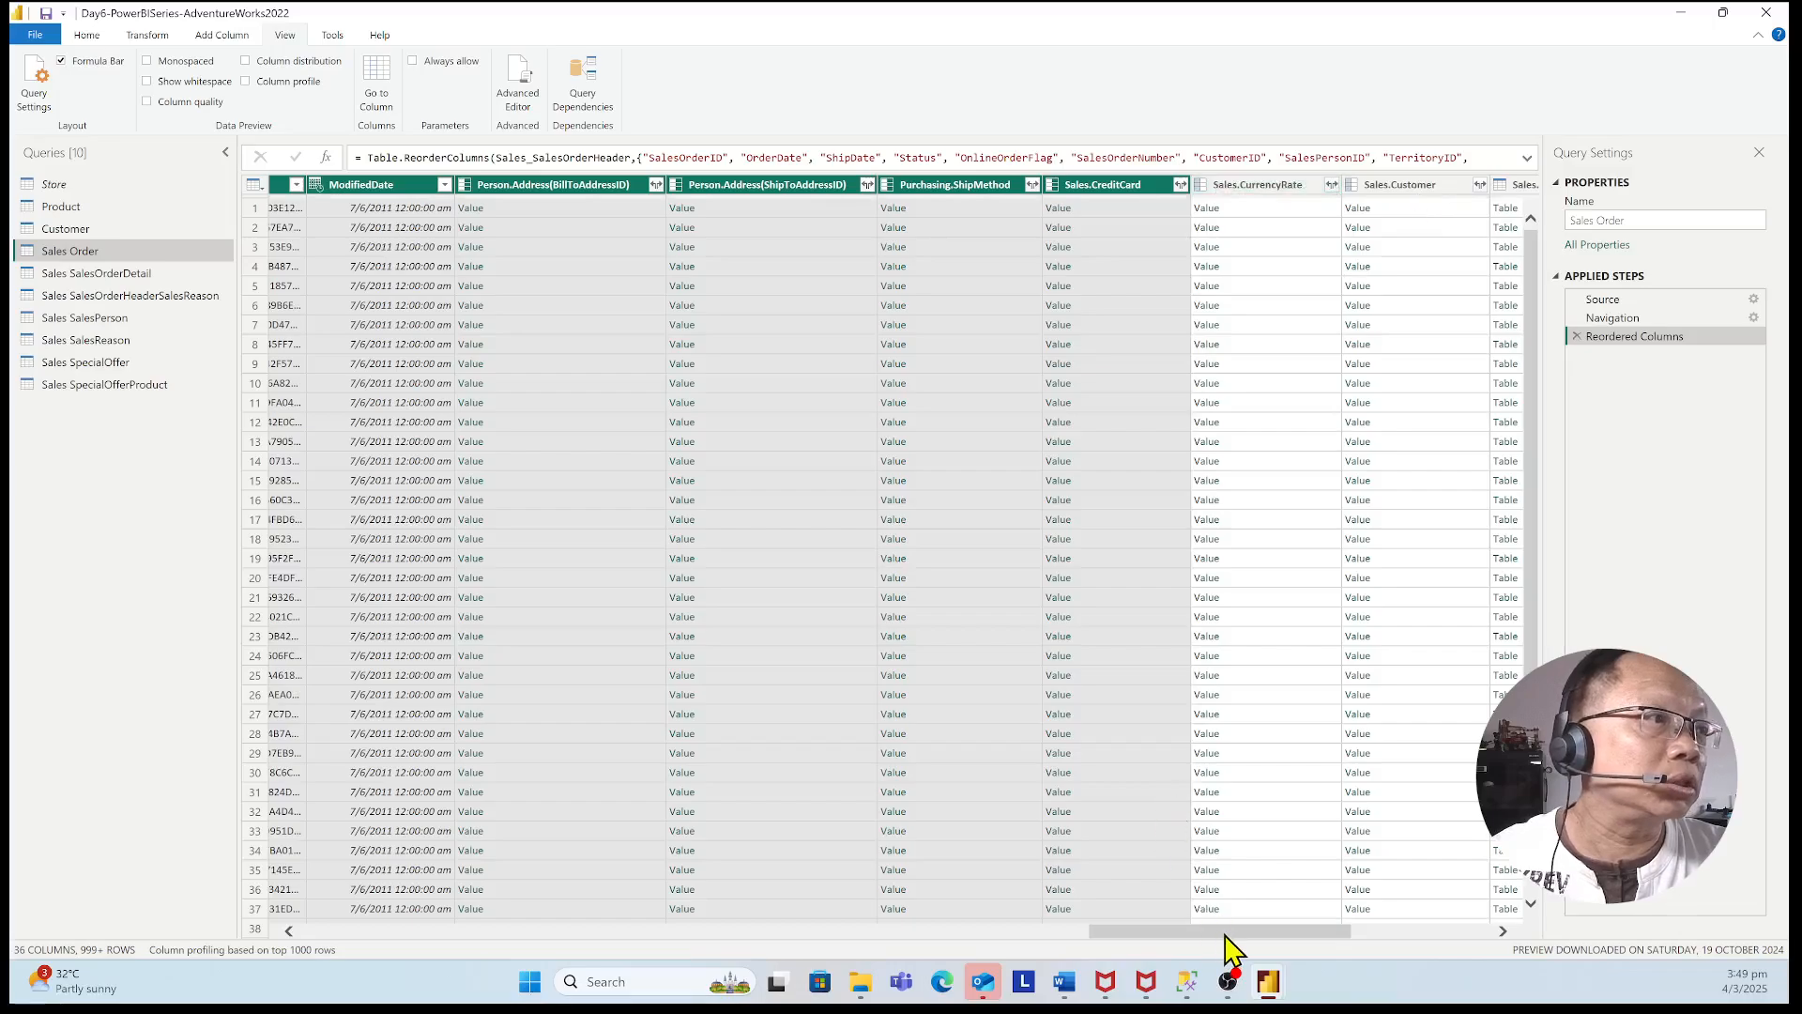
# - Add Sales.CurrencyRate, Sales.Customer, Sales.SalesOrderDetail, Sales.SalesOrderHeaderSalesReason, Sales.SalesPerson and Sales.SalesTerritory to the column selection
pyautogui.moveTo(1224, 934); pyautogui.dragTo(1315, 936)
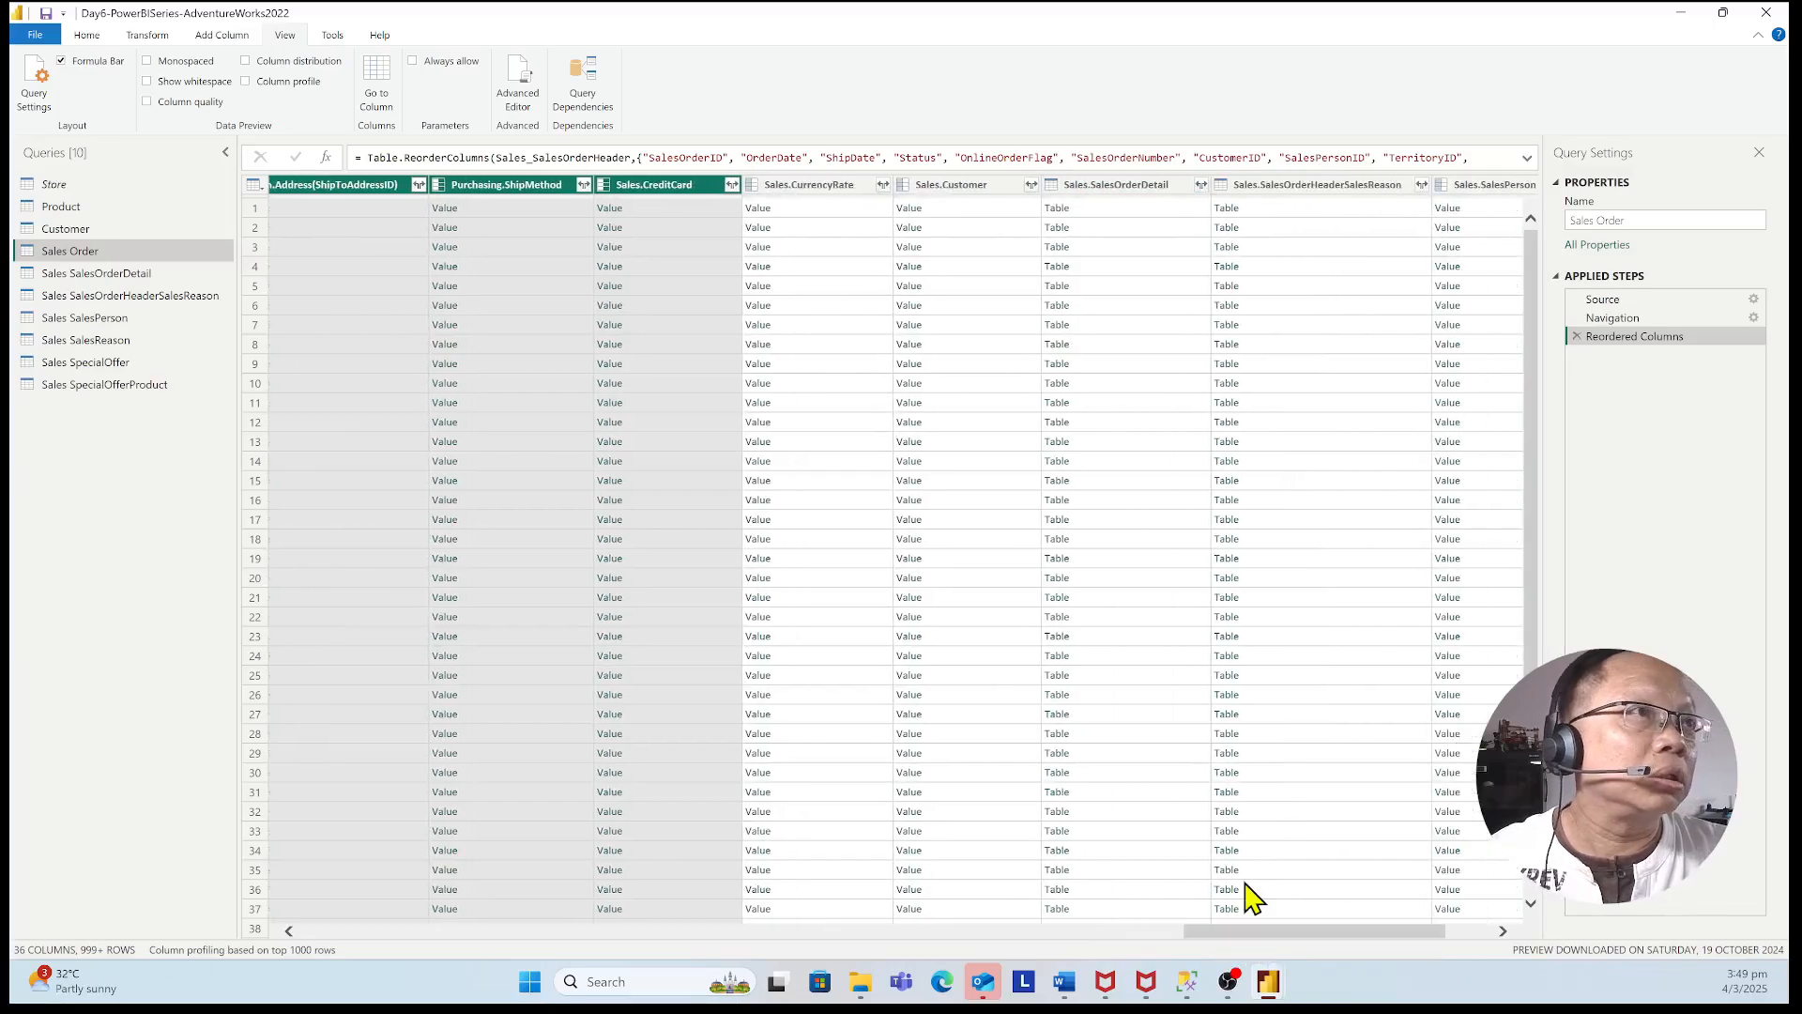
pyautogui.keyDown('ctrl'); pyautogui.click(838, 187); pyautogui.keyUp('ctrl')
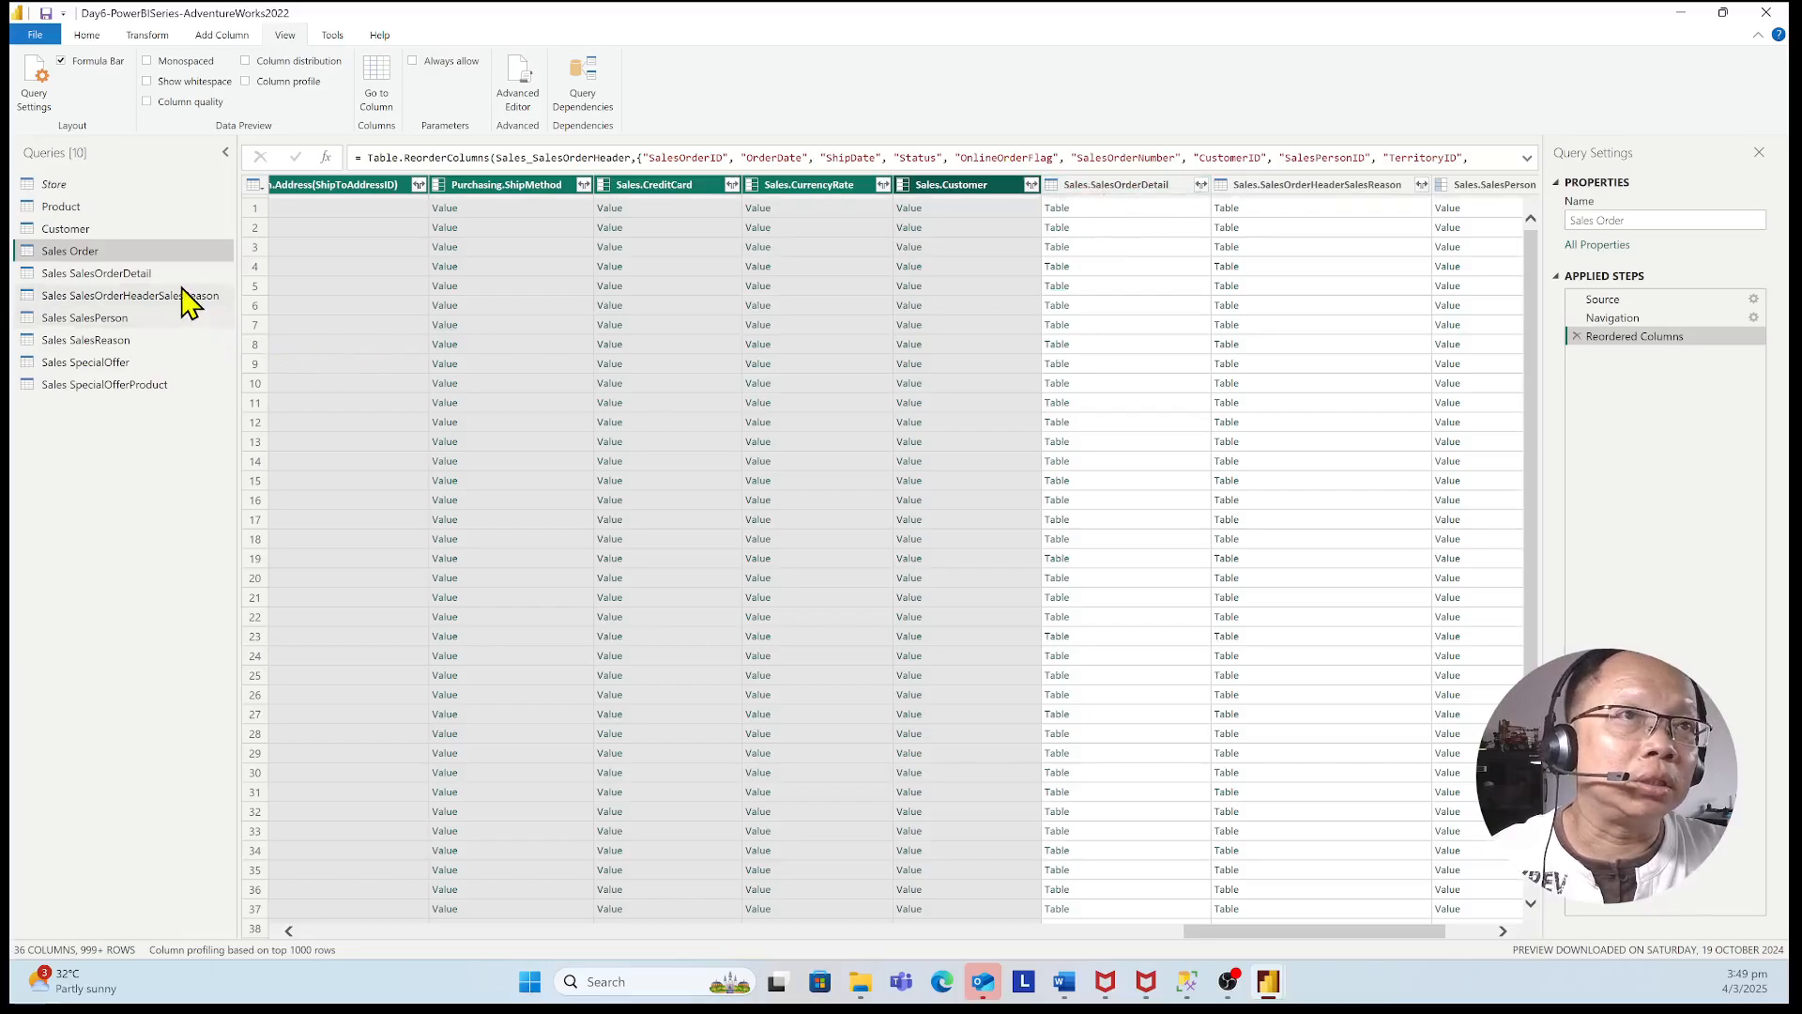
pyautogui.keyDown('shift'); pyautogui.click(1114, 188); pyautogui.keyUp('shift')
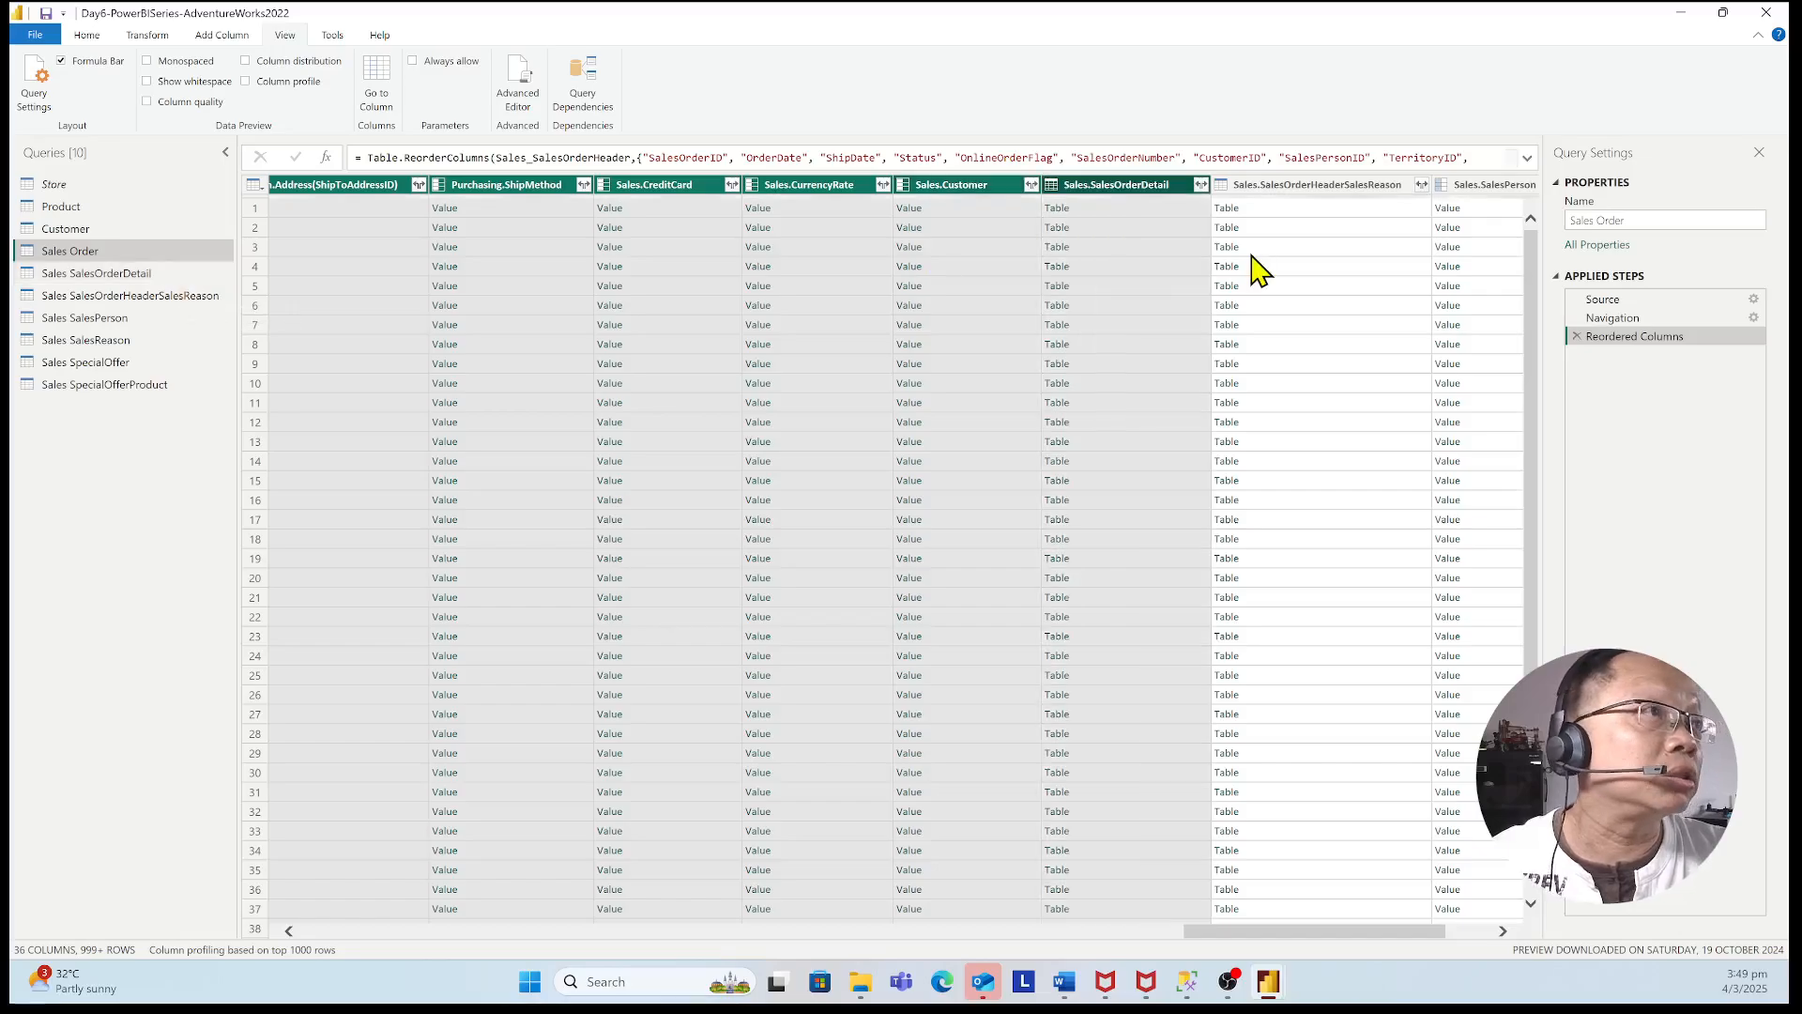
pyautogui.keyDown('shift'); pyautogui.click(1327, 185); pyautogui.keyUp('shift')
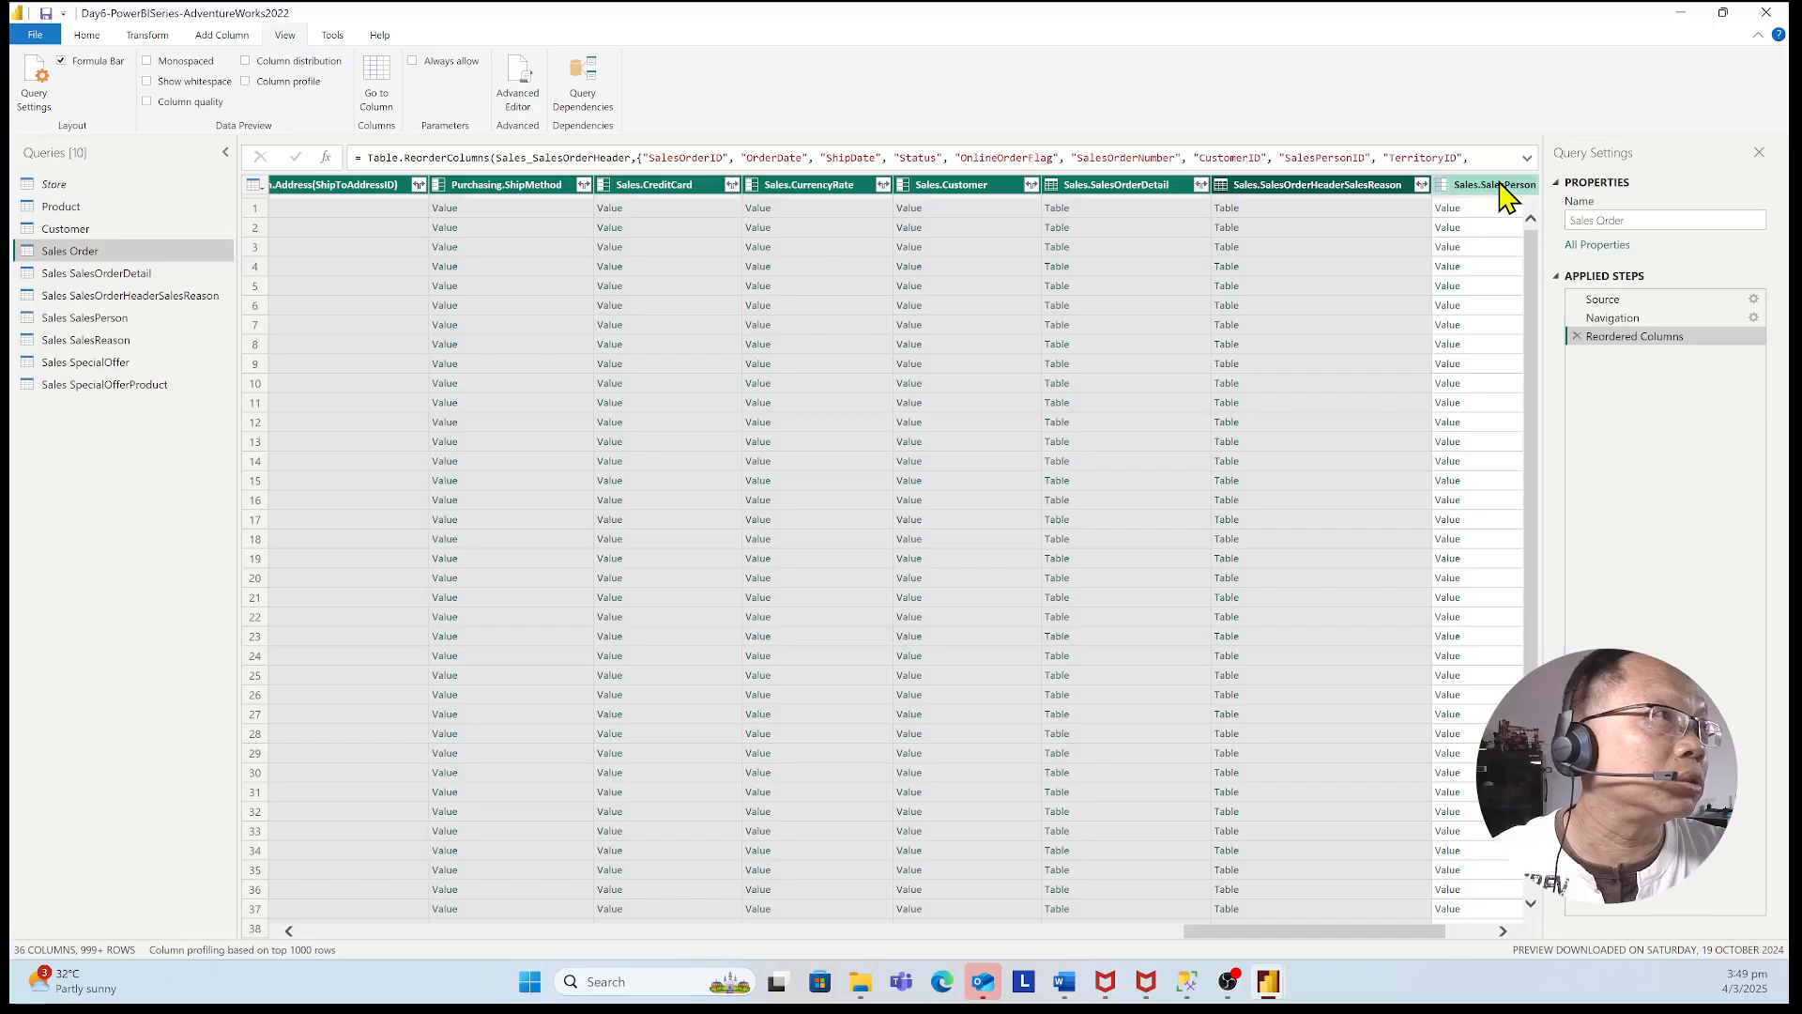
pyautogui.keyDown('shift'); pyautogui.click(1500, 184); pyautogui.keyUp('shift')
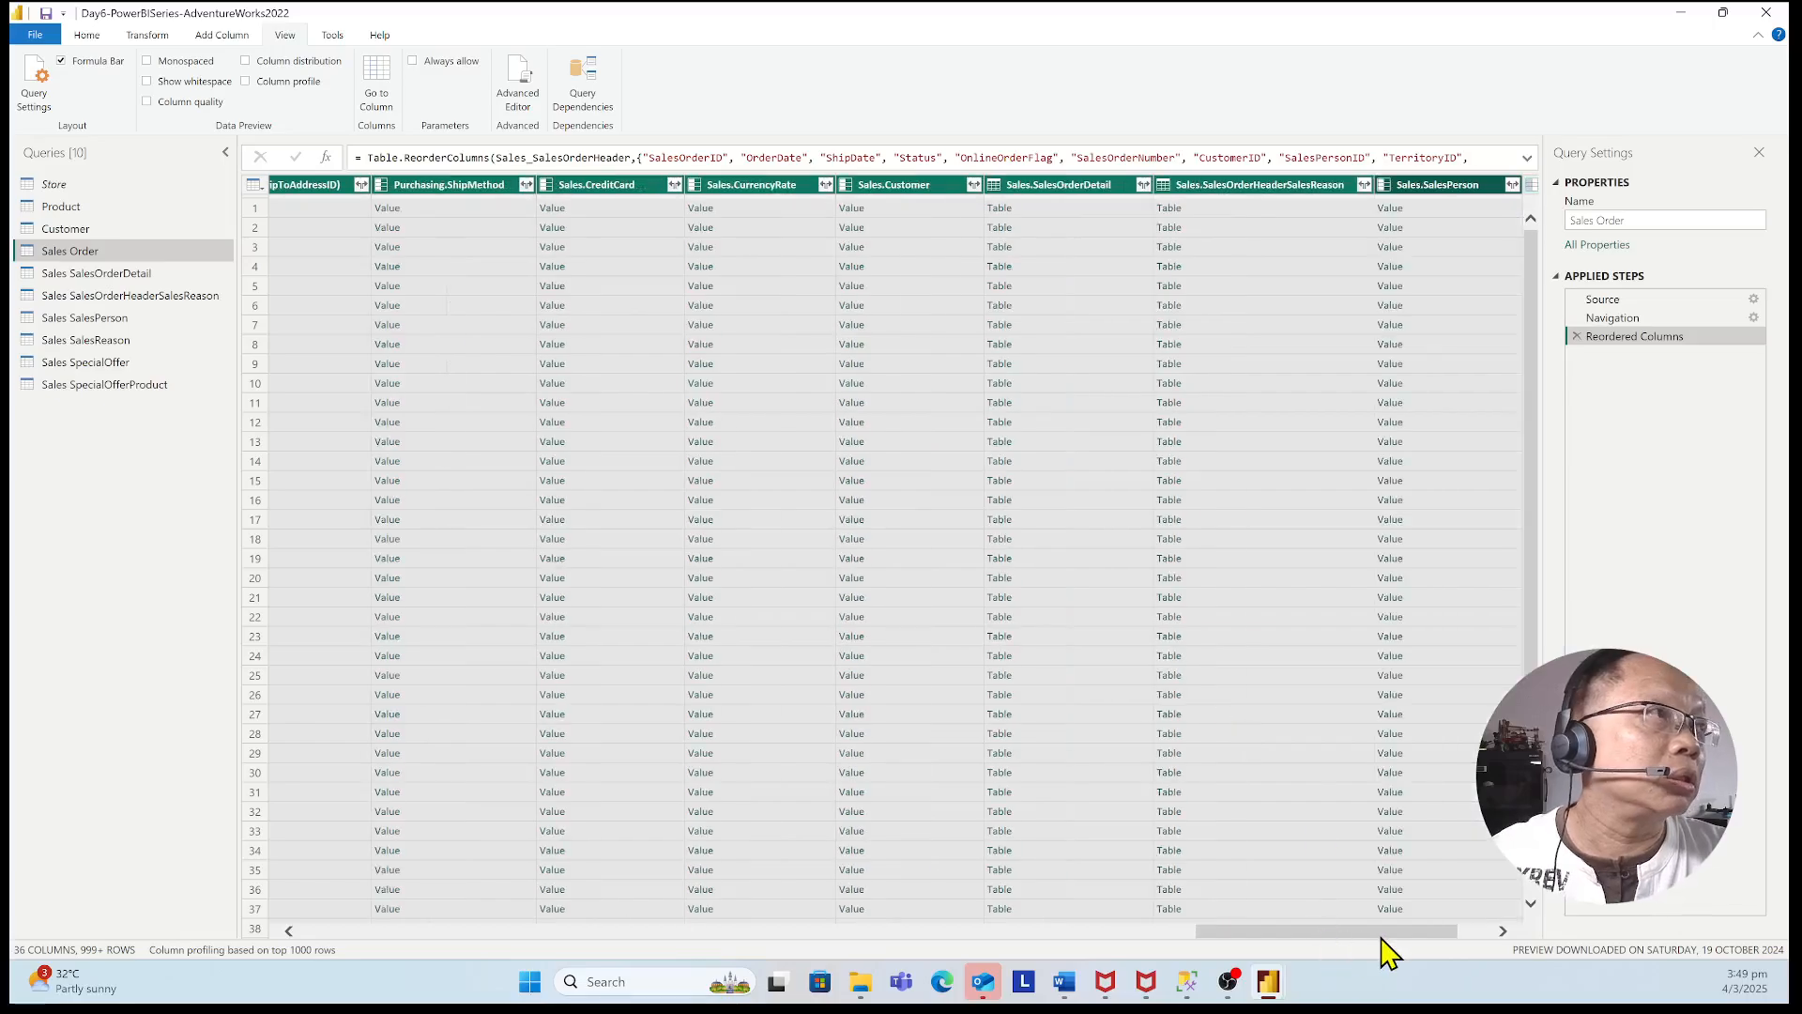
pyautogui.moveTo(1398, 934); pyautogui.dragTo(1432, 936)
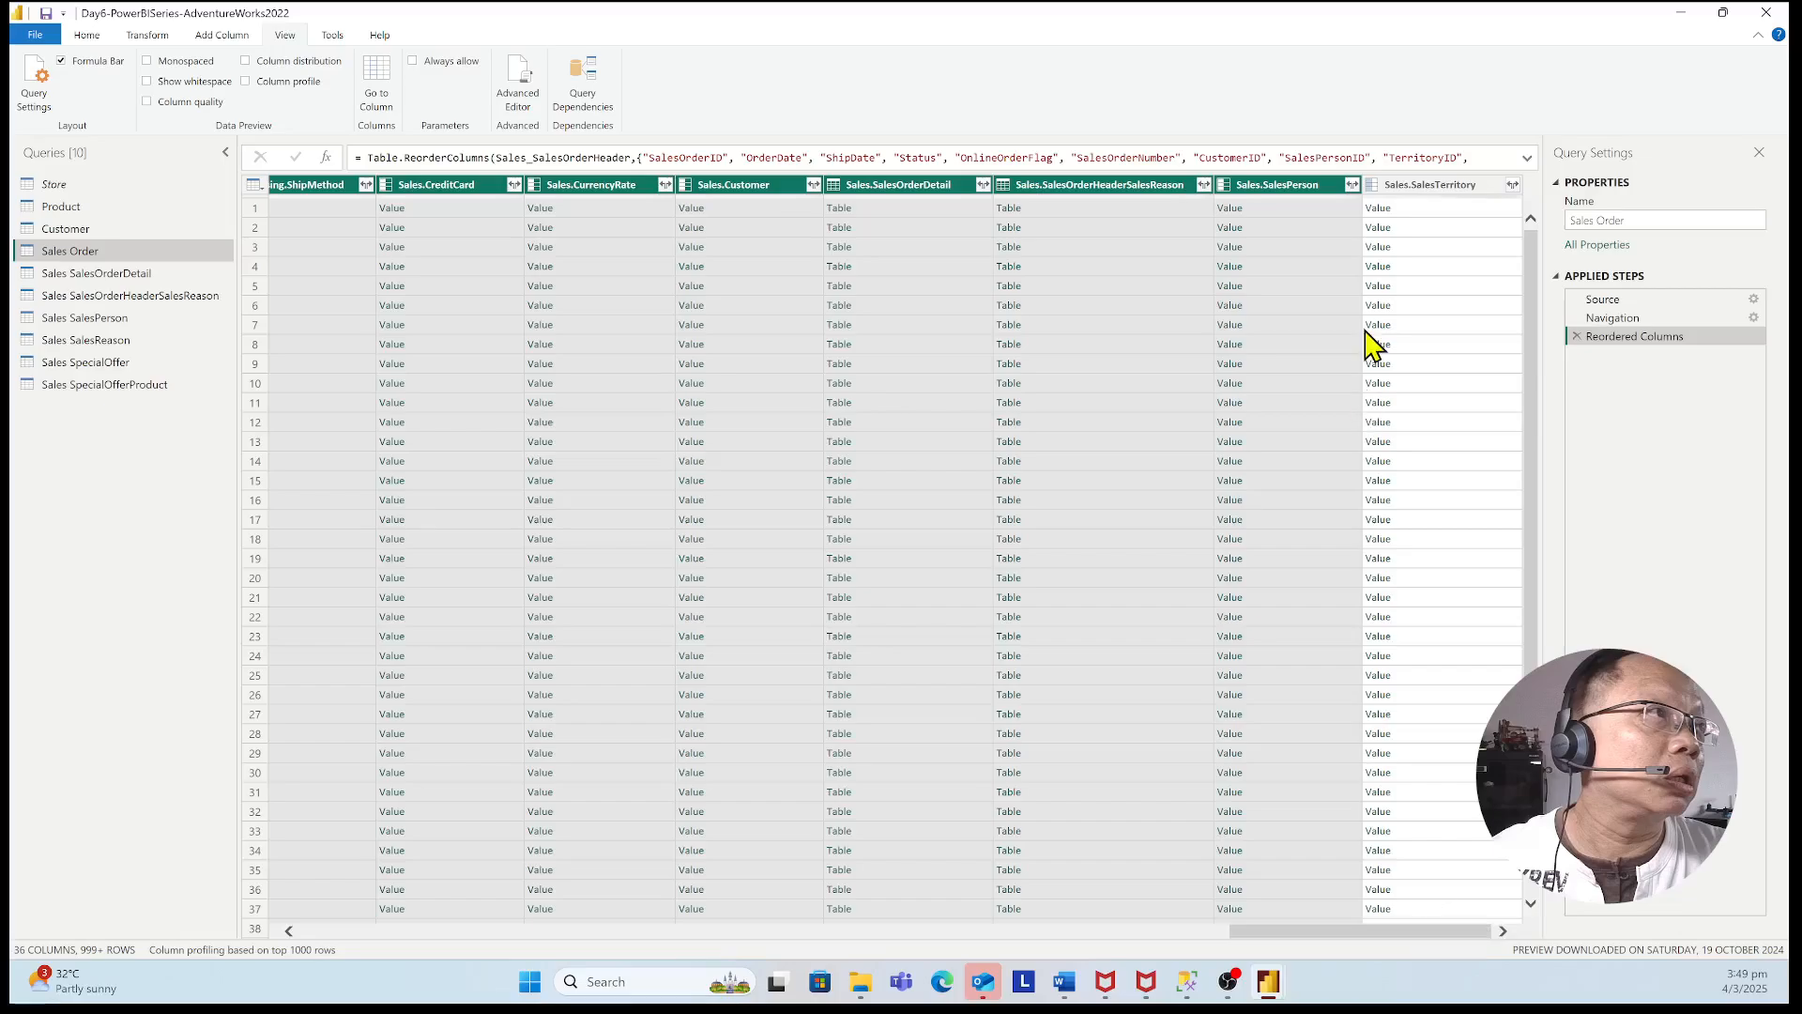
pyautogui.keyDown('shift'); pyautogui.click(1425, 187); pyautogui.keyUp('shift')
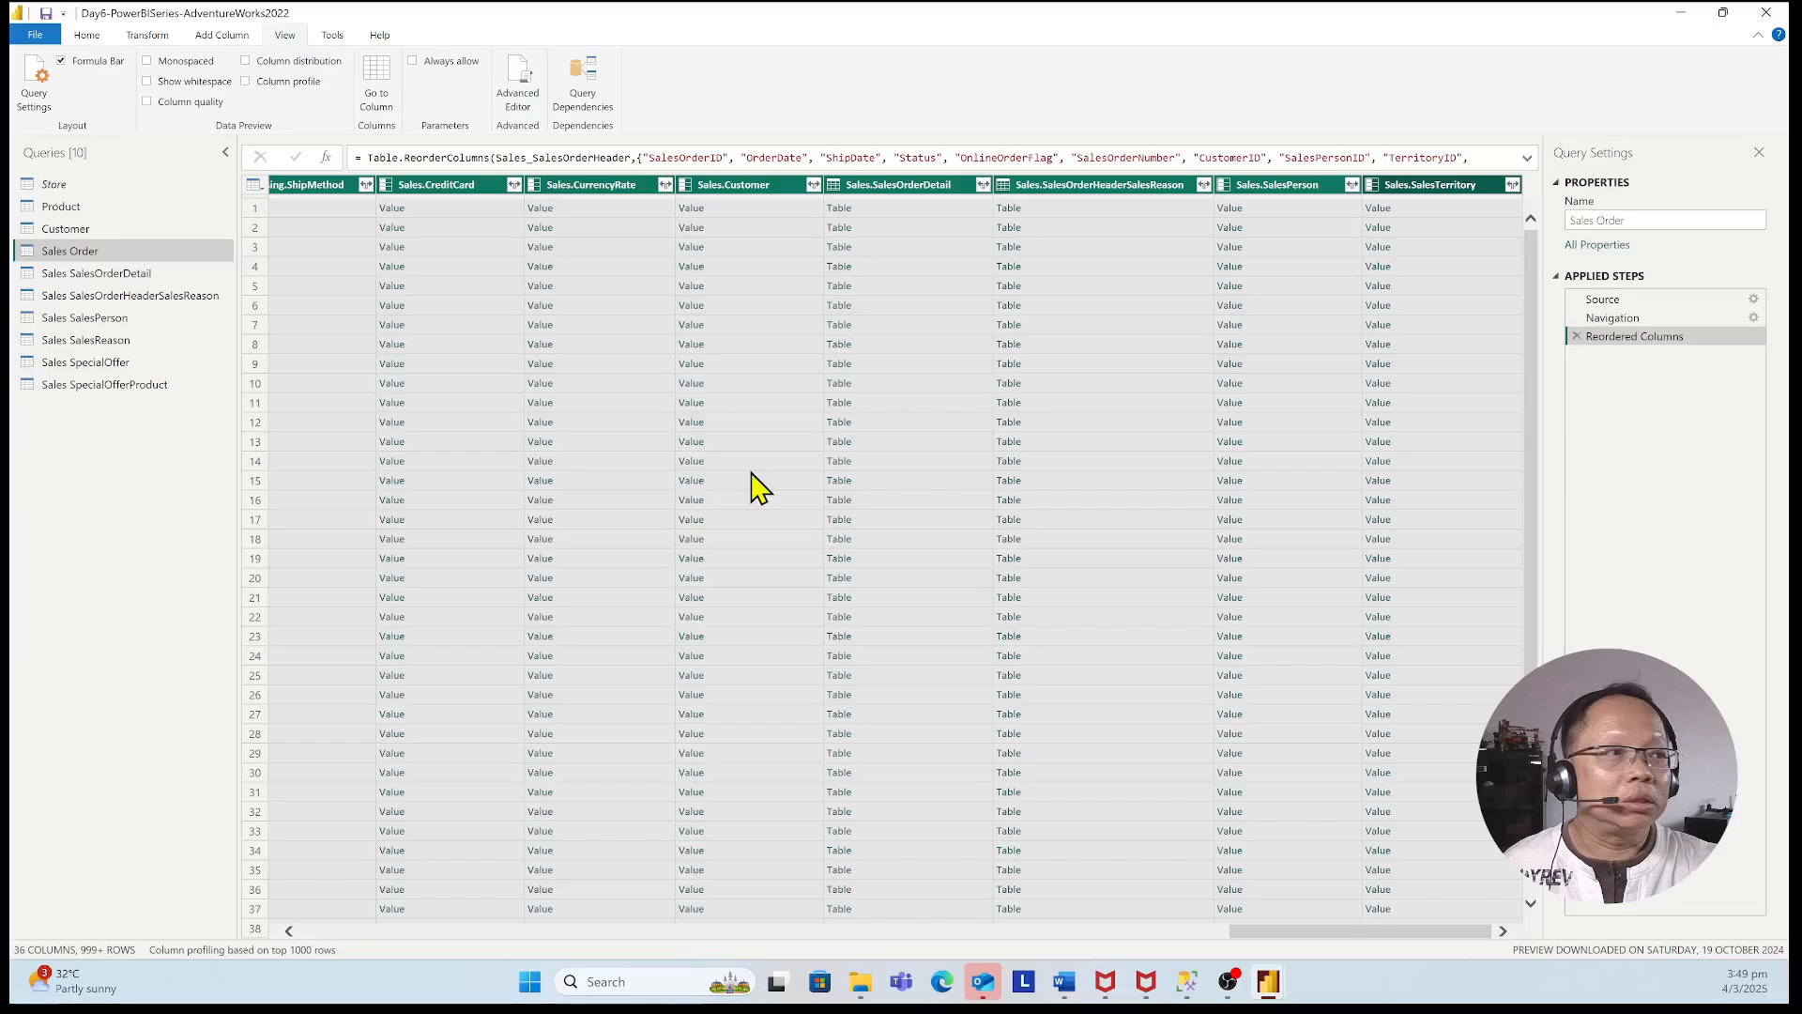
# - Switch to SQL Server Management Studio, examine the SalesOrderHeader table and its relationships in the AdventureWorks2022 database diagram, and return to Power Query
pyautogui.click(1187, 981)
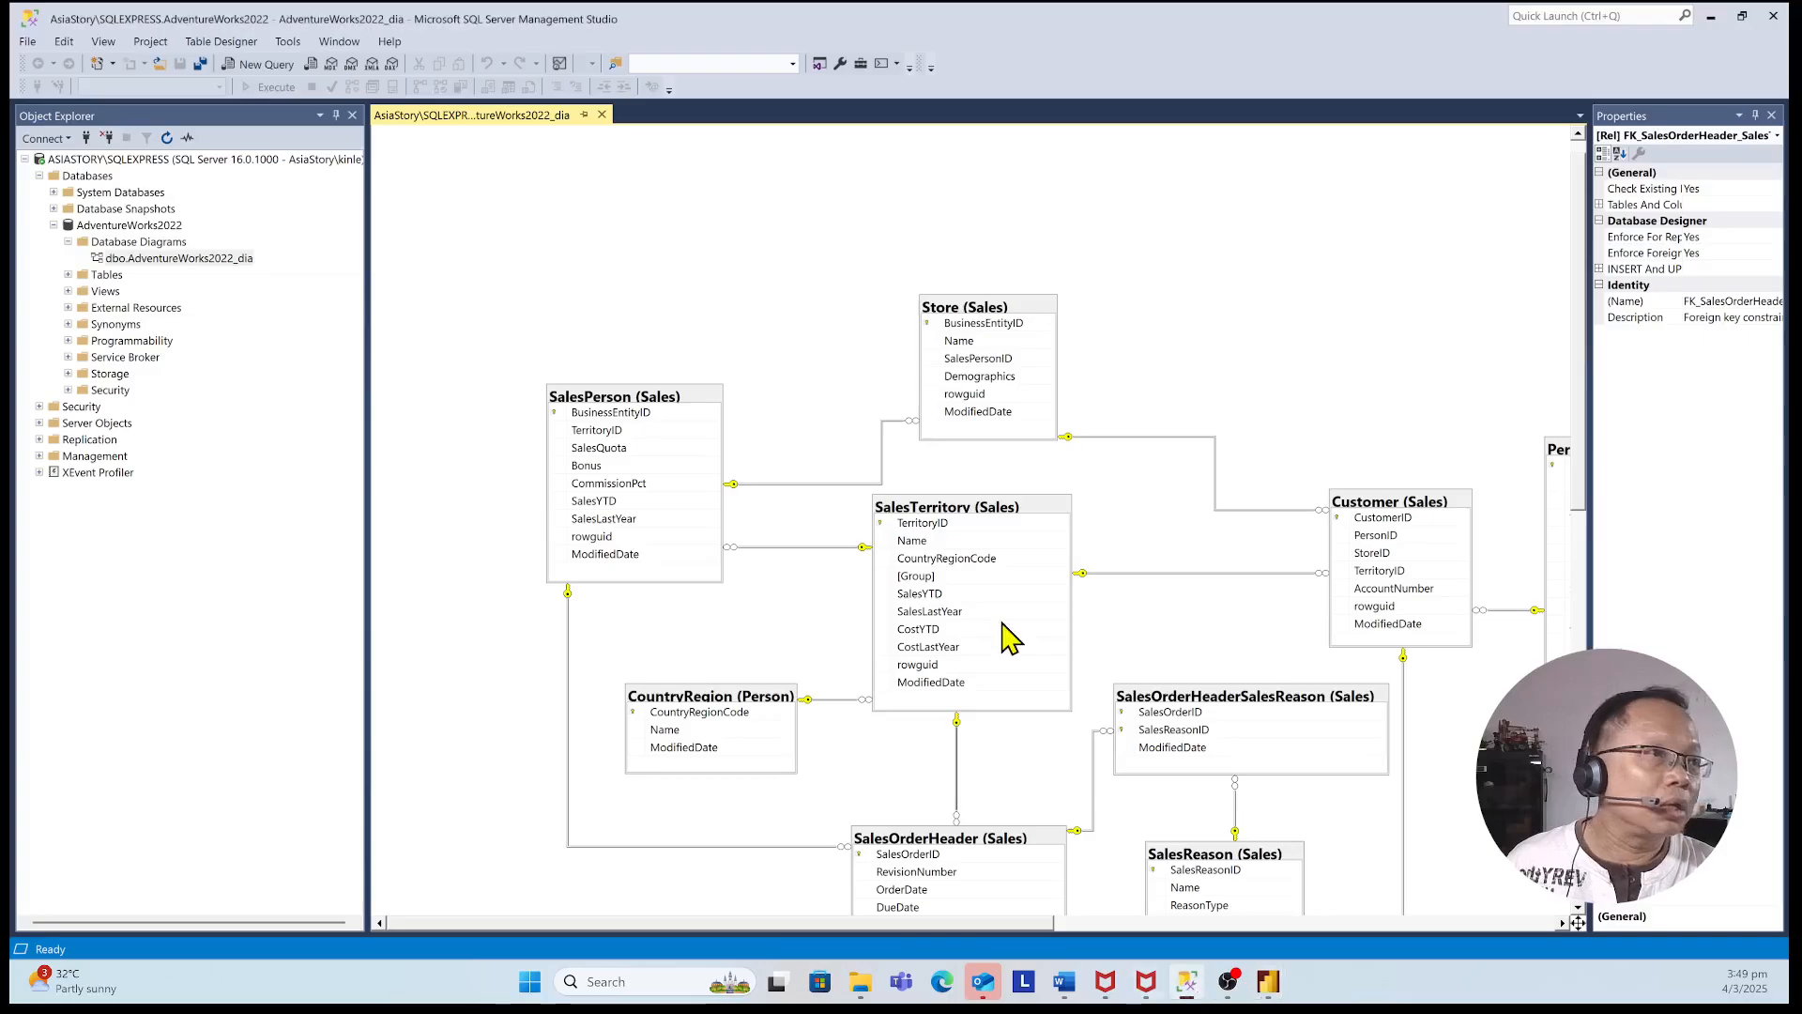
pyautogui.scroll(-5, 1070, 717)
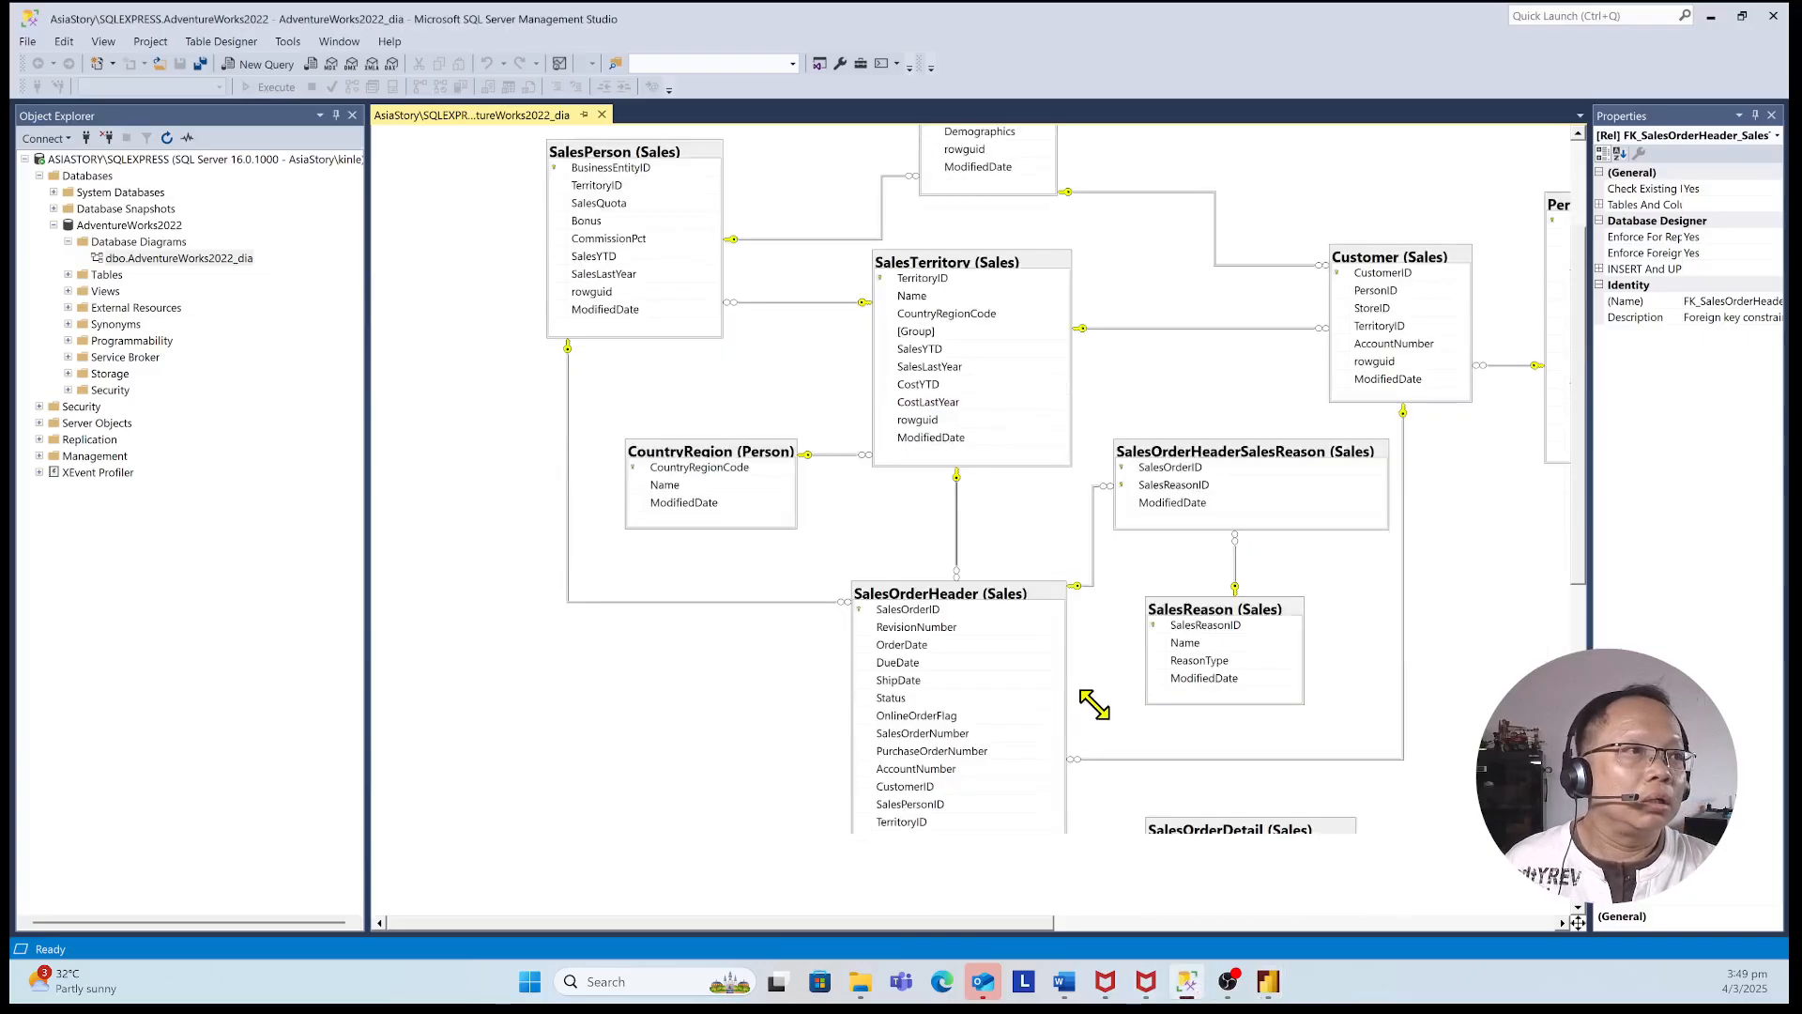
pyautogui.scroll(-3, 1093, 703)
pyautogui.scroll(-3, 1103, 721)
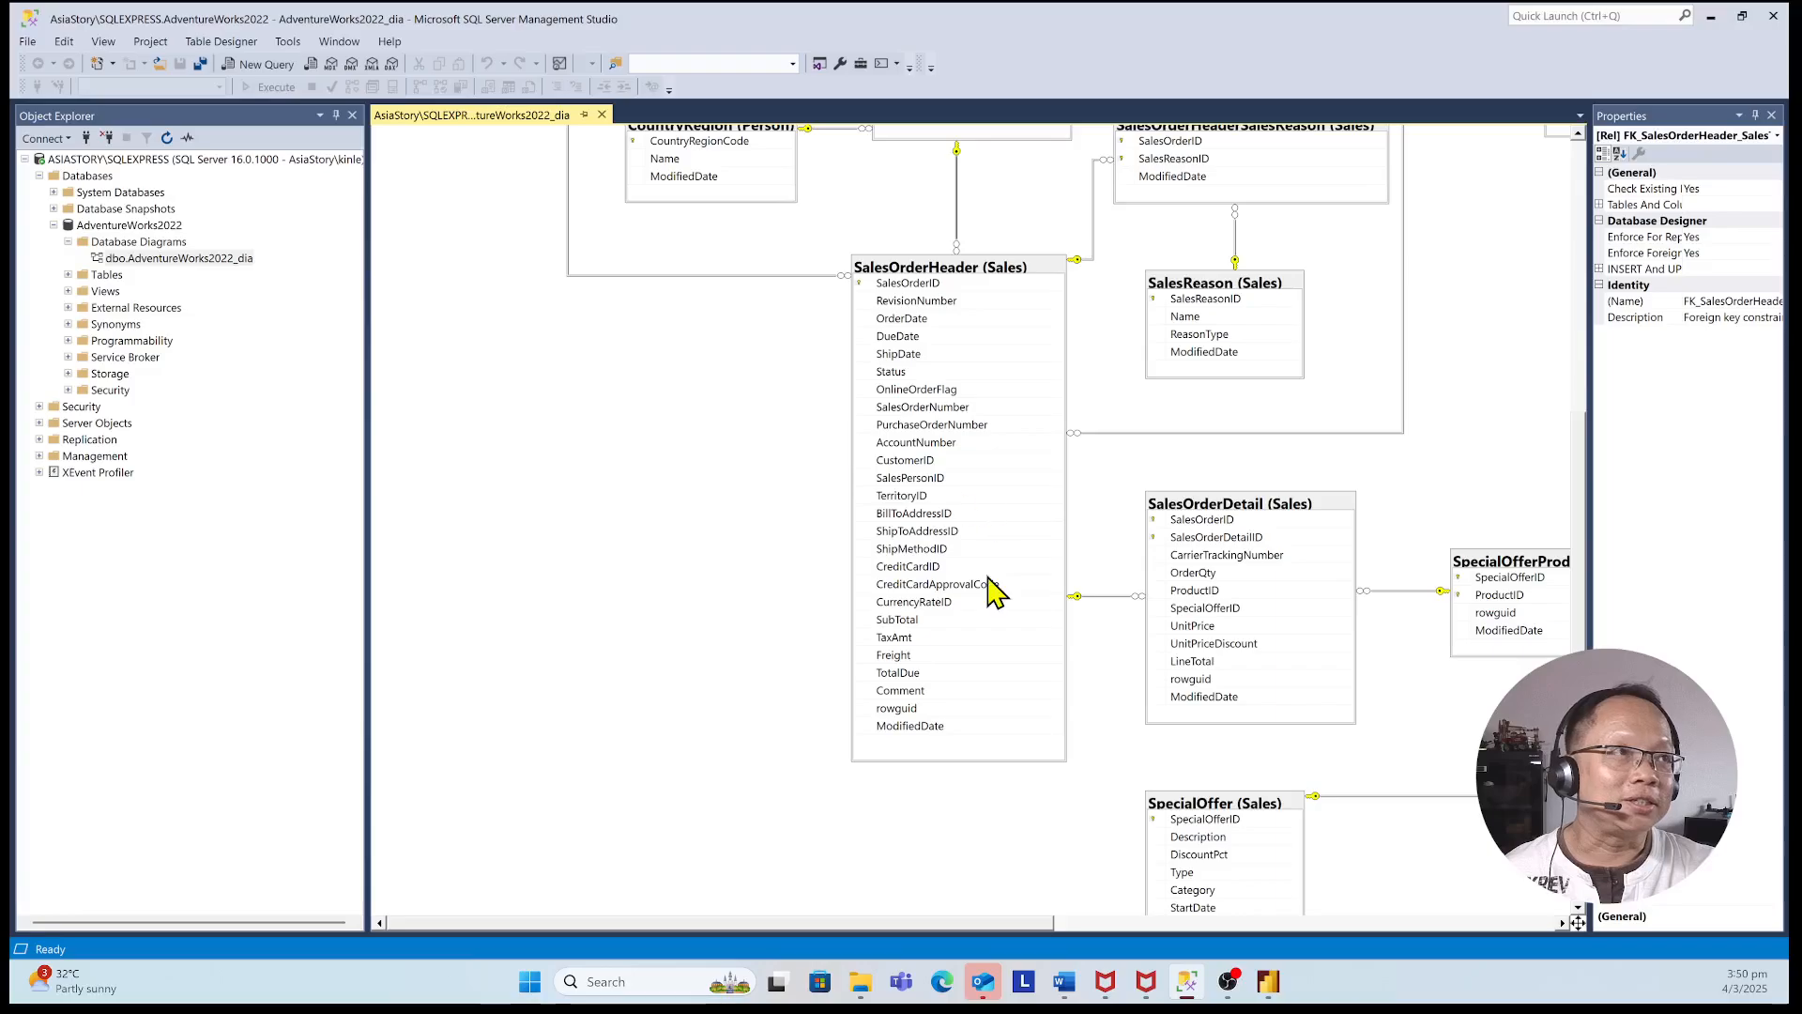
pyautogui.scroll(2, 990, 587)
pyautogui.scroll(3, 953, 526)
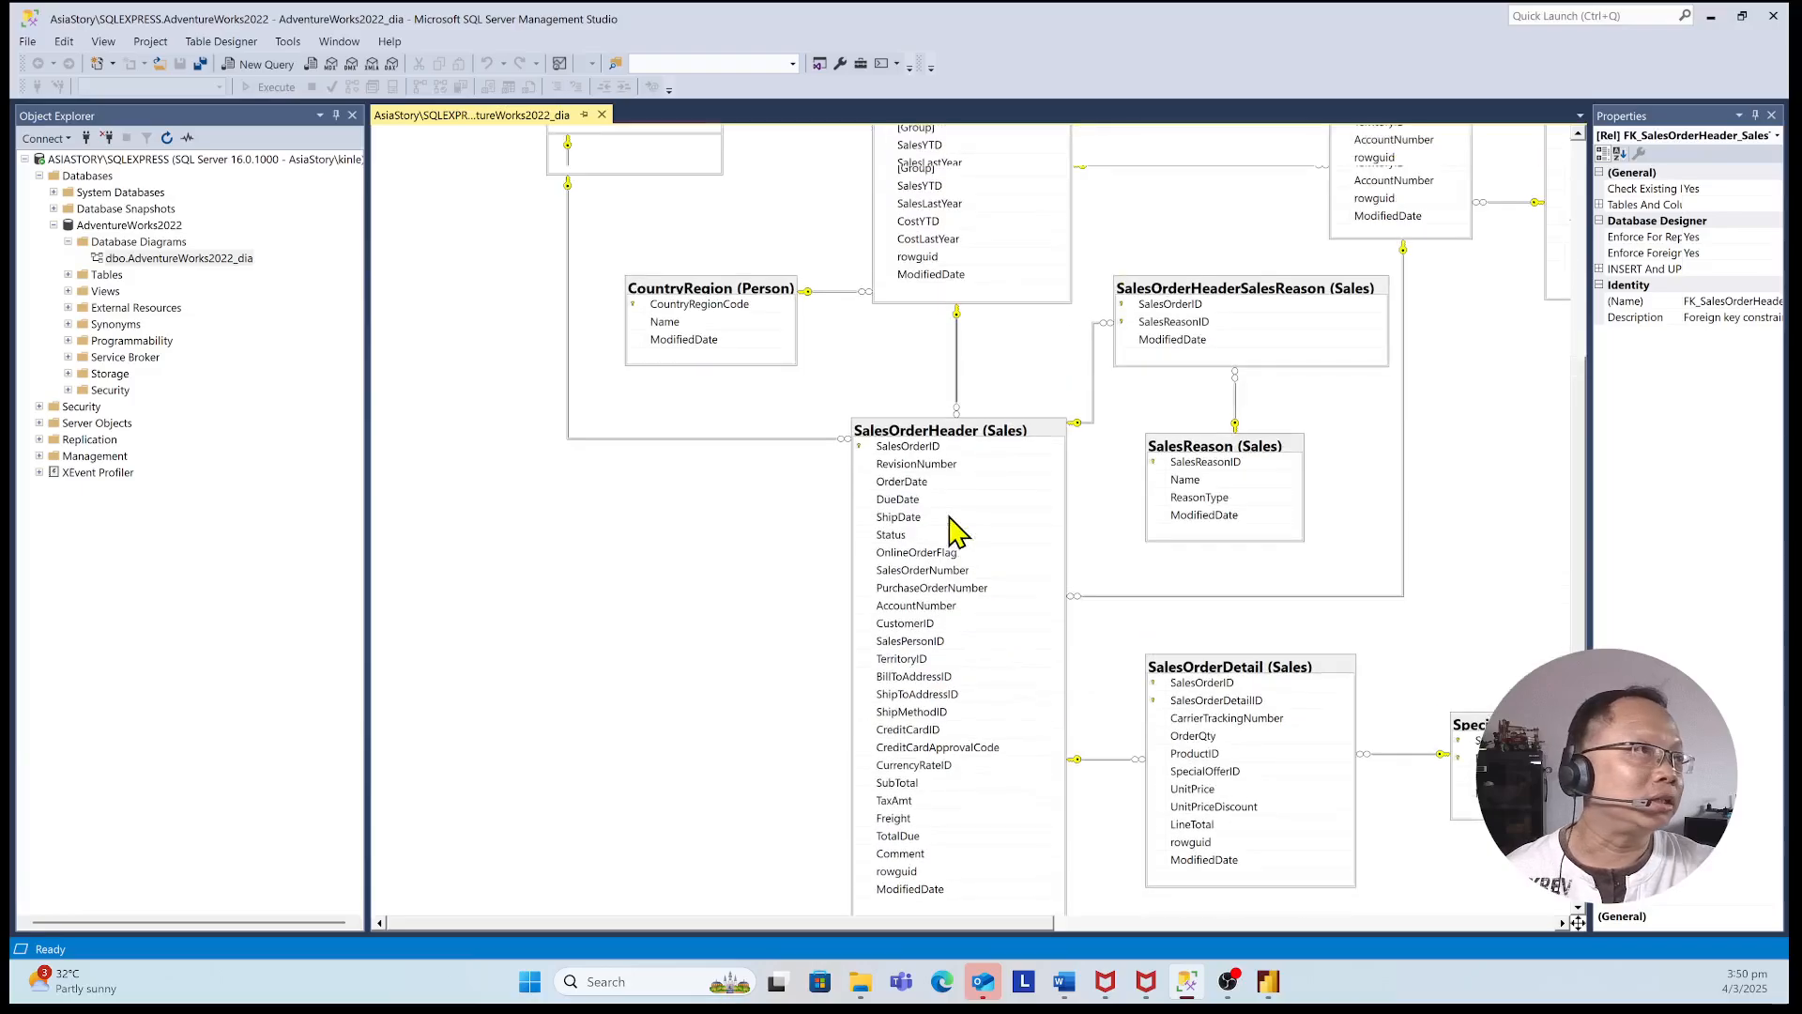
pyautogui.scroll(1, 953, 530)
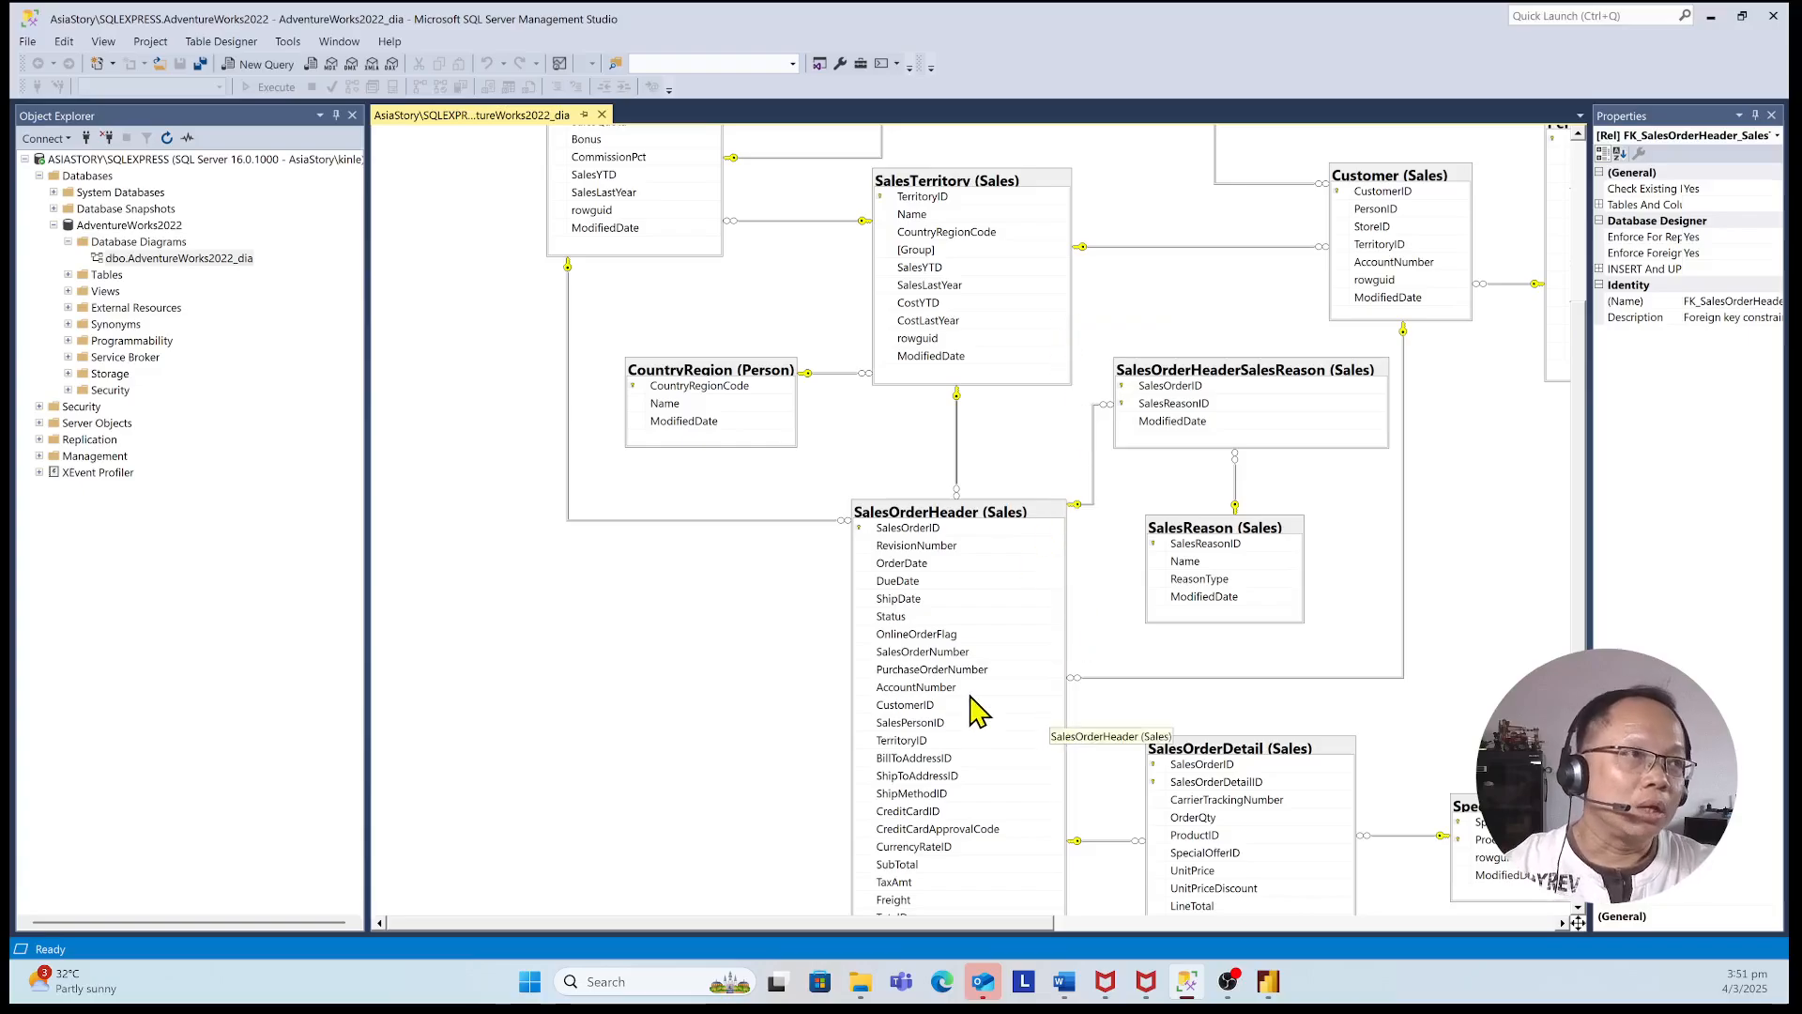
pyautogui.click(1723, 20)
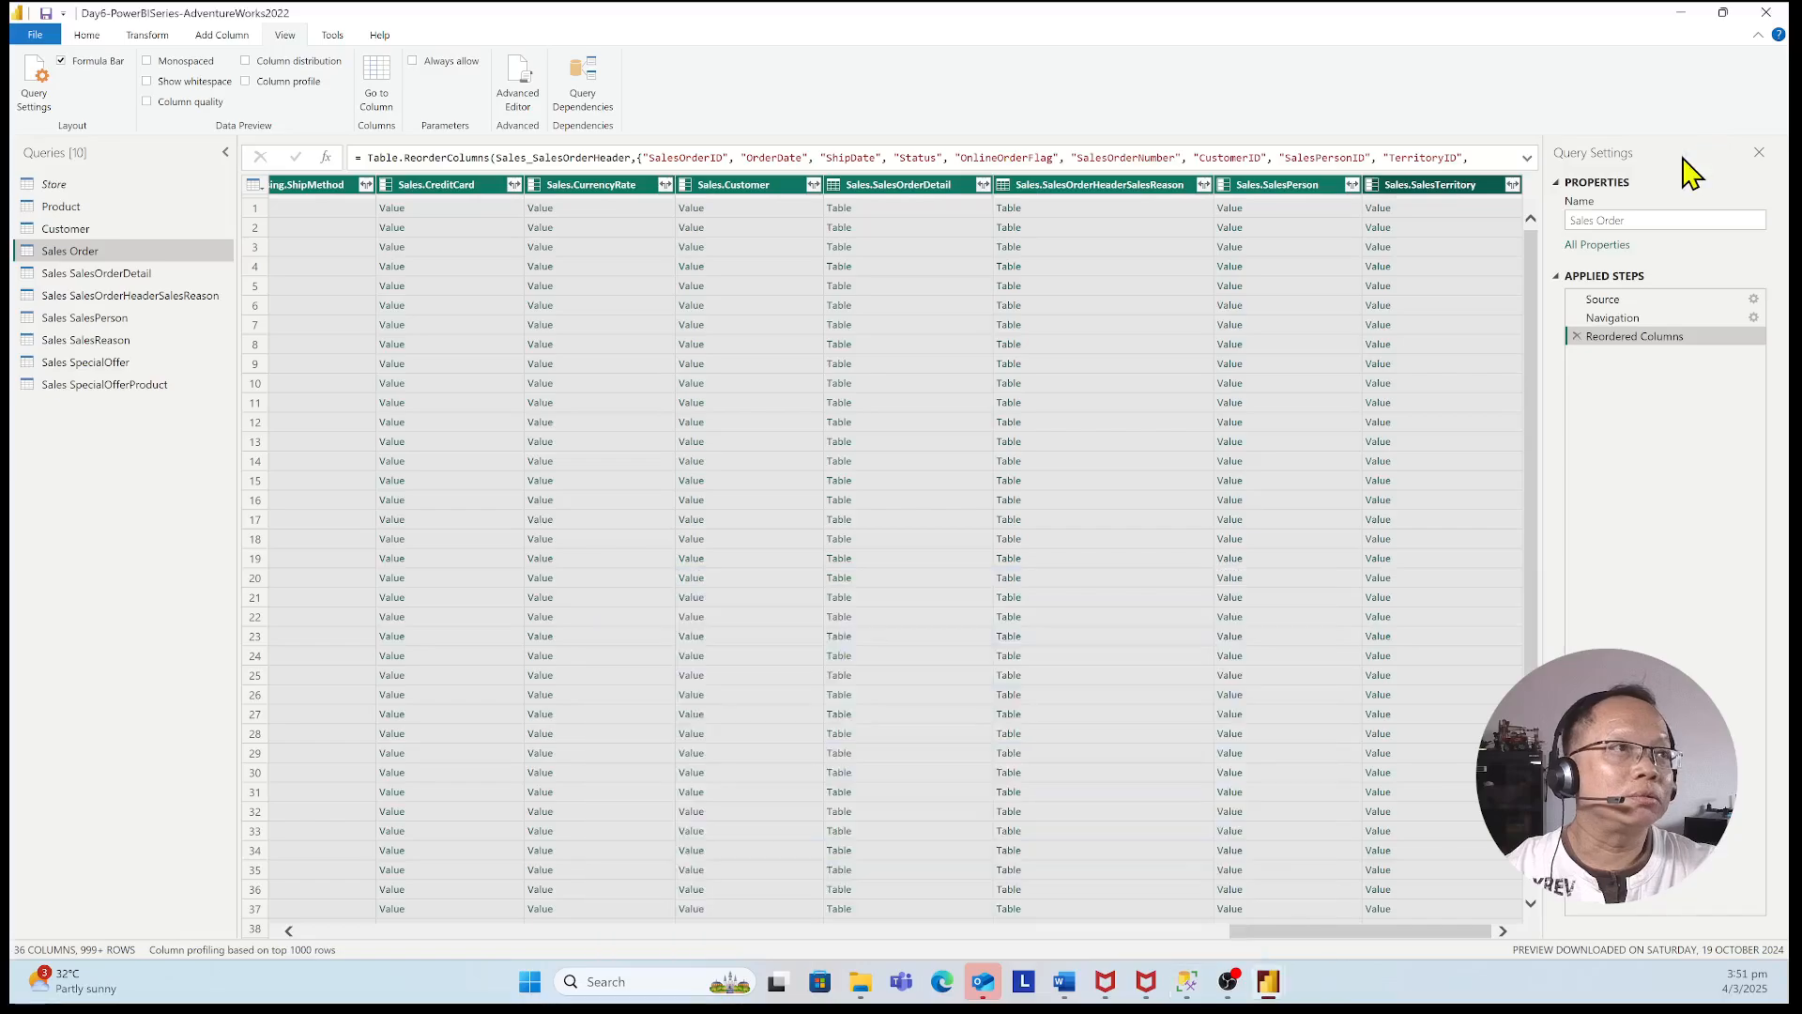
# - Remove all the selected columns from the Sales Order query, and remove the TerritoryID column as well
pyautogui.rightClick(1185, 193)
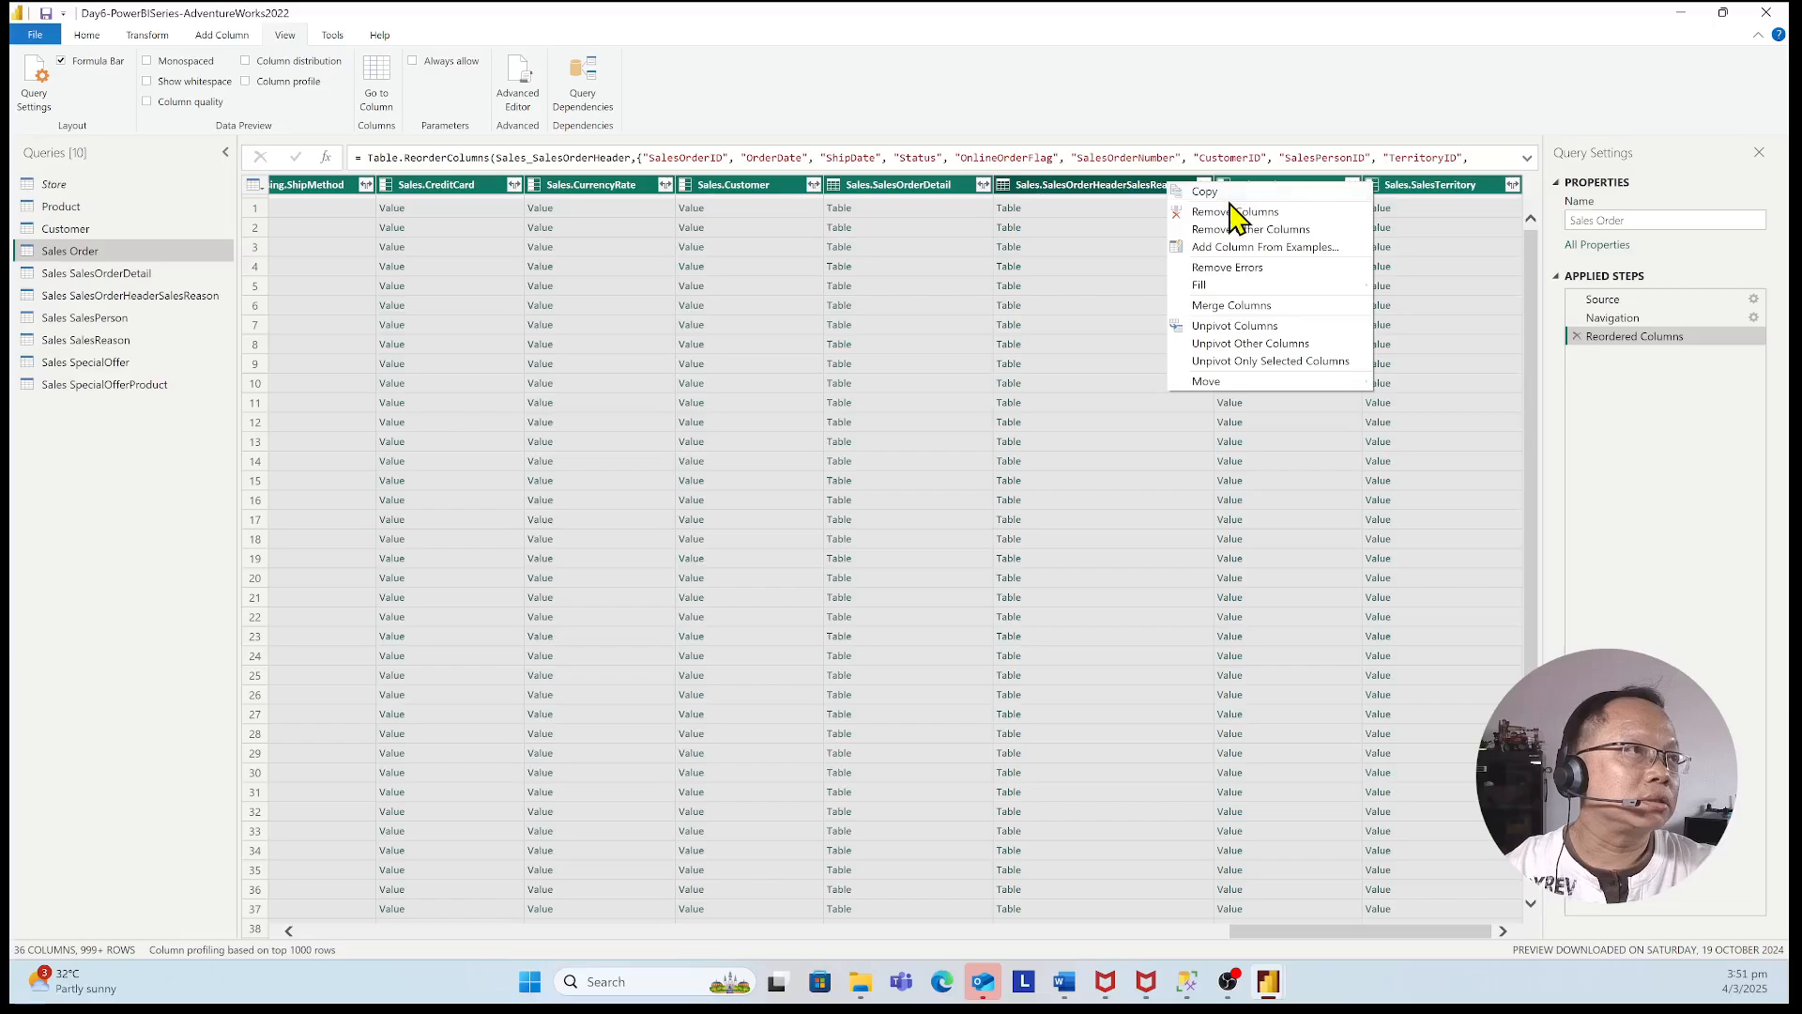
pyautogui.click(1235, 216)
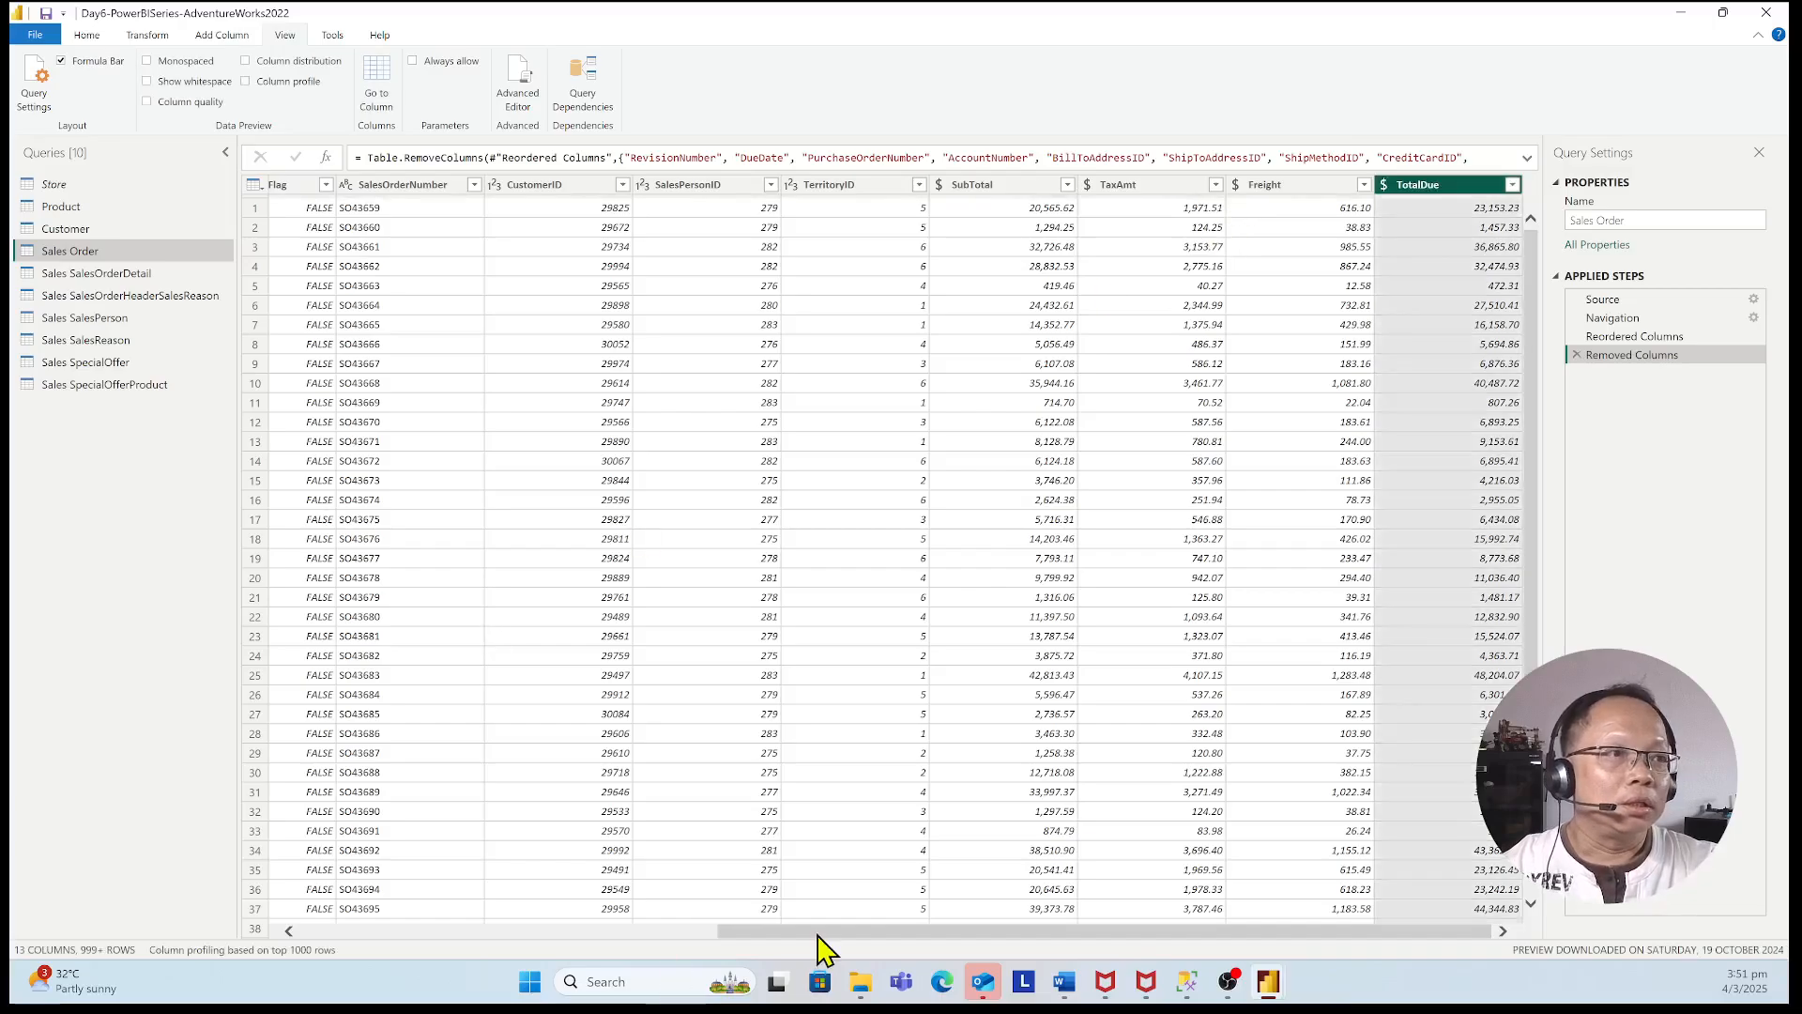
pyautogui.click(850, 186)
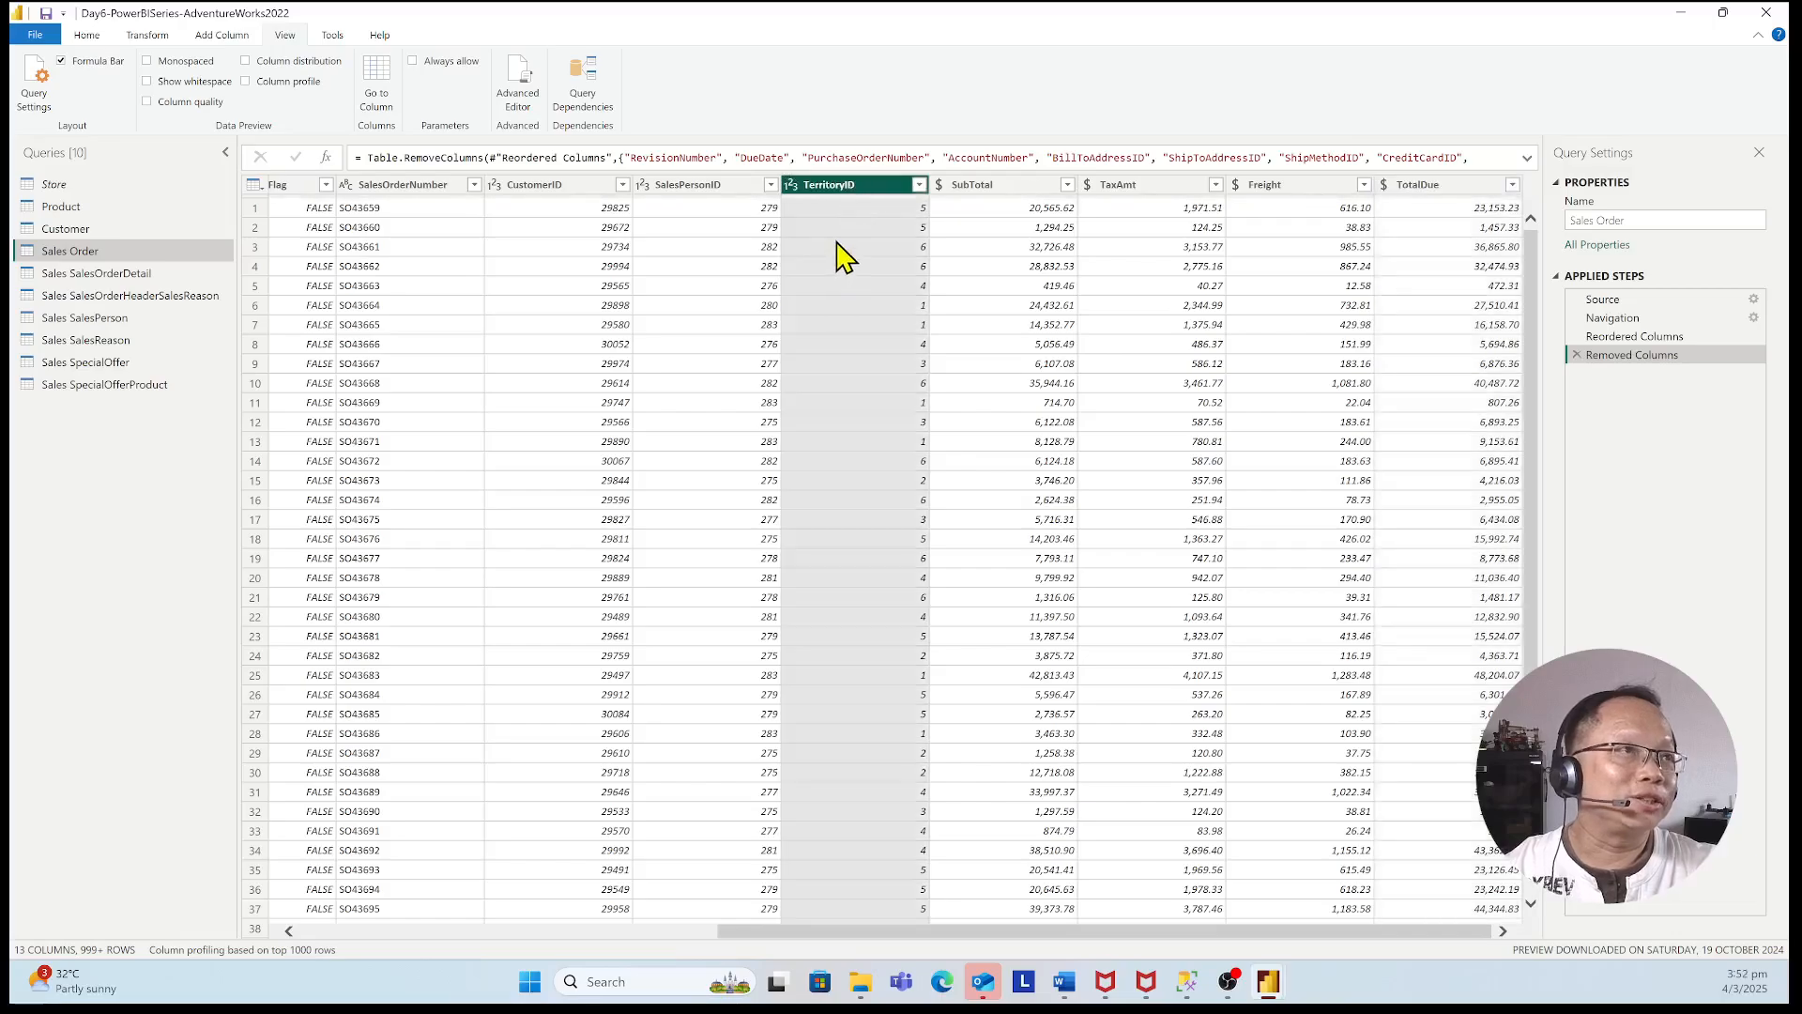
pyautogui.rightClick(850, 186)
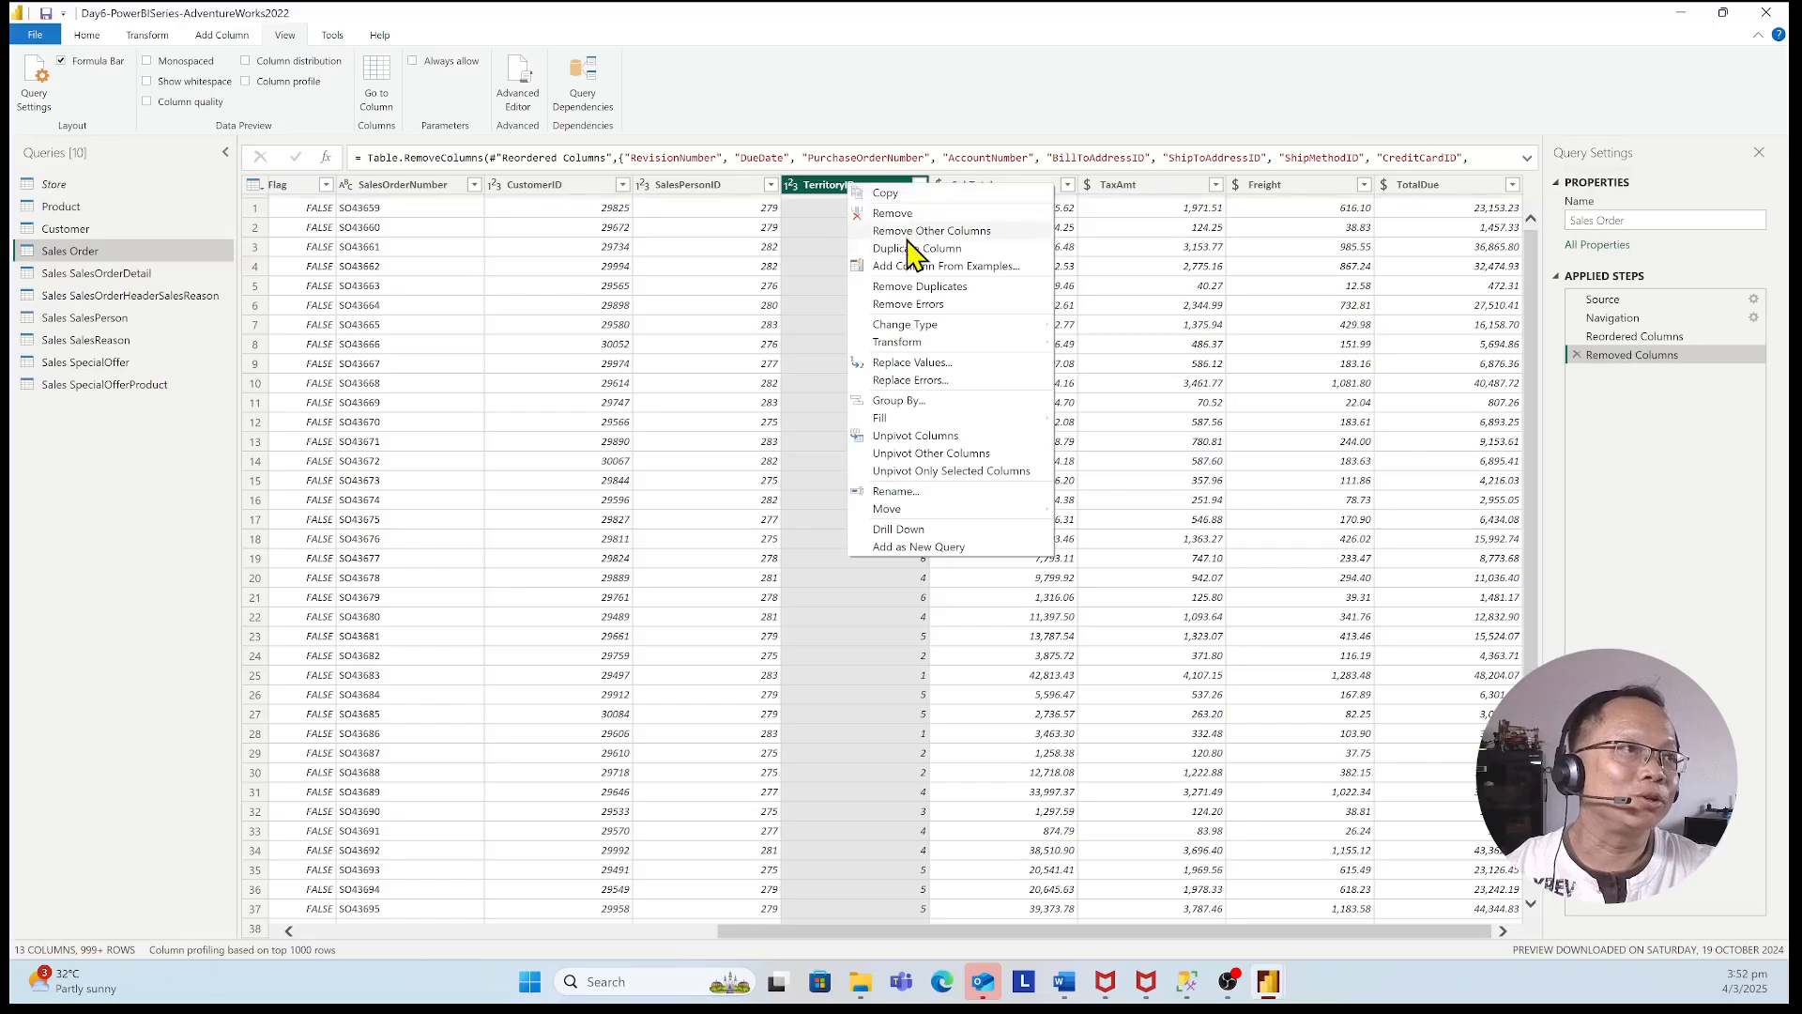
pyautogui.click(920, 196)
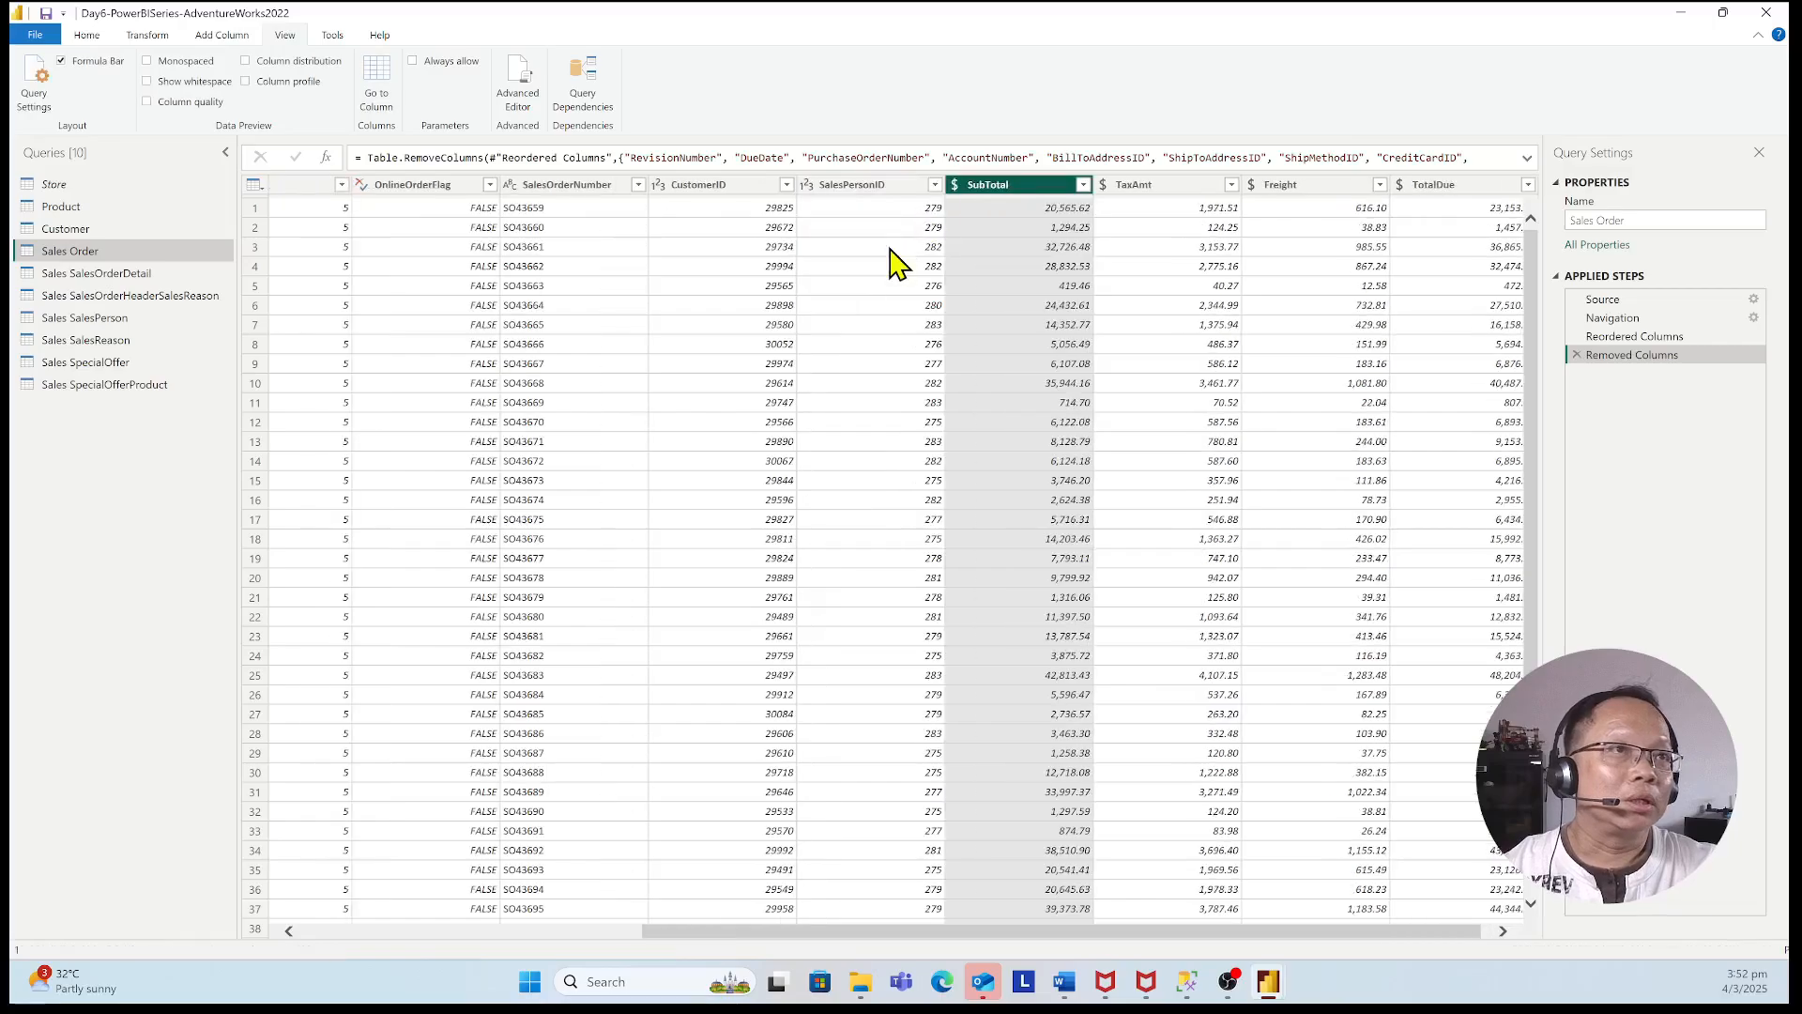
# - Reorder the Sales Order columns so that CustomerID and SalesPersonID directly follow SalesOrderID
pyautogui.moveTo(891, 931); pyautogui.dragTo(495, 954)
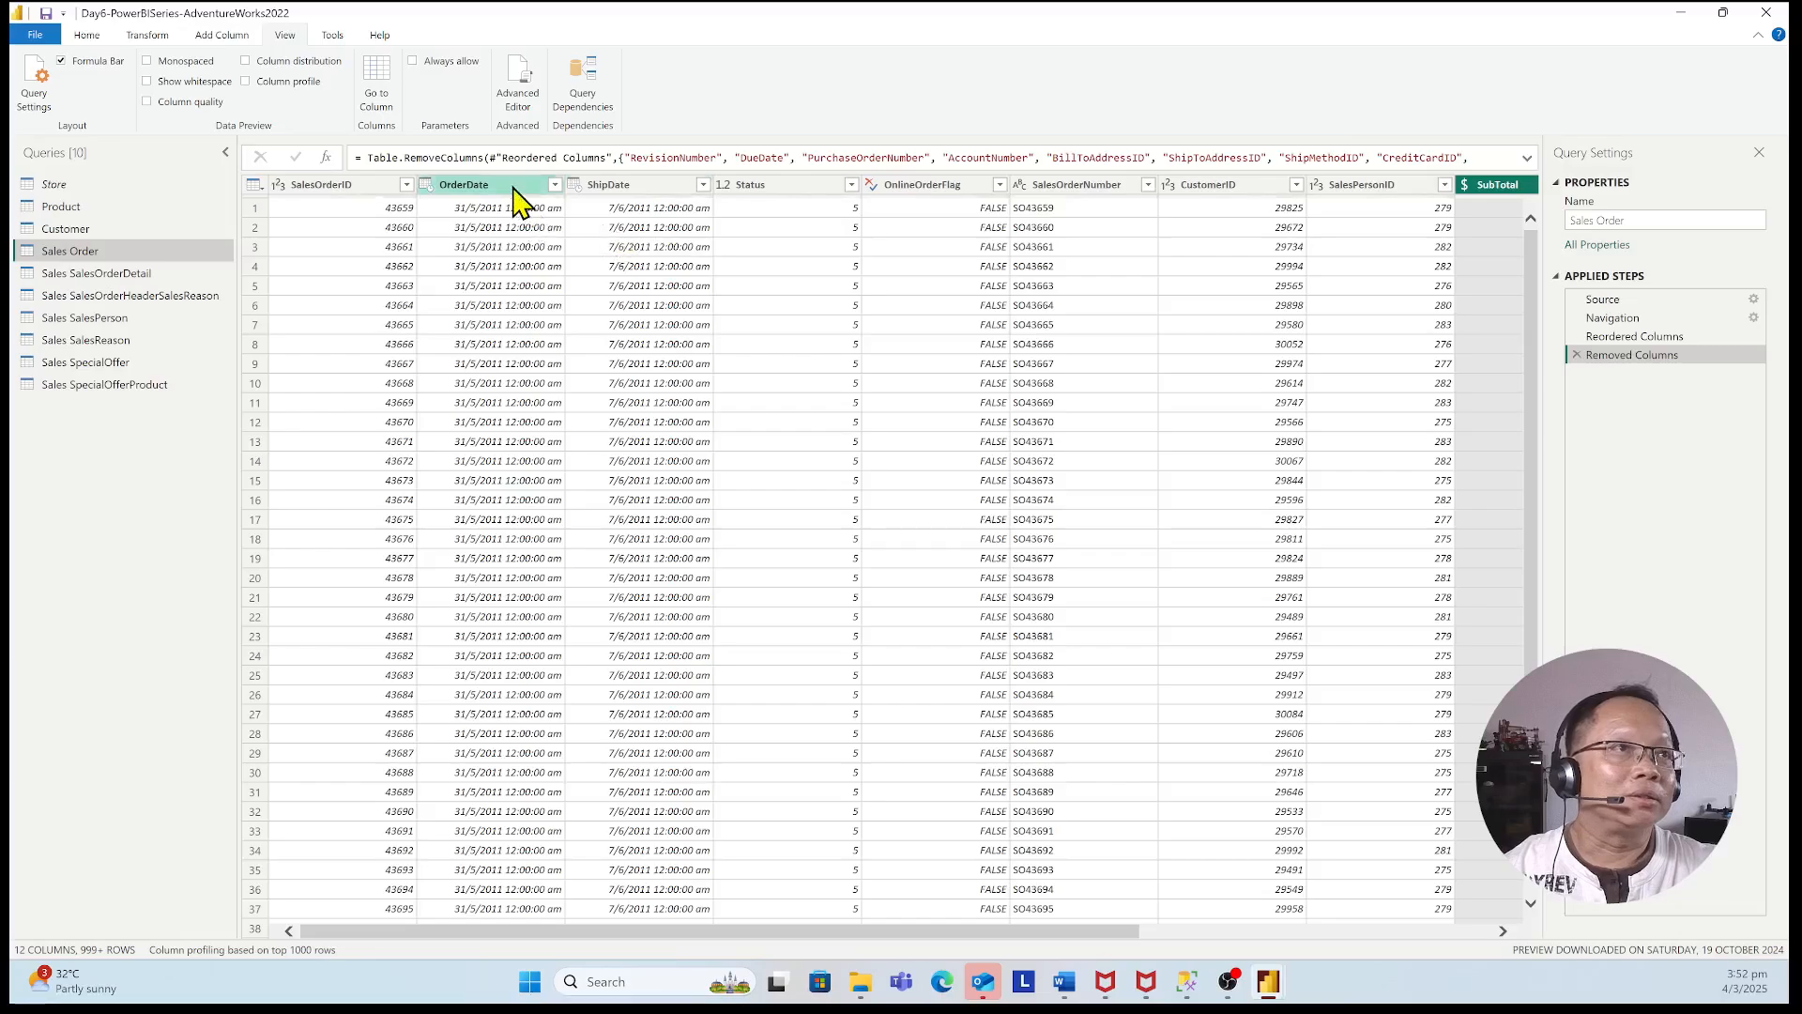
pyautogui.click(1213, 184)
pyautogui.moveTo(1192, 197); pyautogui.dragTo(512, 232)
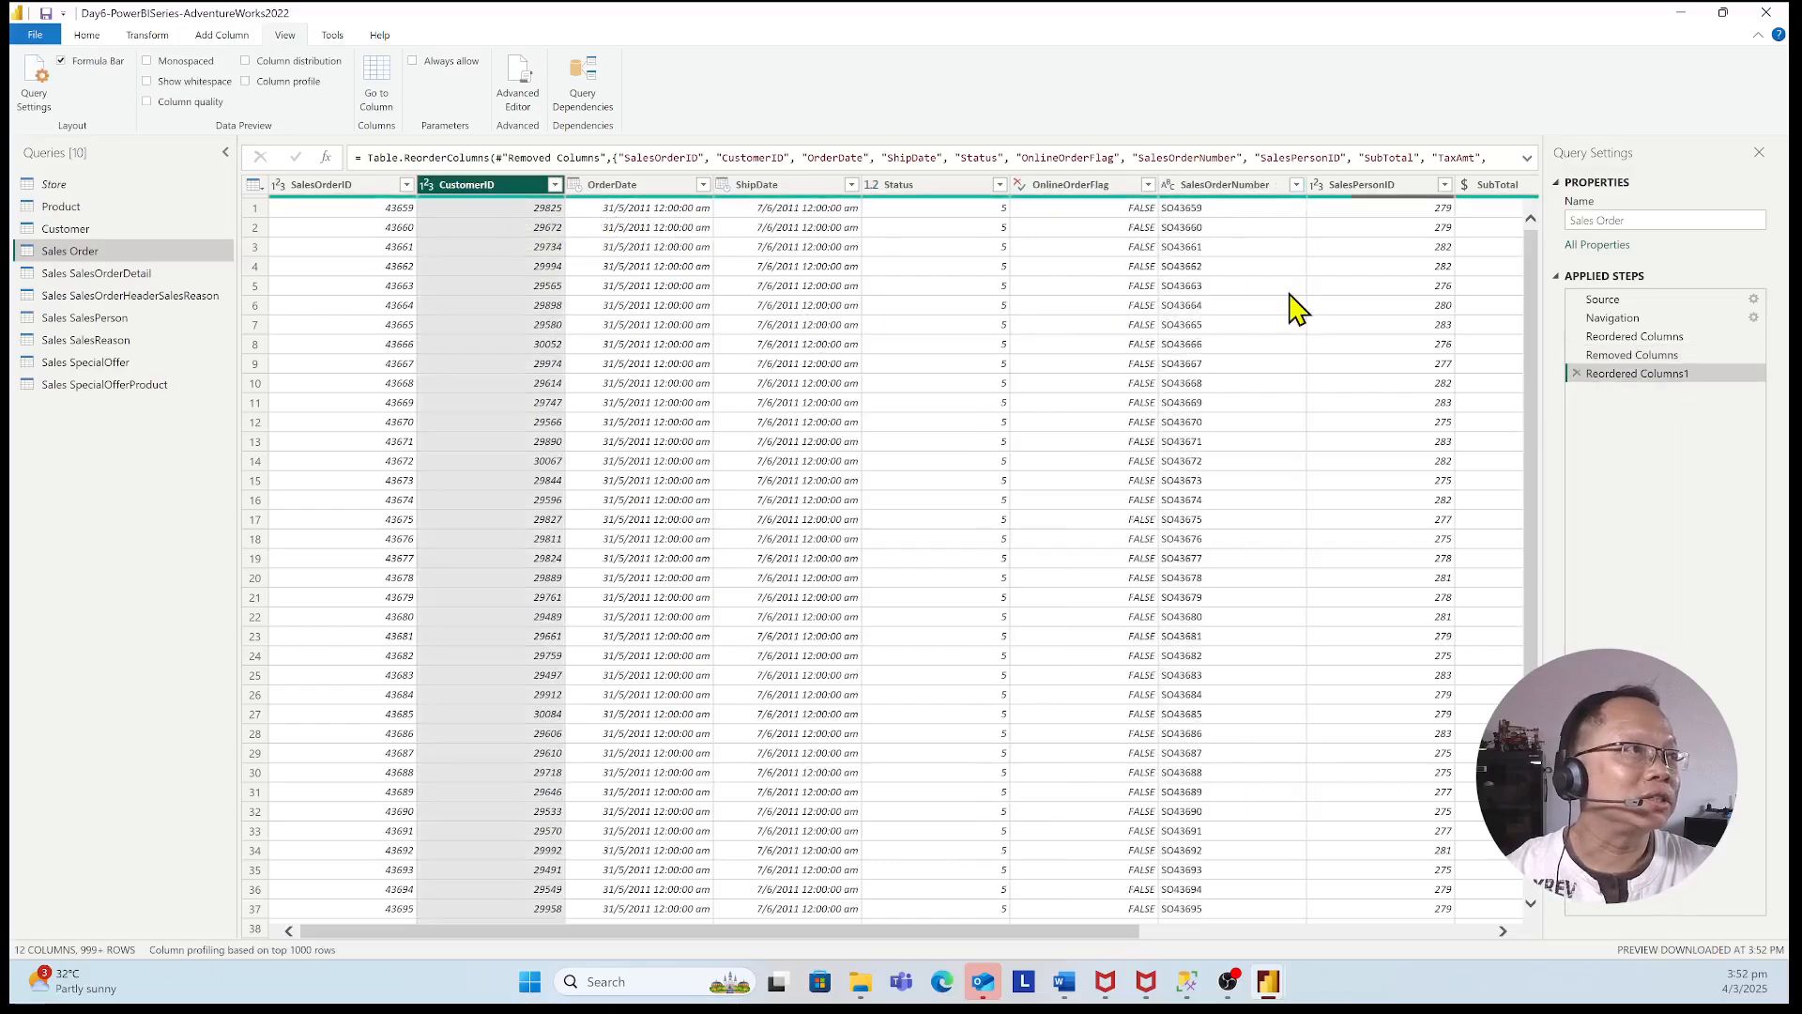
pyautogui.moveTo(1347, 188); pyautogui.dragTo(639, 193)
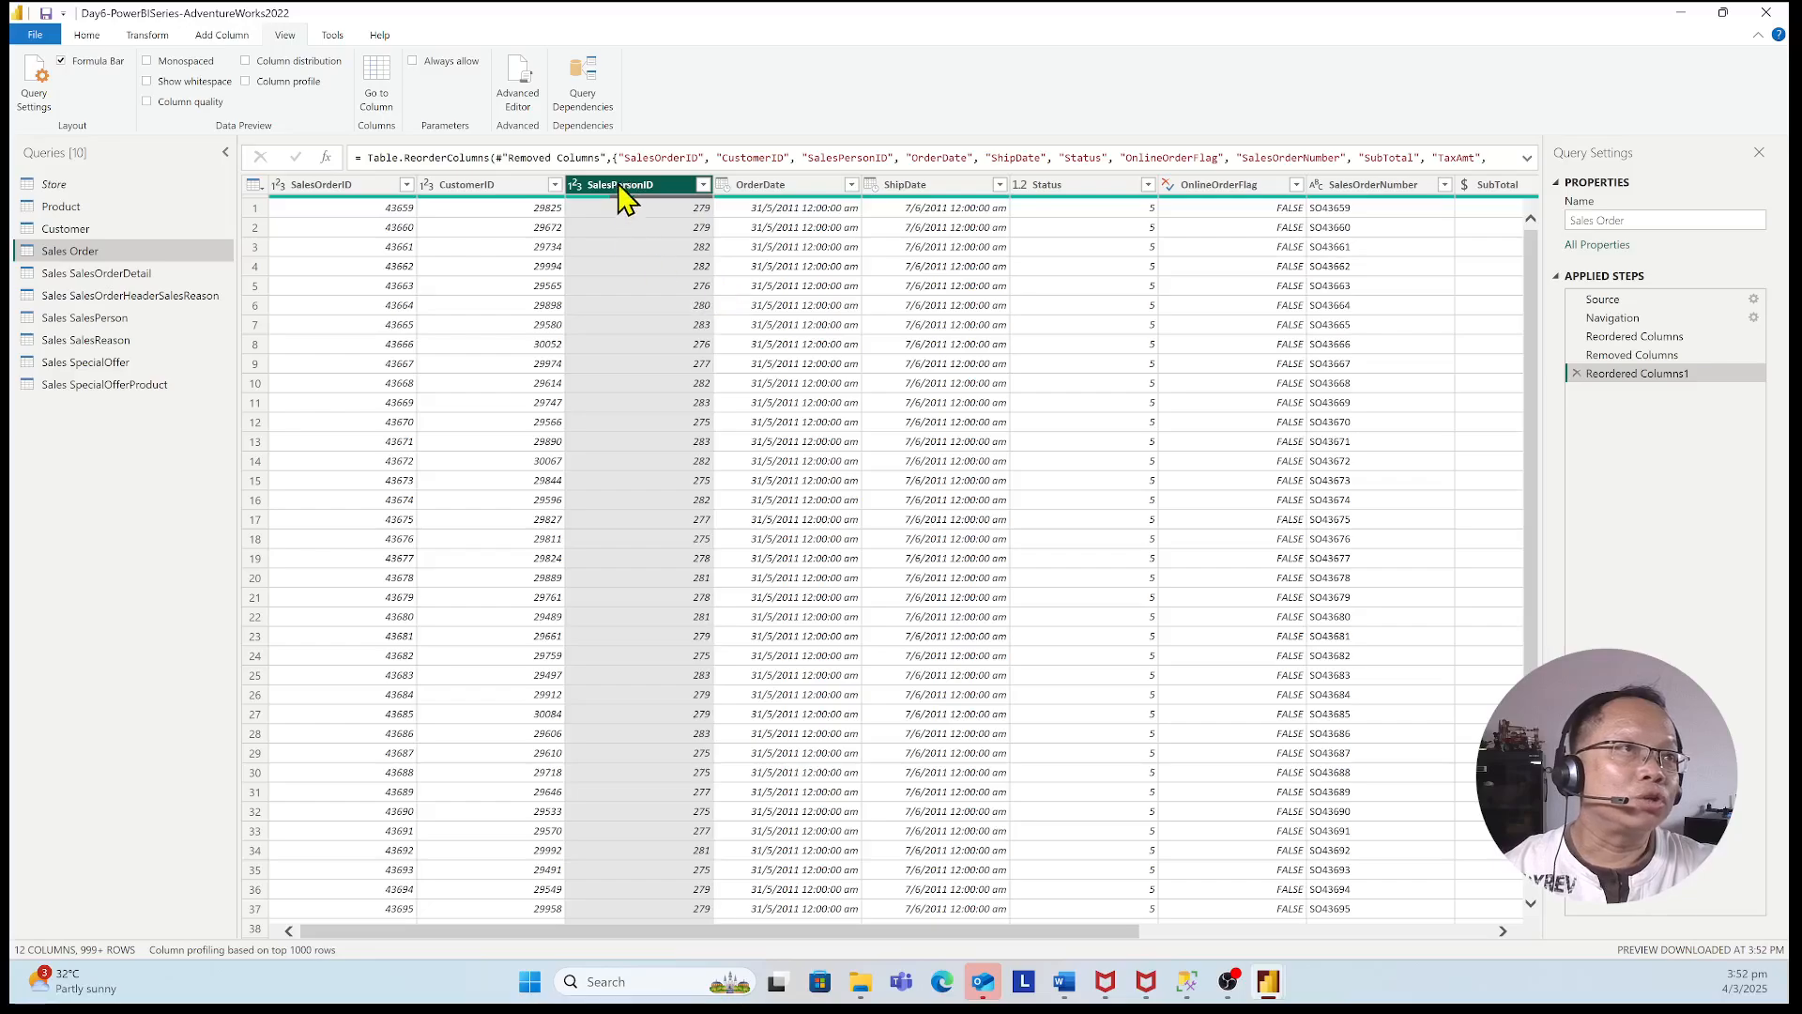
pyautogui.keyDown('ctrl'); pyautogui.click(313, 188); pyautogui.keyUp('ctrl')
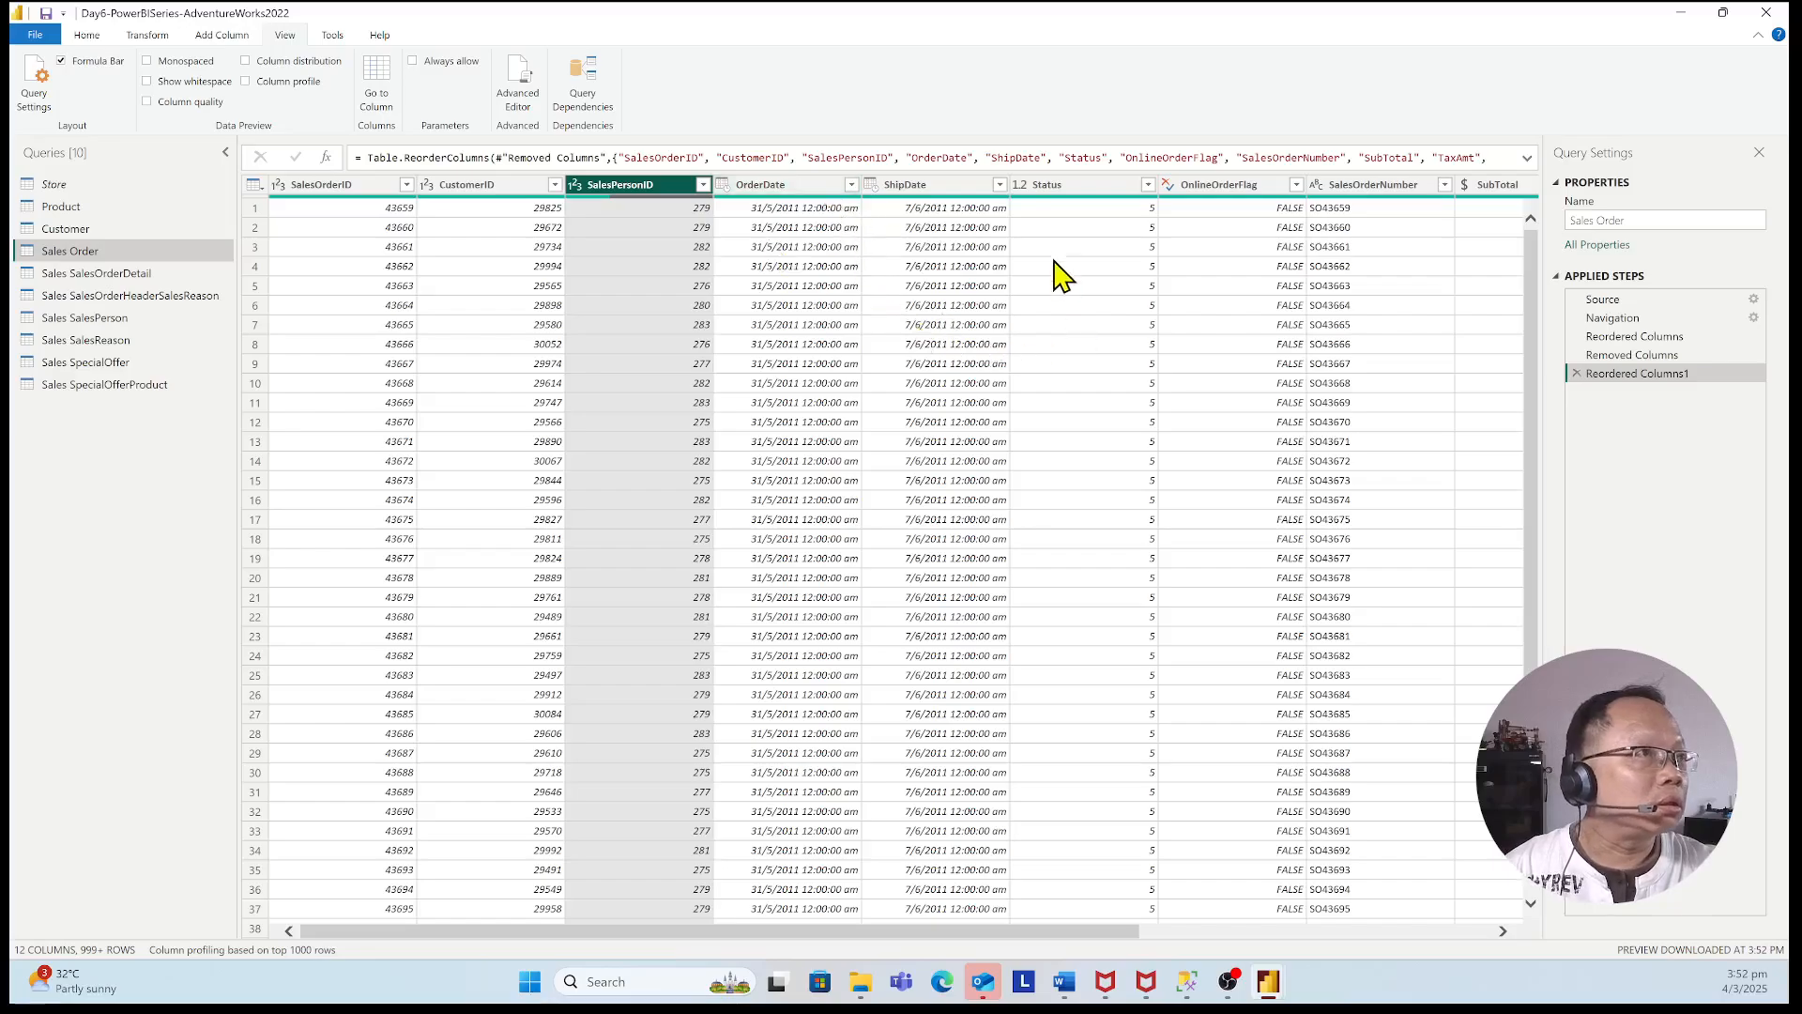
pyautogui.moveTo(1041, 930); pyautogui.dragTo(1001, 985)
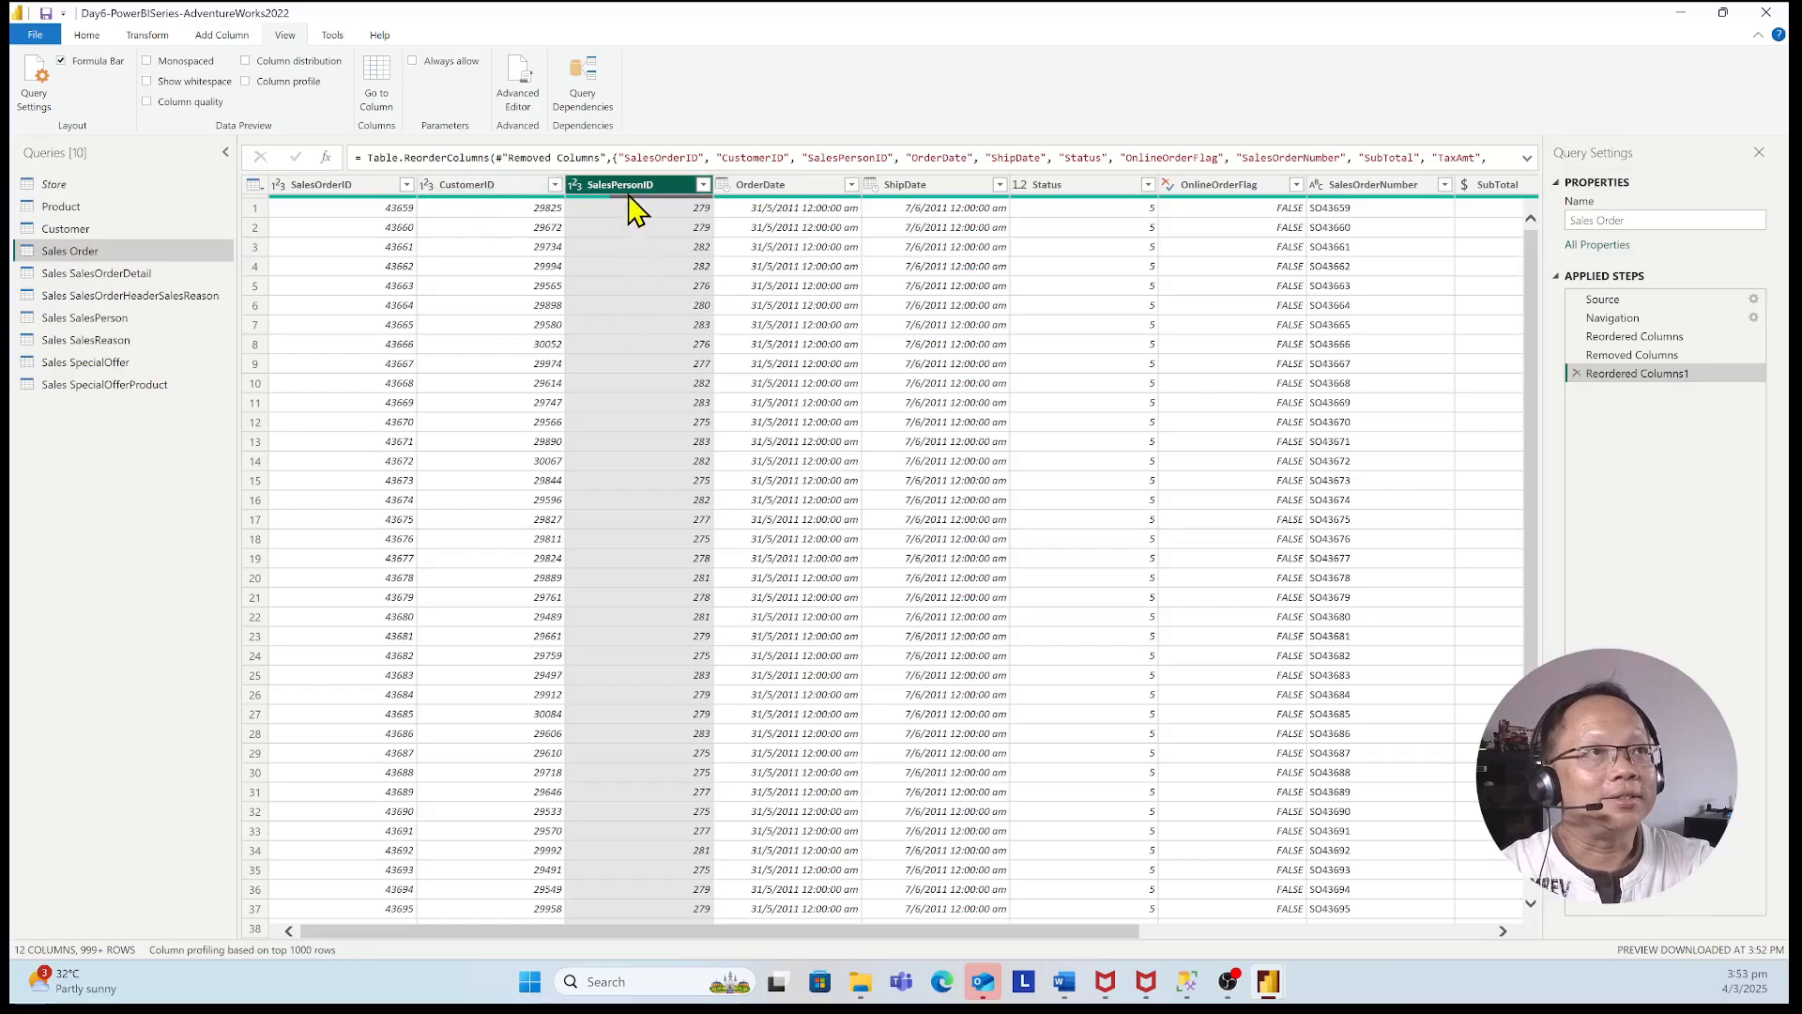
# - Move the SalesOrderNumber column between SalesPersonID and OrderDate, and rename it Sales Order Number
pyautogui.click(1374, 188)
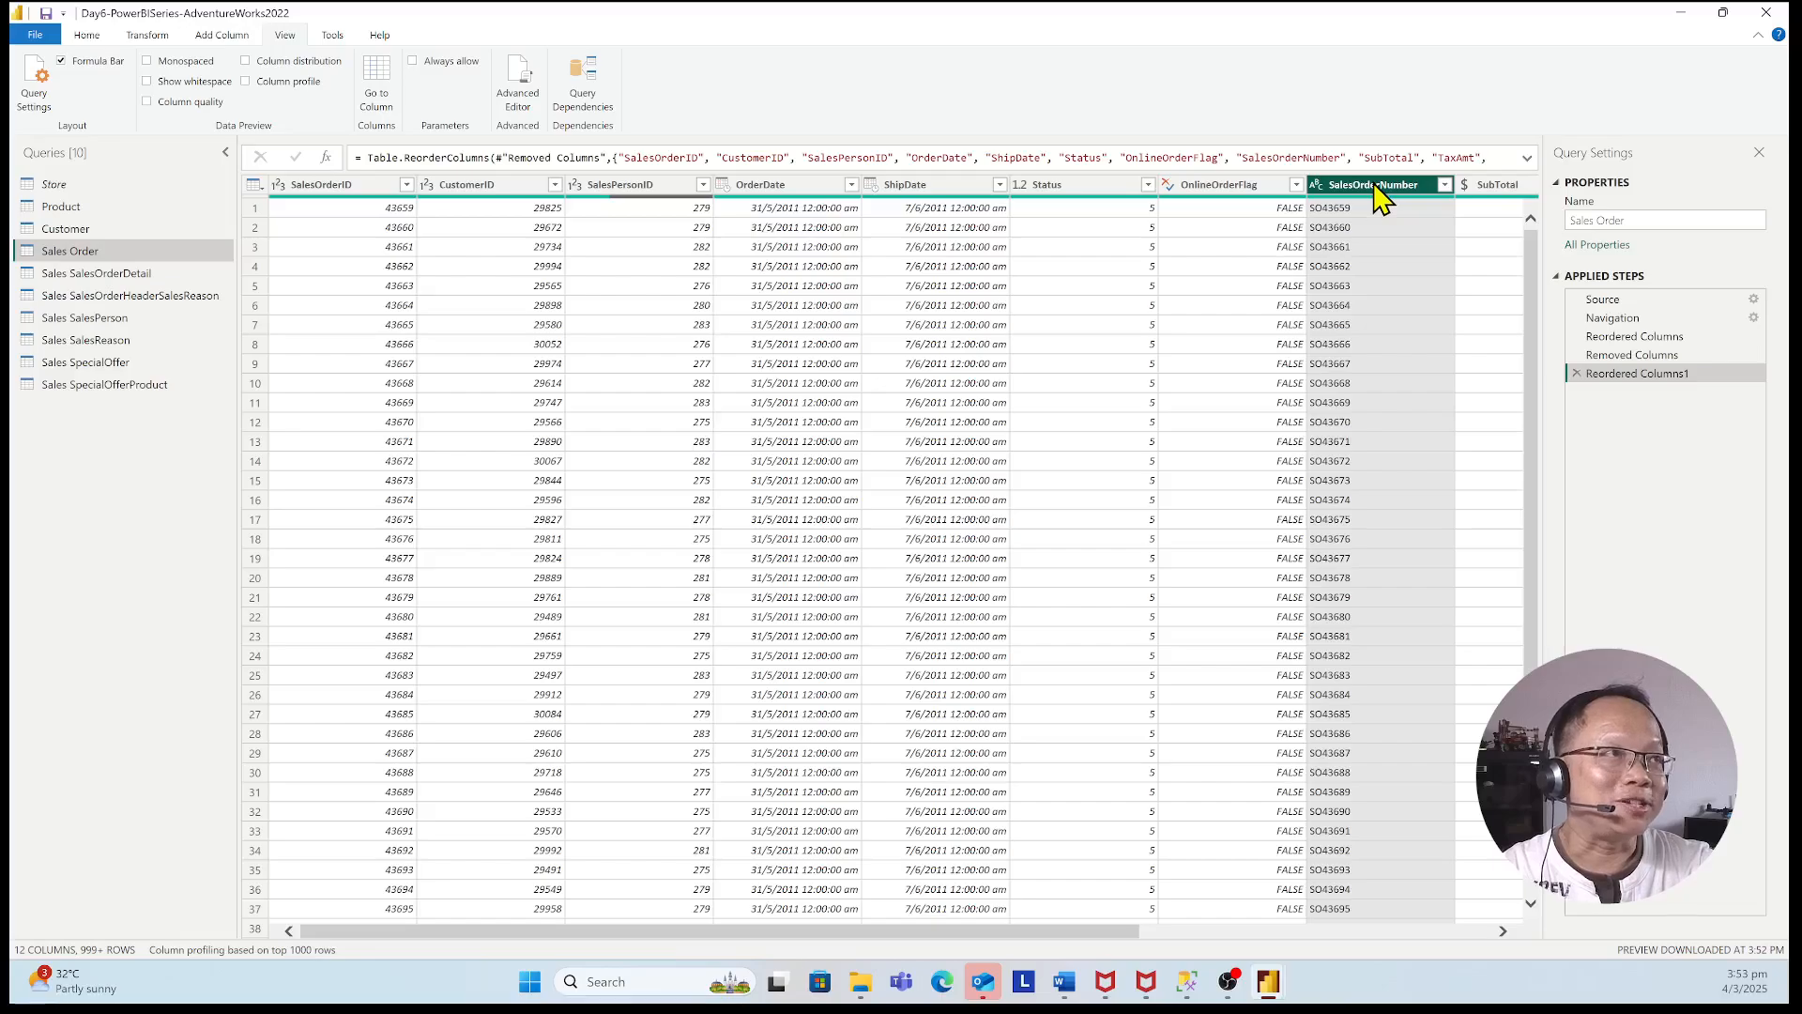
pyautogui.moveTo(1377, 185); pyautogui.dragTo(815, 268)
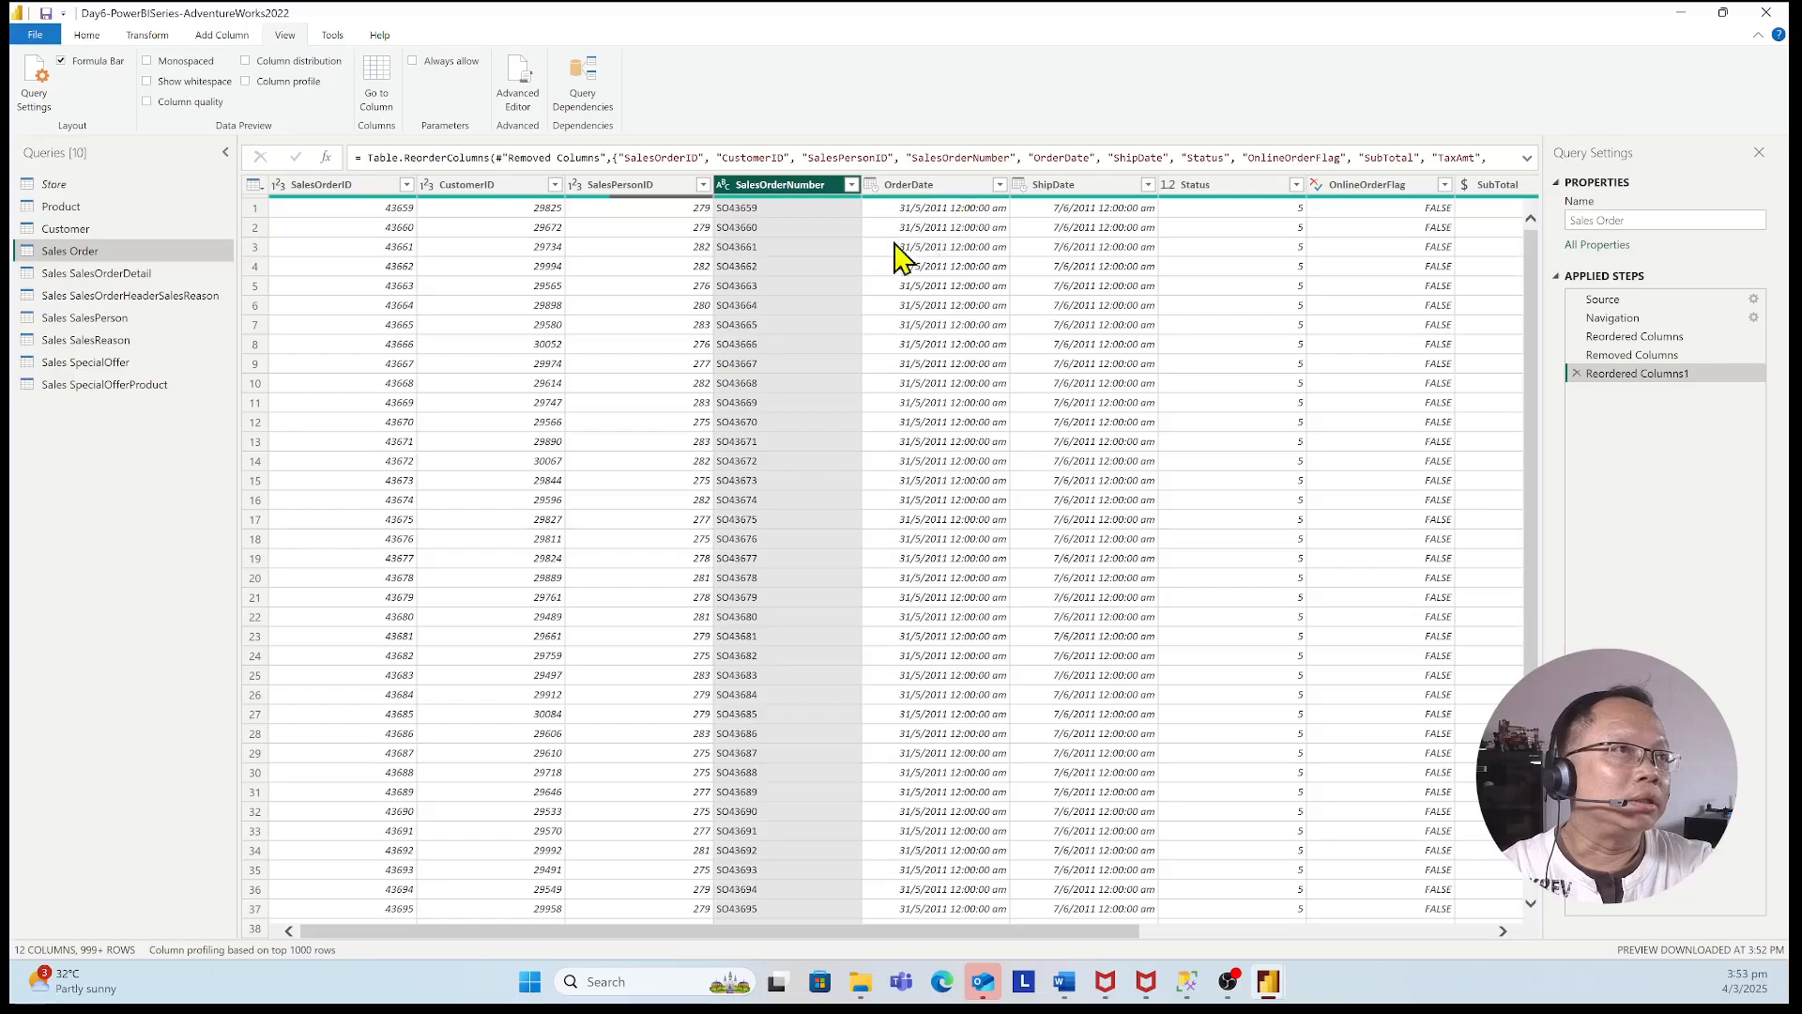
pyautogui.doubleClick(789, 187)
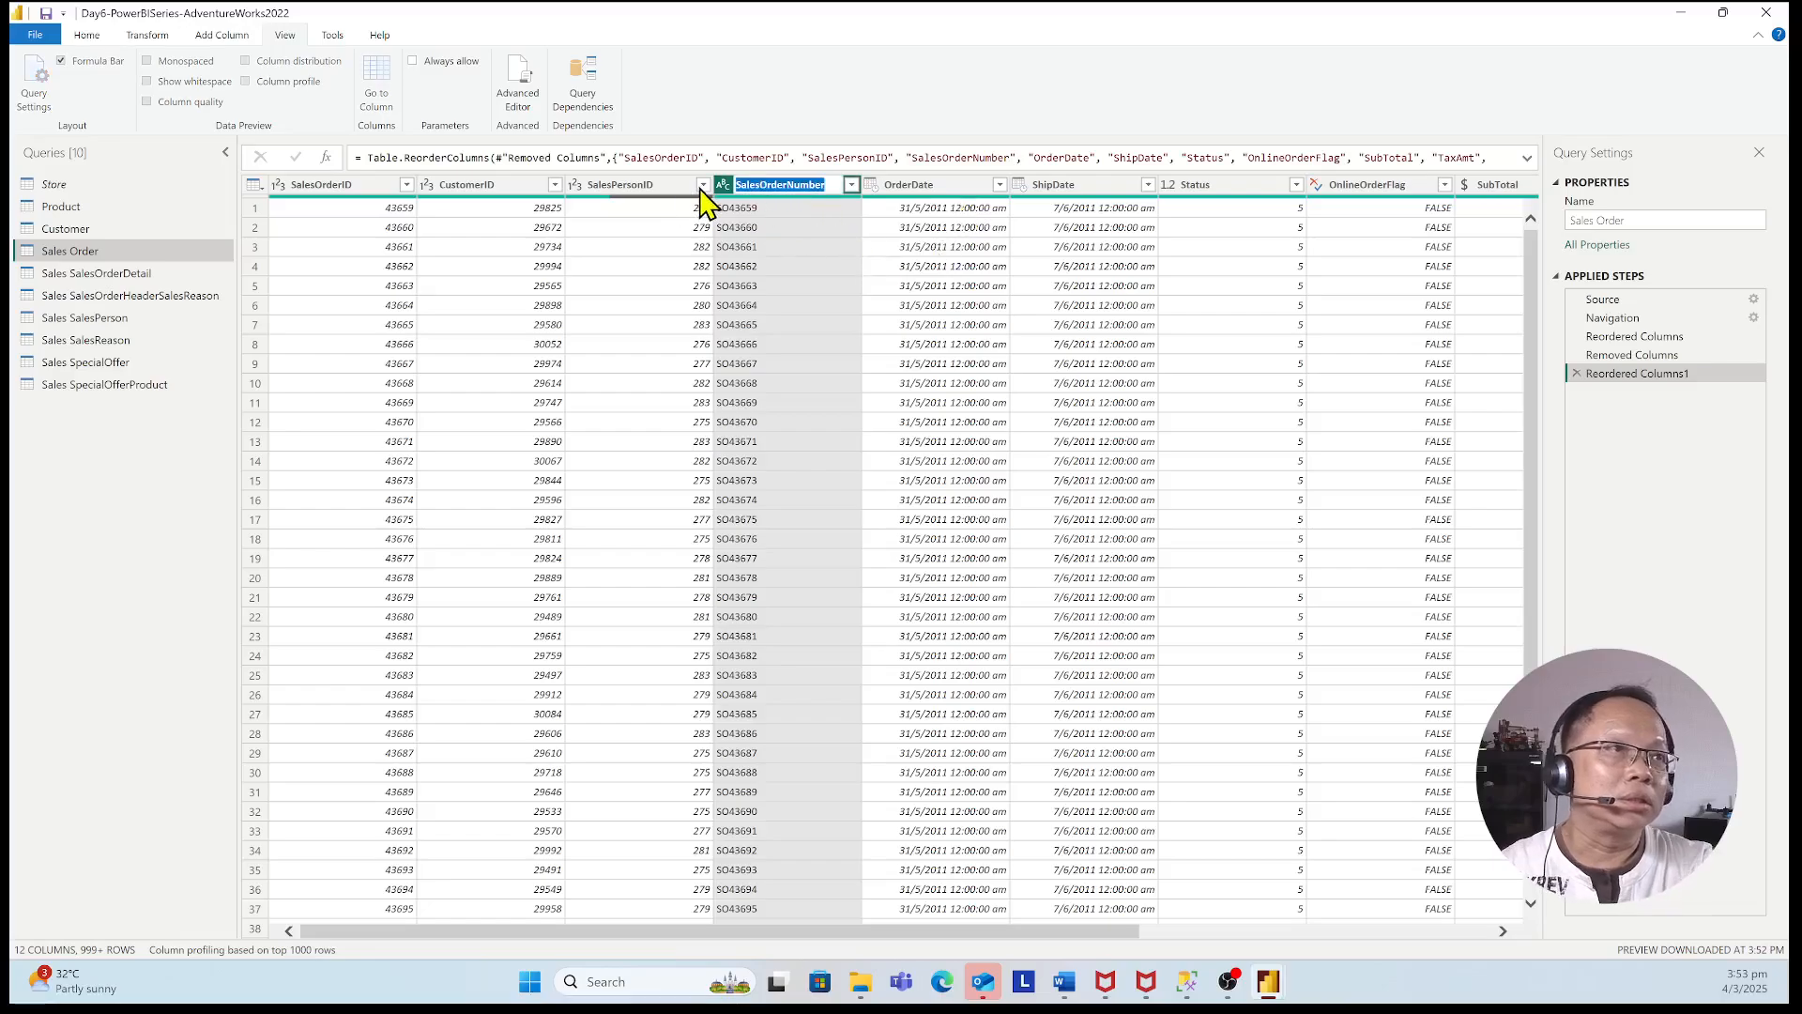
pyautogui.press('Return')
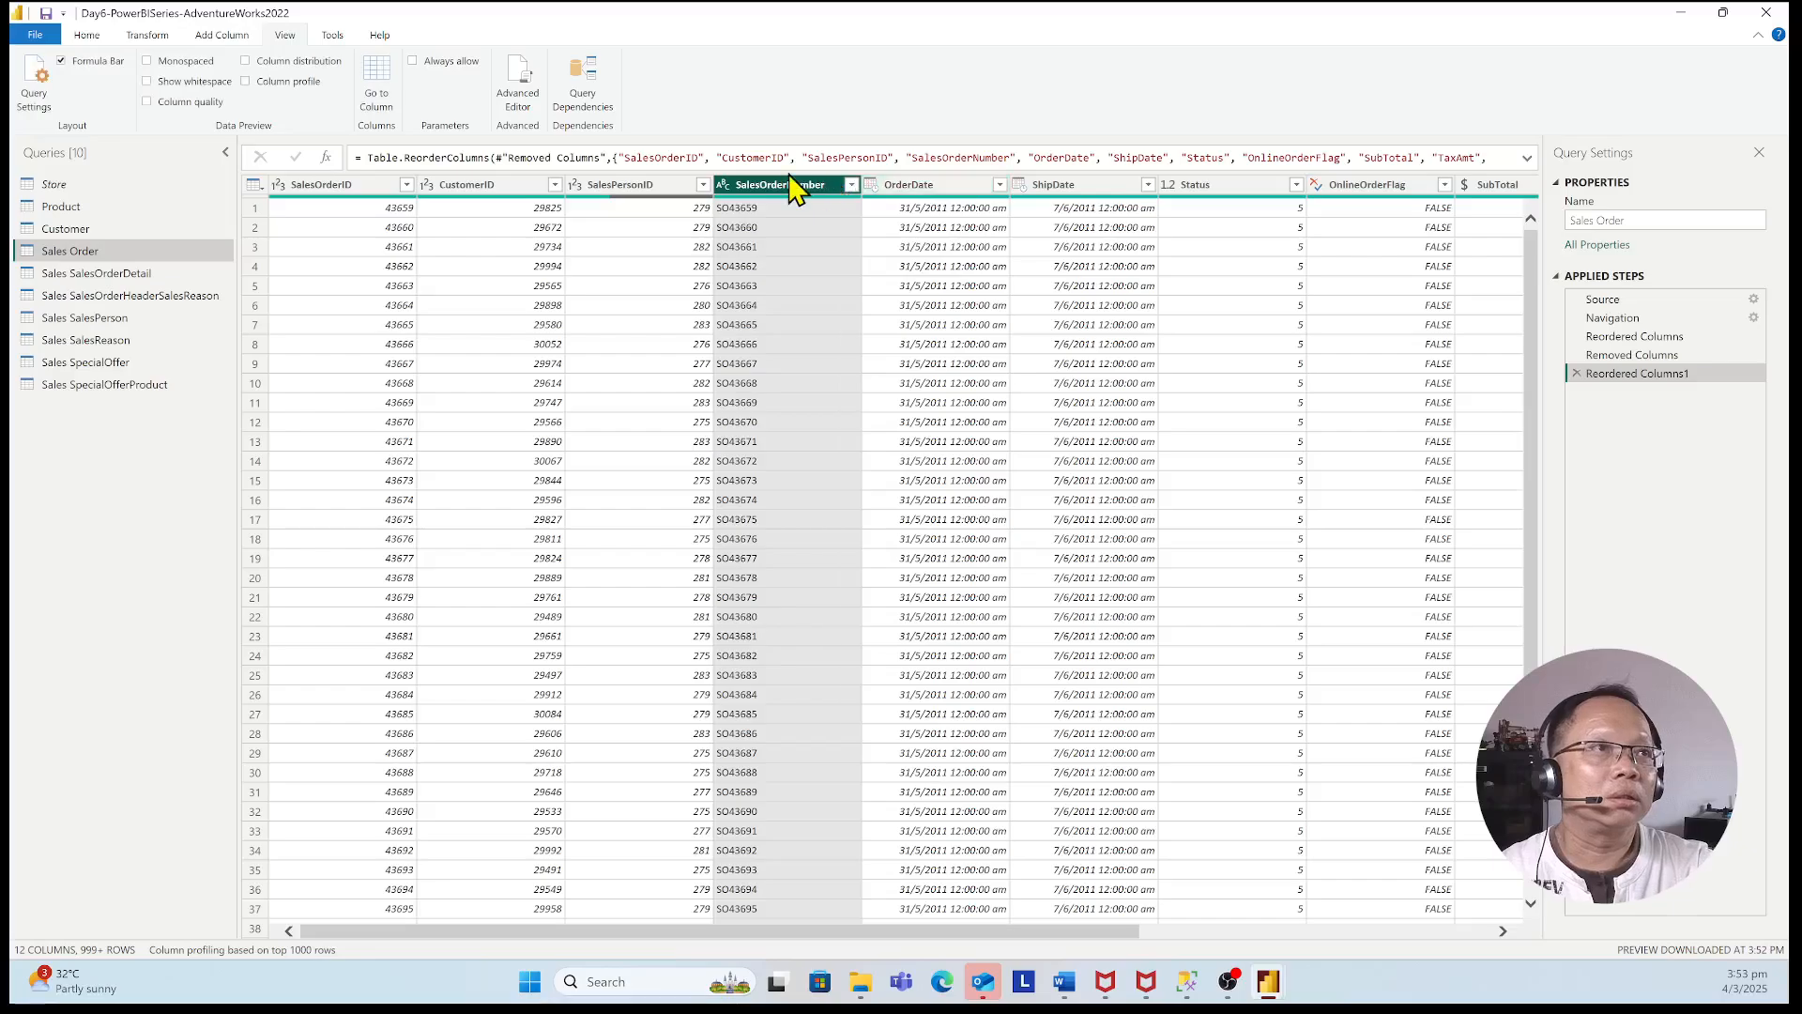
pyautogui.doubleClick(768, 180)
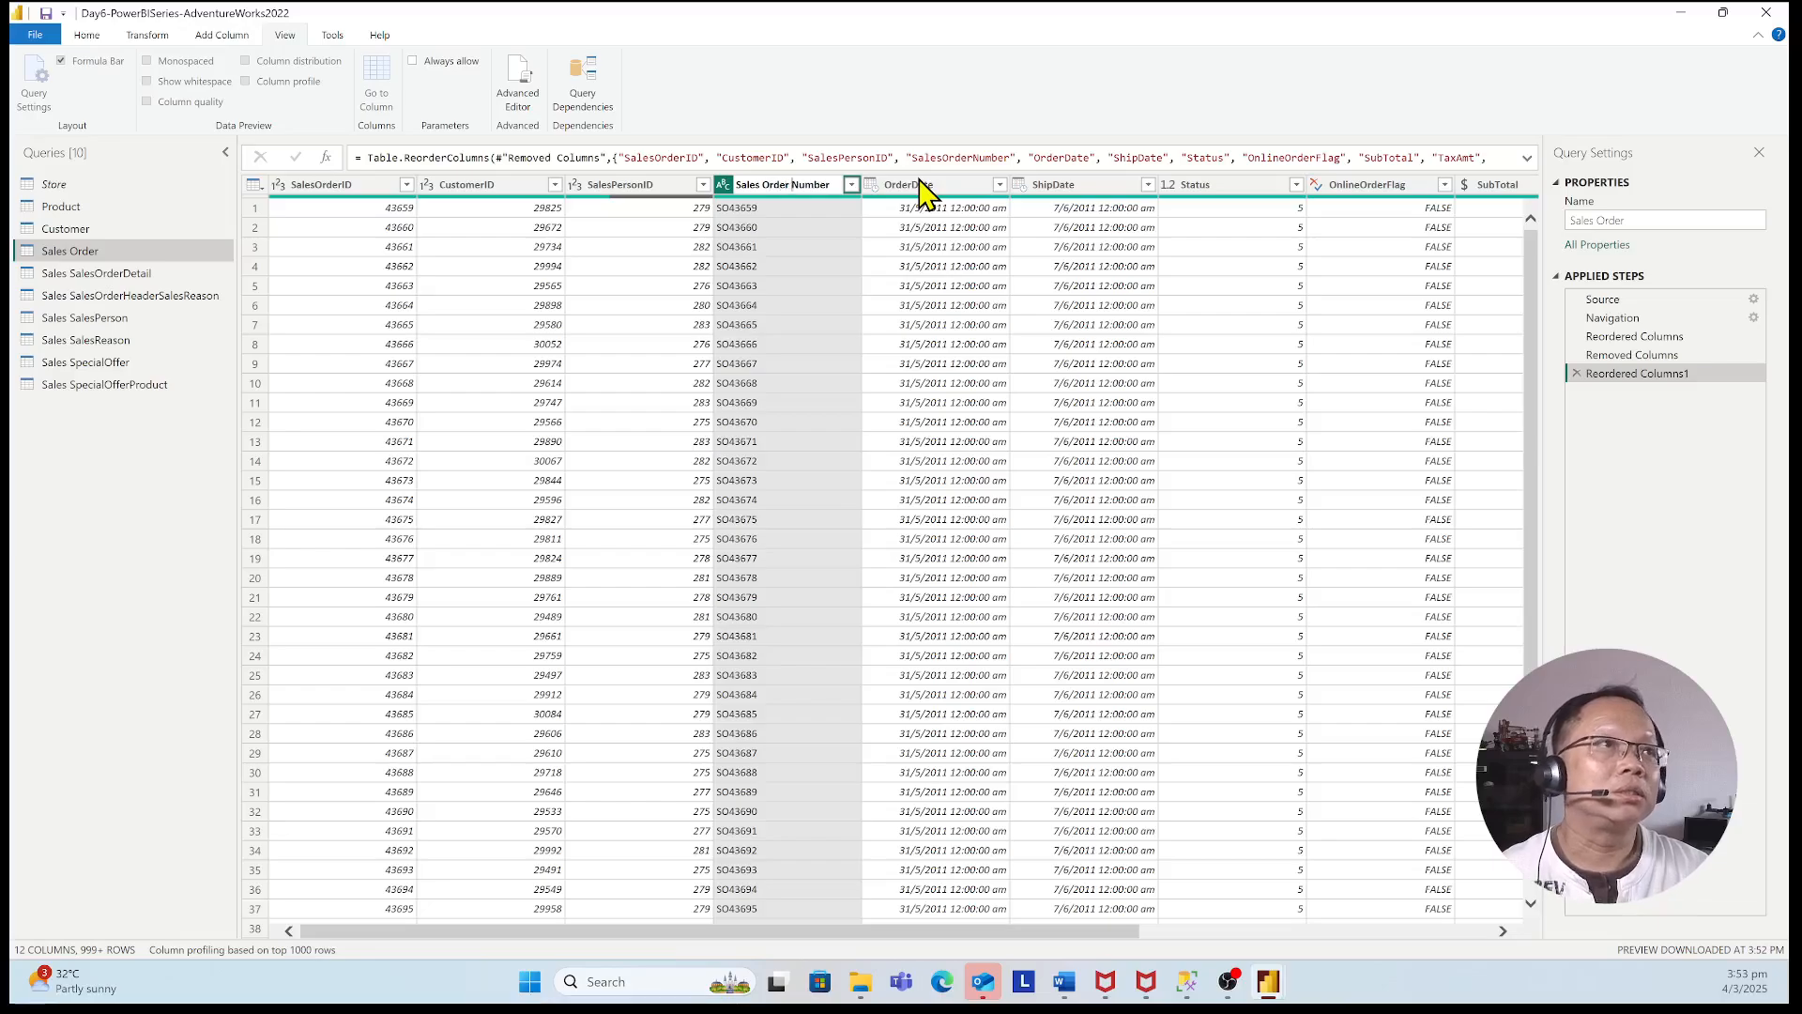
pyautogui.press('Return')
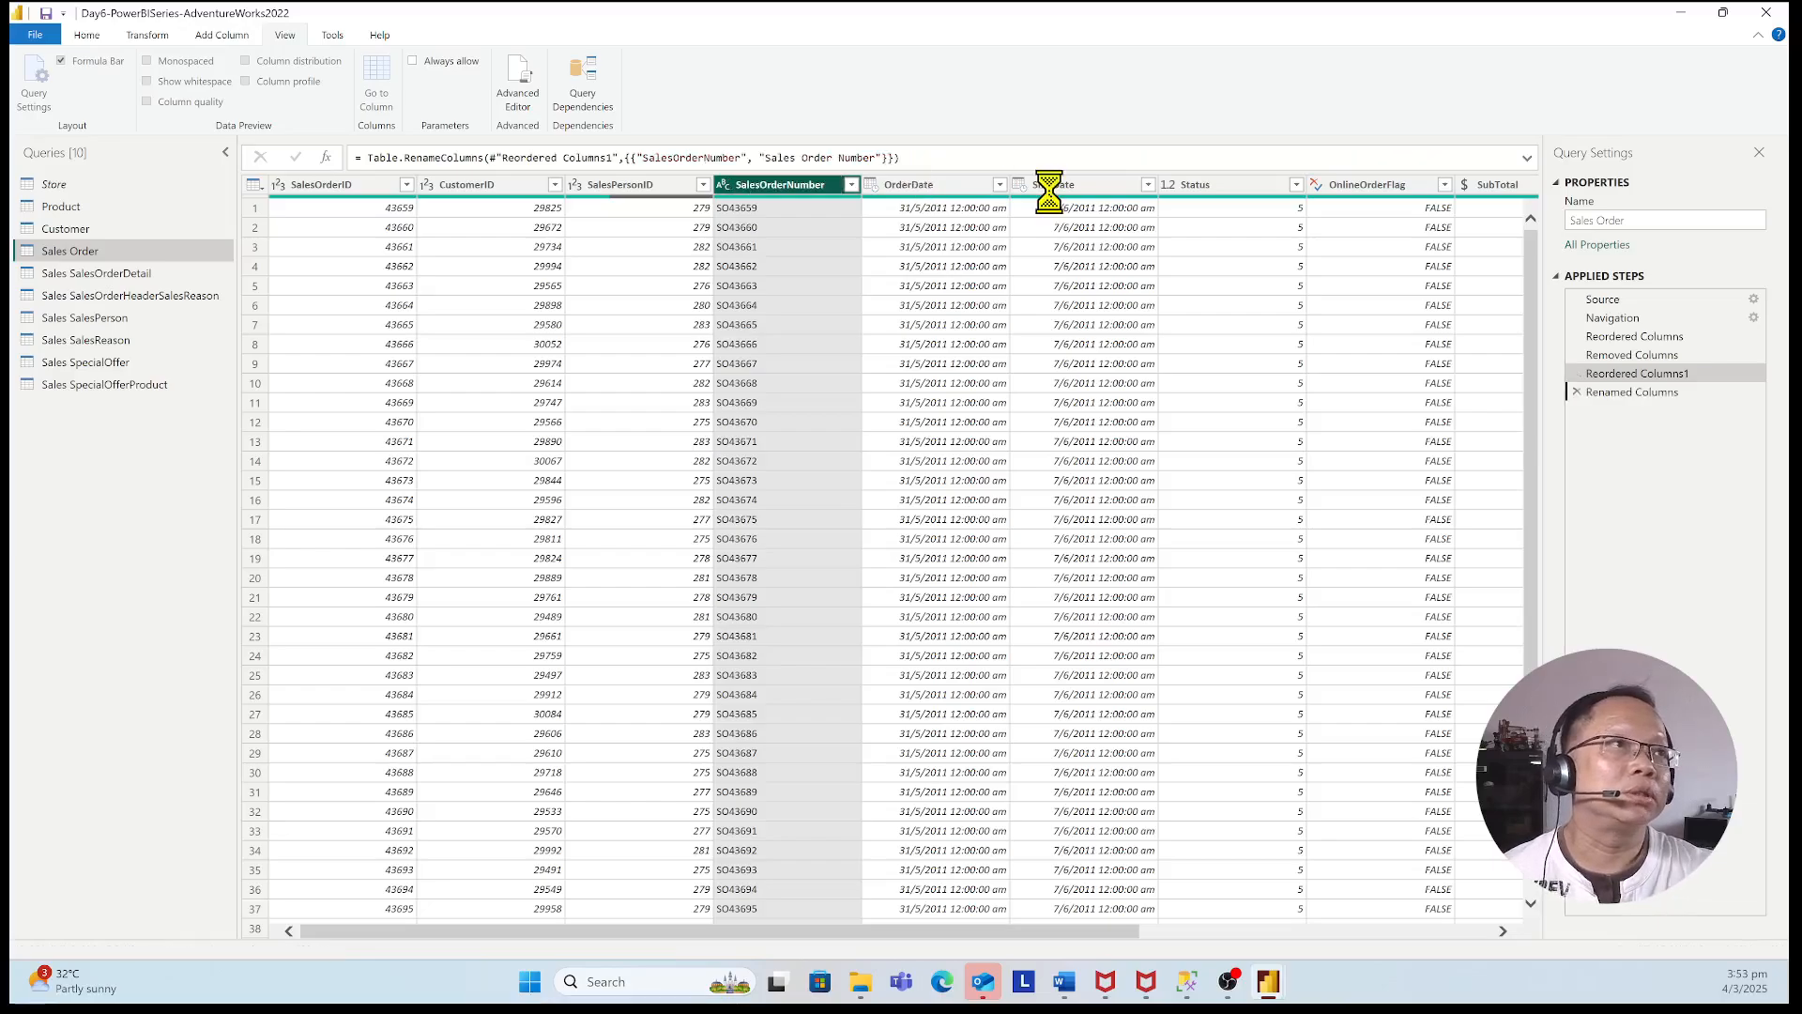
# - Rename the OrderDate column as Order Date and the ShipDate column as Ship Date
pyautogui.click(927, 186)
pyautogui.press('F2')
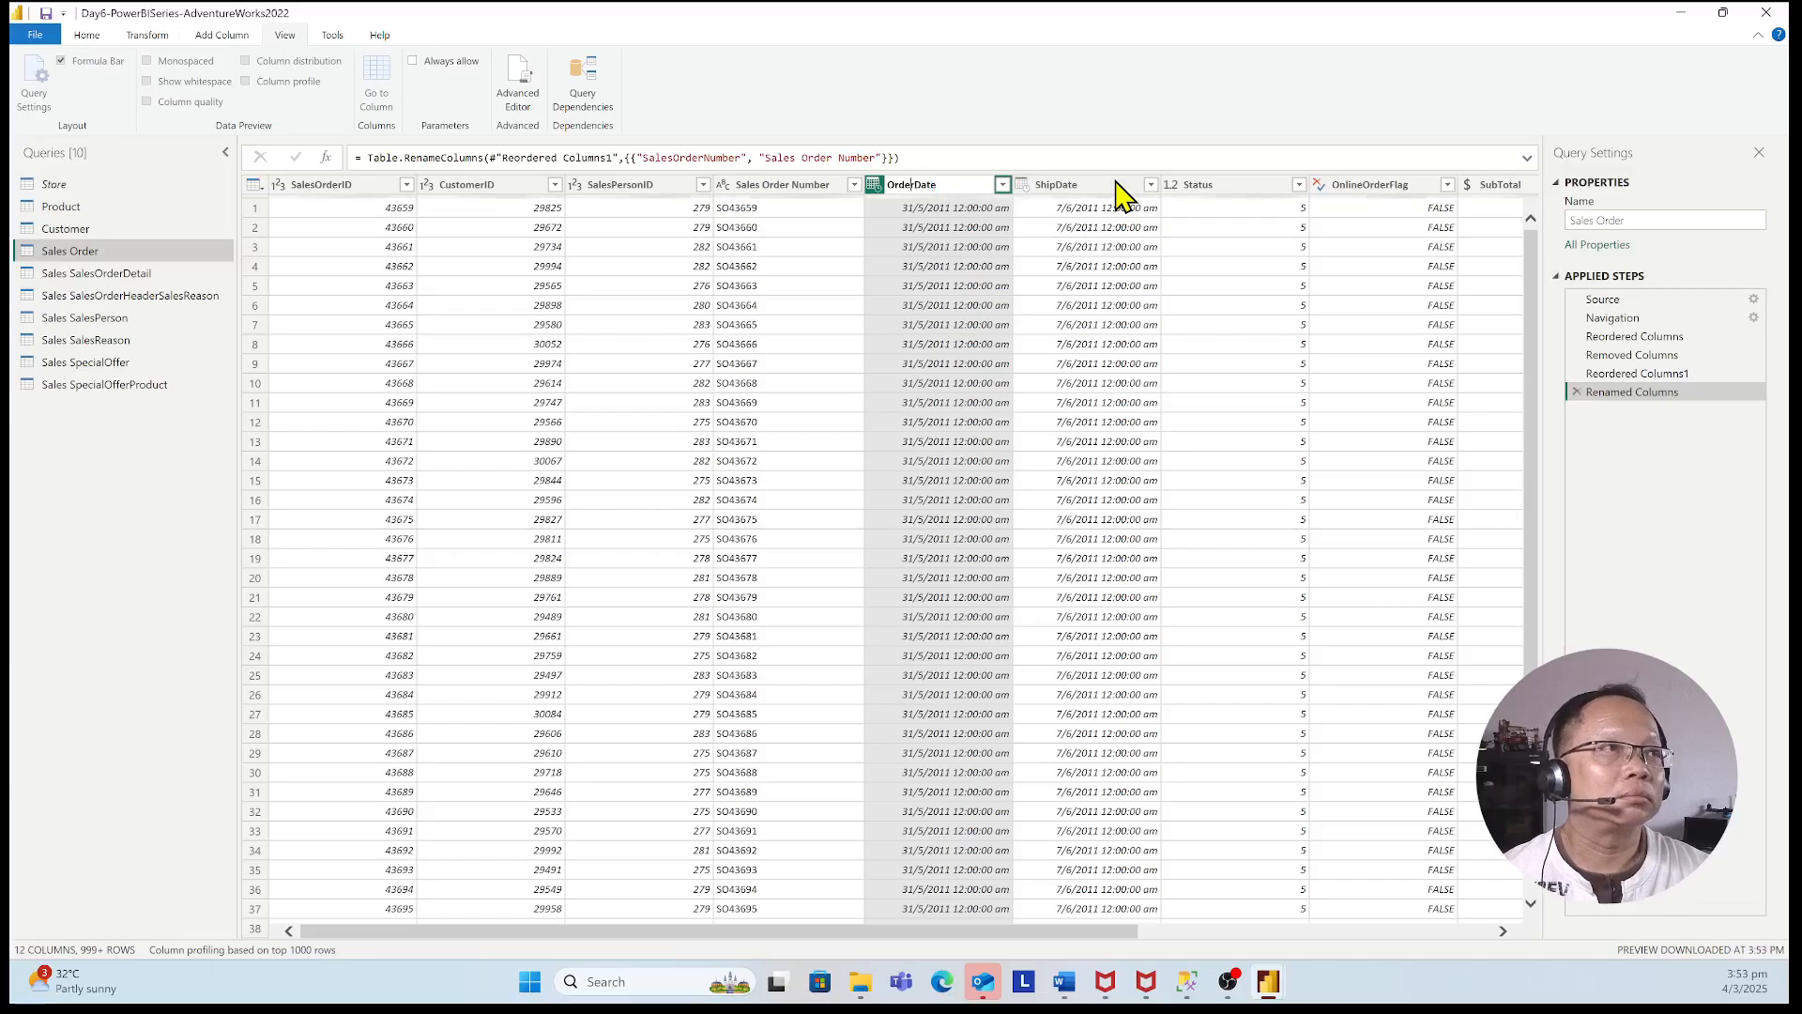
pyautogui.press('Return')
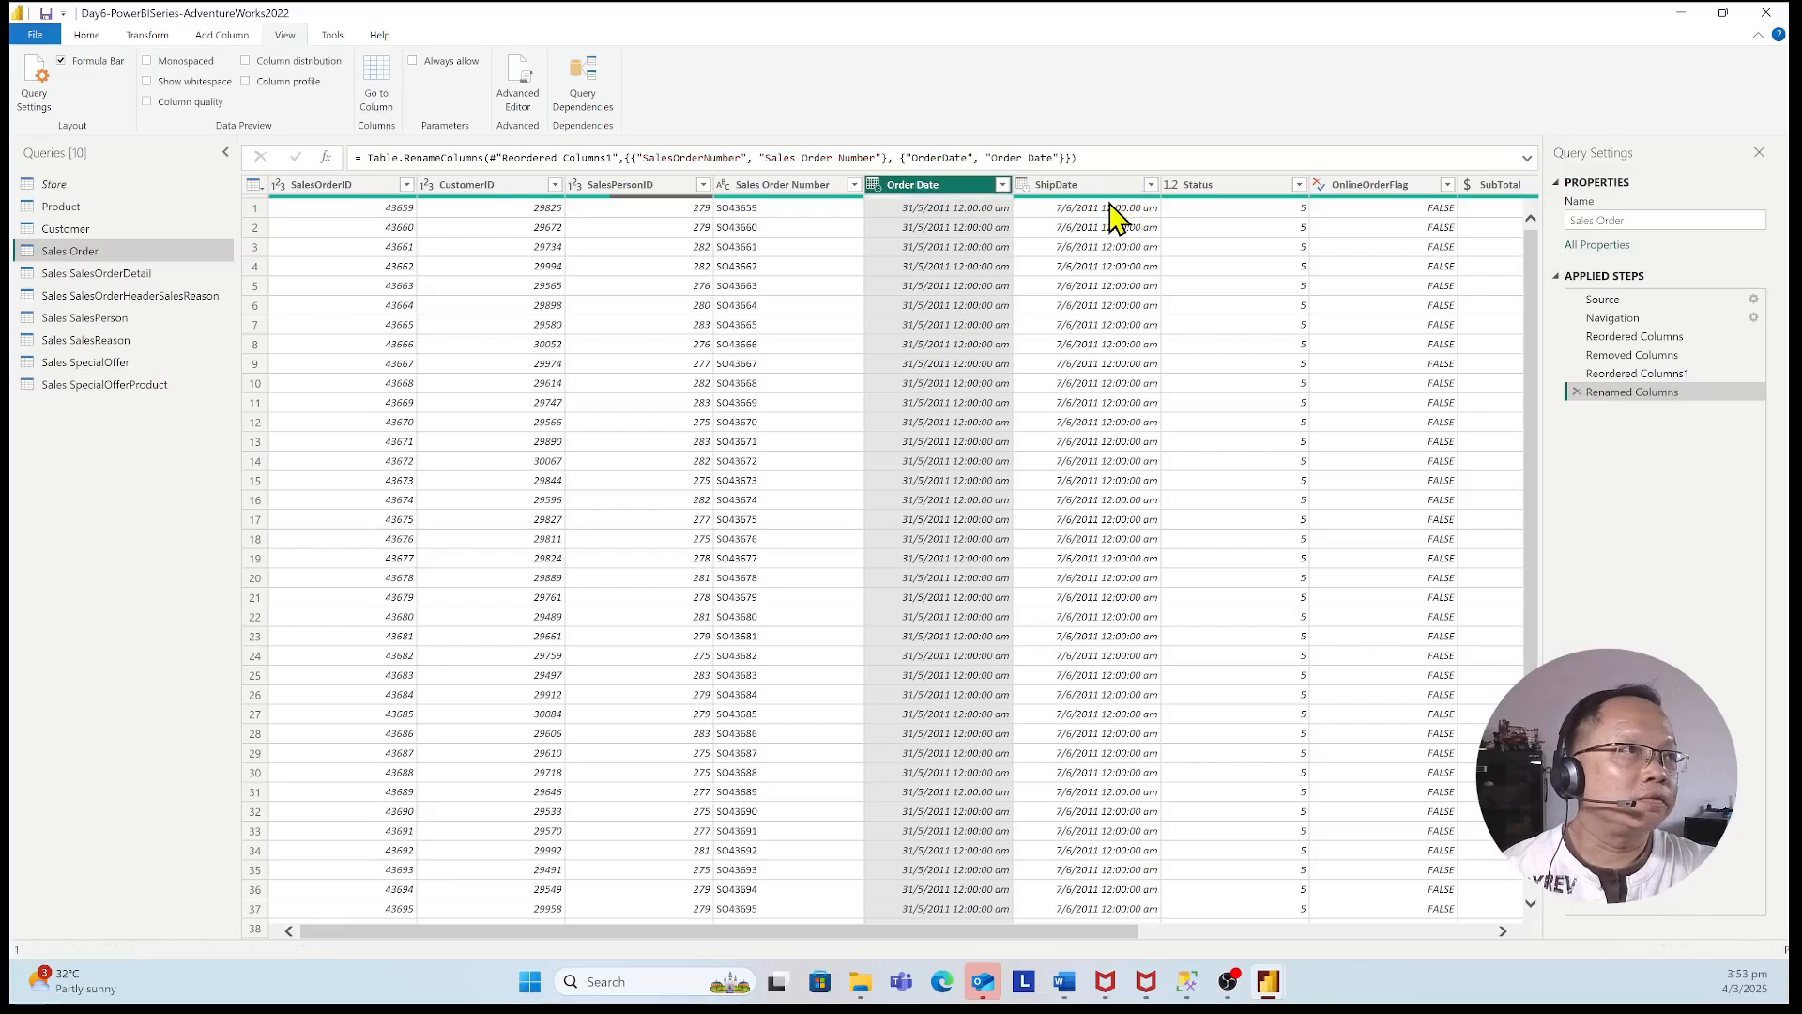
pyautogui.click(1079, 188)
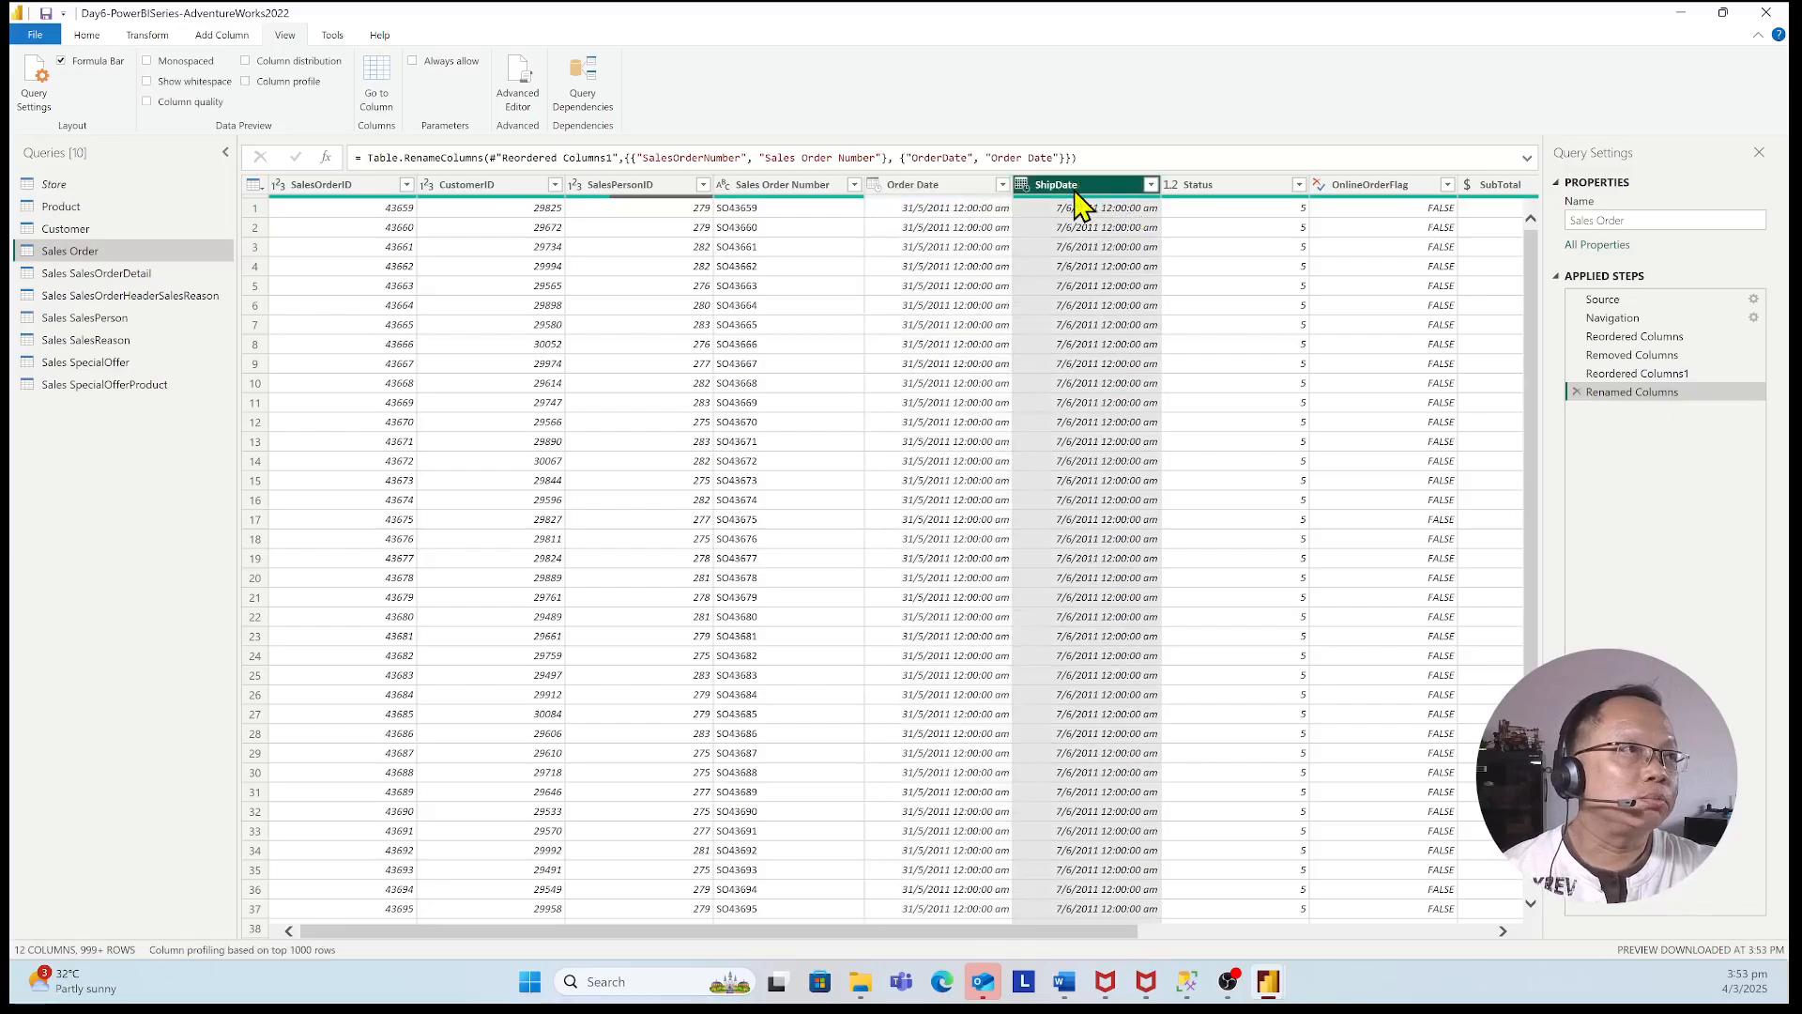
pyautogui.doubleClick(1077, 190)
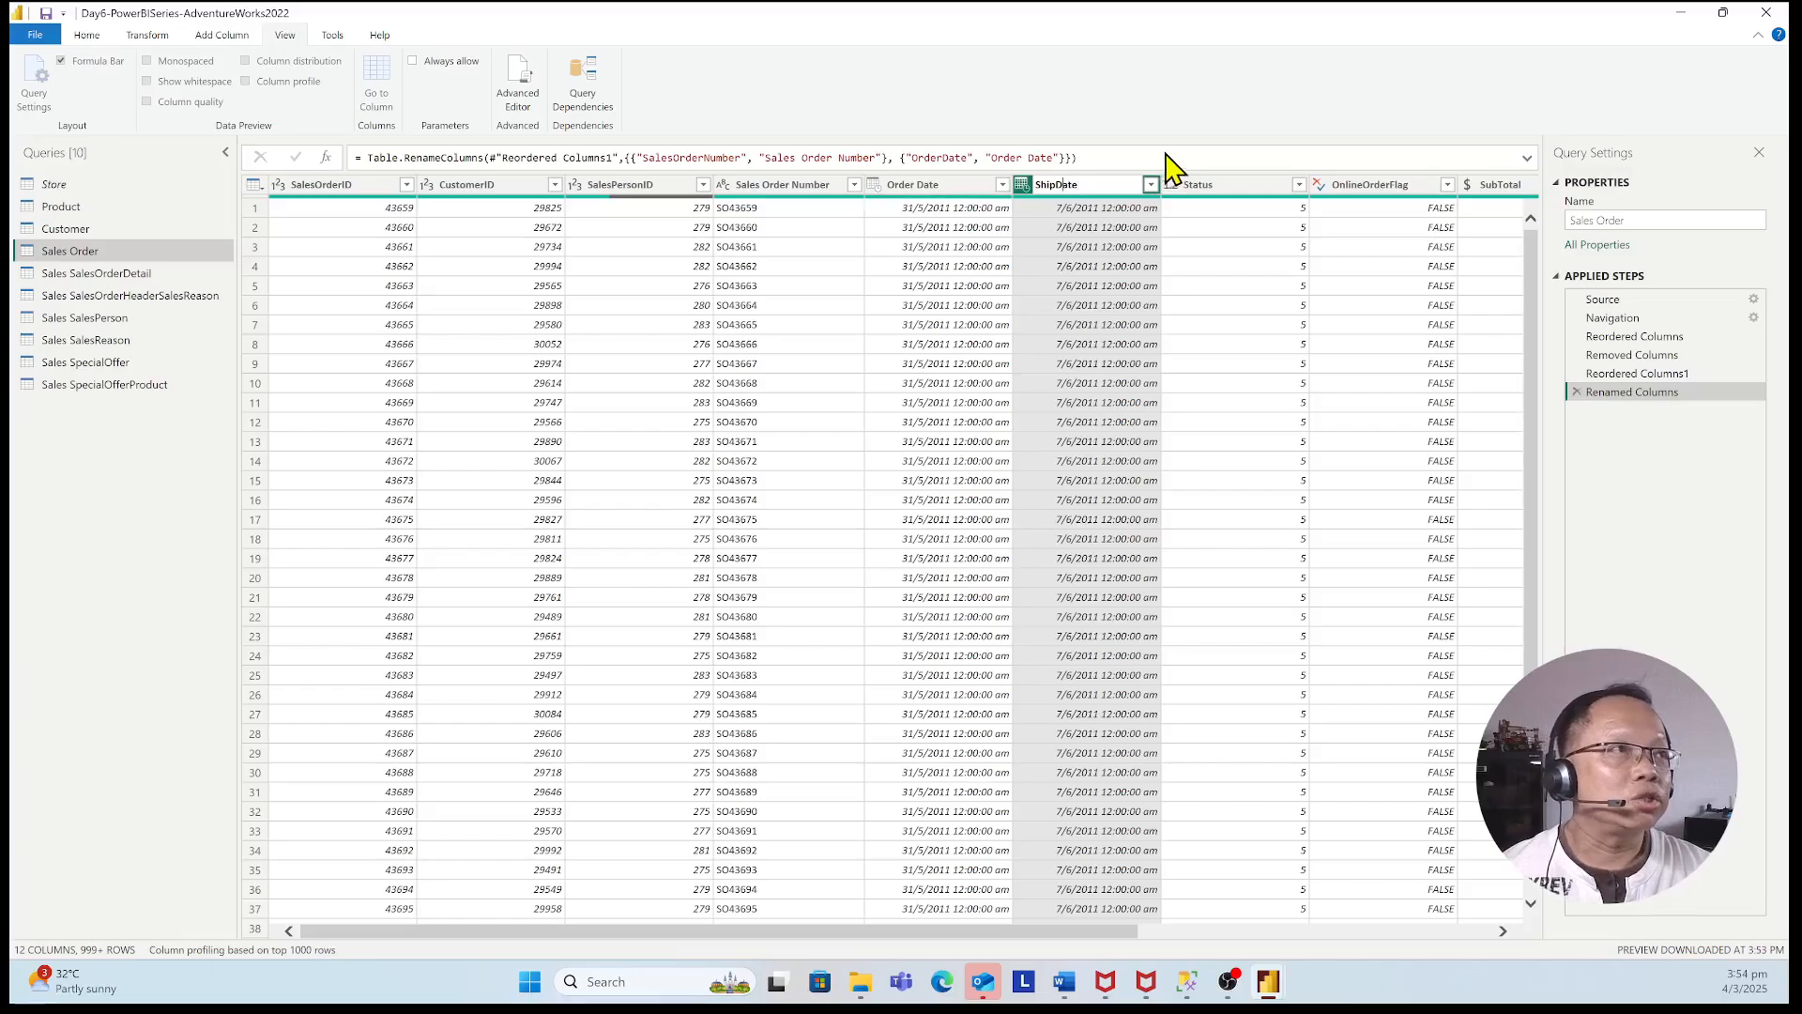
pyautogui.press('Return')
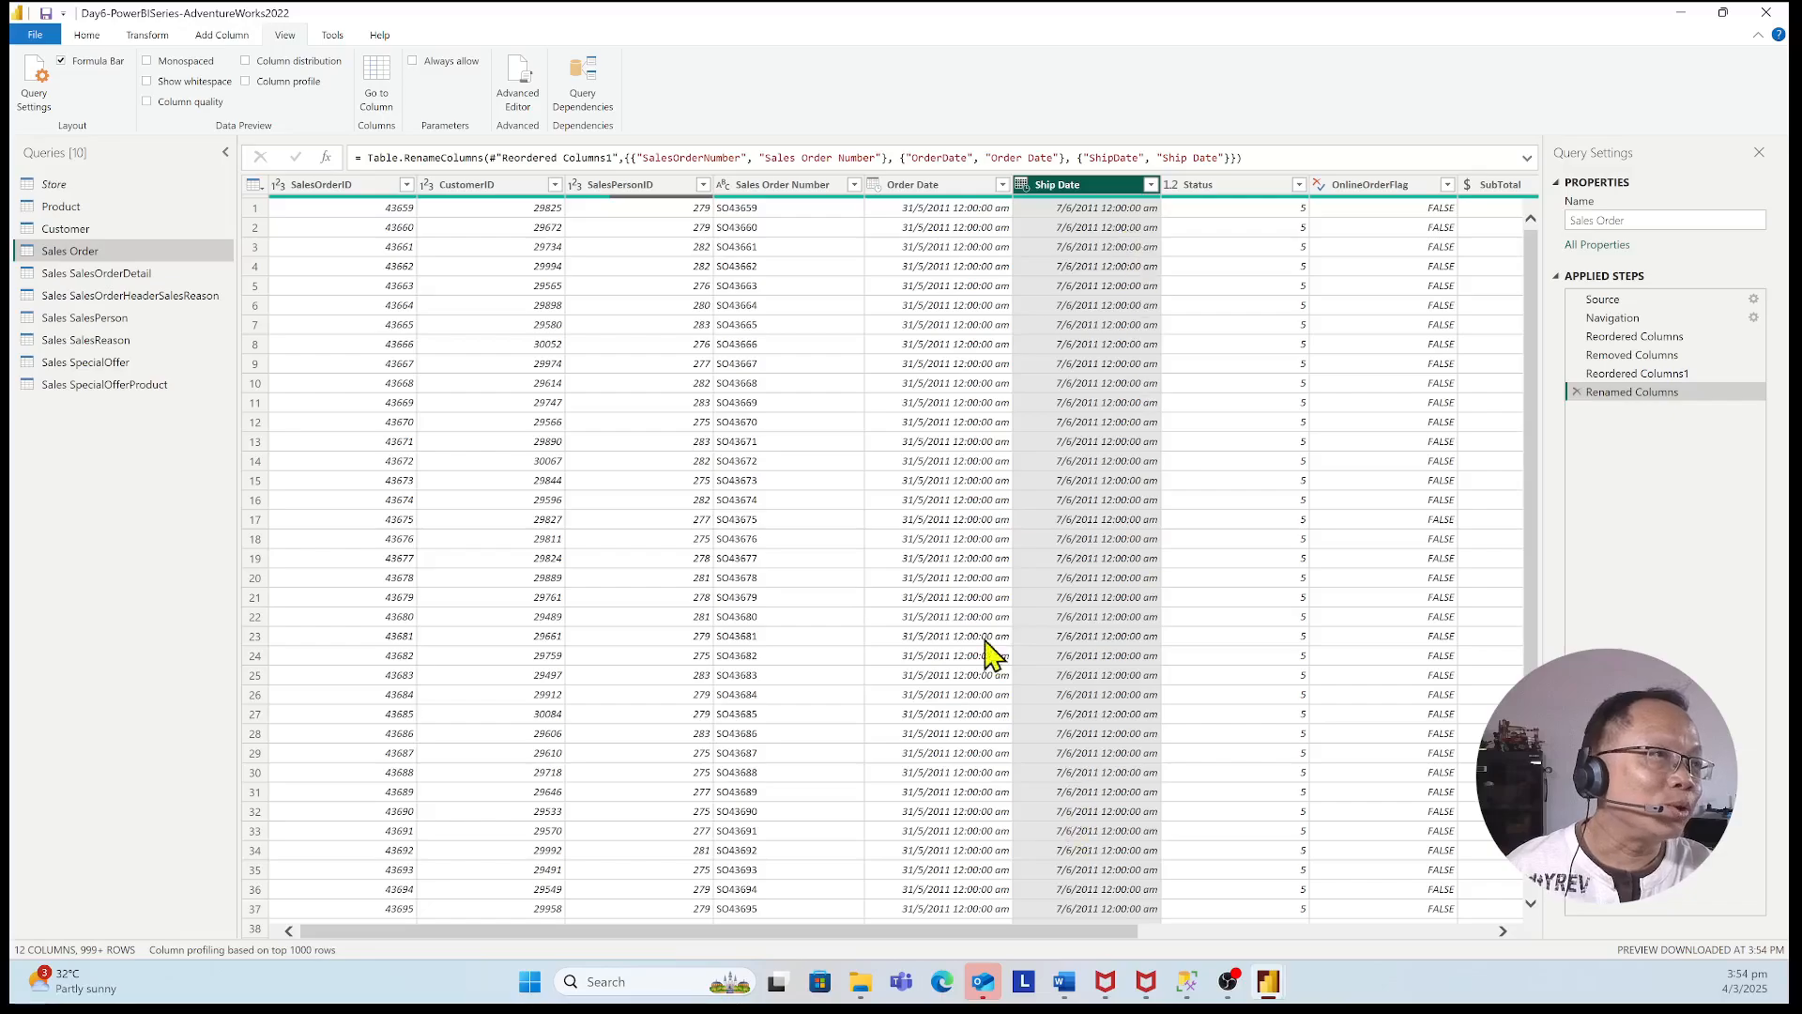
# - Change the data type of the Order Date column in the Sales Order query to Date
pyautogui.click(971, 186)
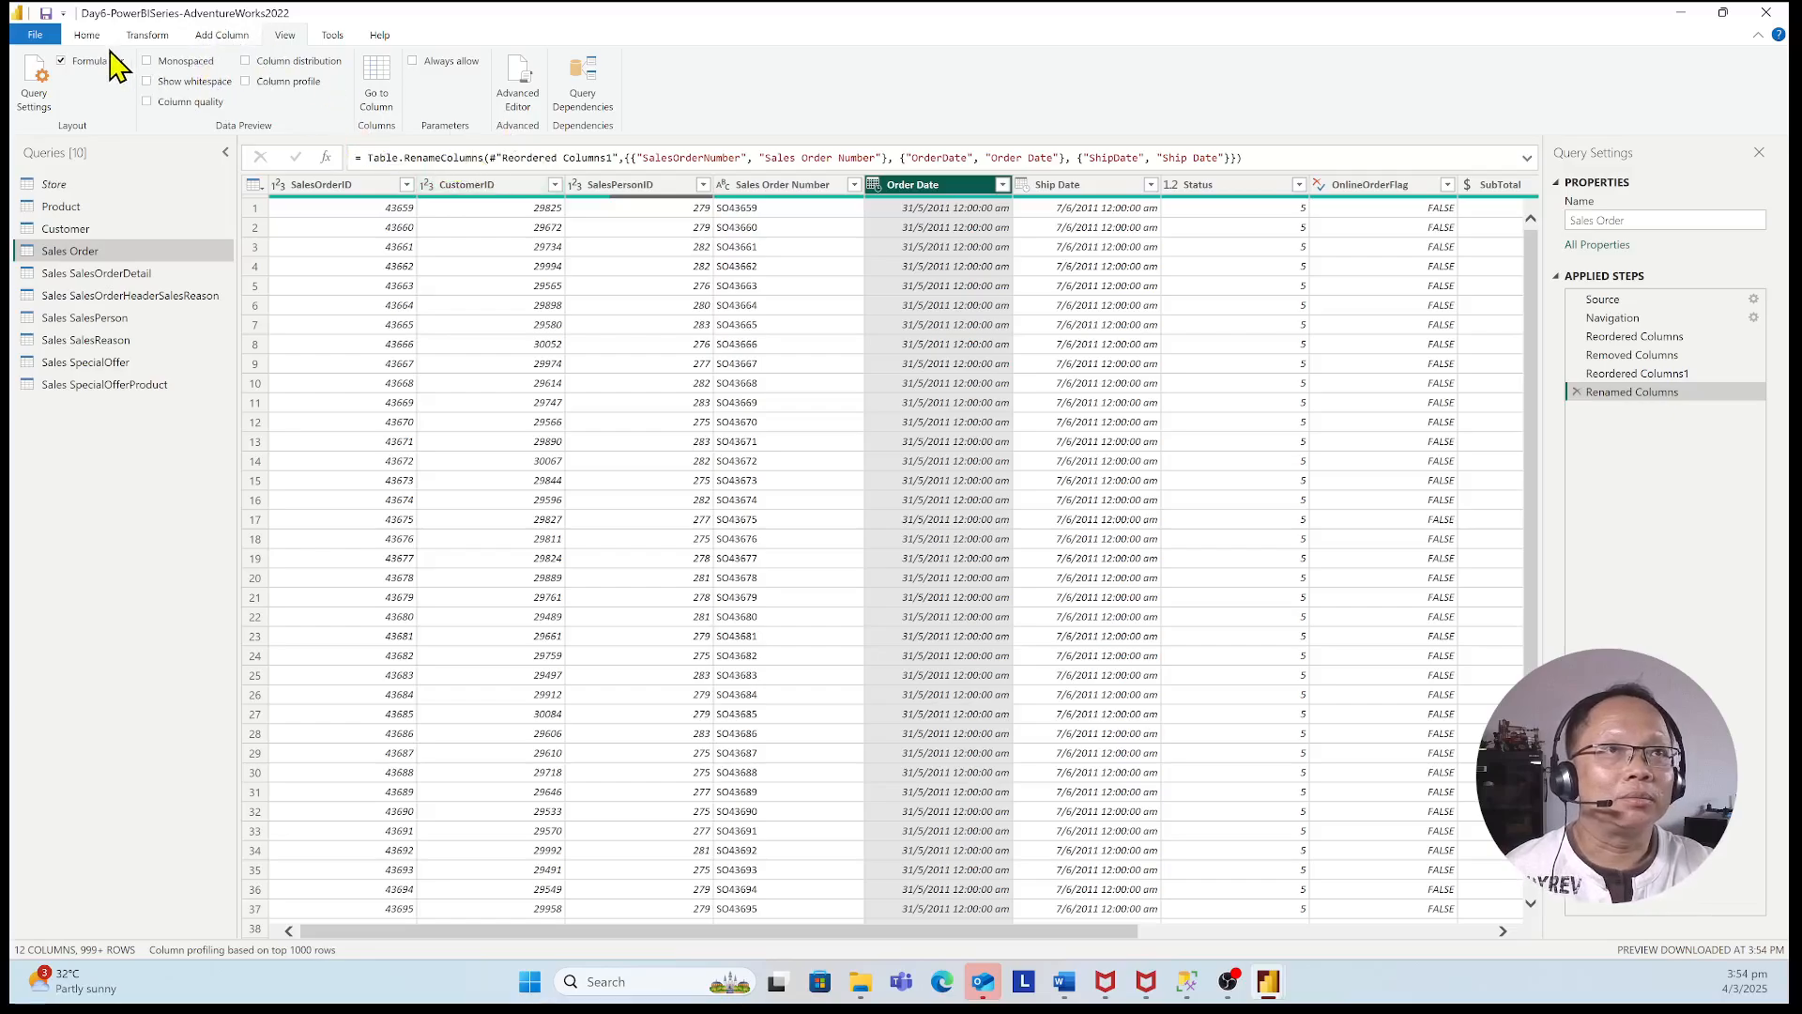
pyautogui.rightClick(952, 199)
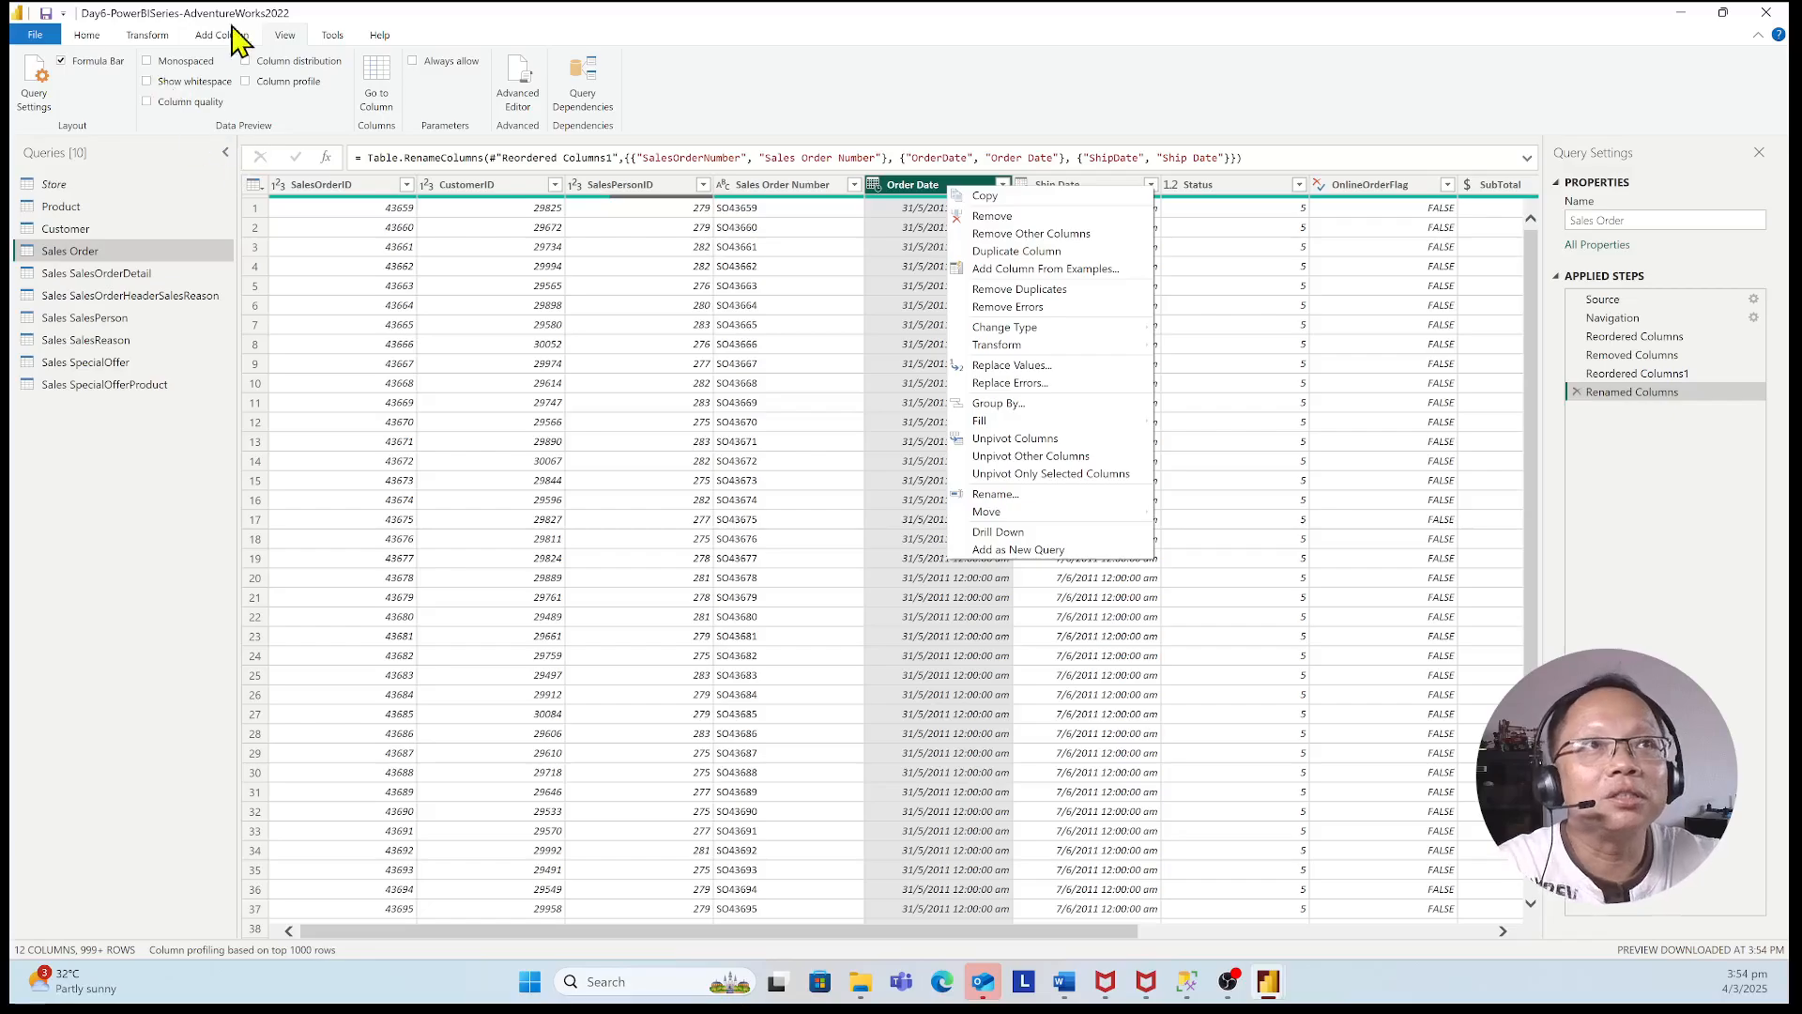
pyautogui.click(86, 34)
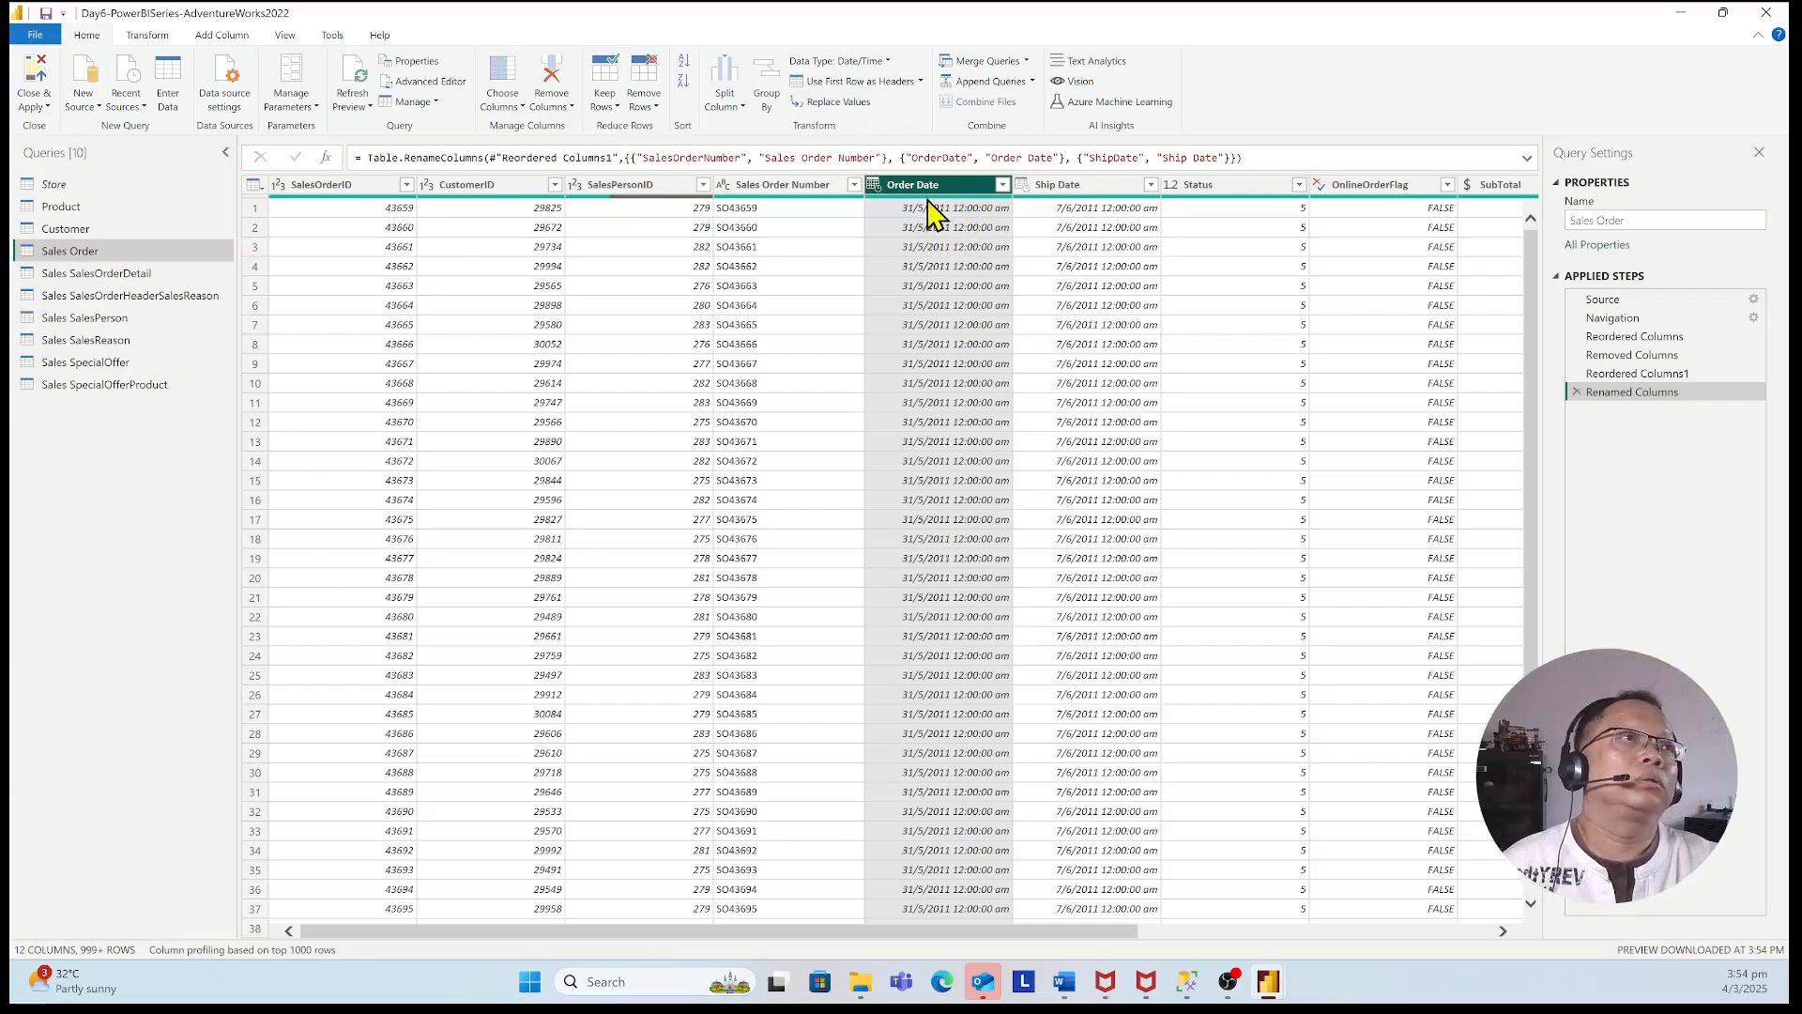
pyautogui.click(877, 61)
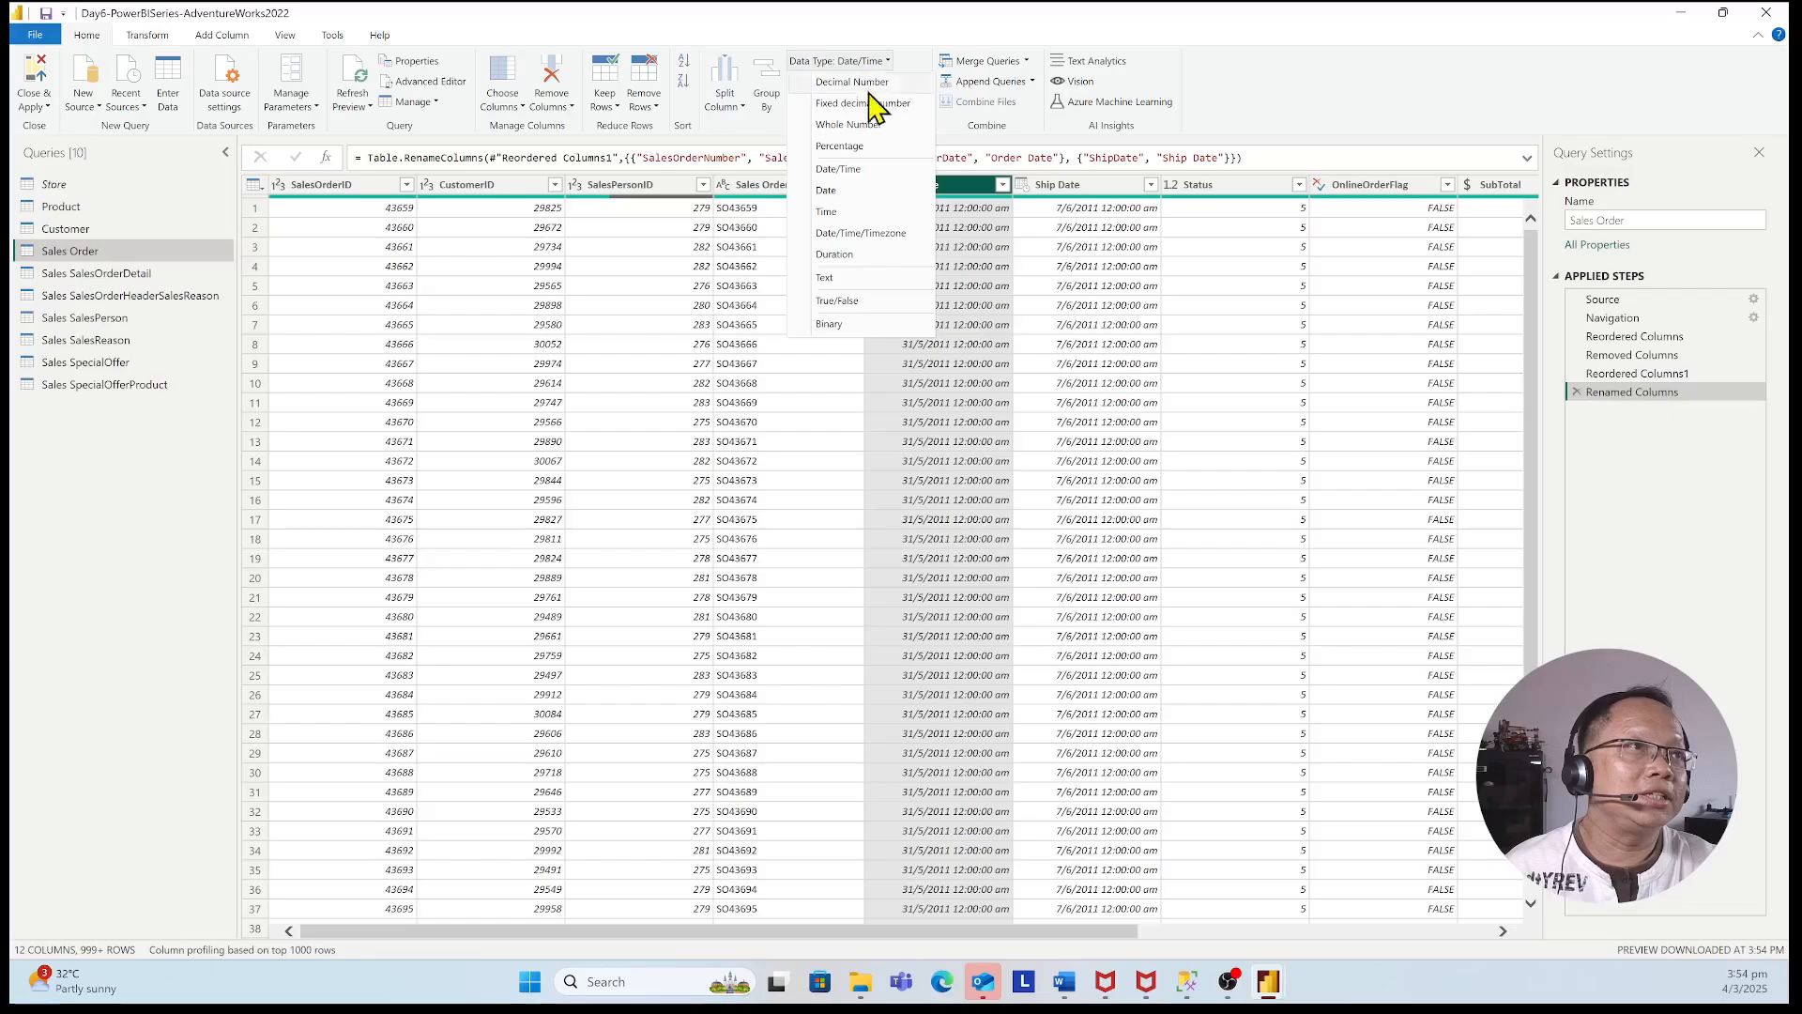
pyautogui.click(855, 193)
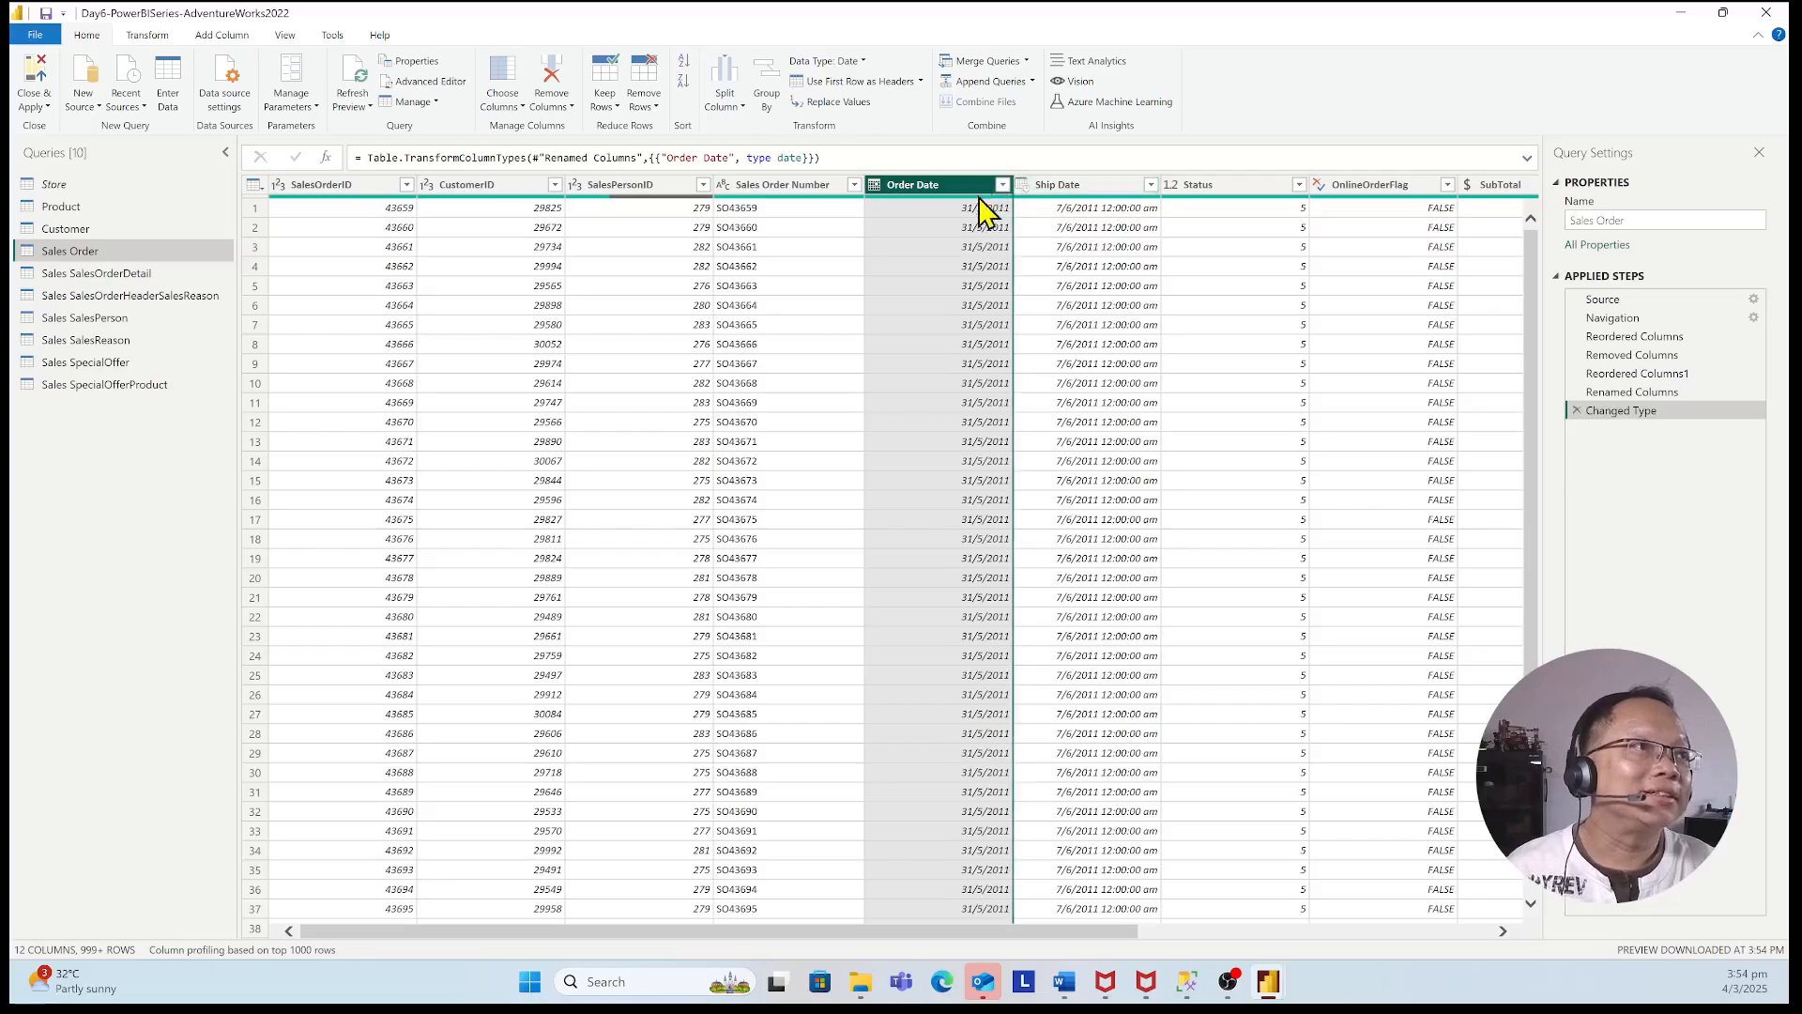
# - Change the data type of the Ship Date column to Date and look through the rows of both date columns
pyautogui.click(1139, 236)
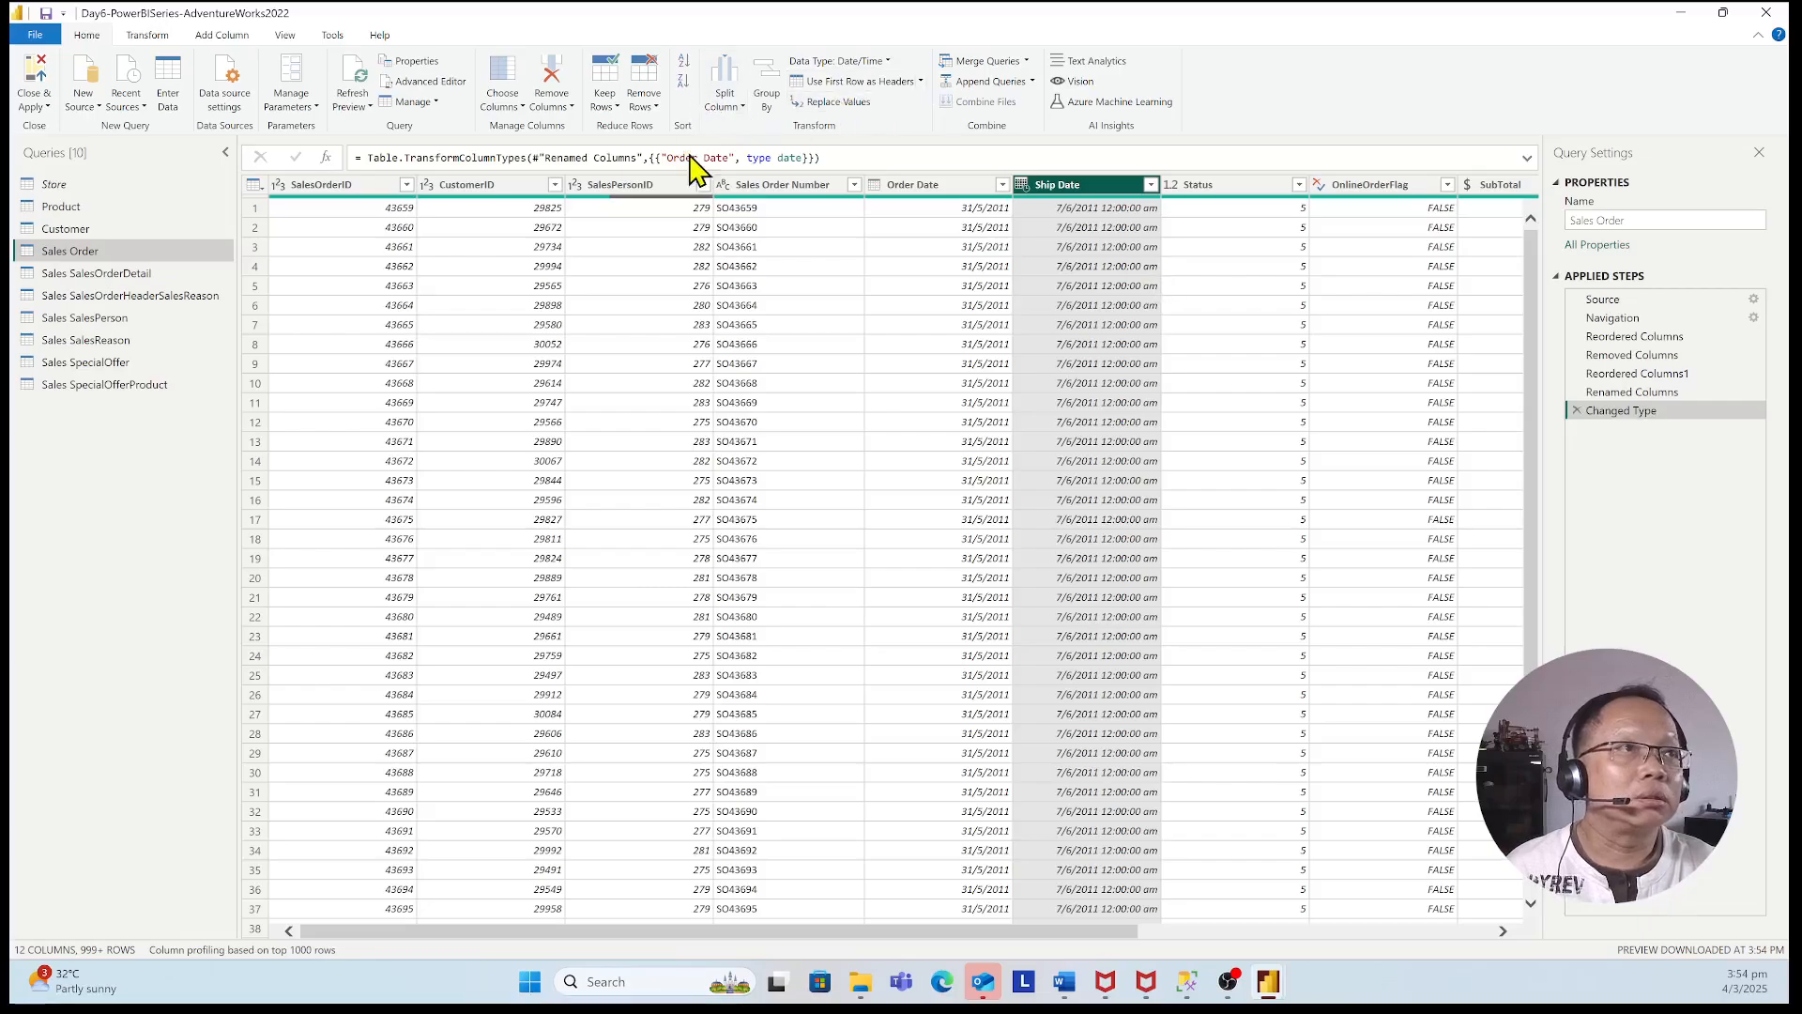
pyautogui.click(884, 62)
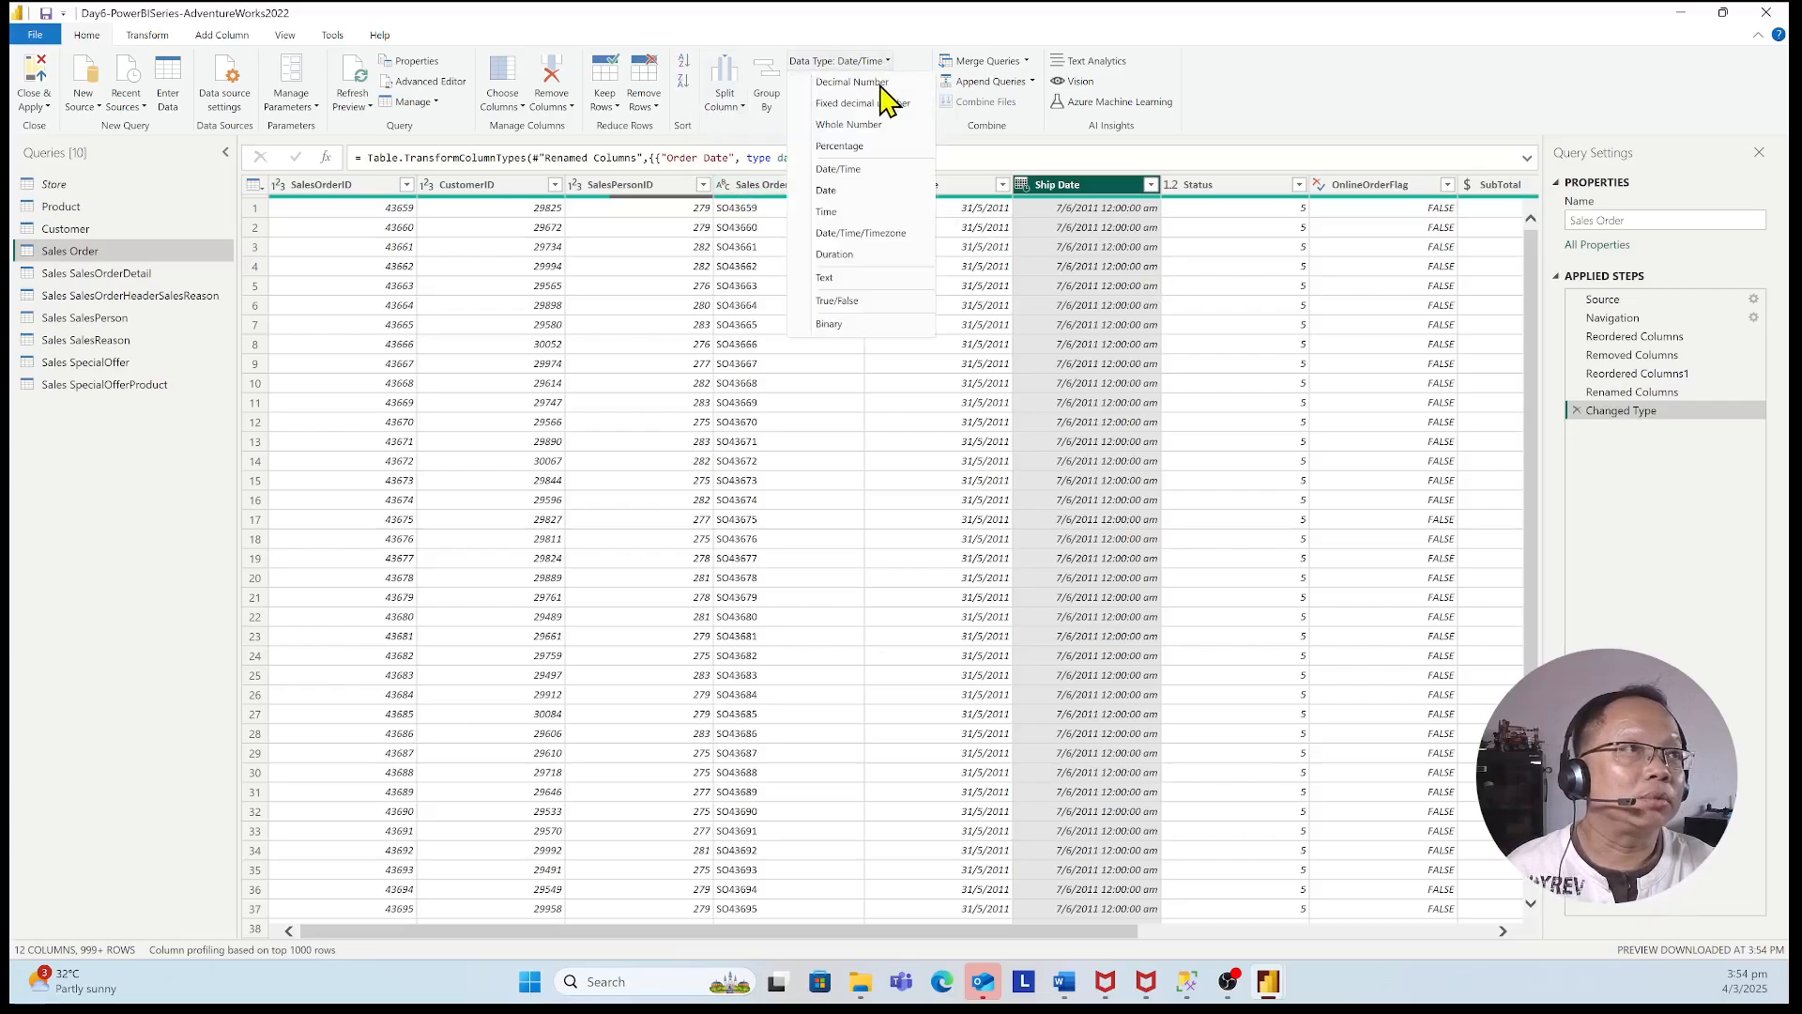
pyautogui.click(864, 188)
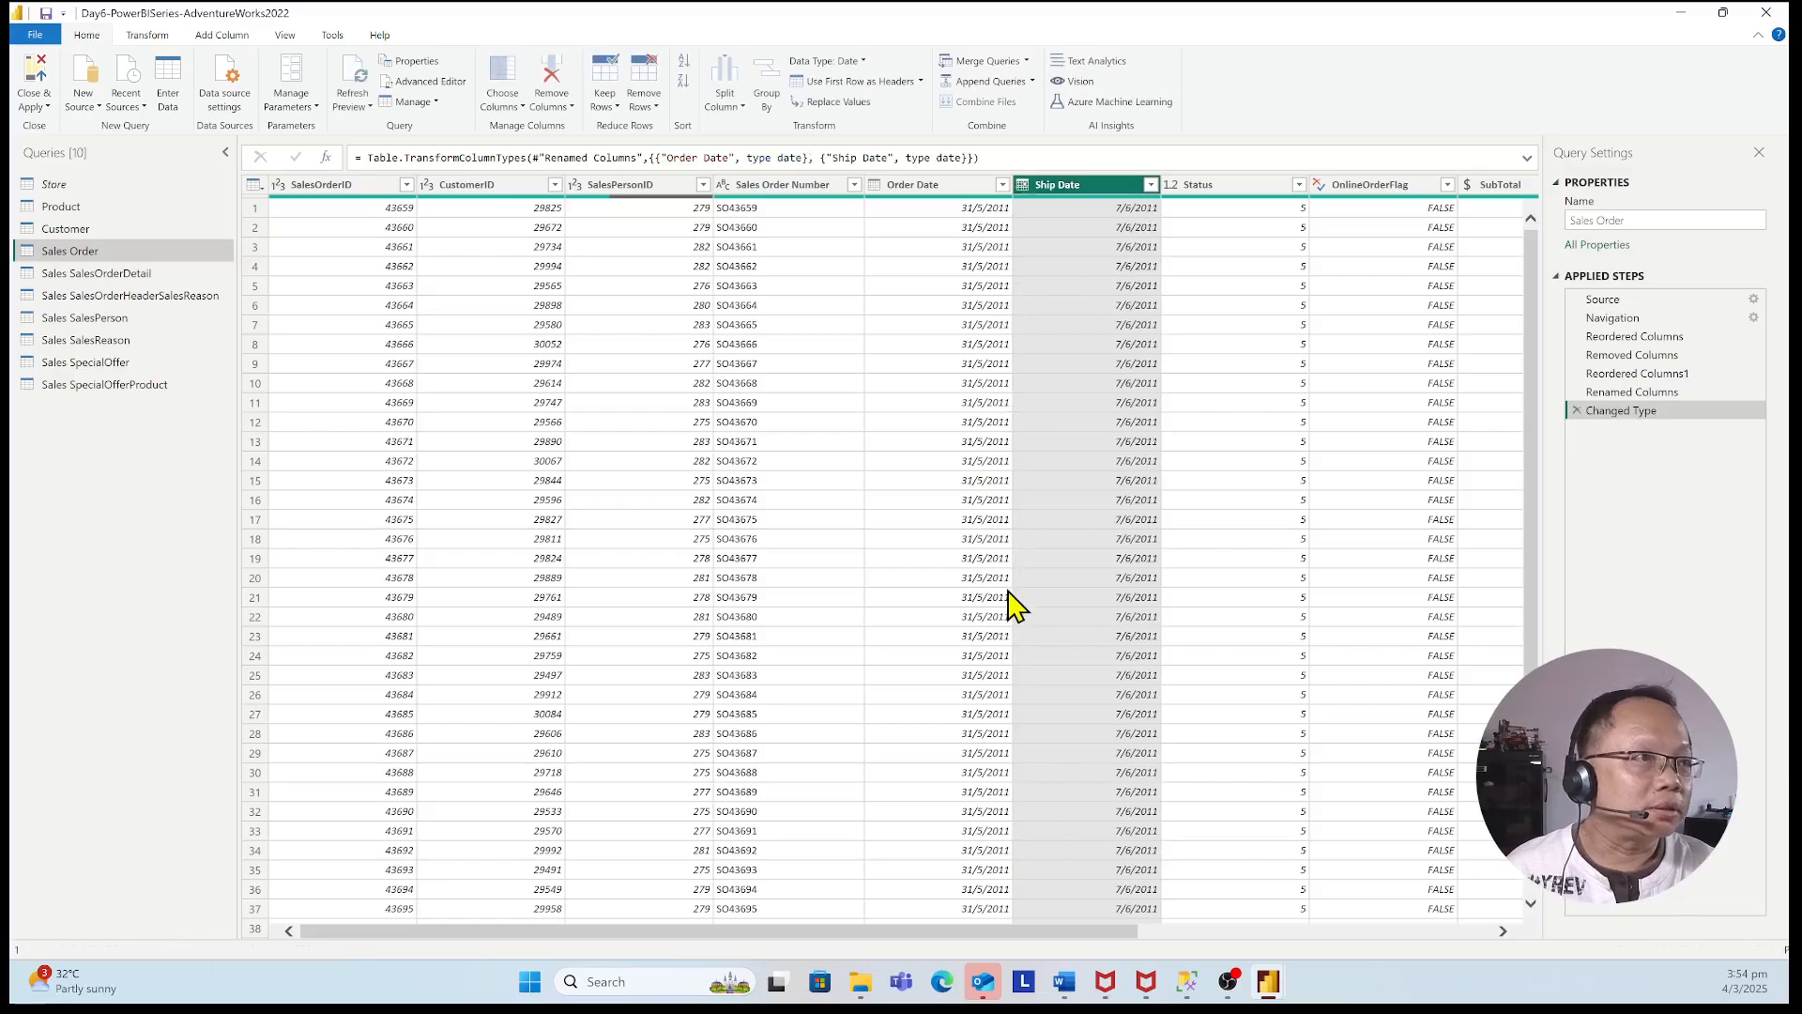
pyautogui.scroll(-4, 1014, 600)
pyautogui.scroll(-3, 1012, 604)
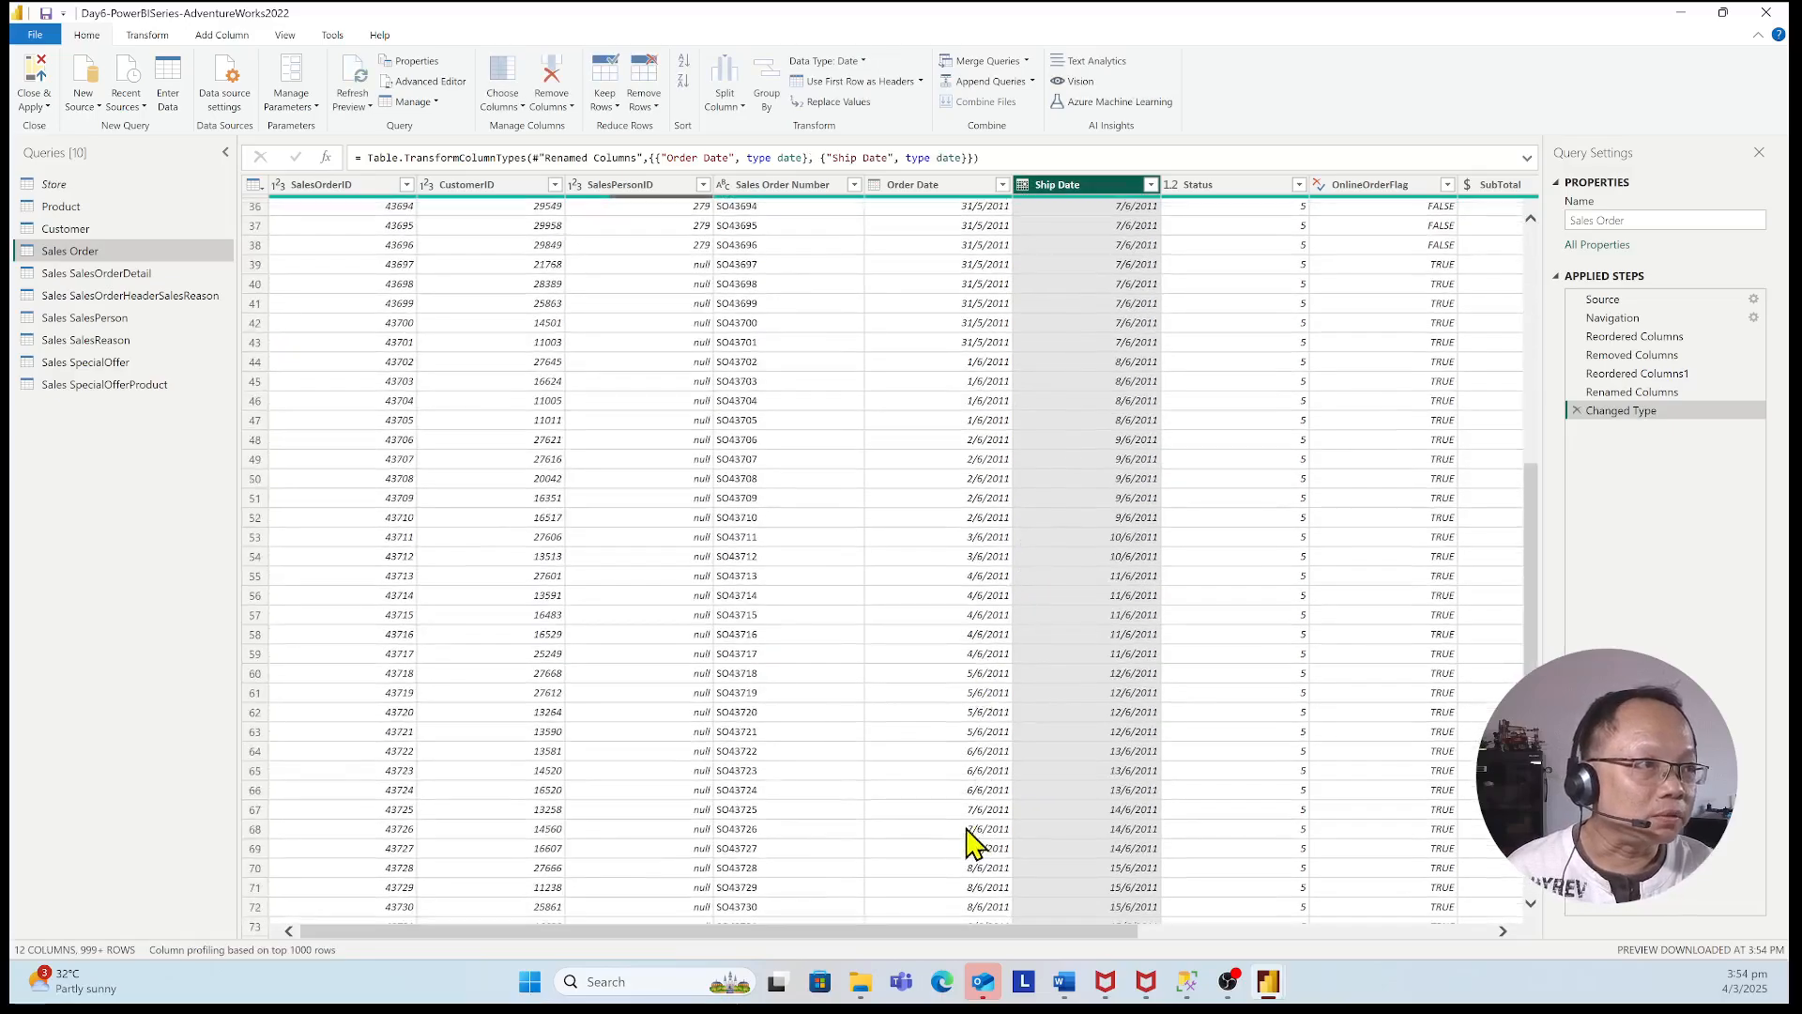
pyautogui.scroll(-2, 1135, 666)
pyautogui.scroll(9, 1136, 666)
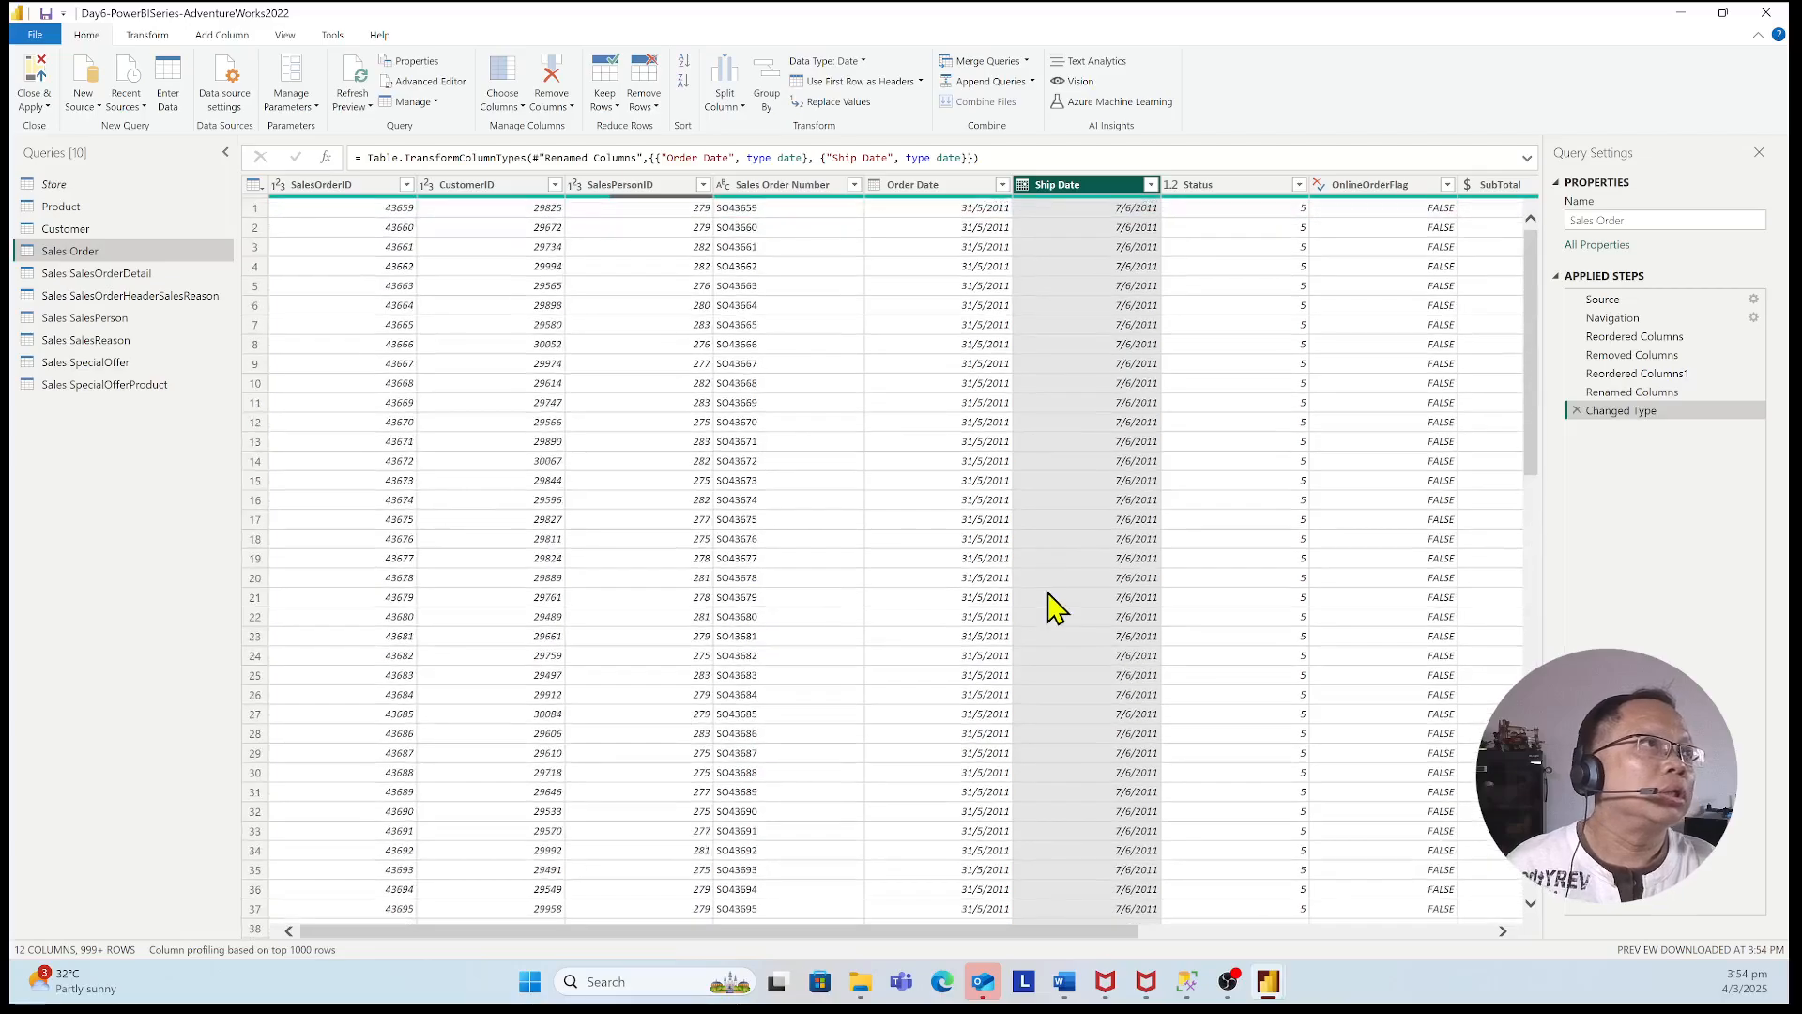
# - Examine the distinct values of the Status column in its filter list, loading more values
pyautogui.click(1297, 184)
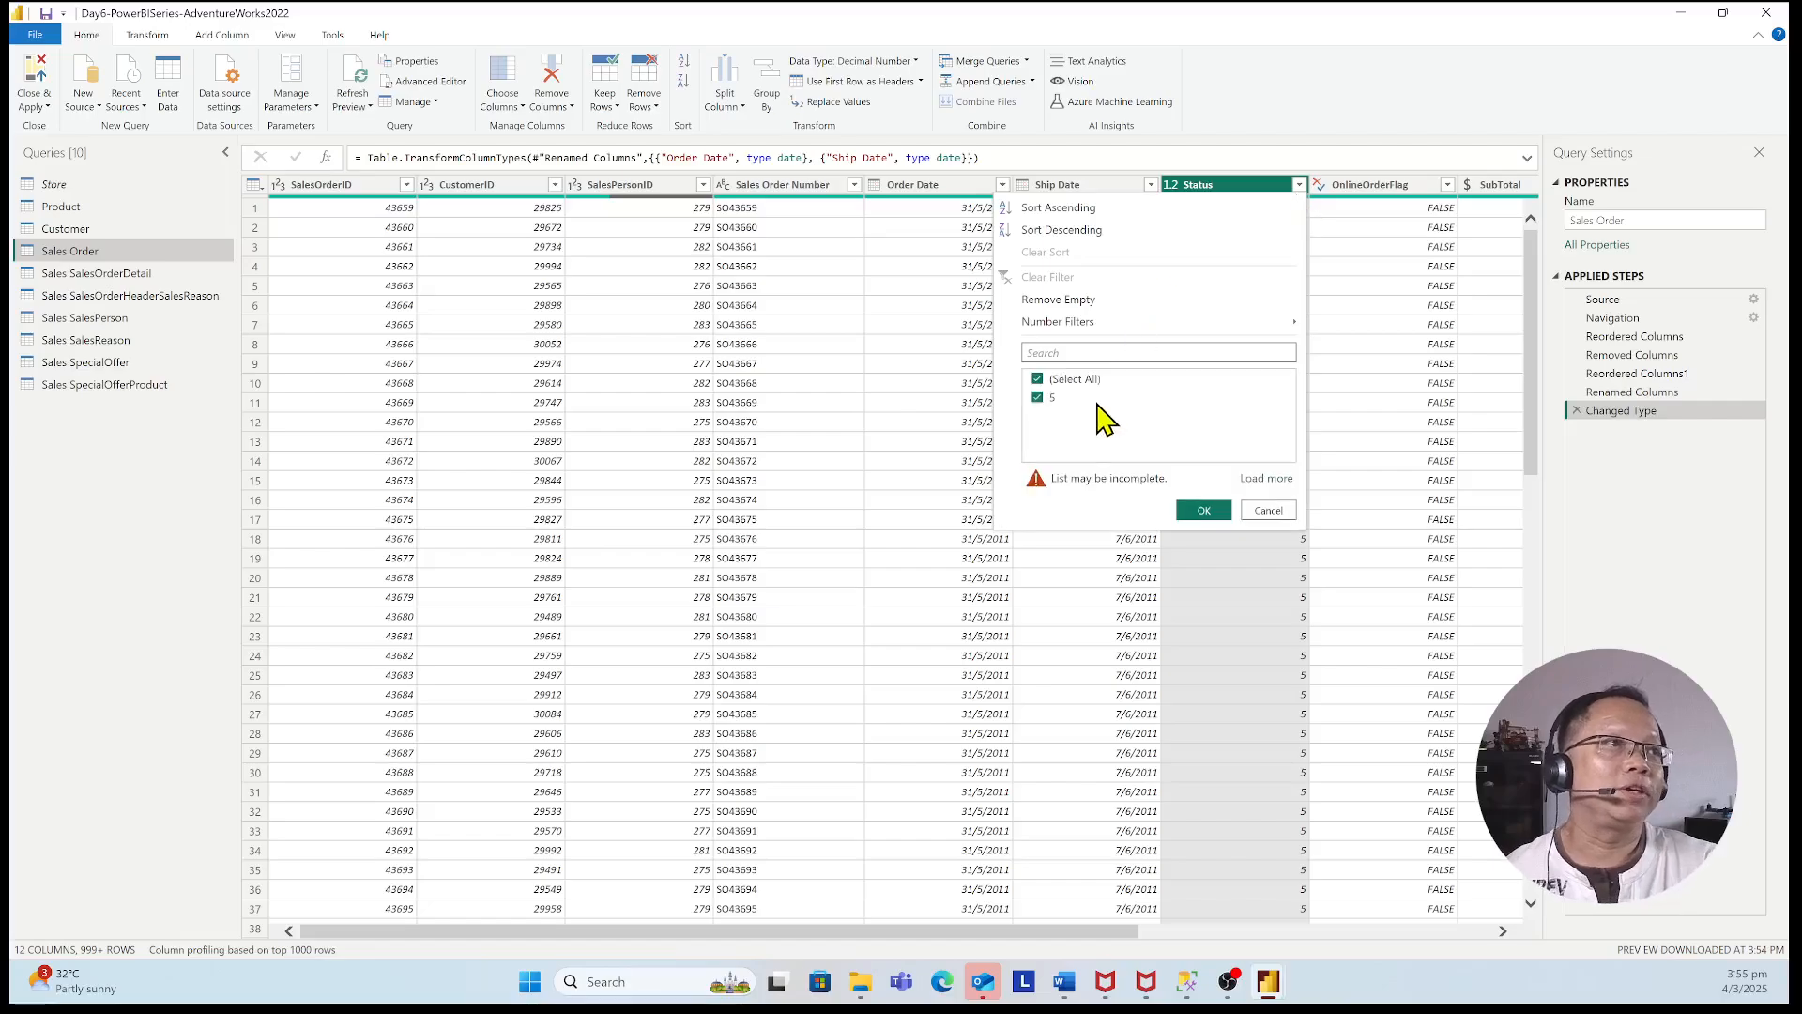
pyautogui.click(1289, 509)
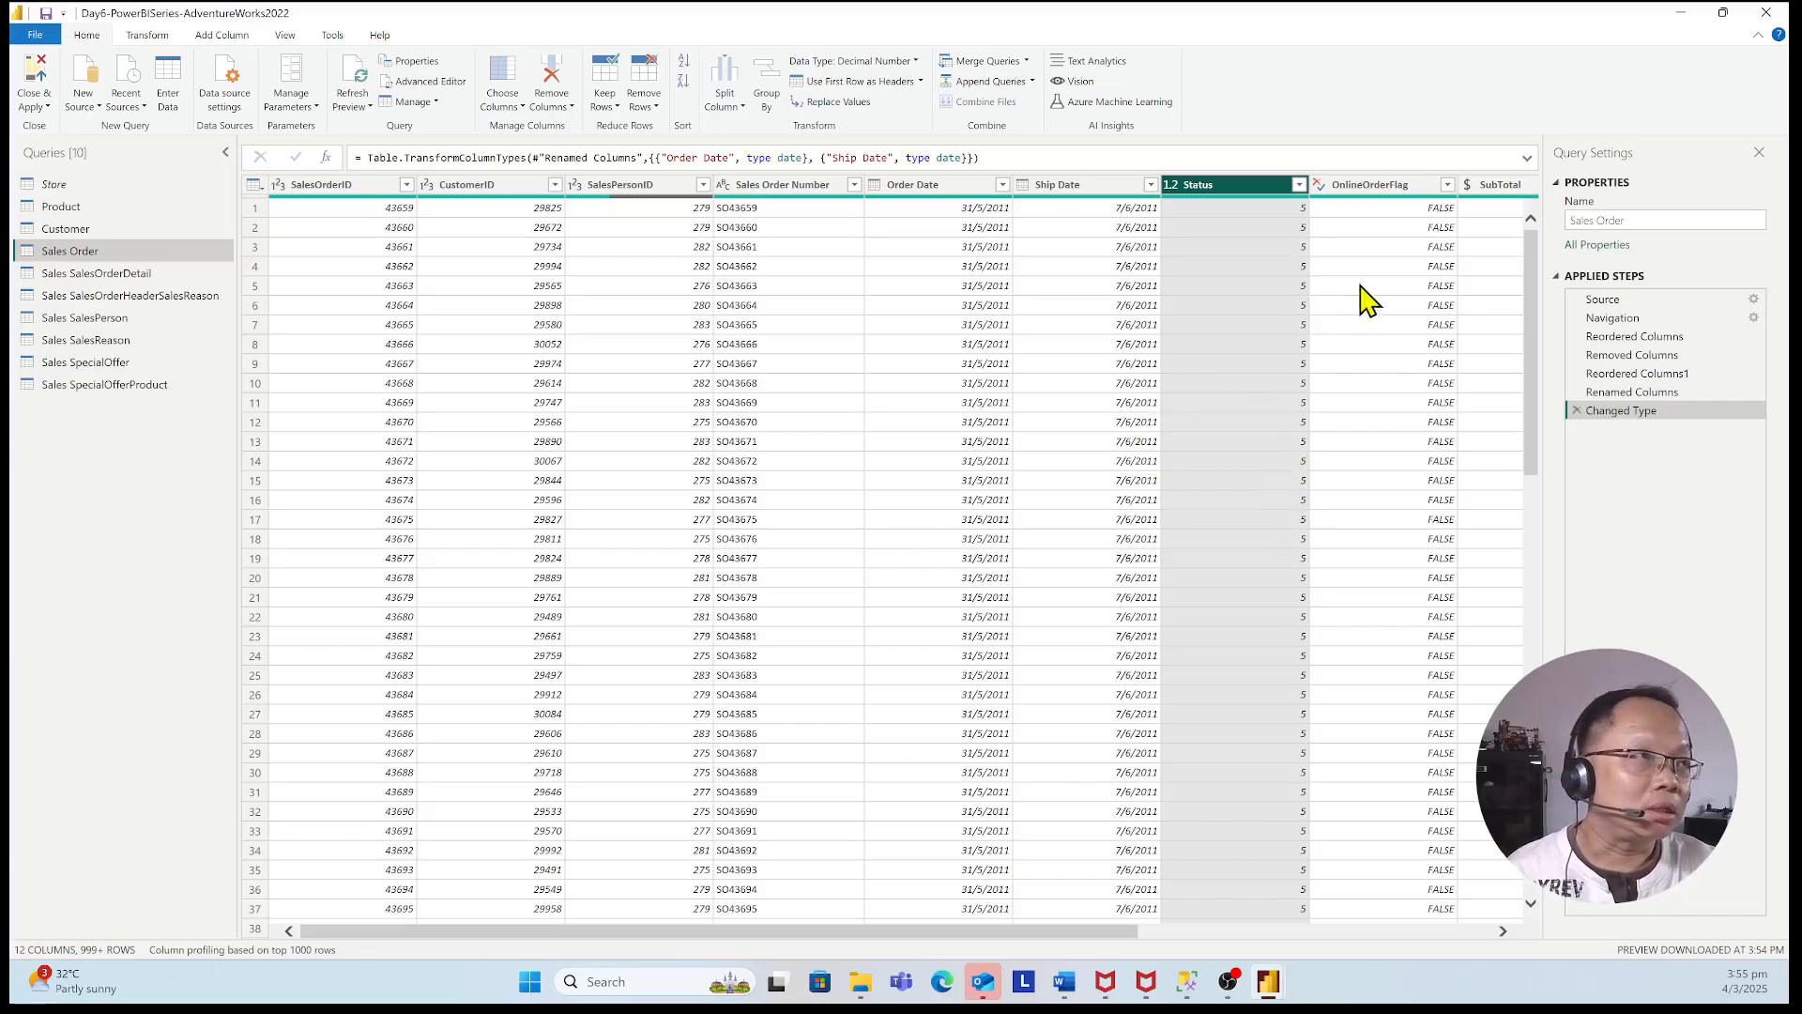
pyautogui.click(1298, 187)
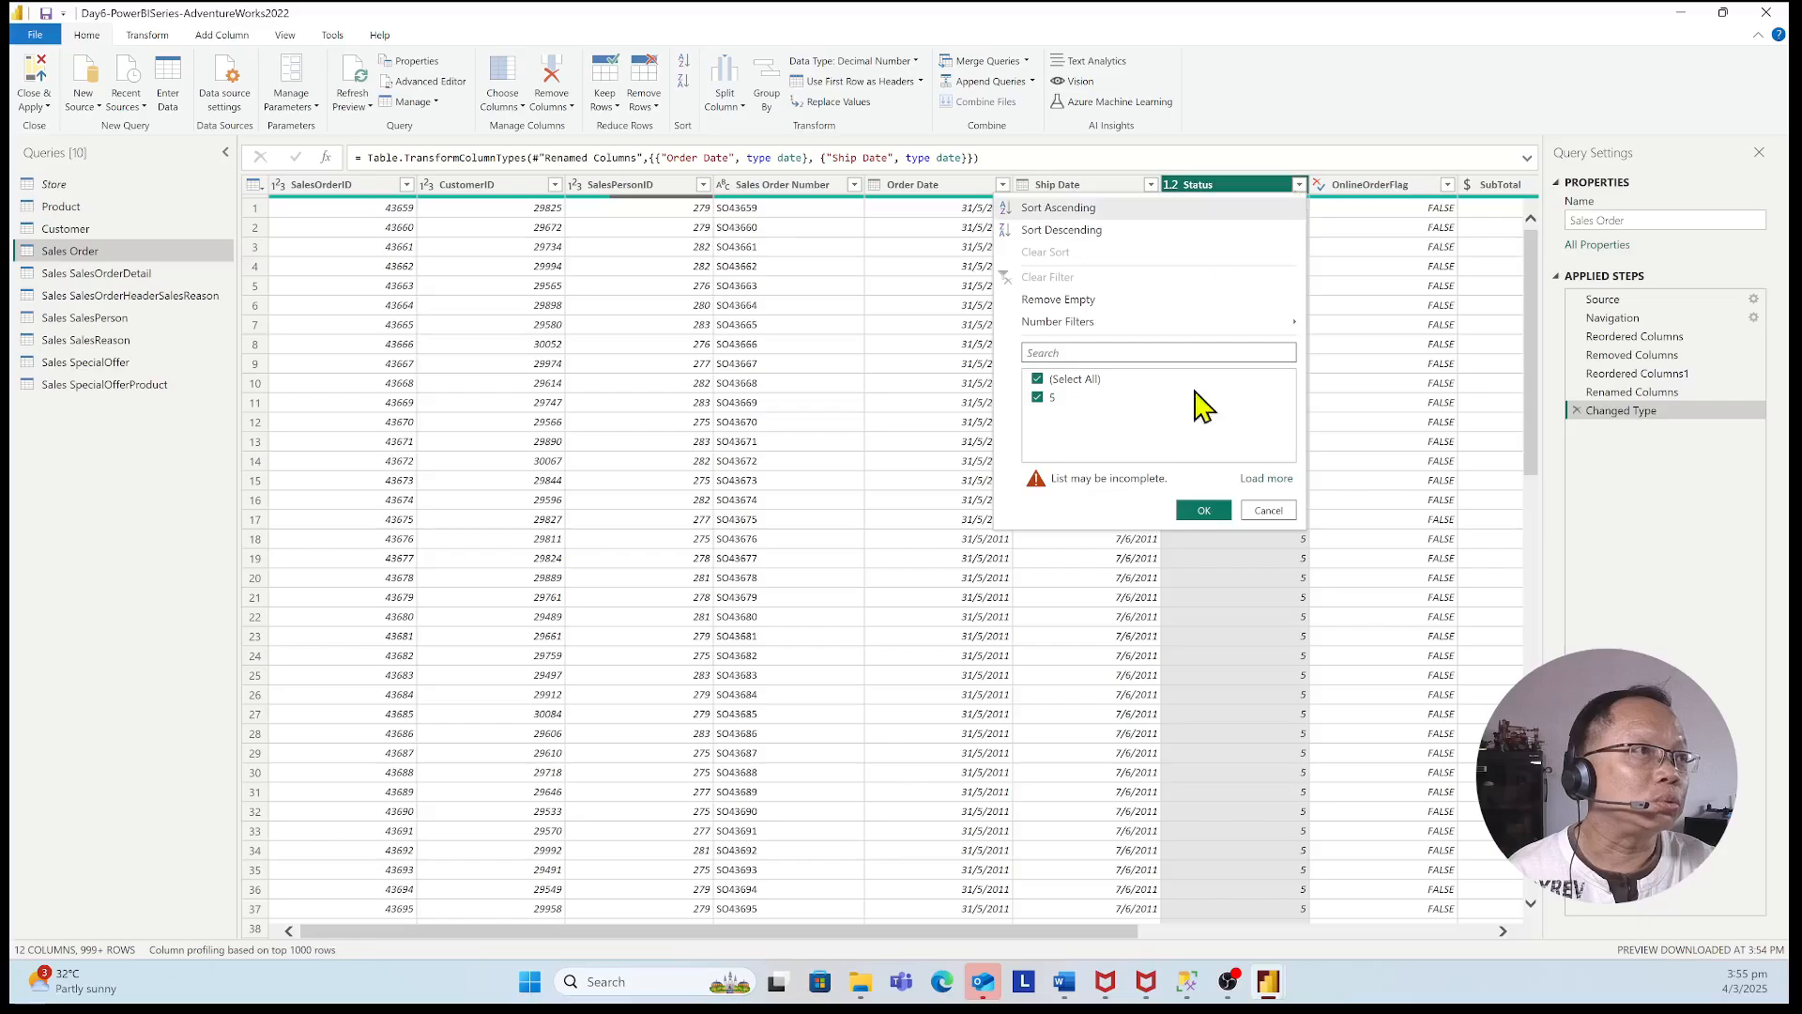
pyautogui.click(1281, 477)
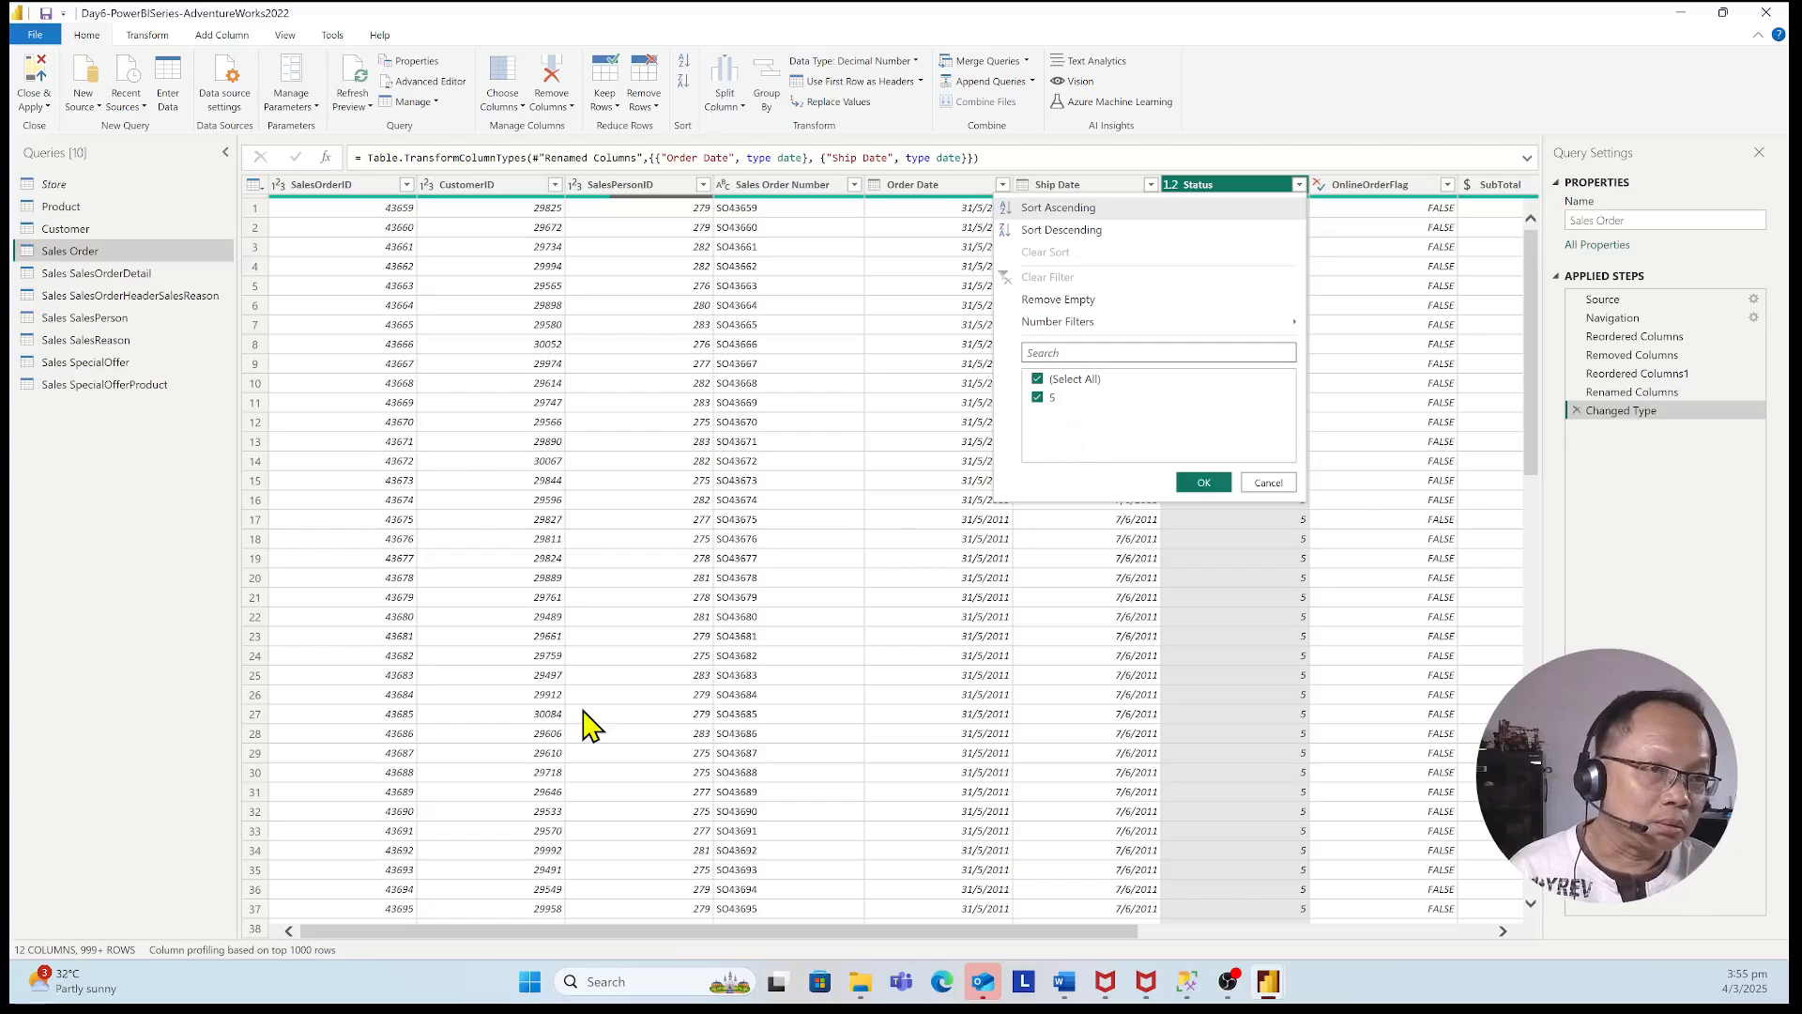
# - Base column profiling on the entire data set and reload the full list of Status filter values
pyautogui.click(185, 951)
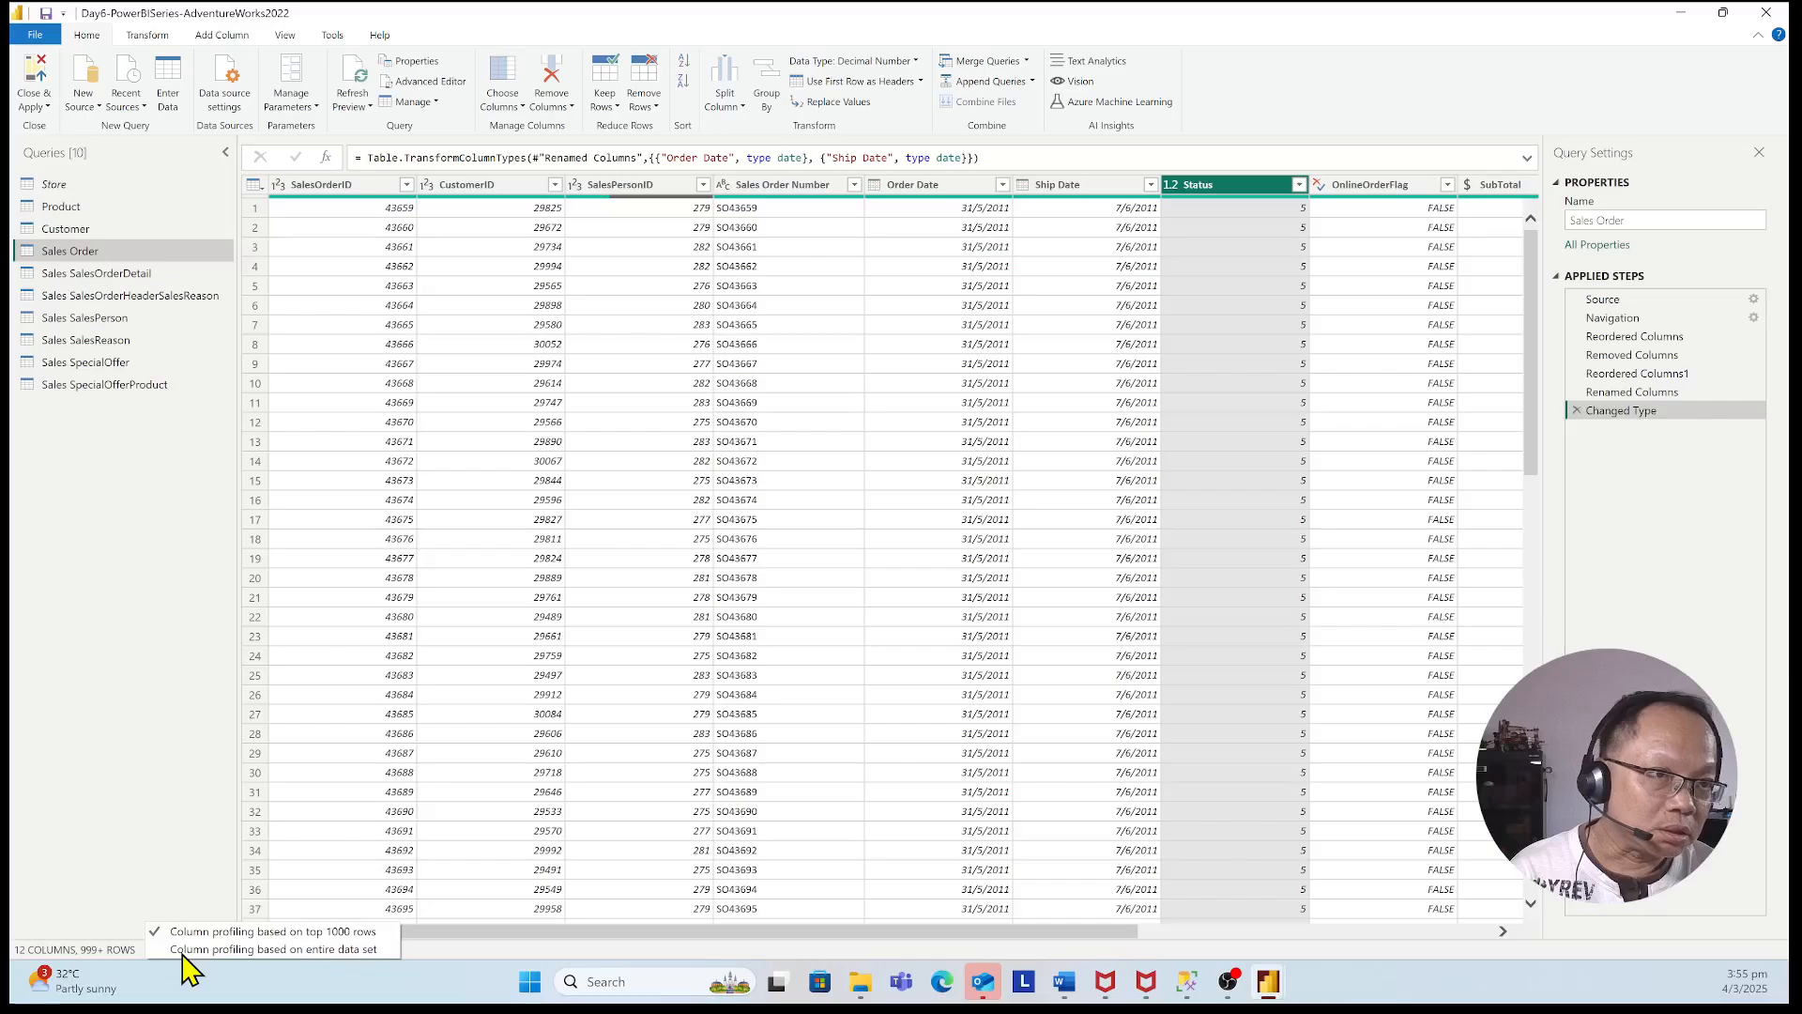
pyautogui.click(184, 951)
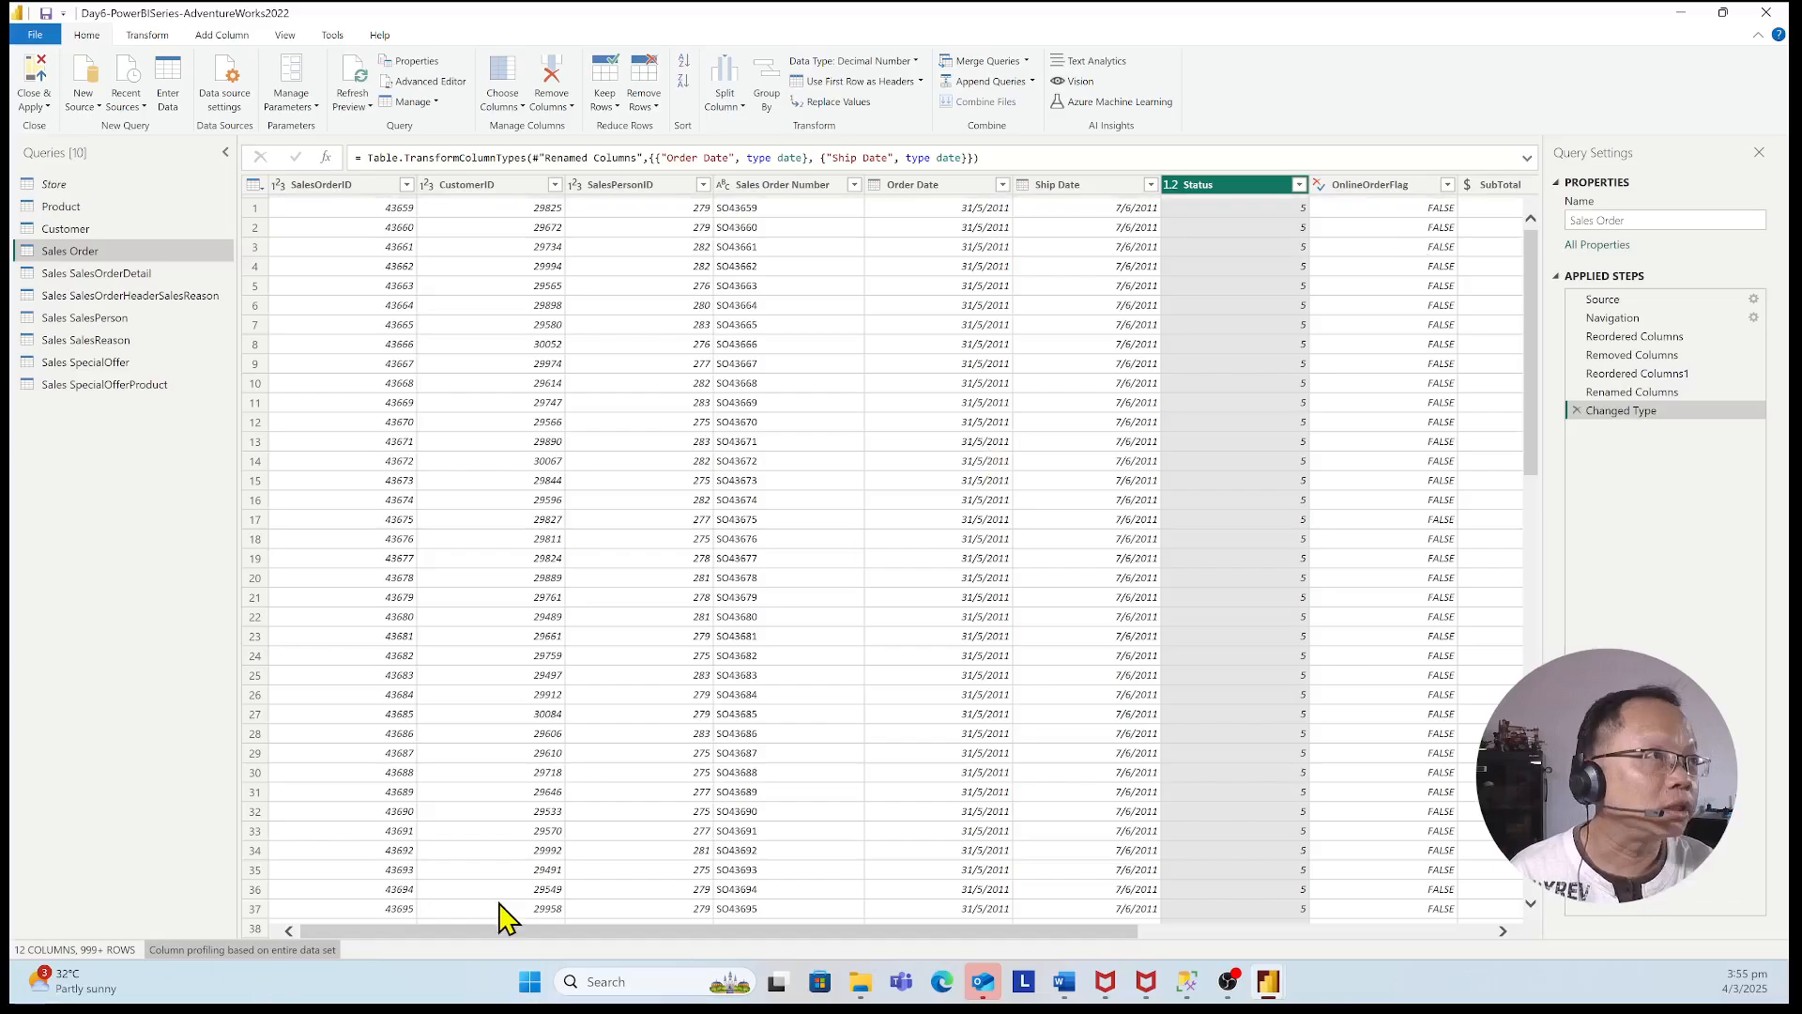
pyautogui.click(1299, 185)
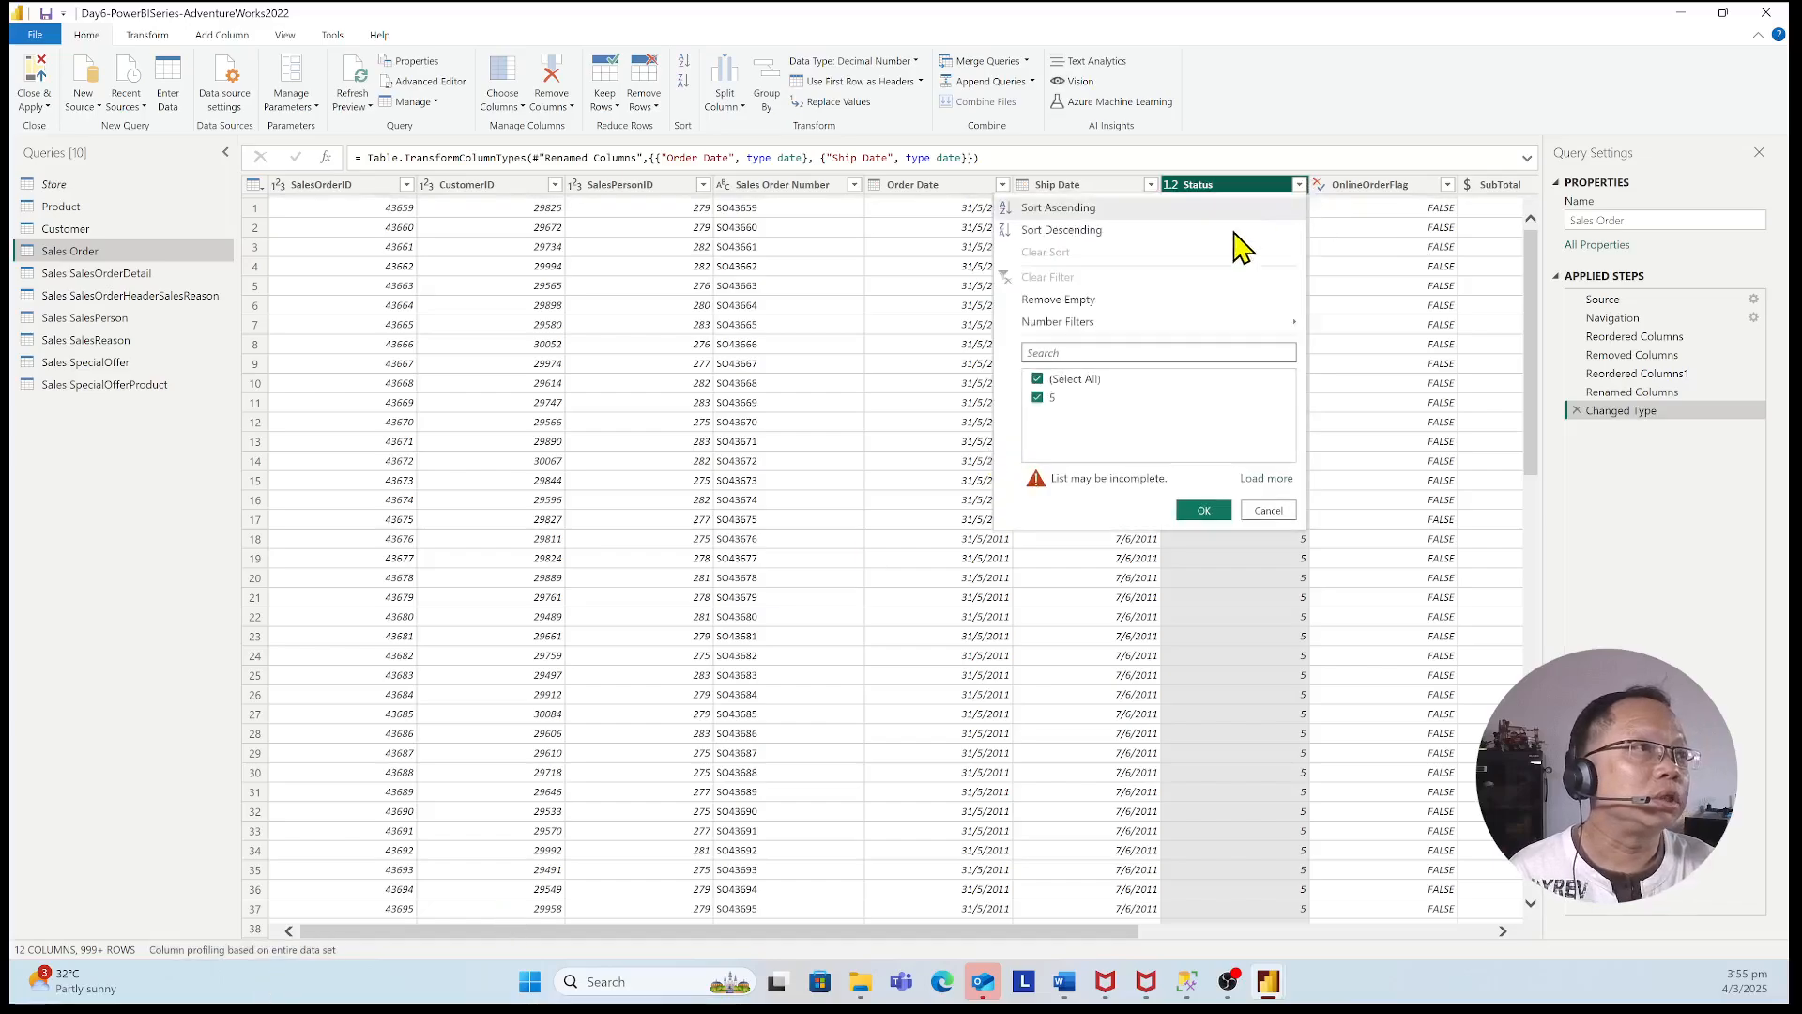
pyautogui.click(1278, 478)
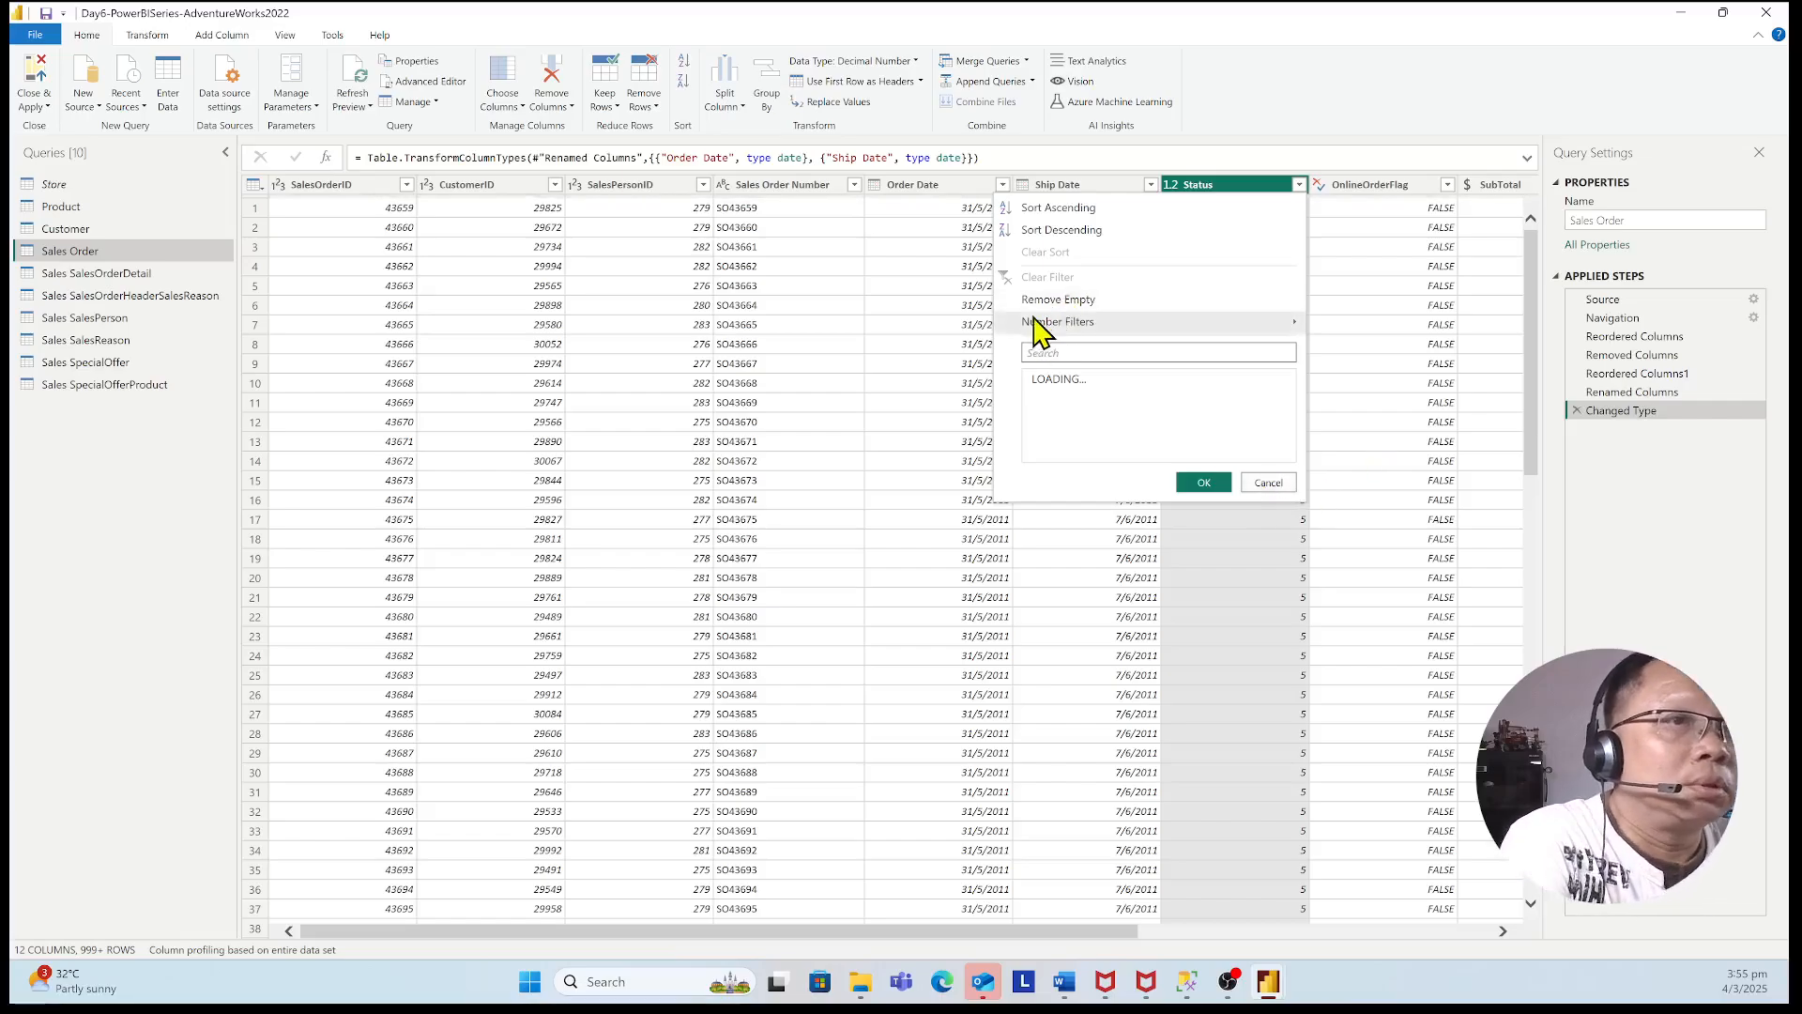
pyautogui.moveTo(1015, 327)
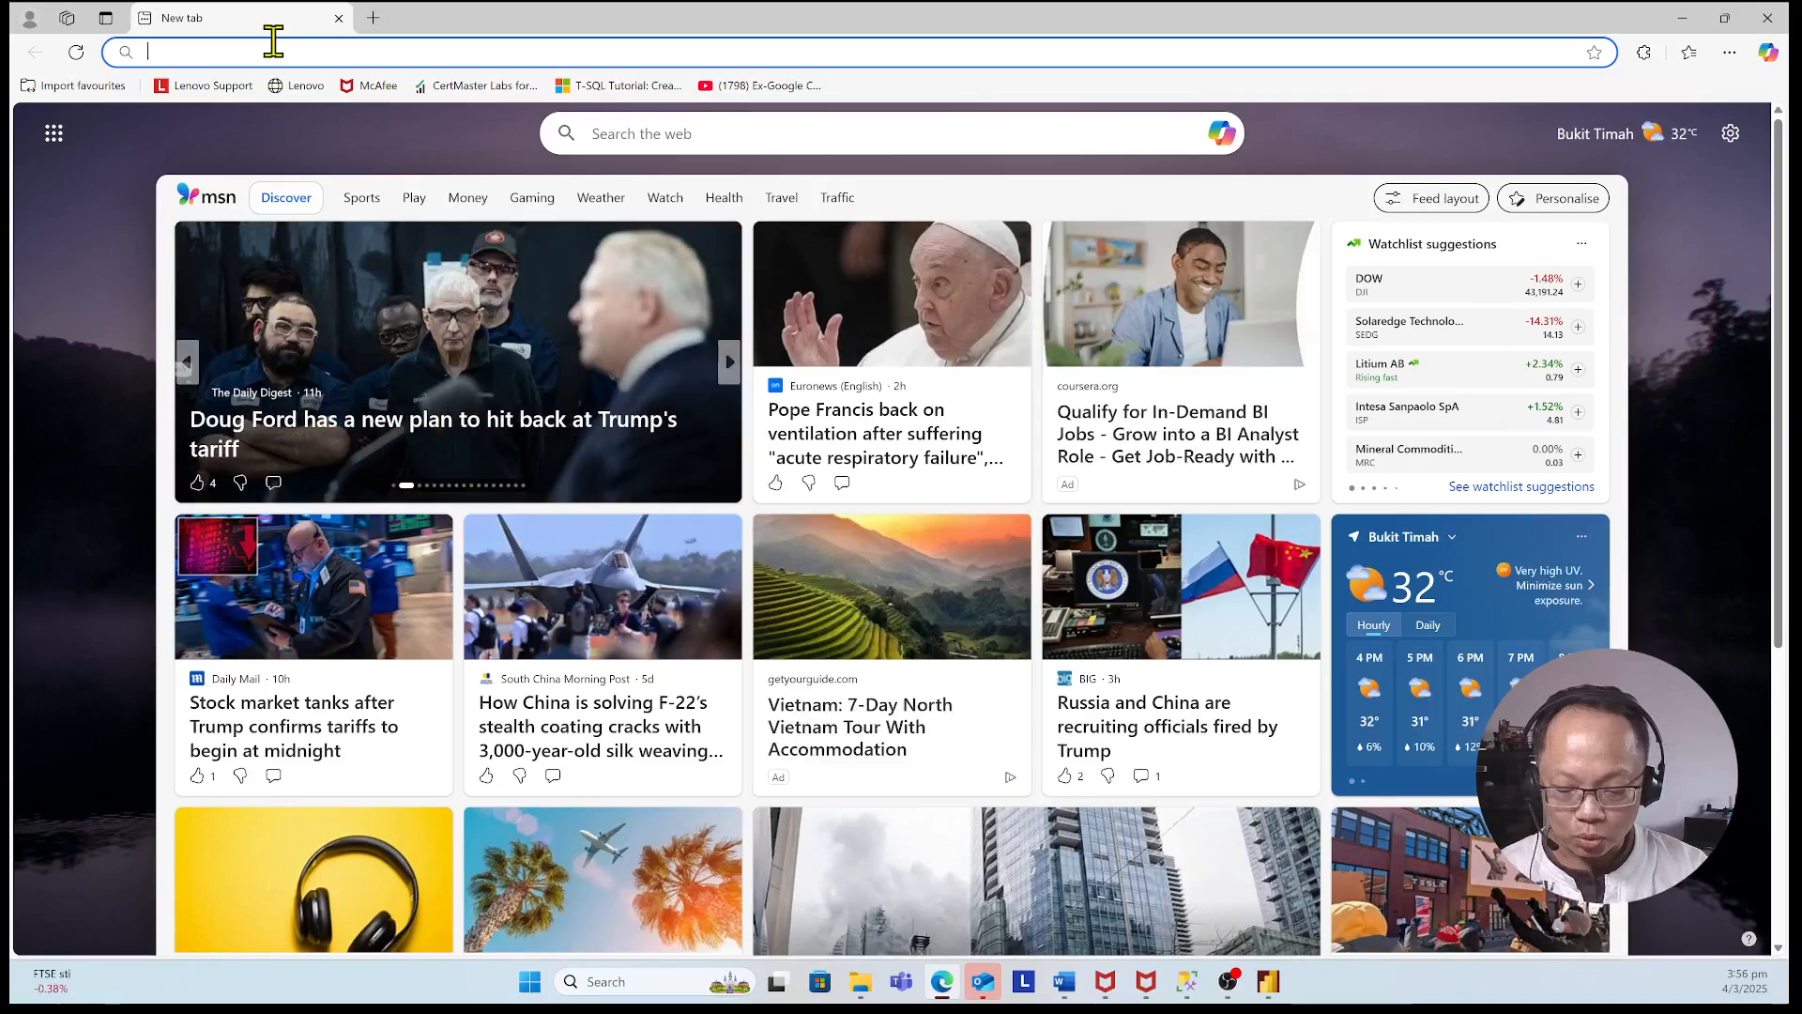
# - Switch to the Edge browser, go to google.com and search for "adventureworks 2022 data dictionary"
pyautogui.write('google.')
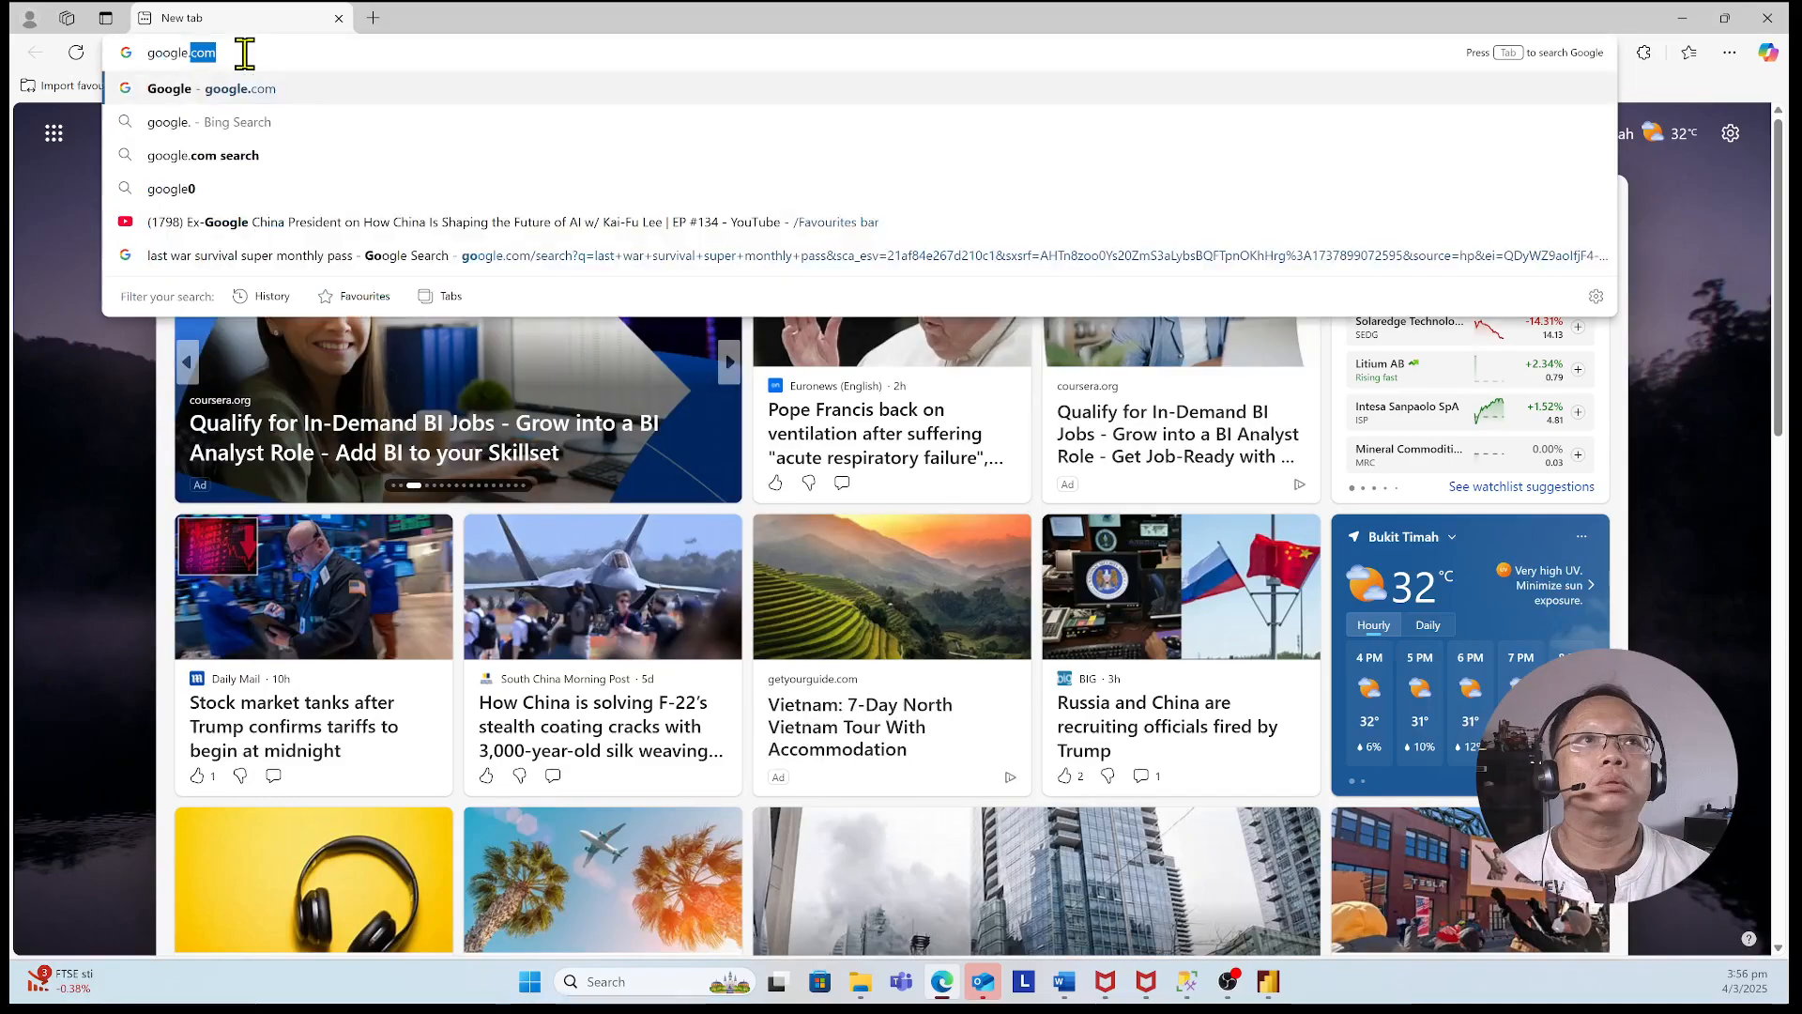
pyautogui.write('com')
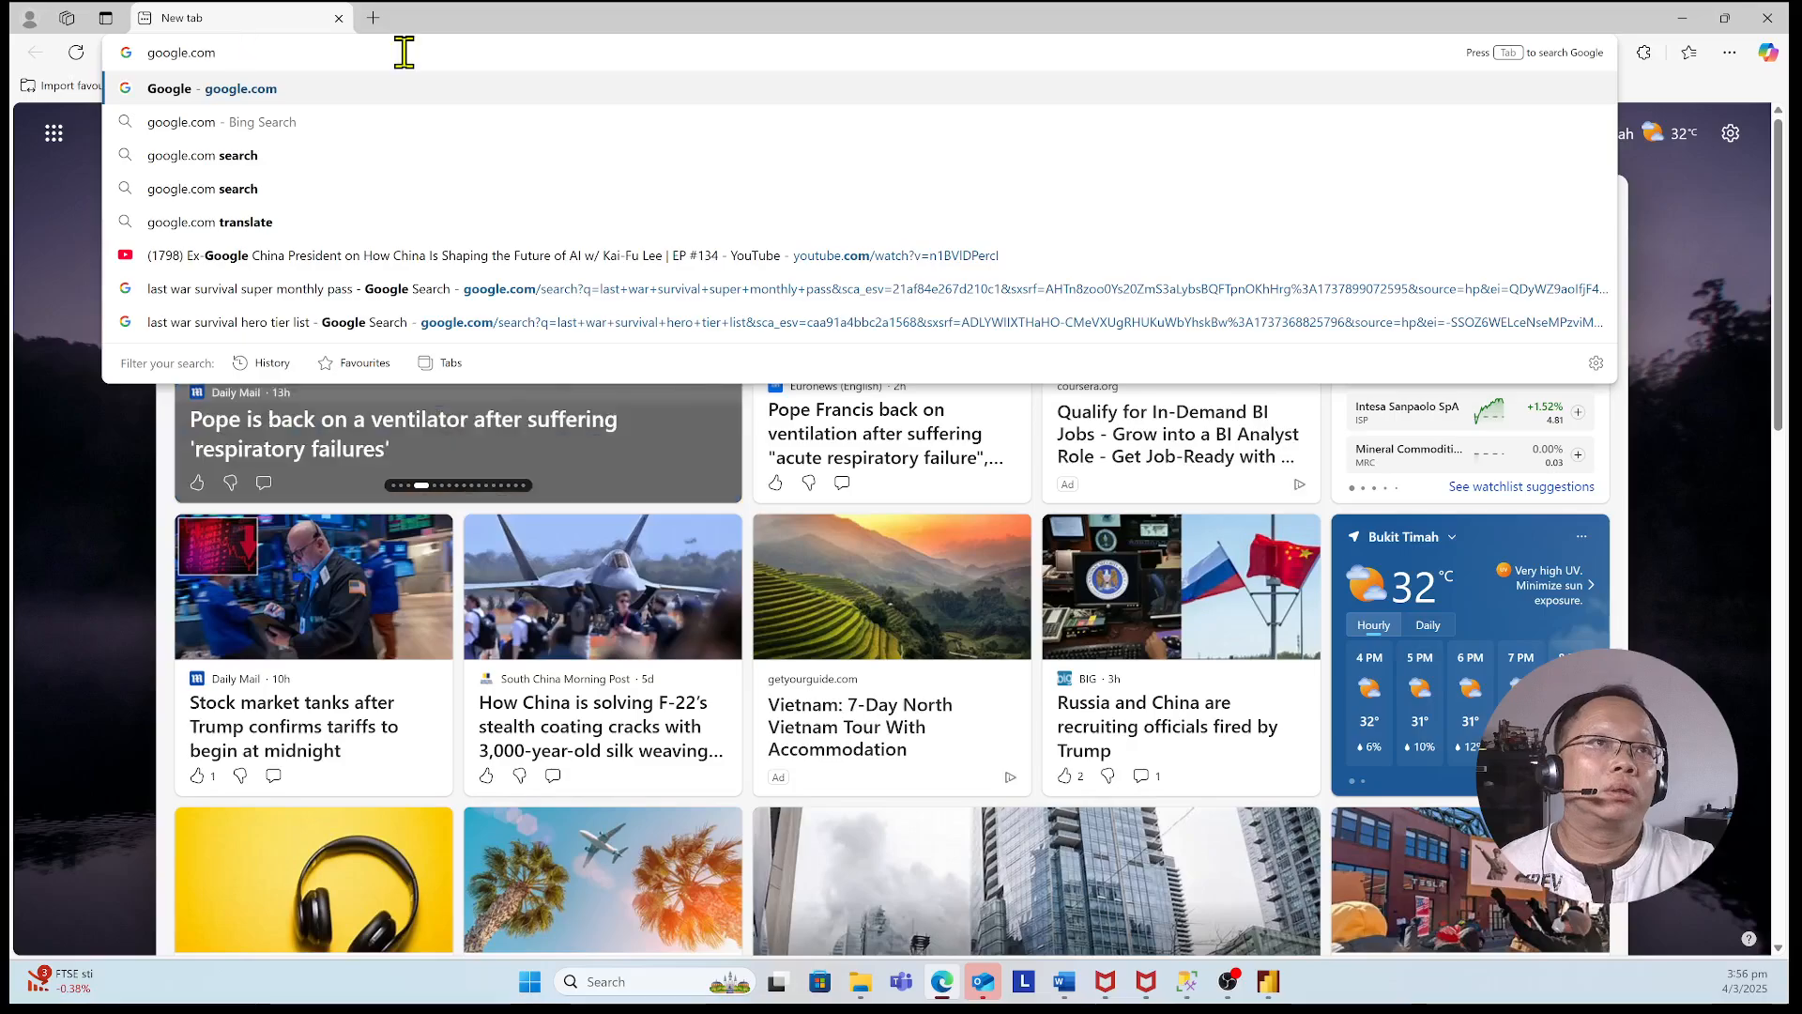
pyautogui.press('Return')
pyautogui.click(729, 450)
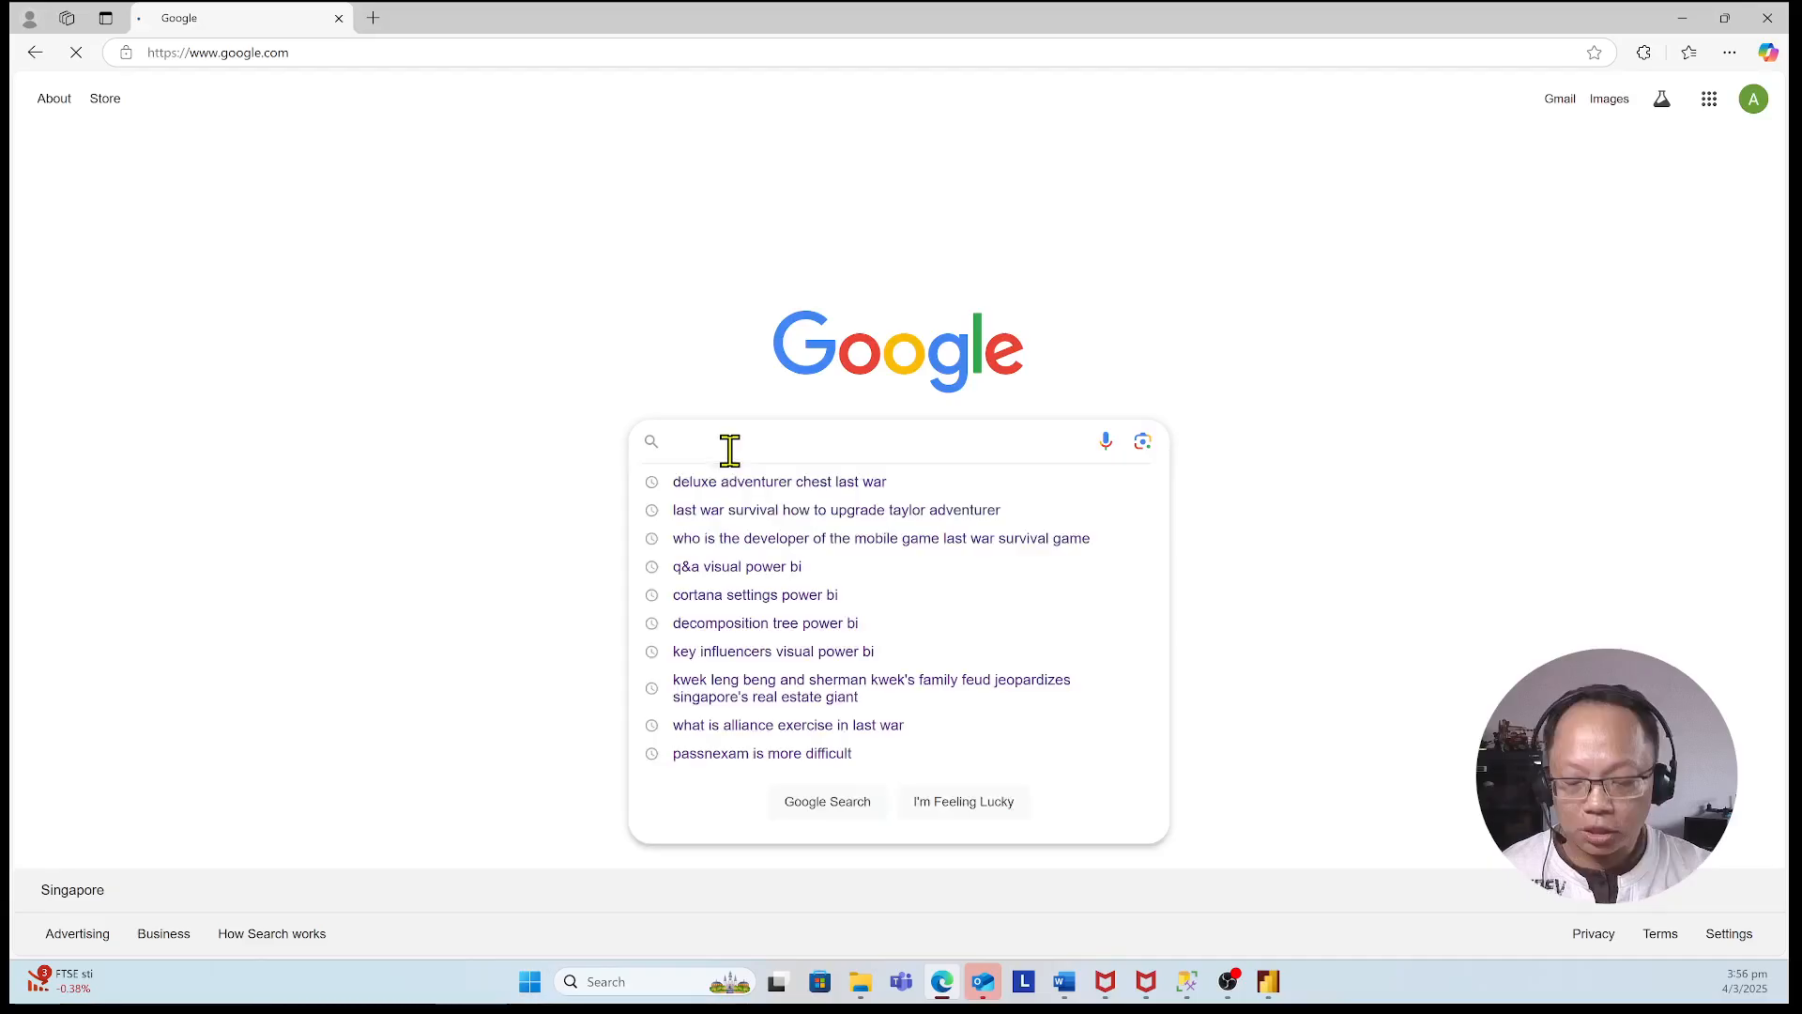
pyautogui.write('advent')
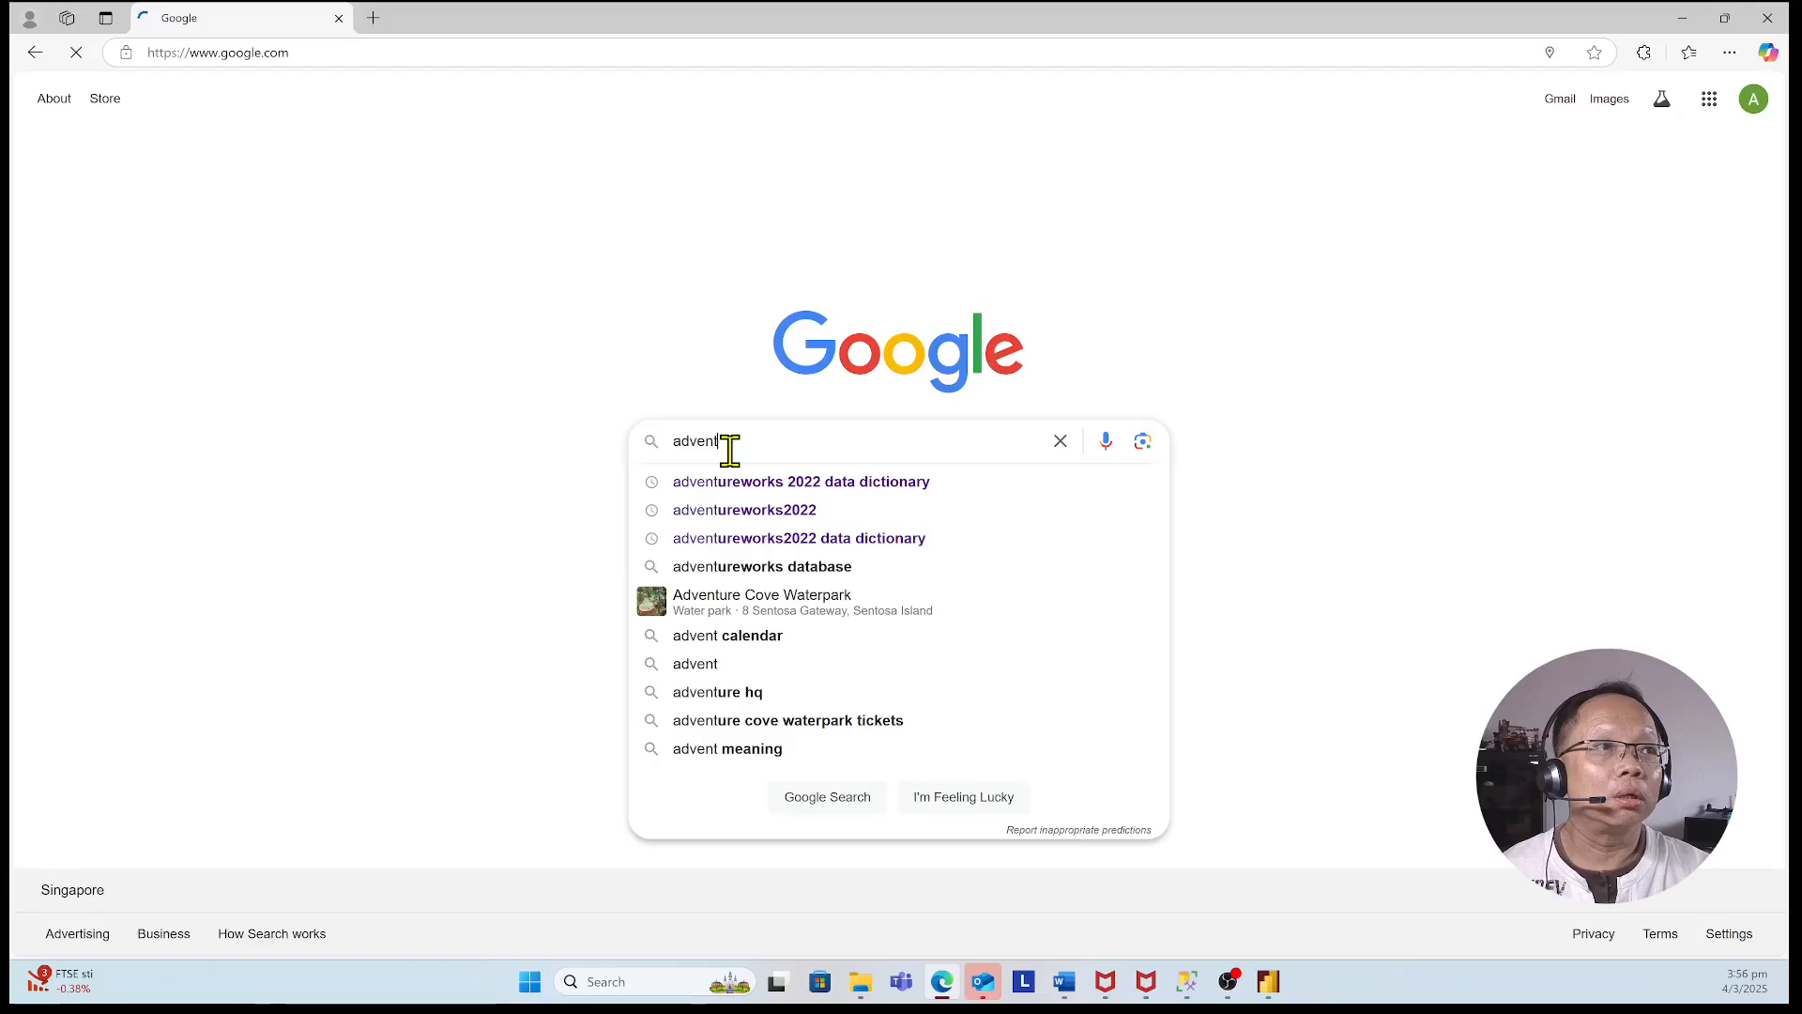
pyautogui.press('Down')
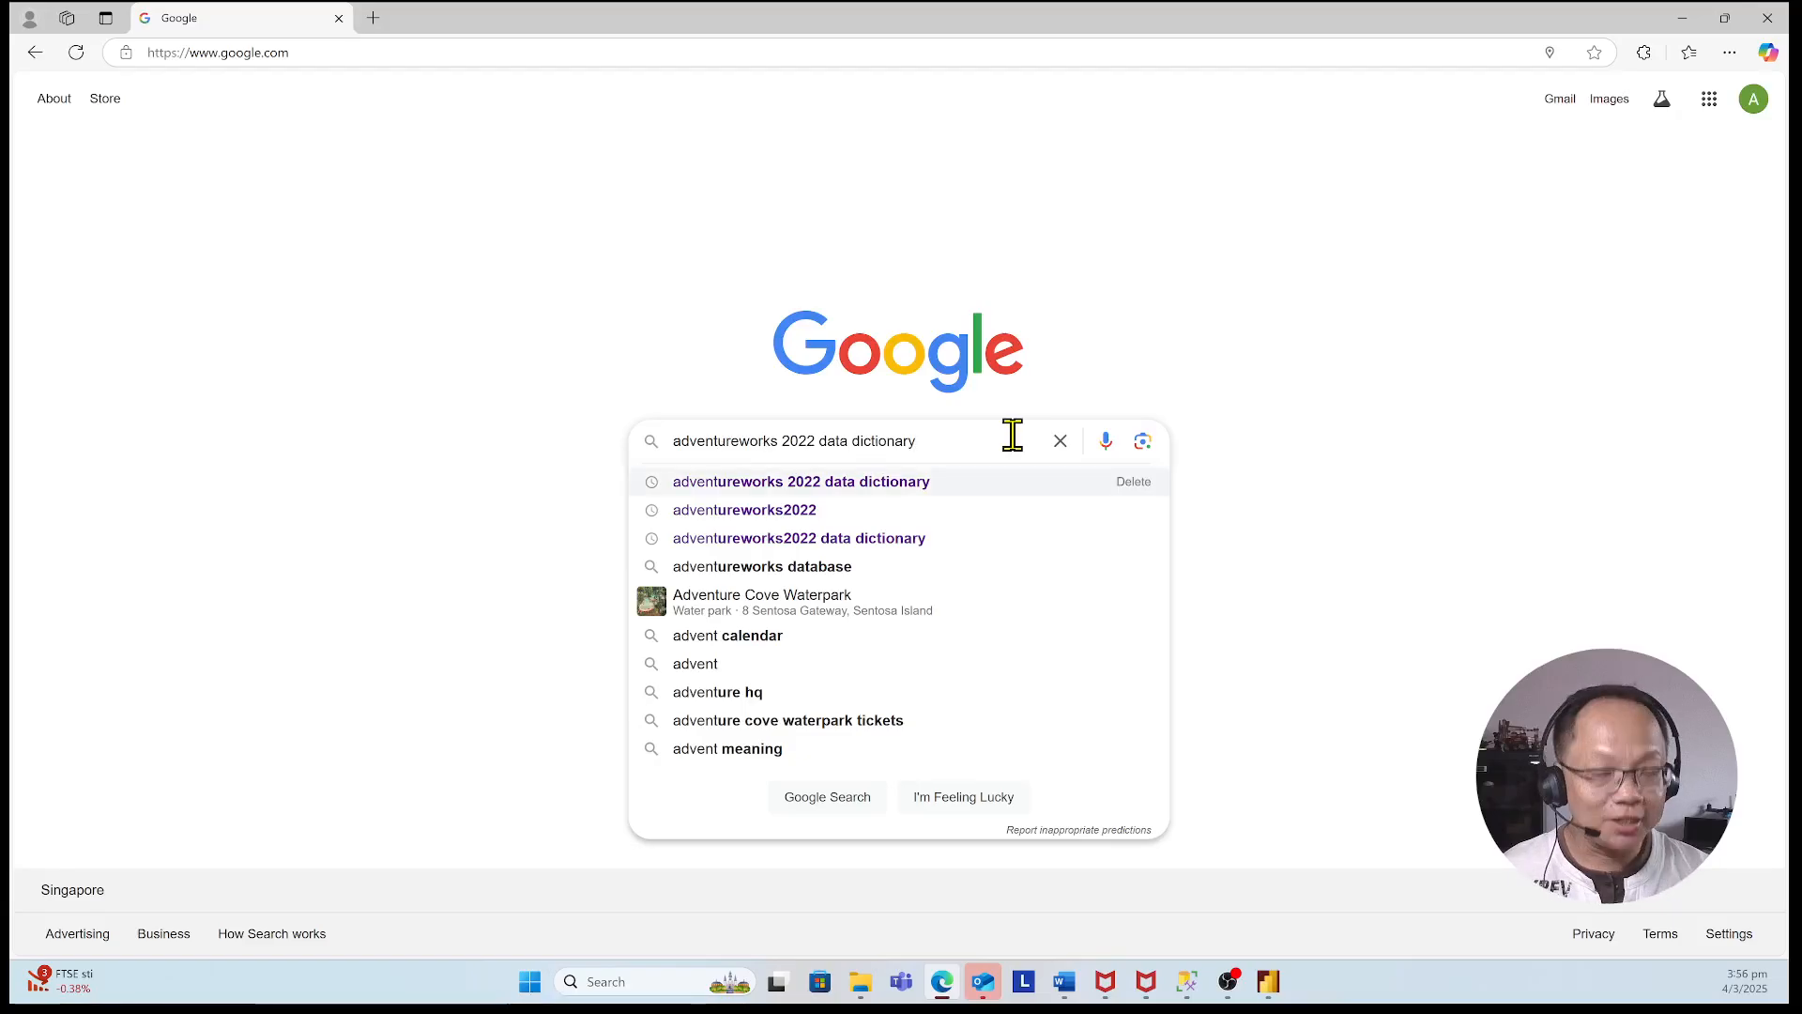
pyautogui.press('Return')
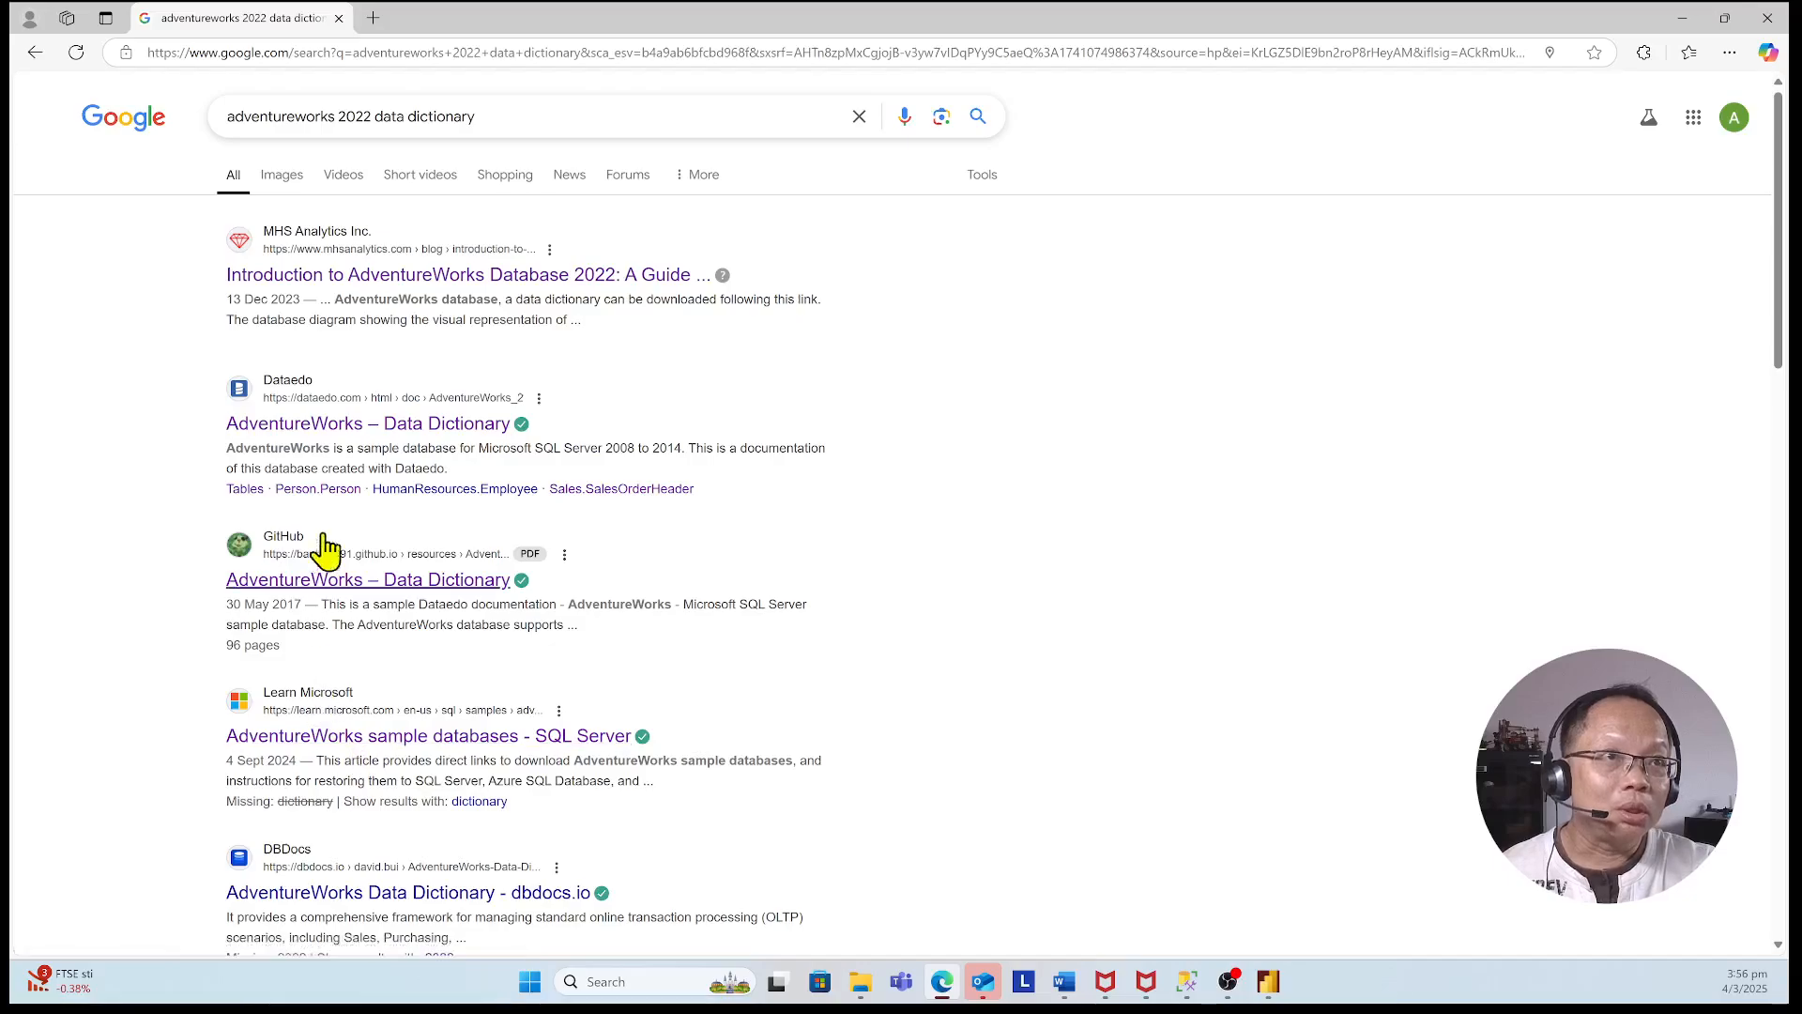
# - Open Dataedo's AdventureWorks data dictionary and bring up the columns of the Sales.SalesOrderHeader table
pyautogui.click(331, 425)
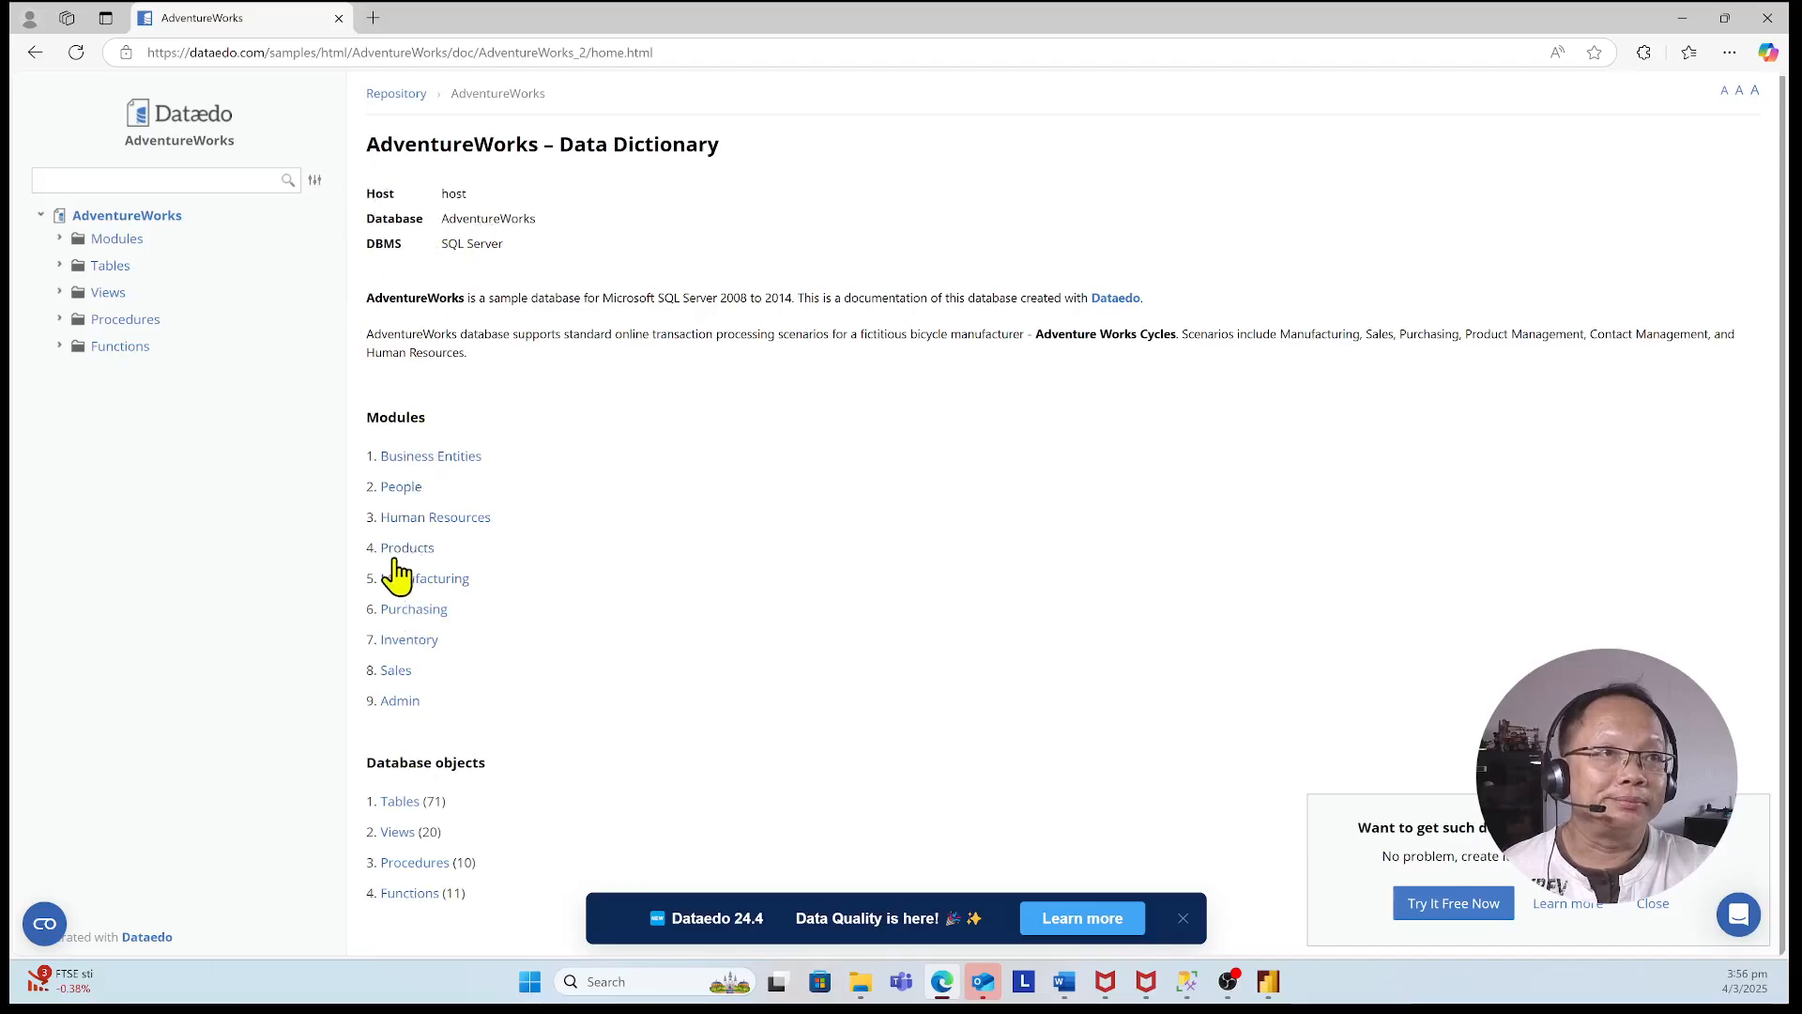
pyautogui.click(399, 804)
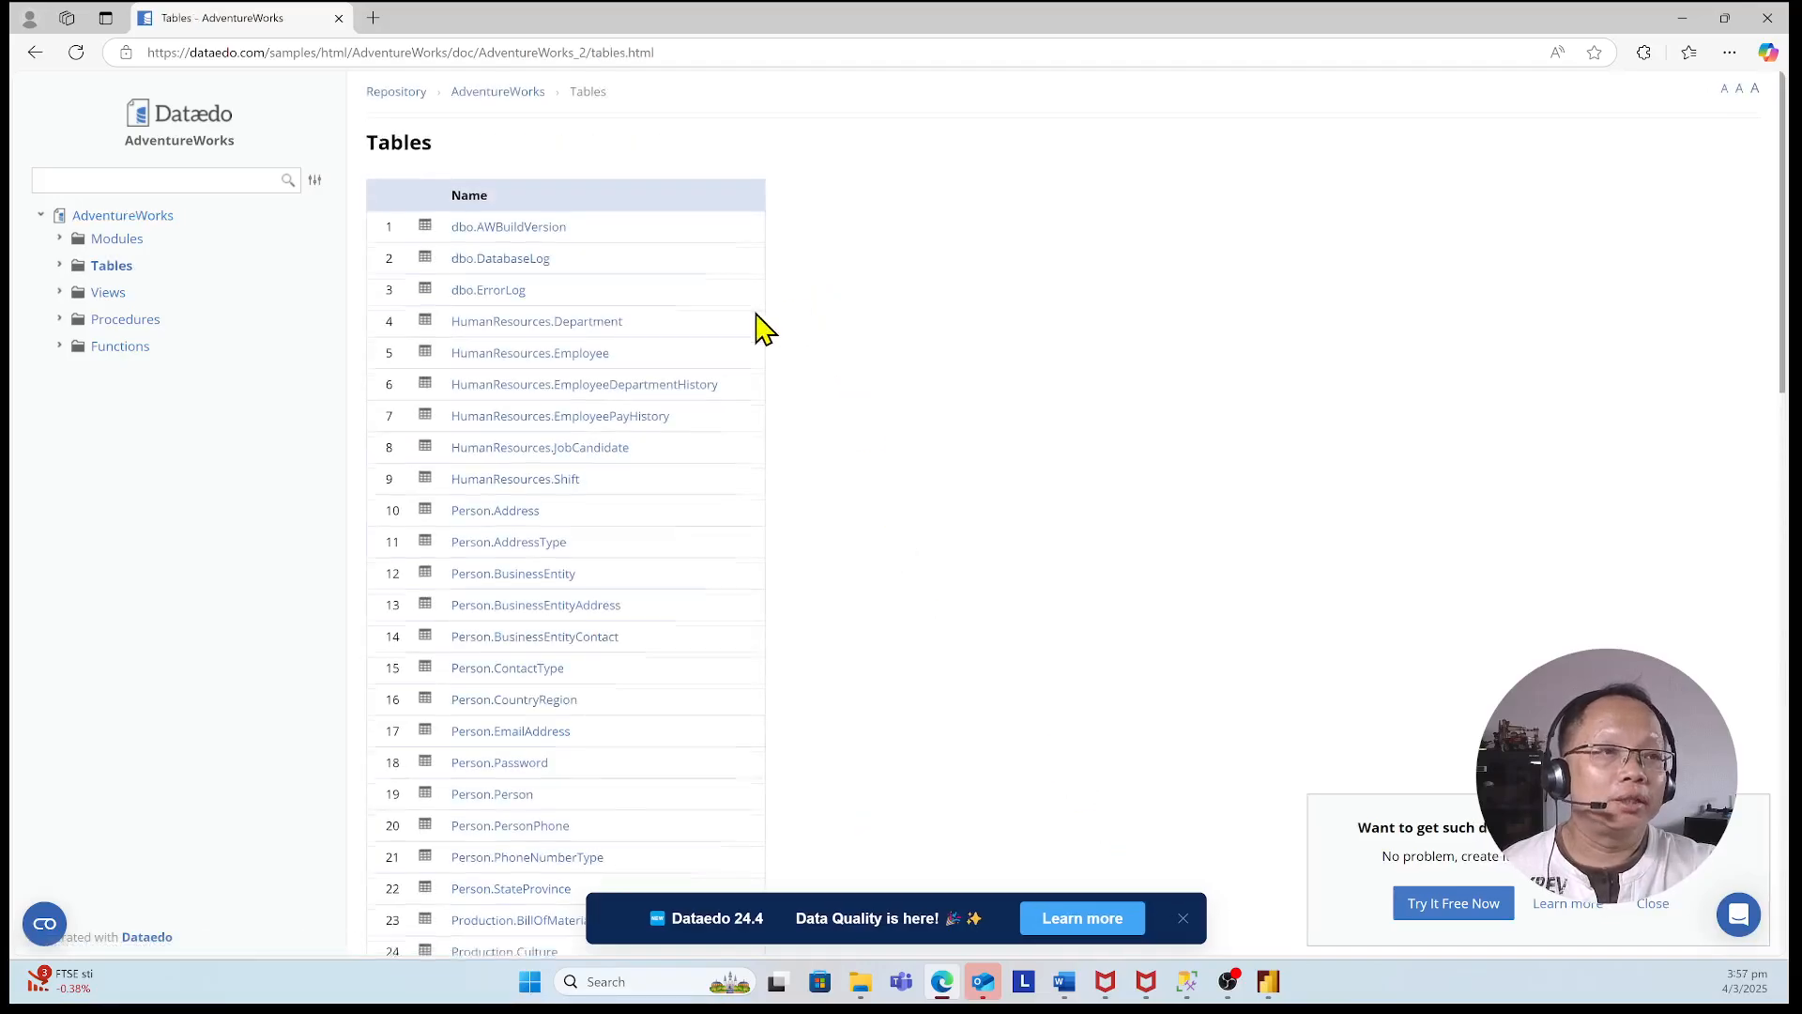
pyautogui.scroll(-8, 761, 328)
pyautogui.scroll(-8, 761, 328)
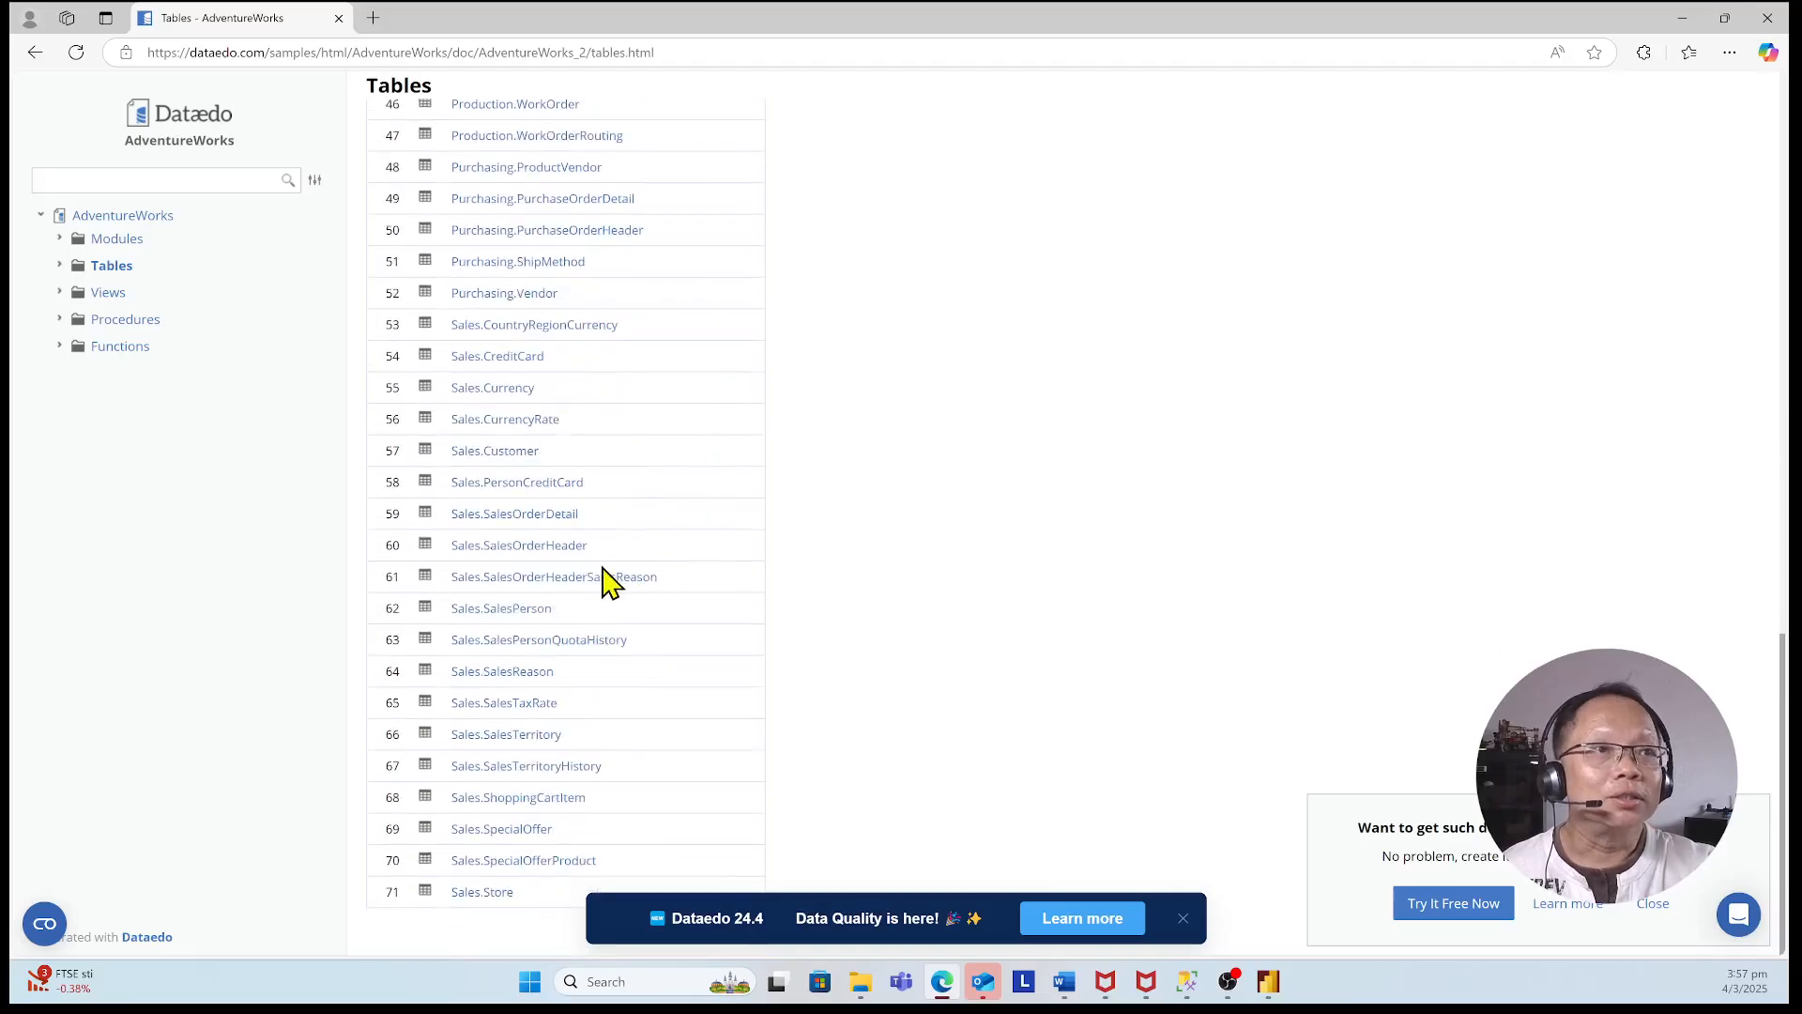
pyautogui.click(540, 547)
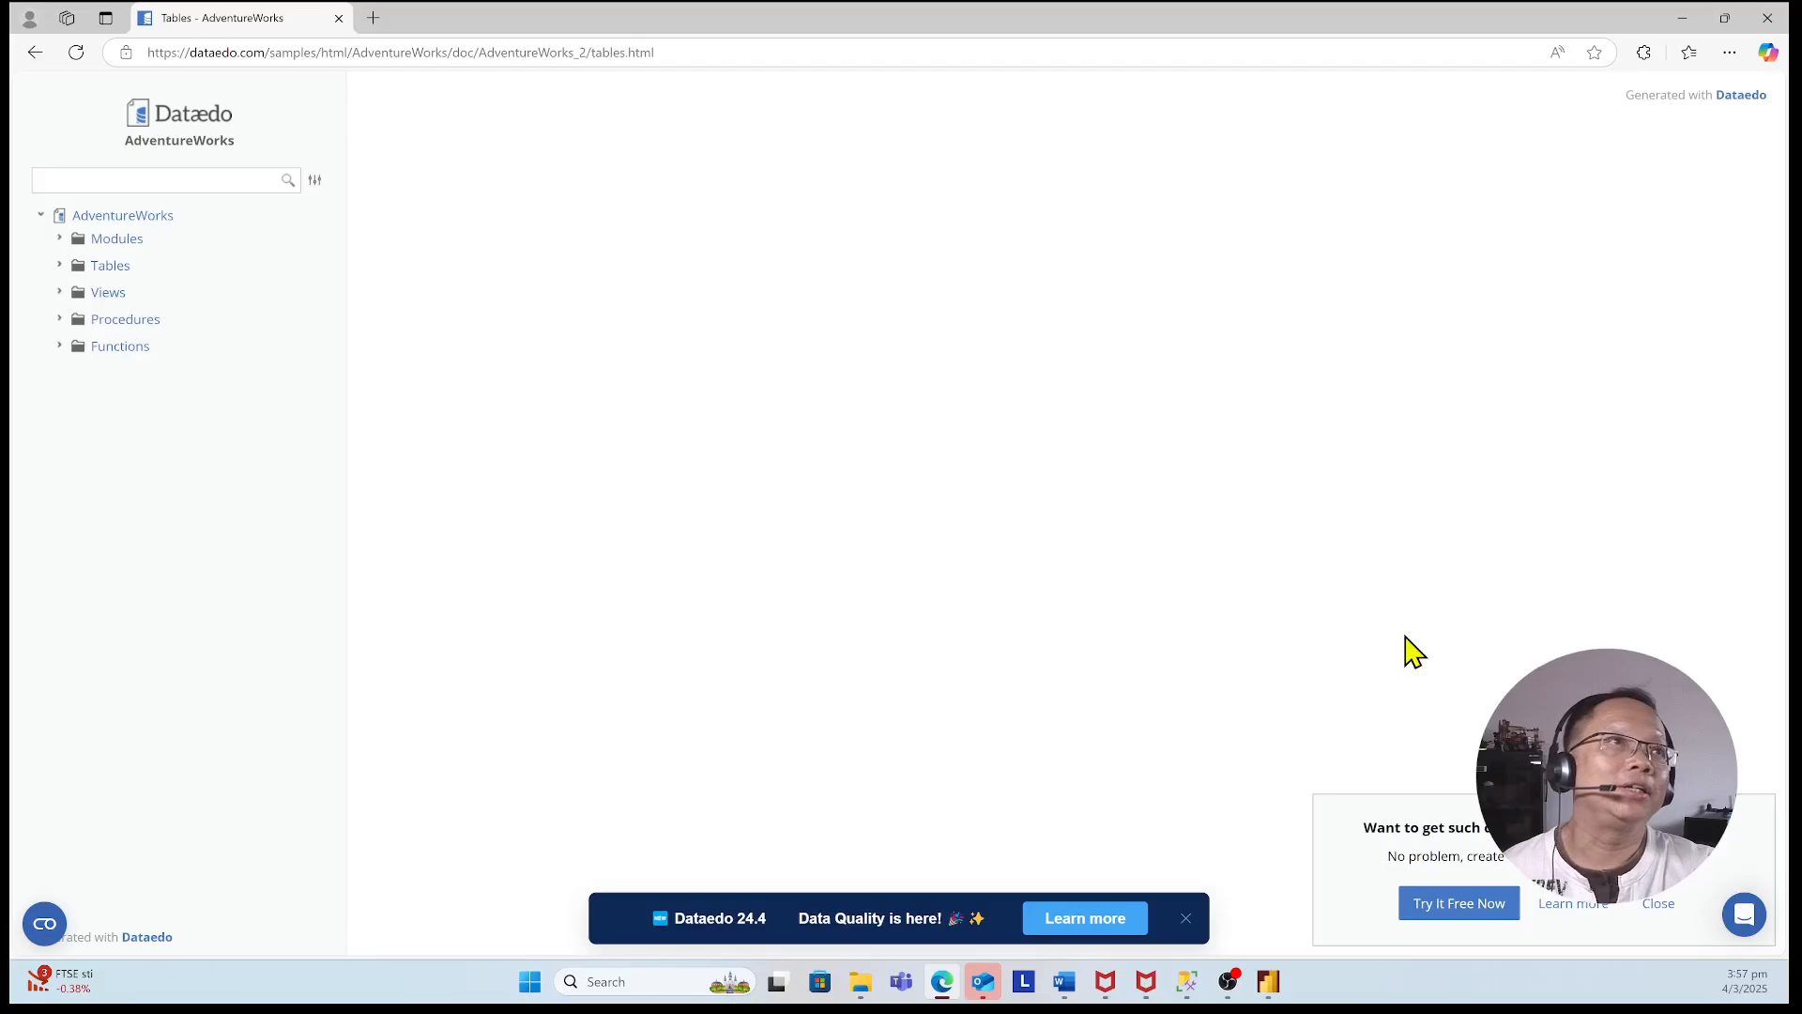
pyautogui.scroll(-3, 553, 434)
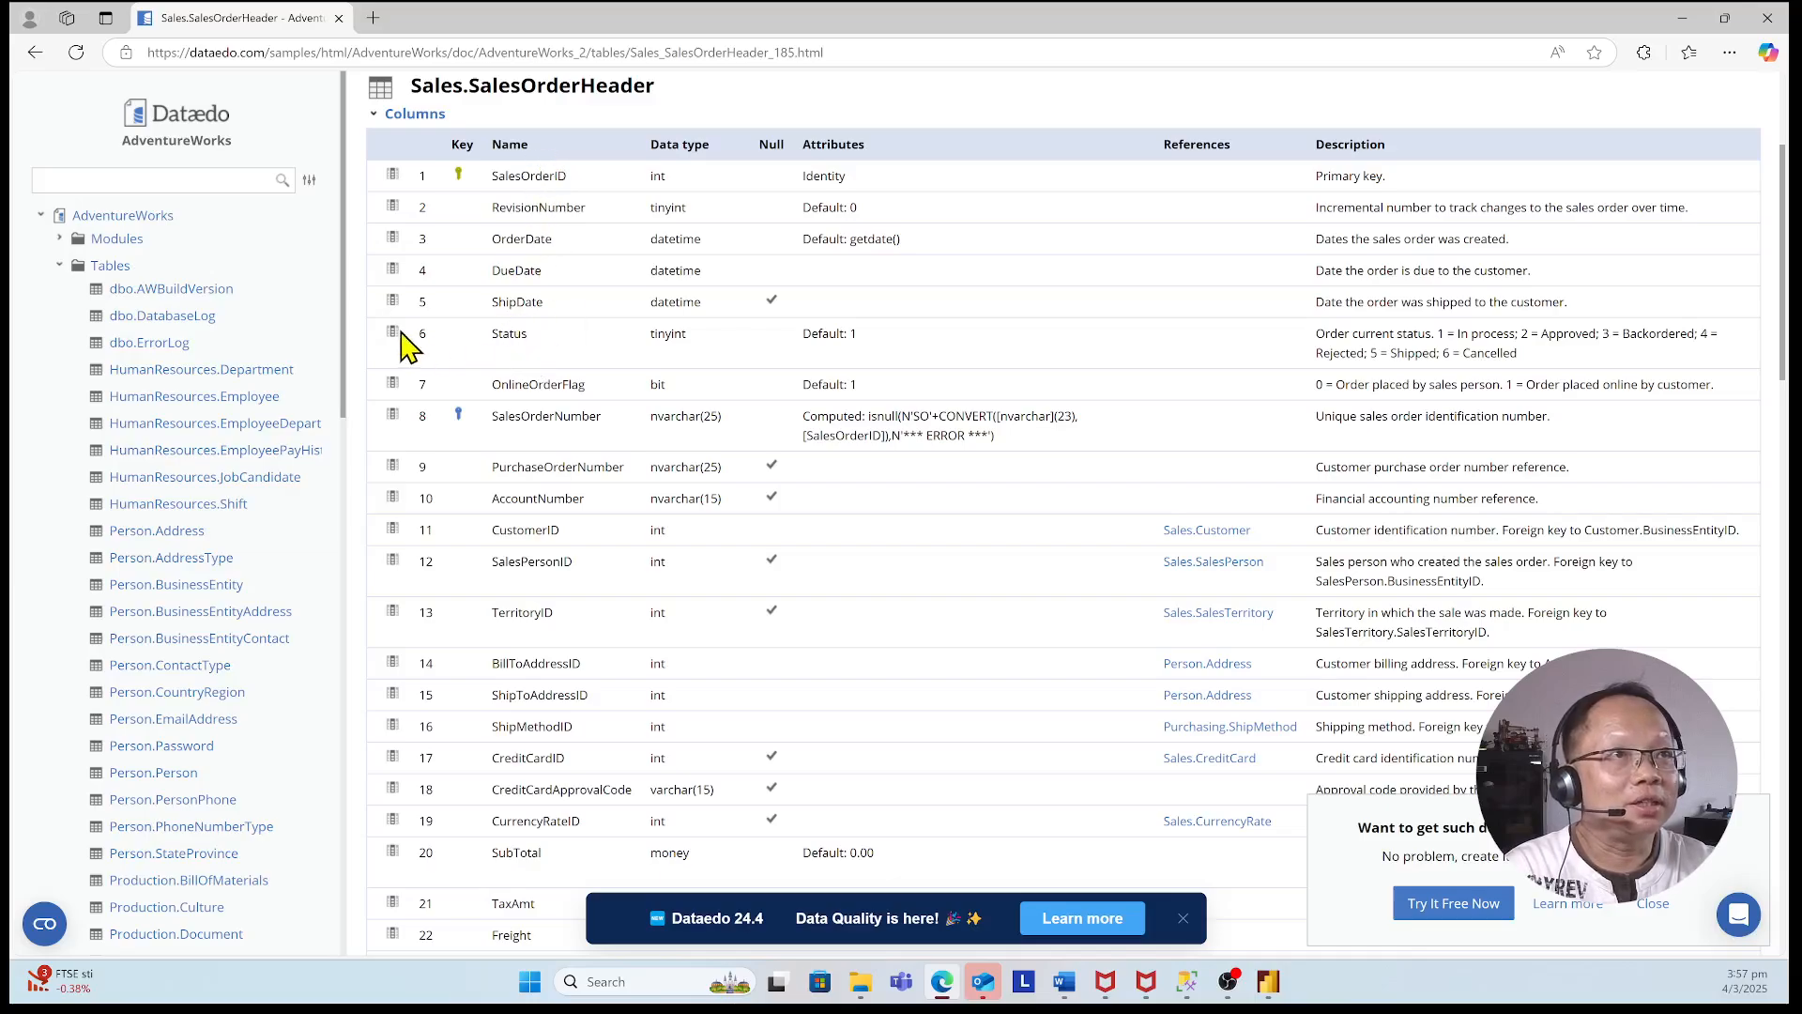
# - Examine the Status column's description for the meaning of code 5, and switch back to the Power Query Editor
pyautogui.moveTo(403, 338); pyautogui.dragTo(845, 345)
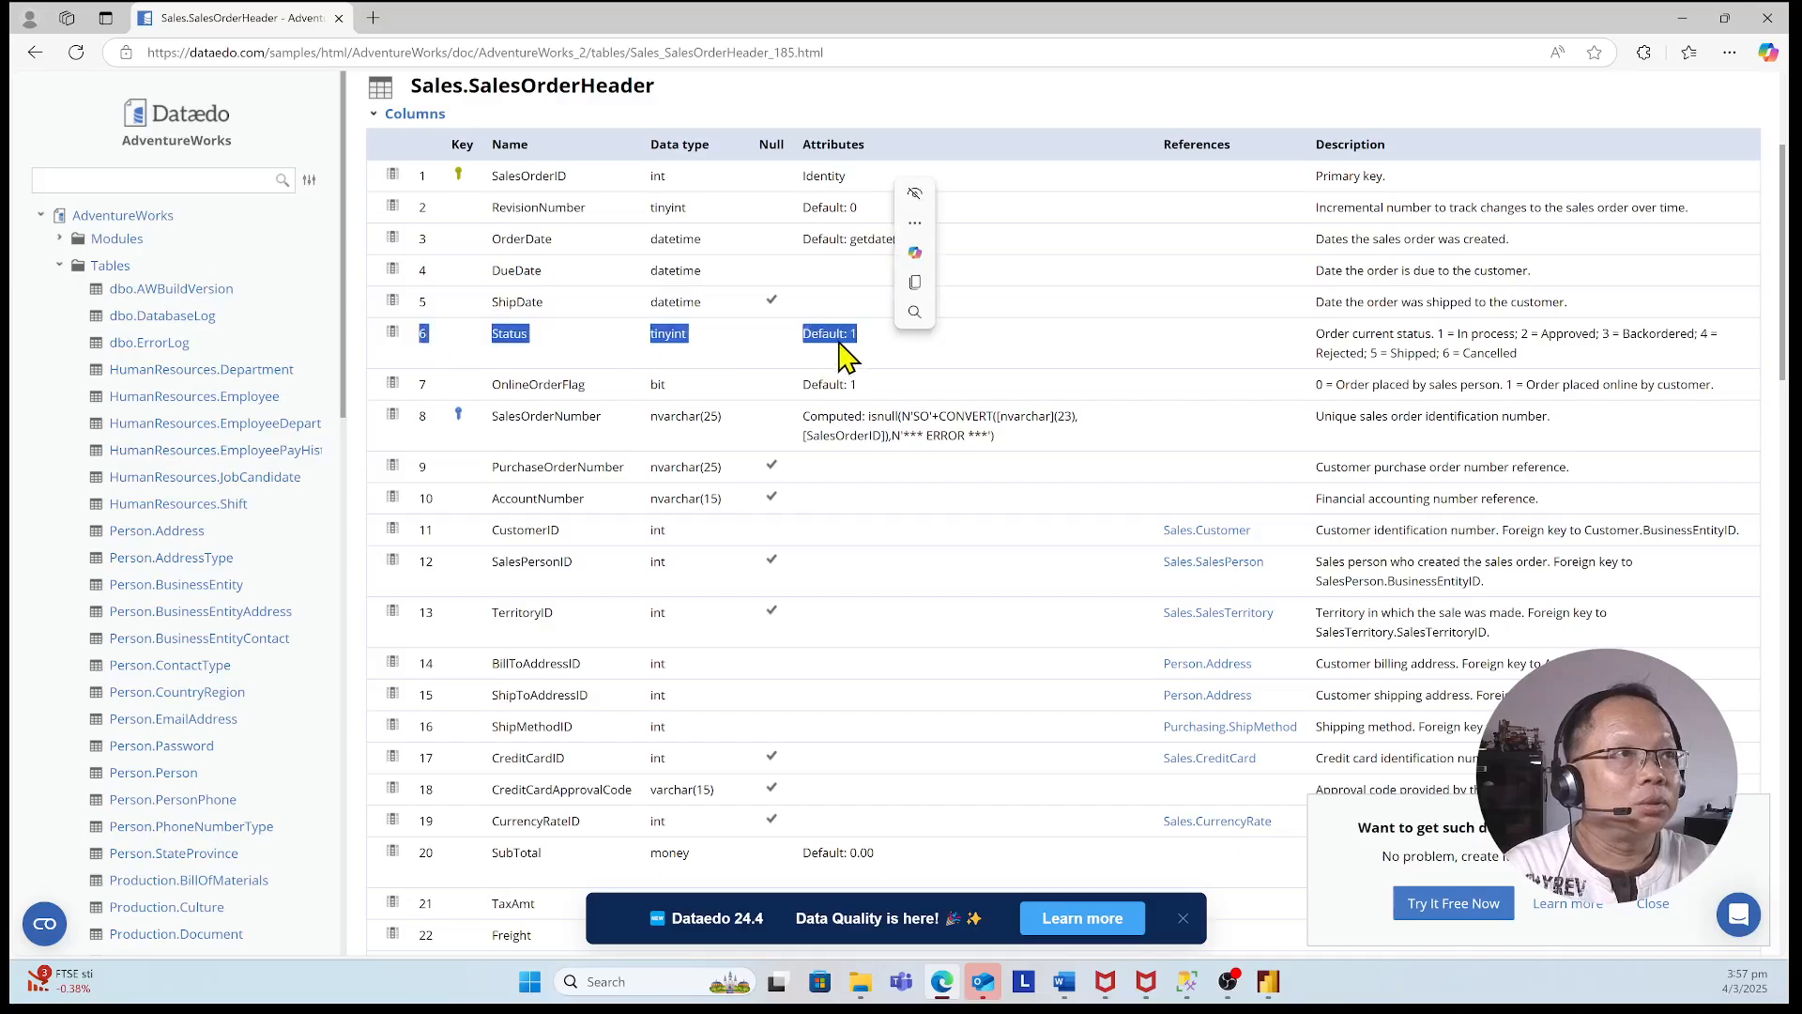
pyautogui.scroll(1, 1489, 403)
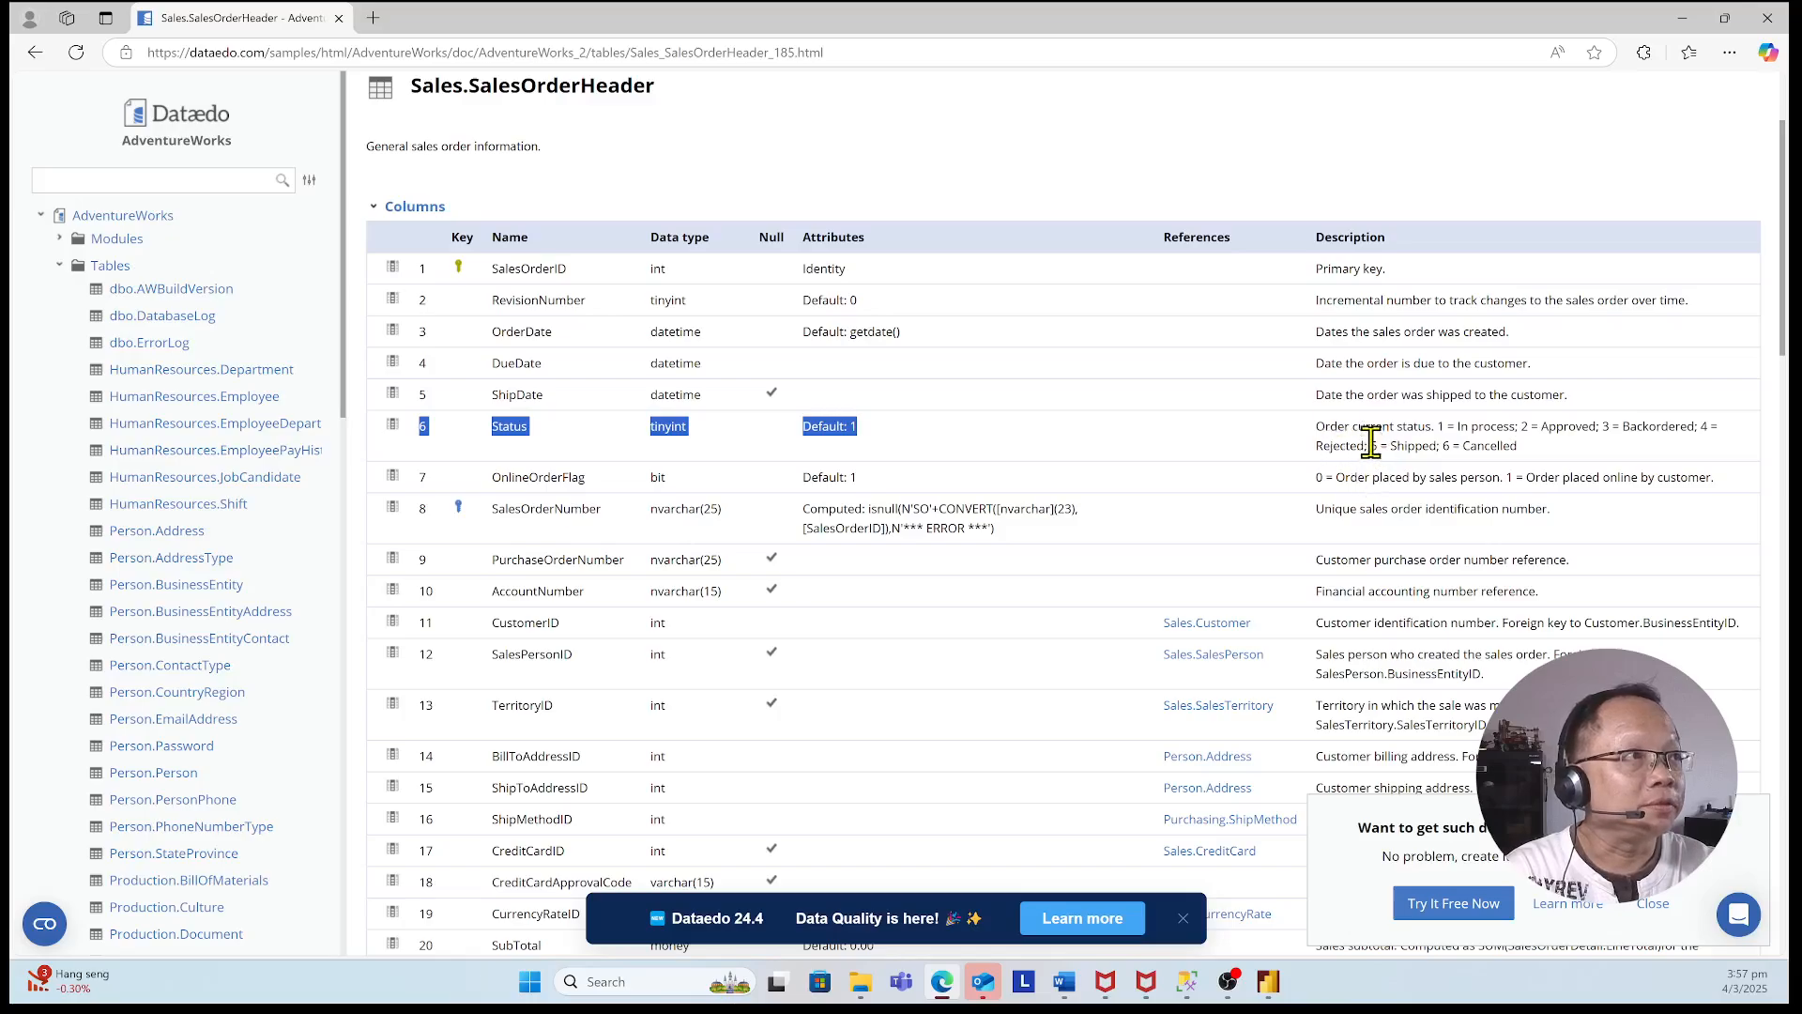
pyautogui.moveTo(1370, 446); pyautogui.dragTo(1436, 443)
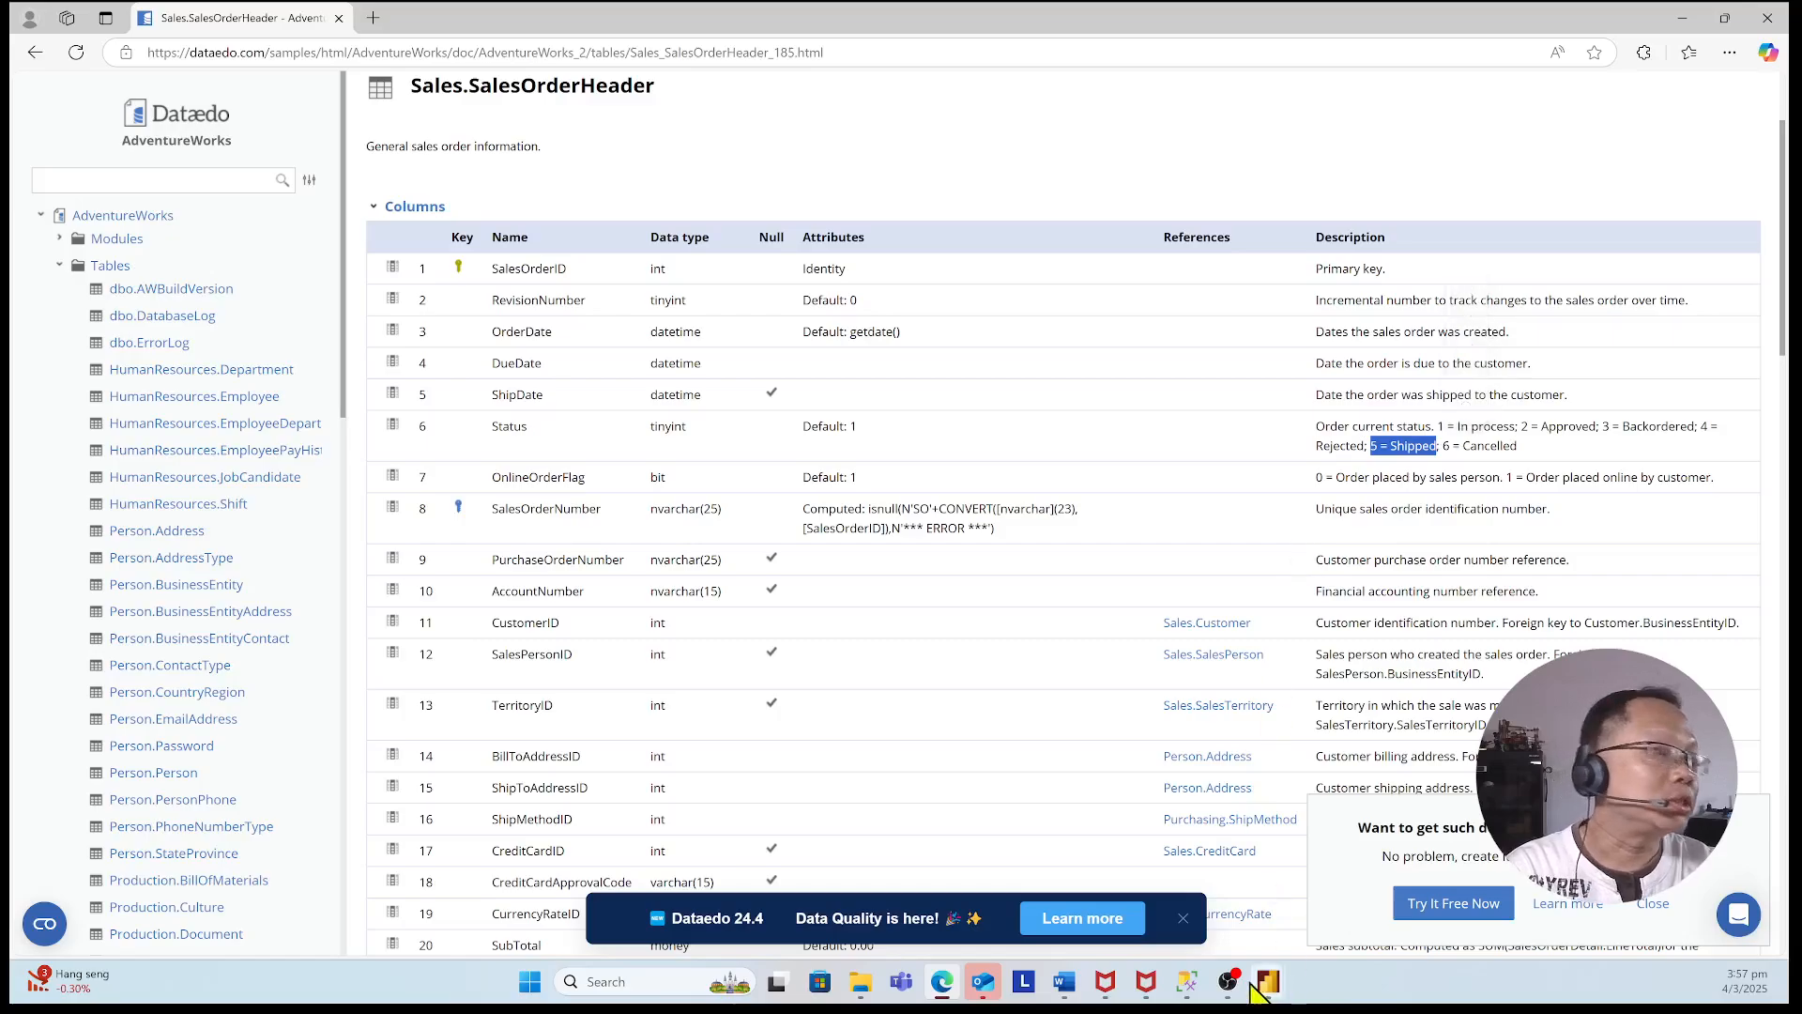
pyautogui.moveTo(1266, 992)
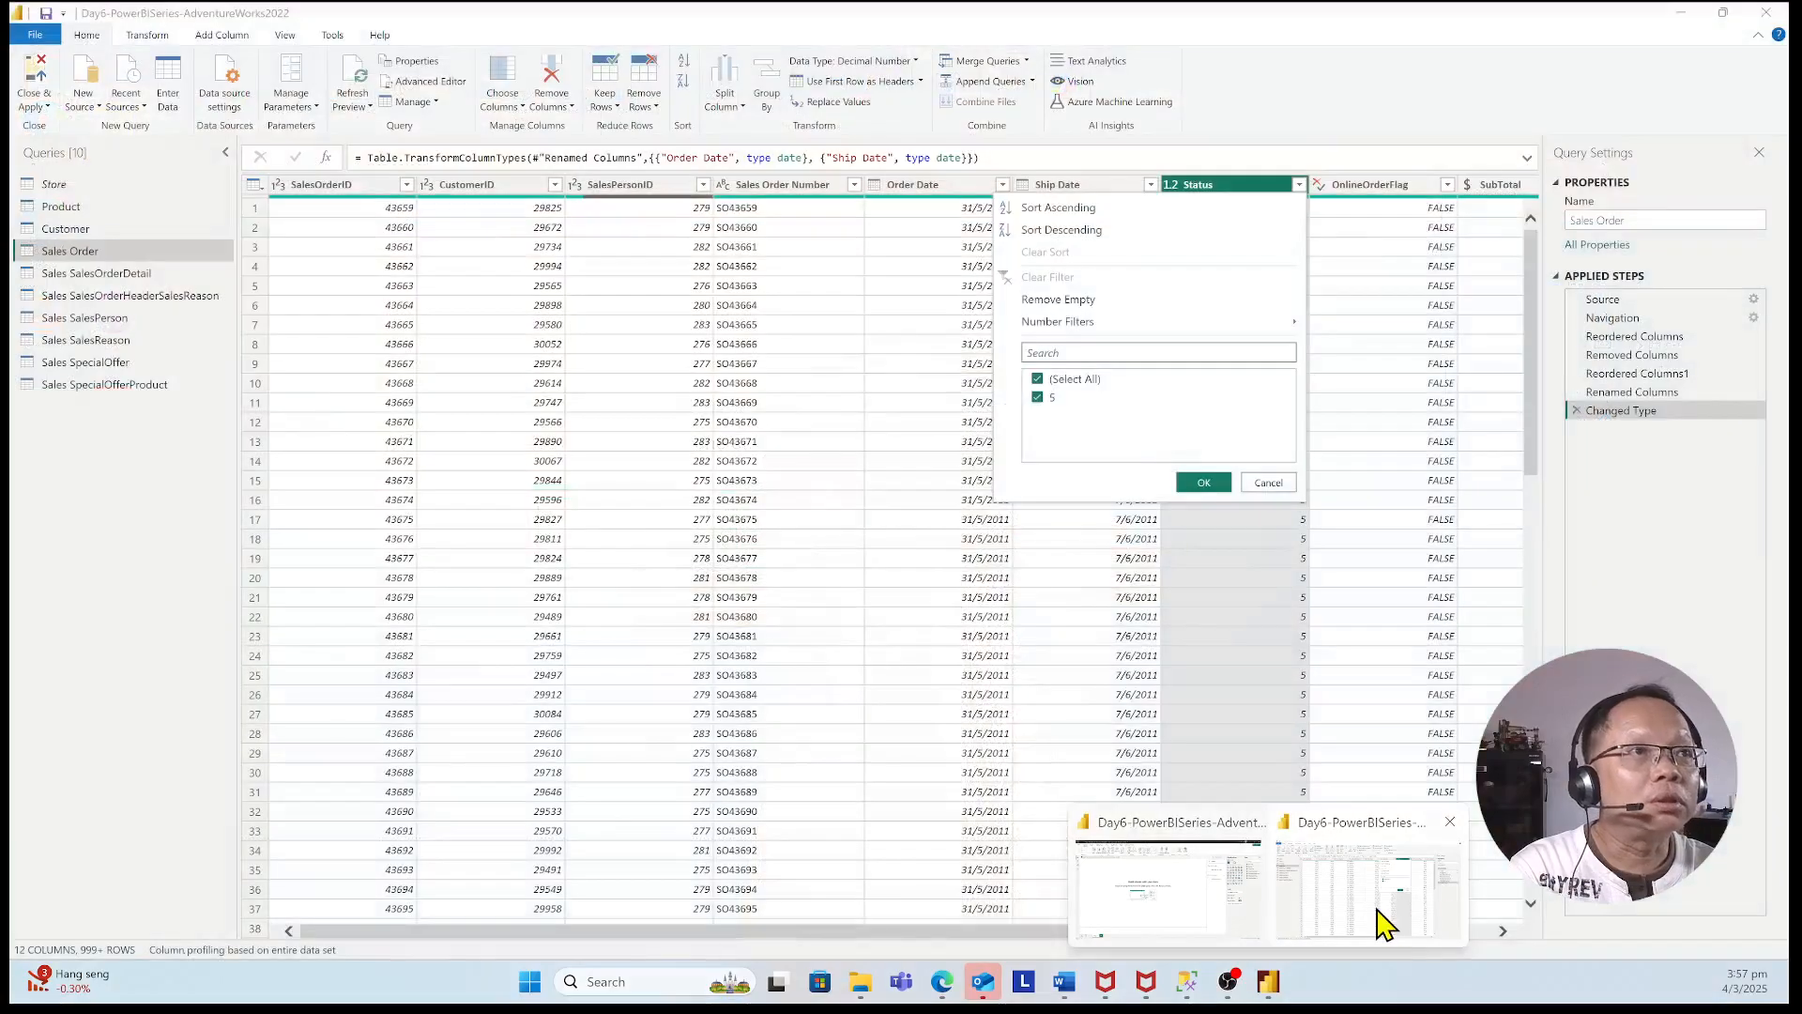
pyautogui.click(1376, 920)
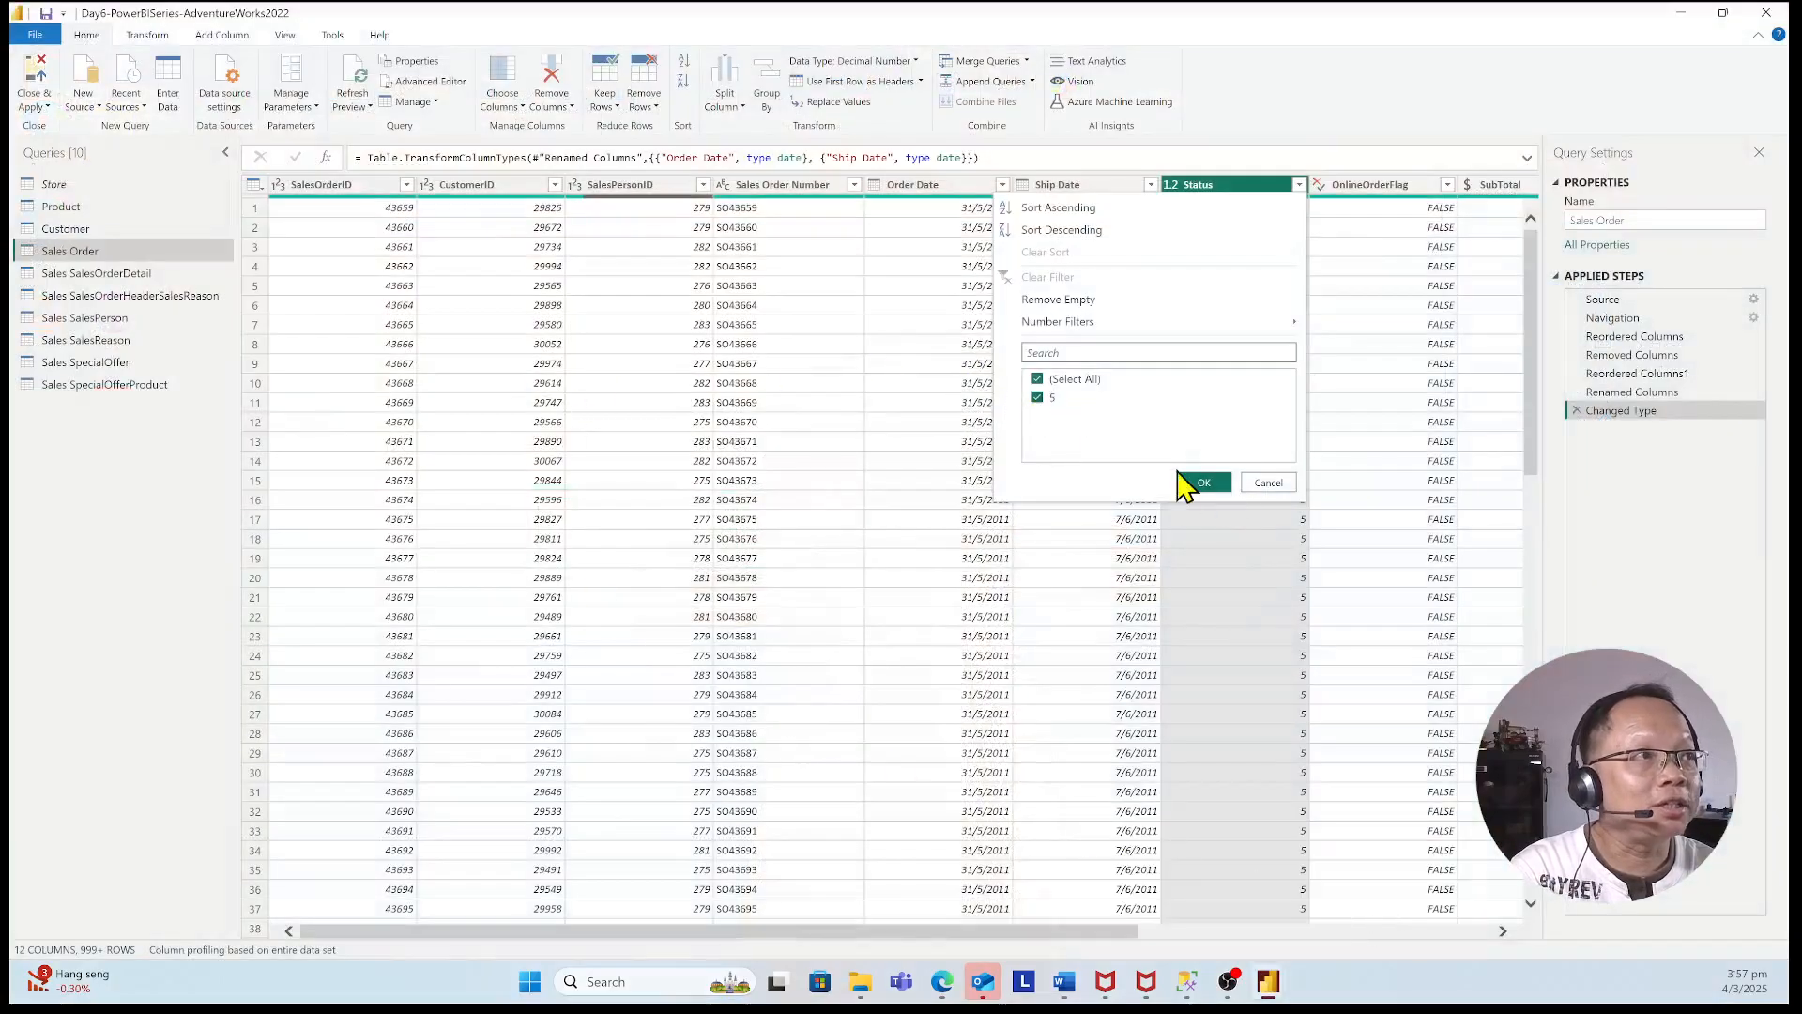
# - Apply the Status filter with every value still selected, recheck its value list, and remove the Status column from the Sales Order query
pyautogui.click(1192, 477)
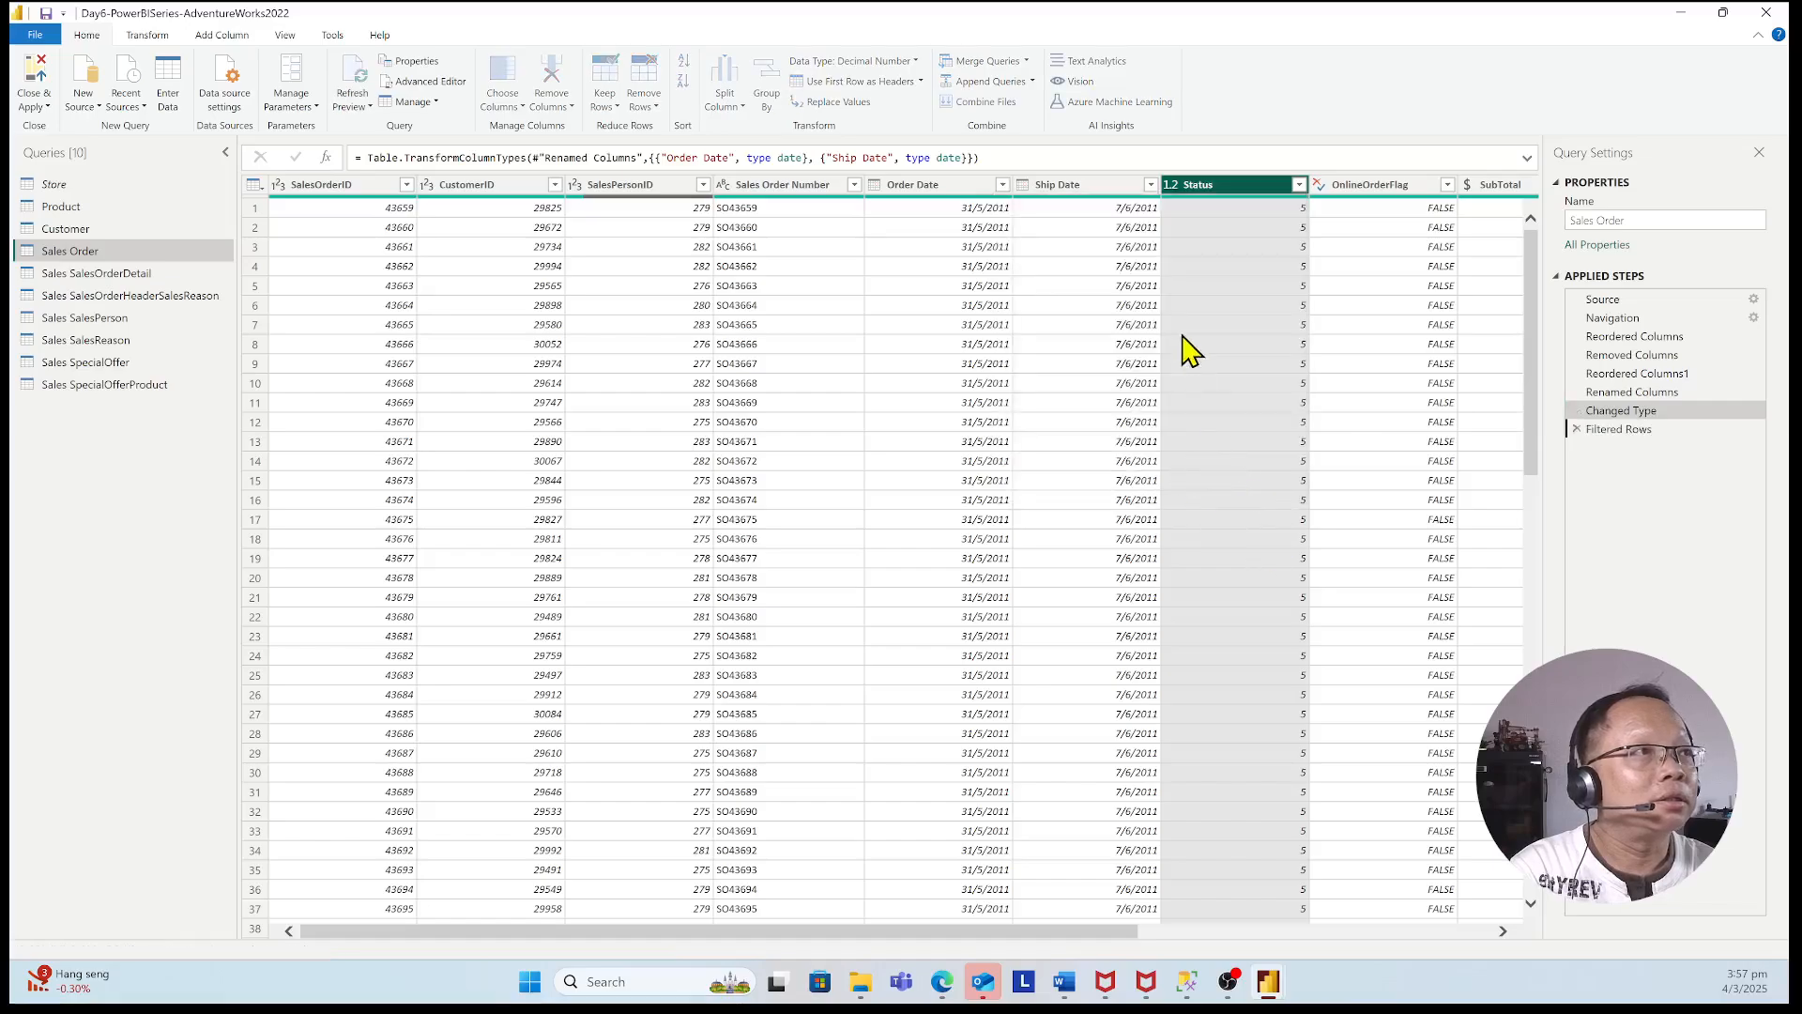
pyautogui.scroll(-4, 1319, 718)
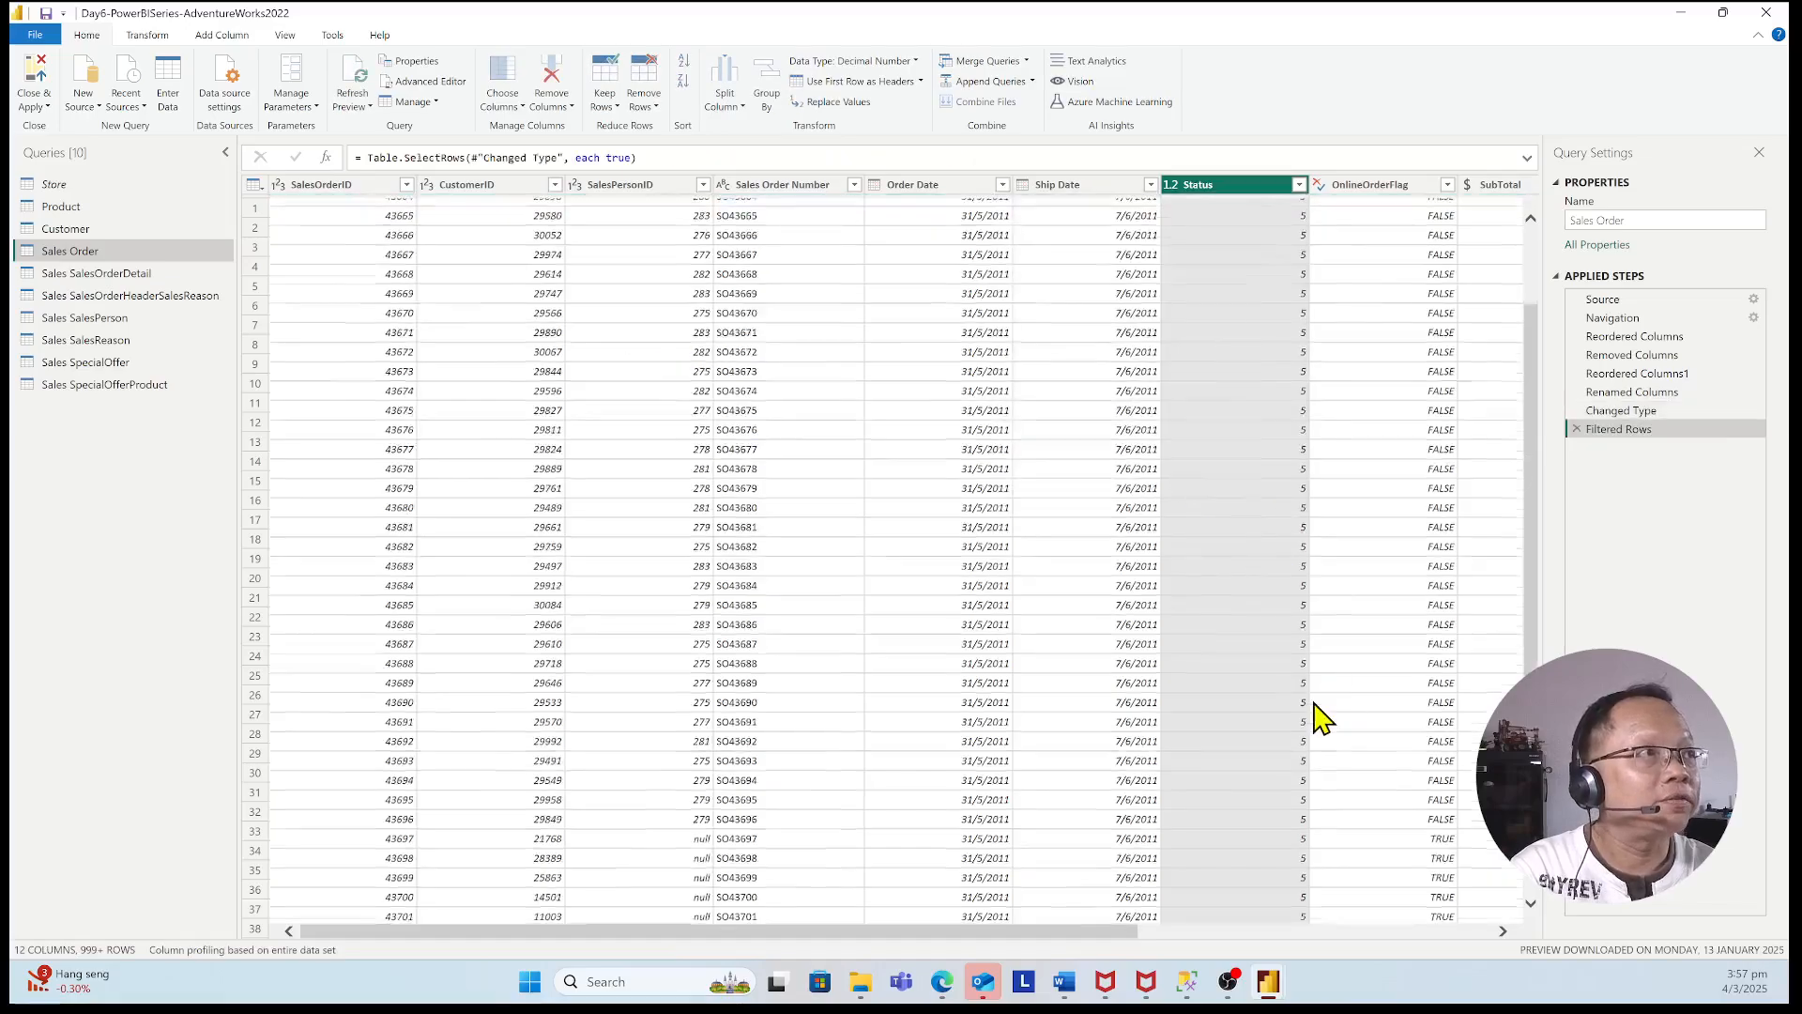
pyautogui.click(1299, 184)
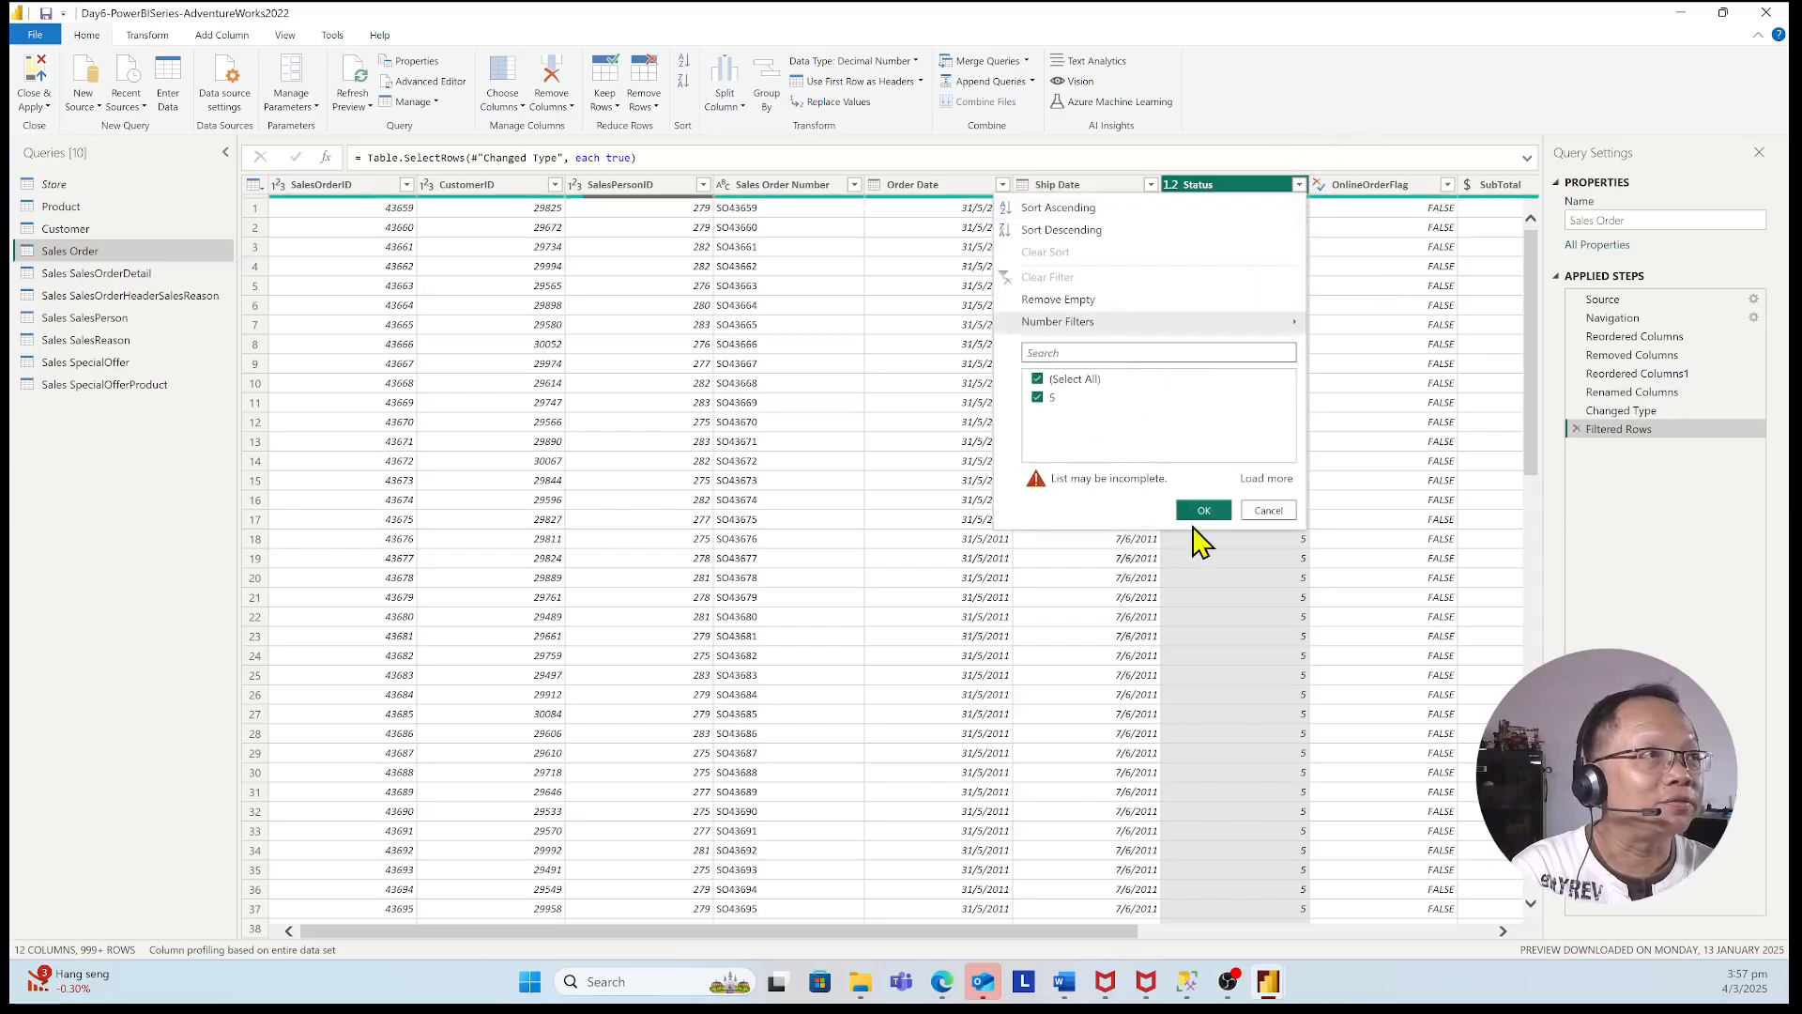
pyautogui.click(1272, 512)
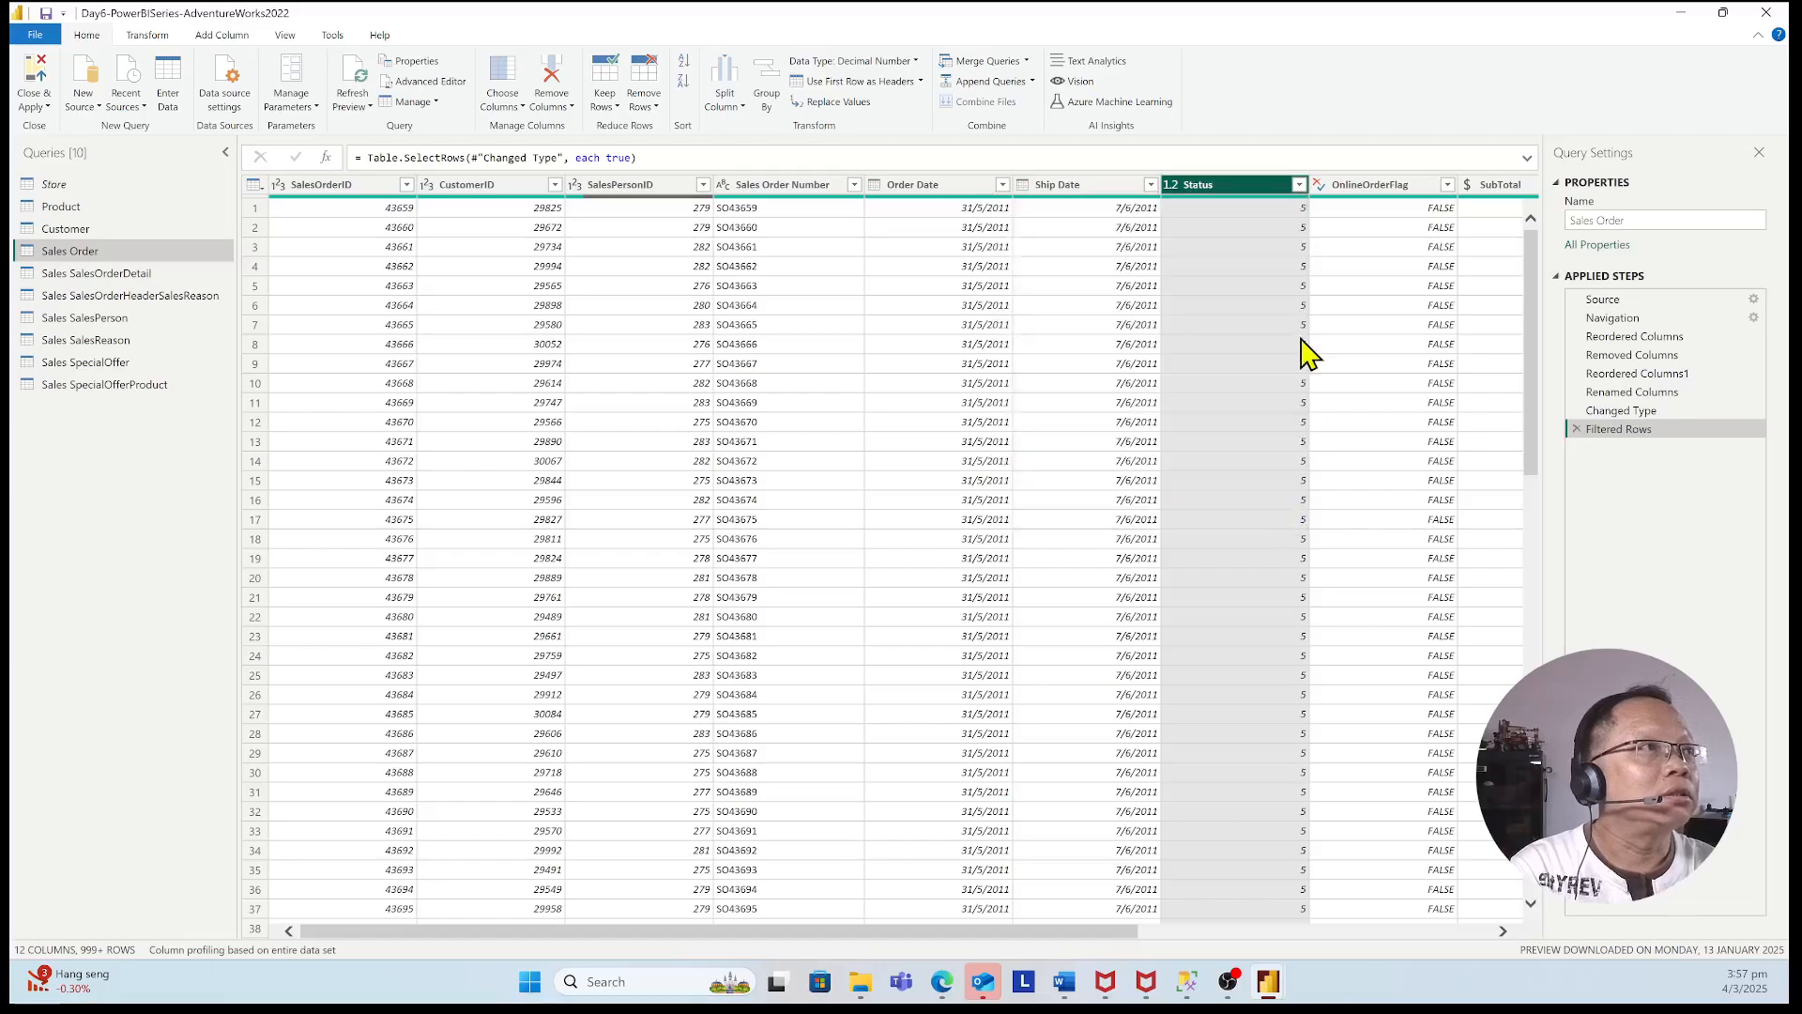
pyautogui.rightClick(1227, 181)
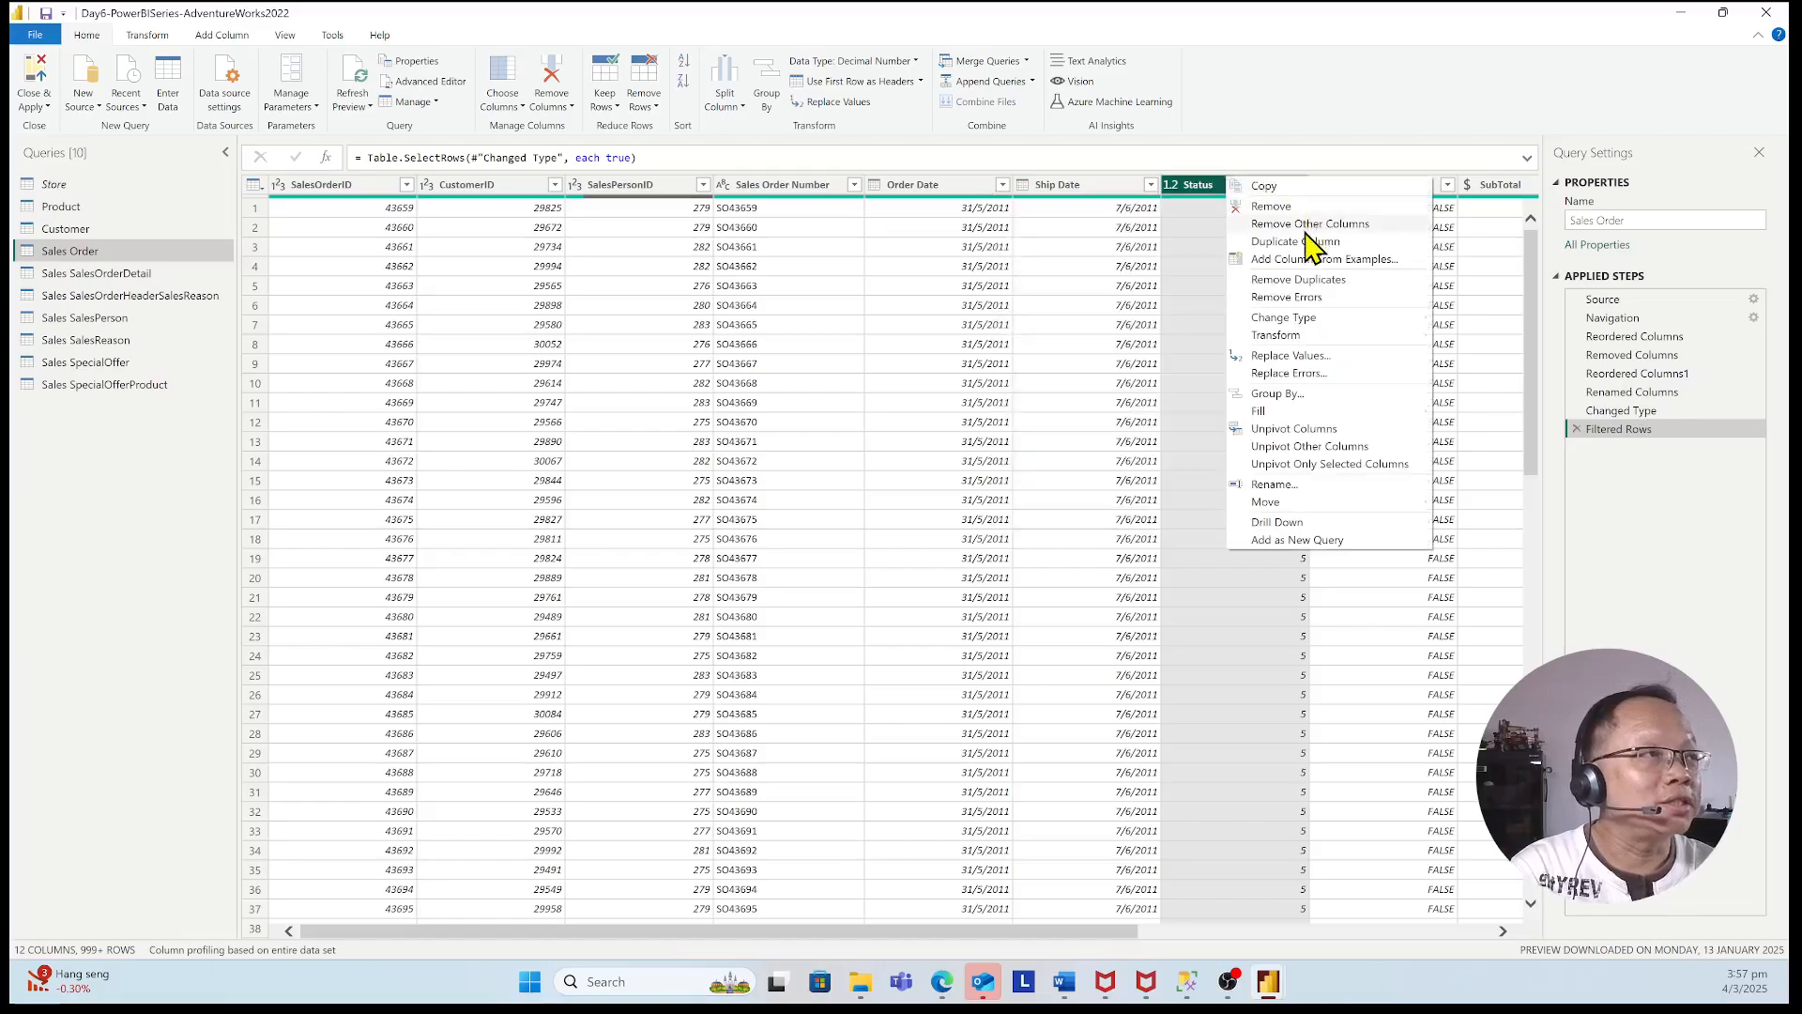
pyautogui.click(1300, 208)
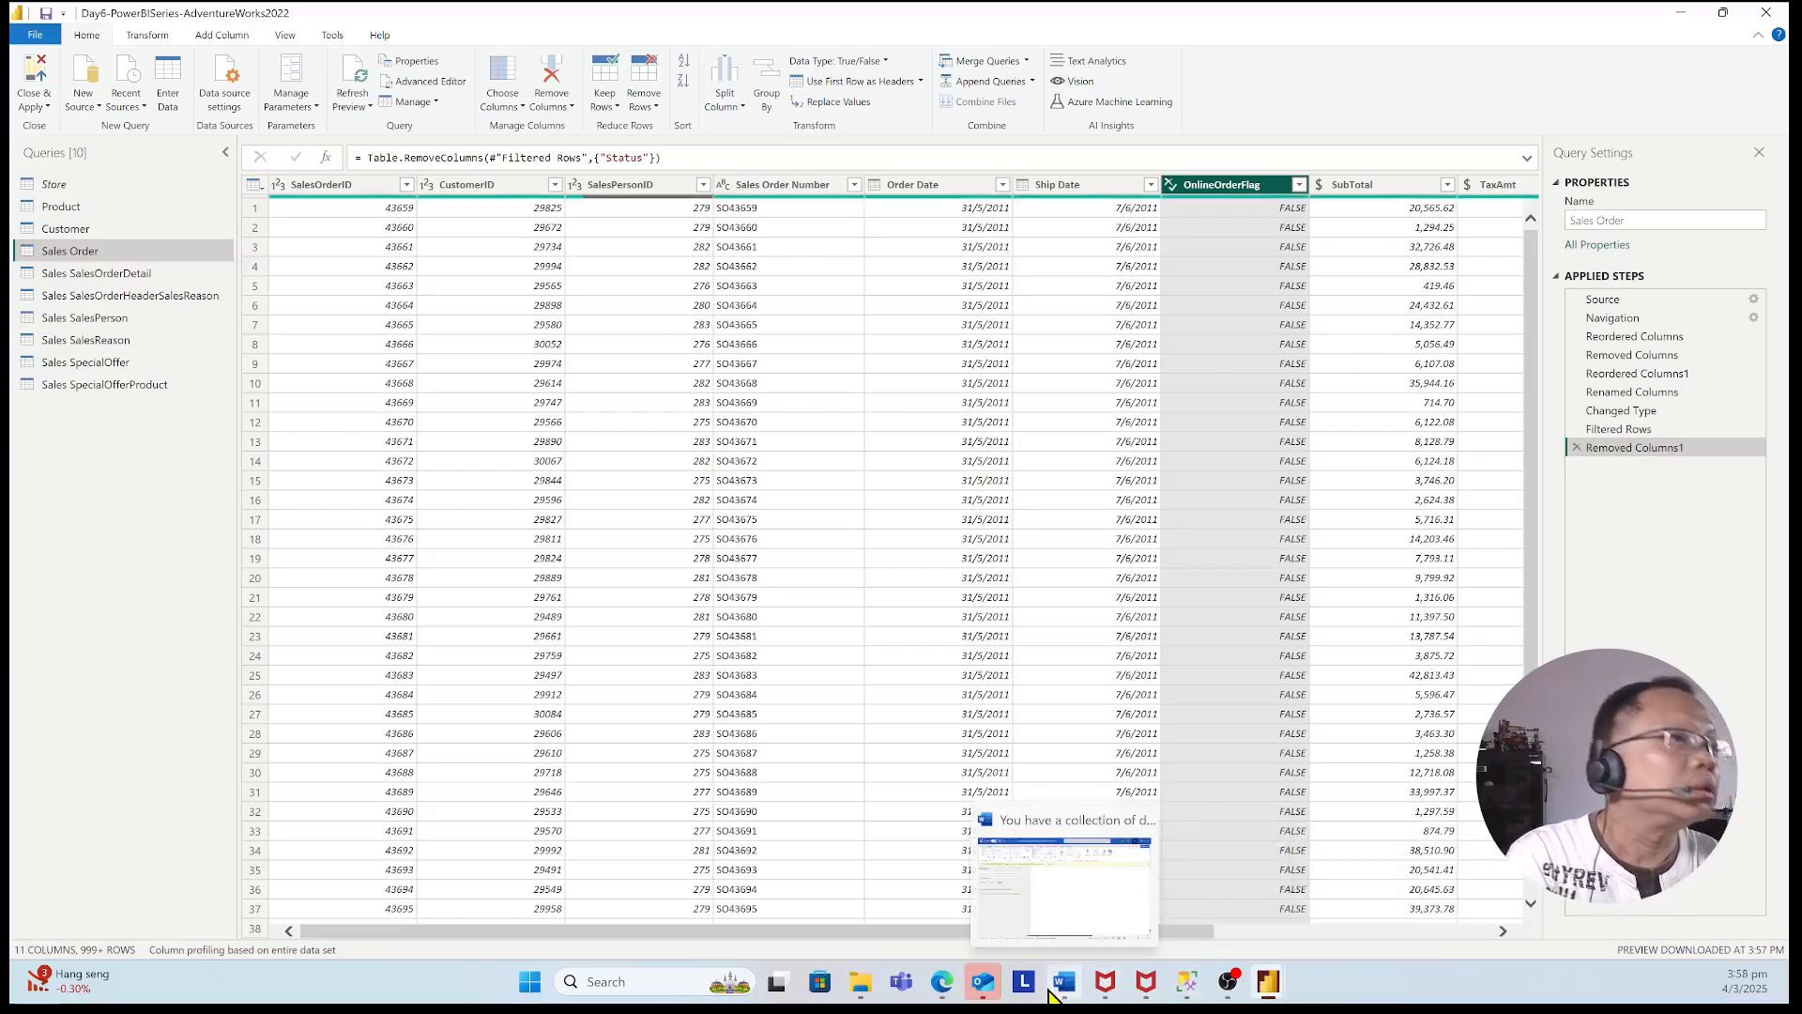
# - Switch to the Dataedo data dictionary in Edge, examine the OnlineOrderFlag column's description, and return to the Power Query Editor
pyautogui.moveTo(1002, 982)
pyautogui.moveTo(1268, 986)
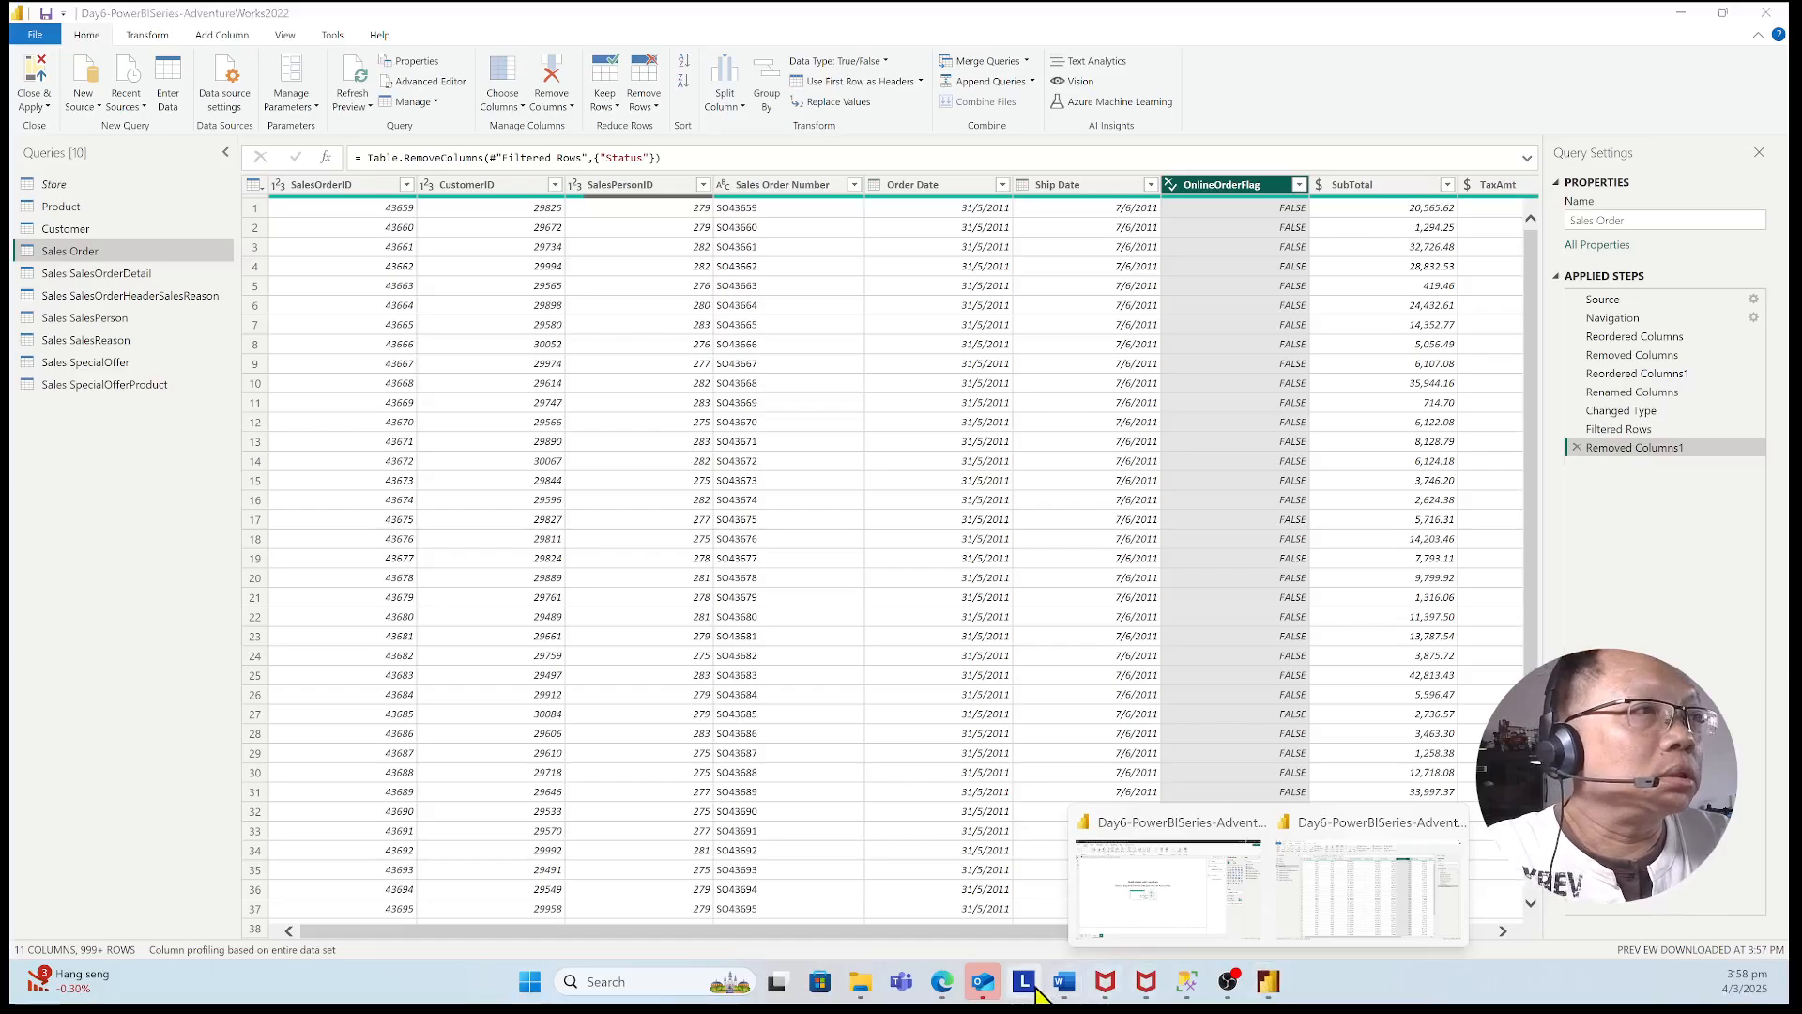
pyautogui.click(941, 982)
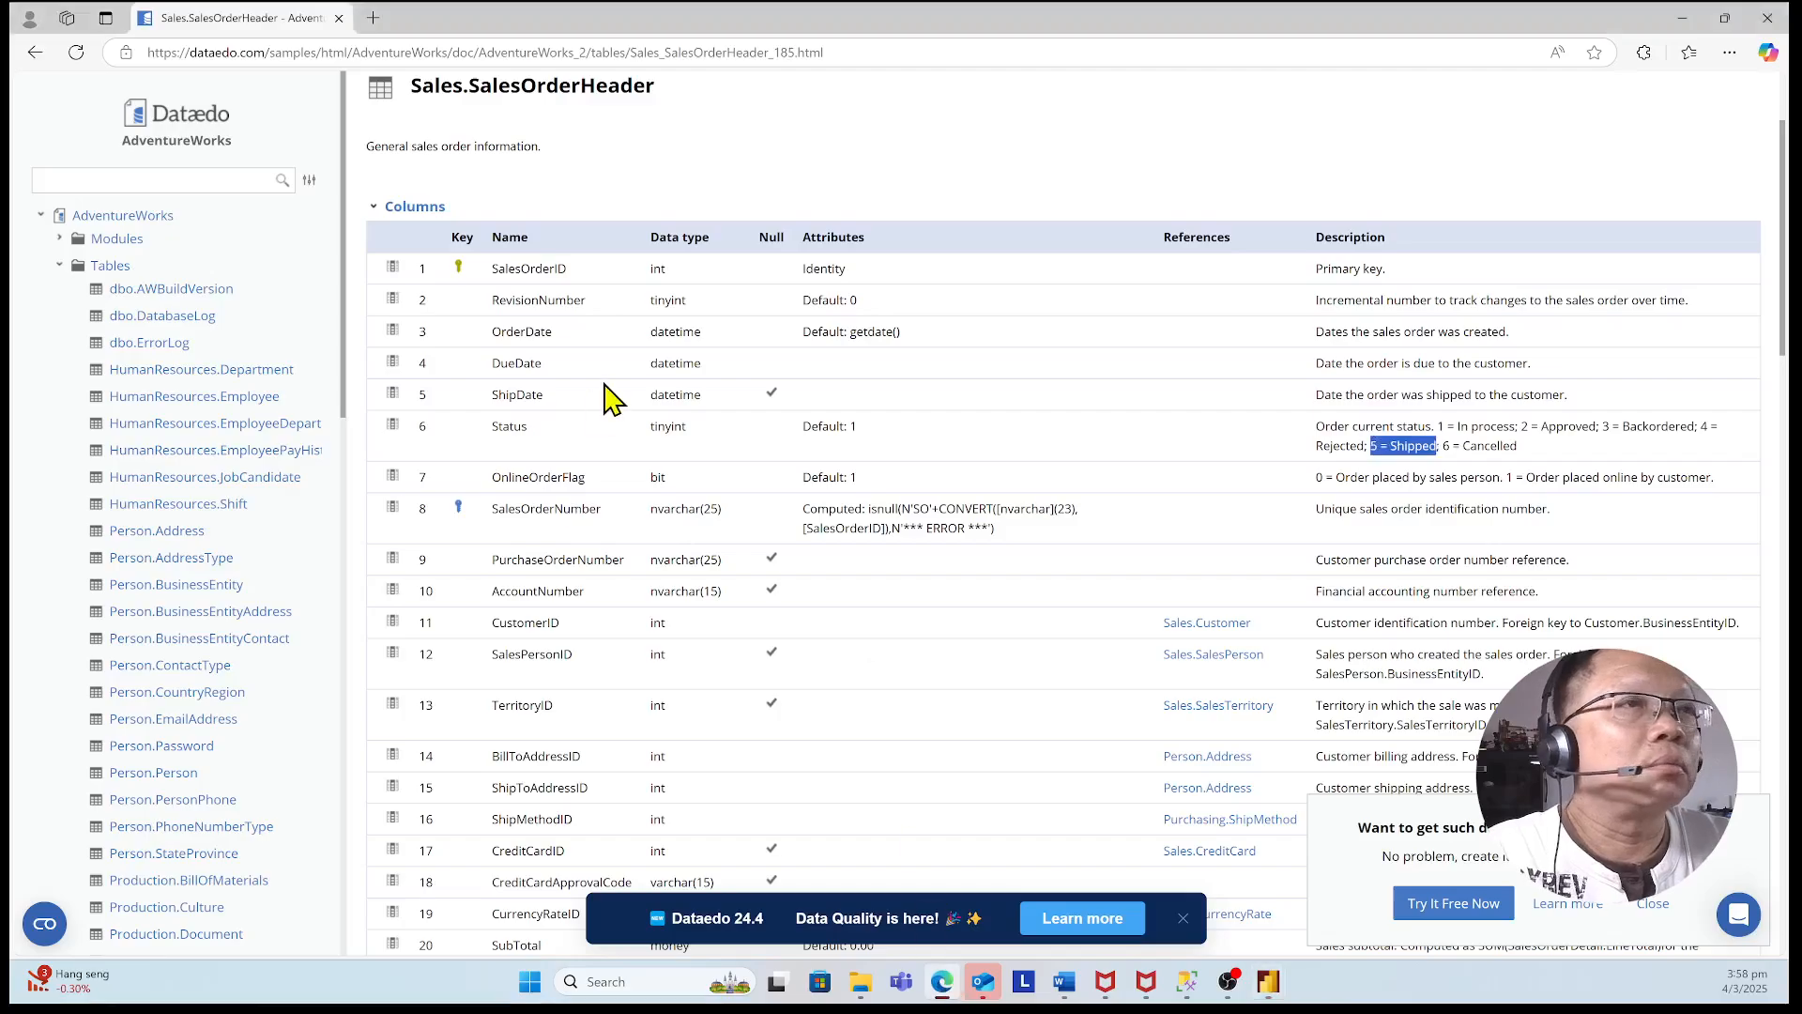
pyautogui.scroll(-2, 572, 502)
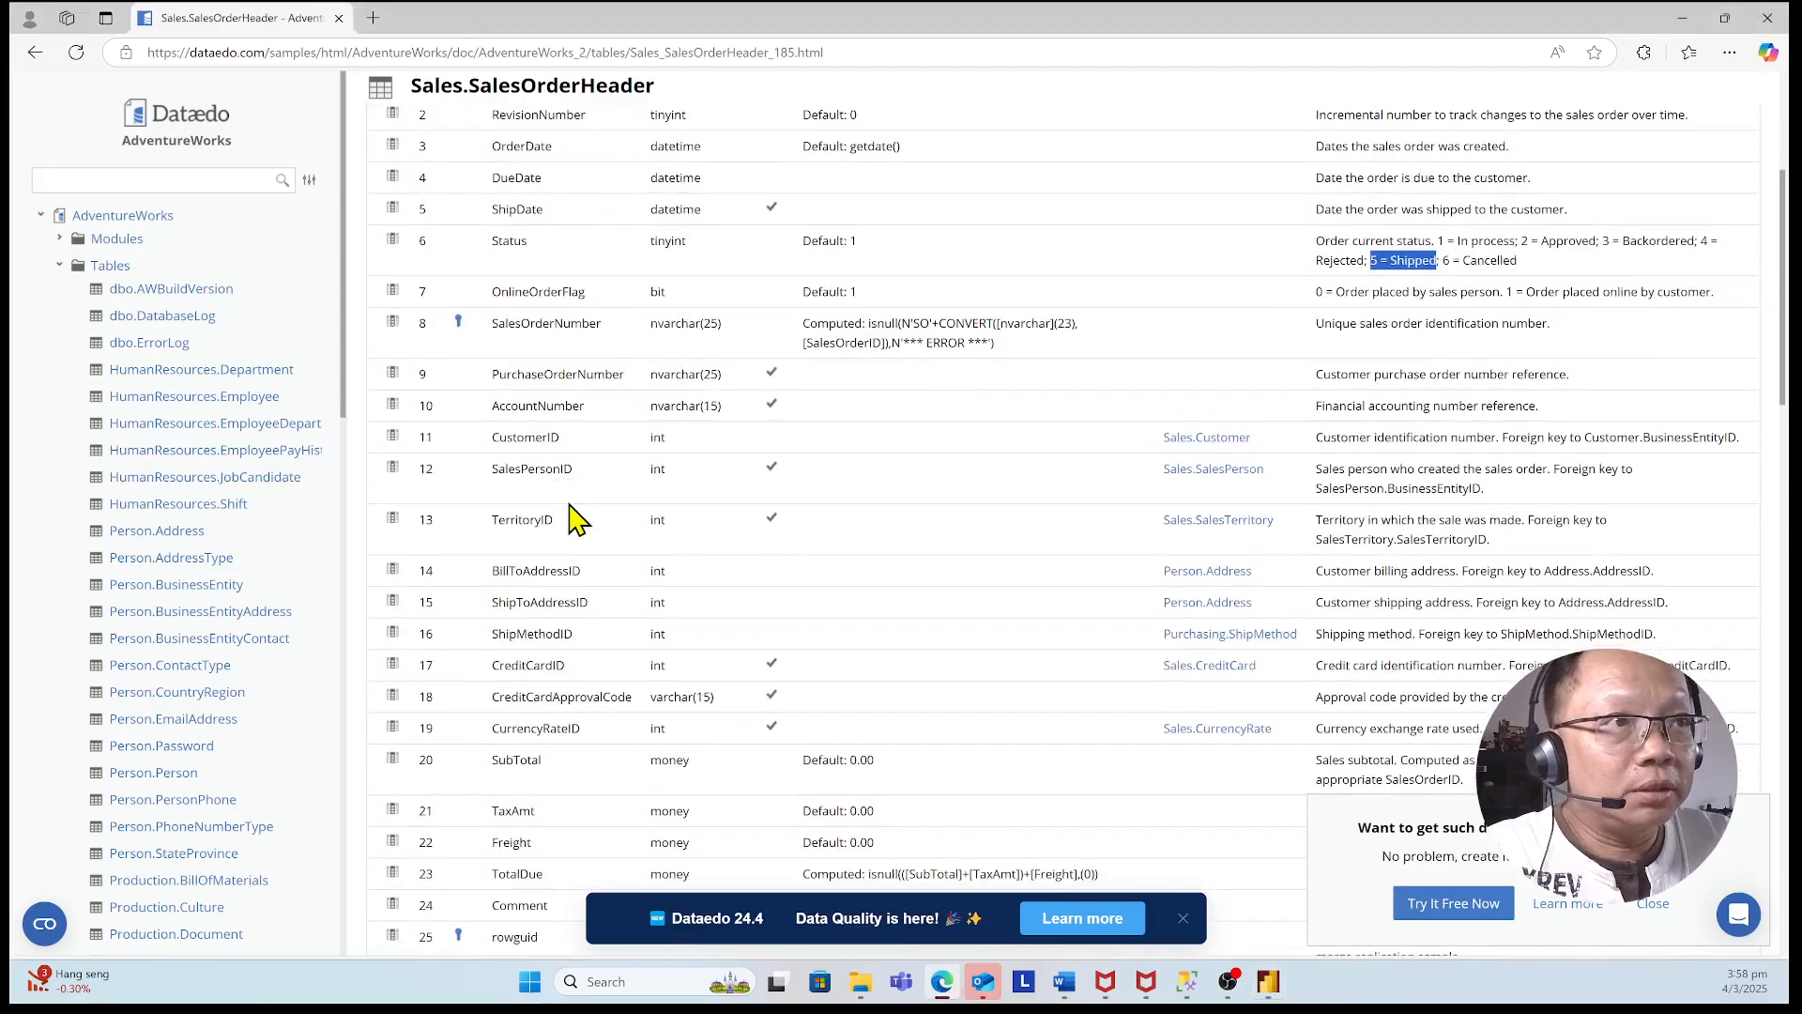
pyautogui.scroll(-1, 574, 519)
pyautogui.scroll(1, 584, 516)
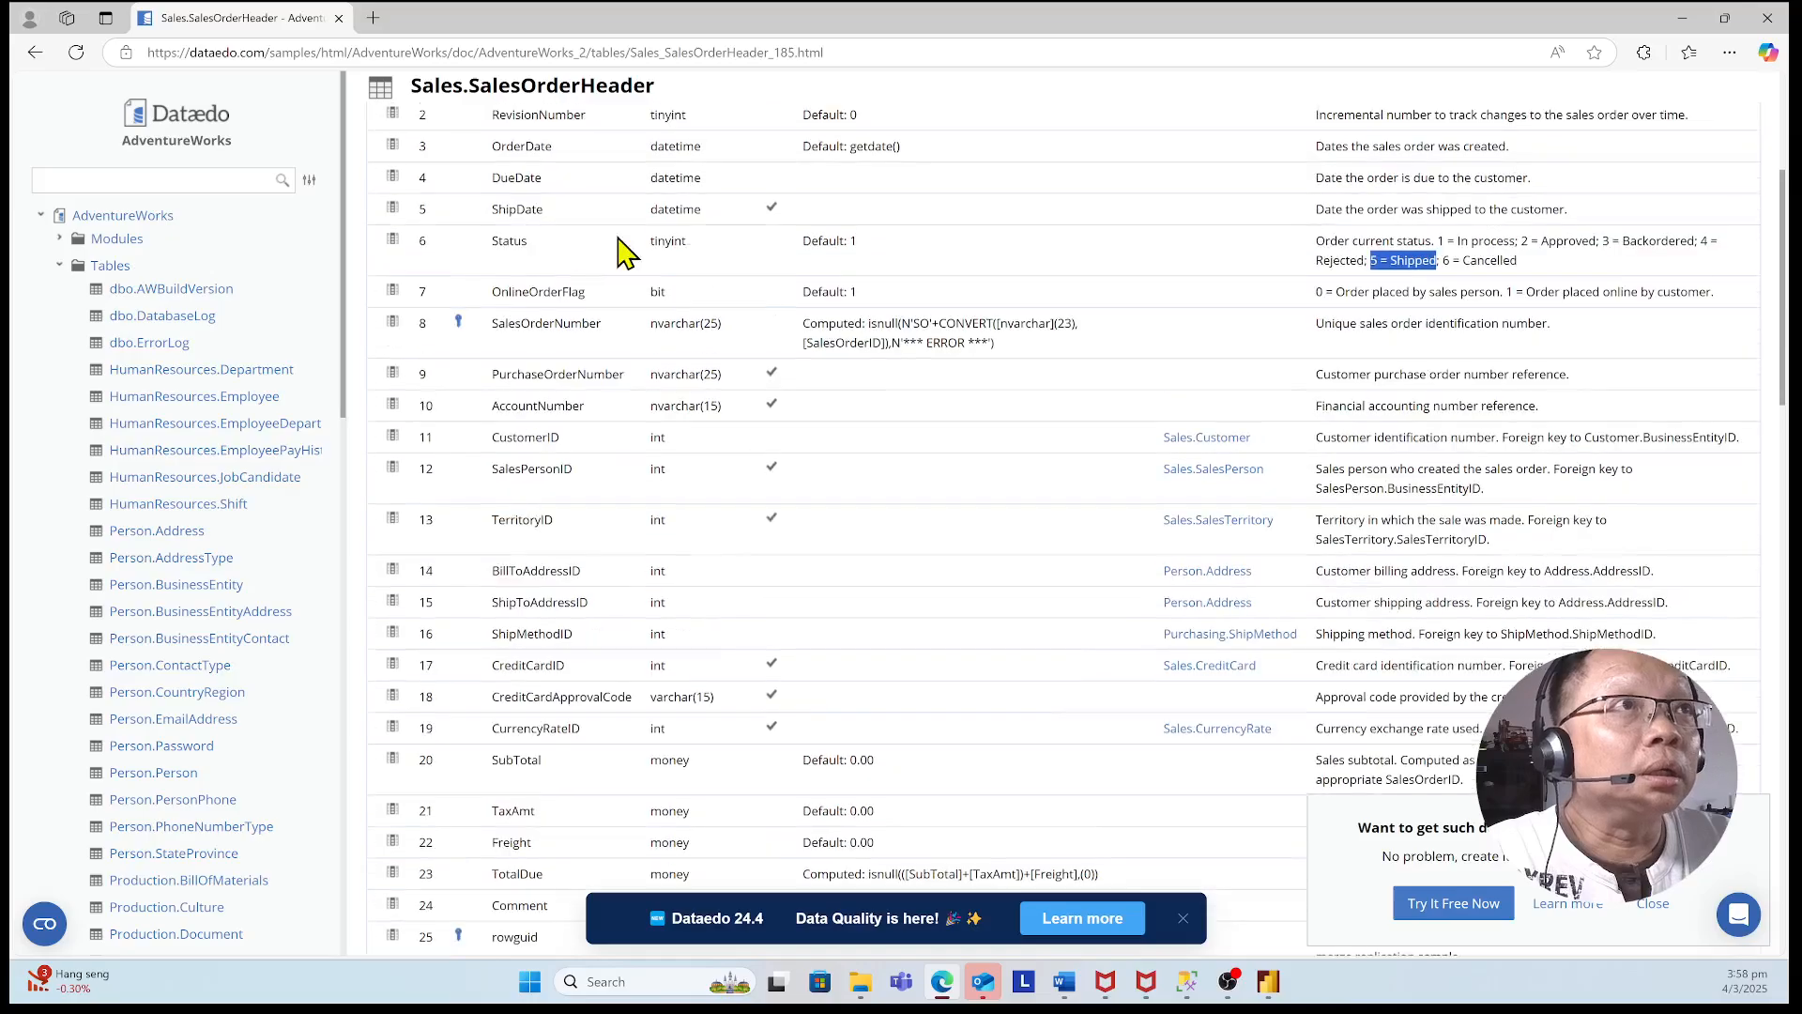
pyautogui.moveTo(419, 293); pyautogui.dragTo(884, 299)
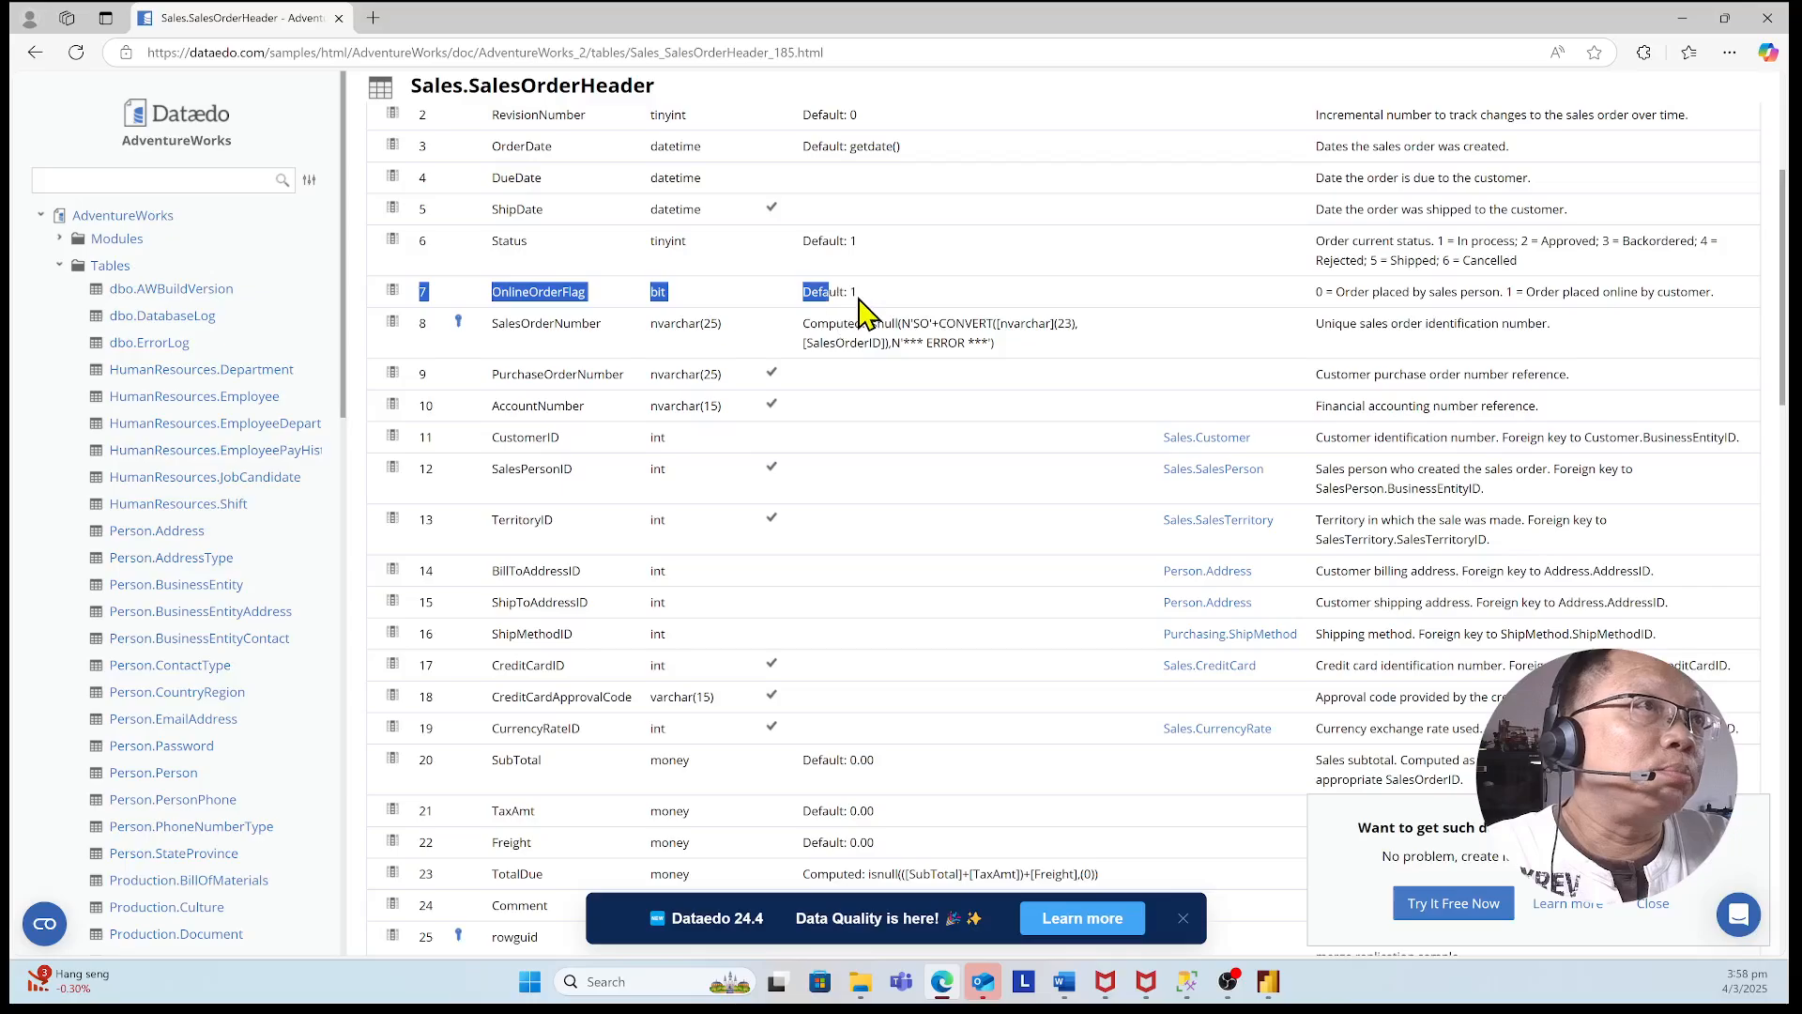
pyautogui.moveTo(1516, 261); pyautogui.dragTo(1675, 294)
pyautogui.click(1752, 279)
pyautogui.tripleClick(1755, 293)
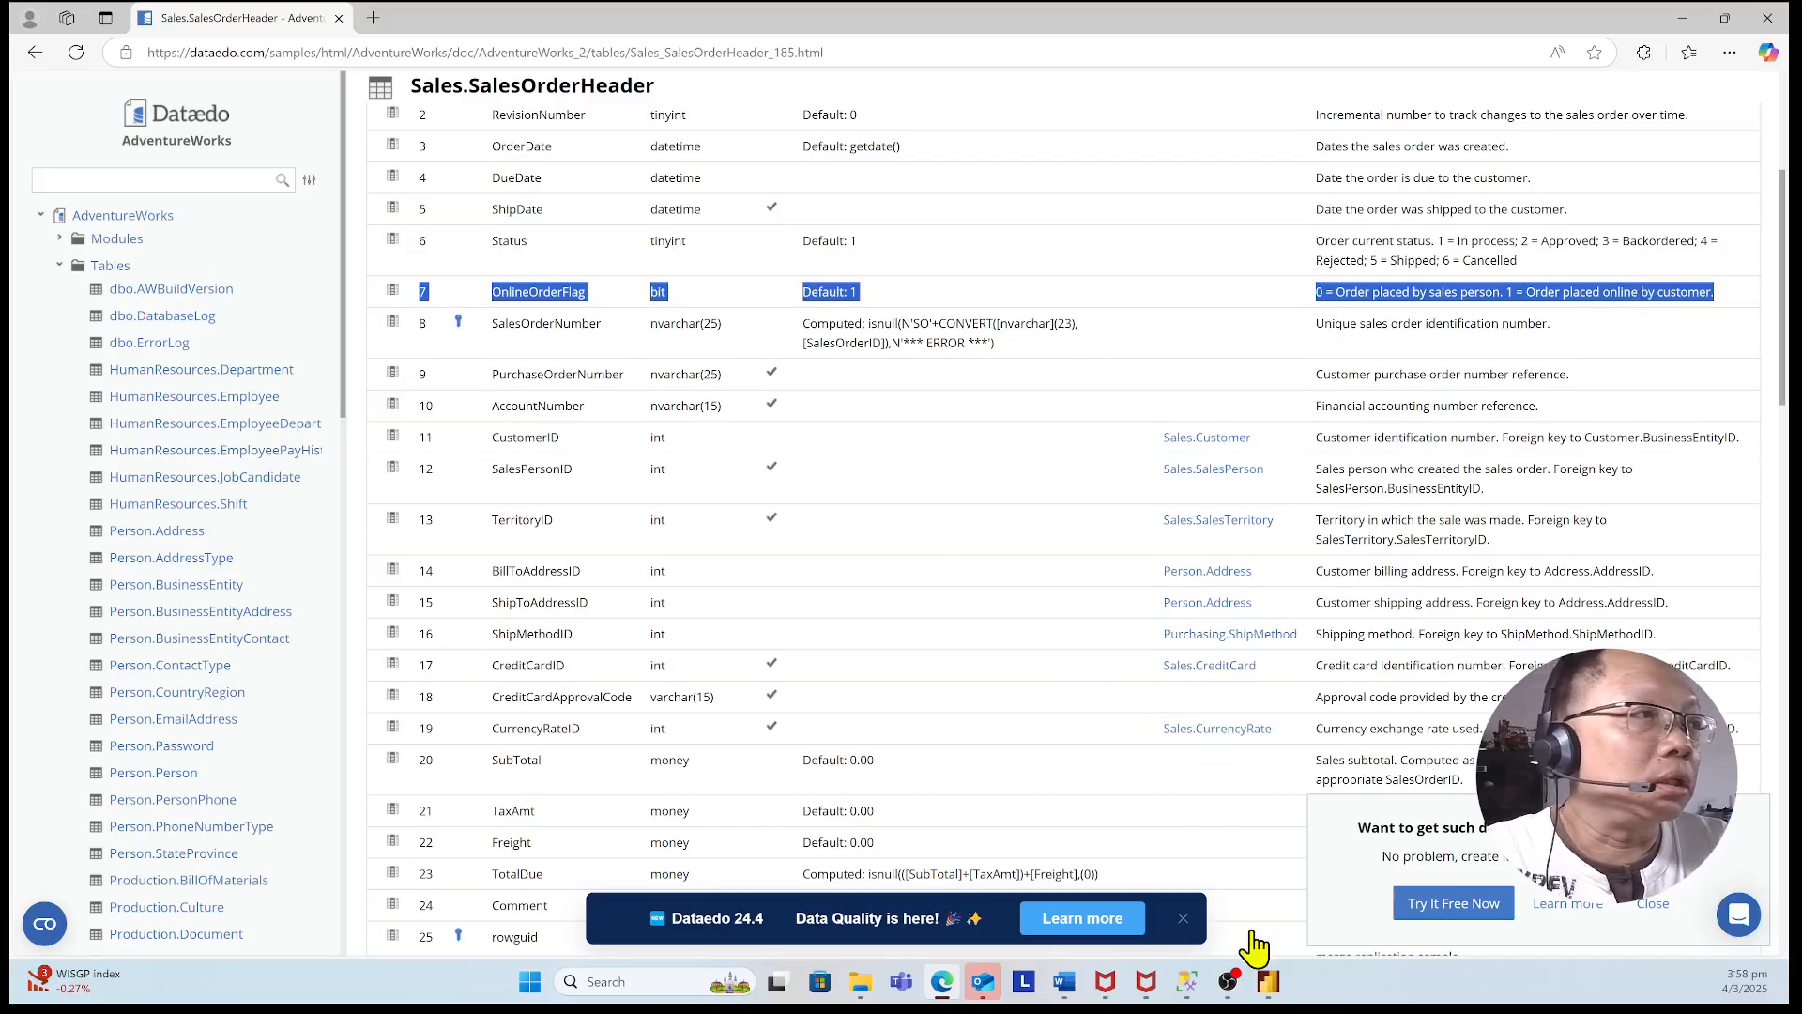
pyautogui.moveTo(1273, 1000)
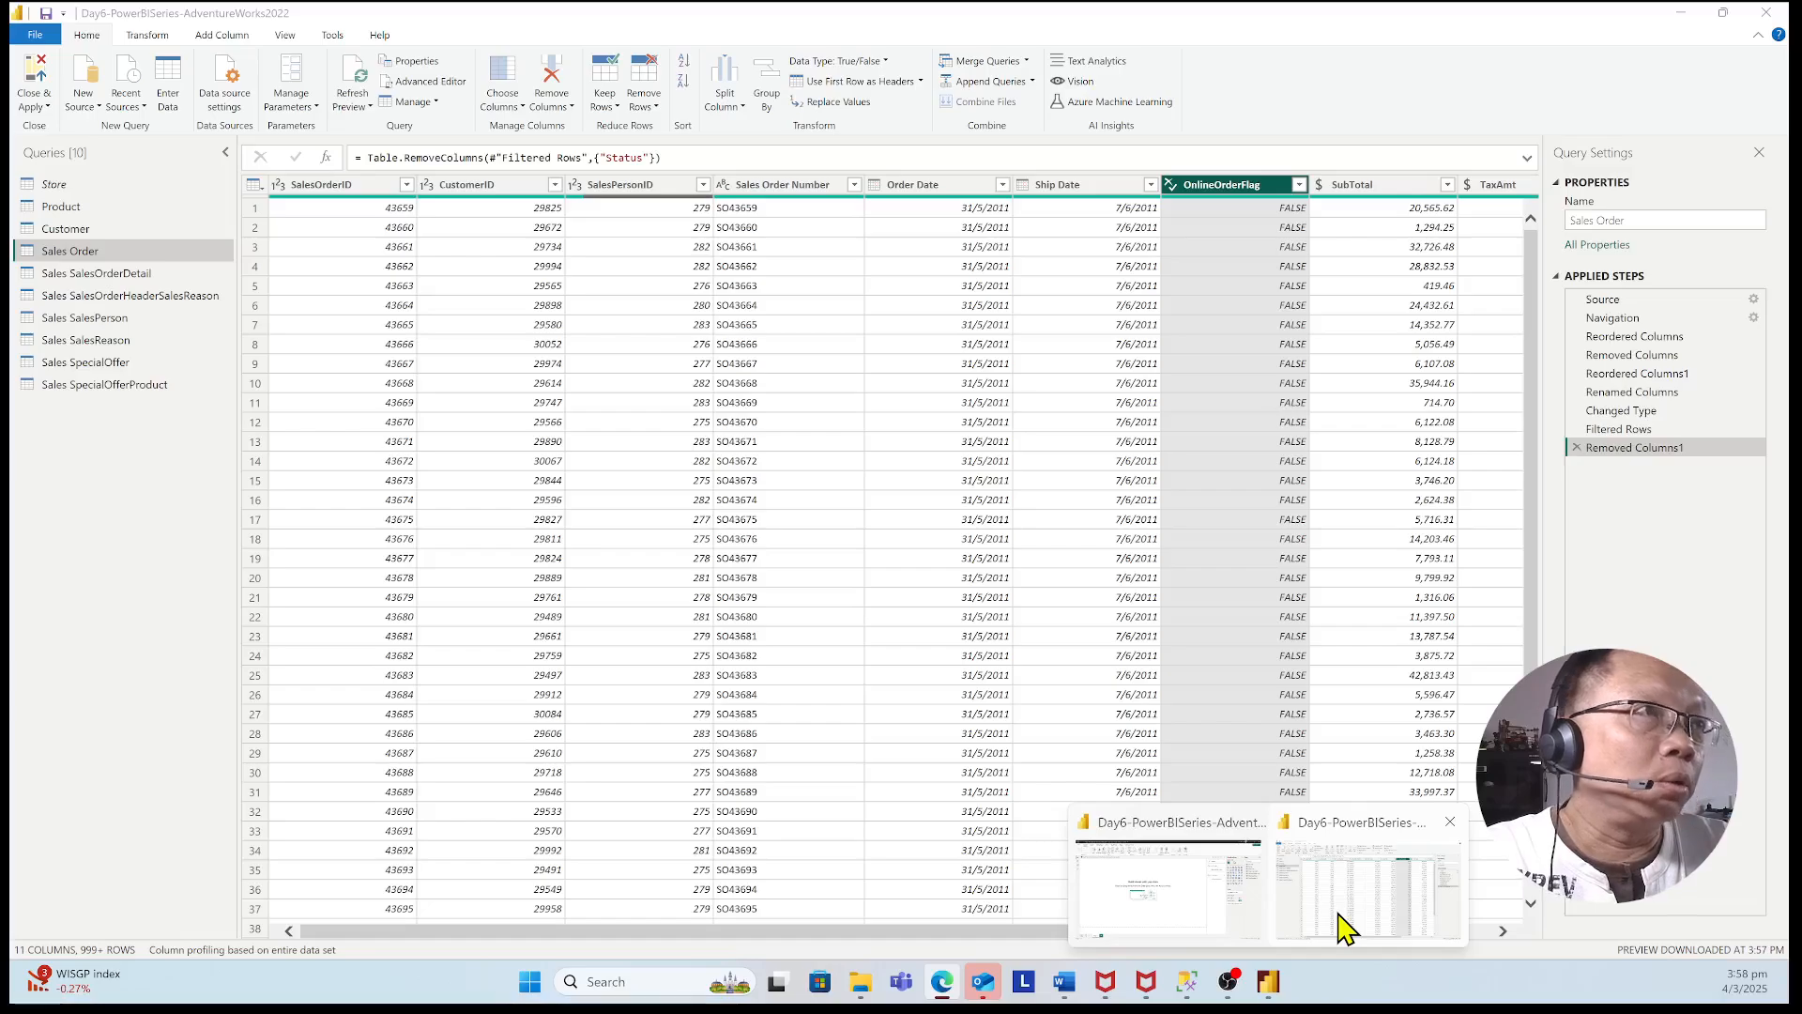
pyautogui.click(1340, 930)
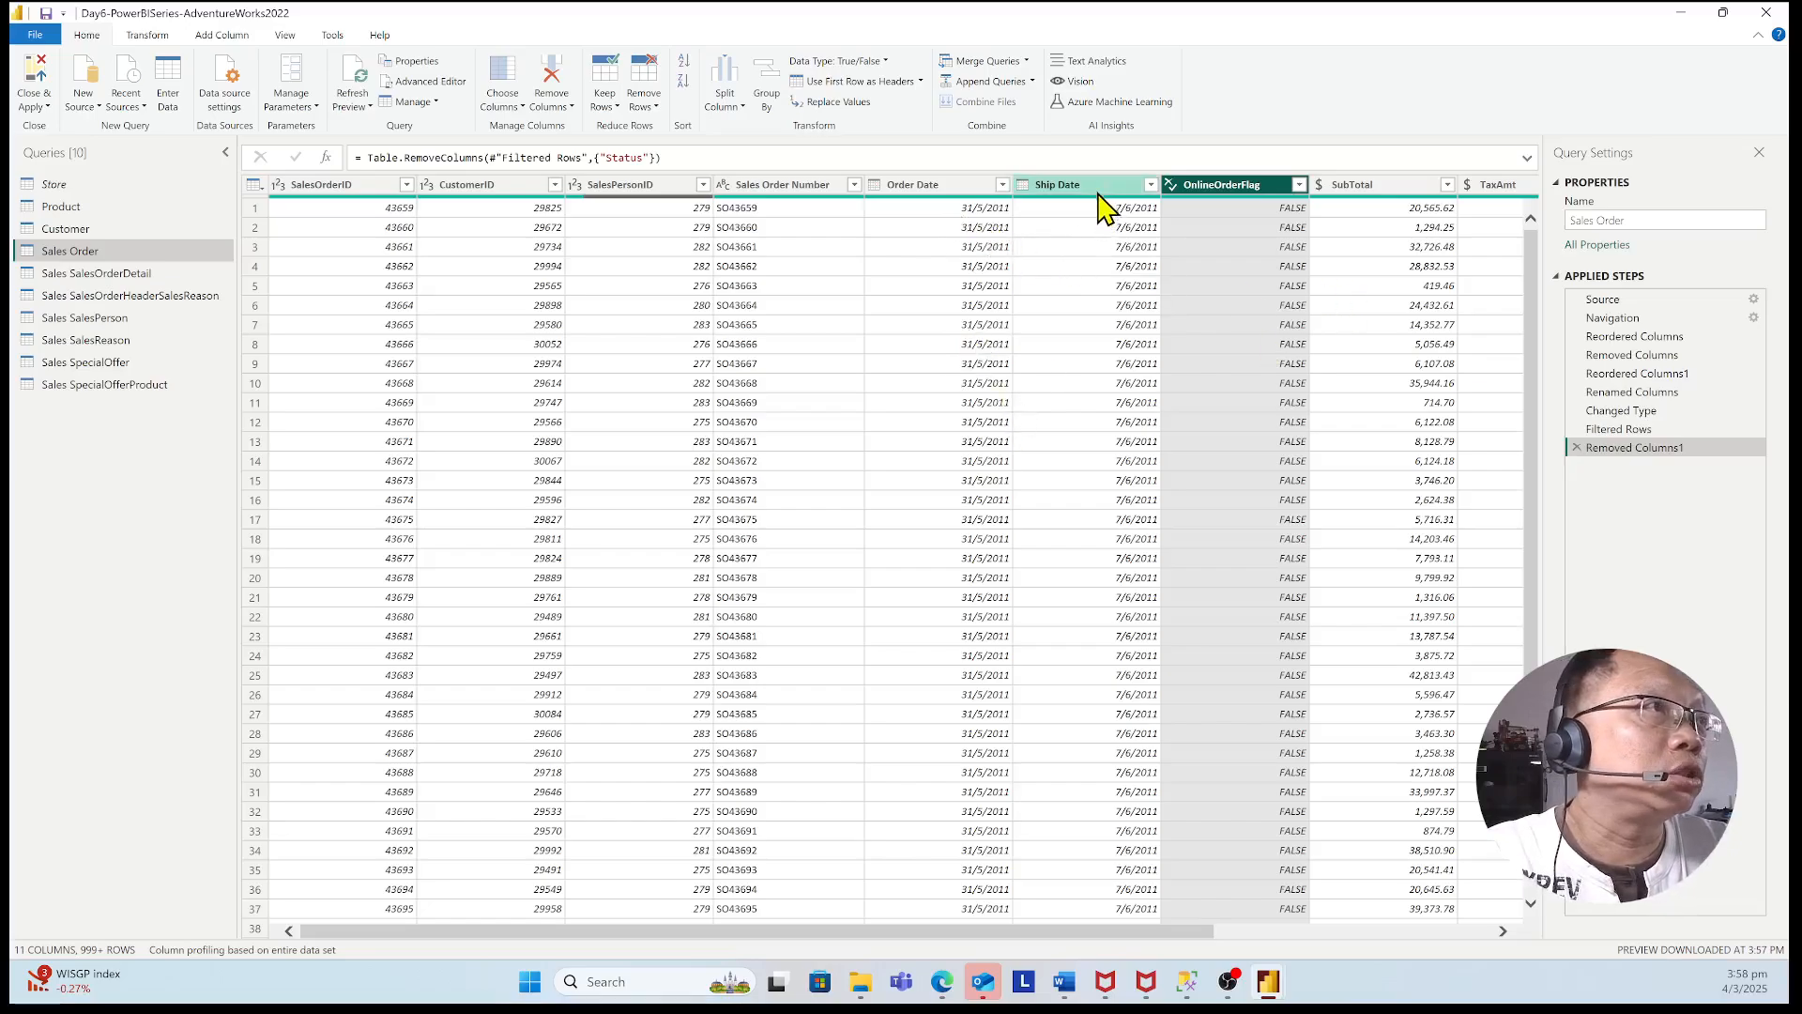
# - Rename the OnlineOrderFlag column to "Online Order Flag" and check its list of filter values without applying a filter
pyautogui.doubleClick(1241, 191)
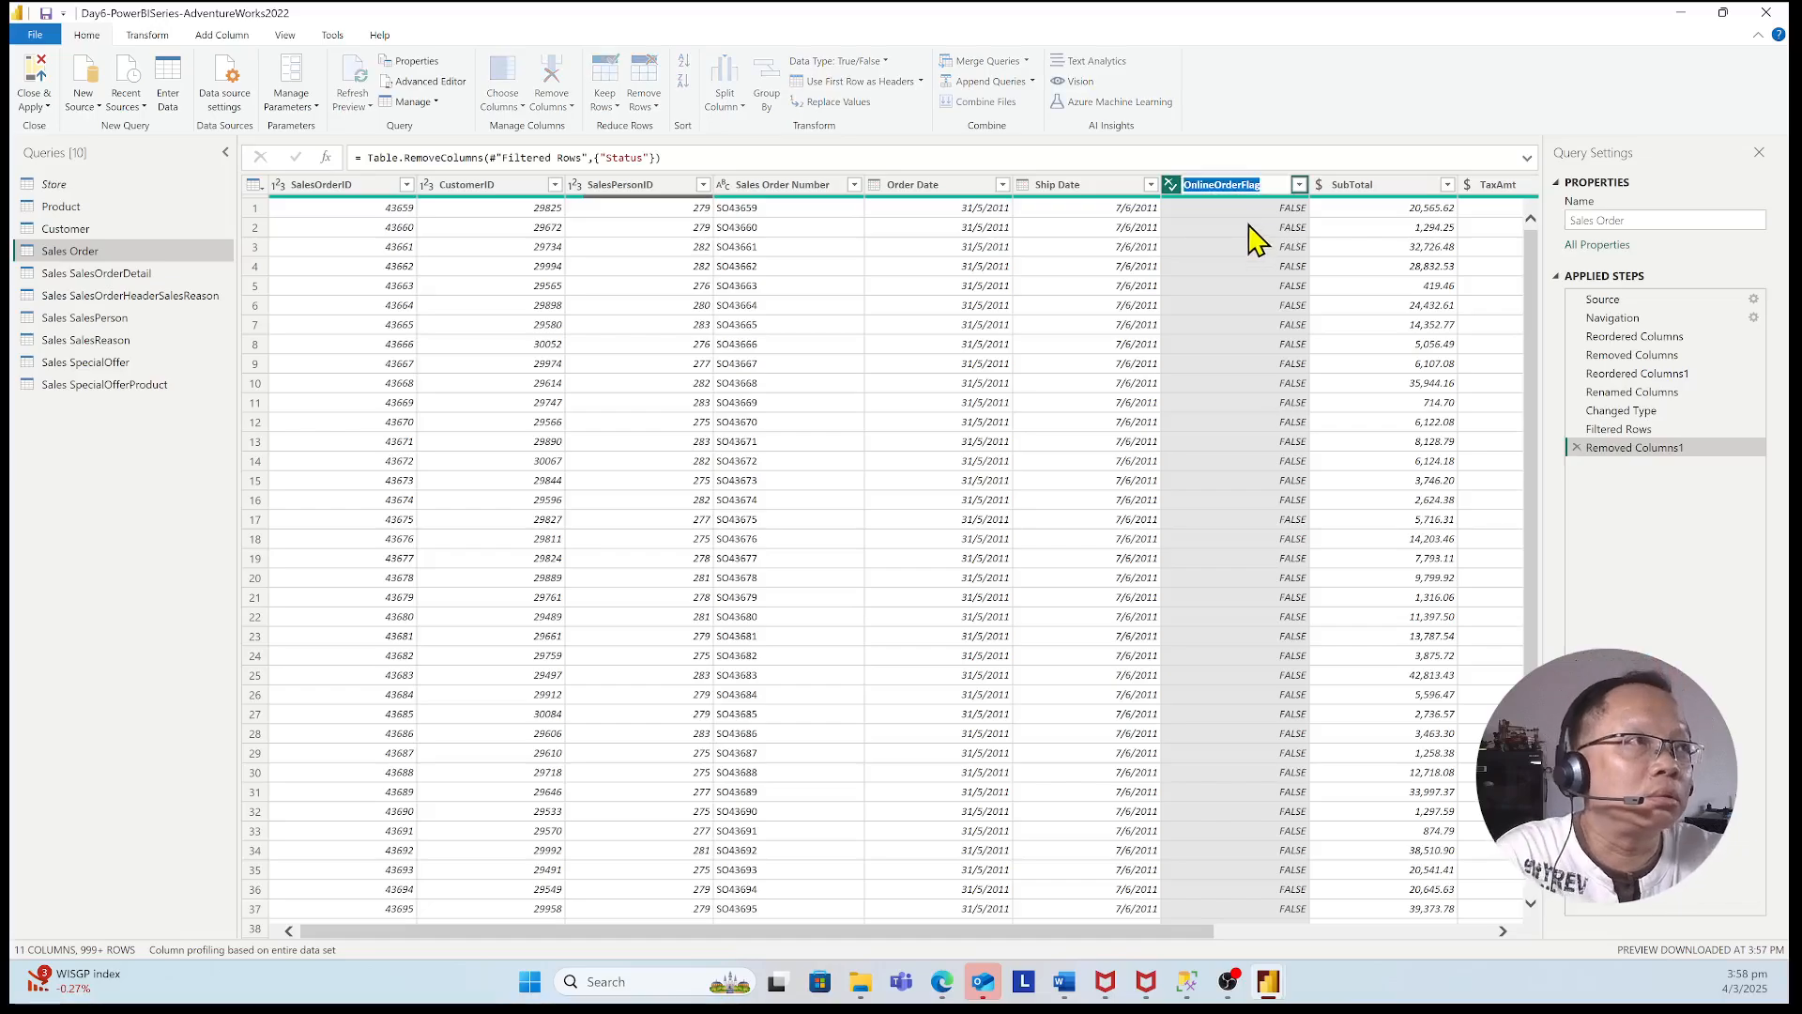
pyautogui.click(1248, 184)
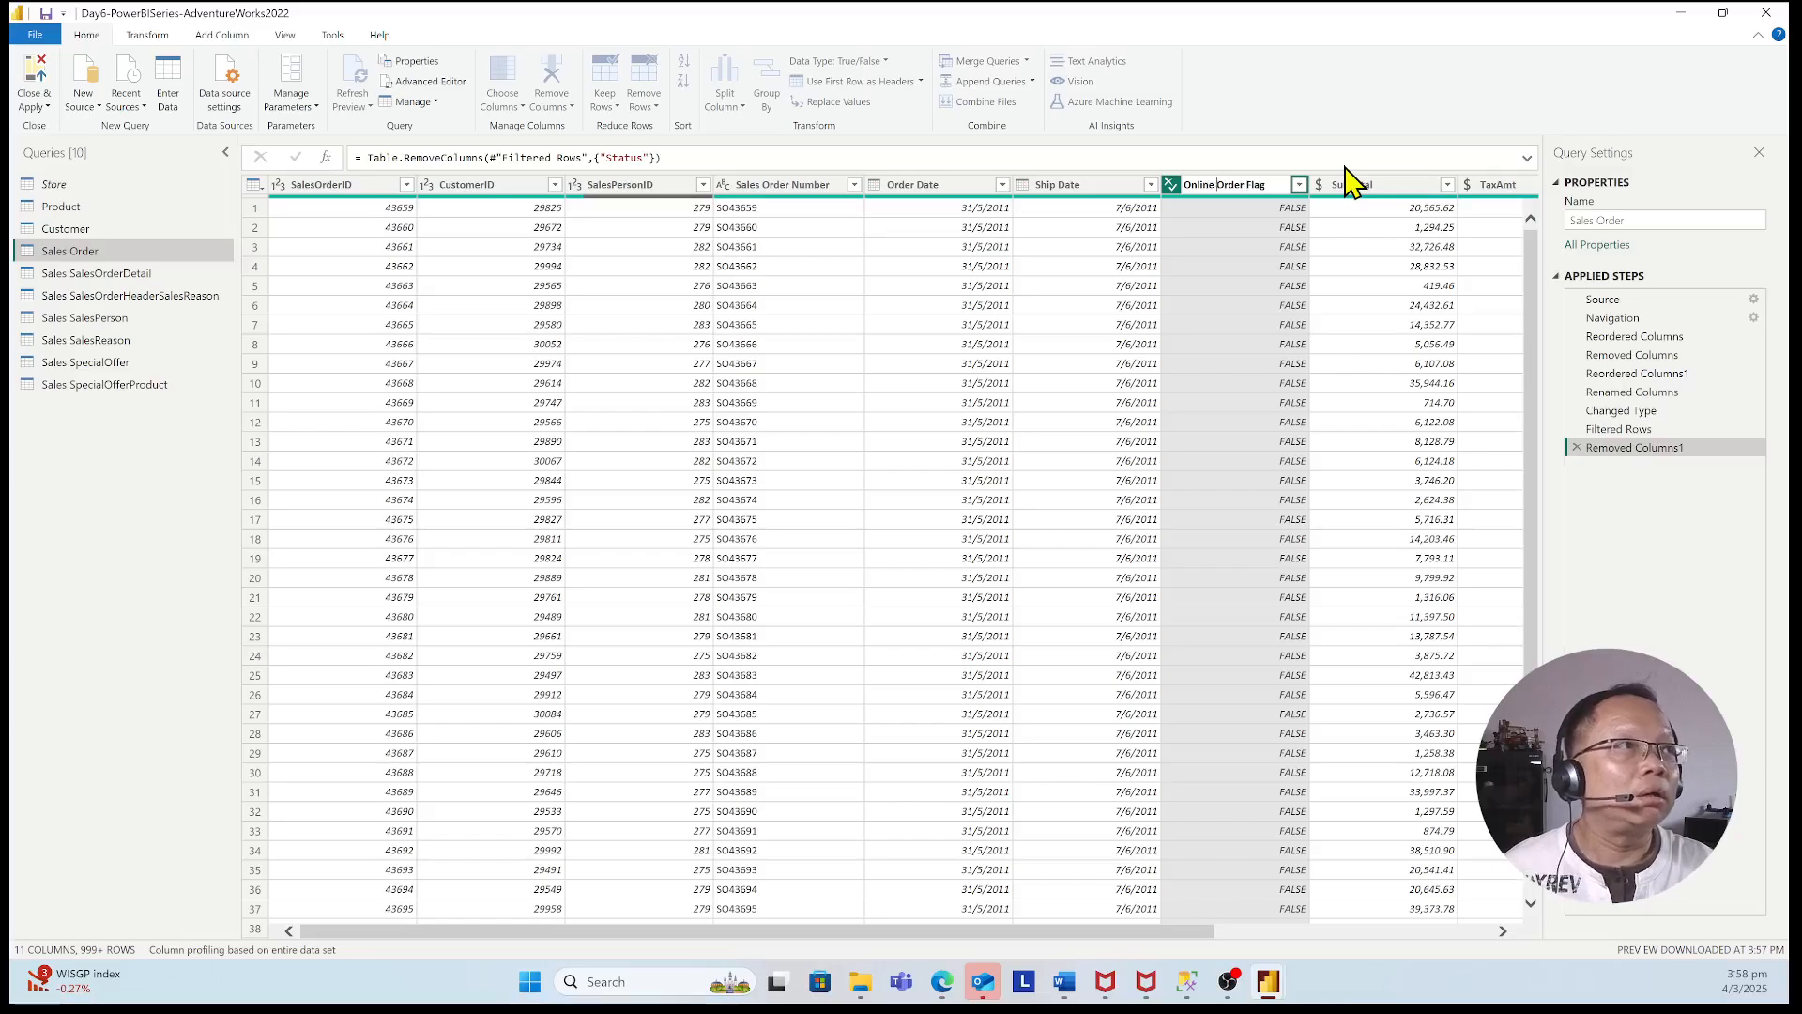
pyautogui.press('Return')
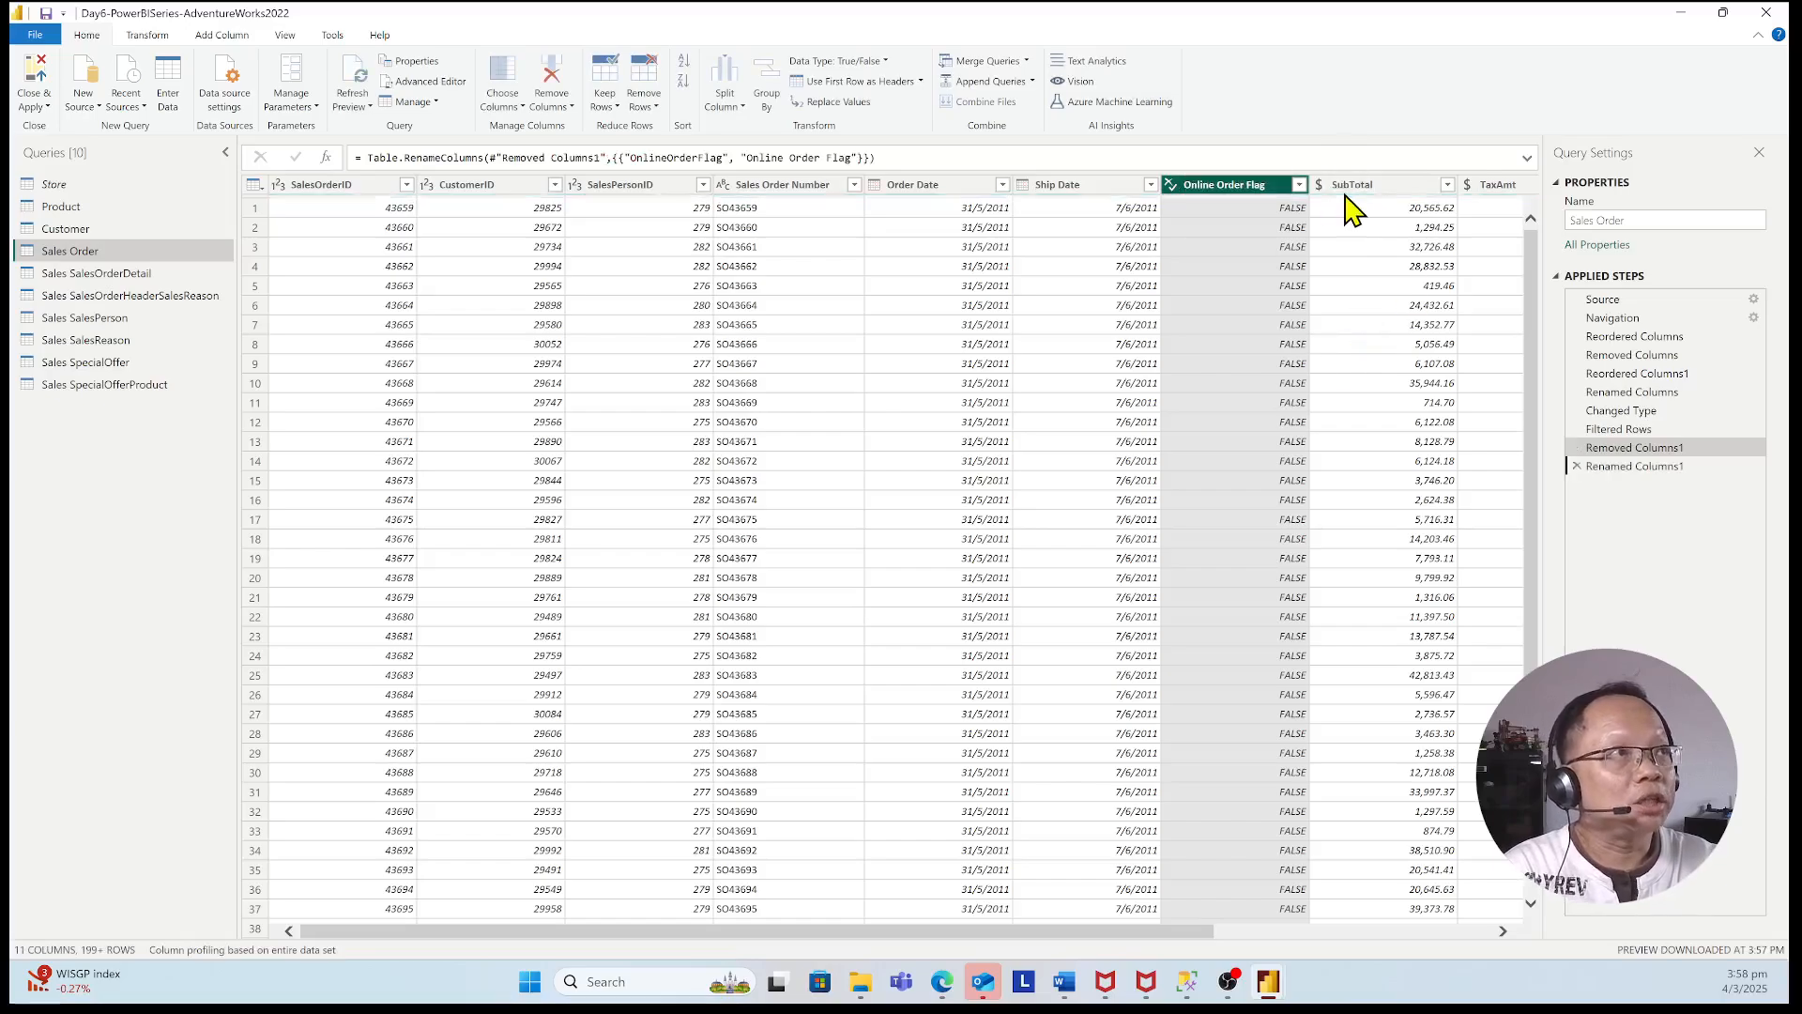
pyautogui.click(1301, 186)
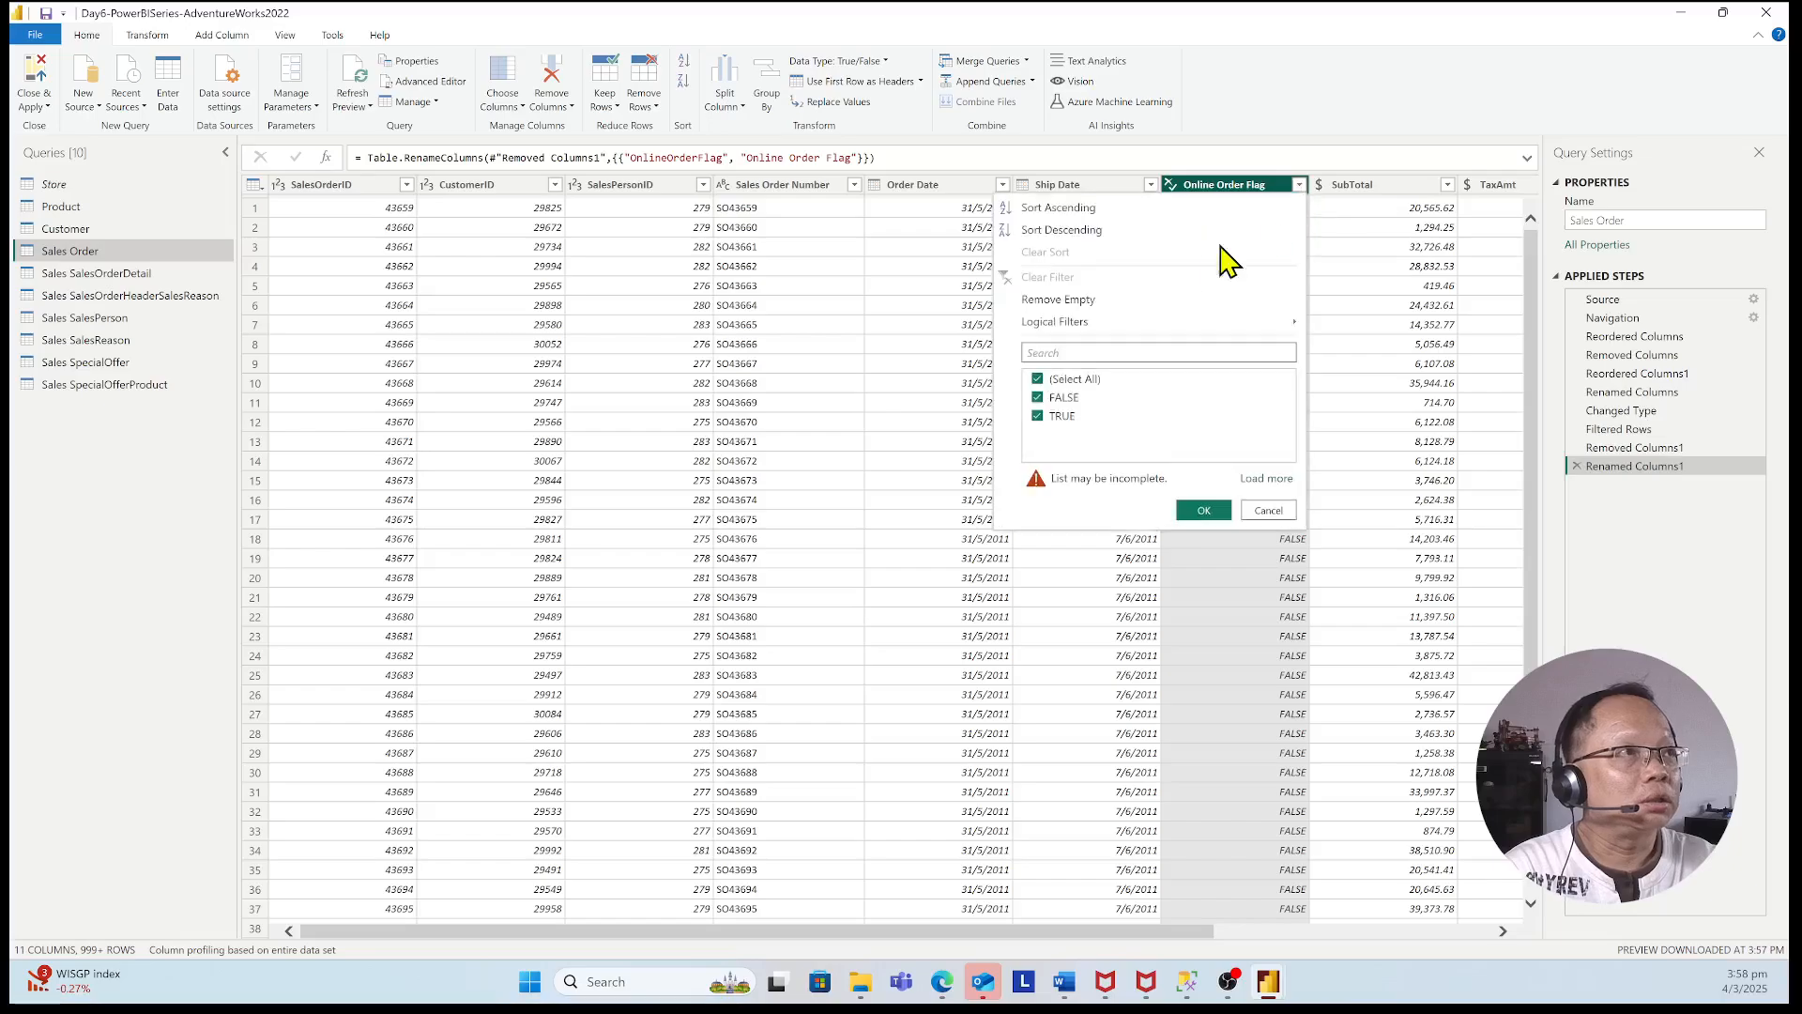
pyautogui.click(1269, 512)
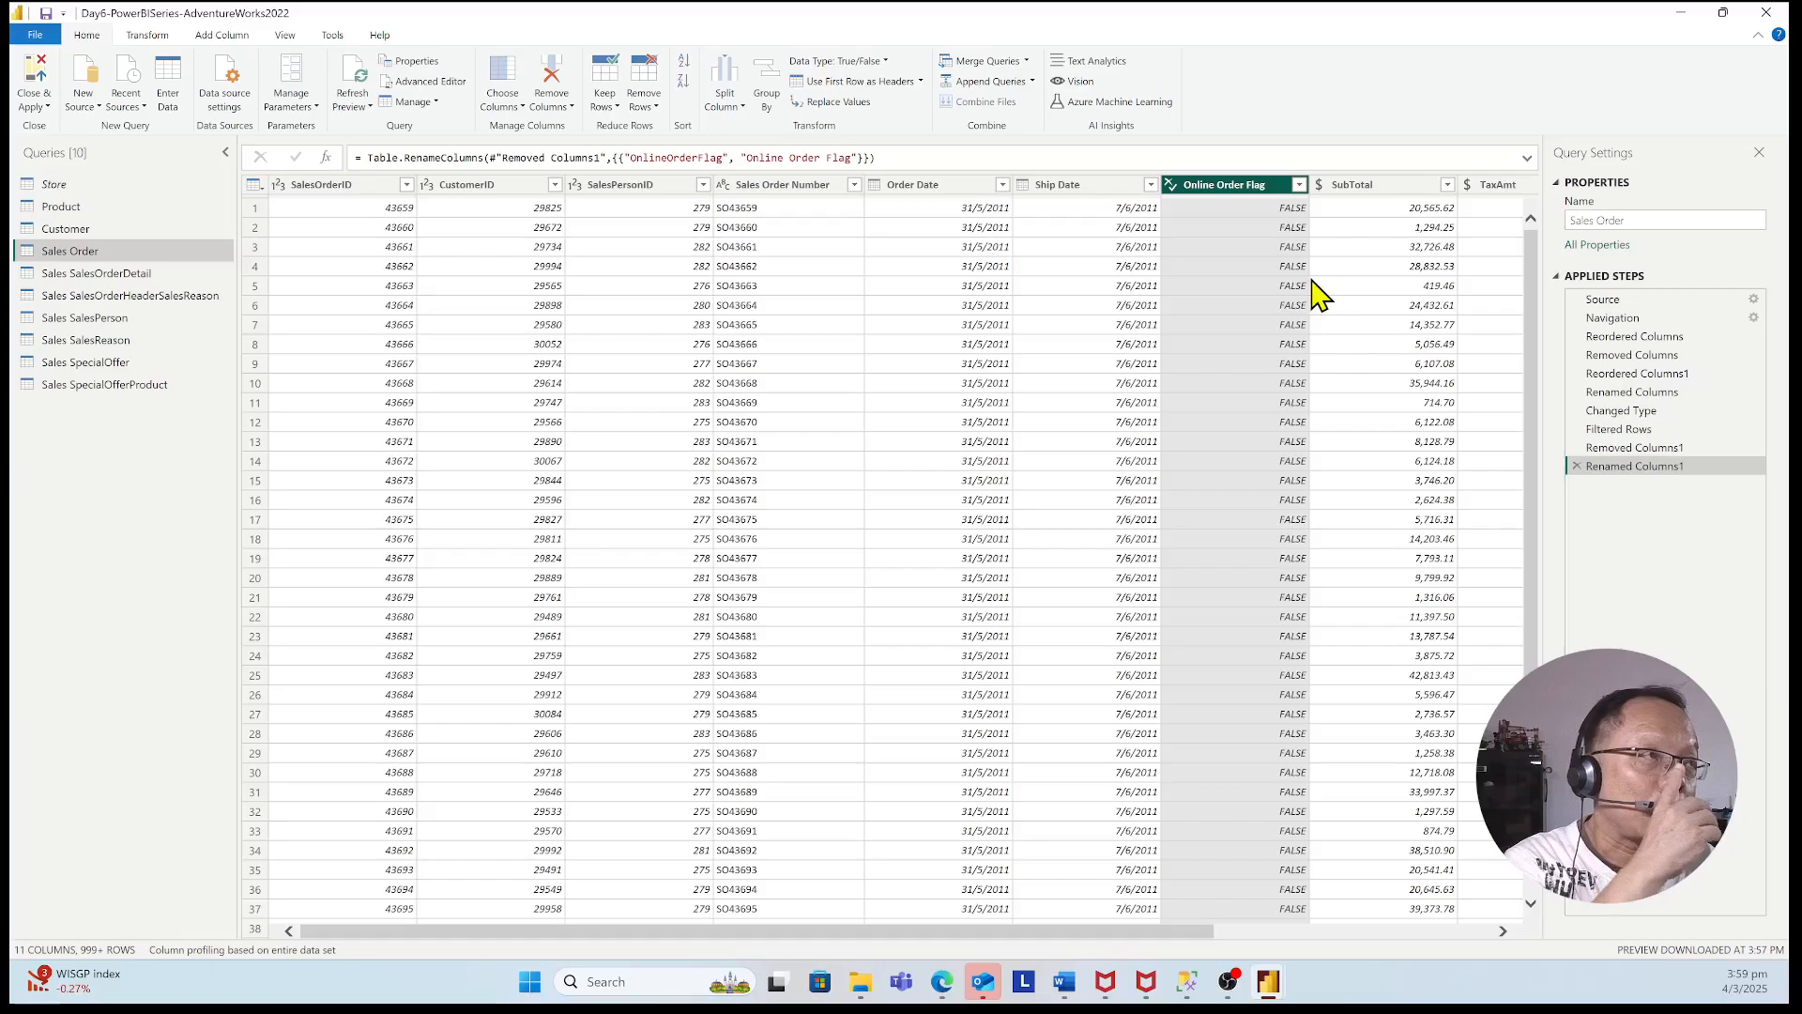
# - Rename the SubTotal column to "Sub Total" and the TaxAmt column to "Tax Amt"
pyautogui.click(1361, 185)
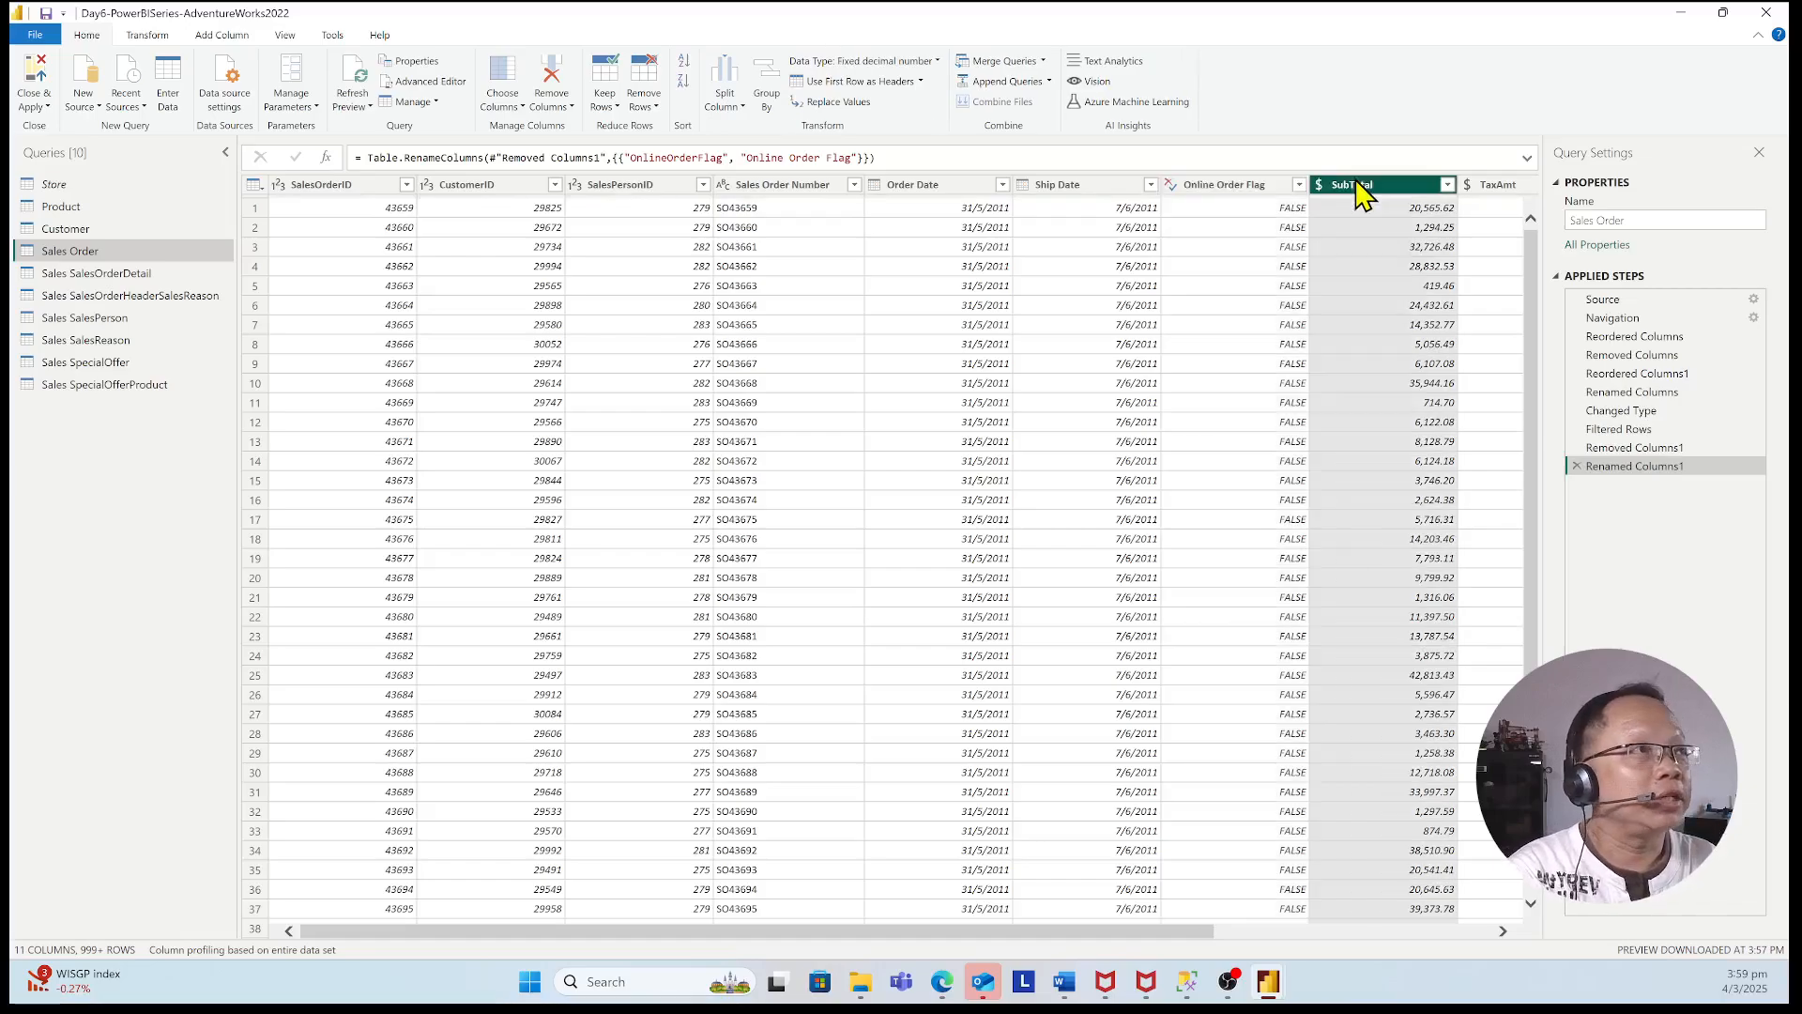
pyautogui.doubleClick(1392, 180)
pyautogui.click(1402, 185)
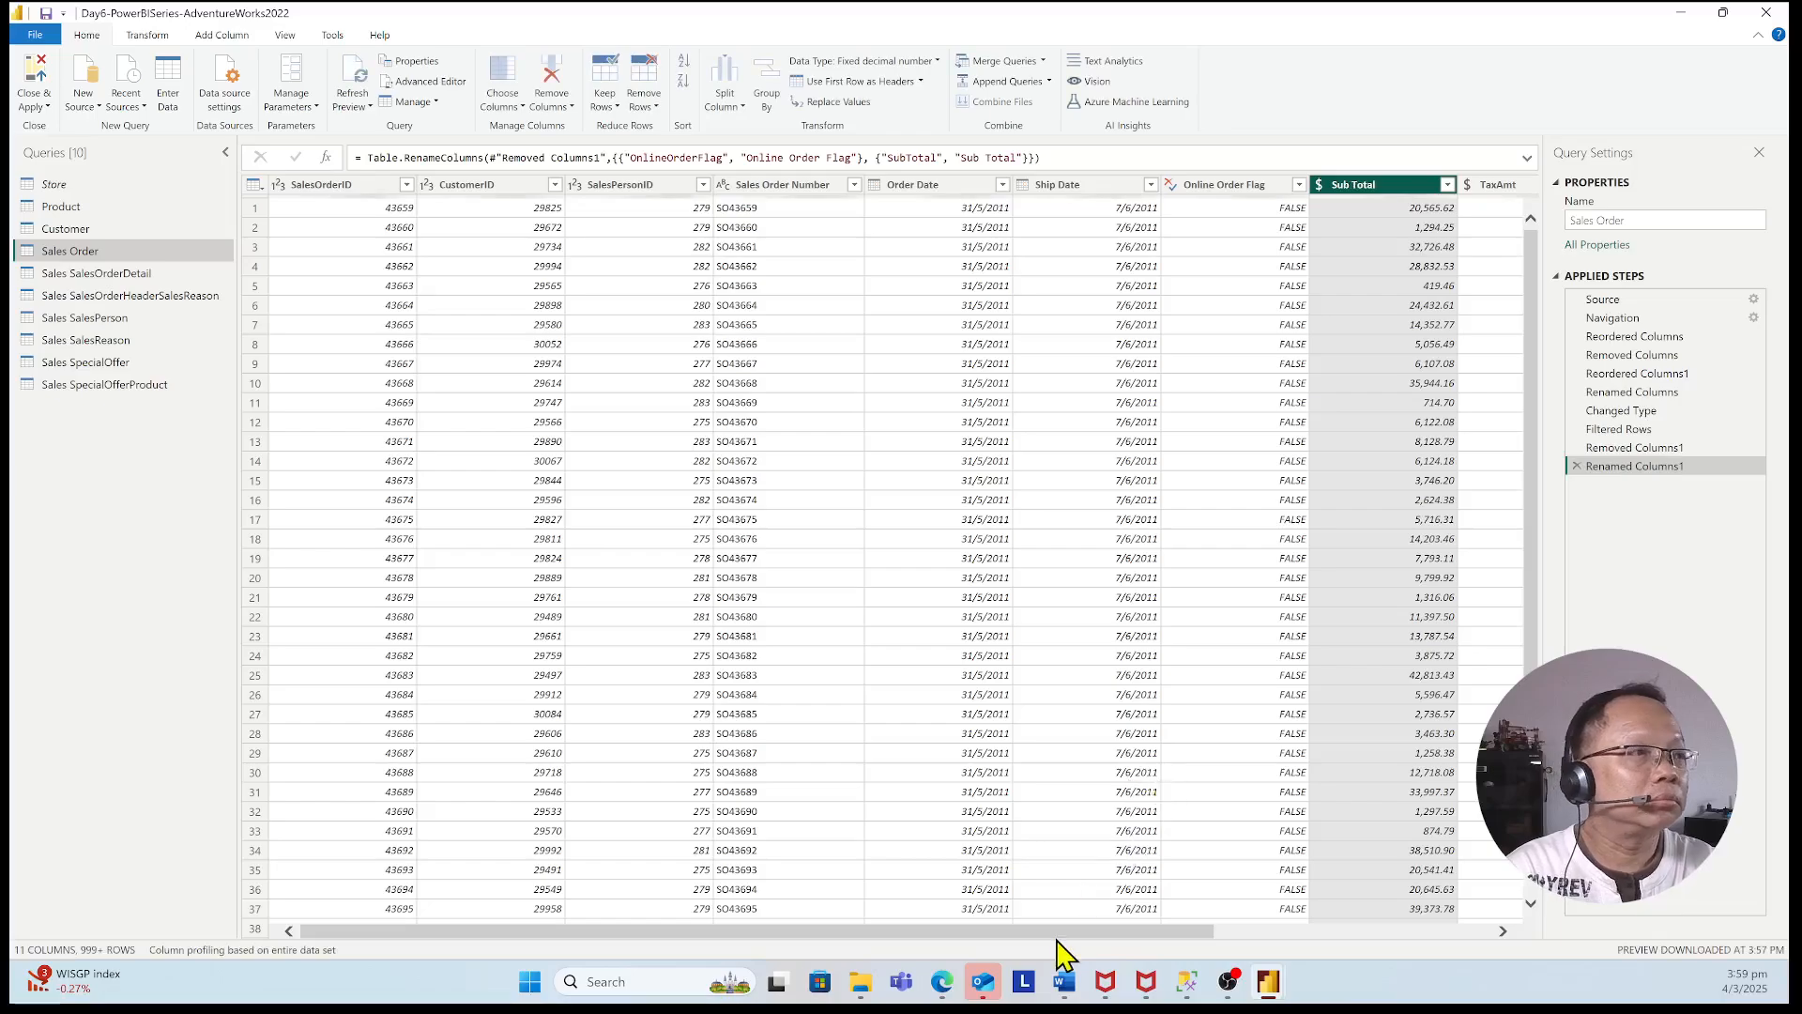
pyautogui.moveTo(1102, 945); pyautogui.dragTo(1347, 969)
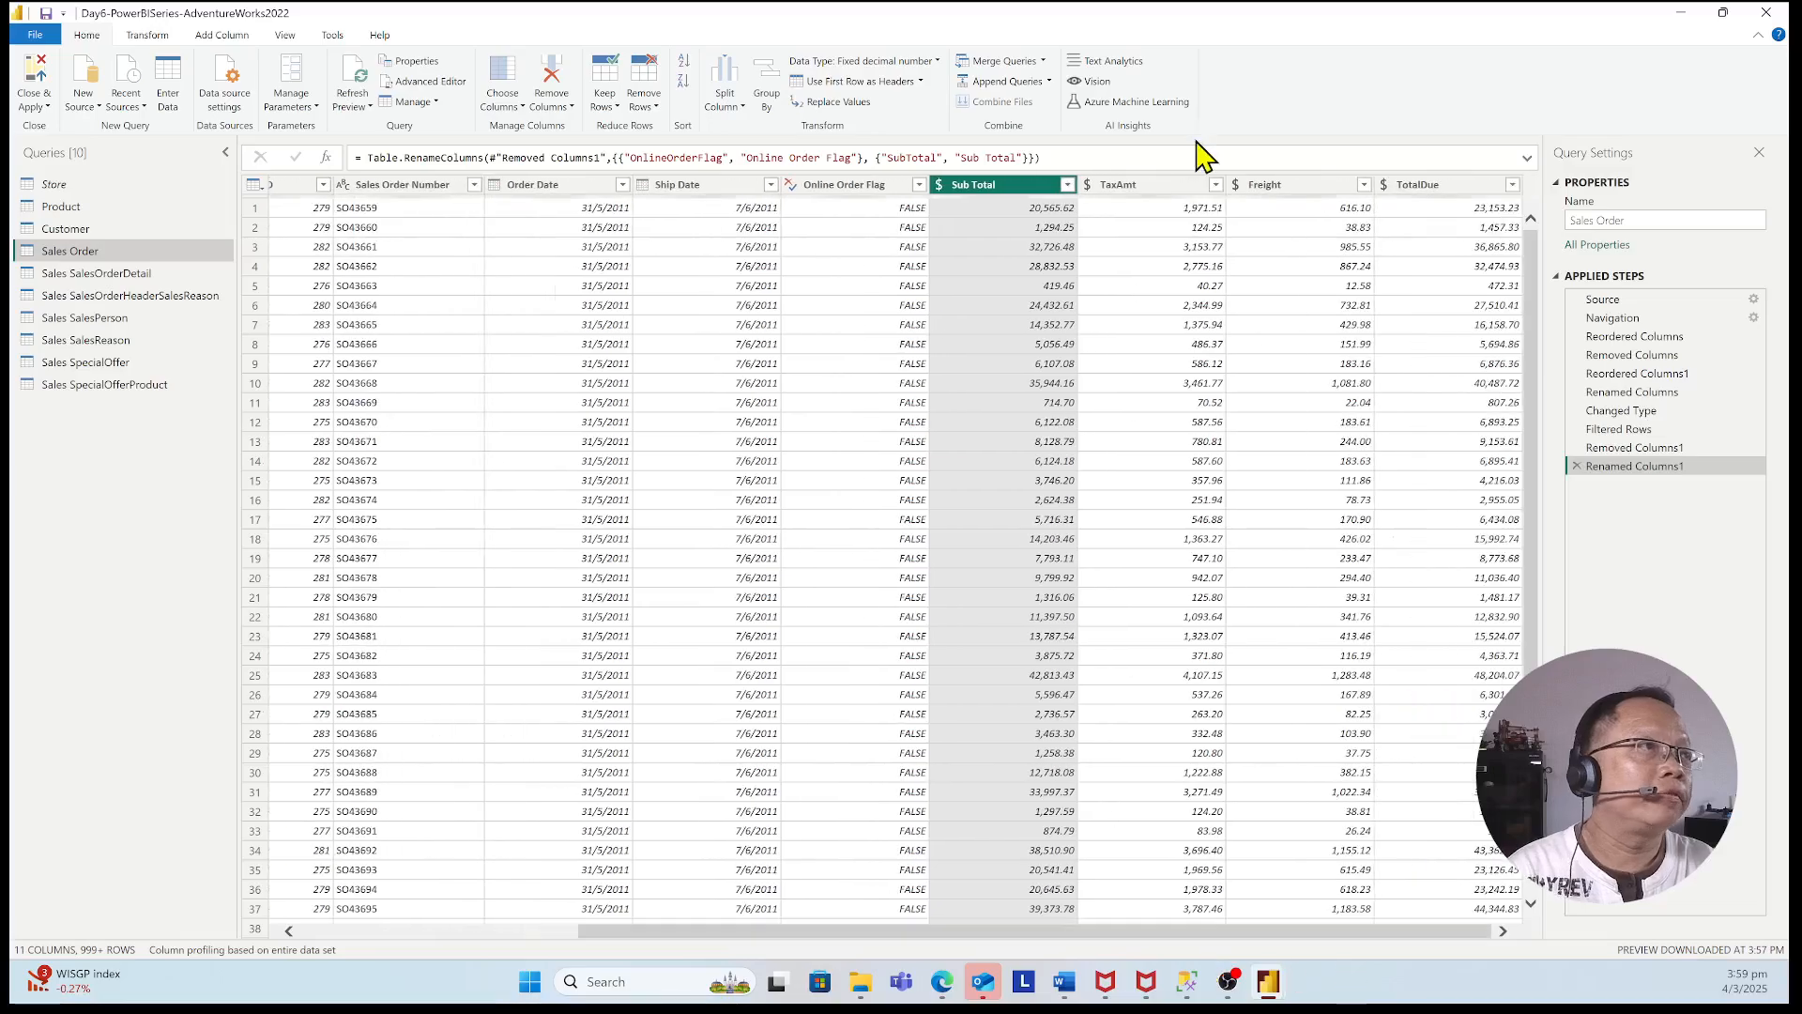
pyautogui.click(1140, 188)
pyautogui.doubleClick(1137, 184)
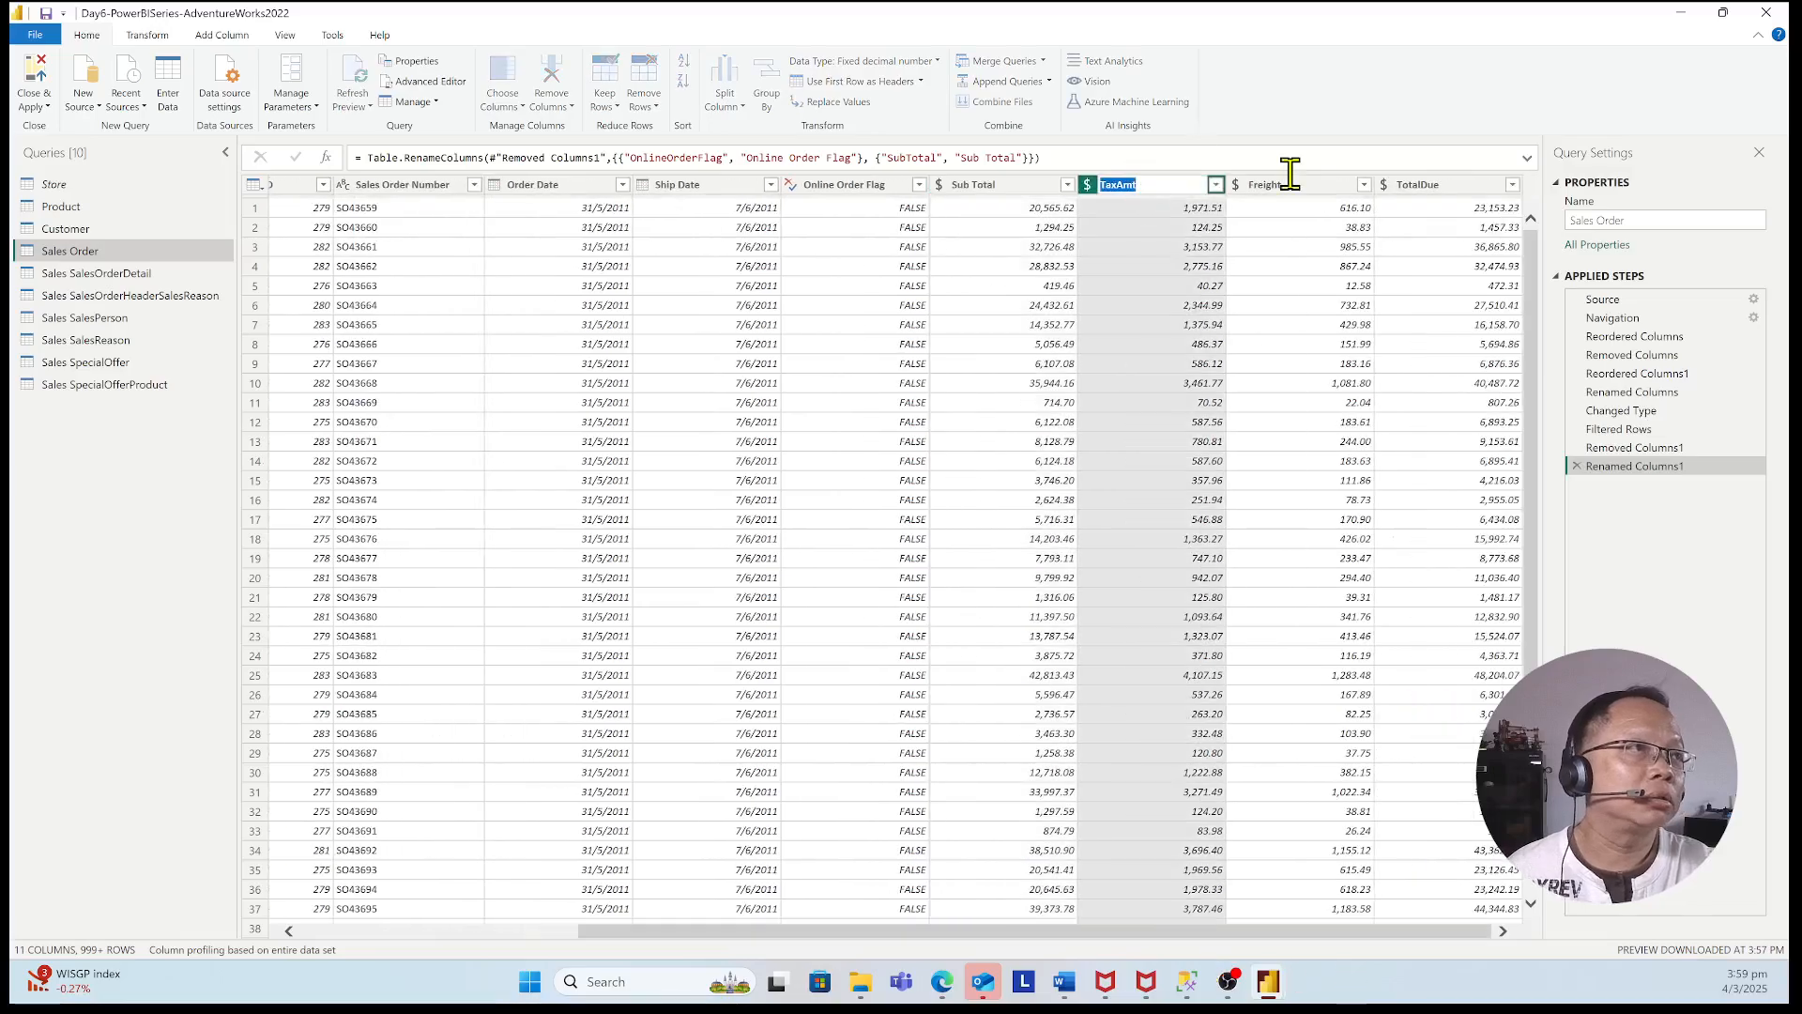
pyautogui.press('Right')
pyautogui.press('Left')
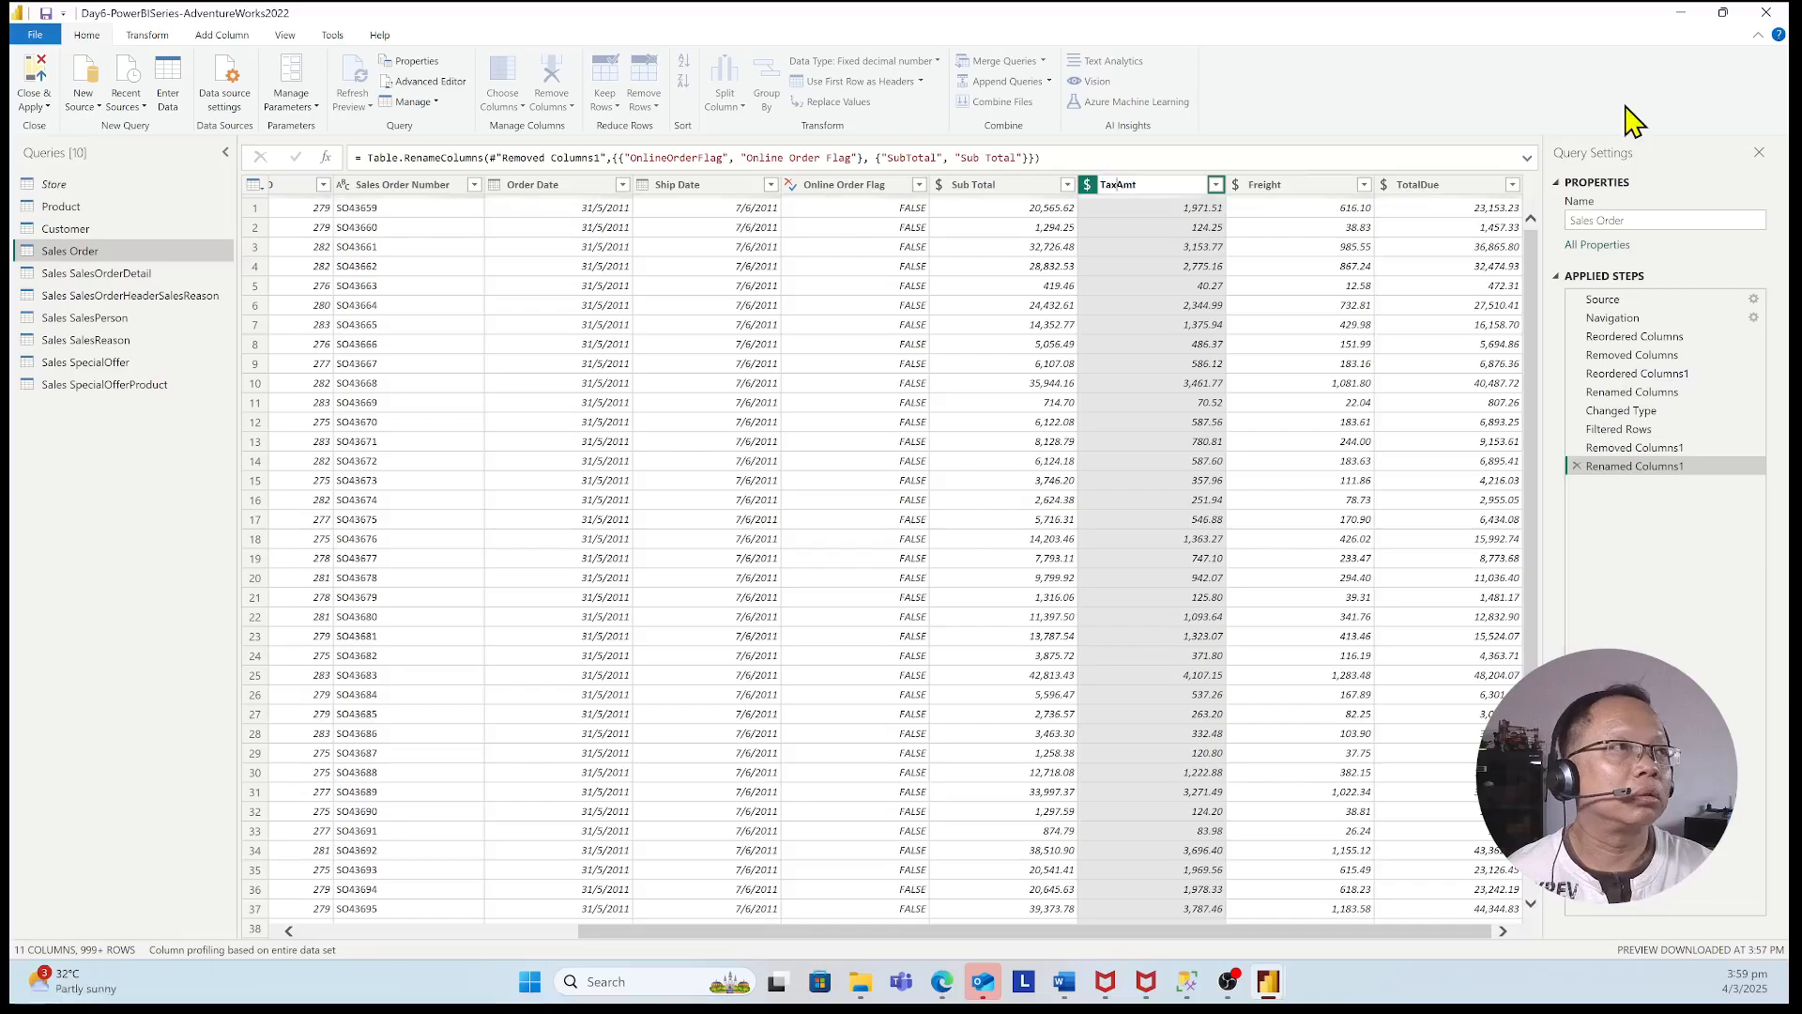
pyautogui.press('Return')
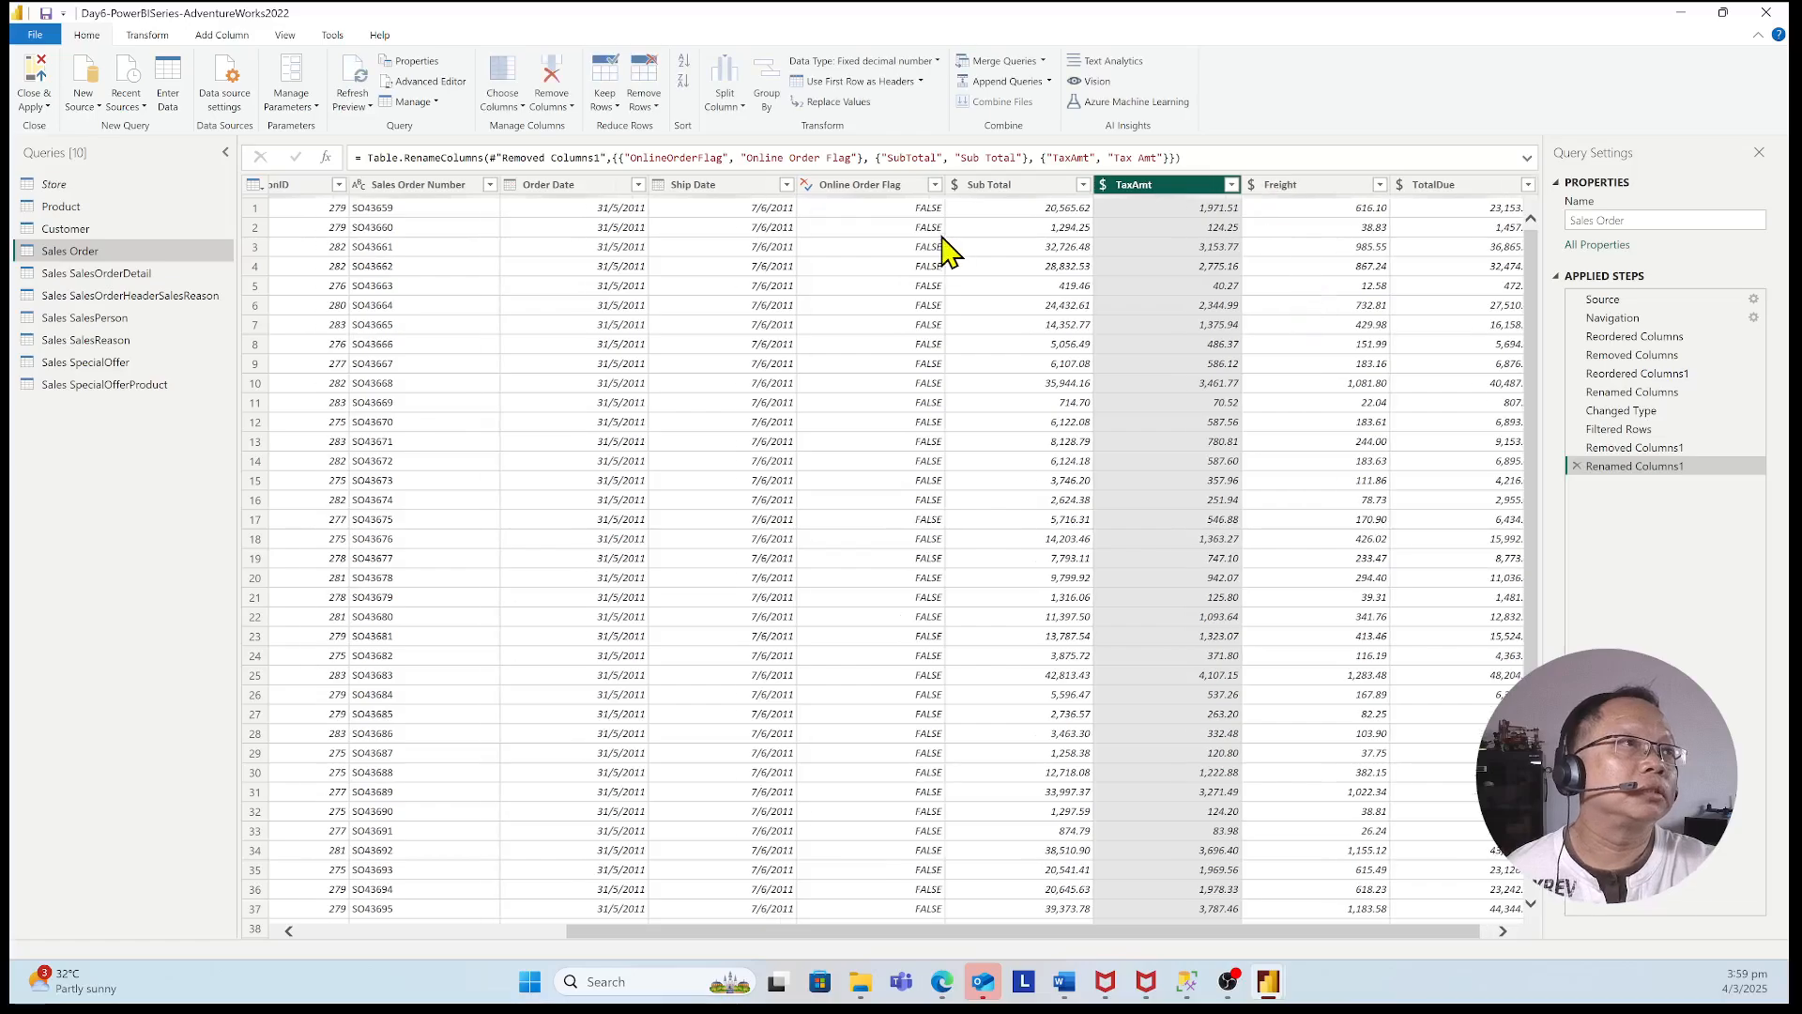
# - Check the data type options for Sub Total without changing the type, and rename the TotalDue column to "Total"
pyautogui.click(958, 185)
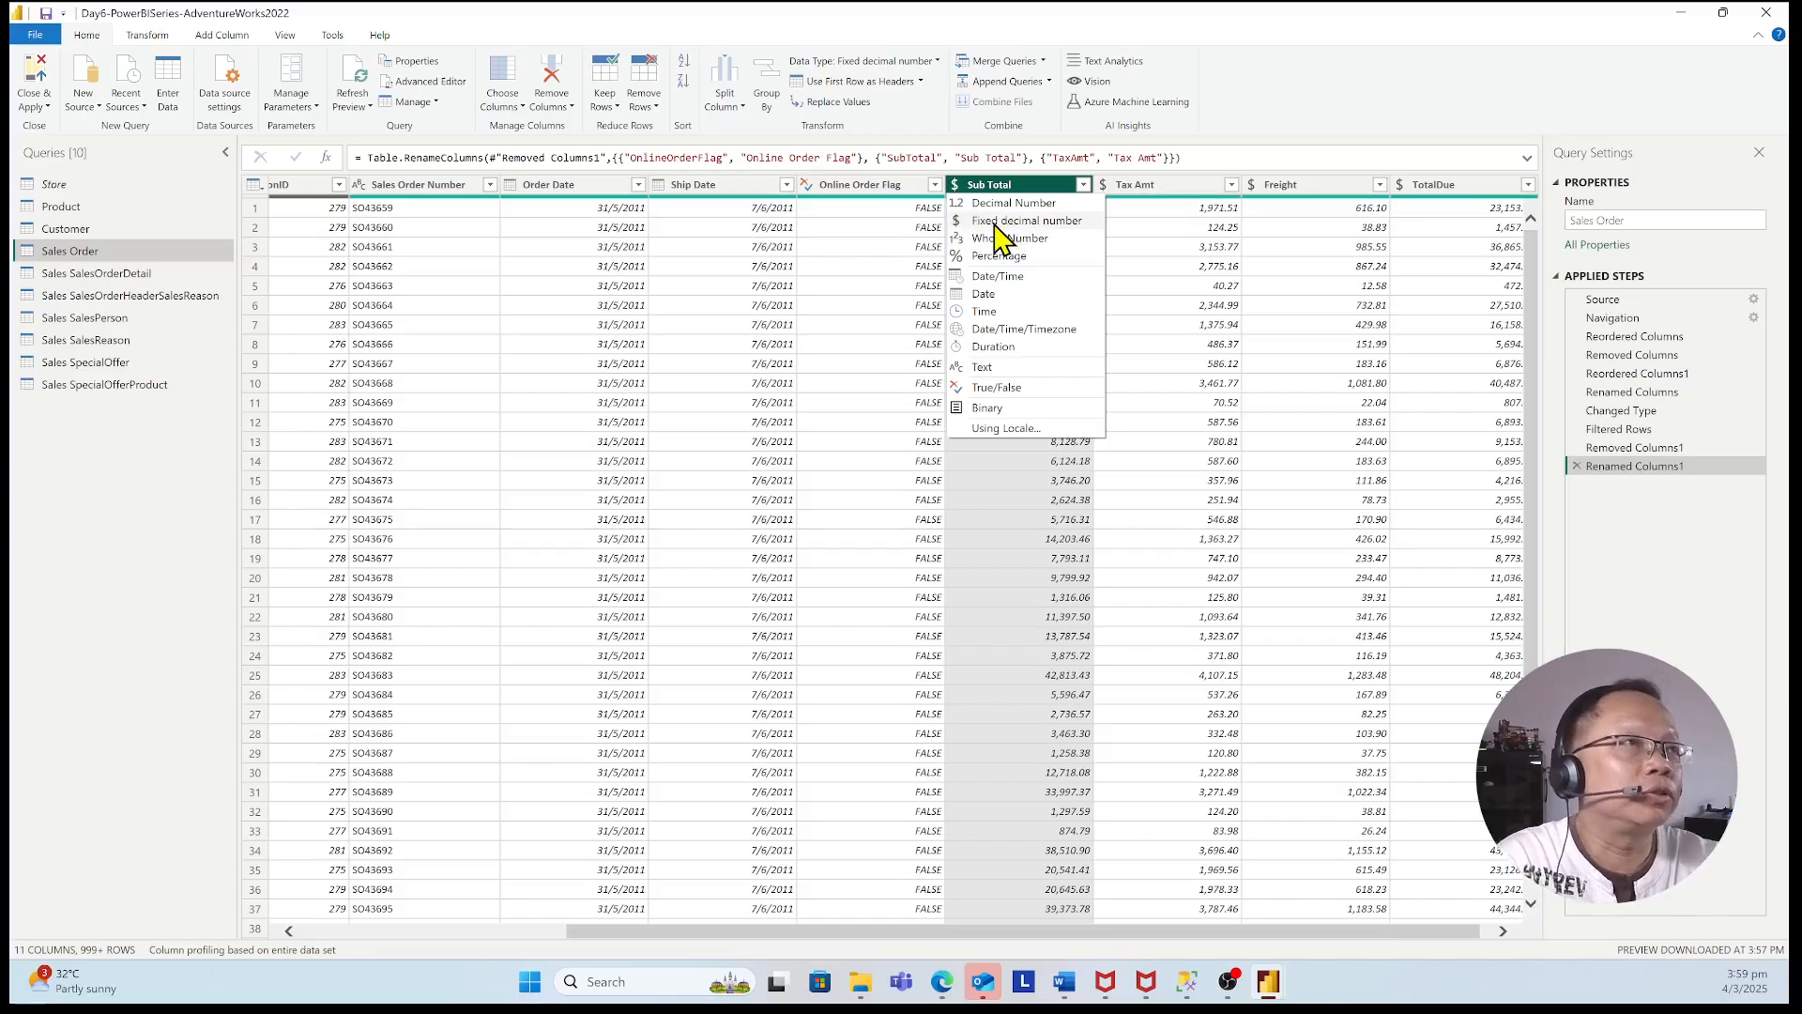
pyautogui.click(1305, 112)
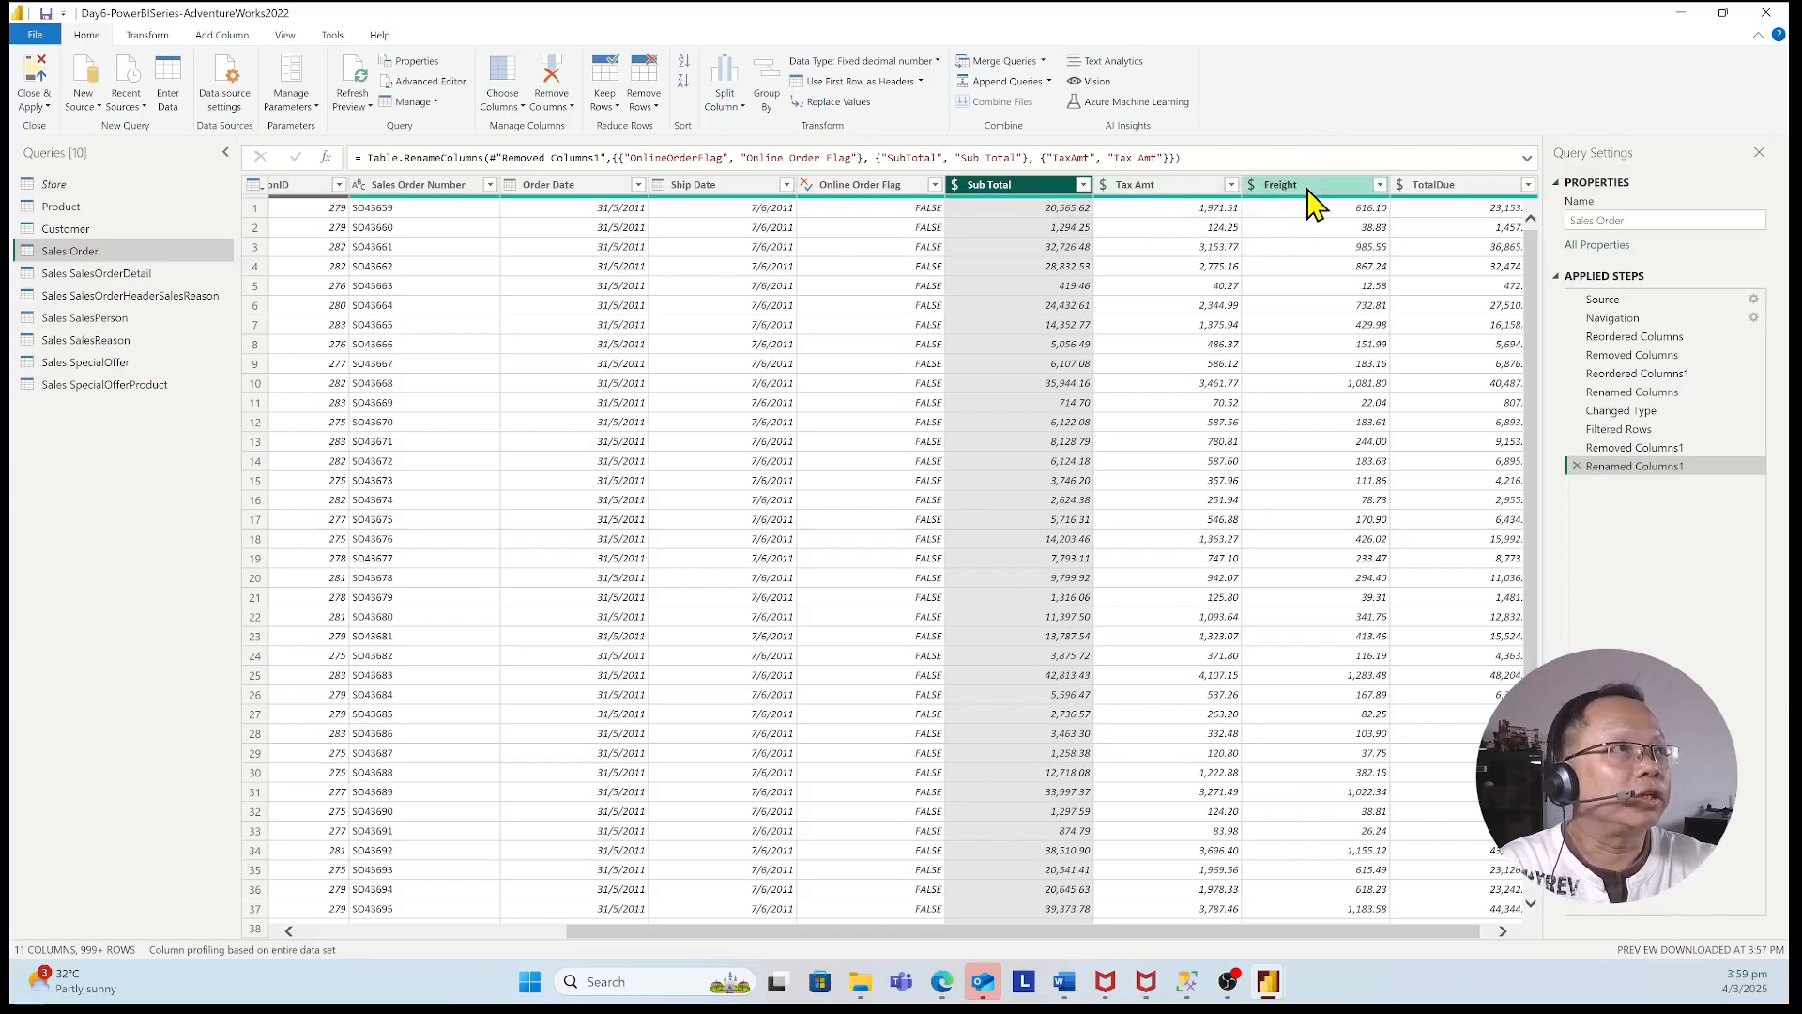
pyautogui.click(1439, 186)
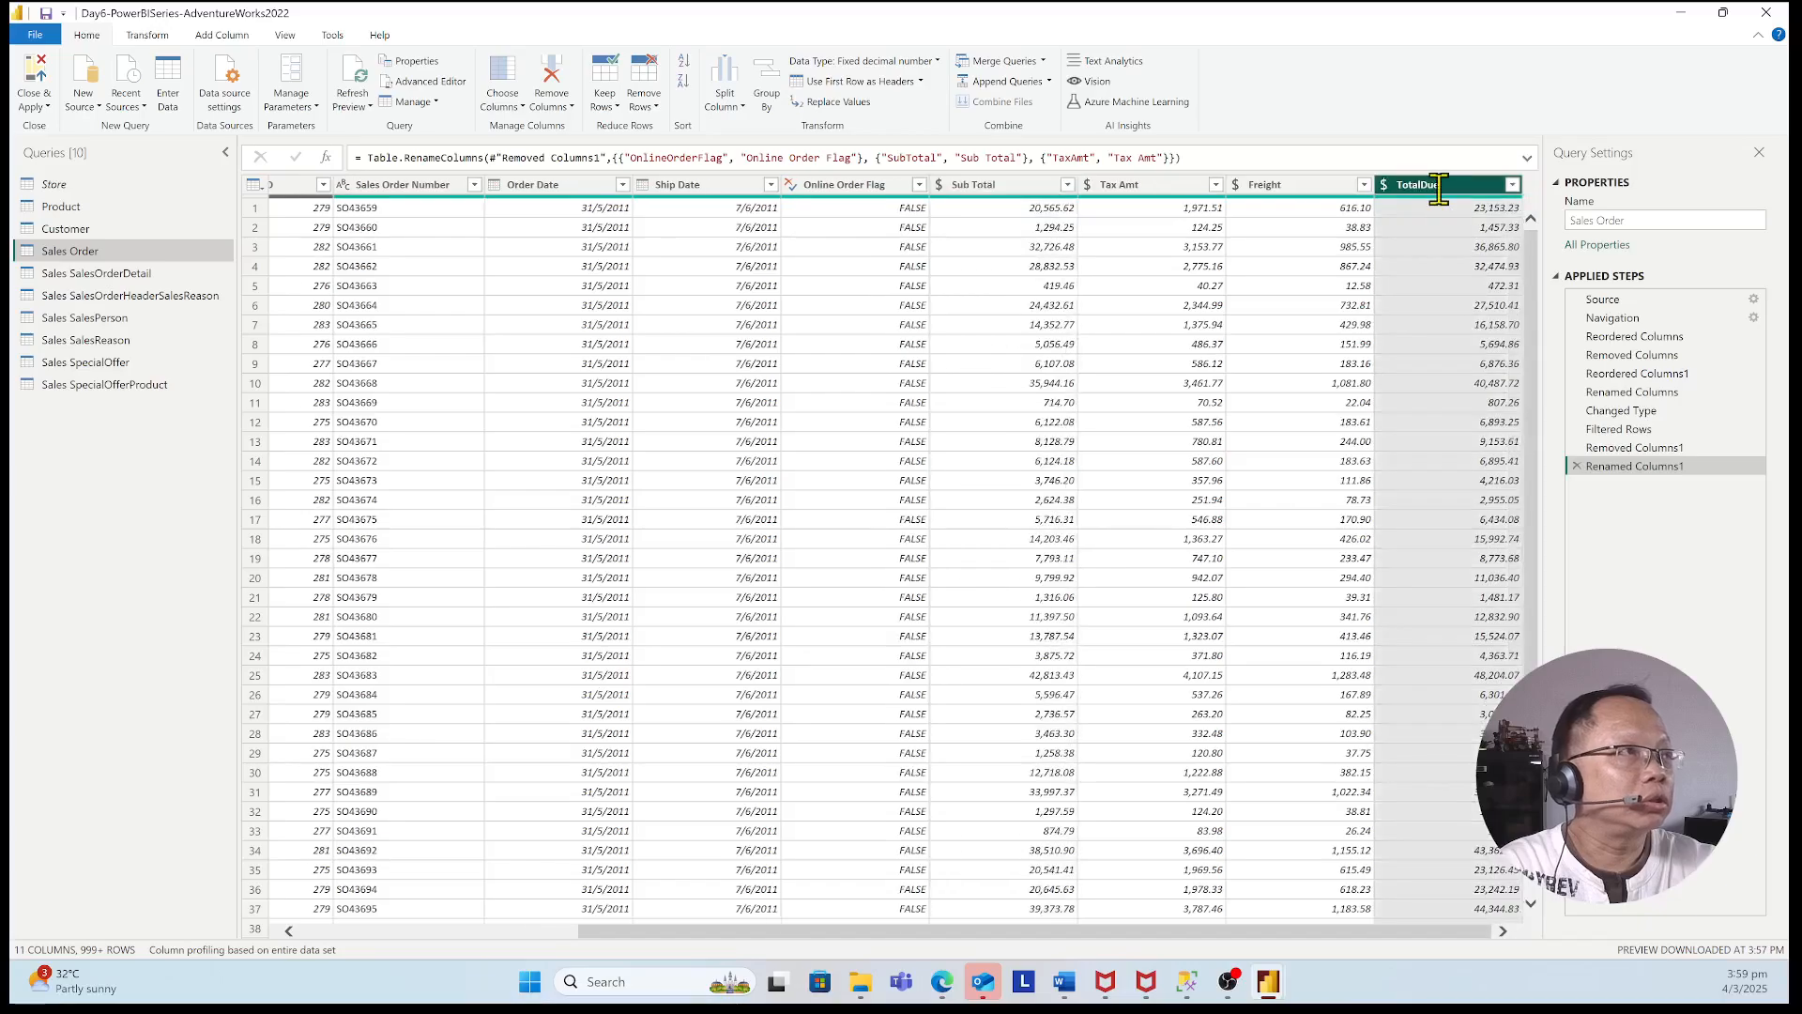
pyautogui.doubleClick(1440, 185)
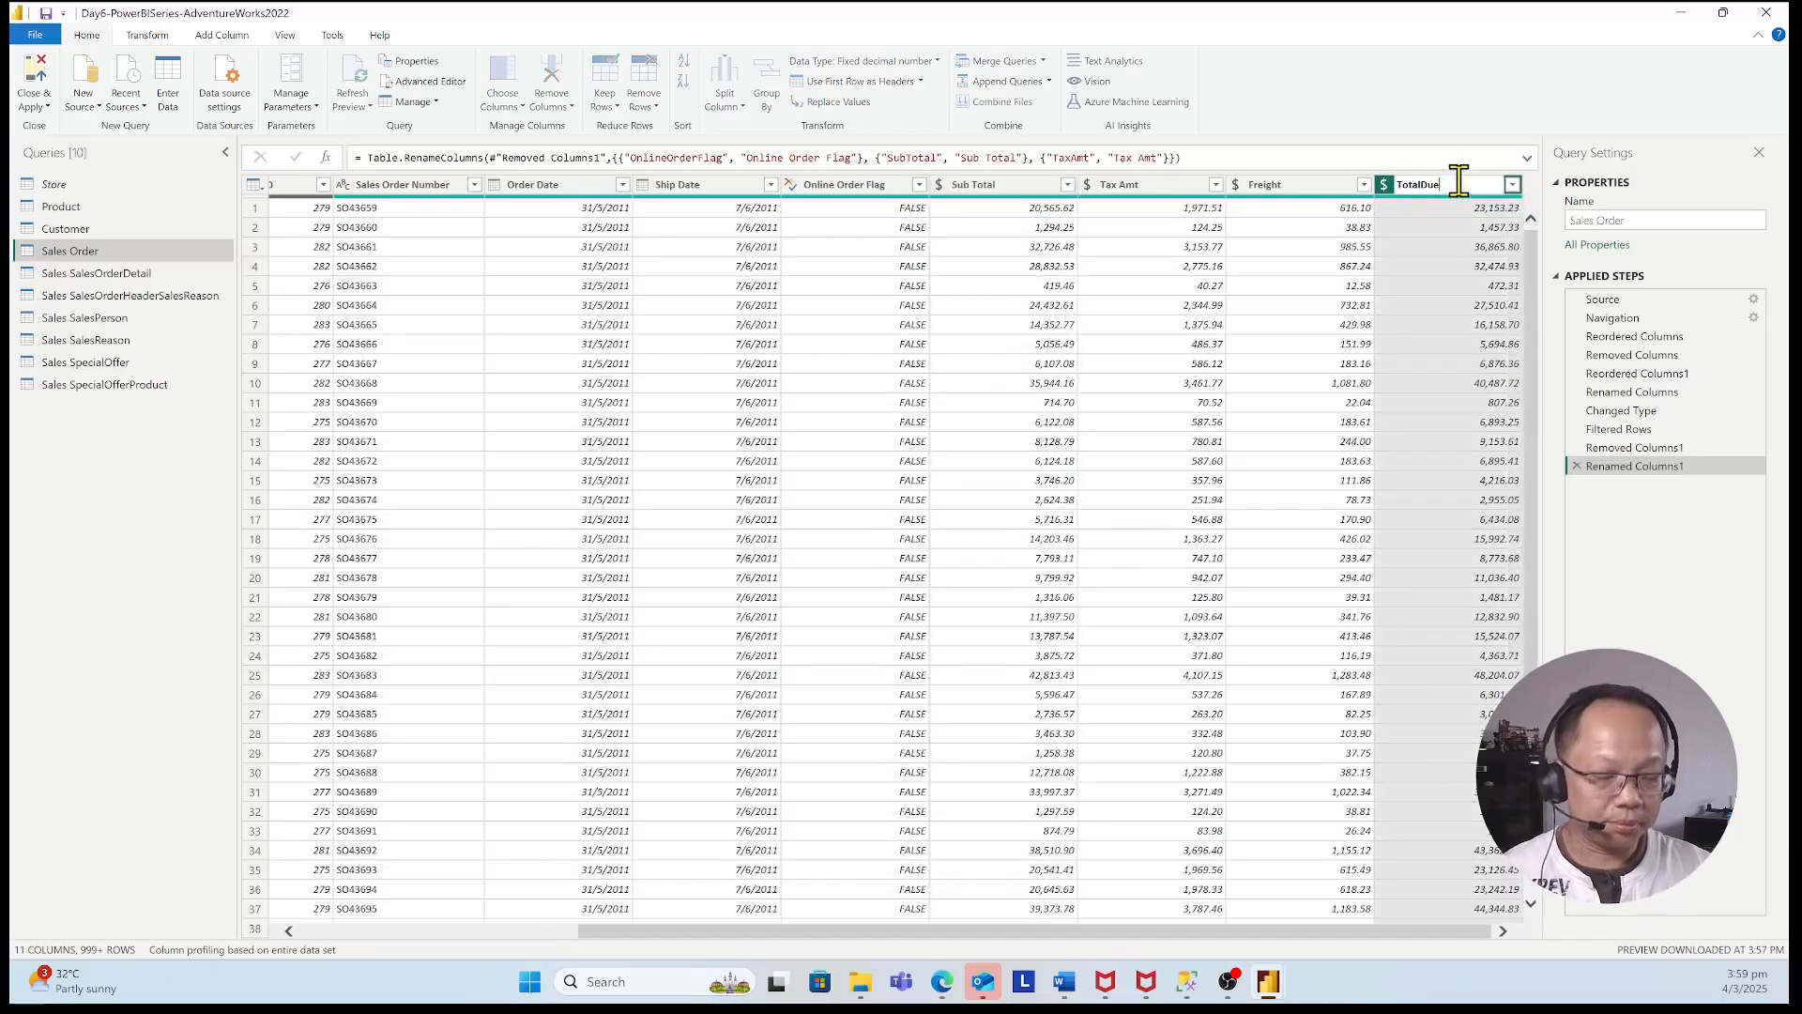
pyautogui.press('Return')
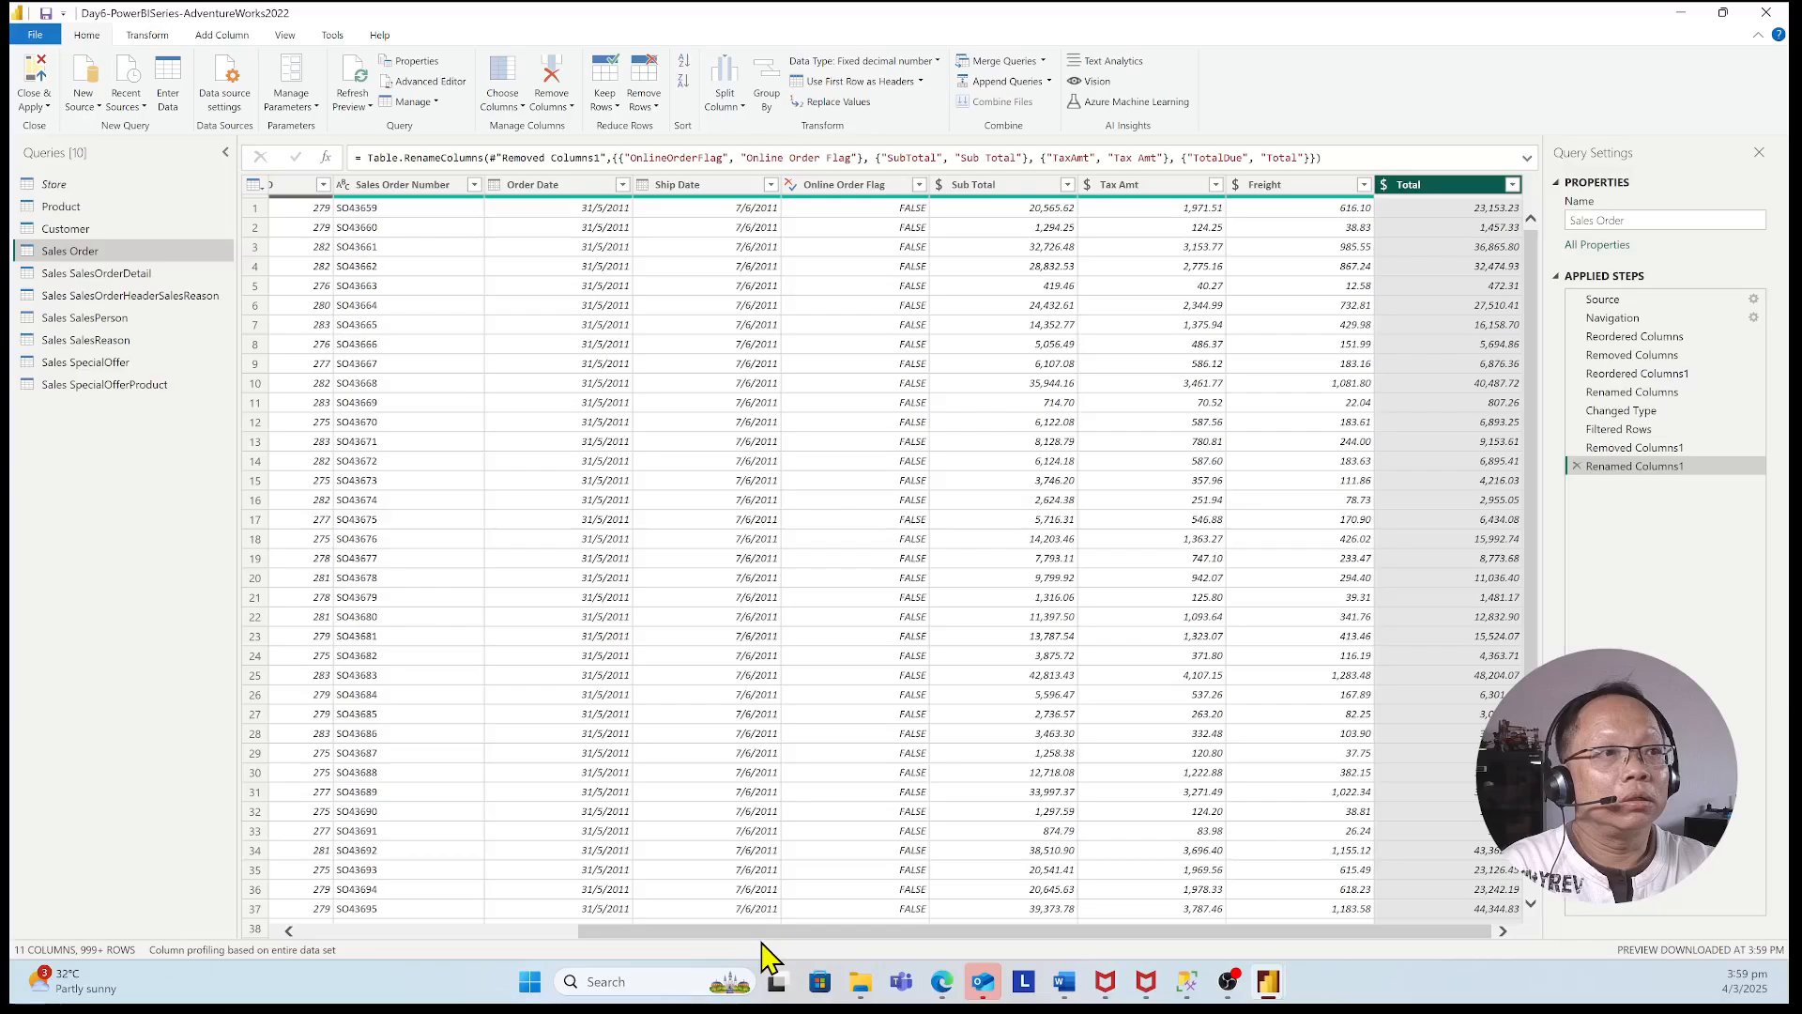
# - Enable the column quality display and examine the valid, error and empty percentages from the first Sales Order column
pyautogui.moveTo(674, 948); pyautogui.dragTo(305, 948)
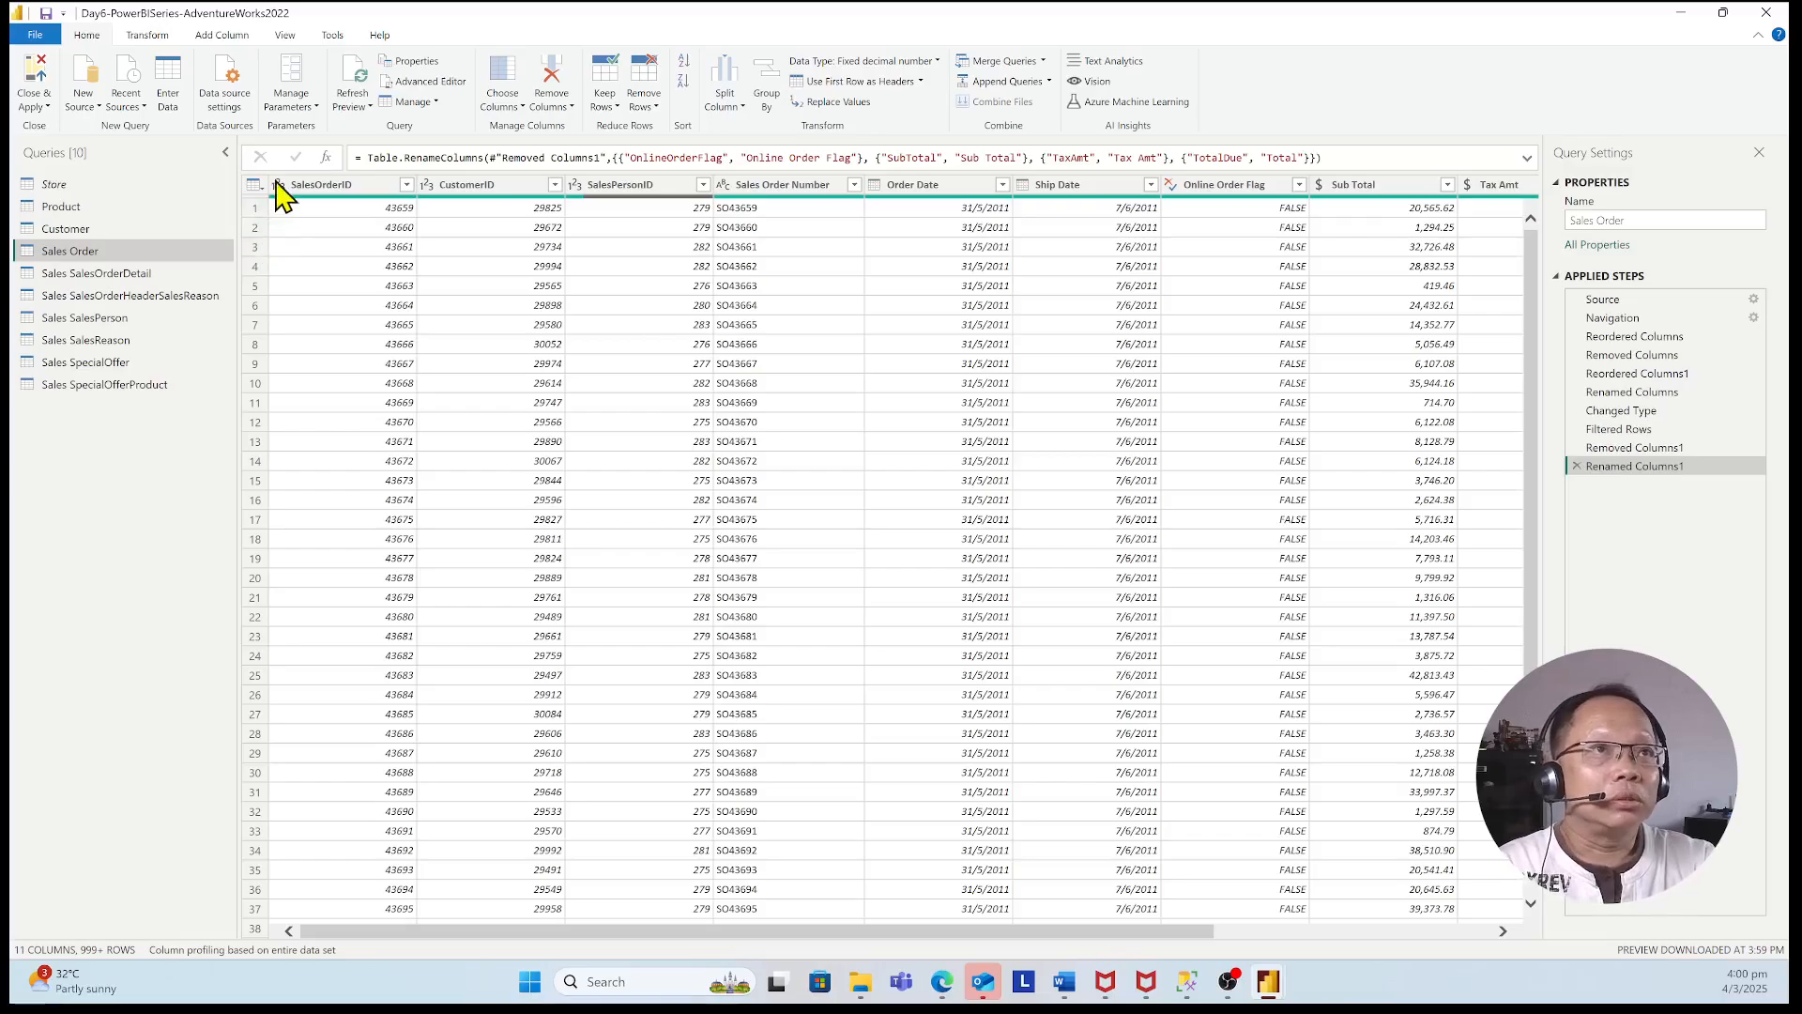
pyautogui.click(285, 36)
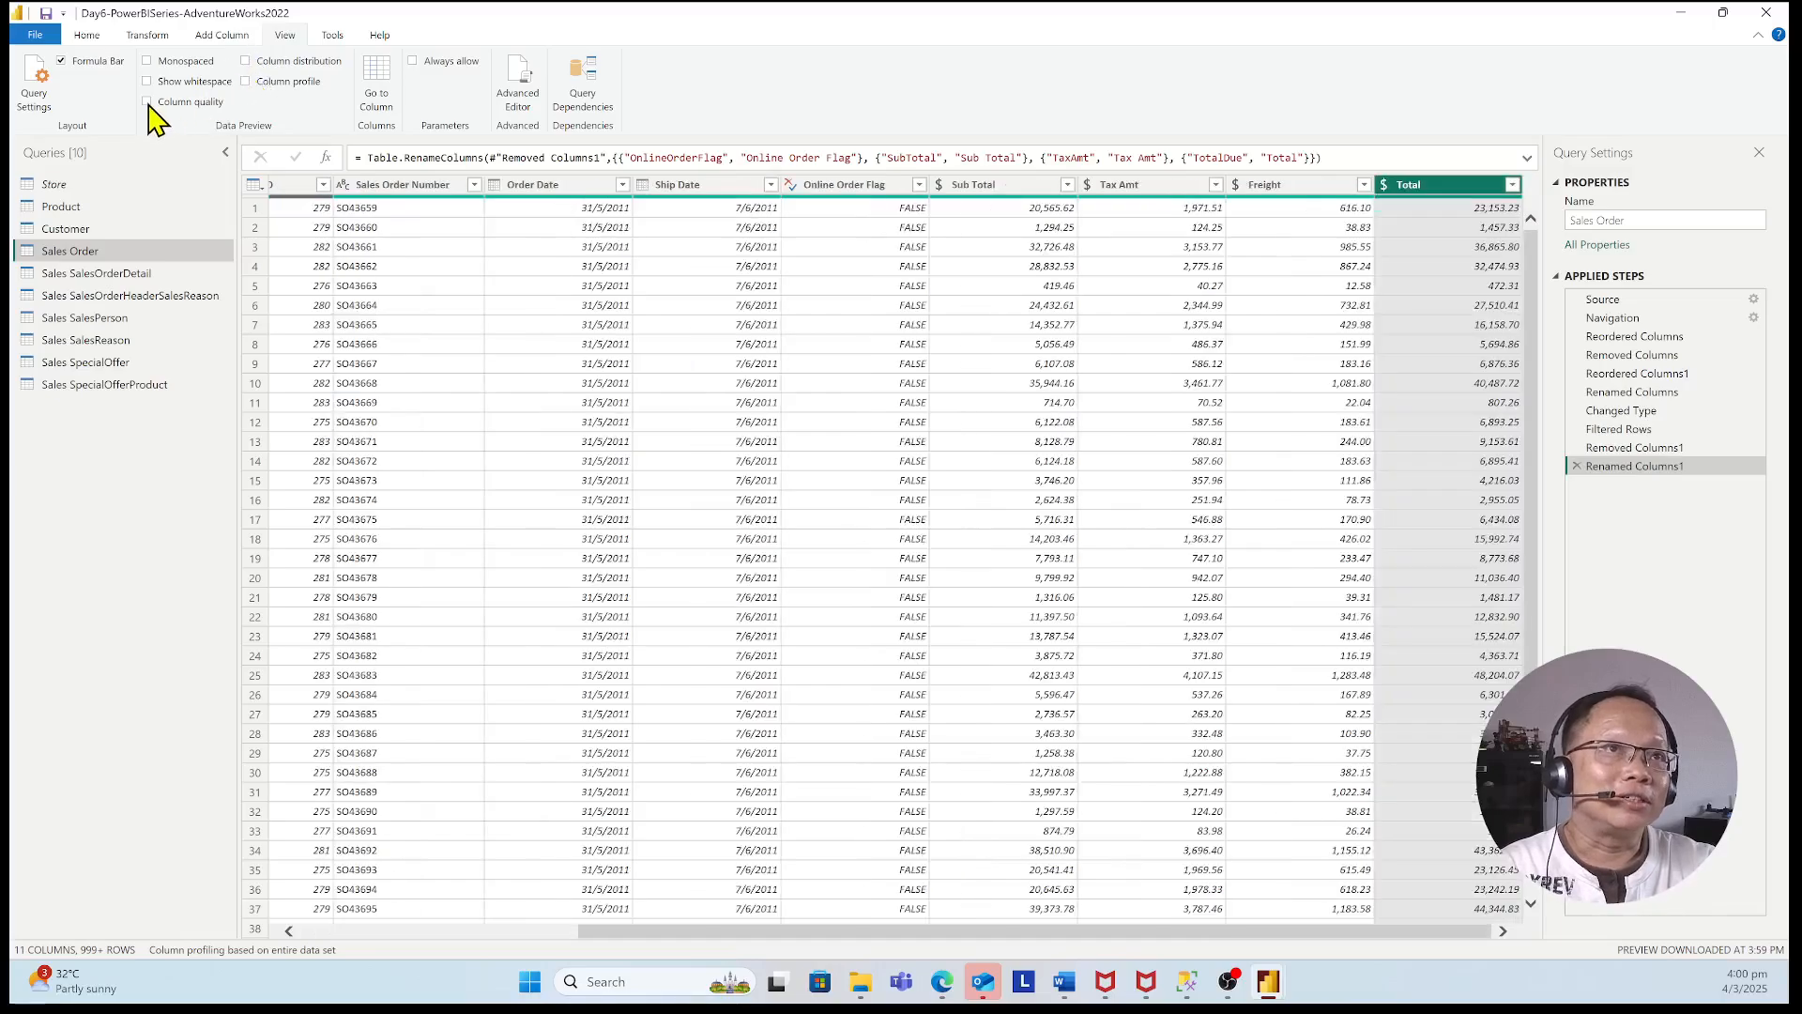
pyautogui.click(147, 101)
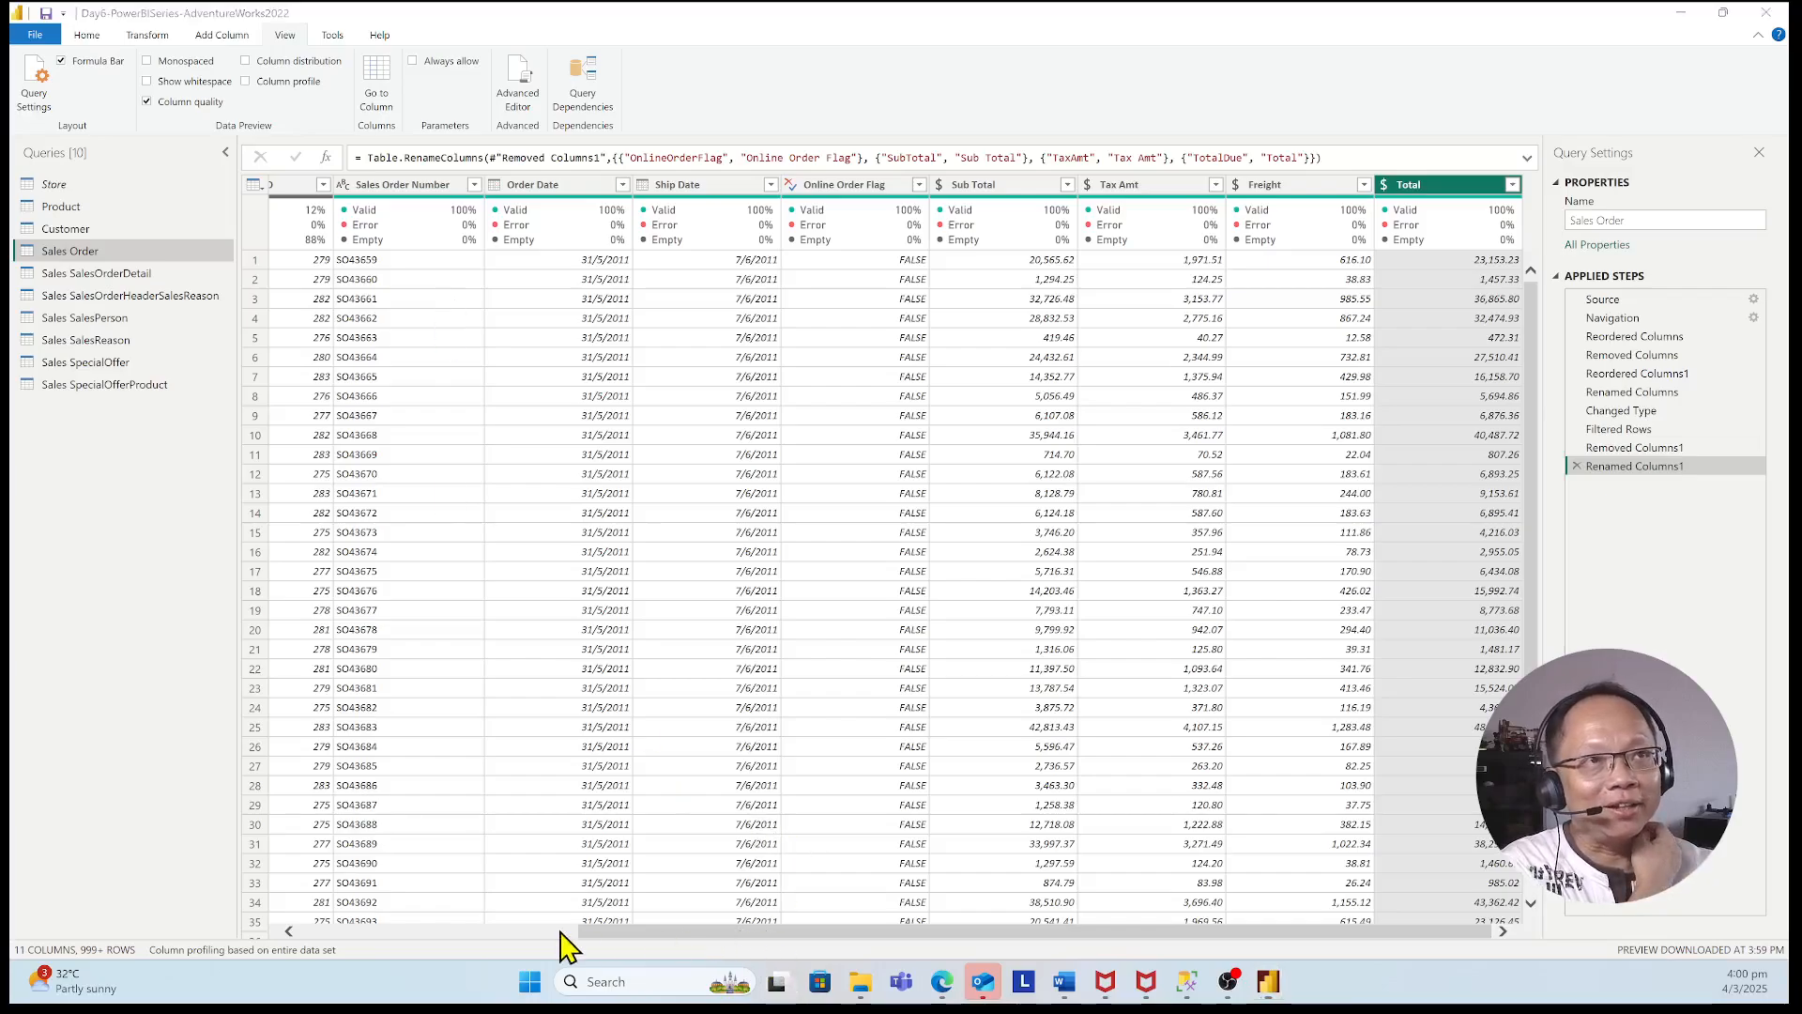
pyautogui.click(311, 933)
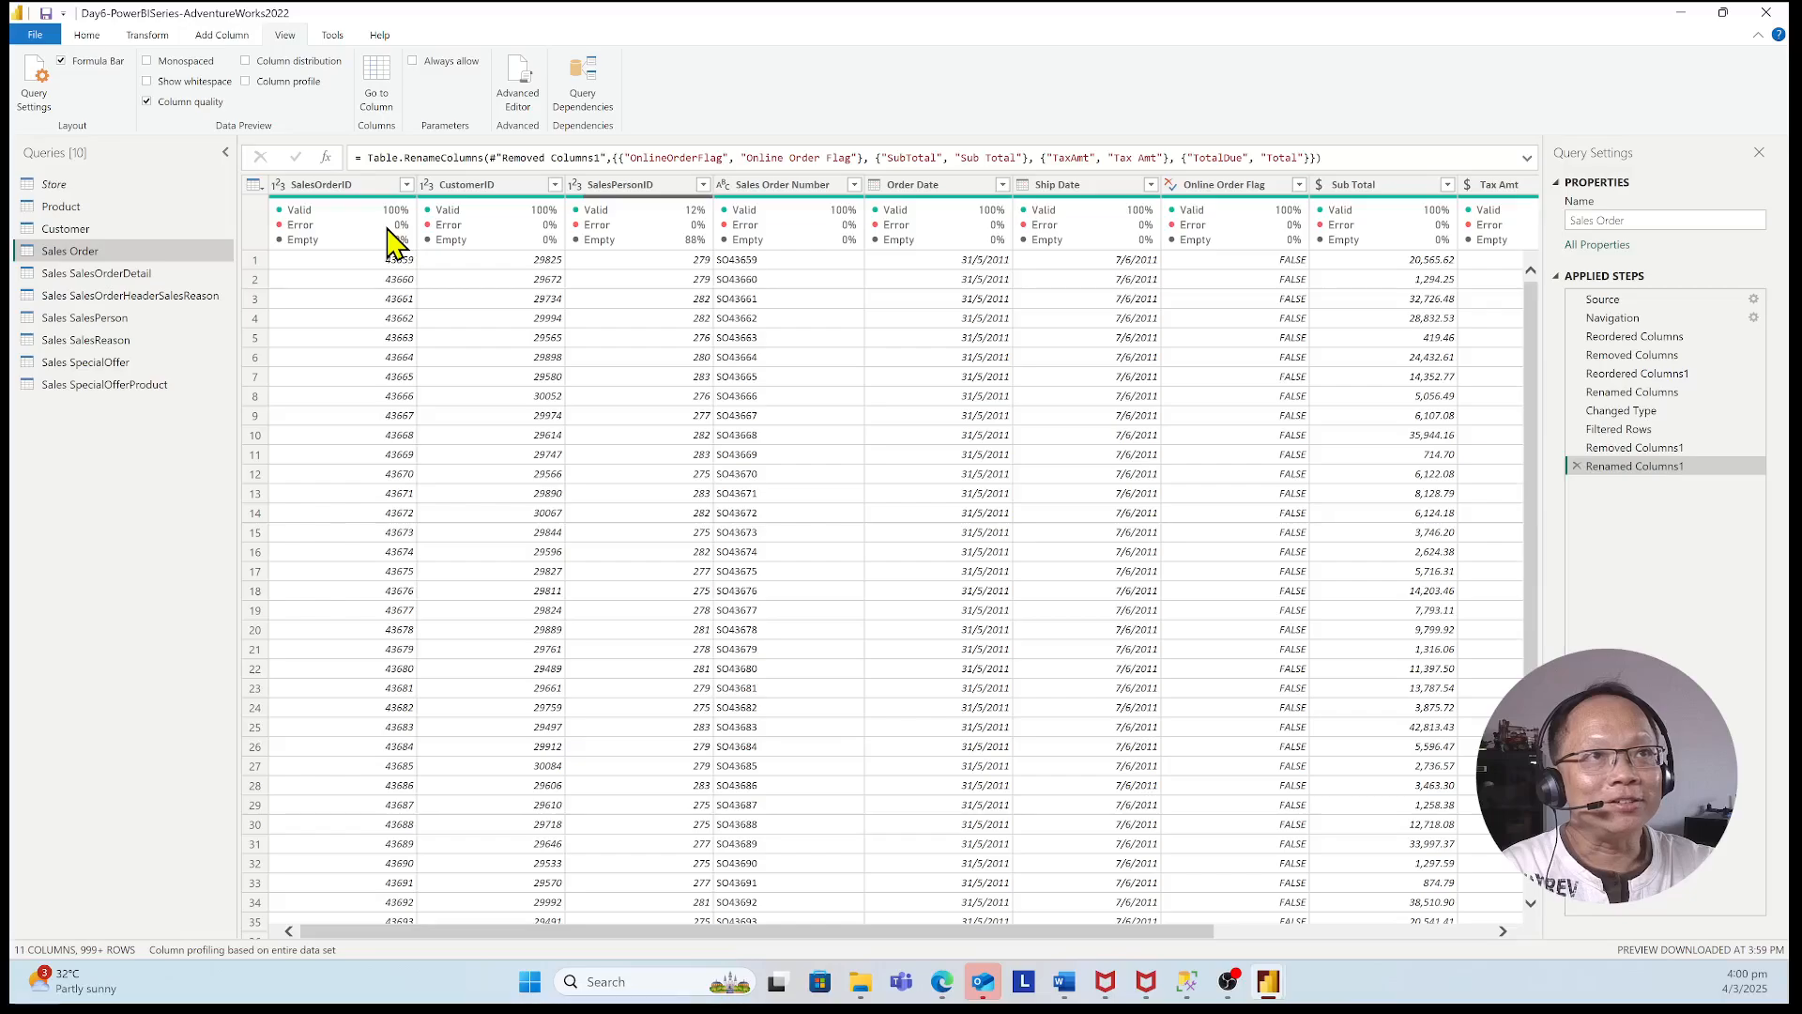
pyautogui.moveTo(373, 242)
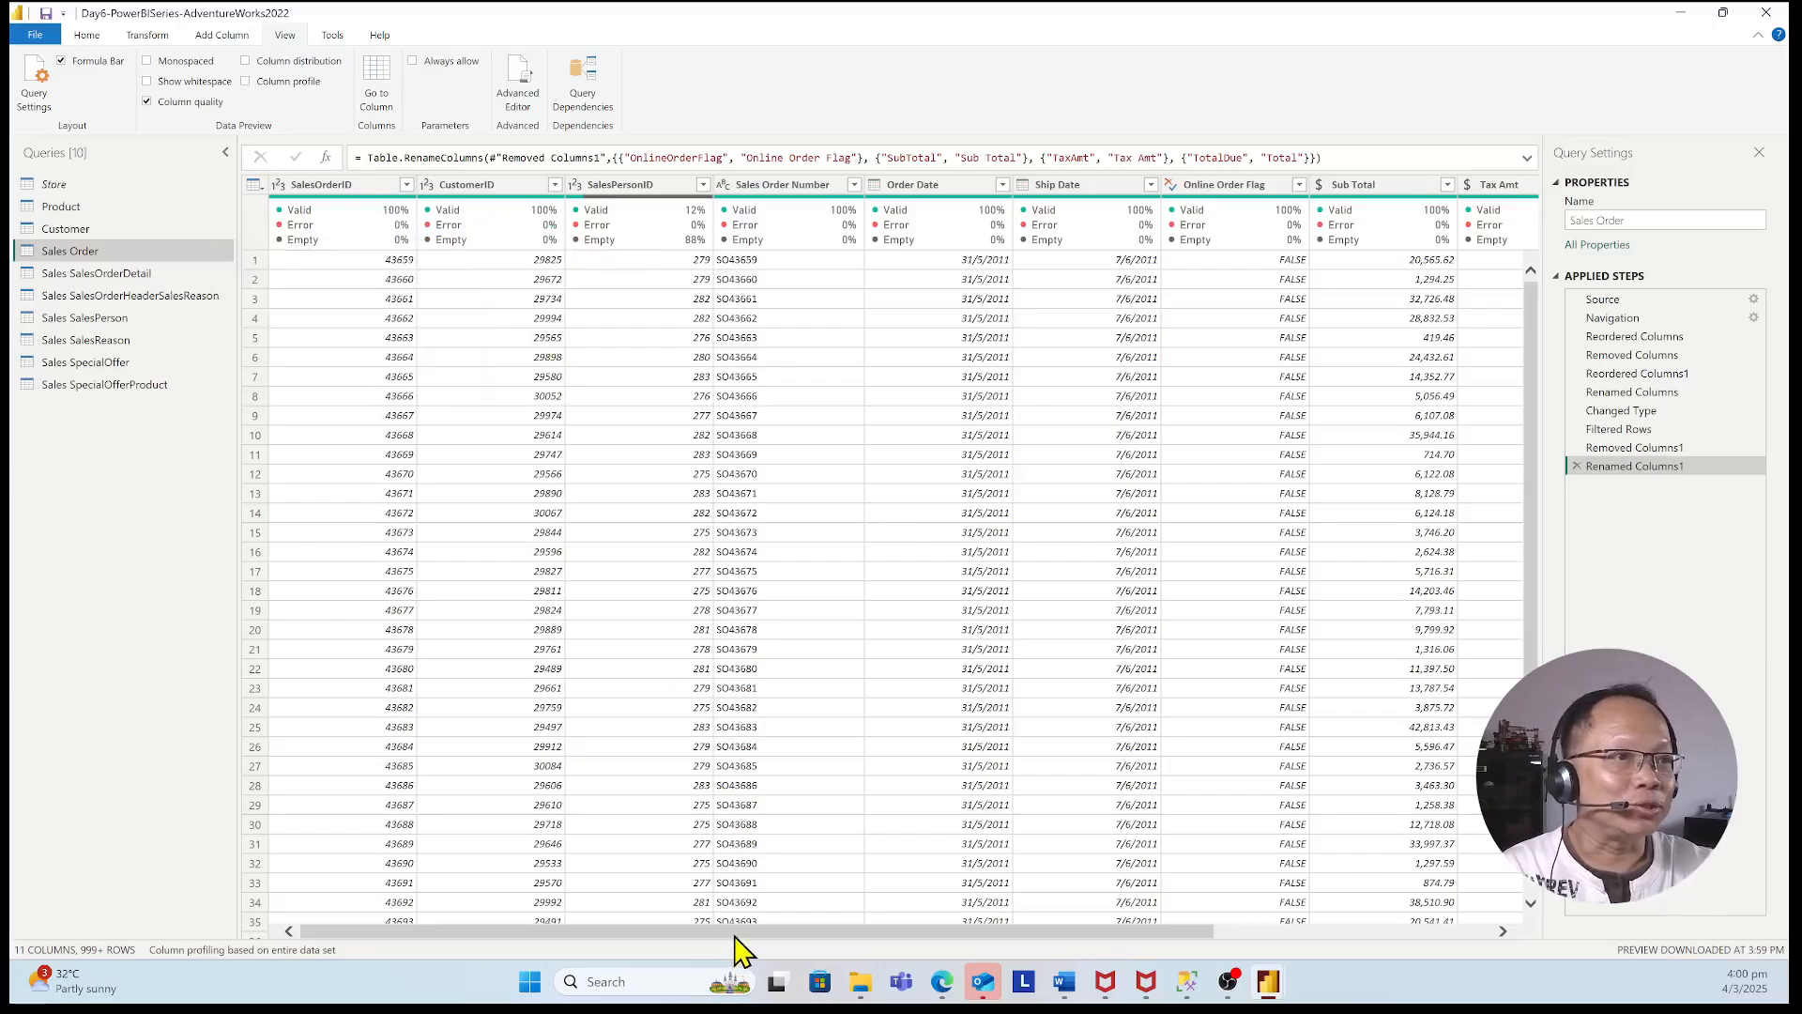
# - Review the column quality of the Sales Order columns and check the SalesPersonID filter values without applying a filter
pyautogui.moveTo(736, 937); pyautogui.dragTo(567, 976)
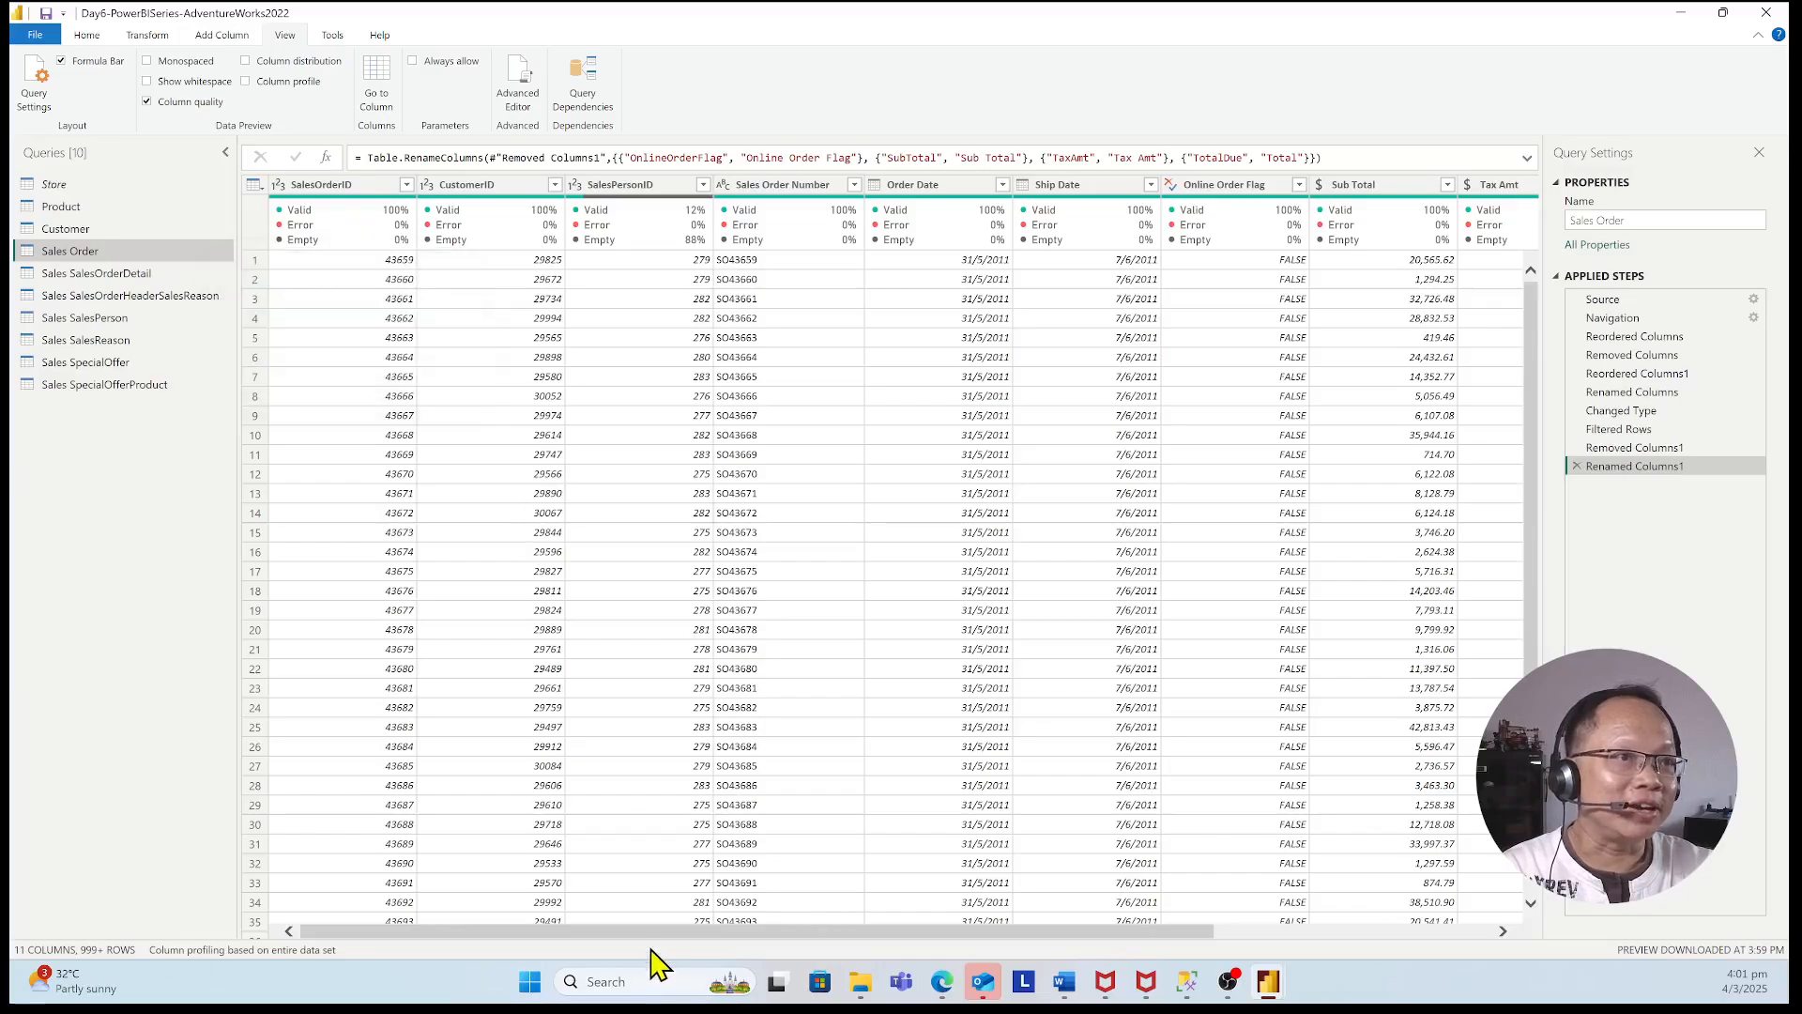
pyautogui.moveTo(650, 935); pyautogui.dragTo(403, 999)
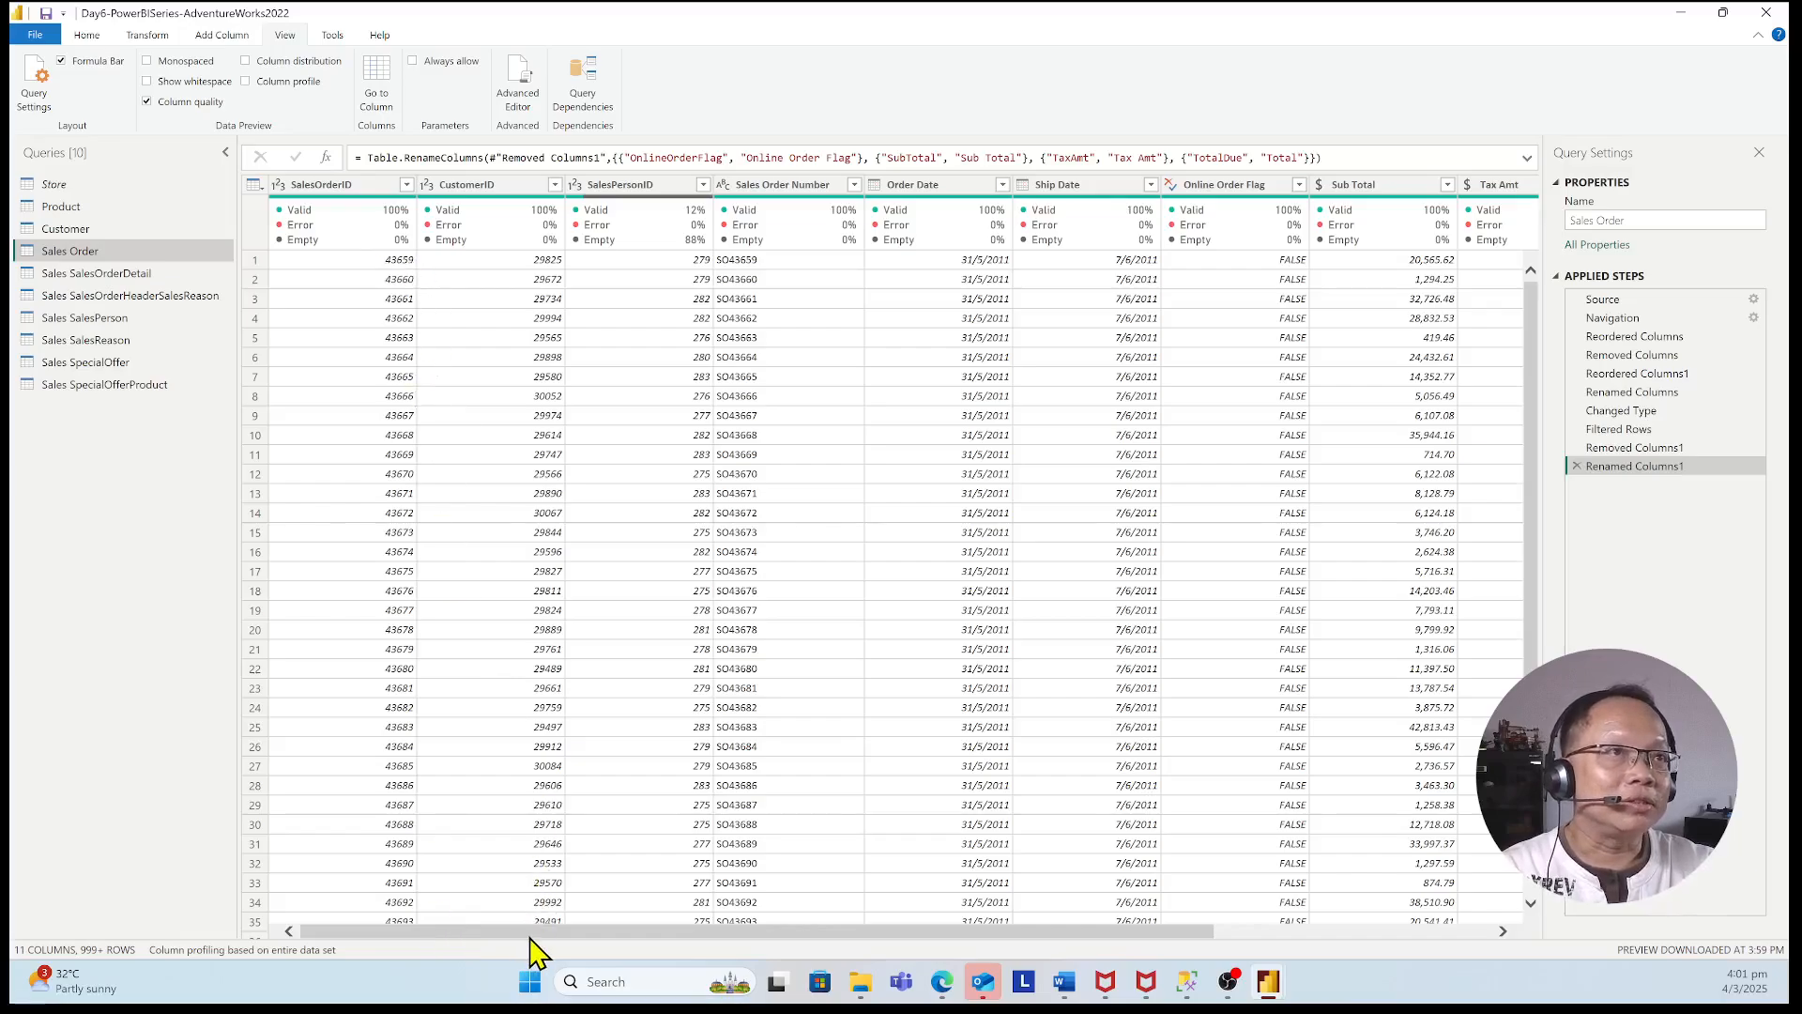
pyautogui.moveTo(530, 937); pyautogui.dragTo(634, 971)
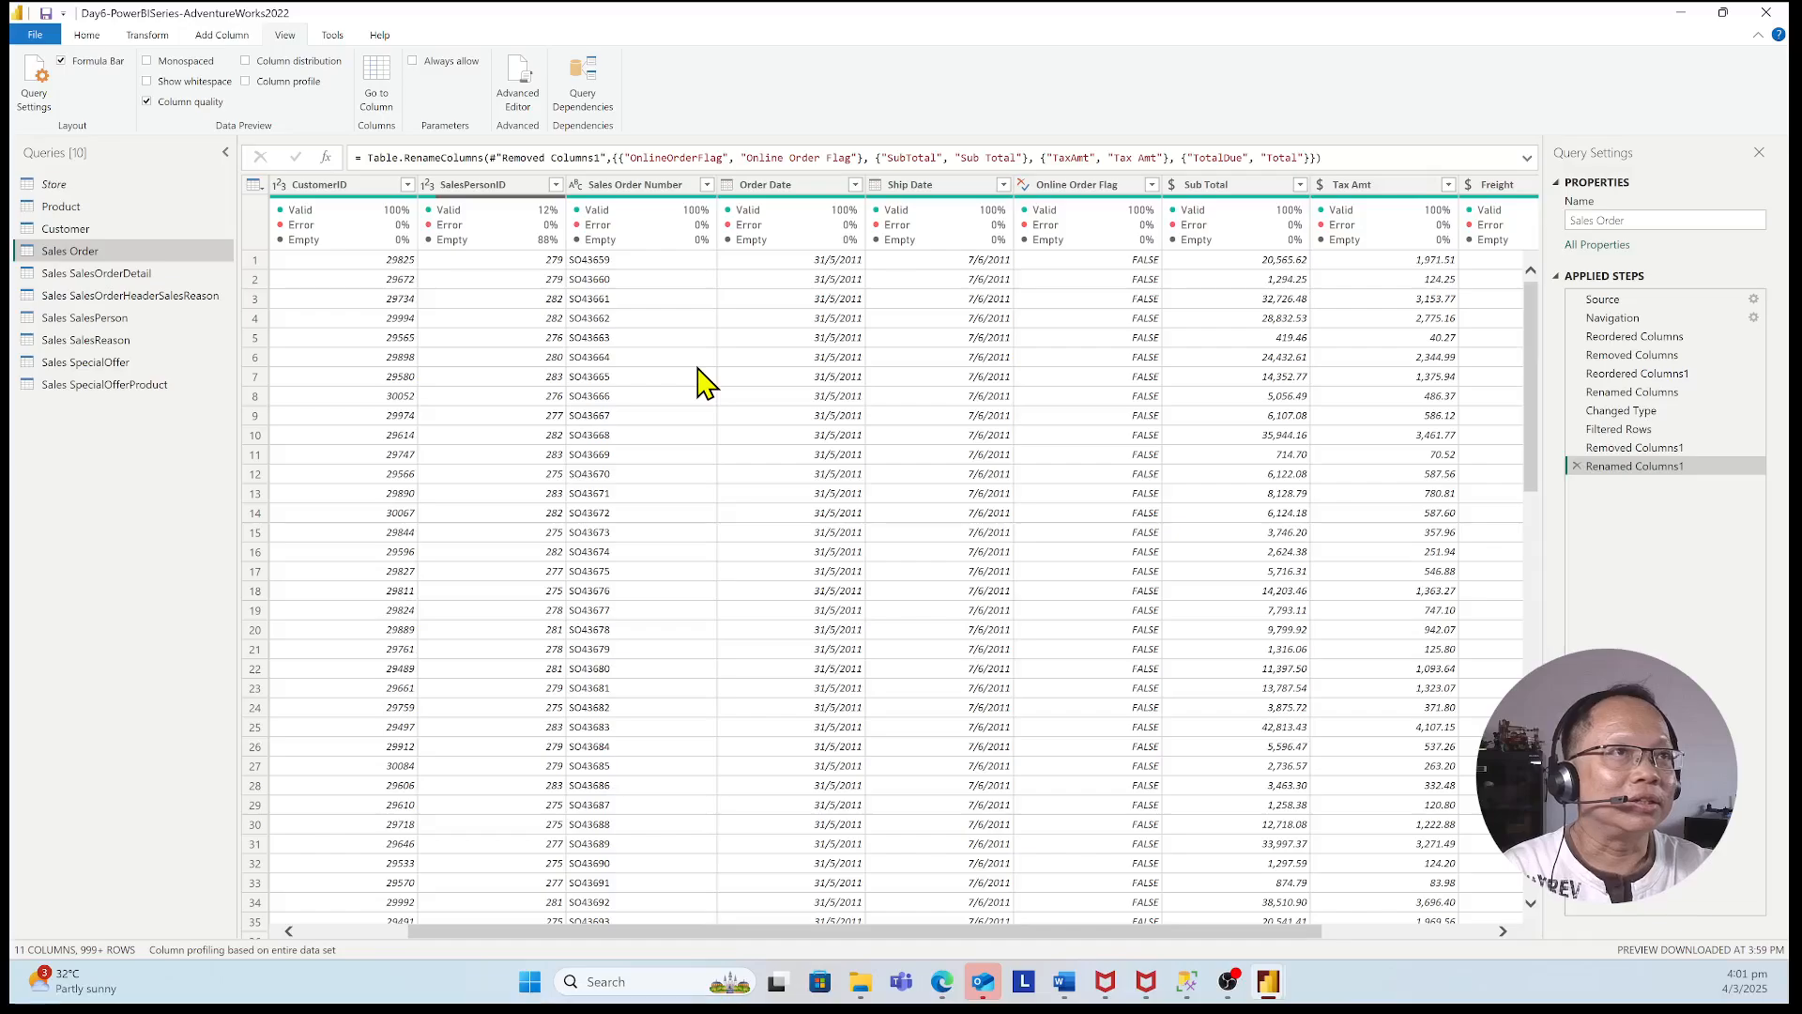
pyautogui.moveTo(488, 227)
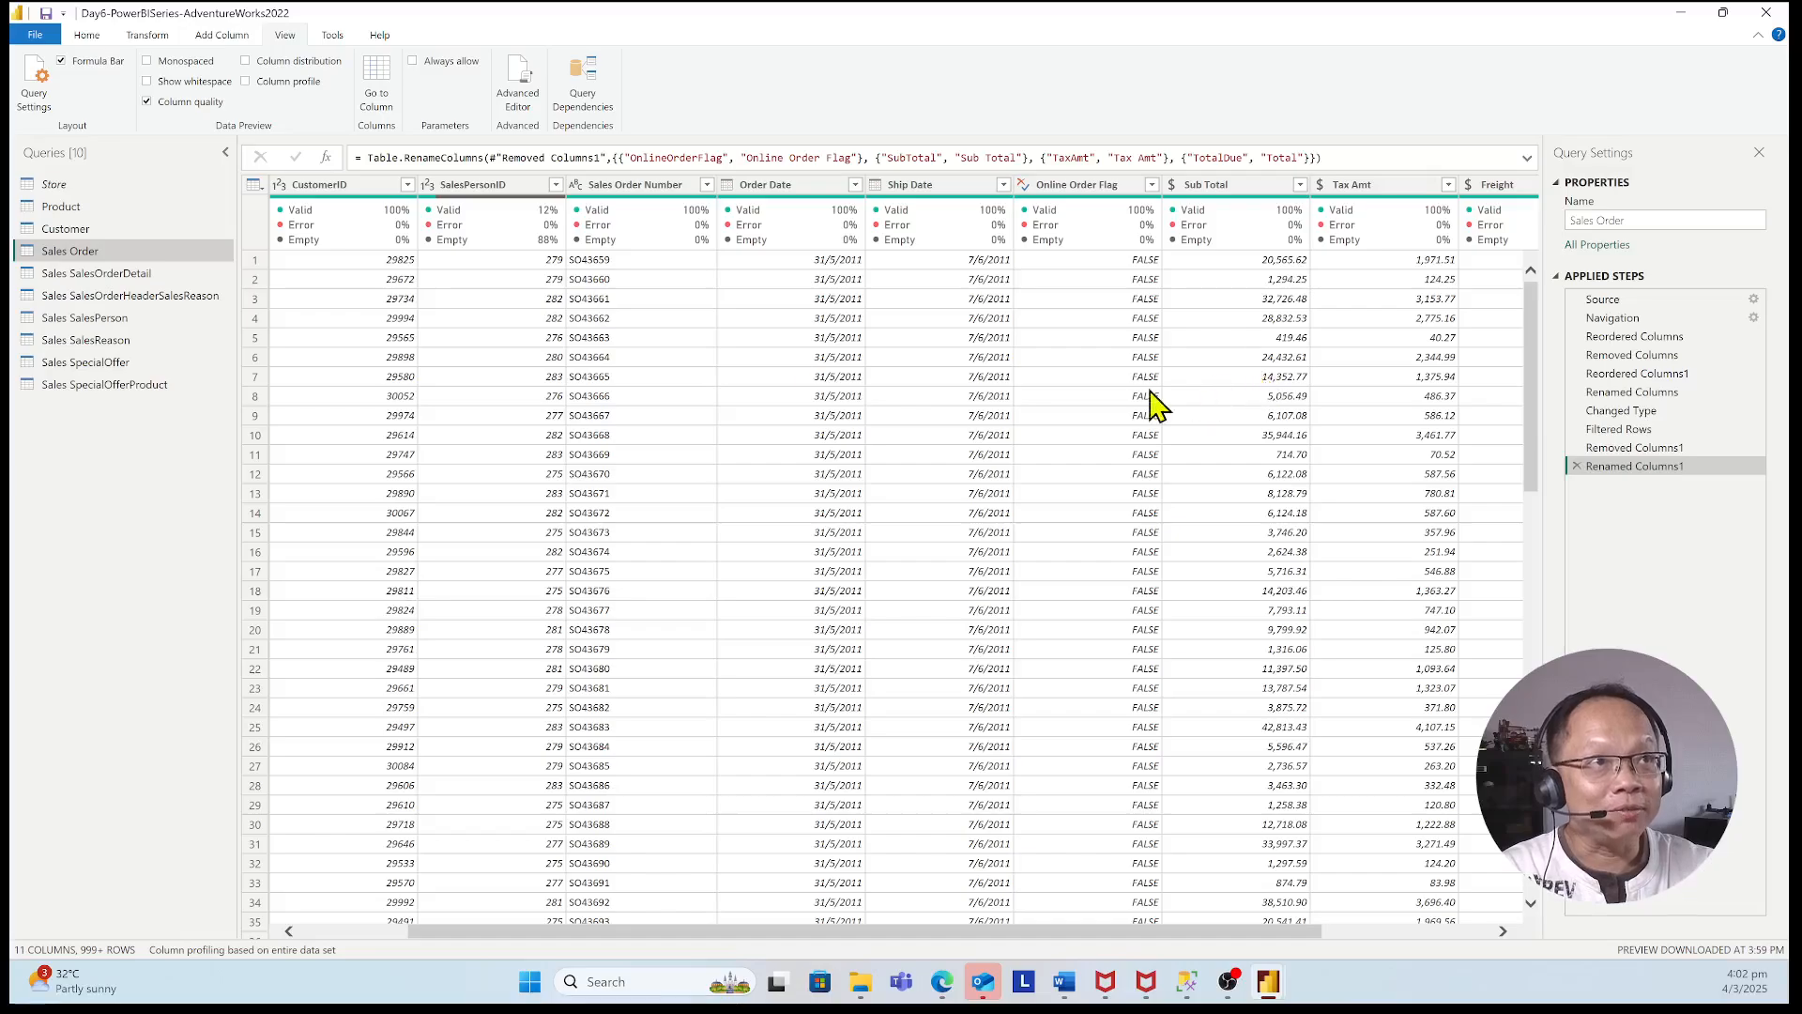
pyautogui.click(549, 186)
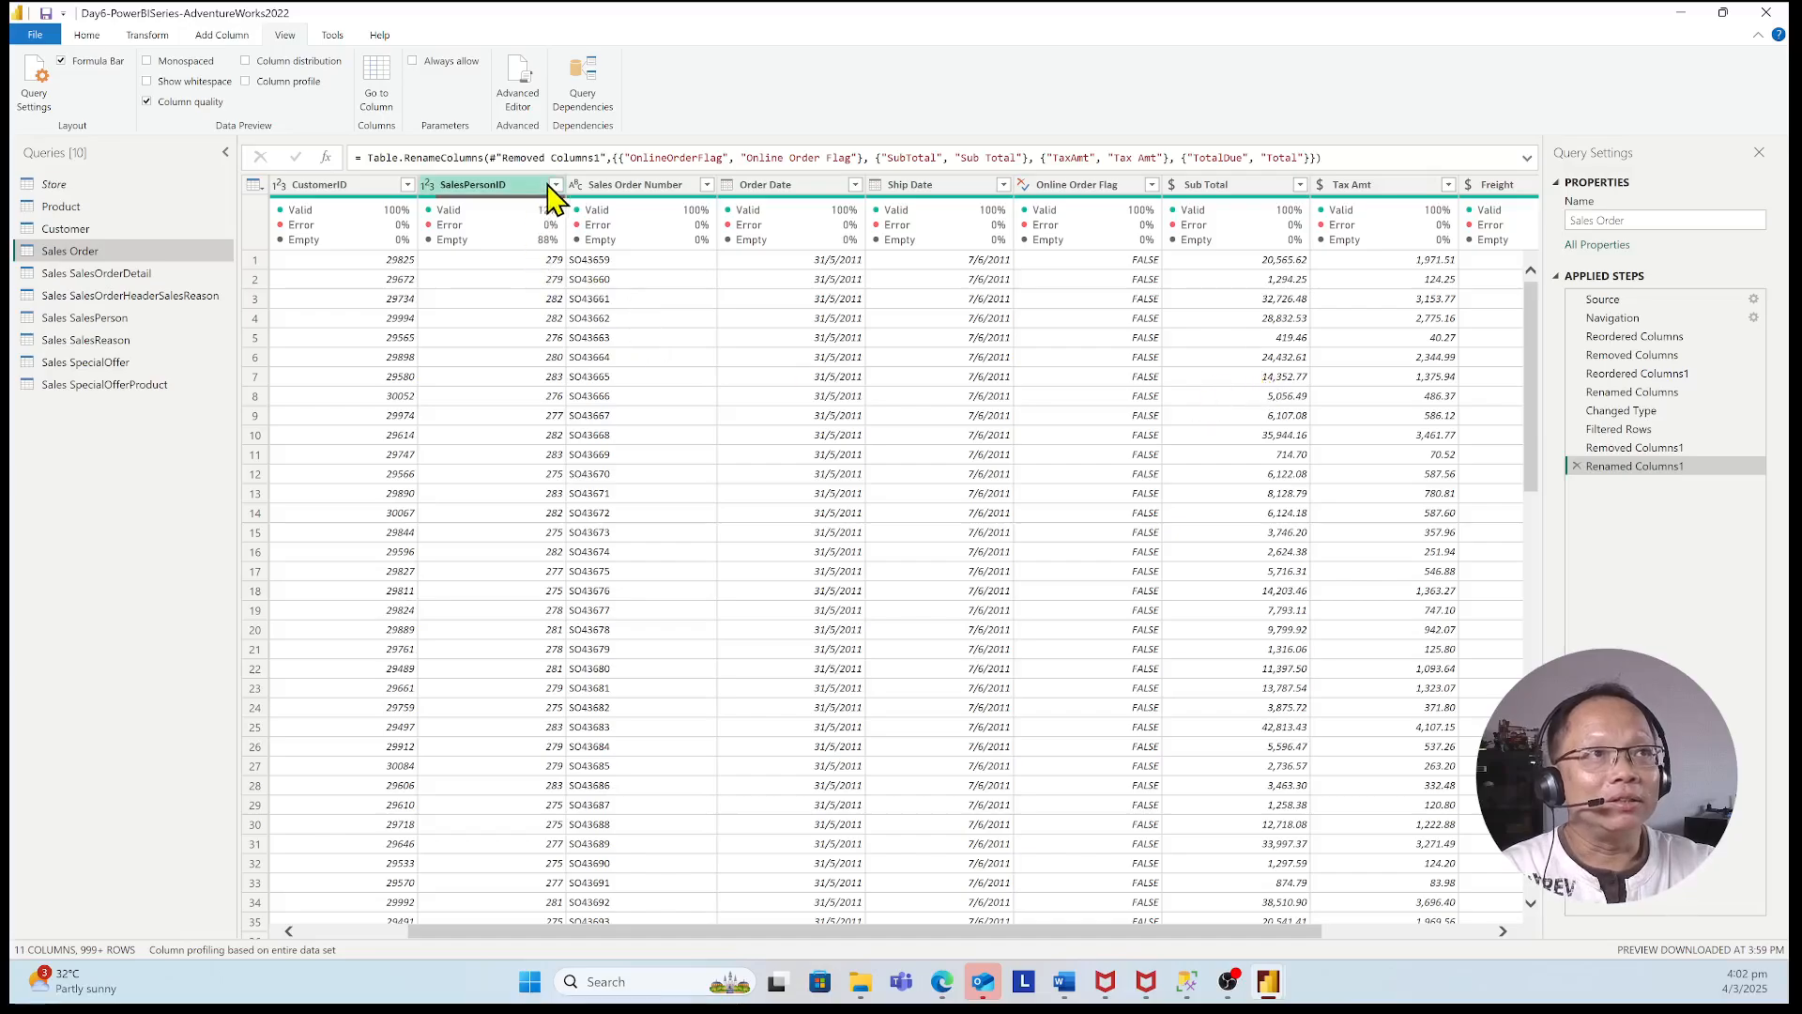
pyautogui.click(555, 185)
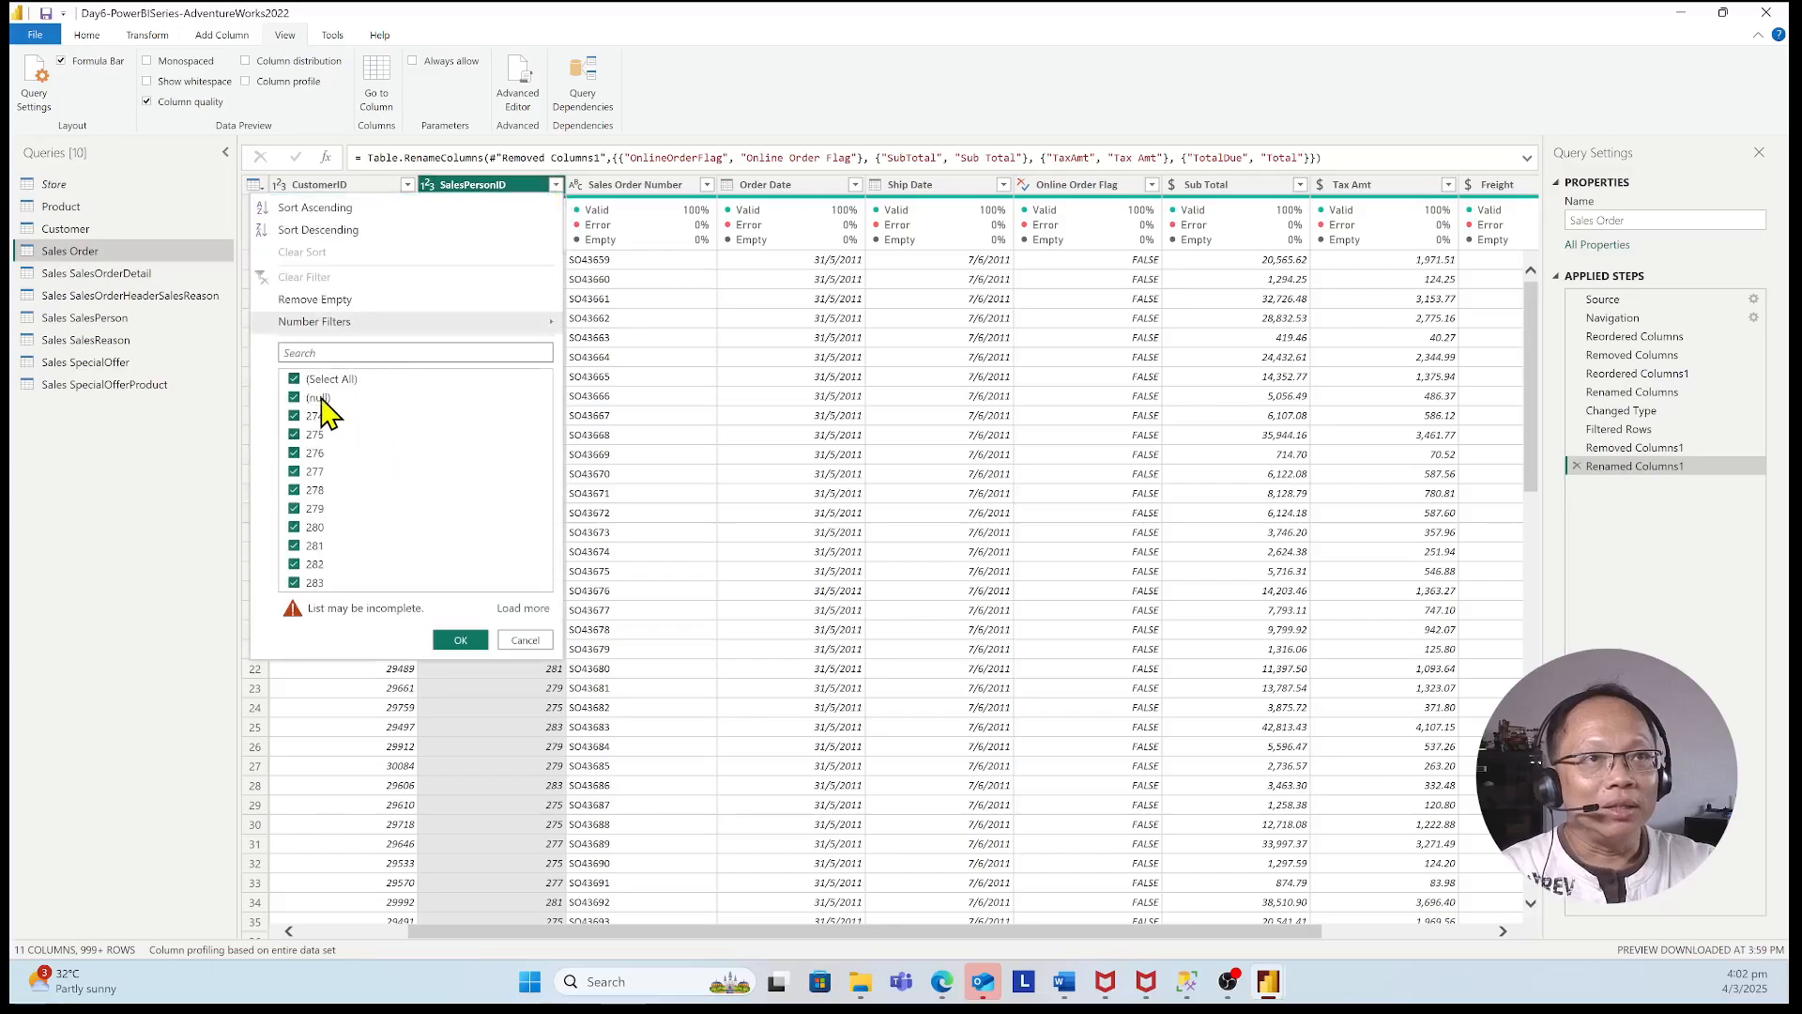
pyautogui.click(542, 642)
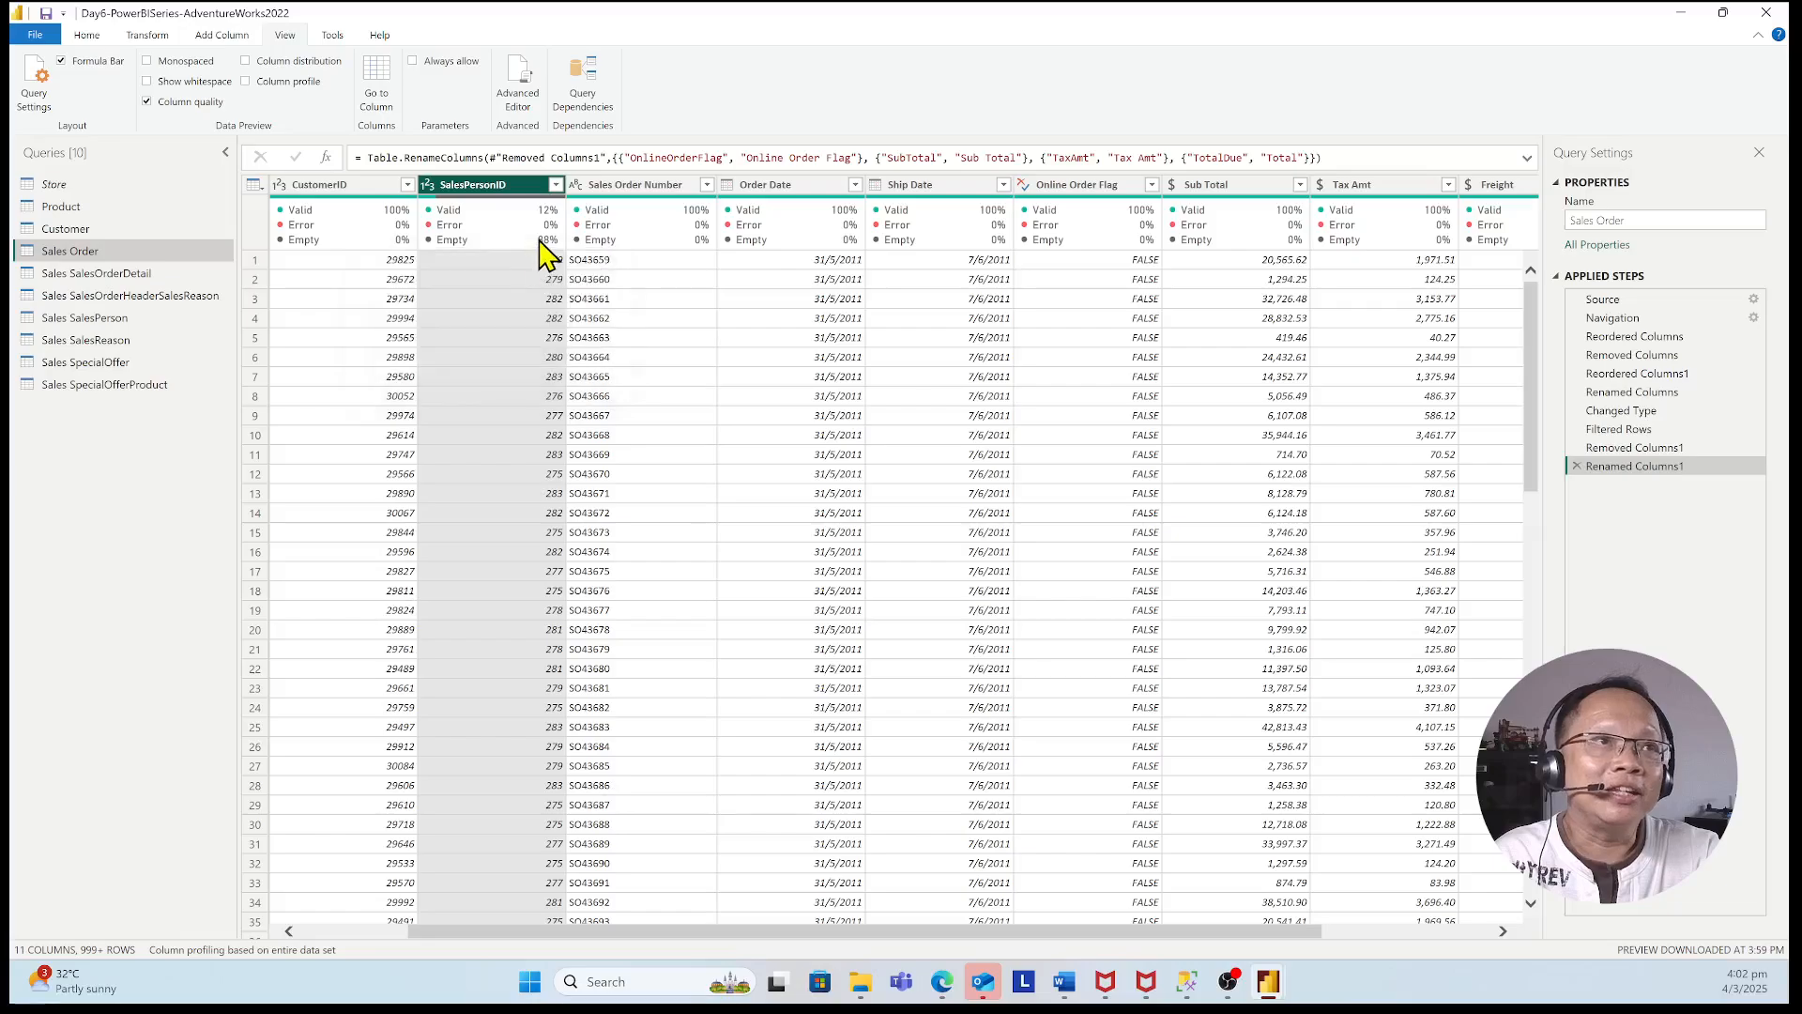
# - Check the Online Order Flag filter values without applying a filter, and review the column quality of the remaining columns through Total
pyautogui.moveTo(539, 250)
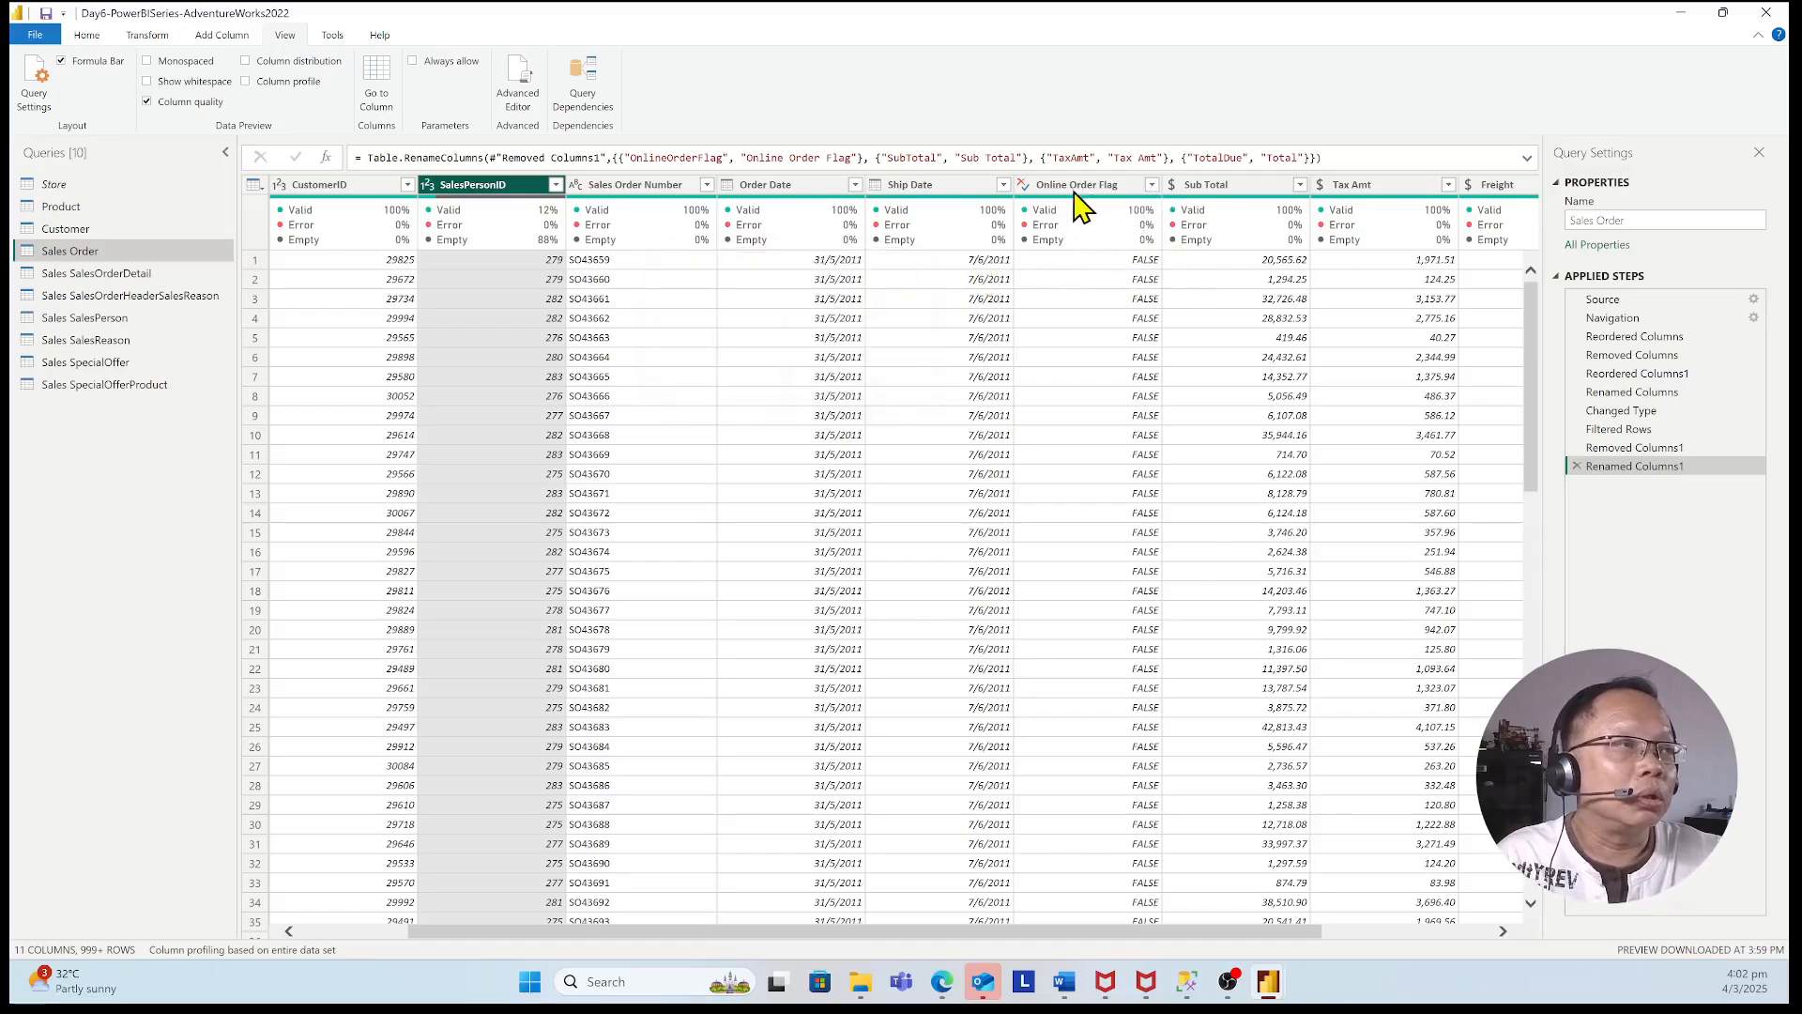
pyautogui.click(1150, 185)
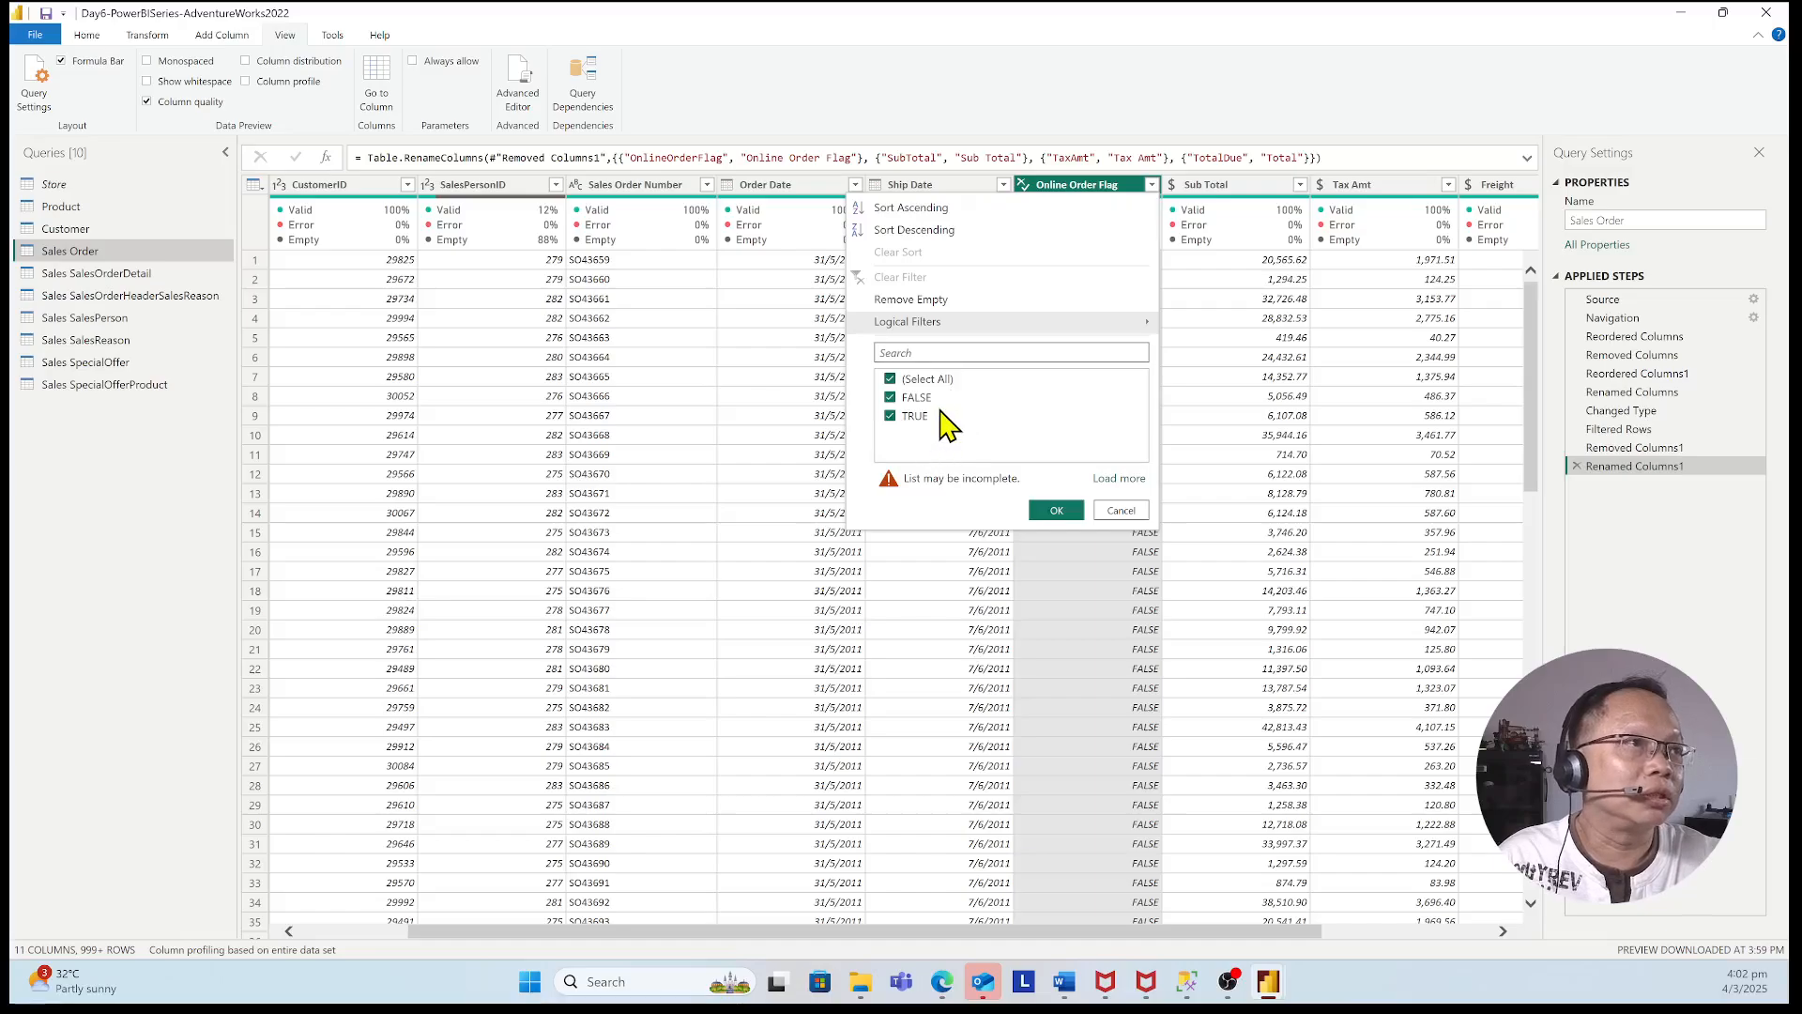
pyautogui.click(1116, 509)
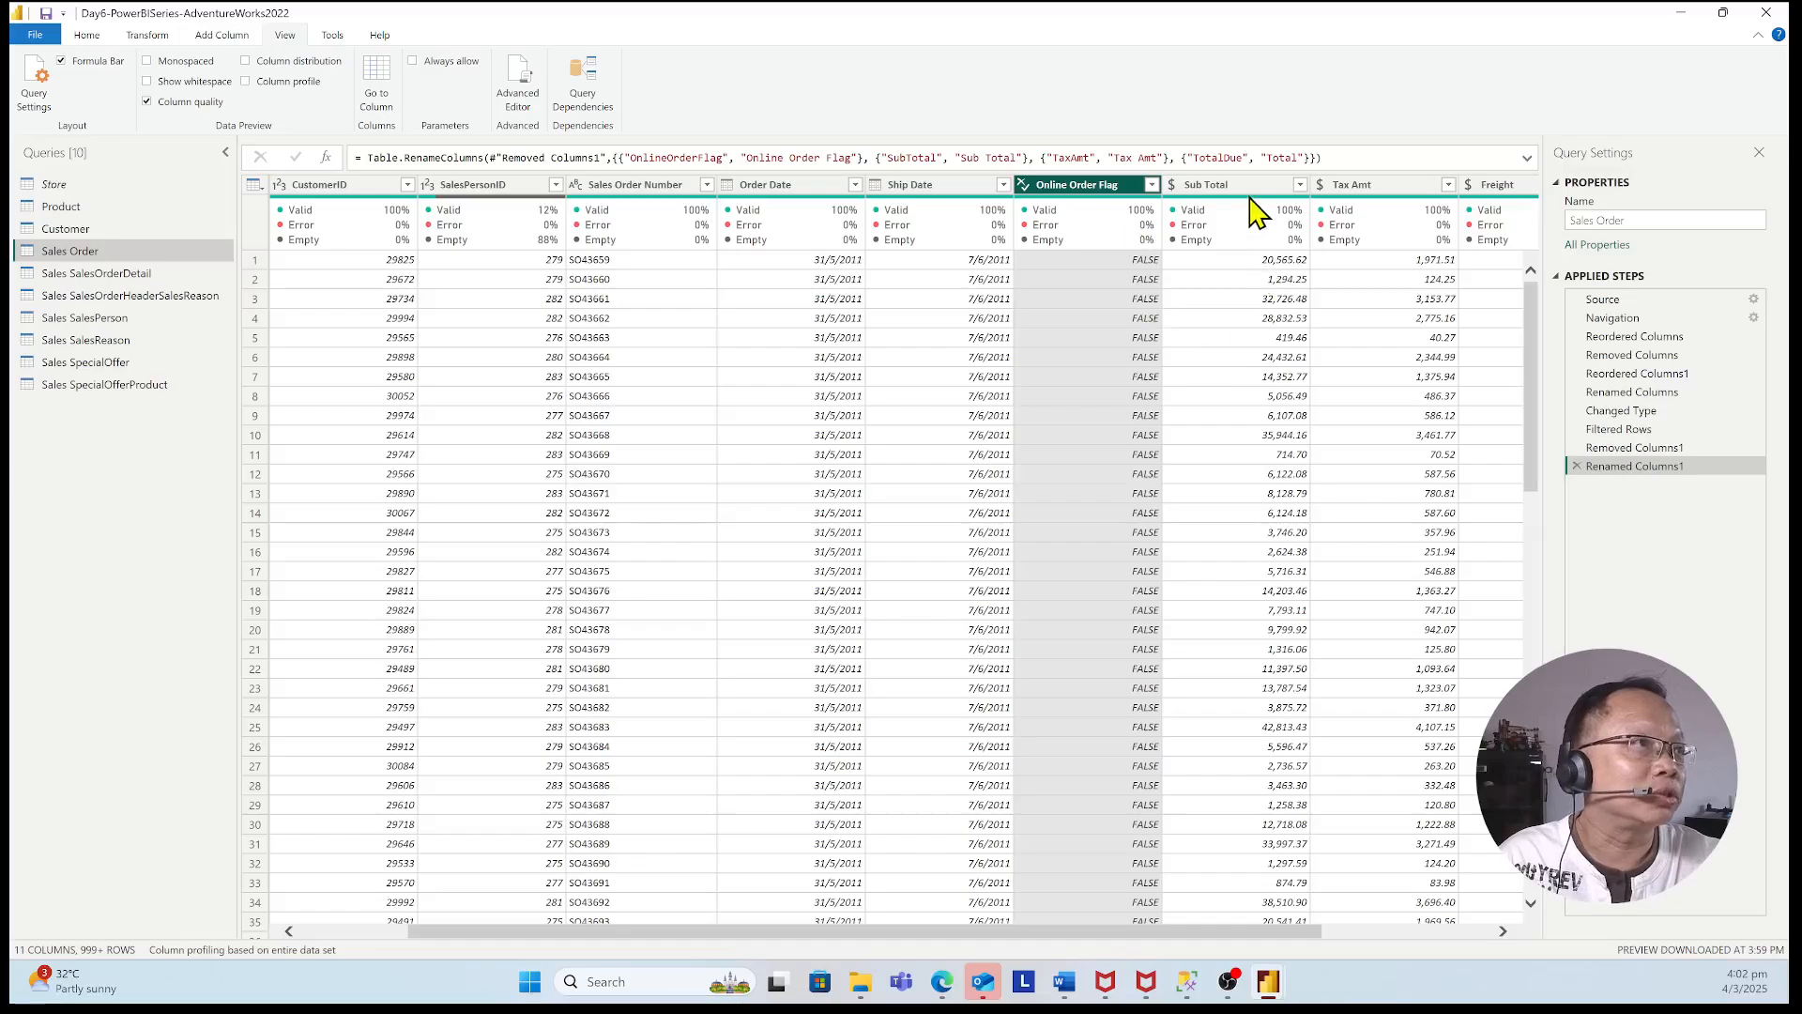
pyautogui.moveTo(1088, 931); pyautogui.dragTo(1259, 976)
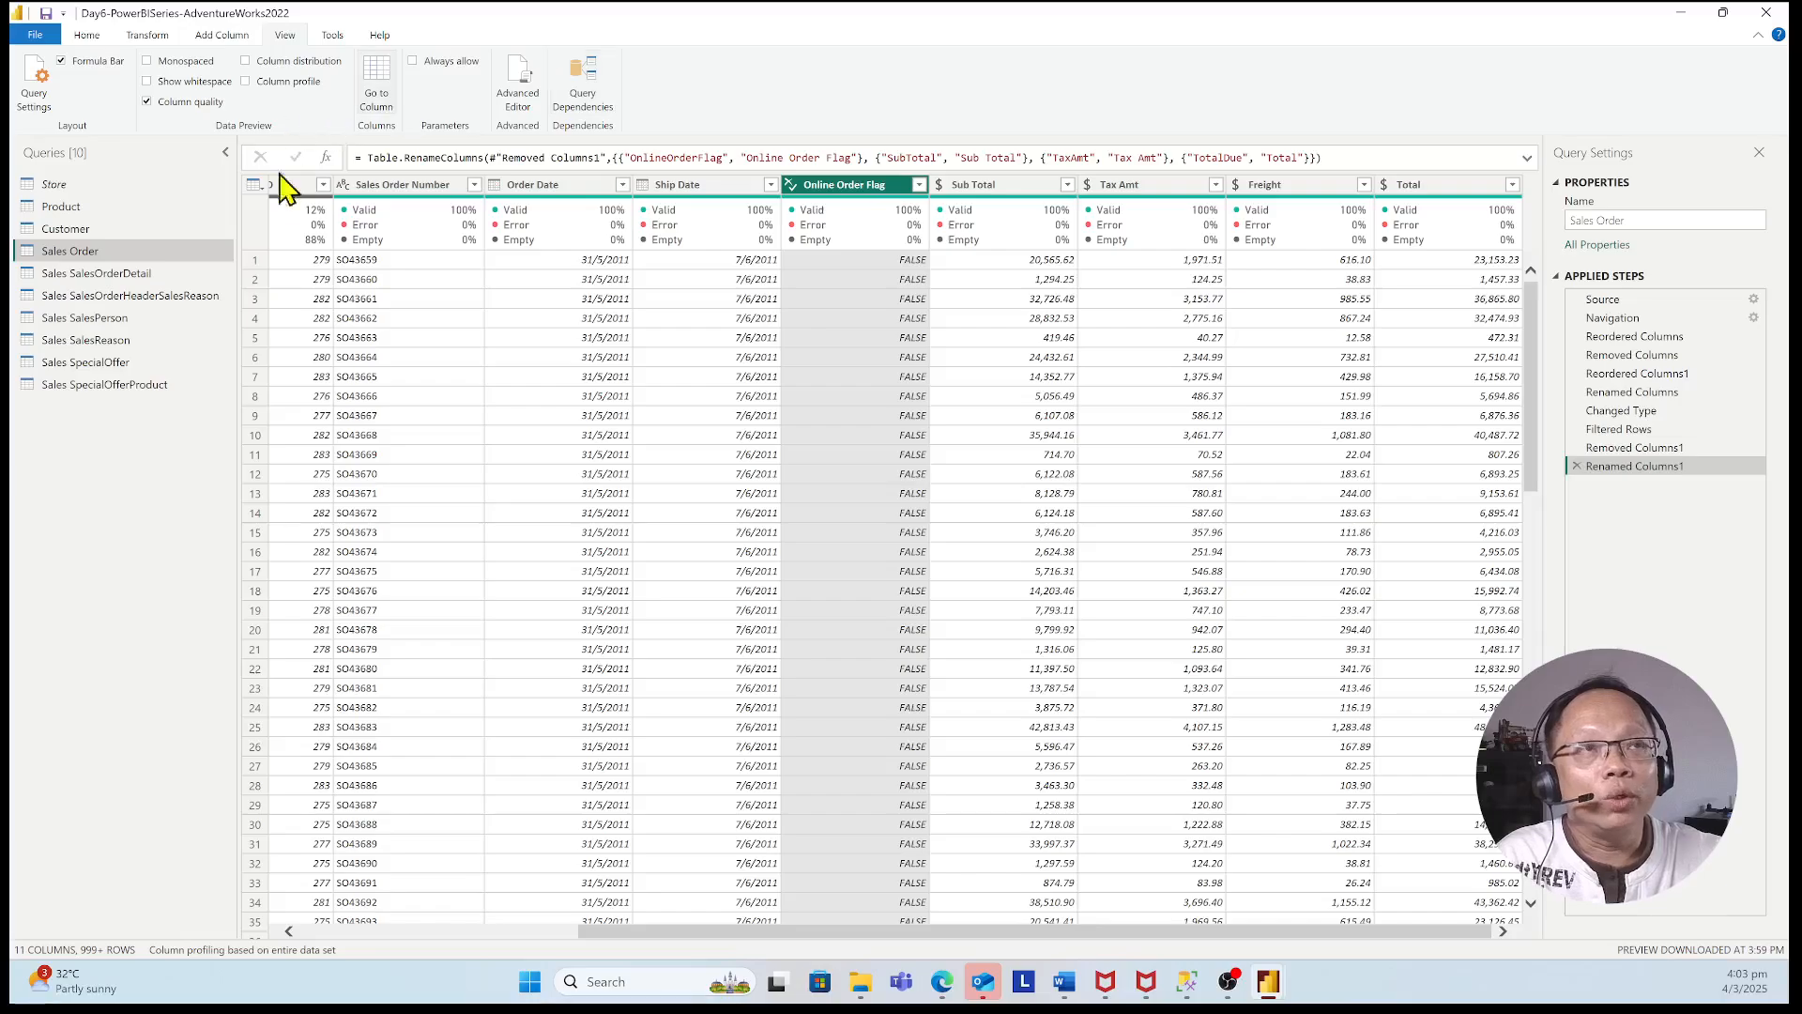
# - Enable the column distribution display and examine the distinct and unique counts for SalesOrderID, CustomerID and SalesPersonID
pyautogui.click(246, 61)
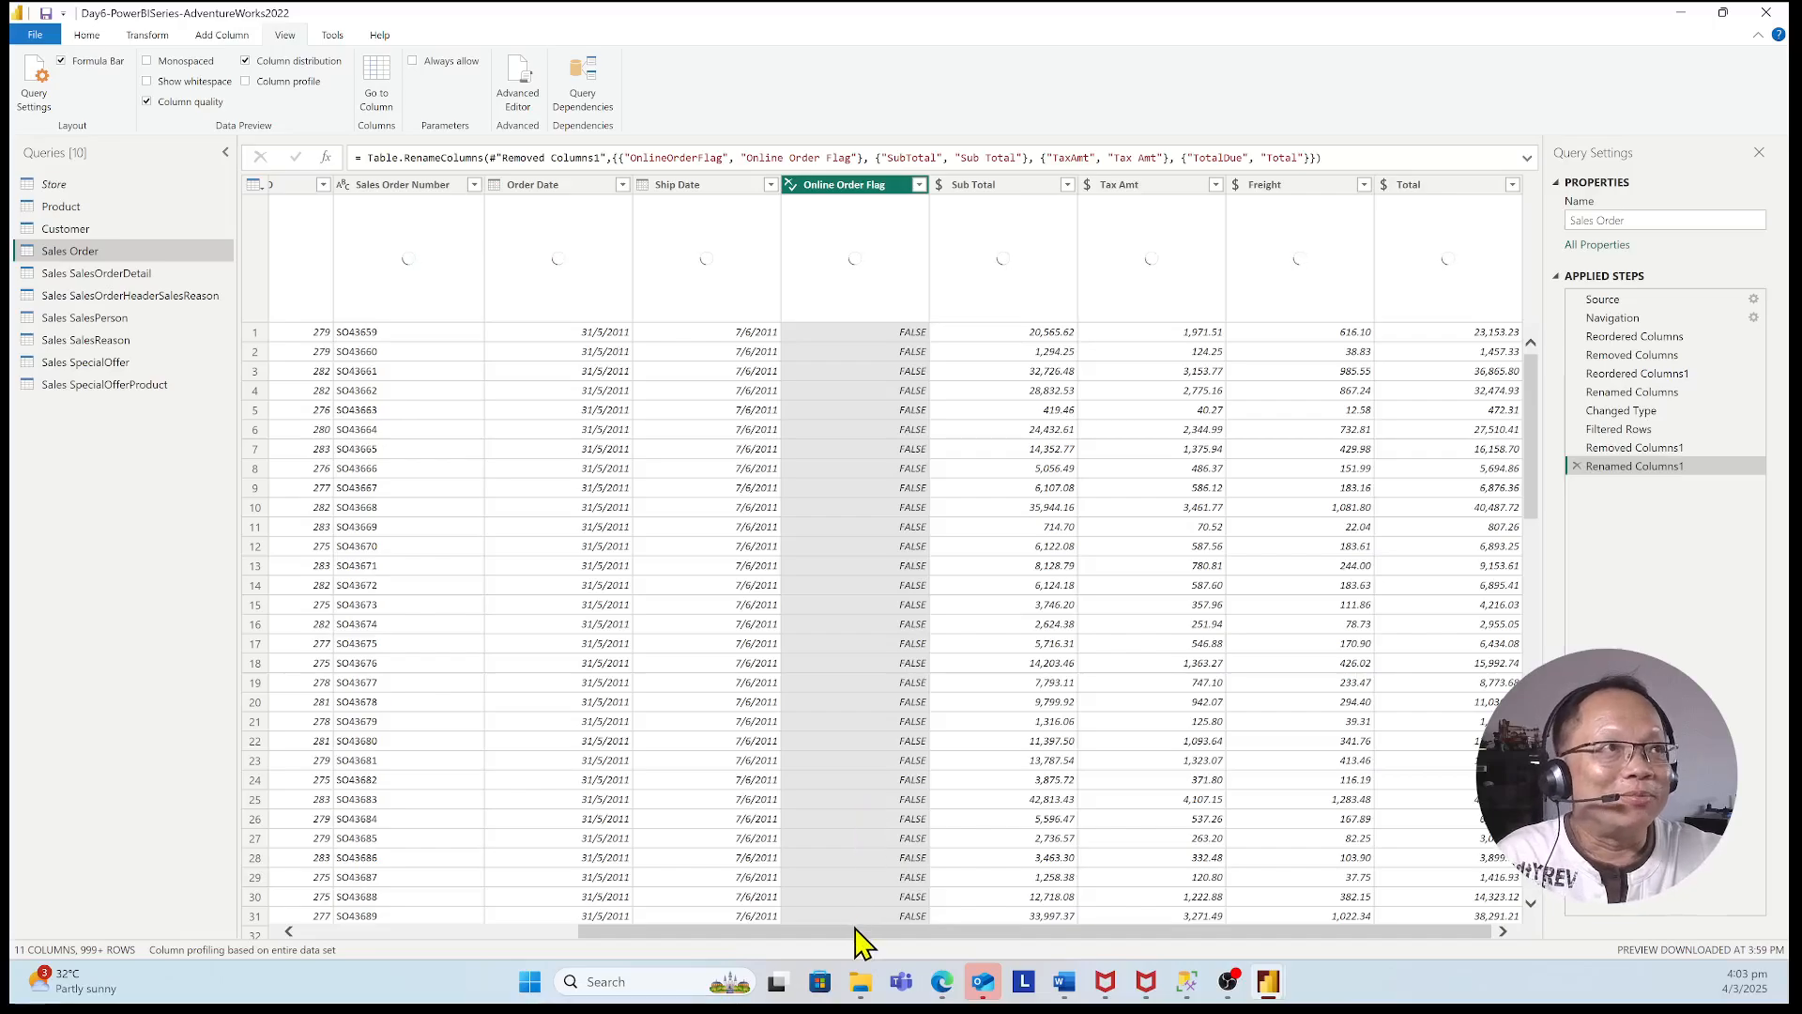
pyautogui.moveTo(858, 932); pyautogui.dragTo(567, 932)
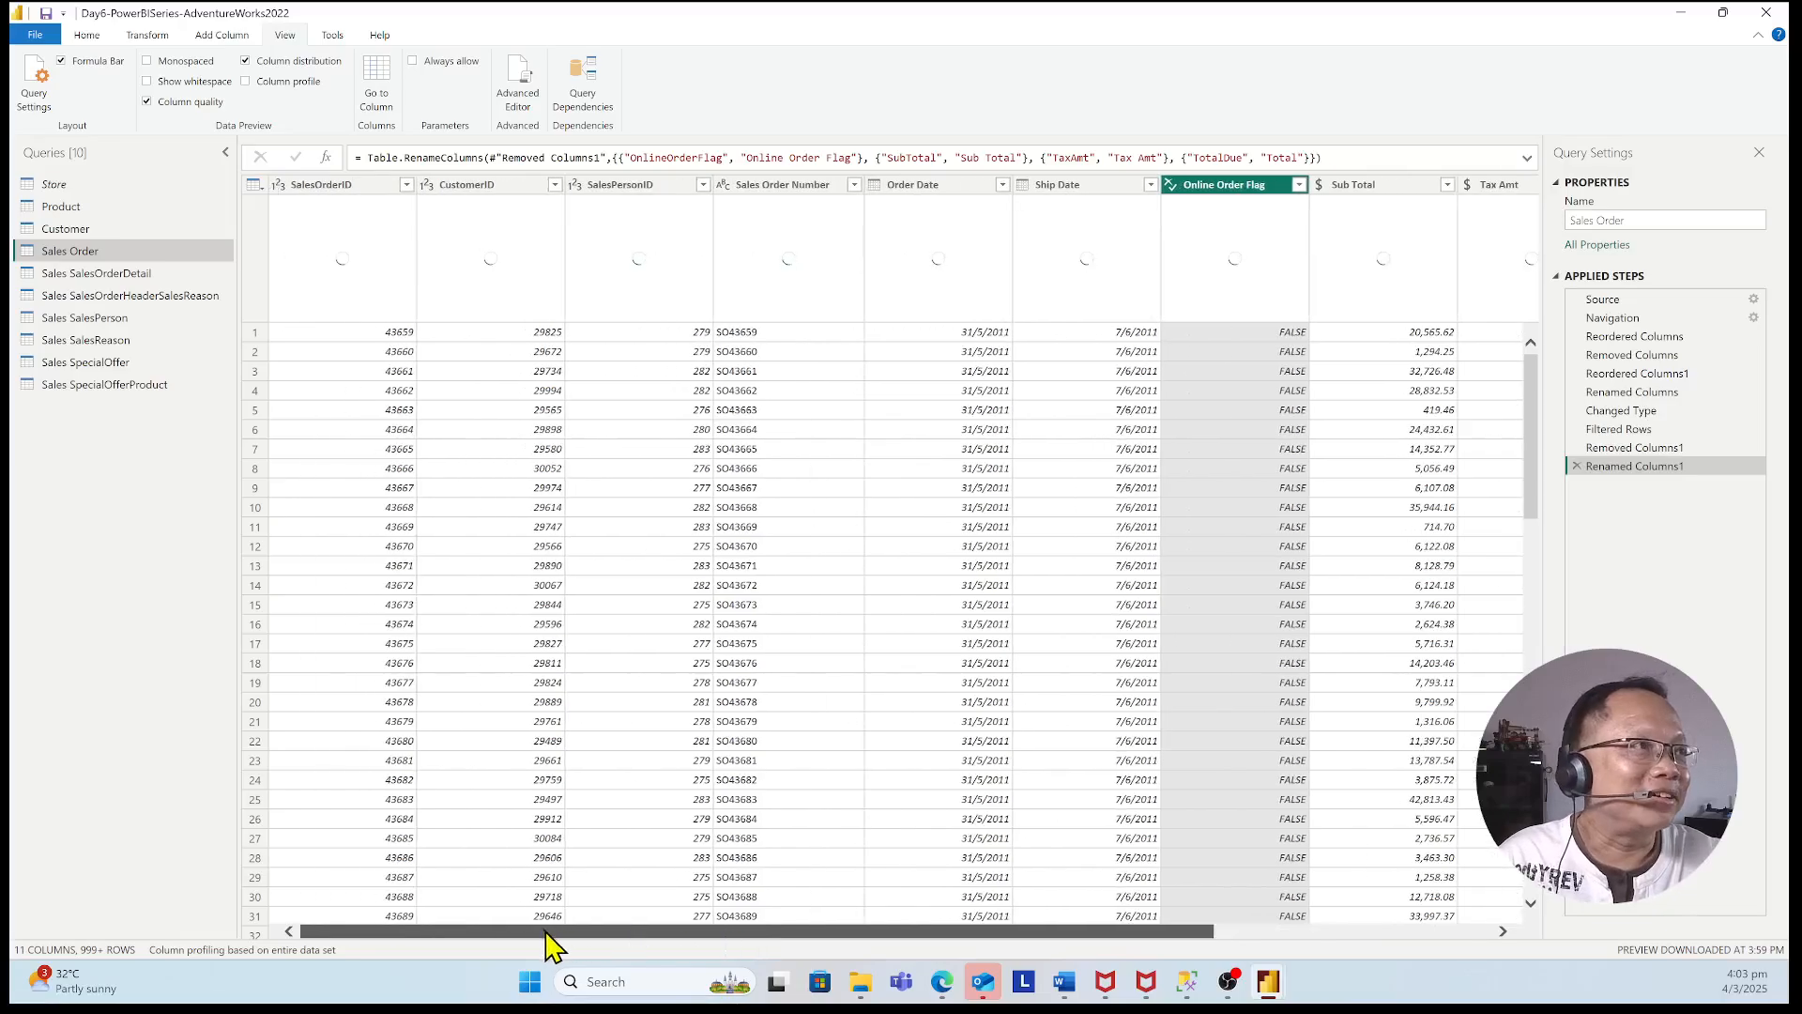
pyautogui.moveTo(546, 931); pyautogui.dragTo(612, 943)
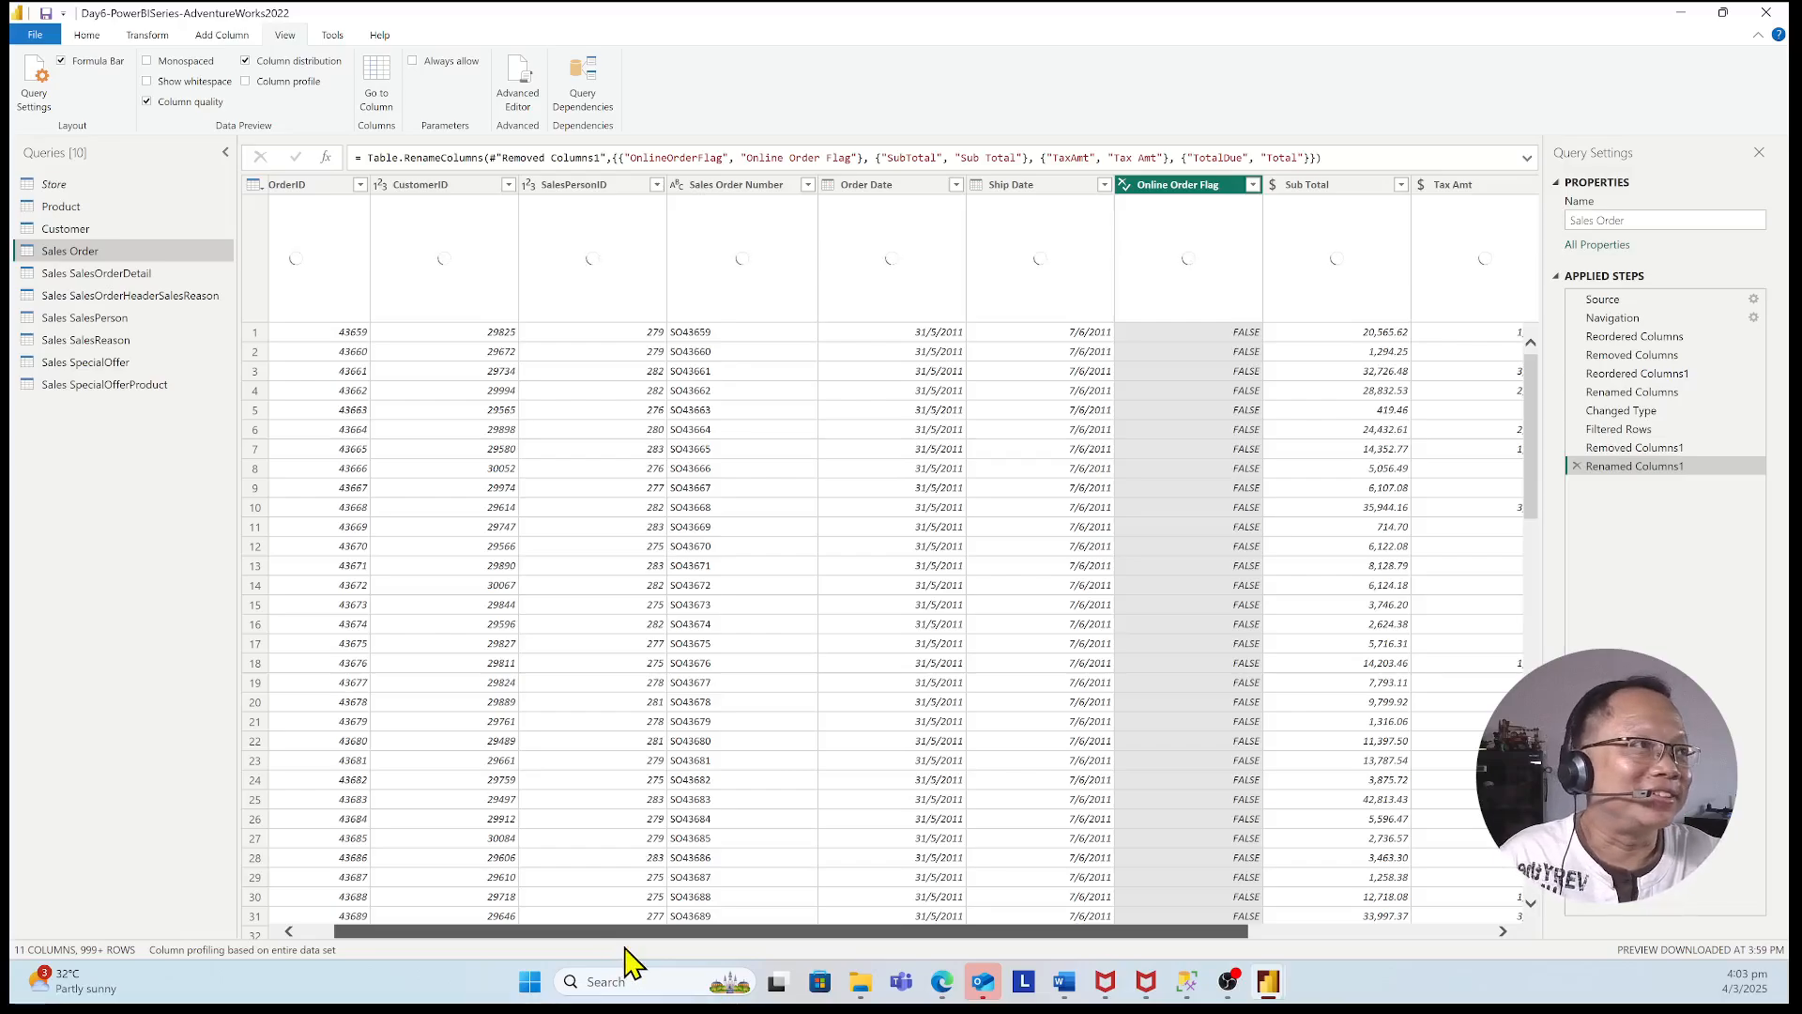
pyautogui.moveTo(627, 959); pyautogui.dragTo(504, 901)
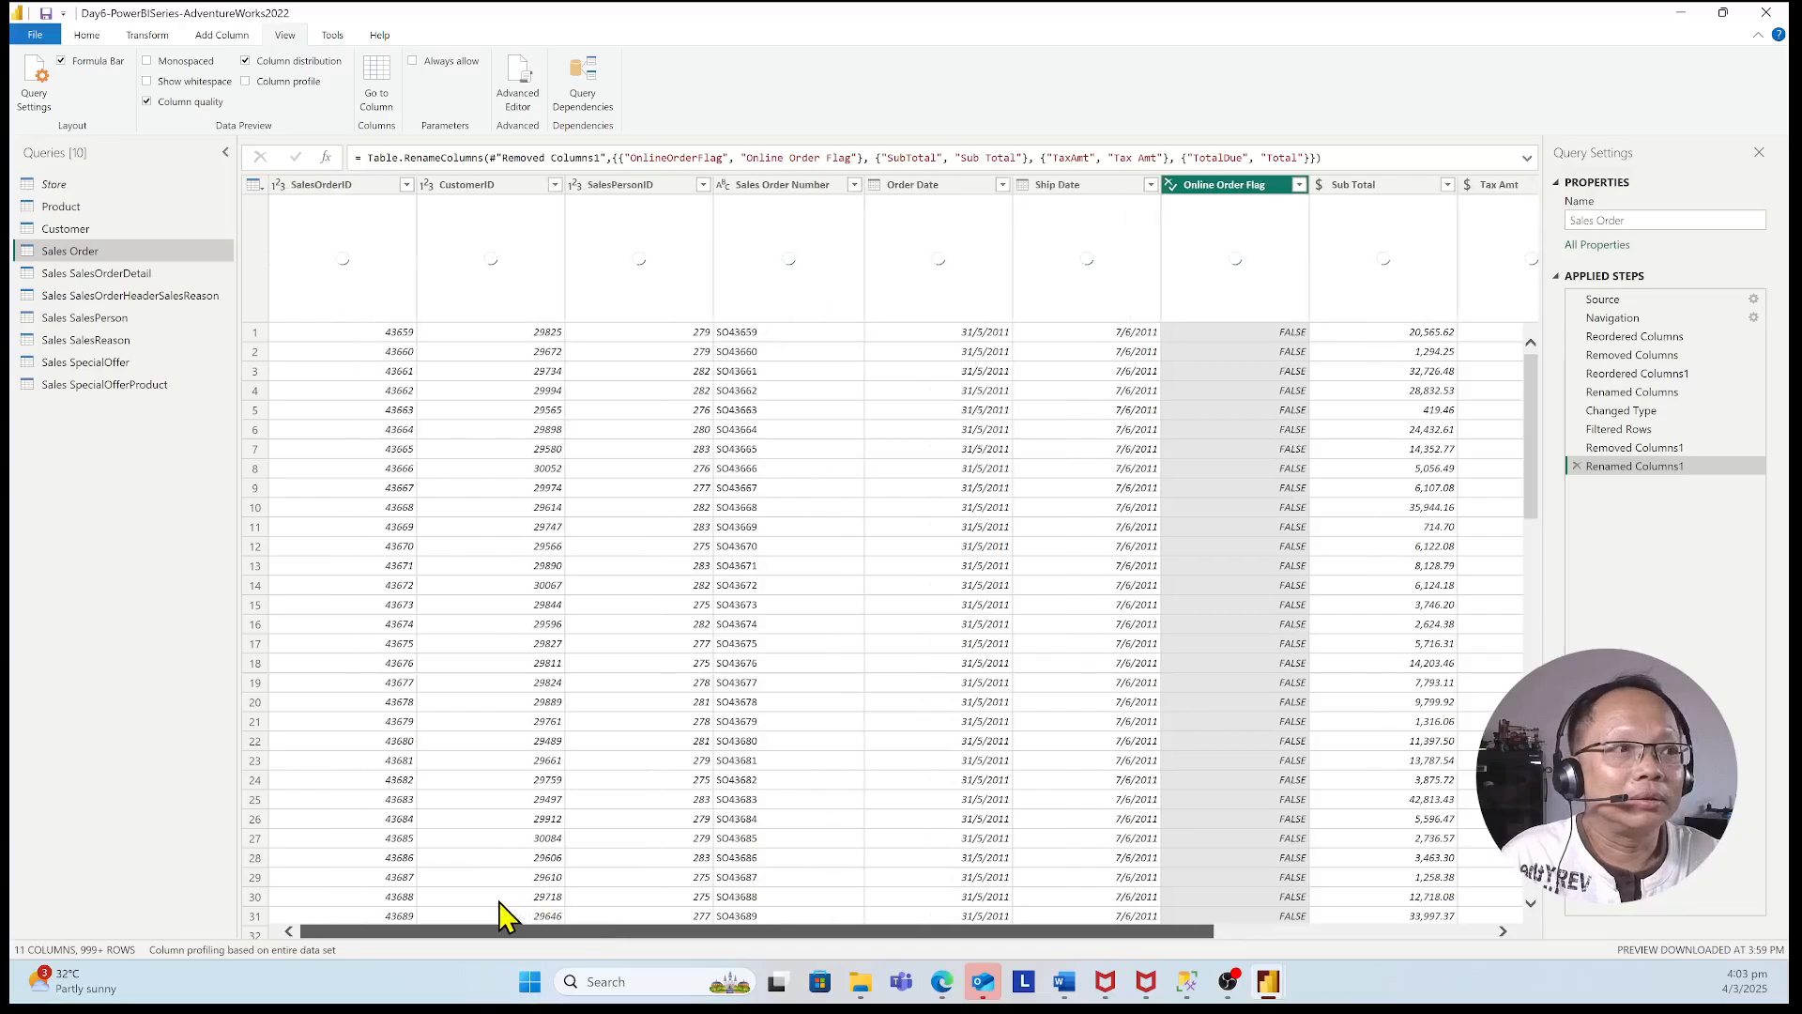
pyautogui.moveTo(498, 901); pyautogui.dragTo(497, 901)
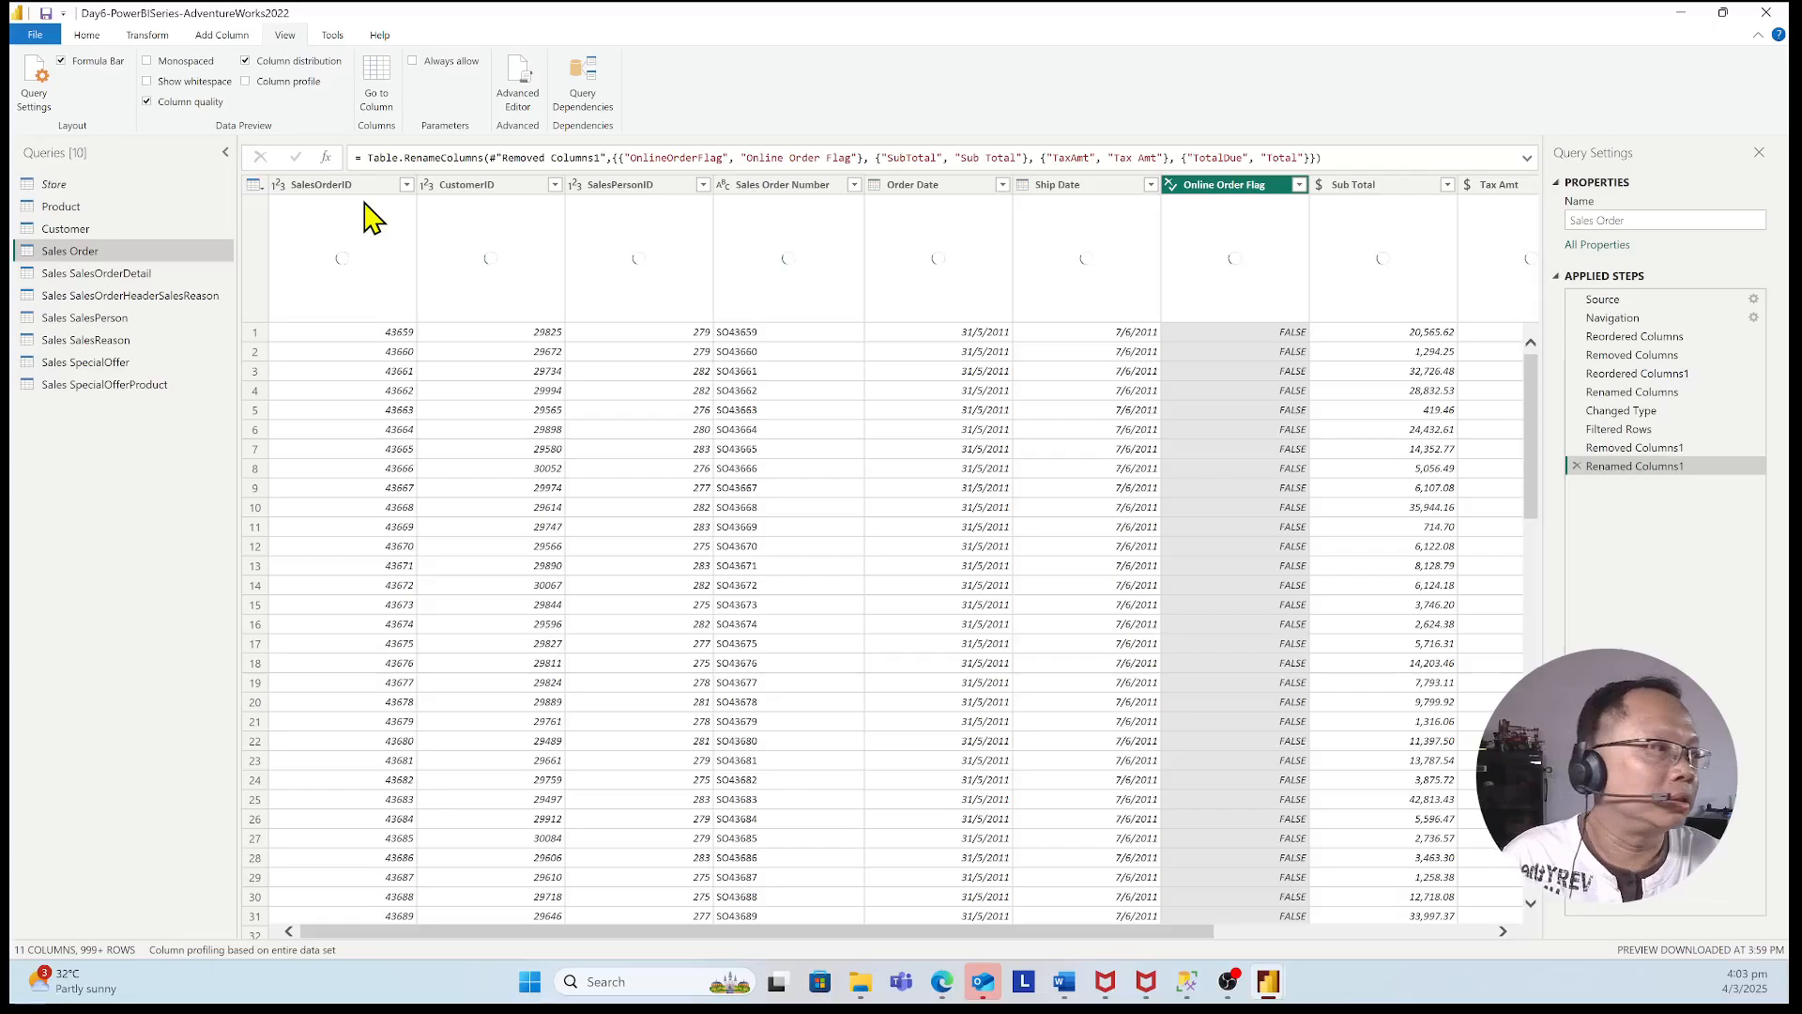
pyautogui.moveTo(373, 217)
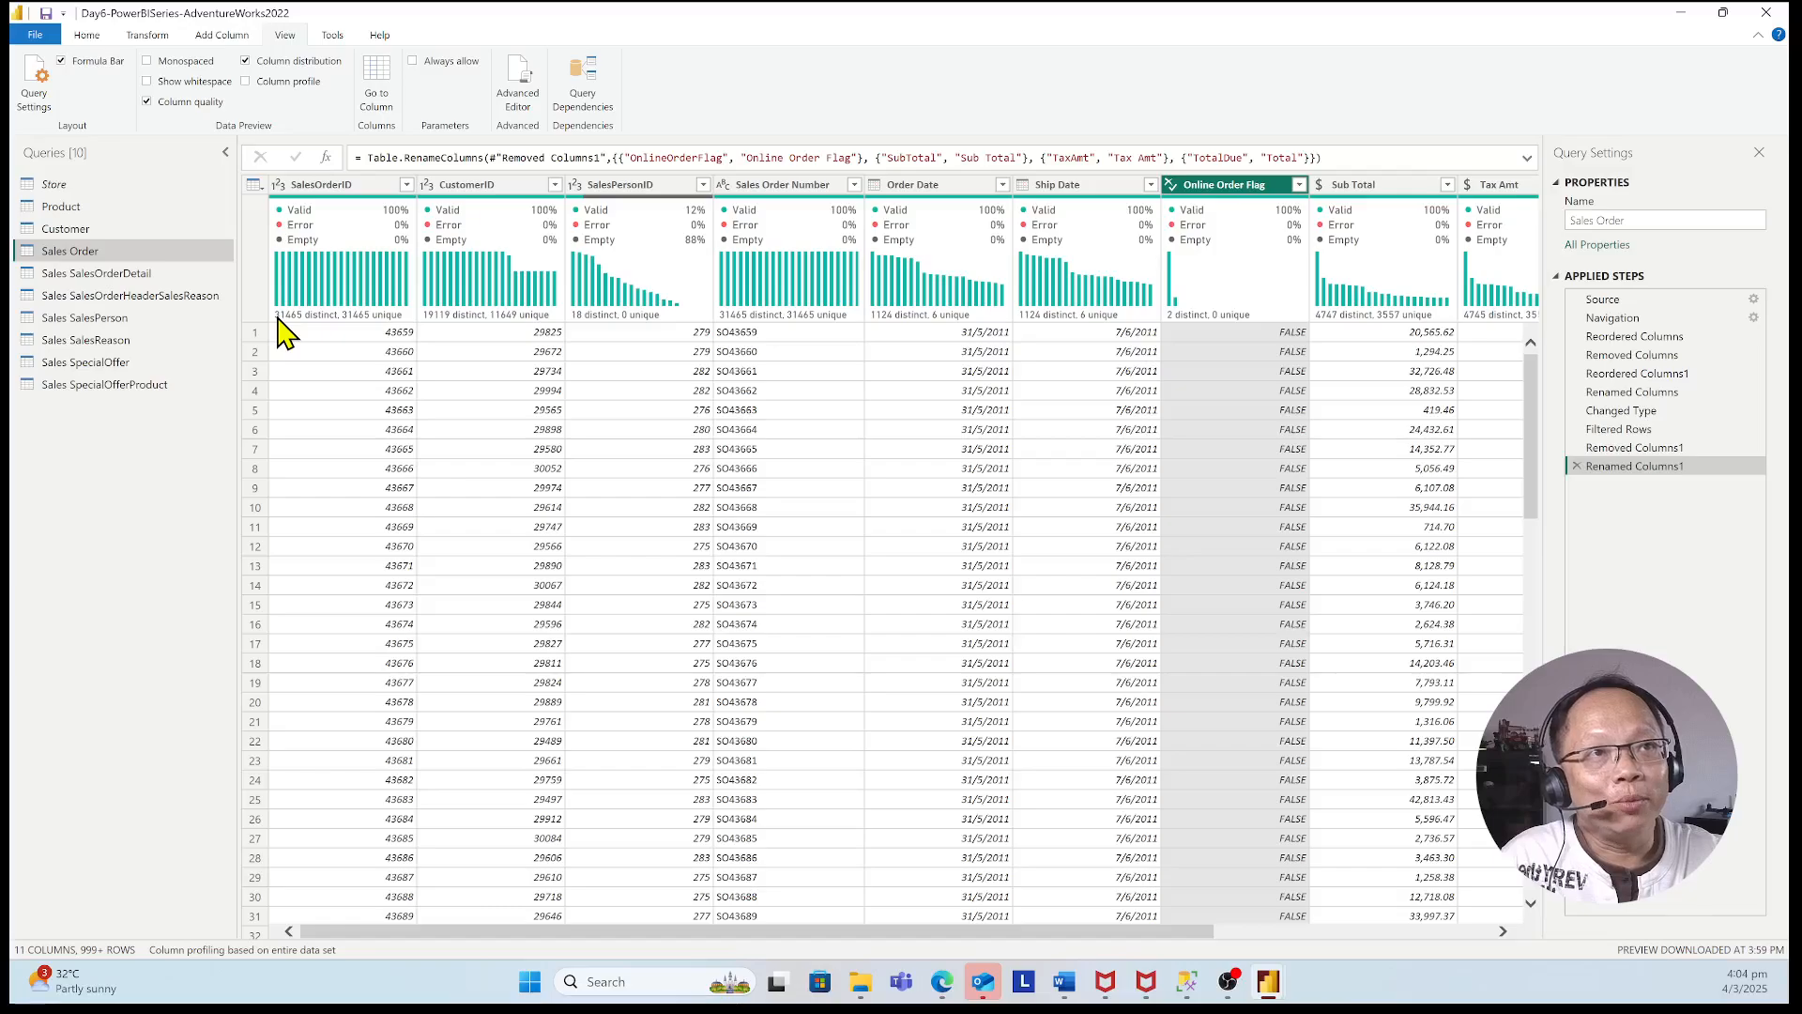
pyautogui.moveTo(281, 329)
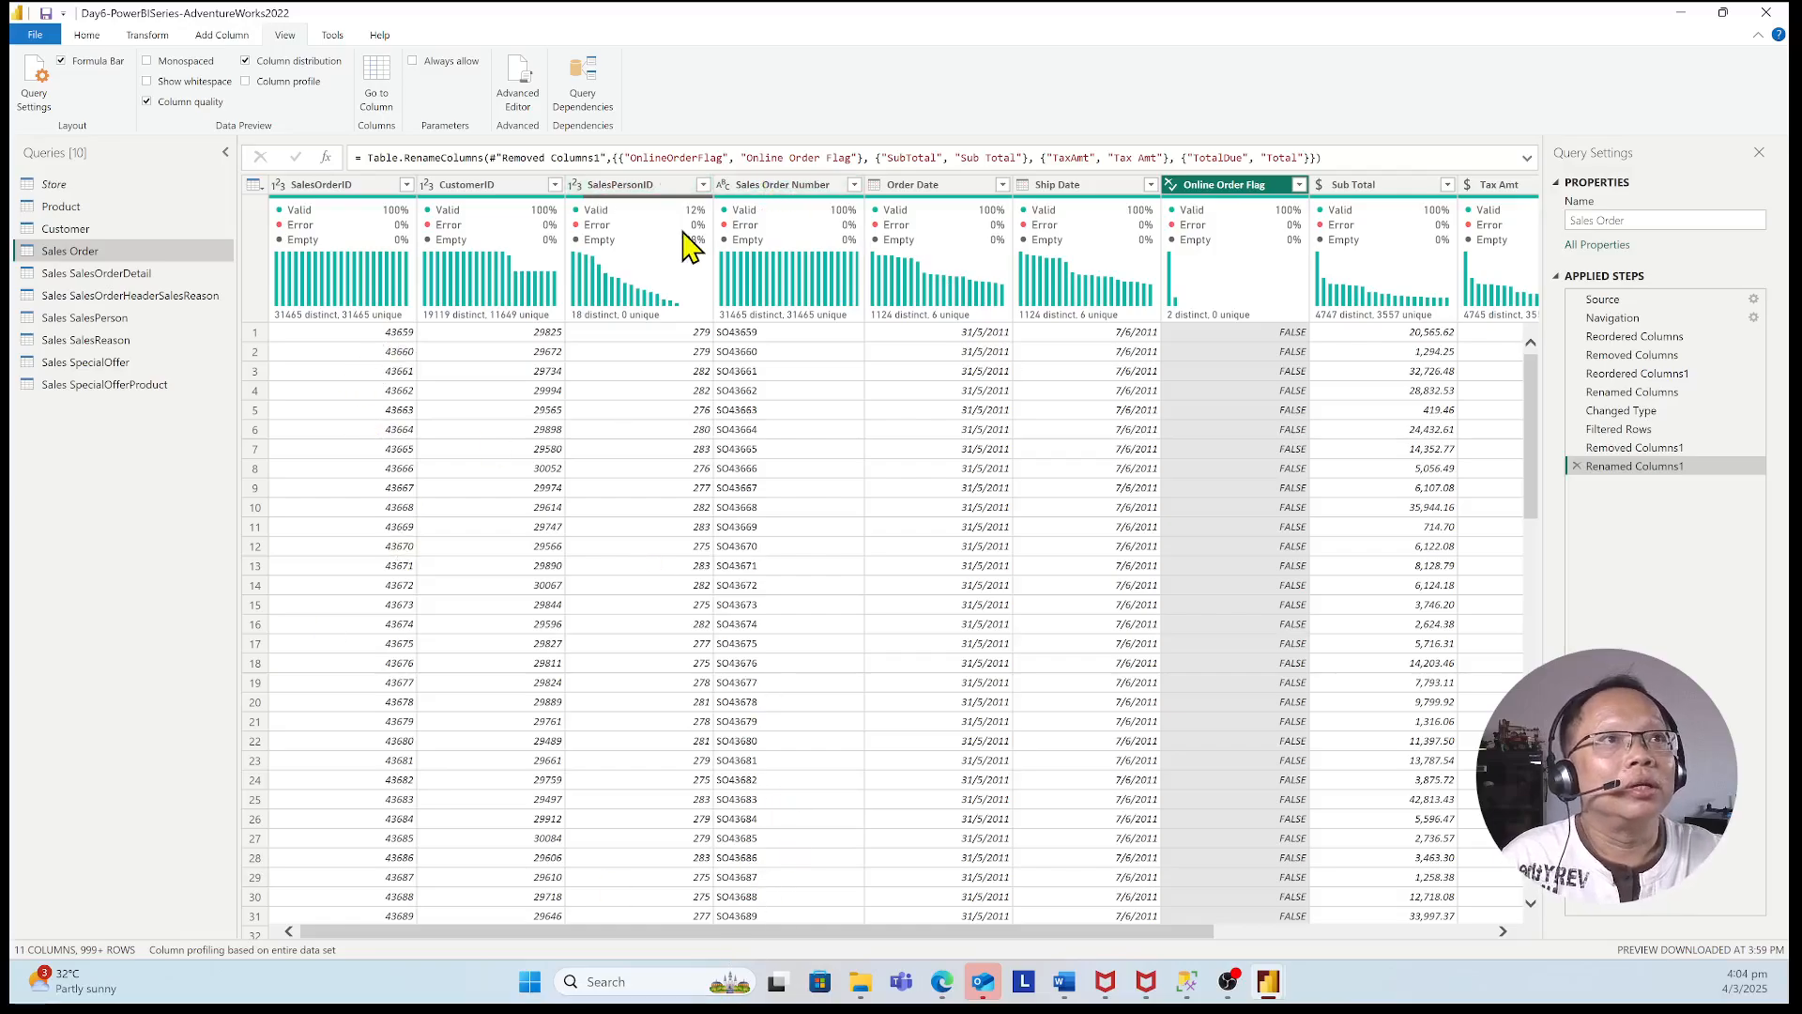
pyautogui.moveTo(446, 326)
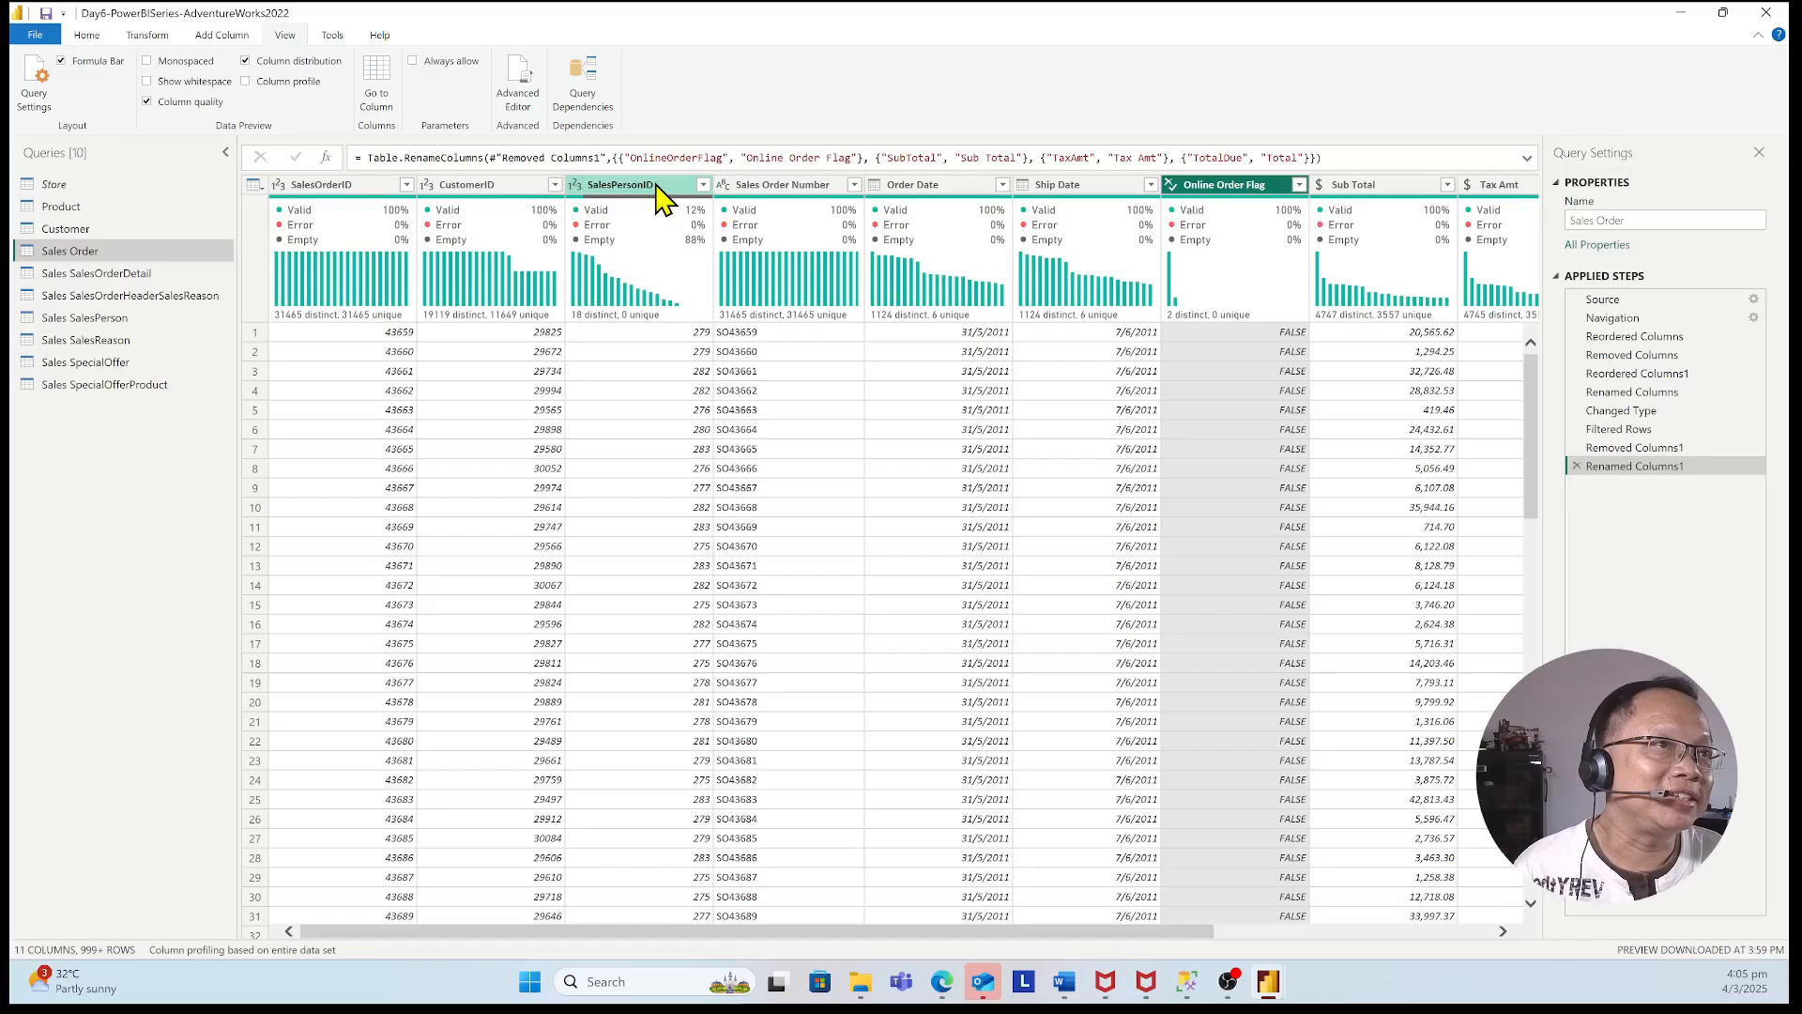
pyautogui.moveTo(582, 328)
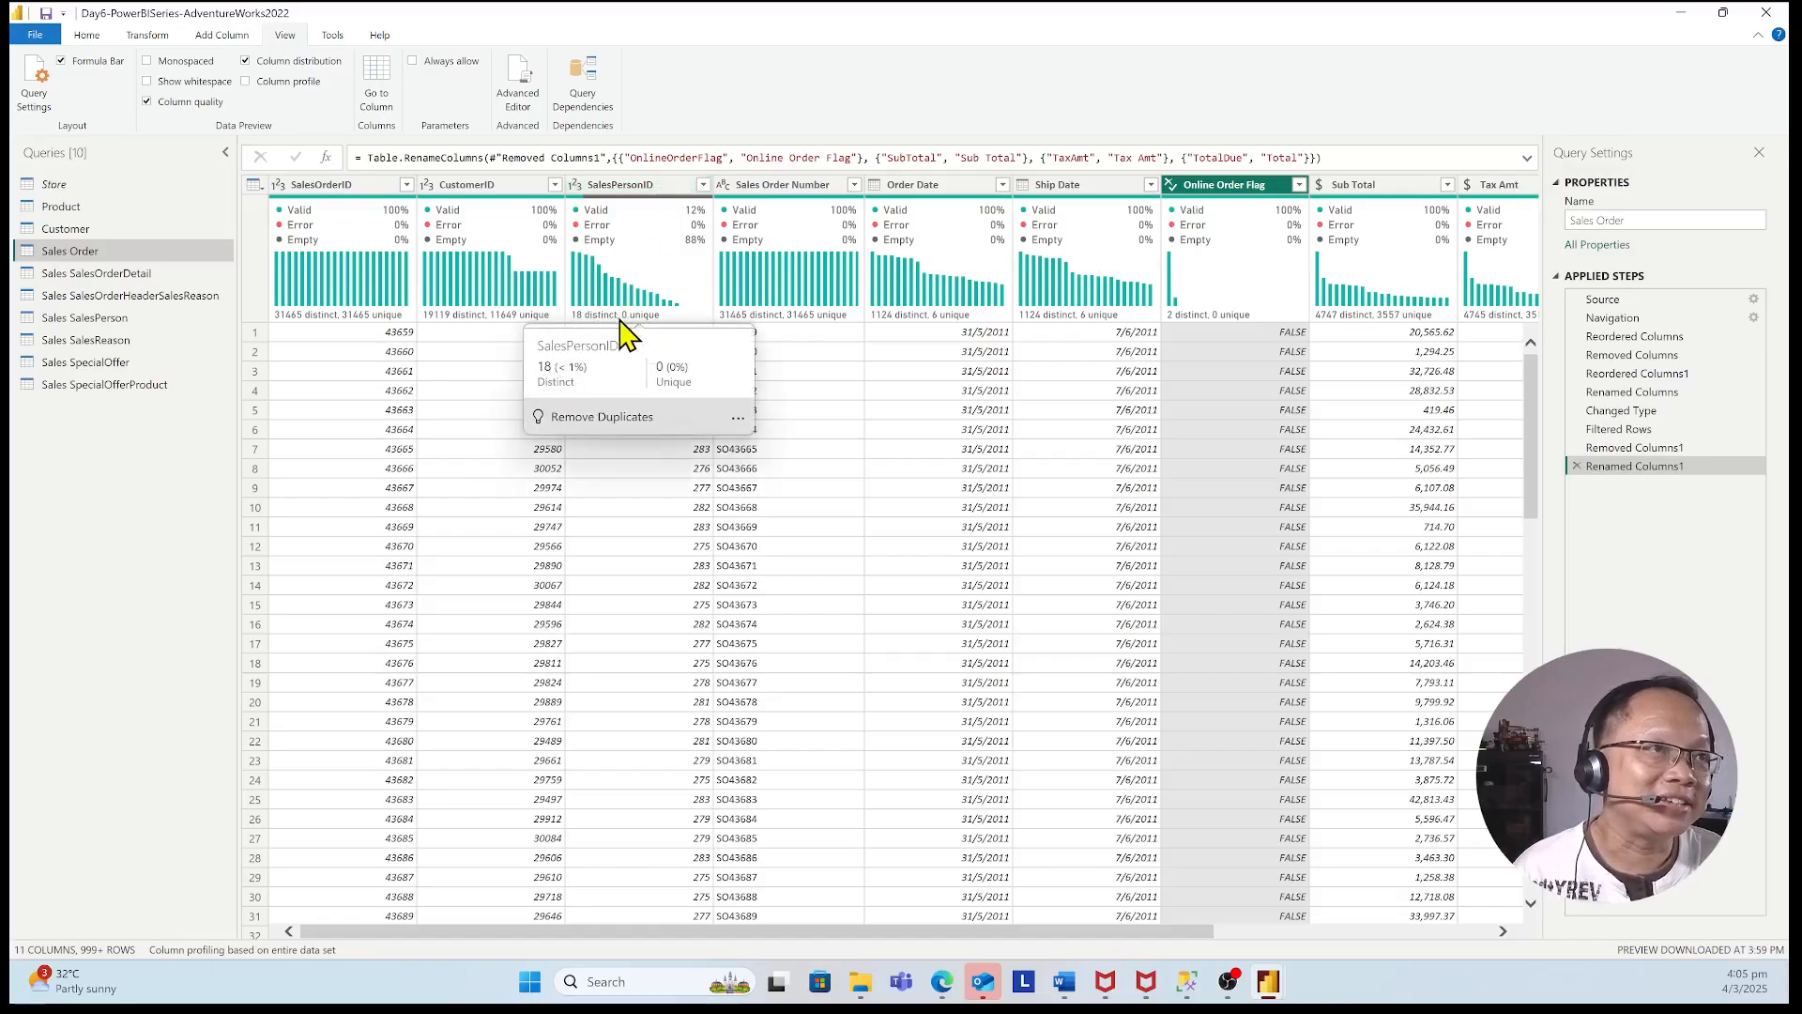
pyautogui.scroll(-2, 634, 666)
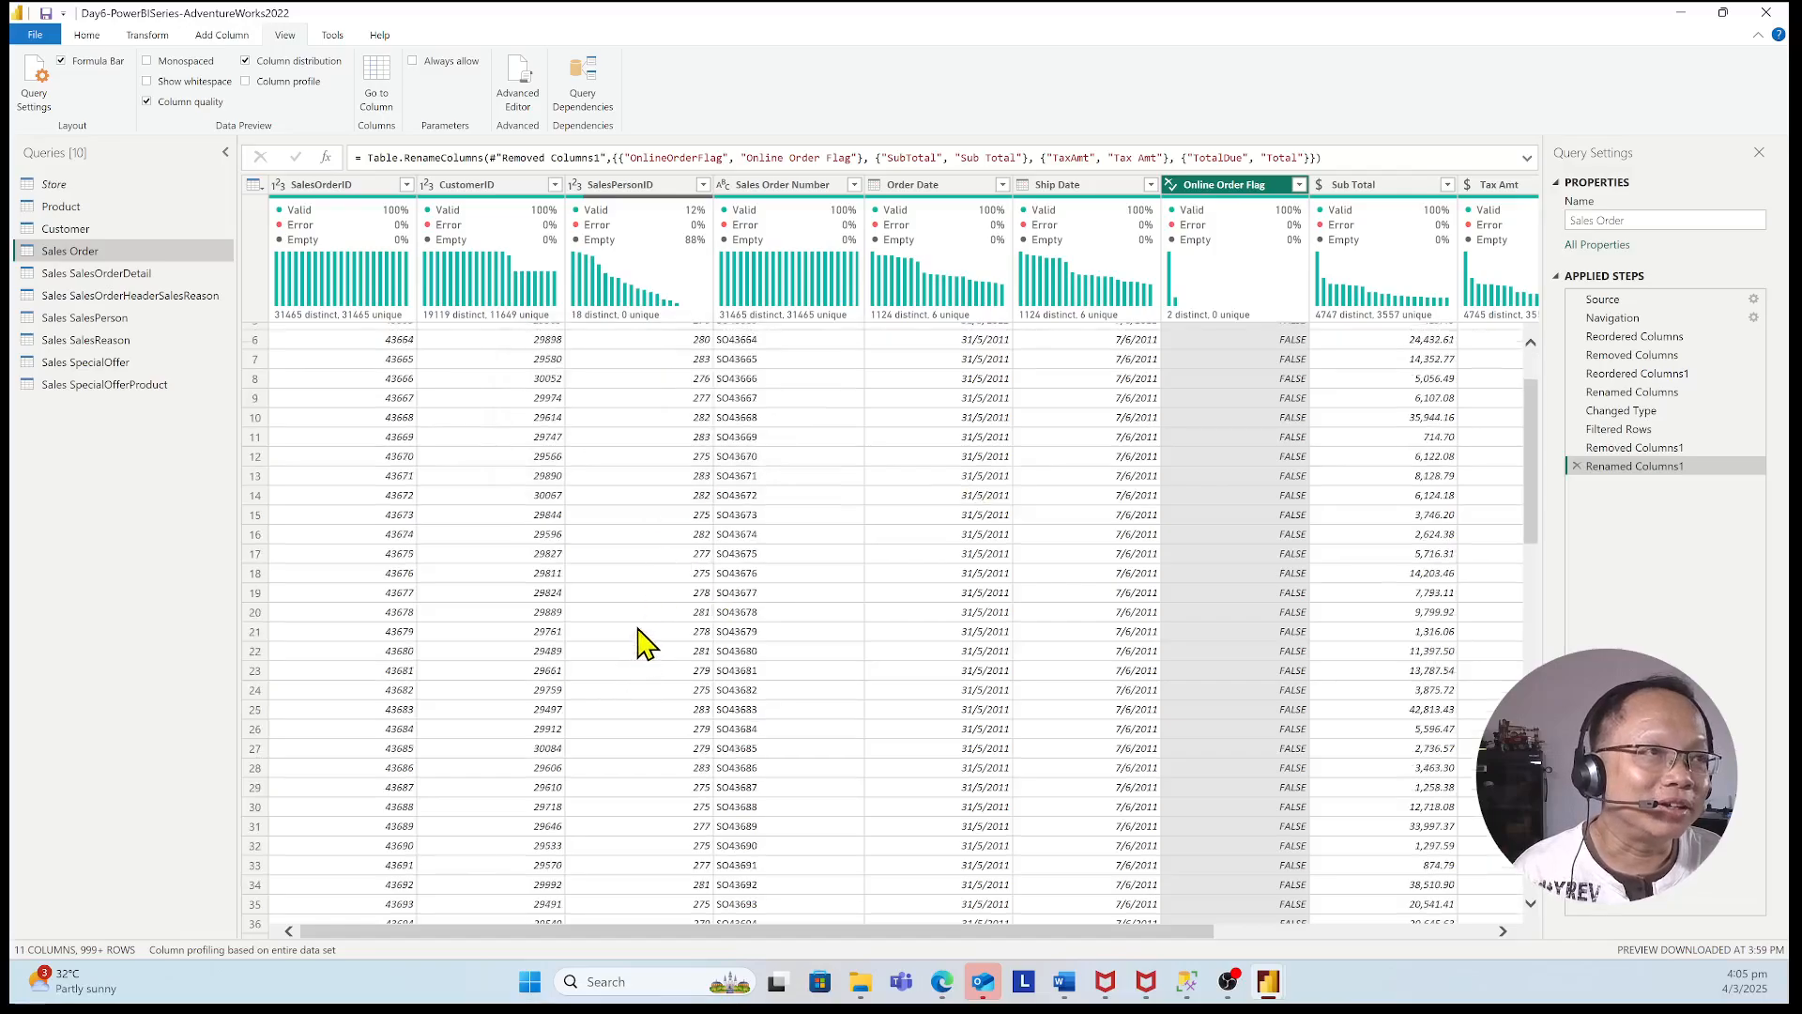
pyautogui.scroll(2, 644, 643)
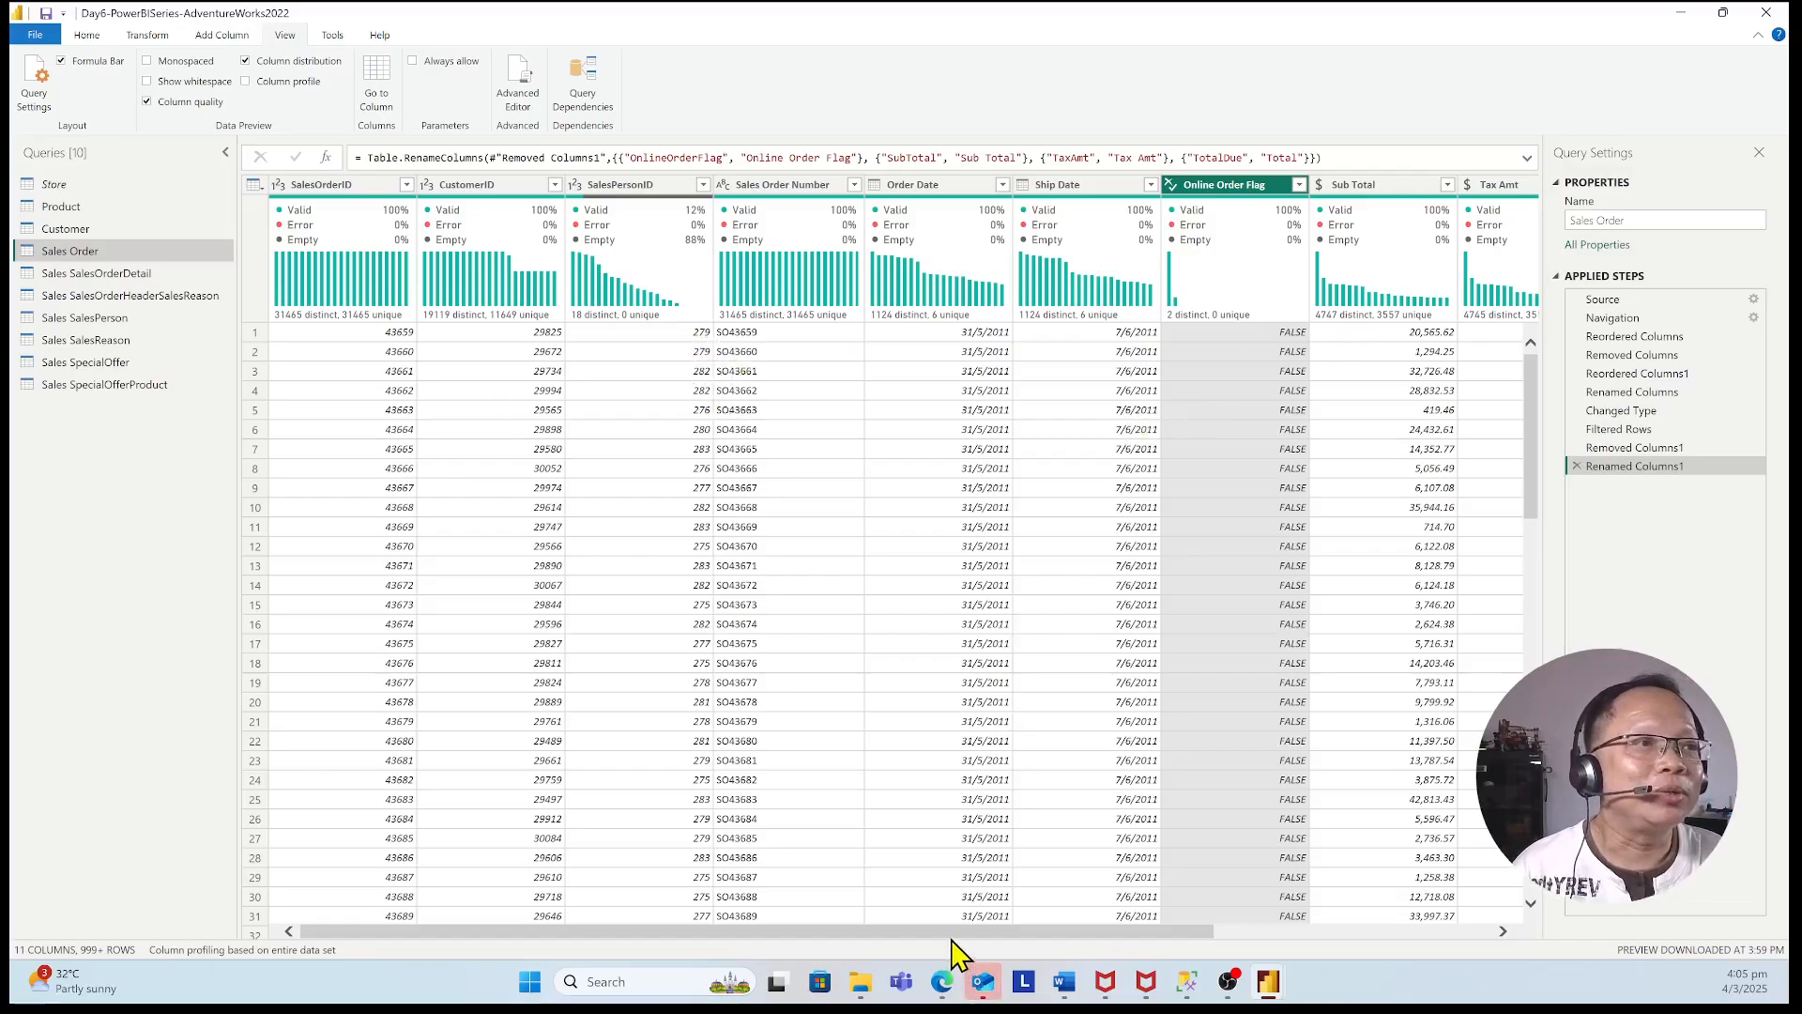
# - Apply a filter on Online Order Flag with both FALSE and TRUE selected
pyautogui.moveTo(955, 934); pyautogui.dragTo(1021, 943)
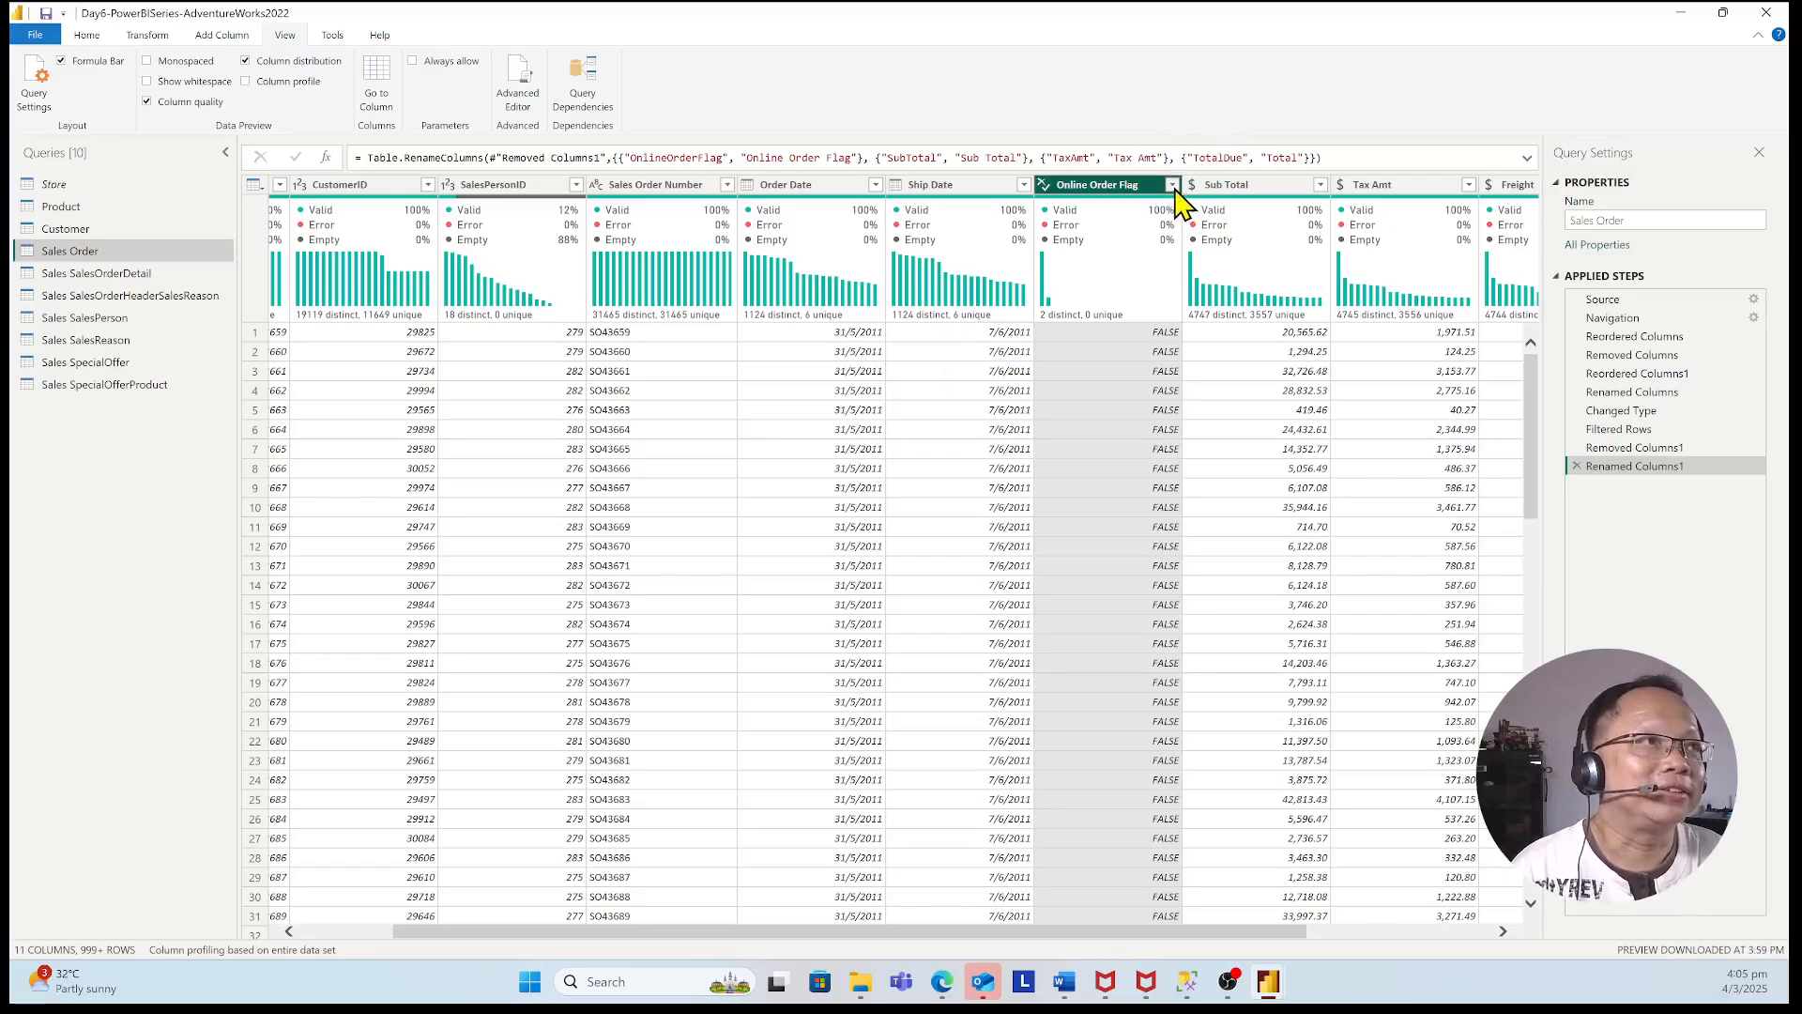
pyautogui.click(1172, 186)
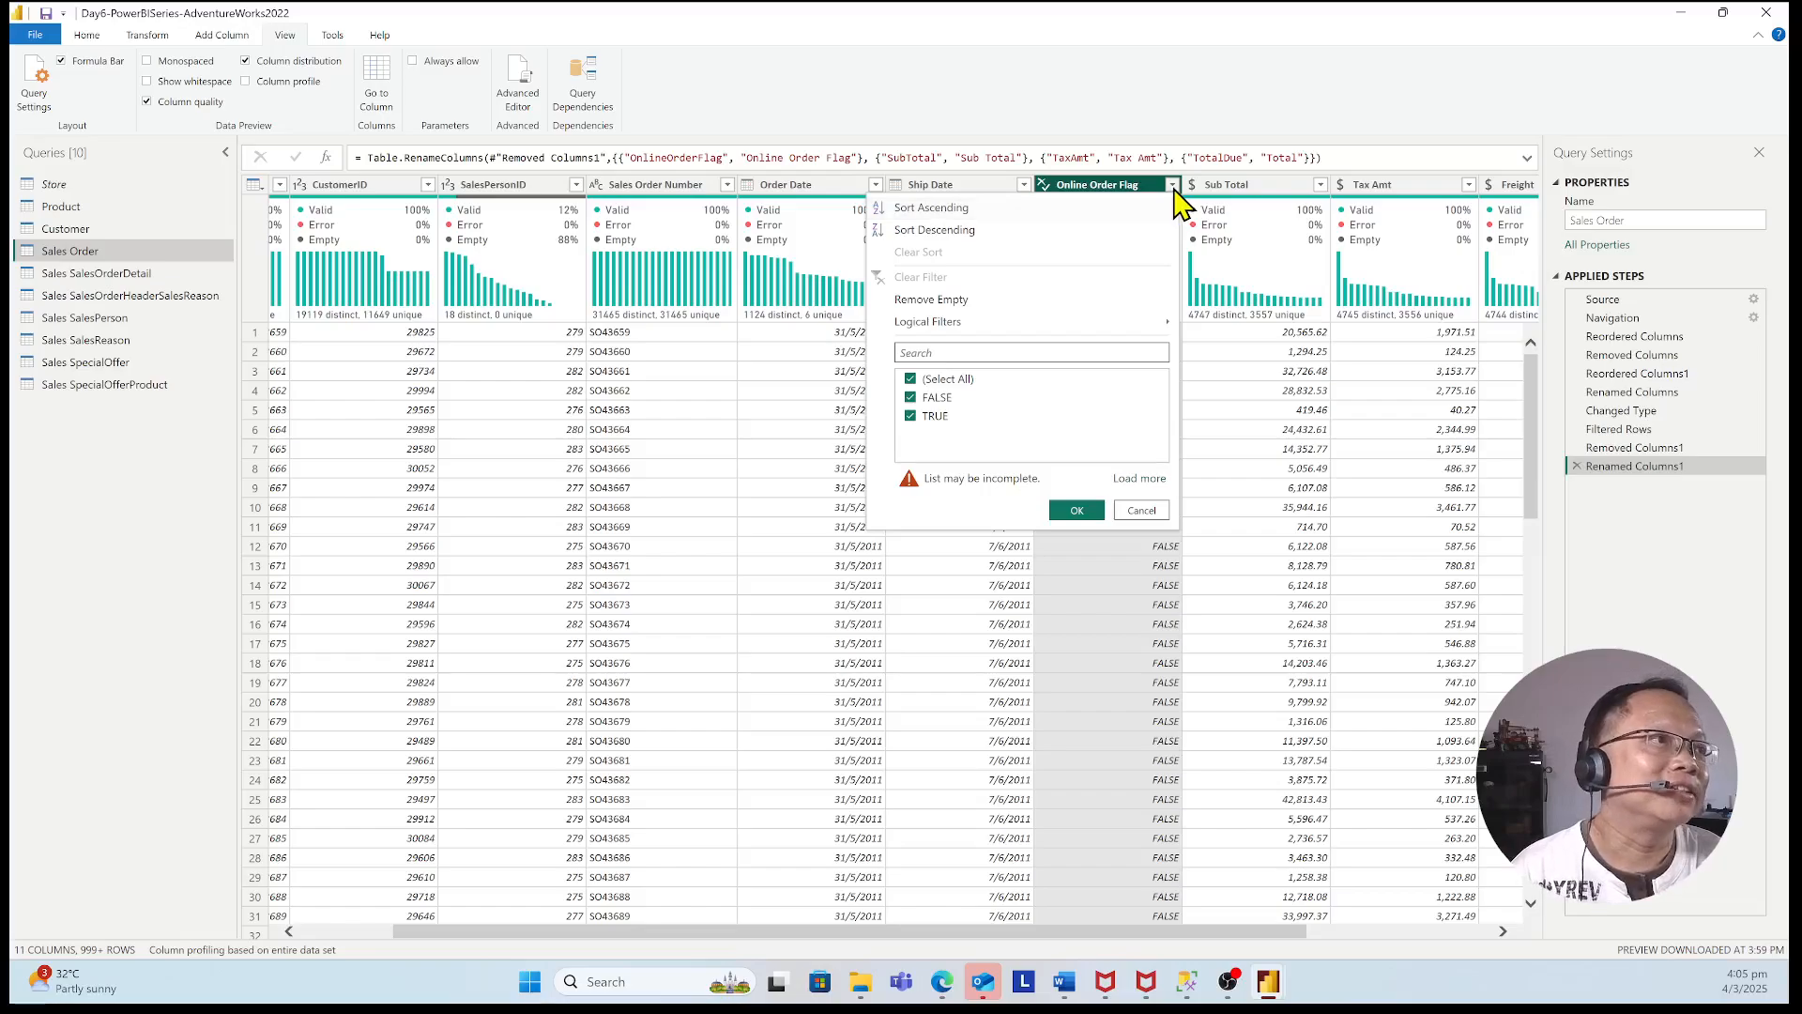
pyautogui.click(1172, 186)
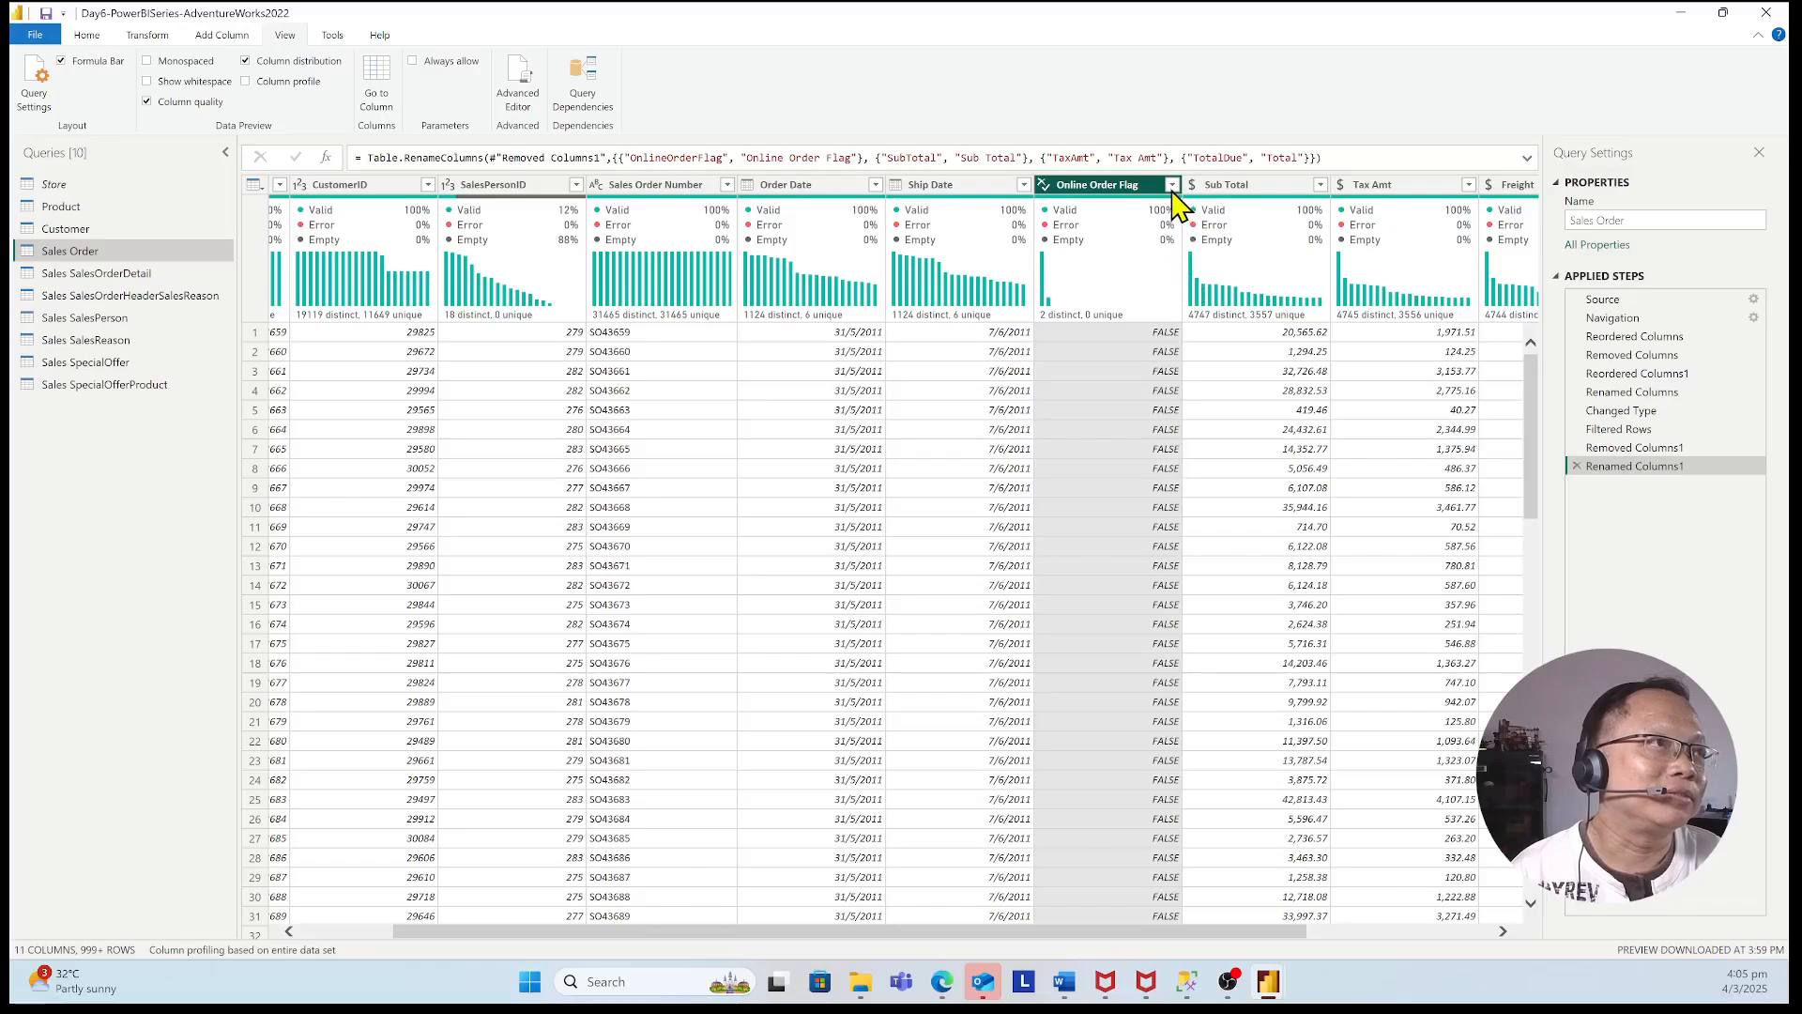
pyautogui.click(1172, 186)
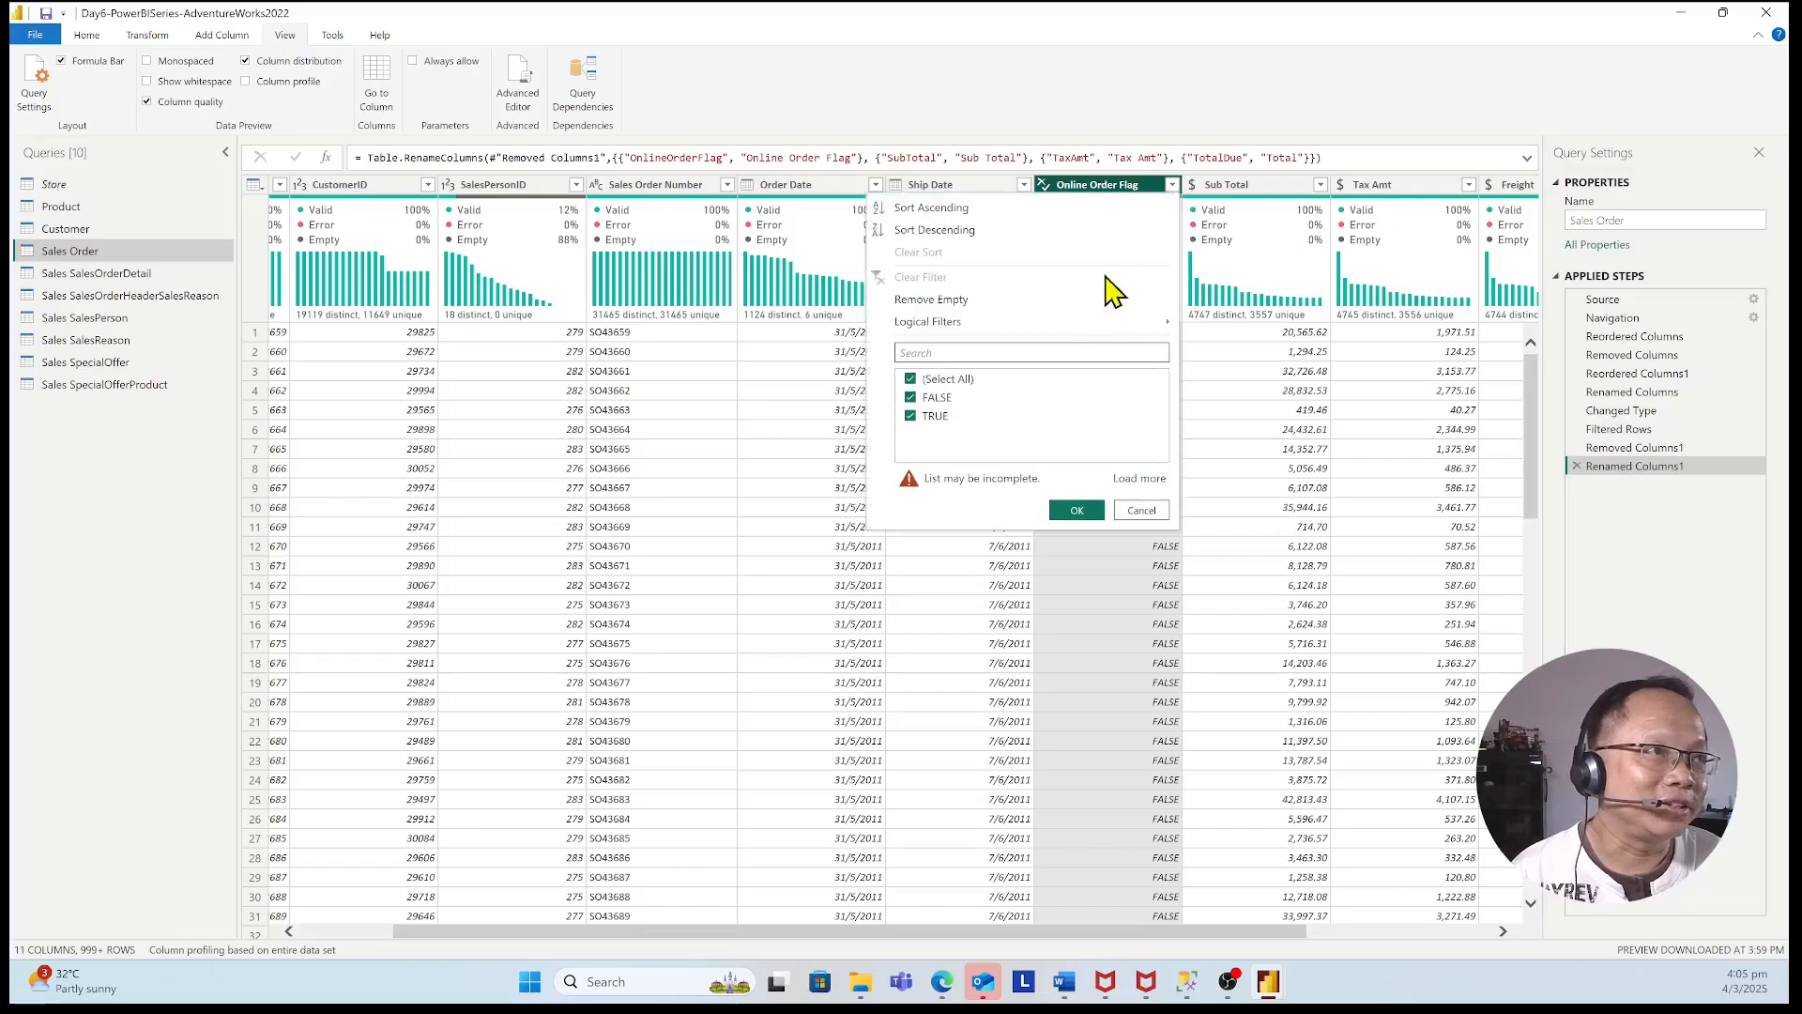
pyautogui.click(933, 419)
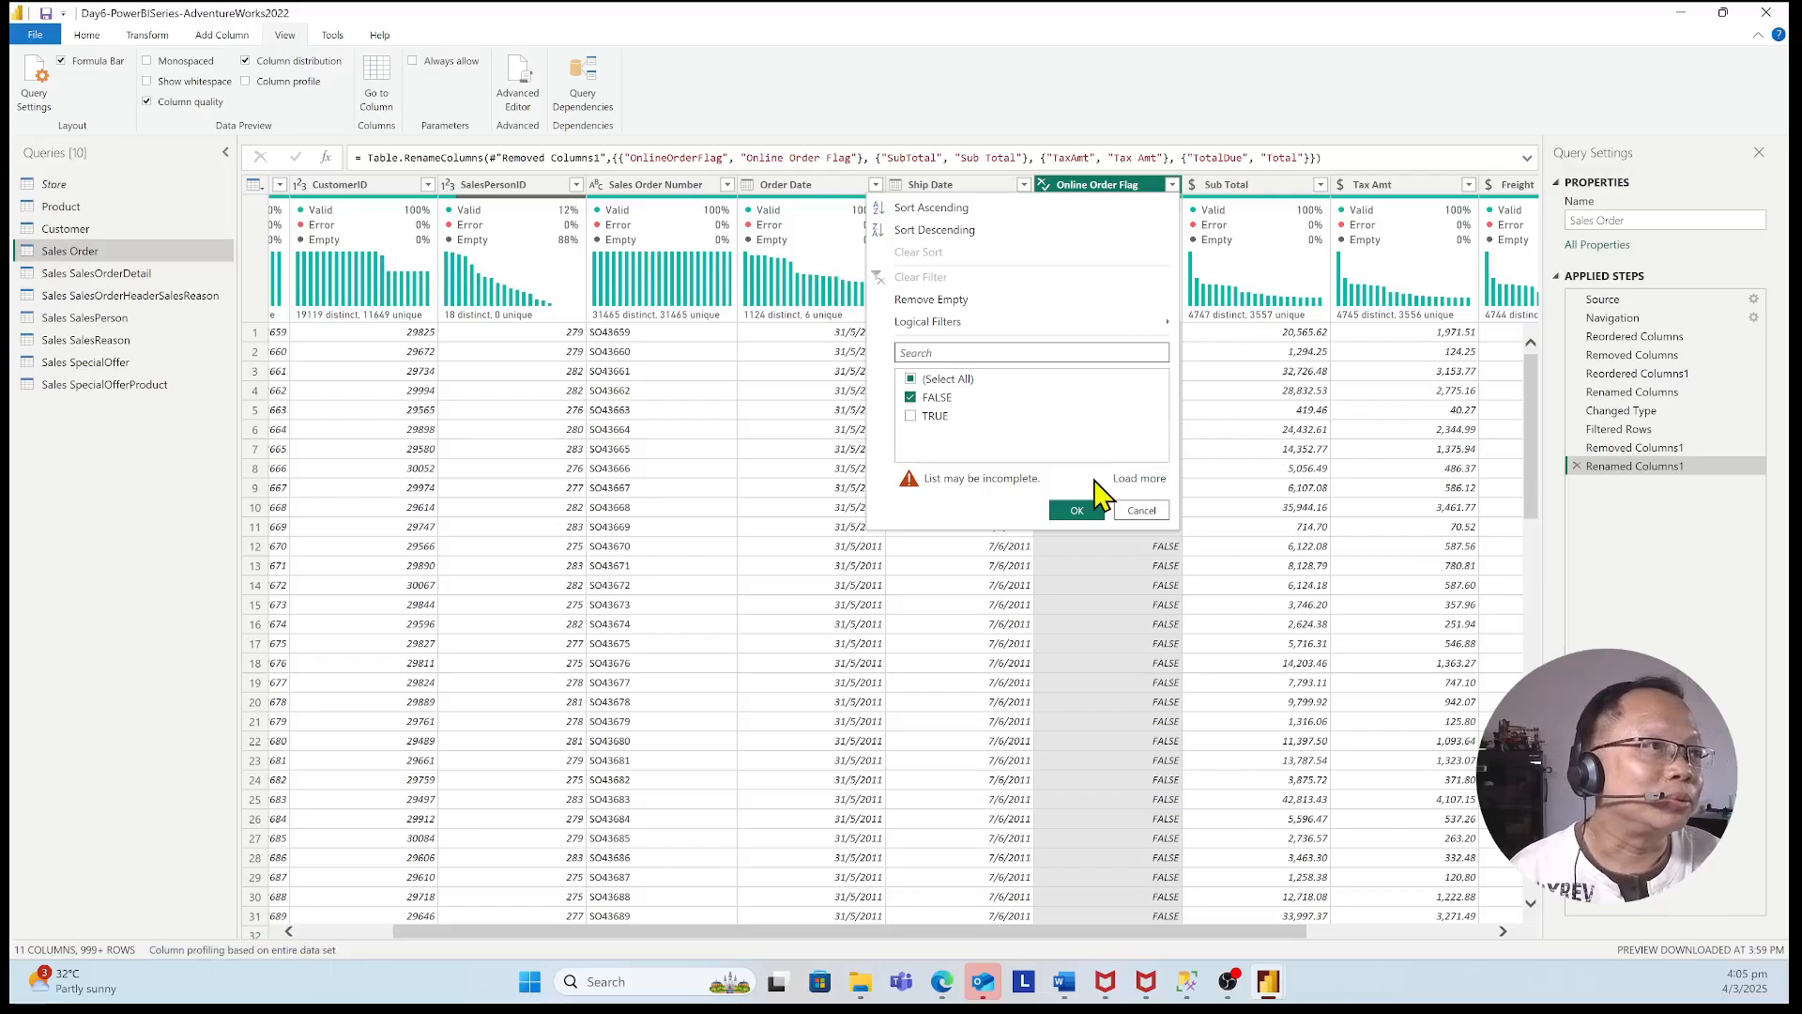
pyautogui.click(944, 421)
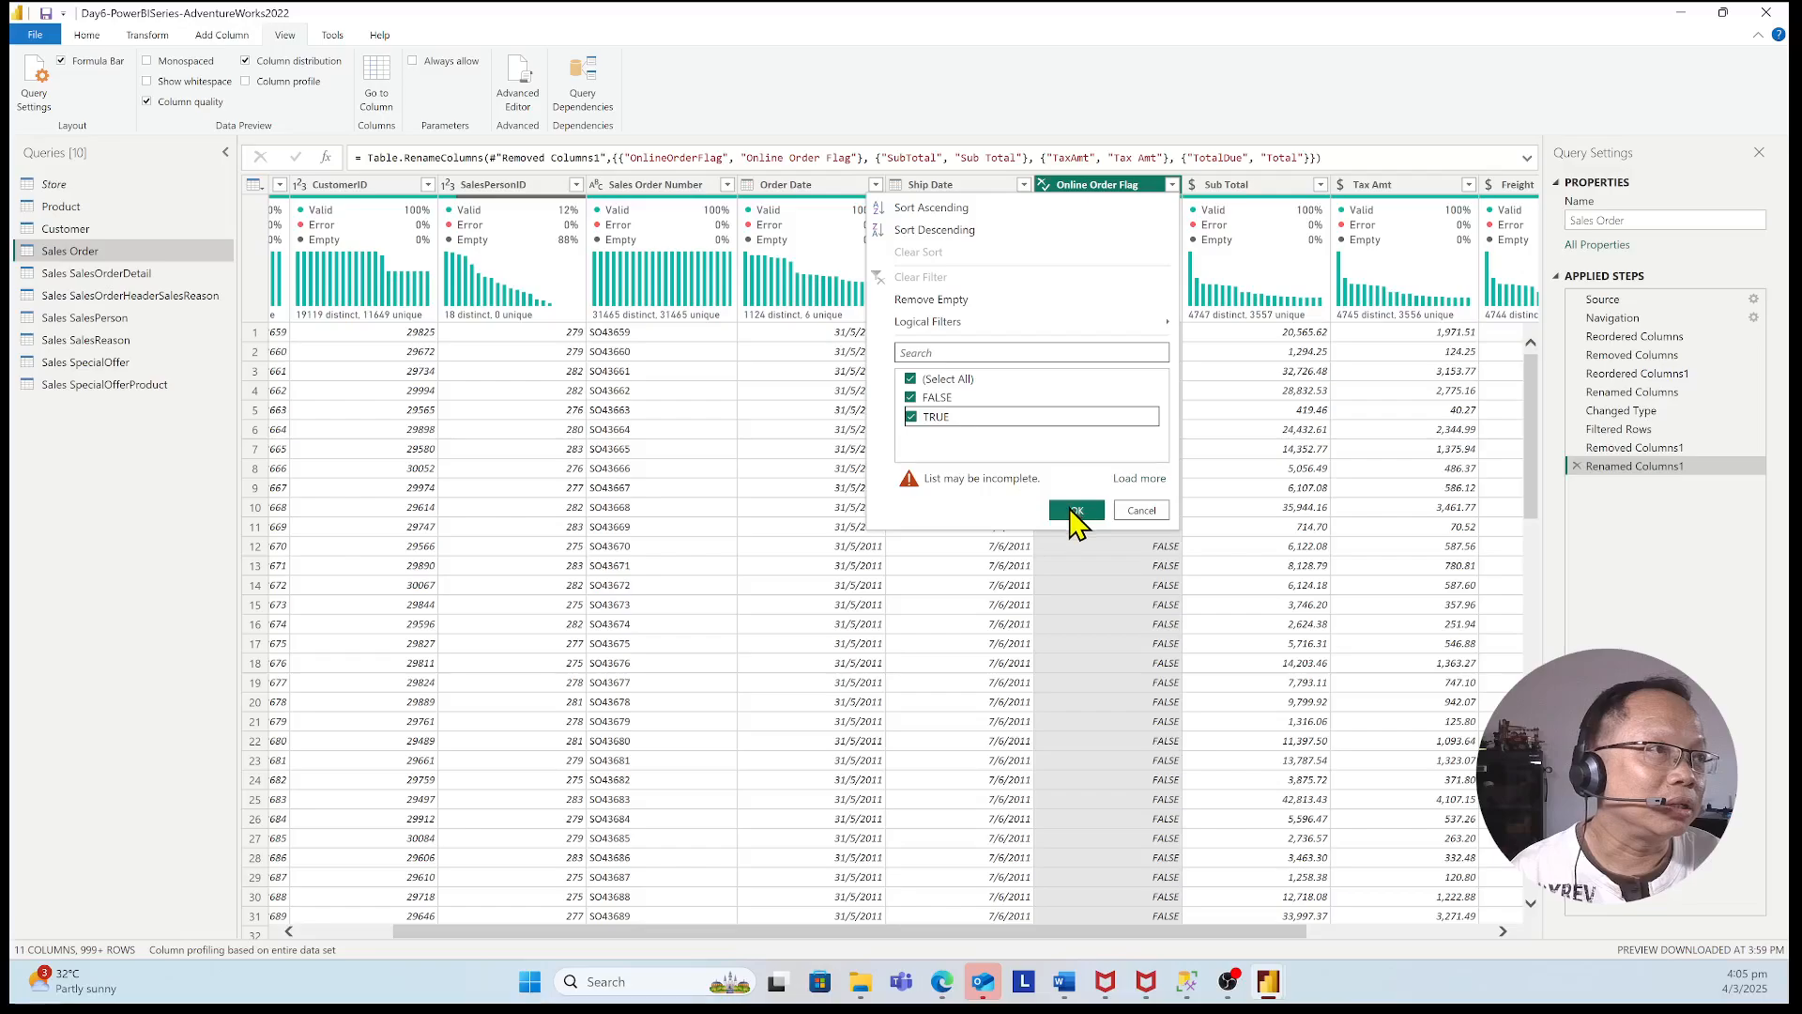
pyautogui.click(1077, 512)
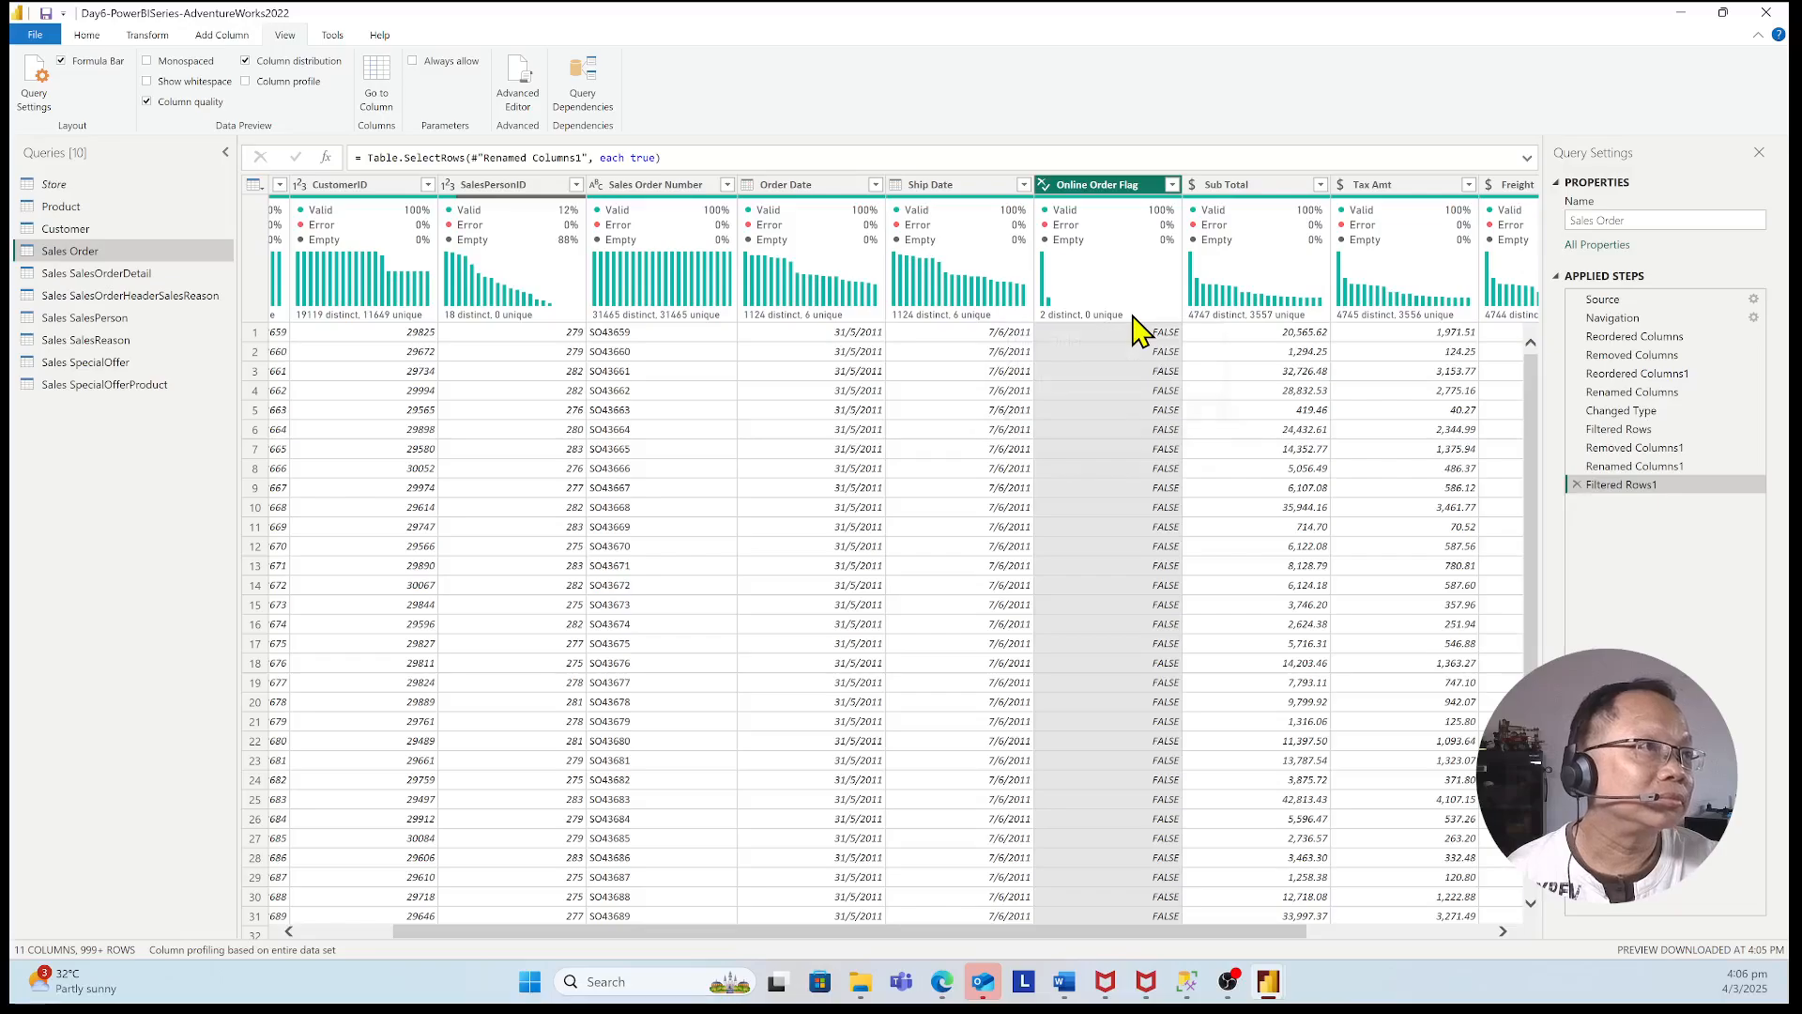
pyautogui.moveTo(1134, 317)
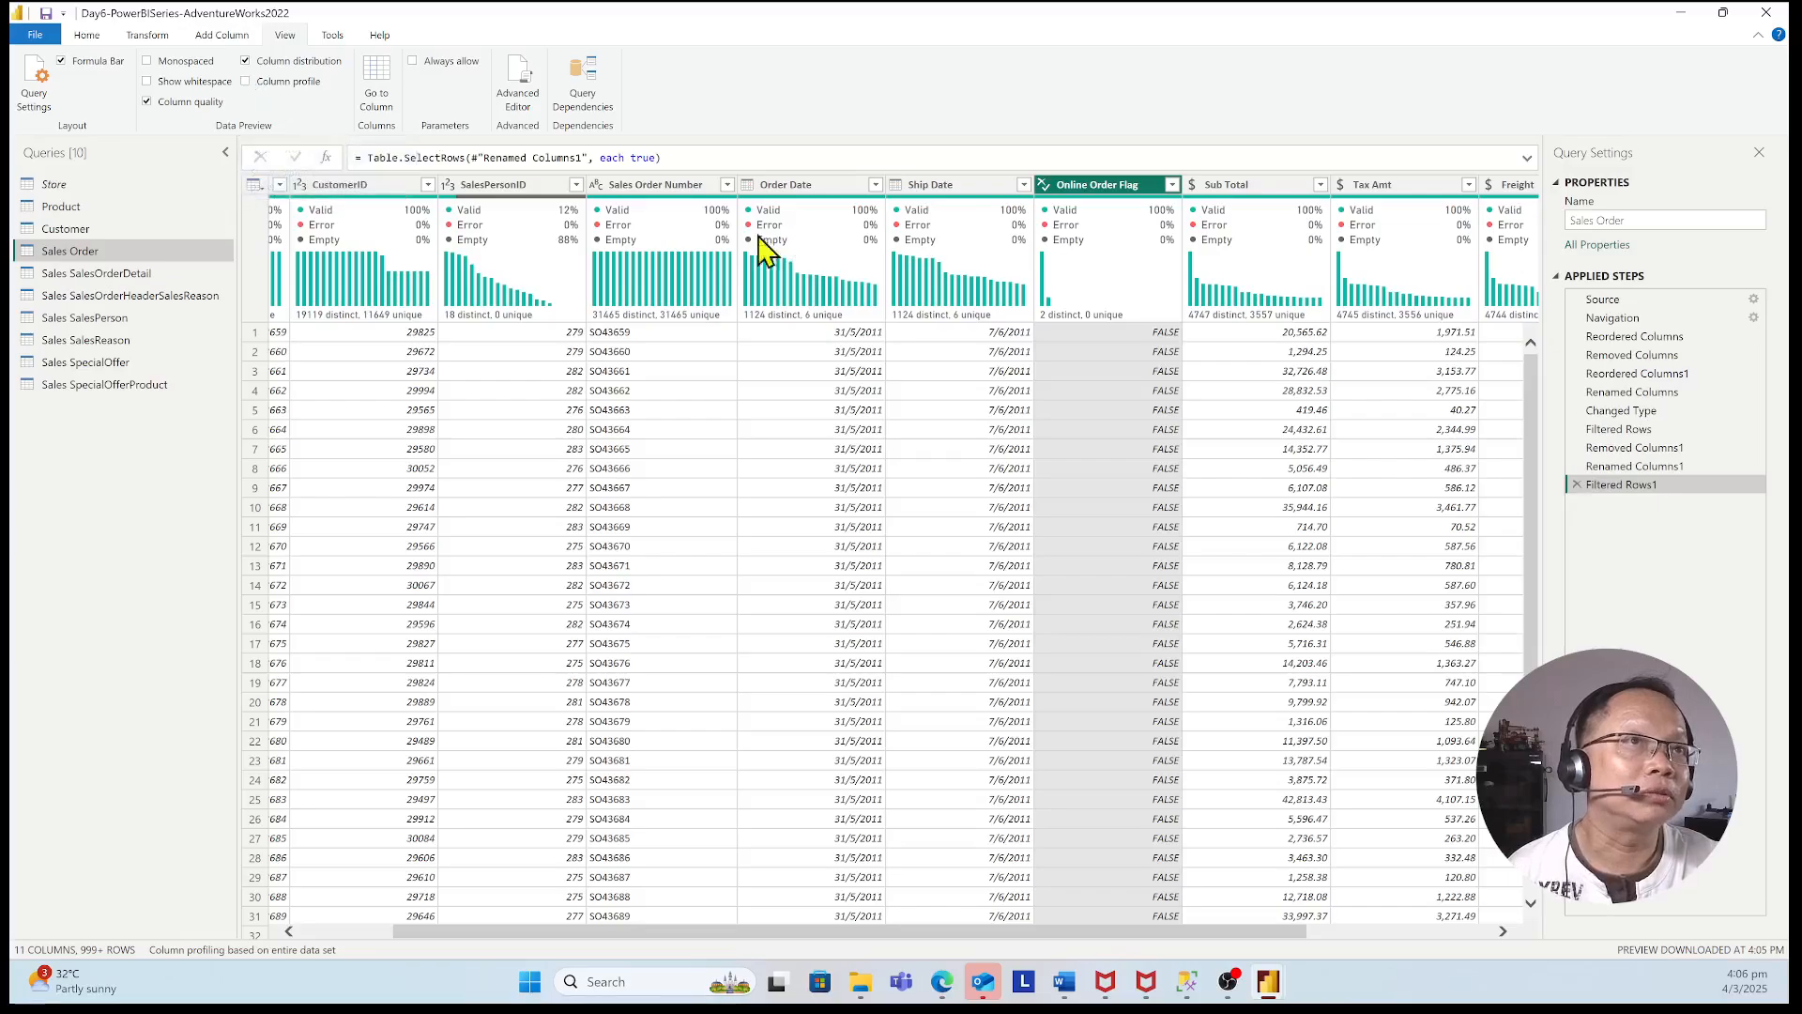
# - Enable the column profile display and inspect the null SalesPersonID value in row 48 alongside its Online Order Flag
pyautogui.click(245, 81)
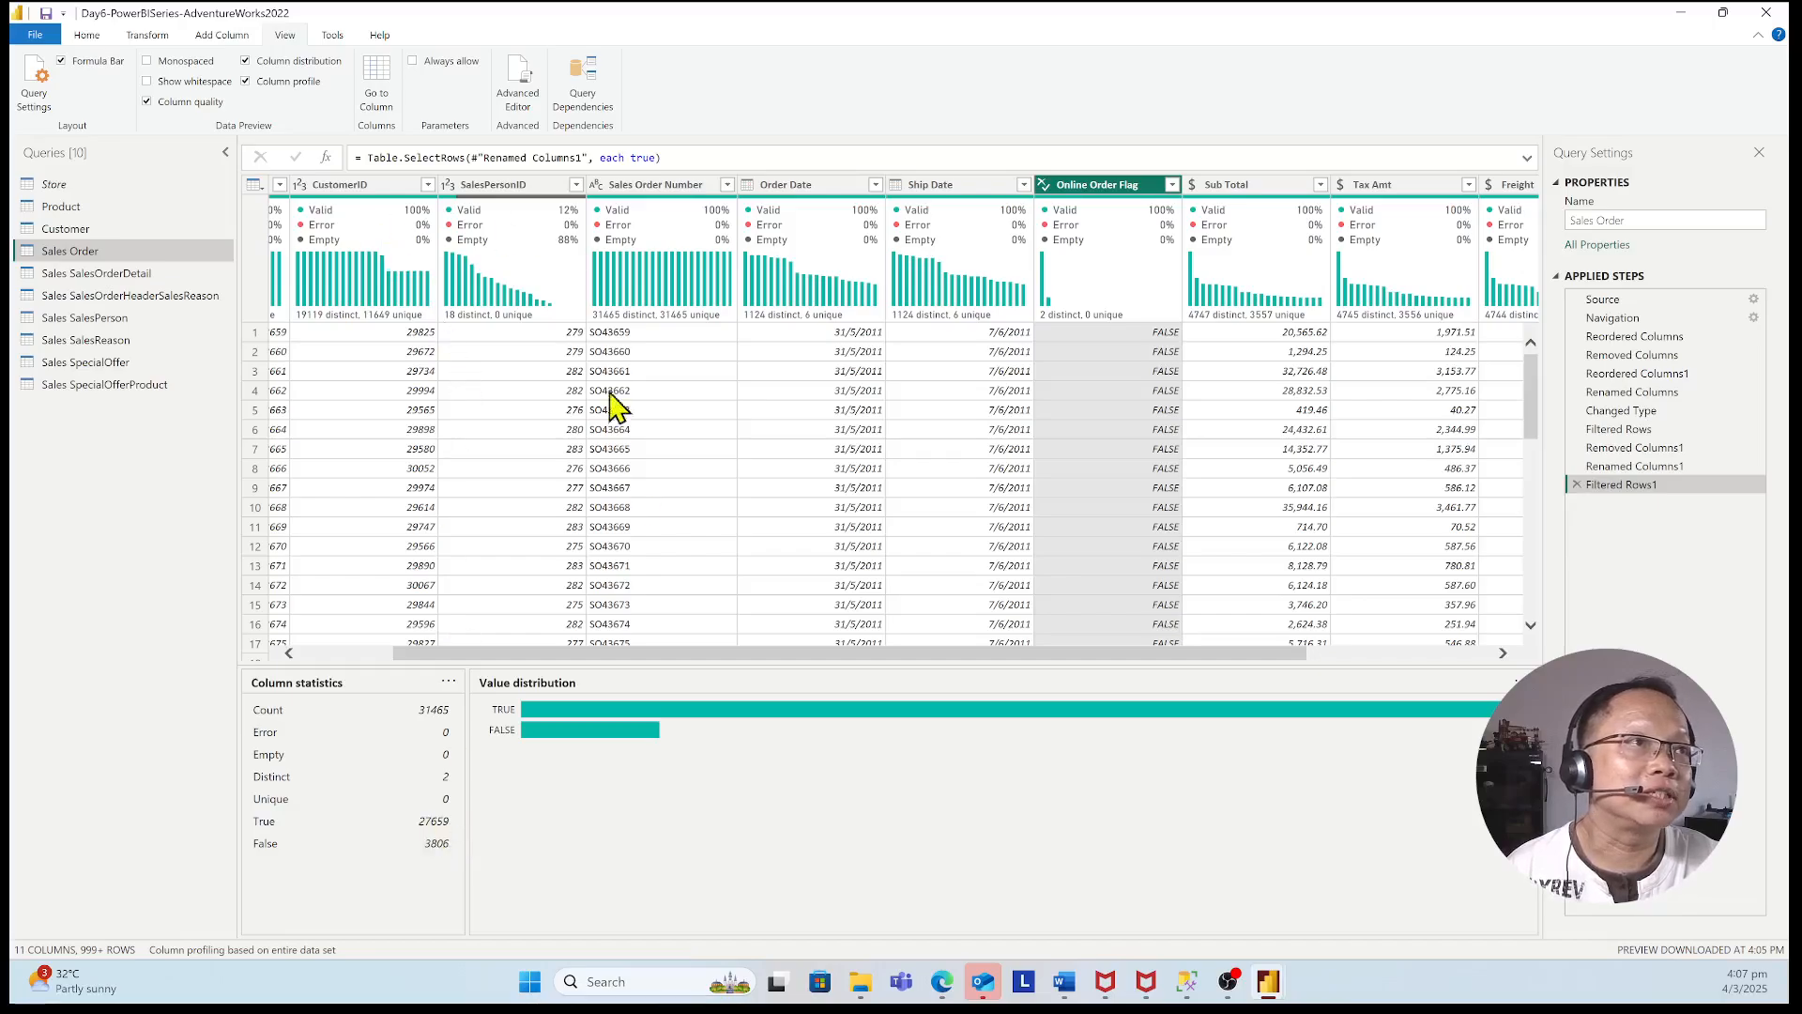
pyautogui.moveTo(684, 653); pyautogui.dragTo(519, 662)
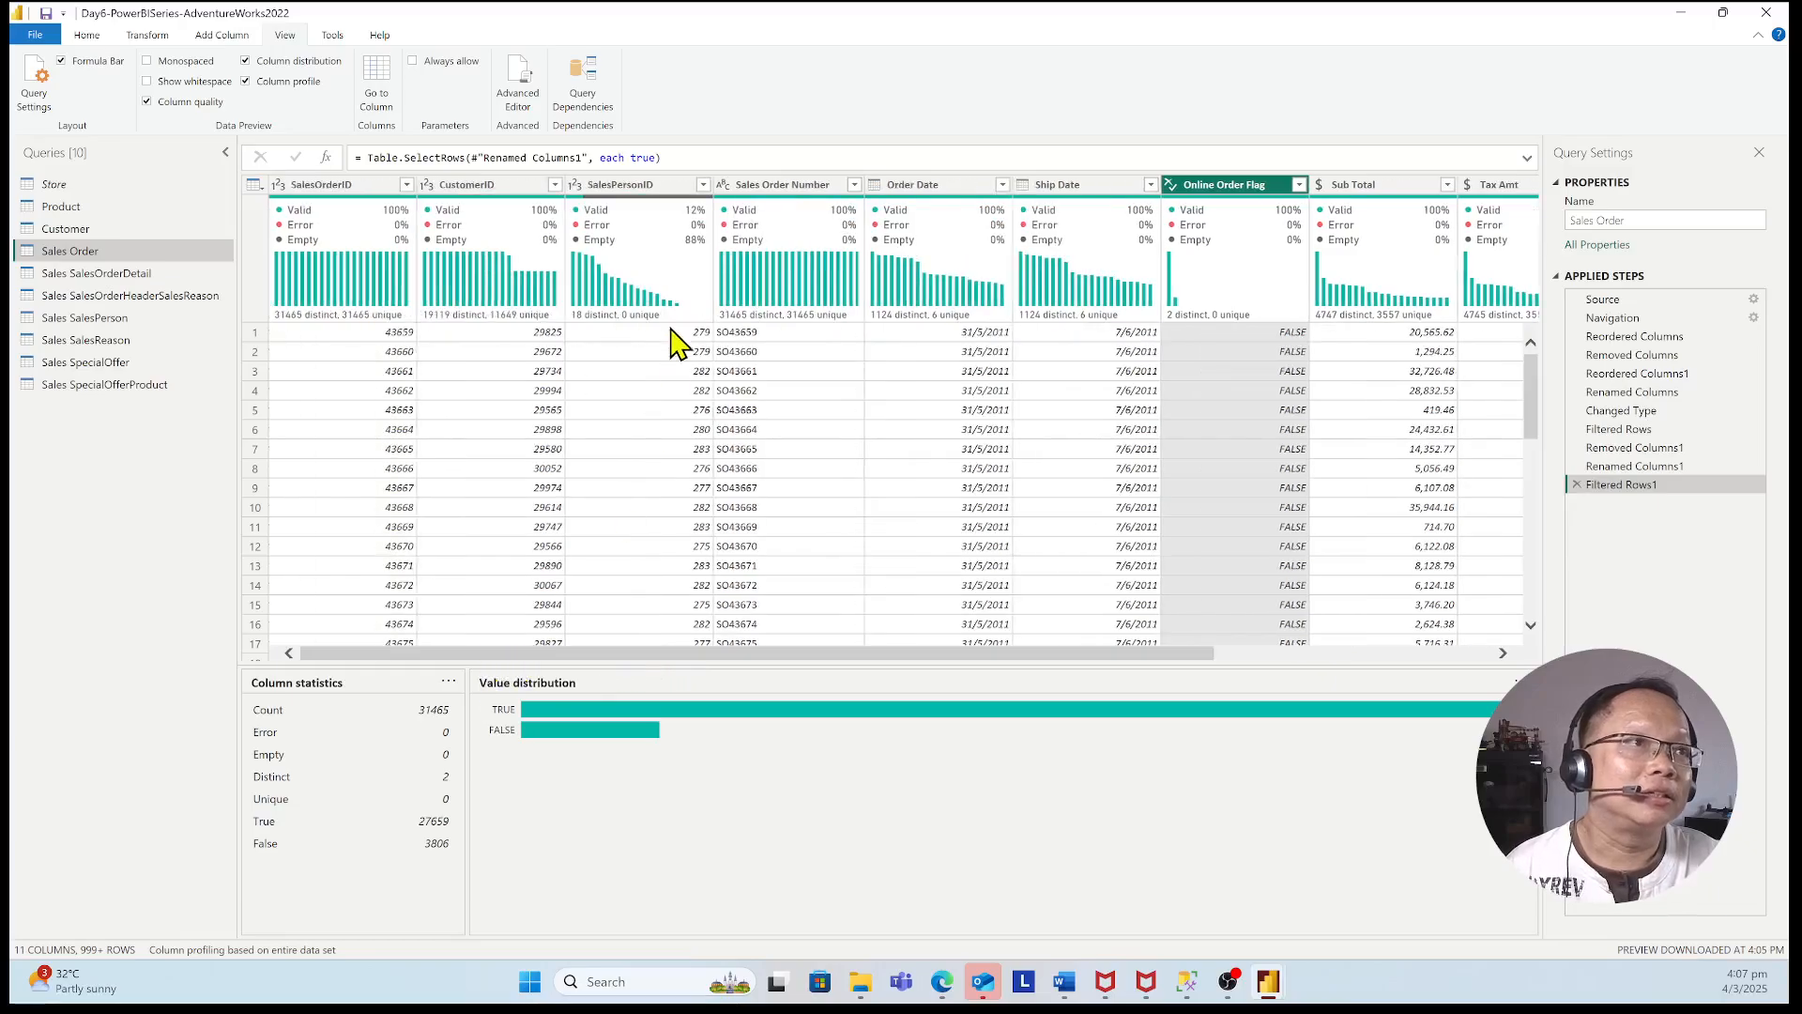
pyautogui.scroll(-9, 525, 601)
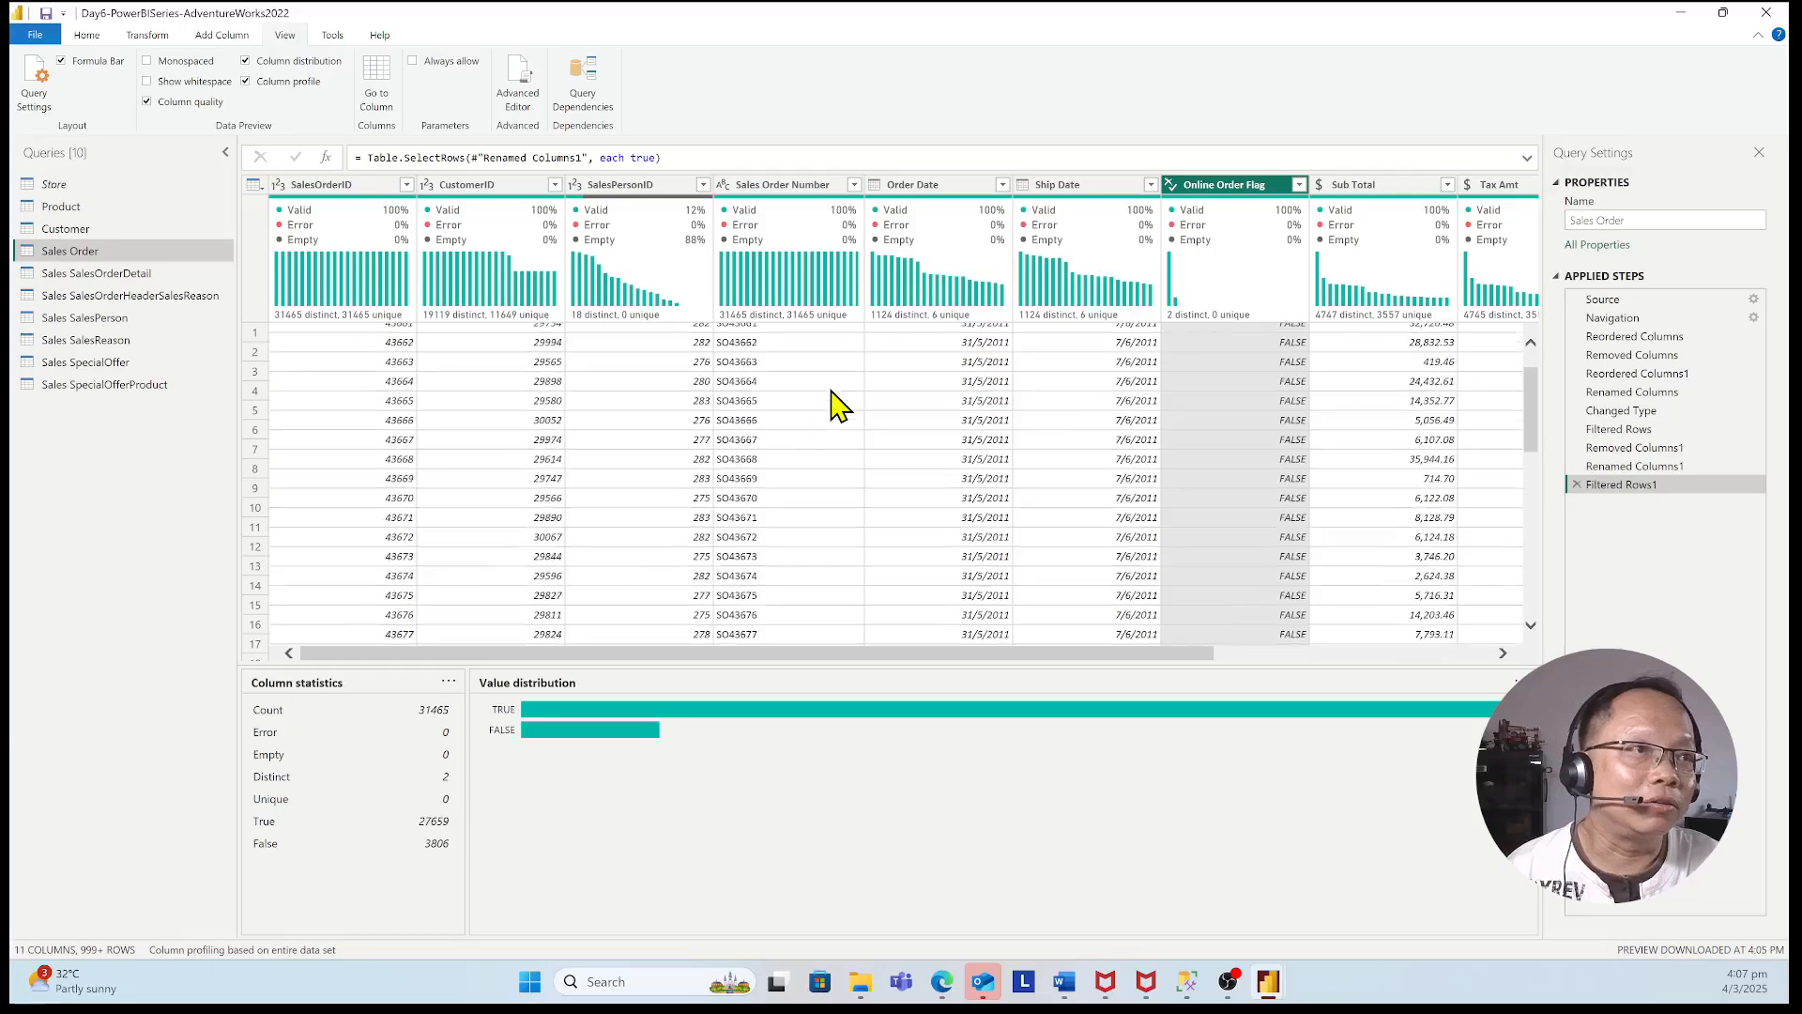
pyautogui.scroll(-2, 526, 600)
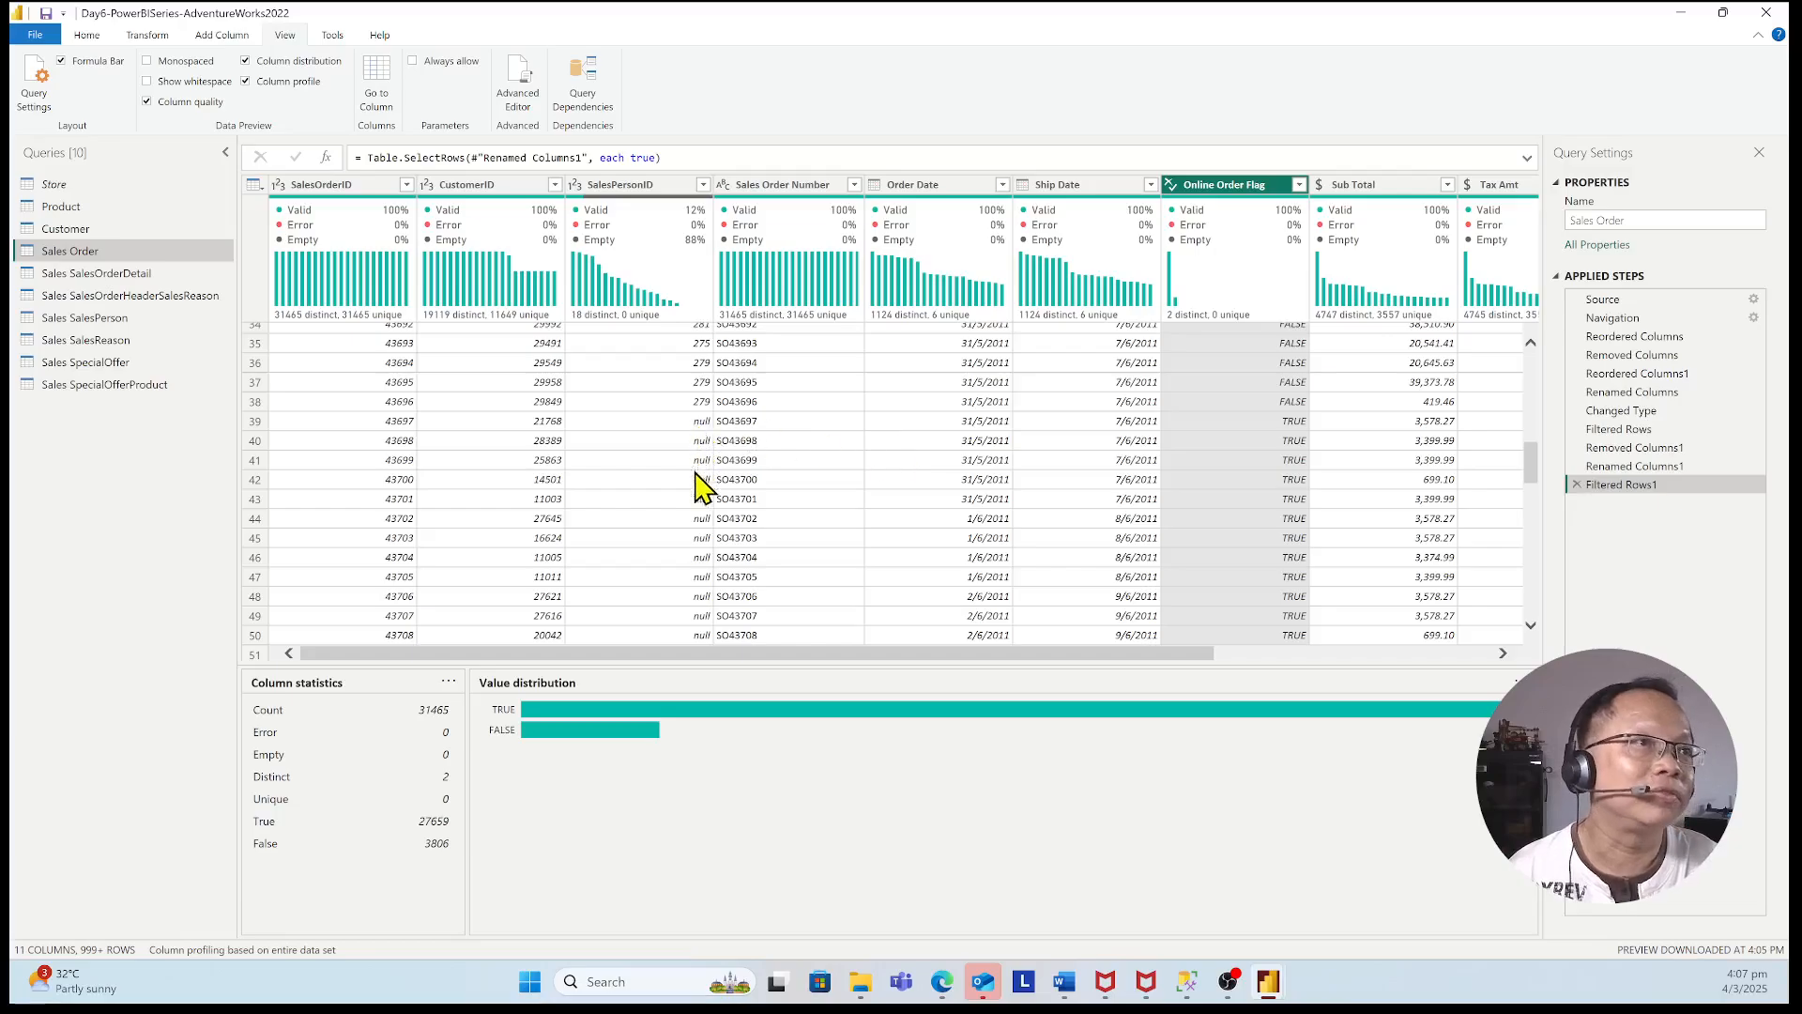
pyautogui.click(690, 597)
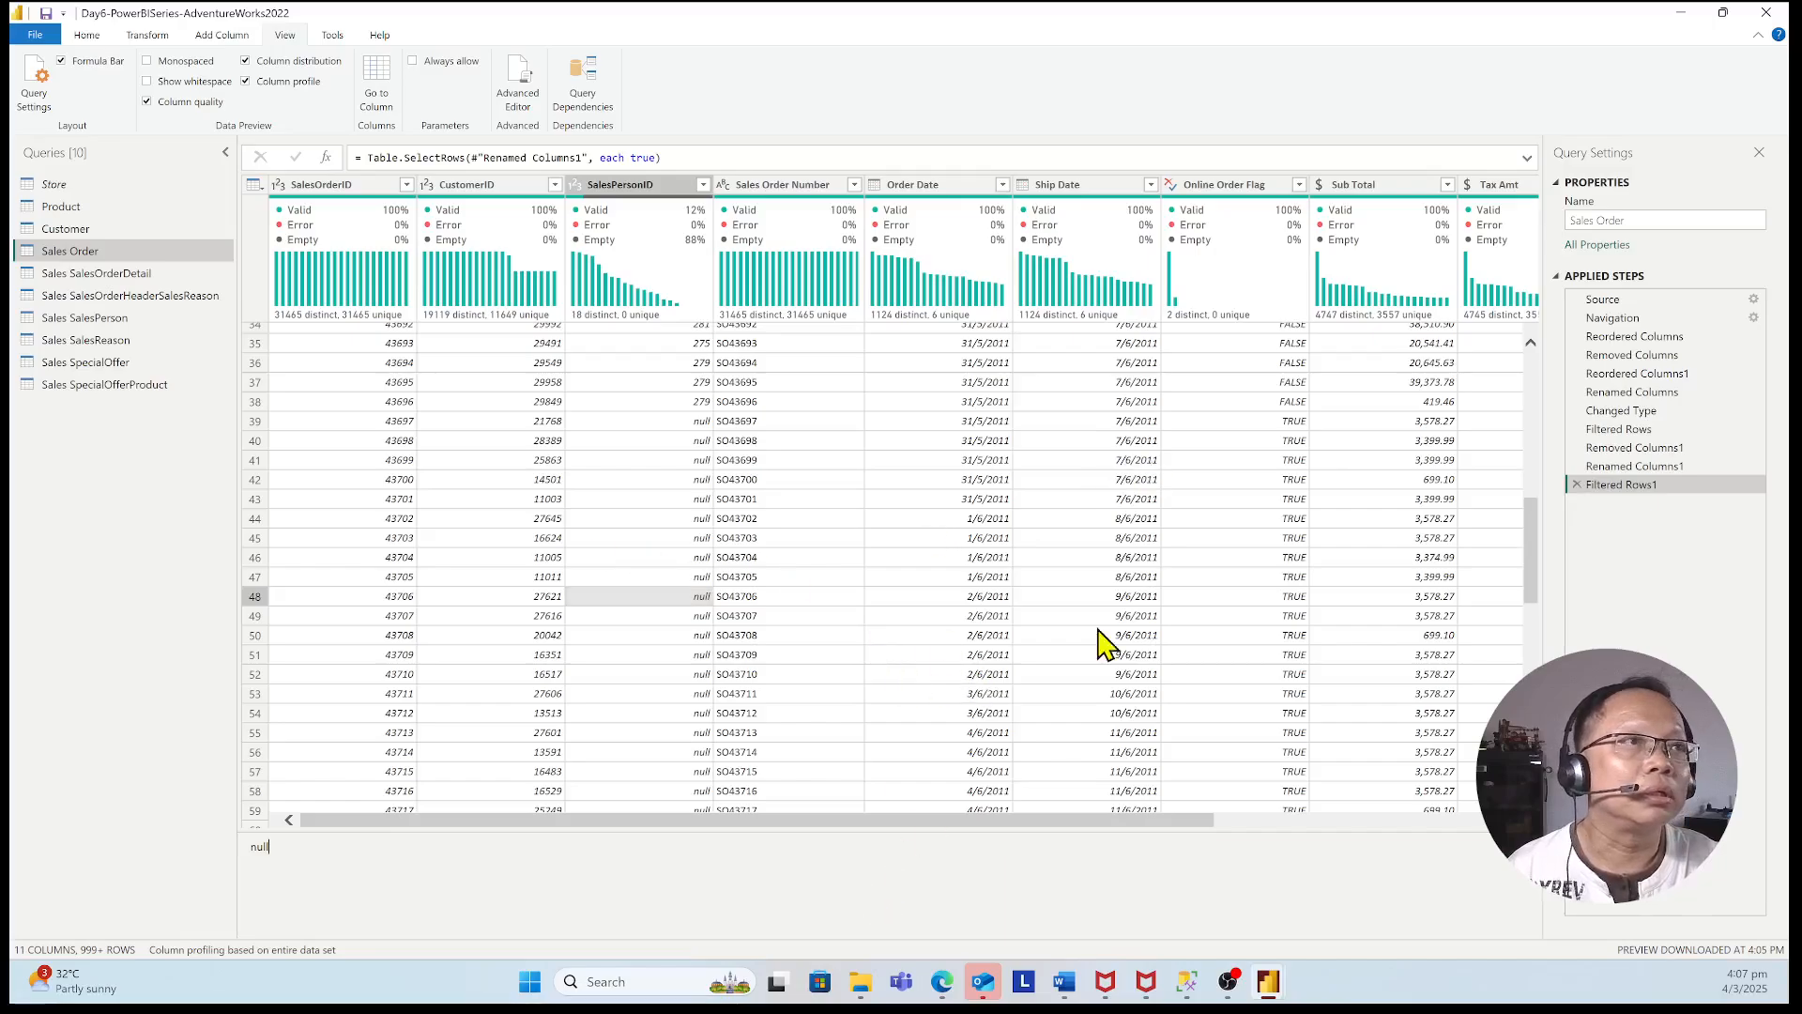
# - Show the column profile statistics for Online Order Flag, and switch to Calculator
pyautogui.click(1248, 186)
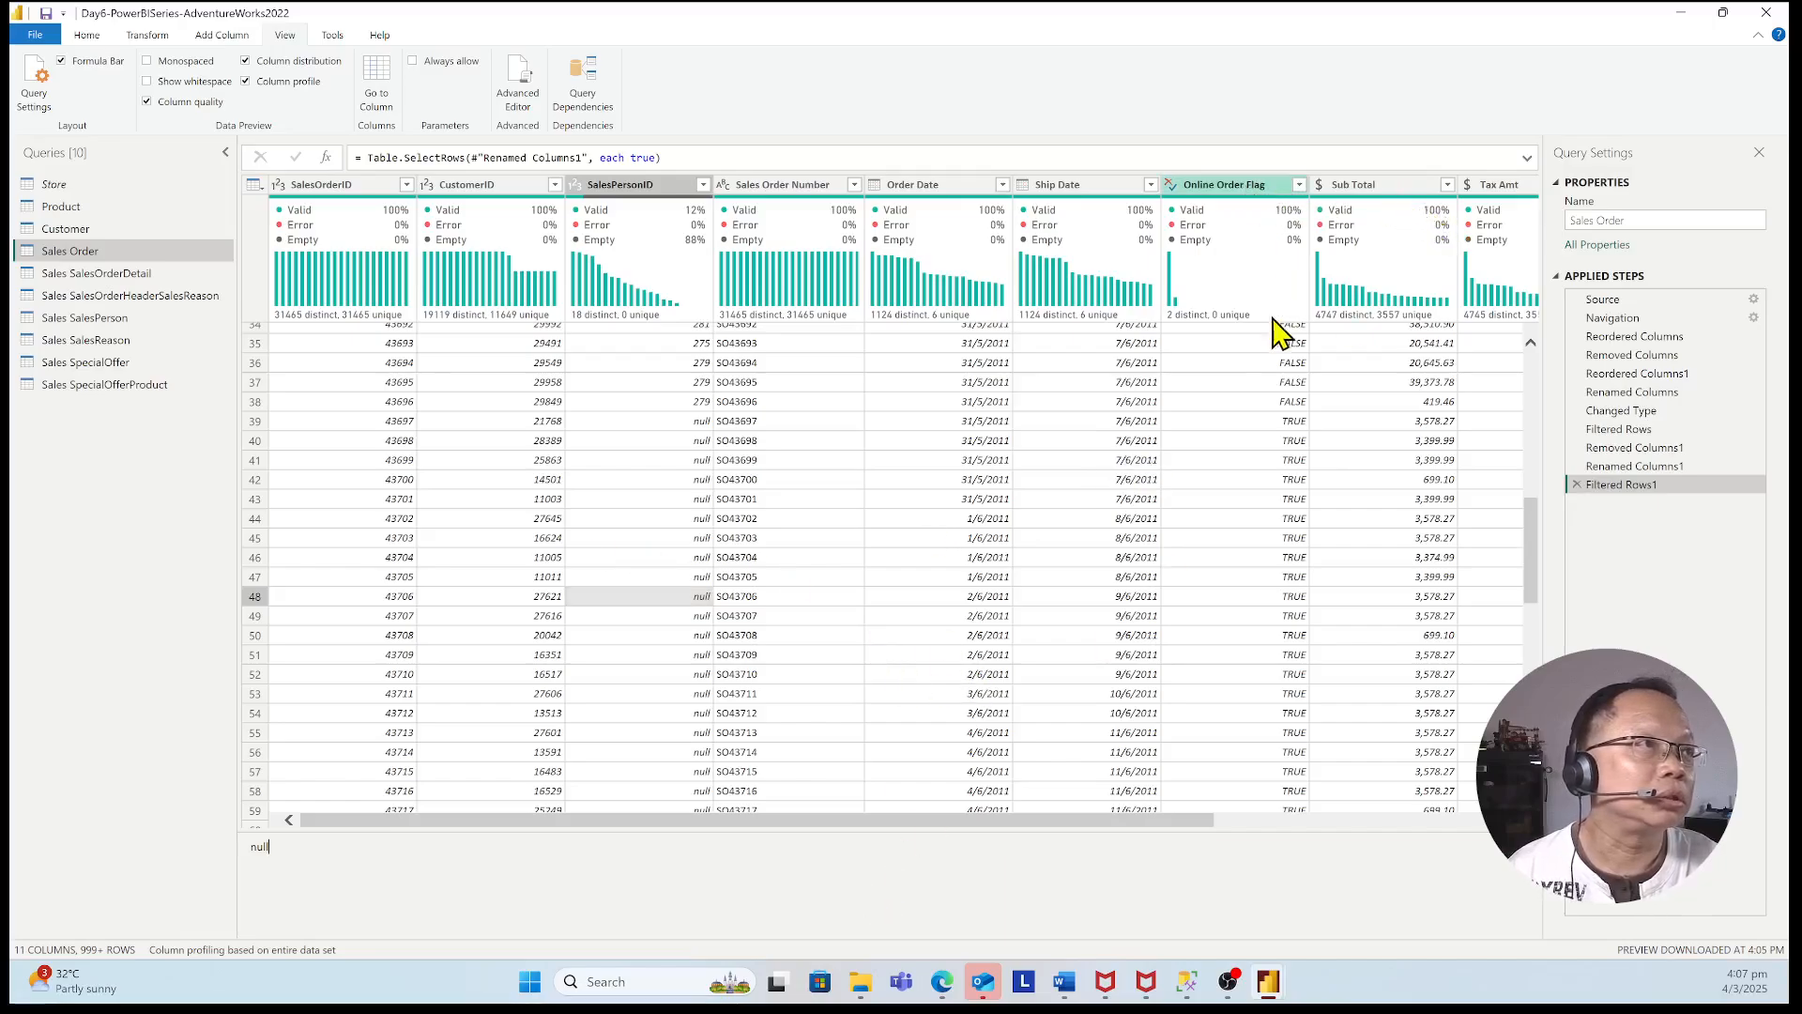
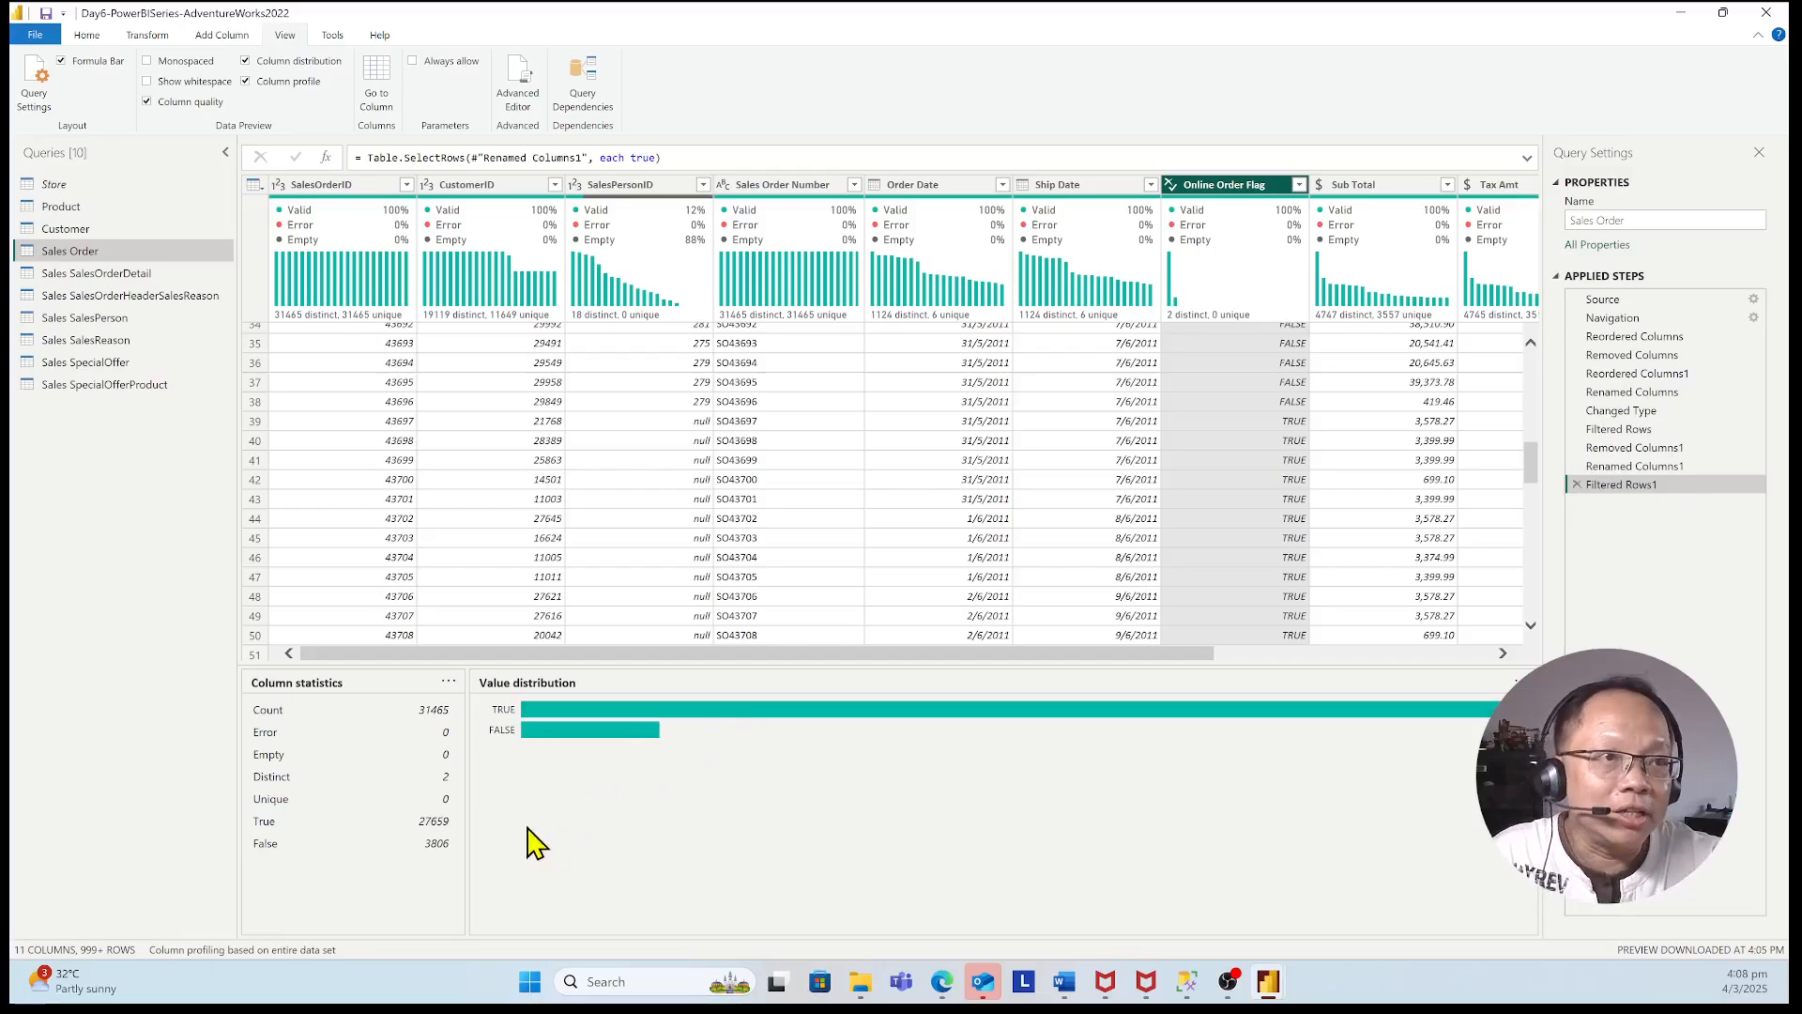
pyautogui.click(657, 981)
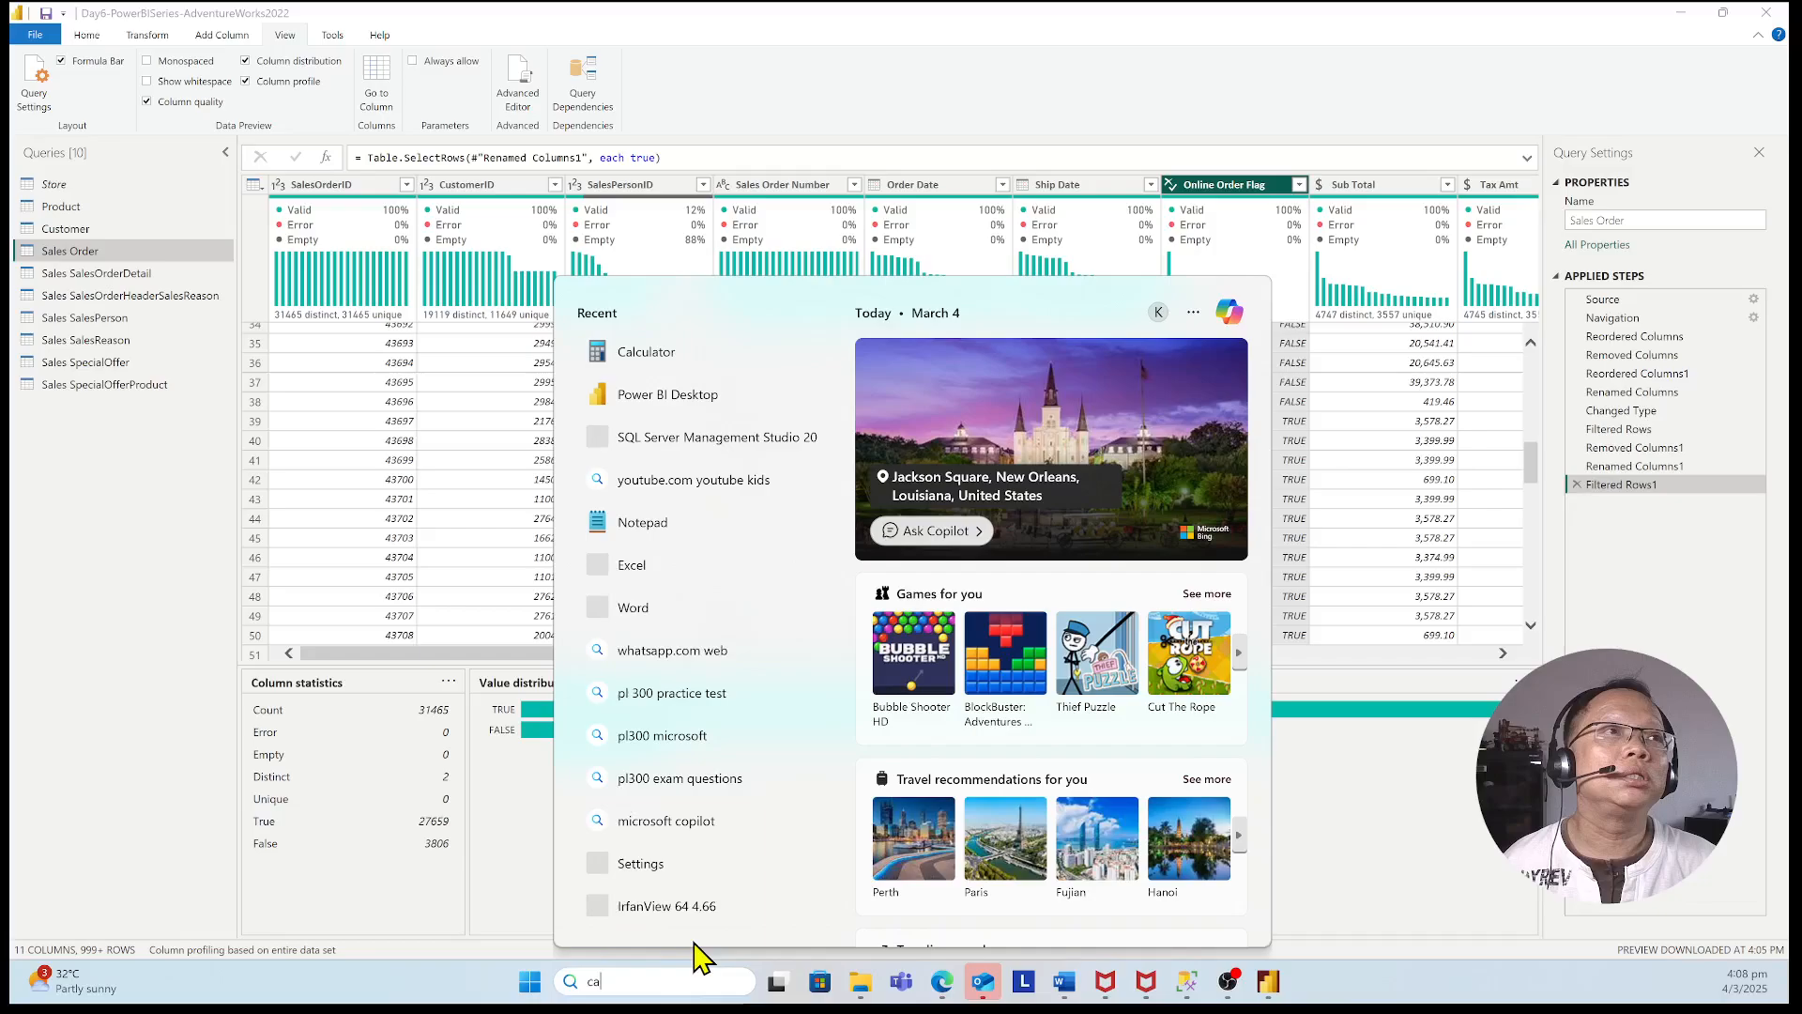
pyautogui.write('cal')
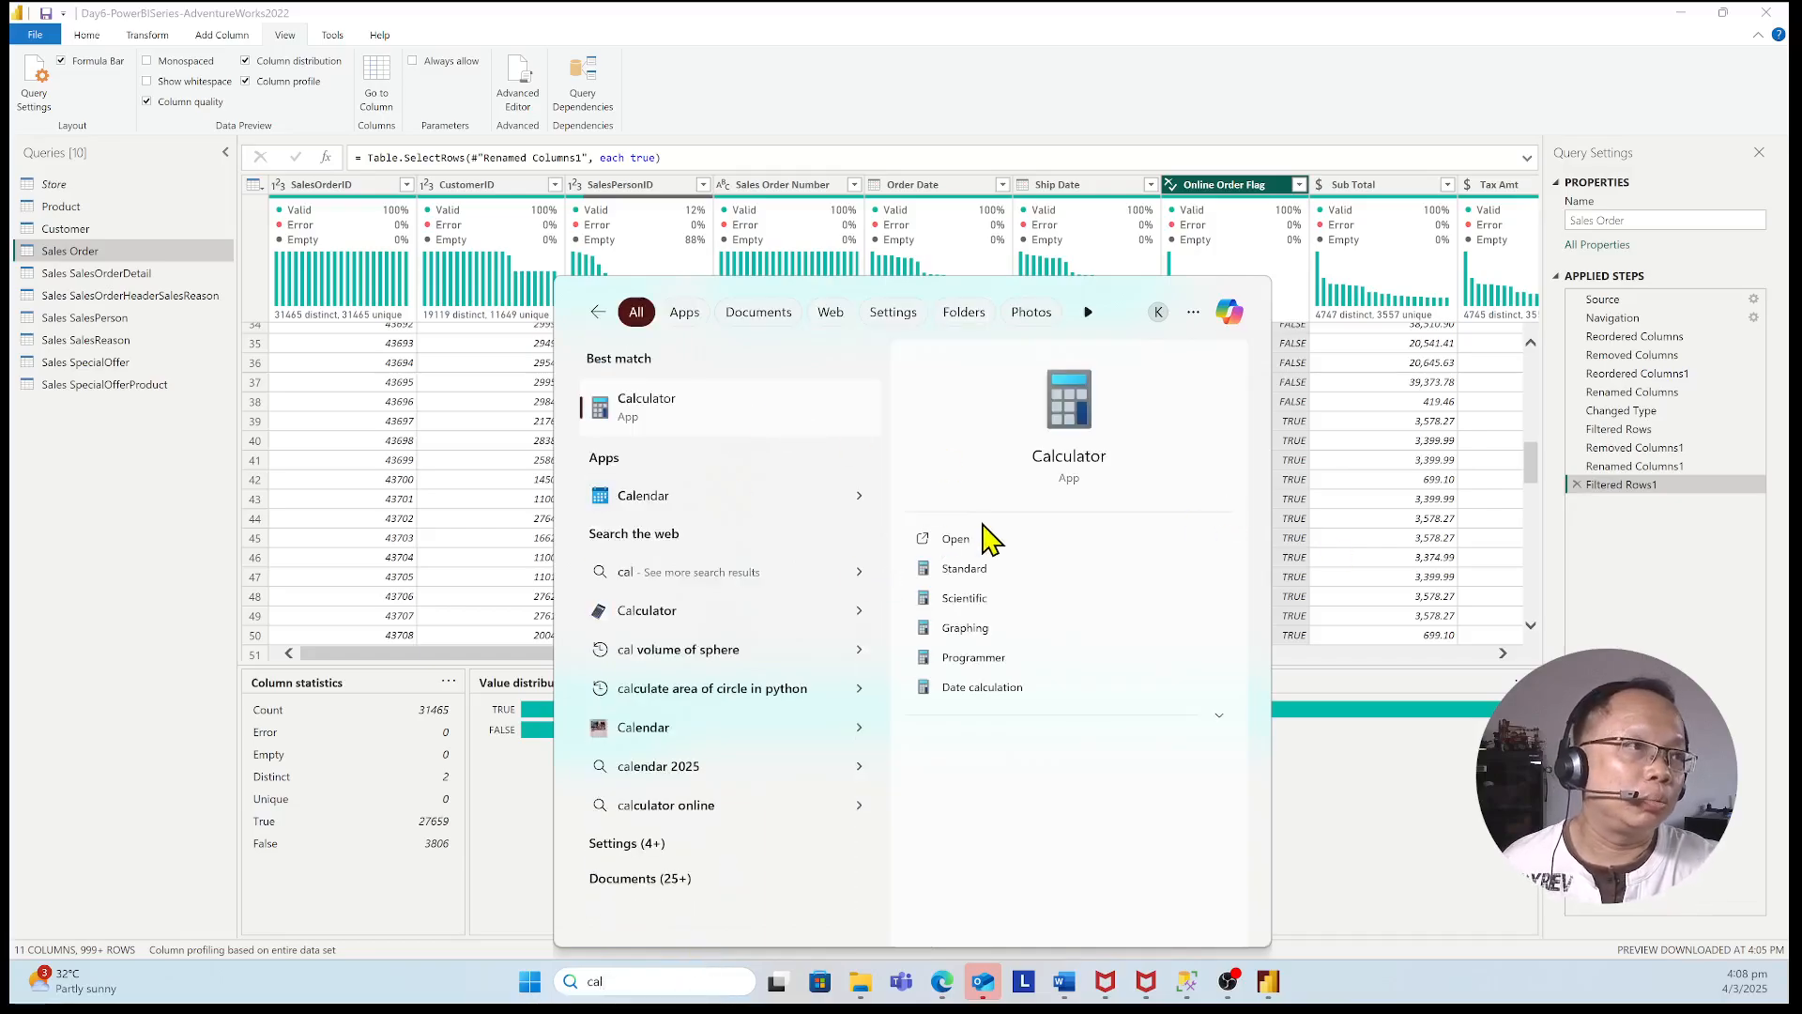
pyautogui.click(978, 542)
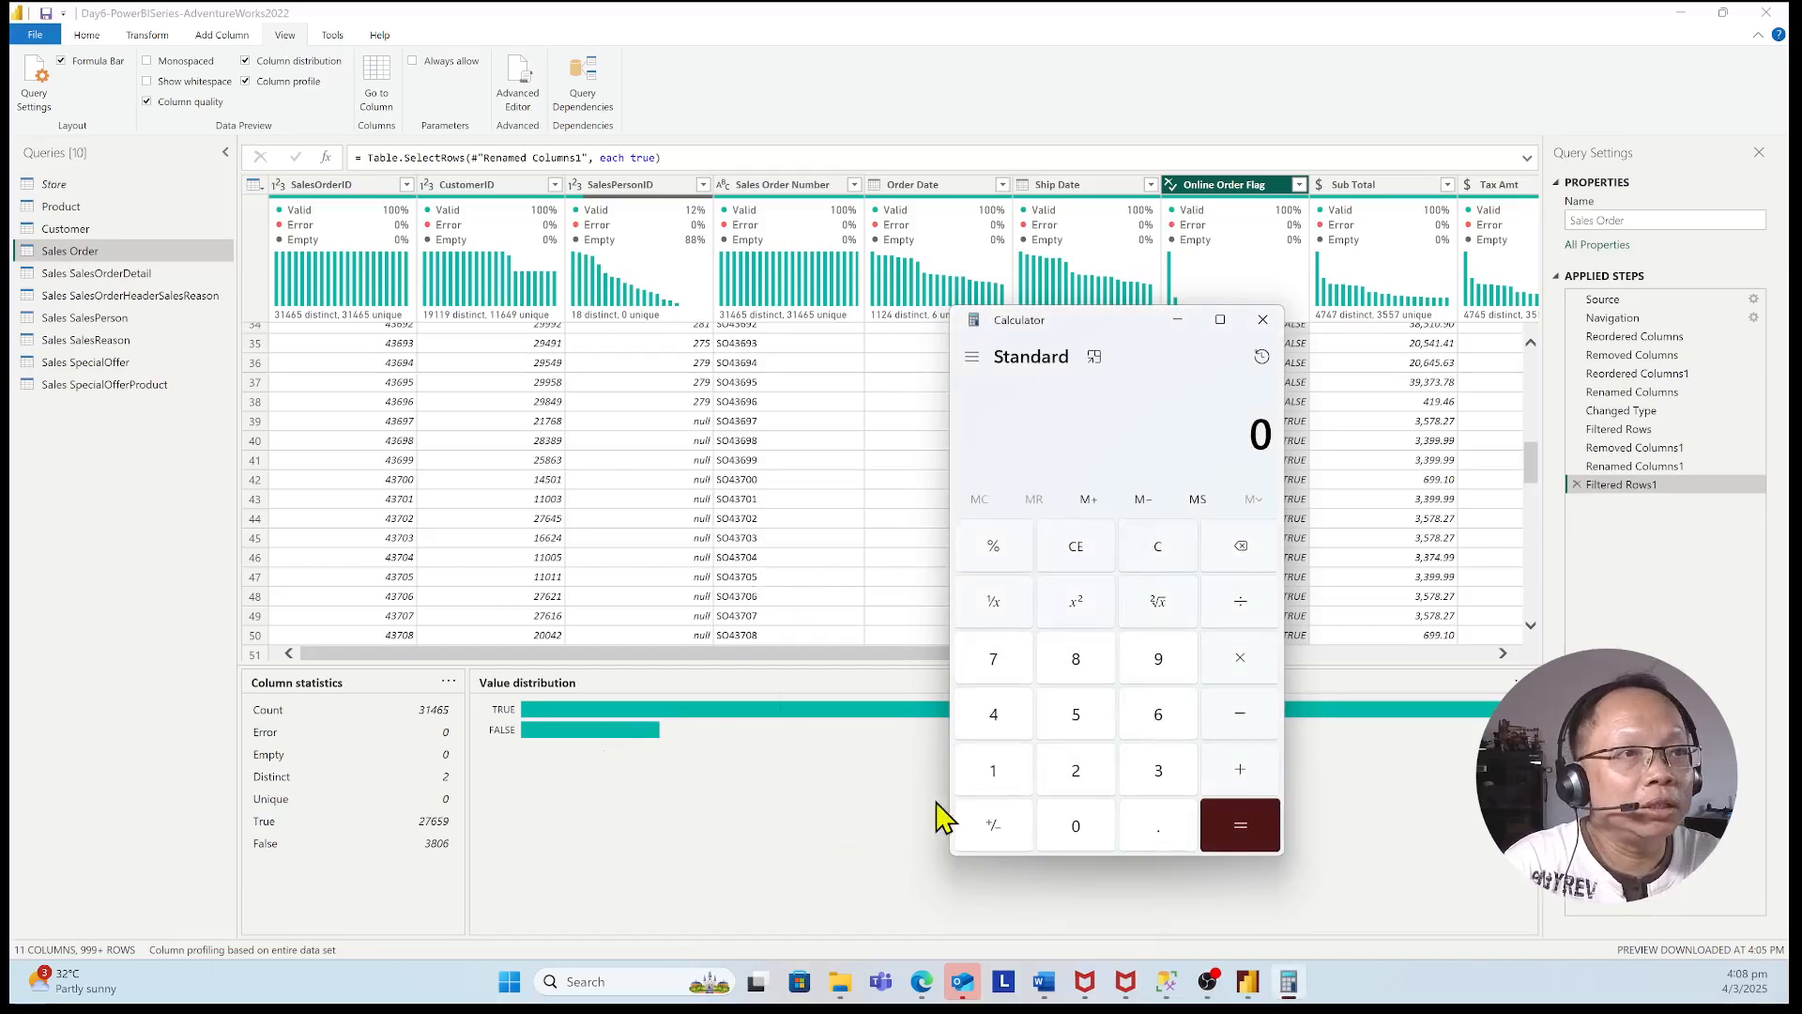
# - Calculate the share of FALSE orders by dividing 3806 by 31465, and close Calculator
pyautogui.click(1162, 772)
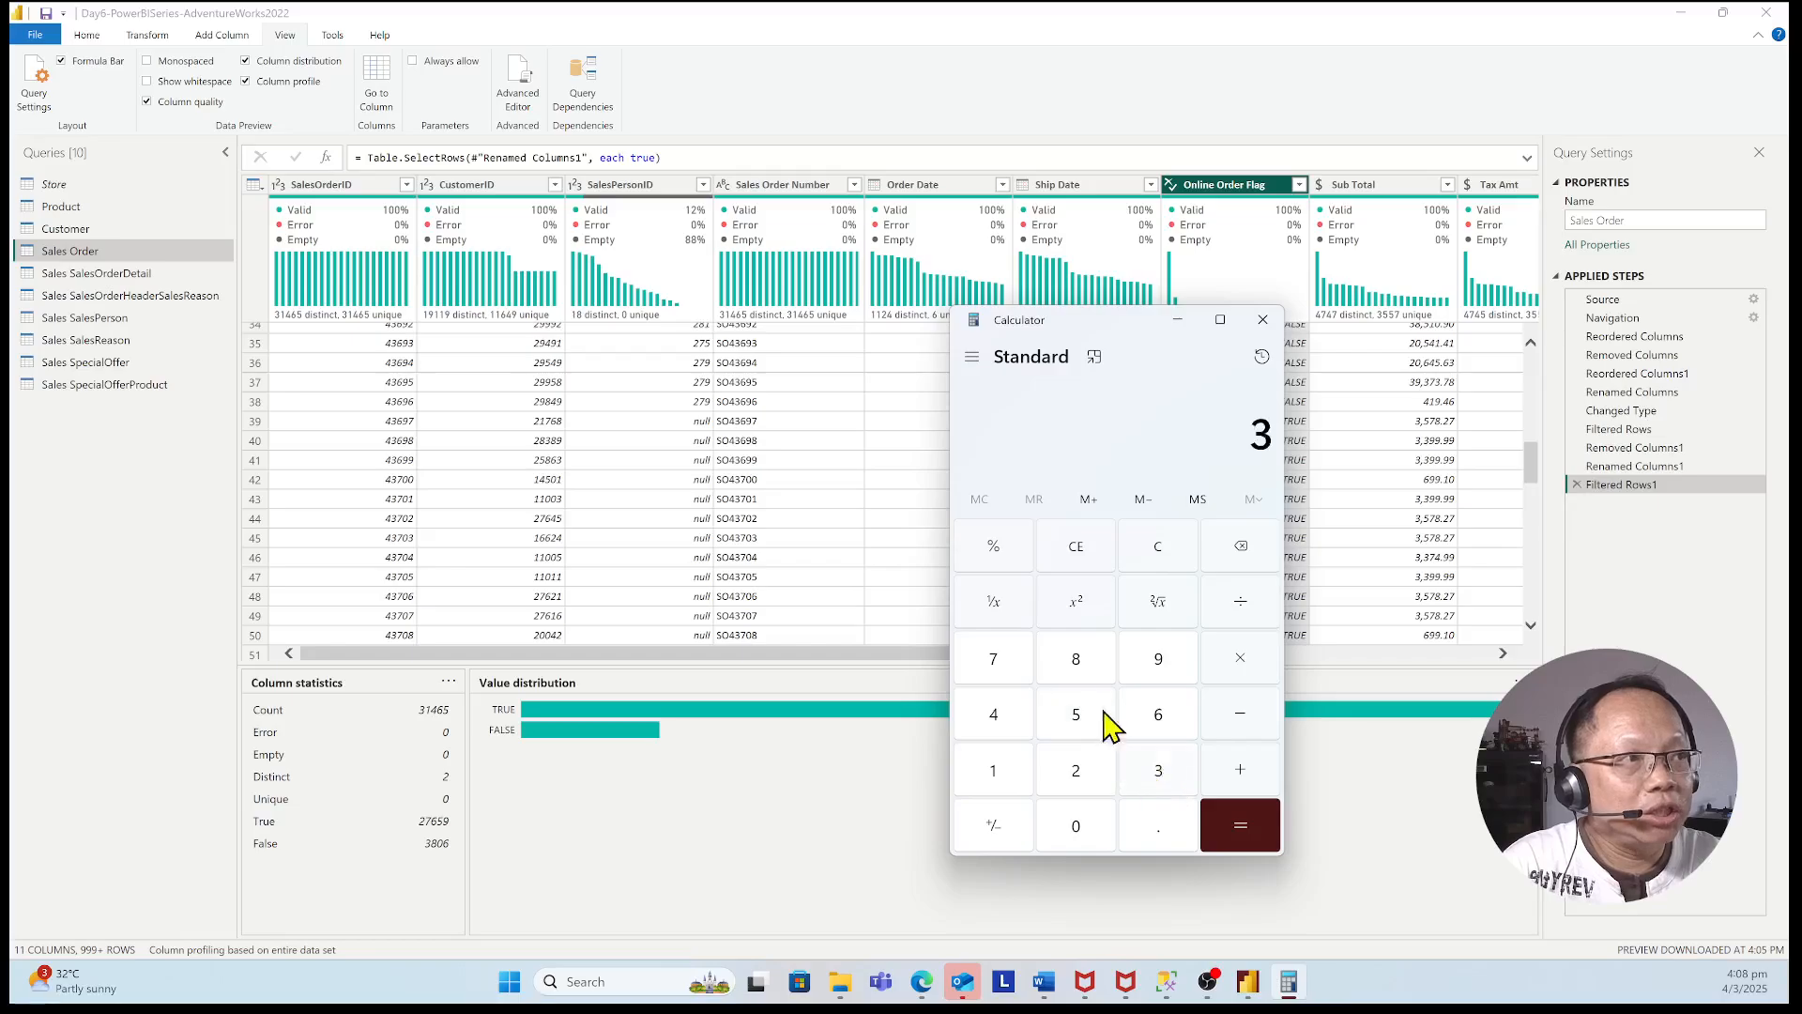
pyautogui.click(1084, 664)
pyautogui.click(1092, 830)
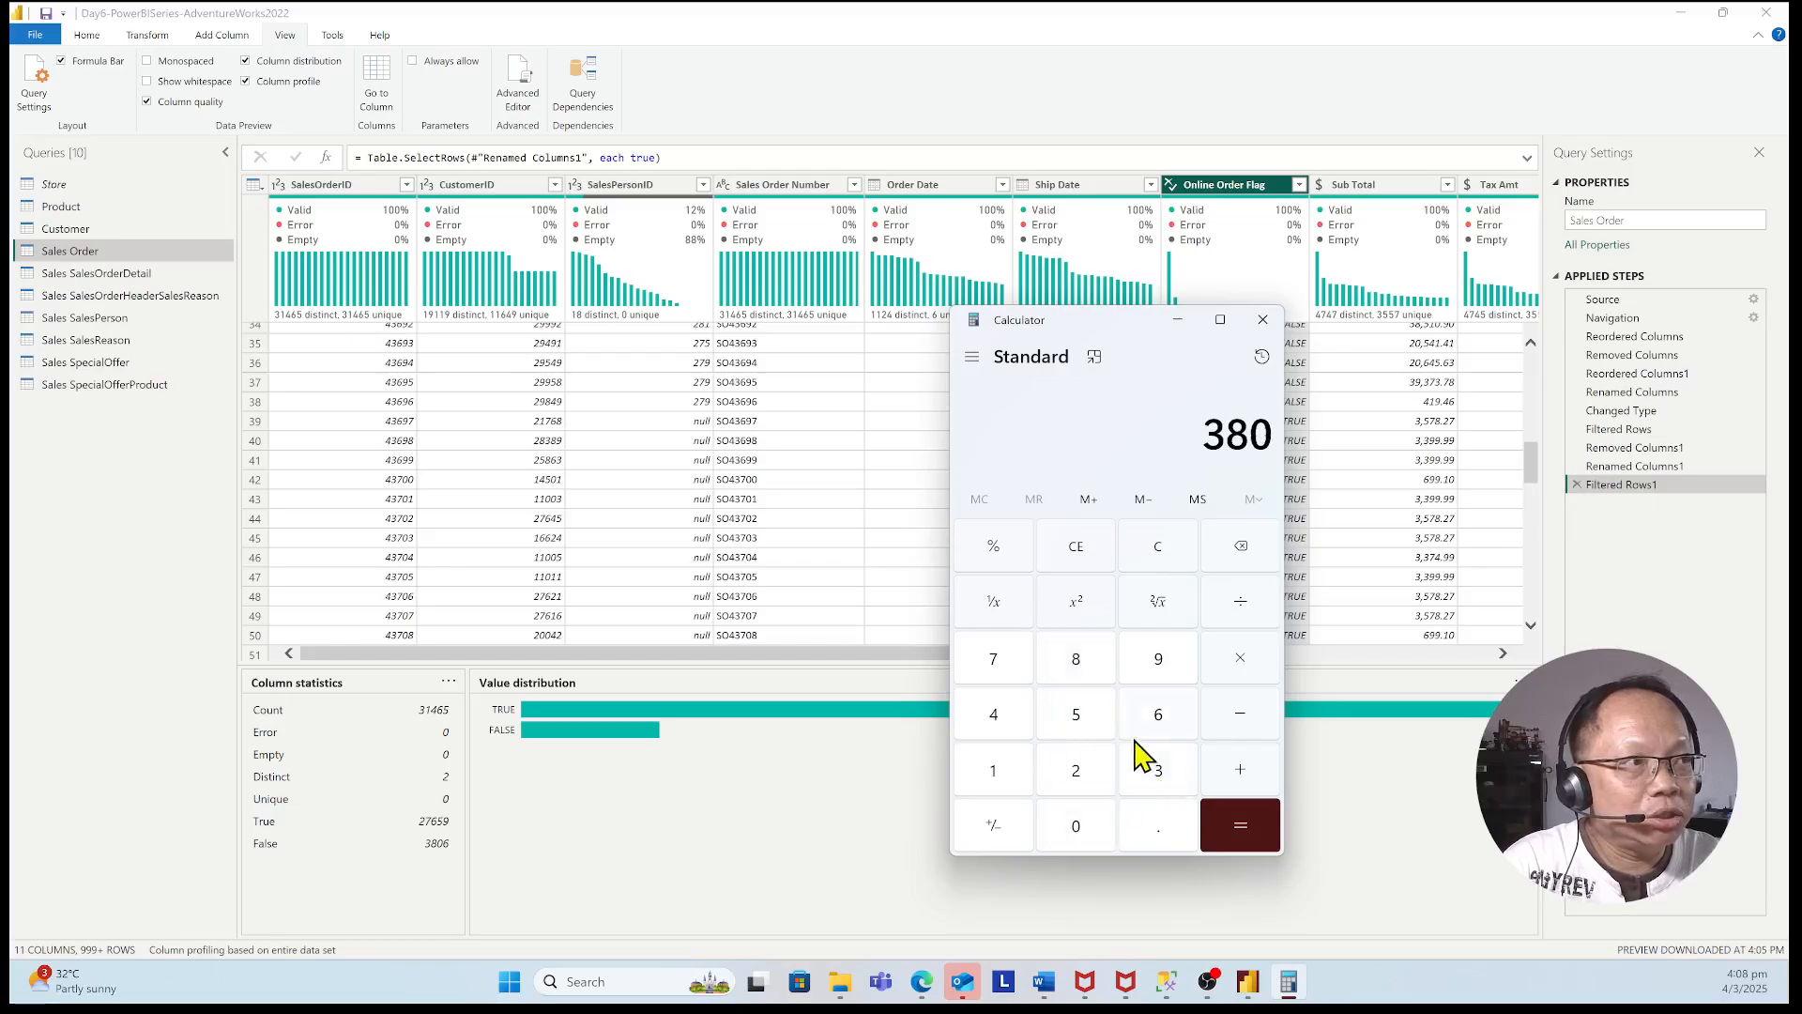
pyautogui.click(1164, 720)
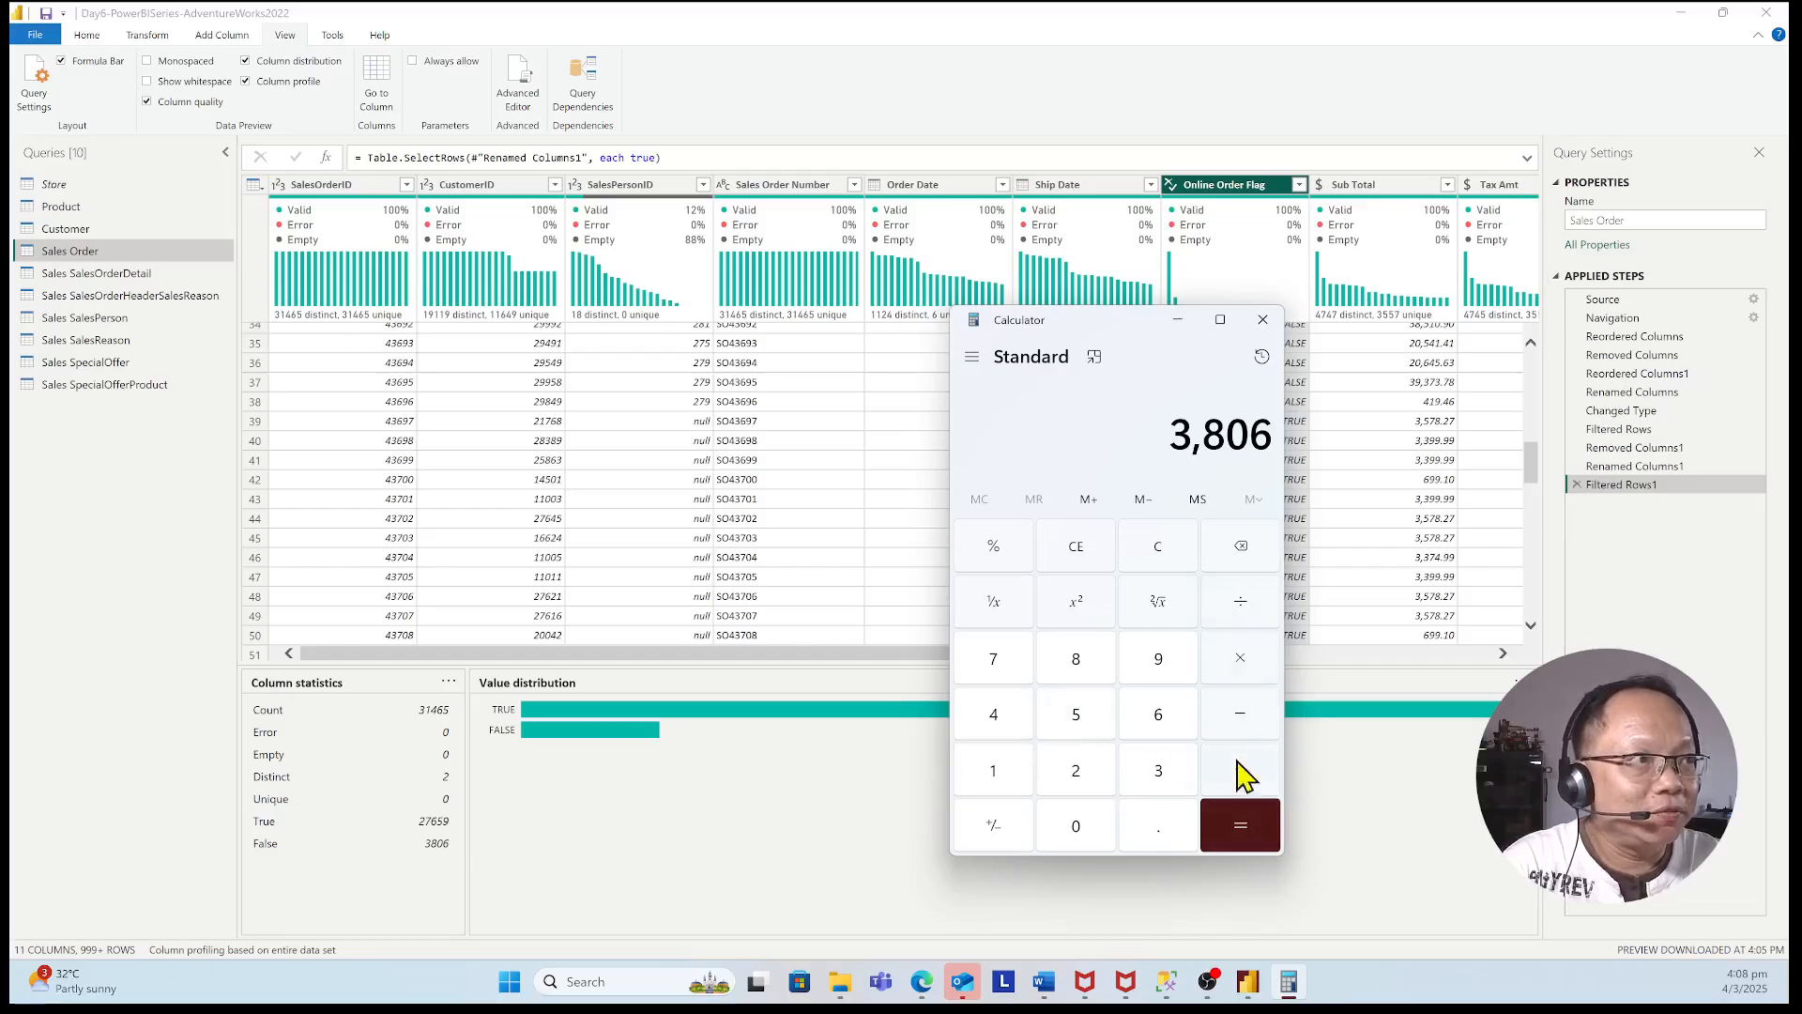
pyautogui.click(1161, 782)
pyautogui.click(998, 769)
pyautogui.click(1000, 718)
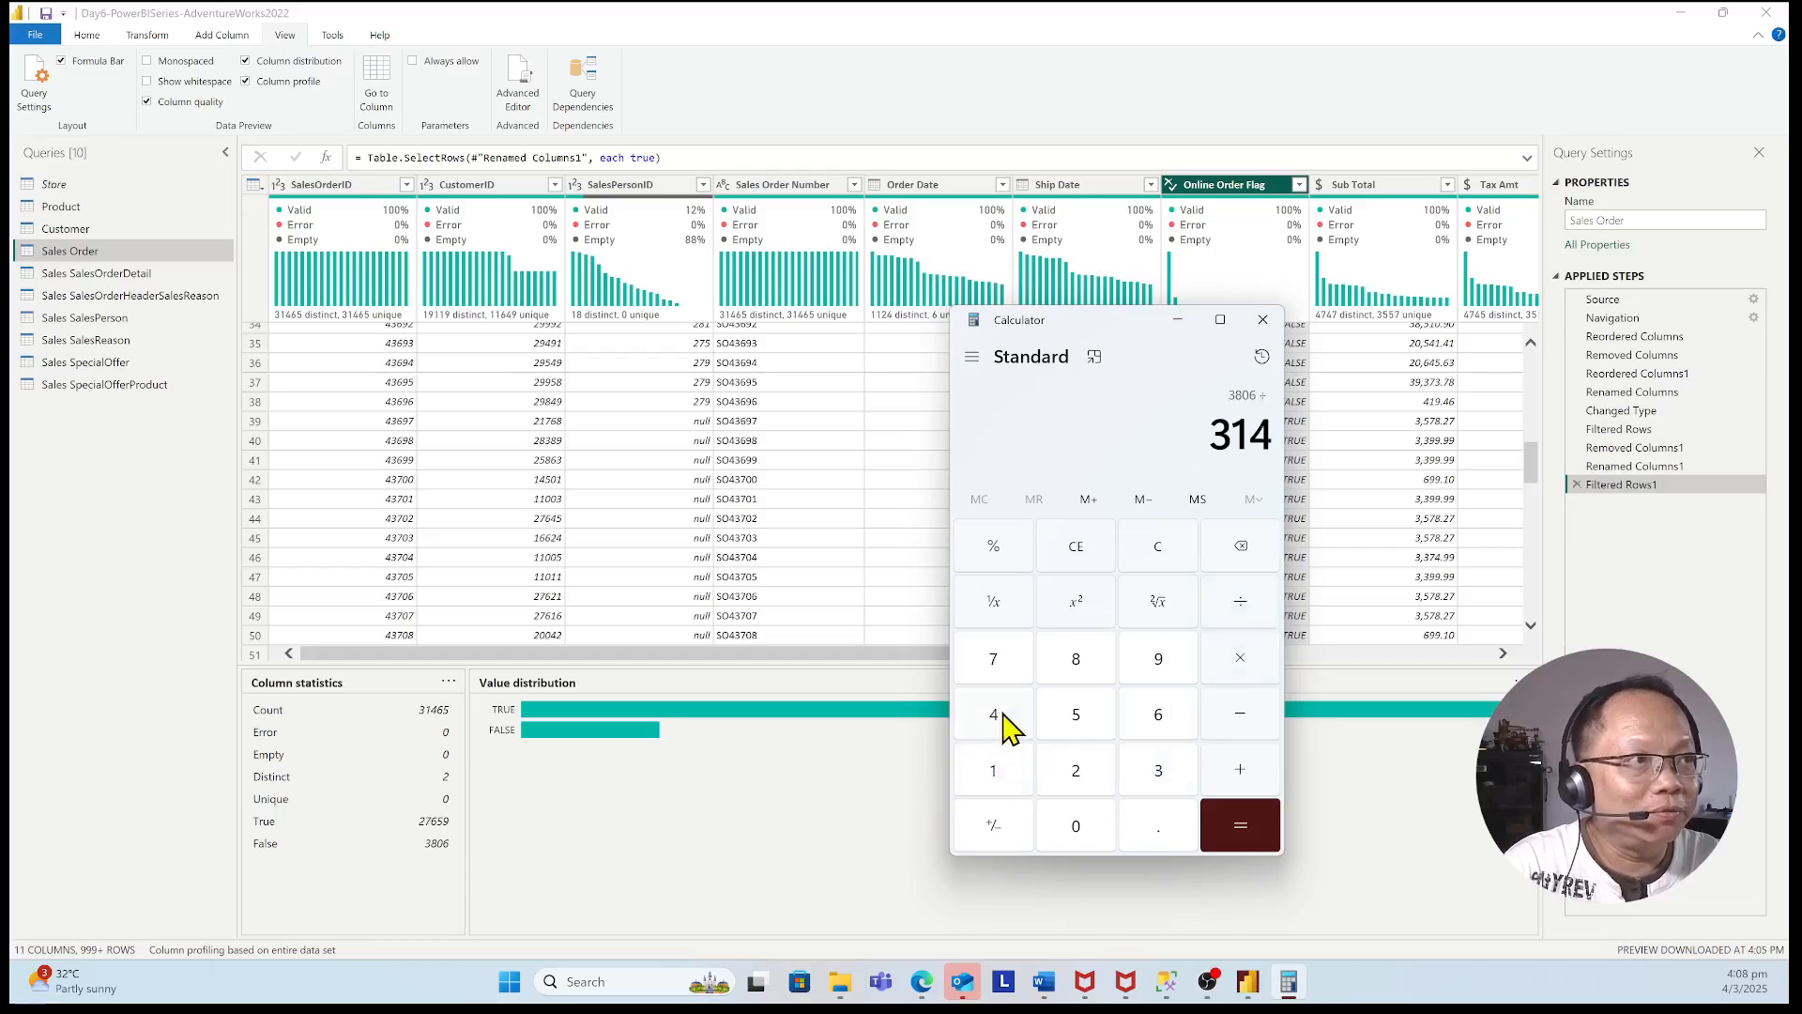
pyautogui.click(1136, 715)
pyautogui.click(1093, 714)
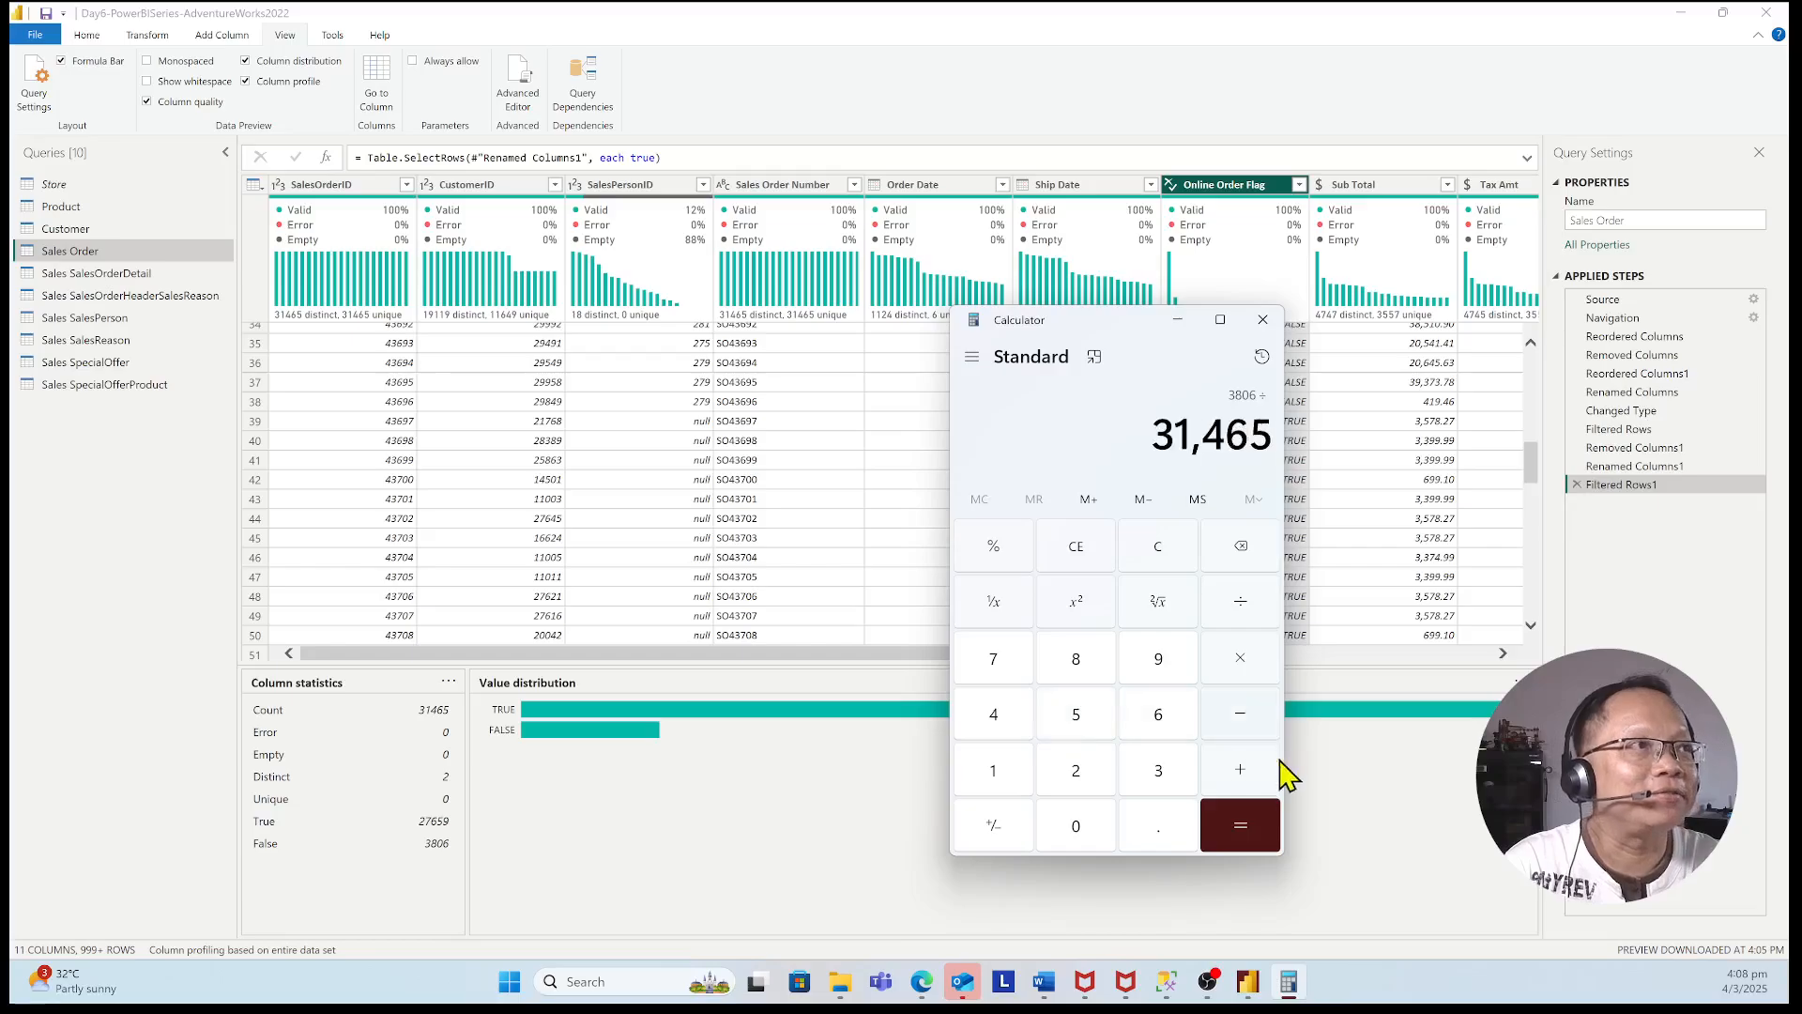
pyautogui.click(1260, 824)
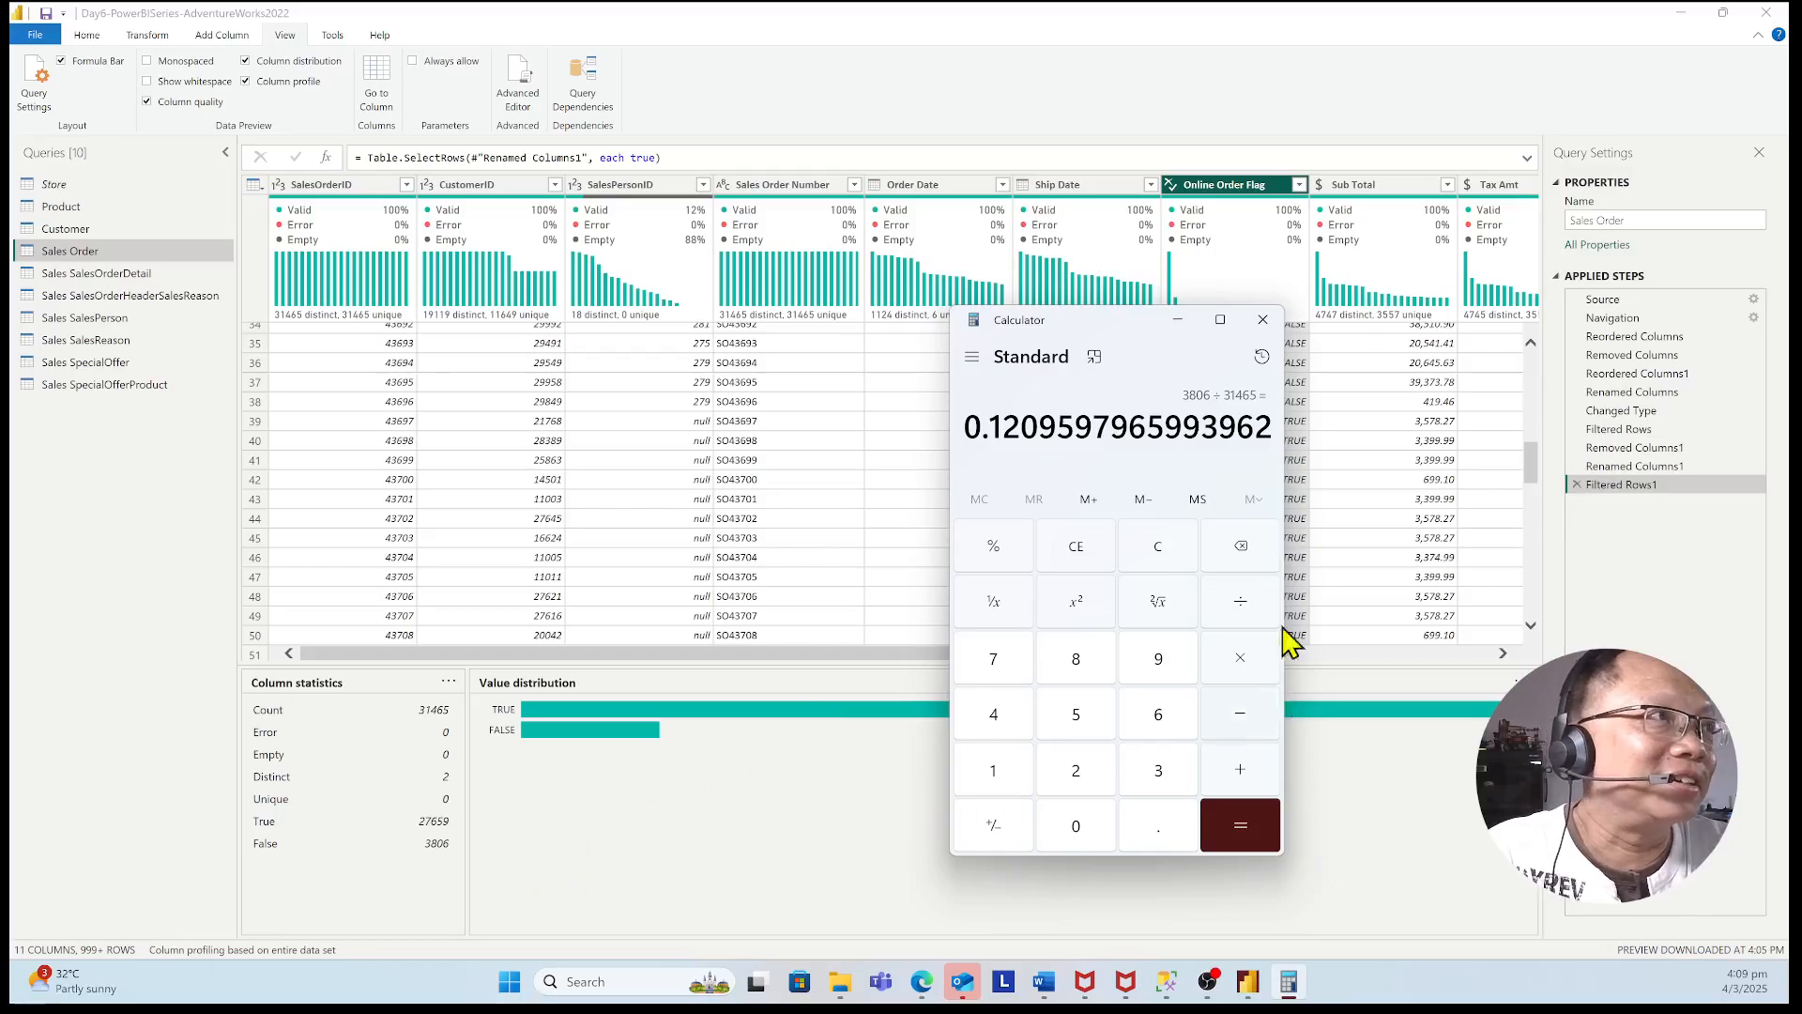
pyautogui.click(1263, 319)
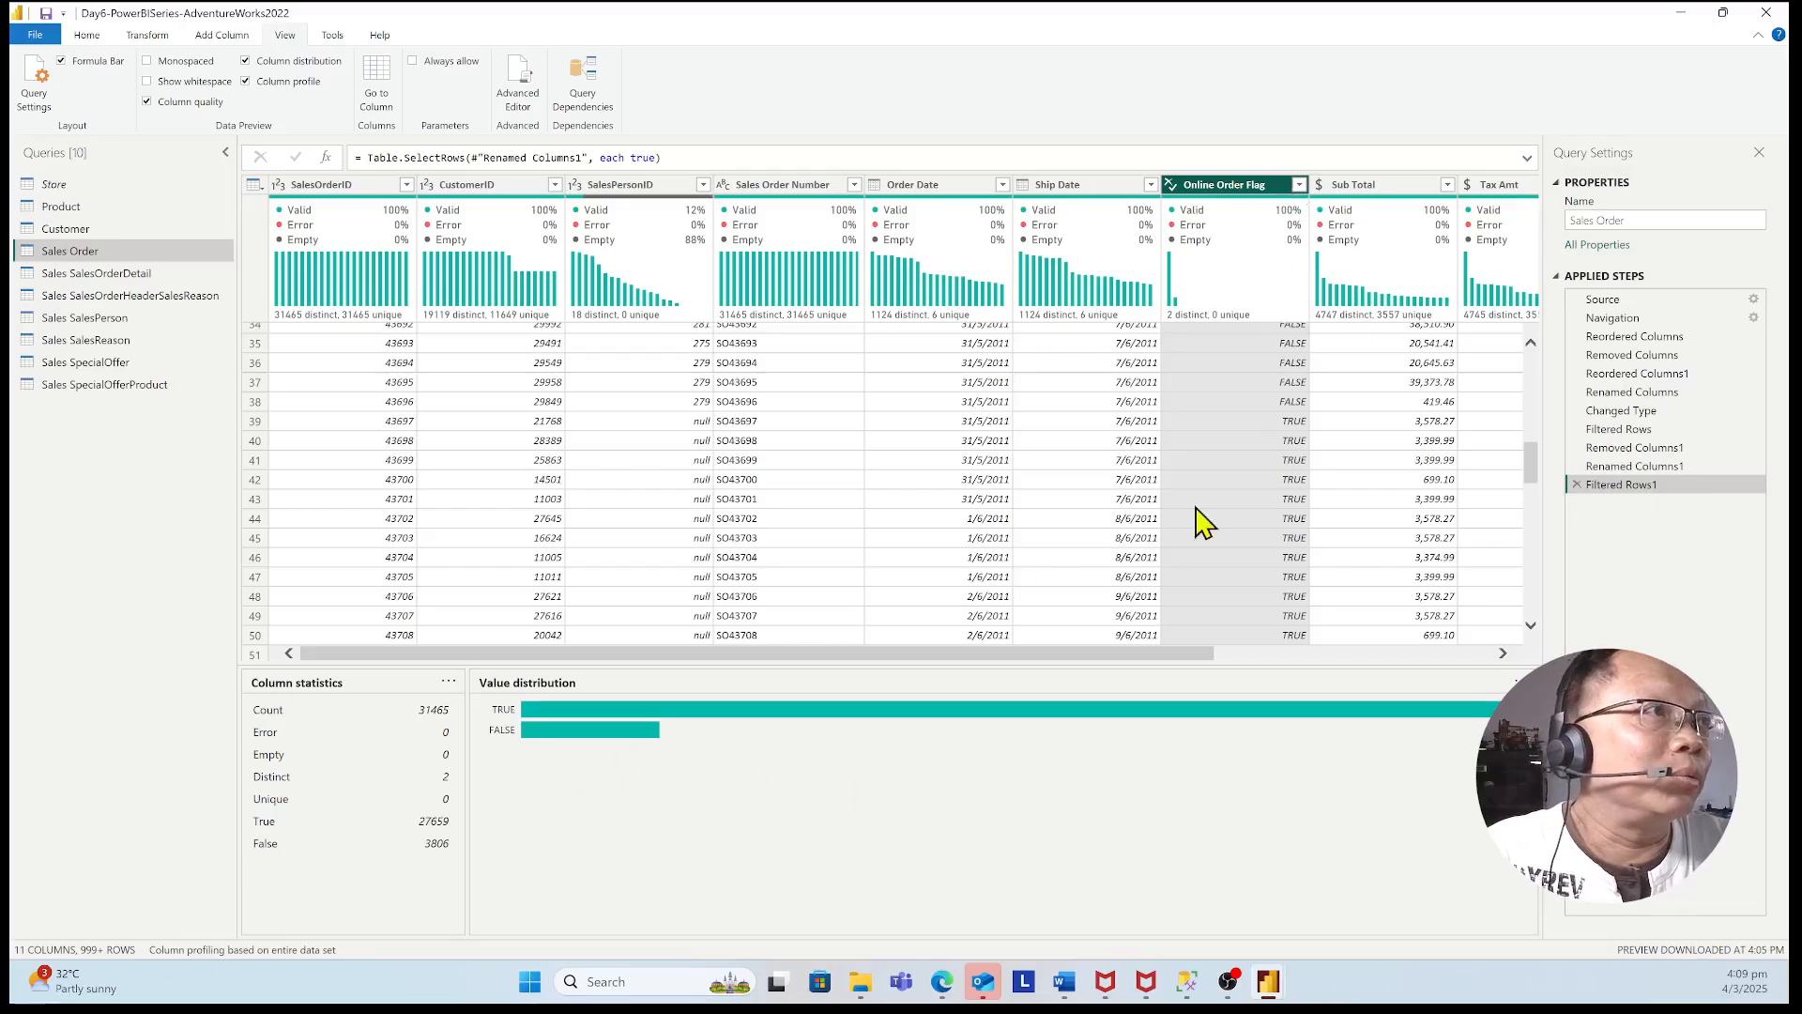
# - Examine the column profiles of Total, Sub Total and Tax Amt, and inspect the Freight value in the first row
pyautogui.moveTo(892, 647); pyautogui.dragTo(1255, 672)
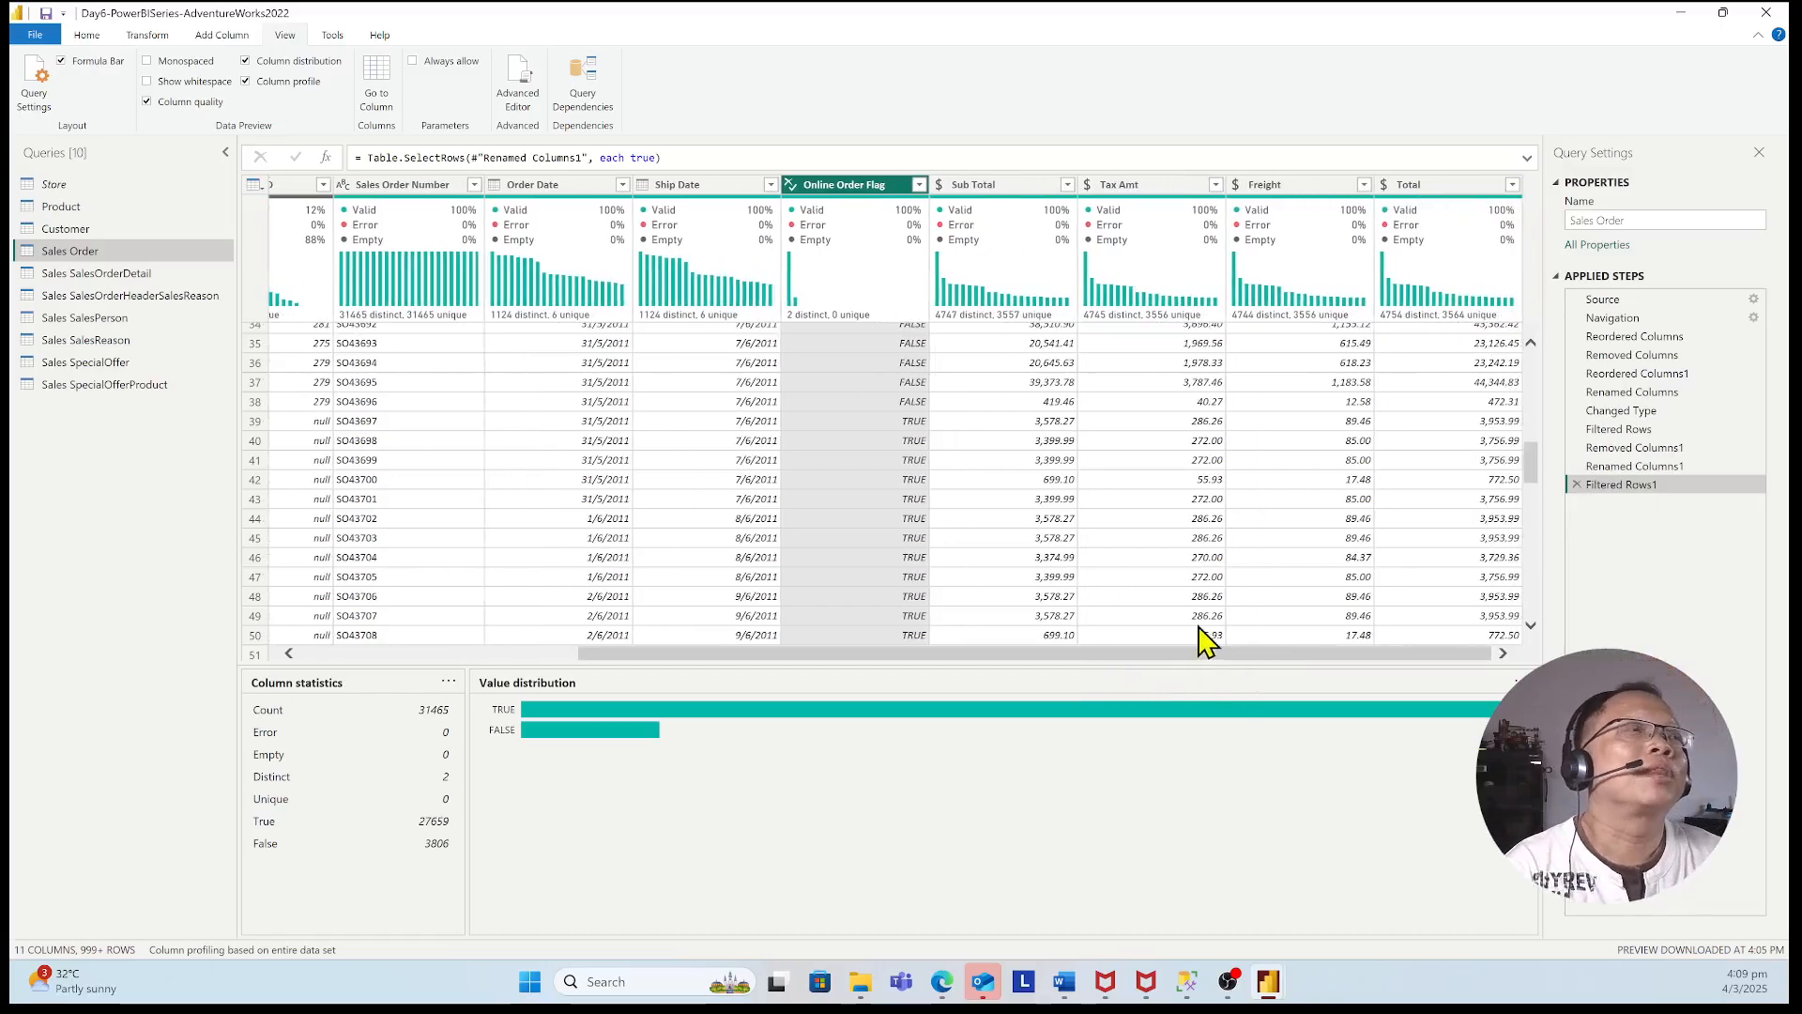
pyautogui.click(1445, 185)
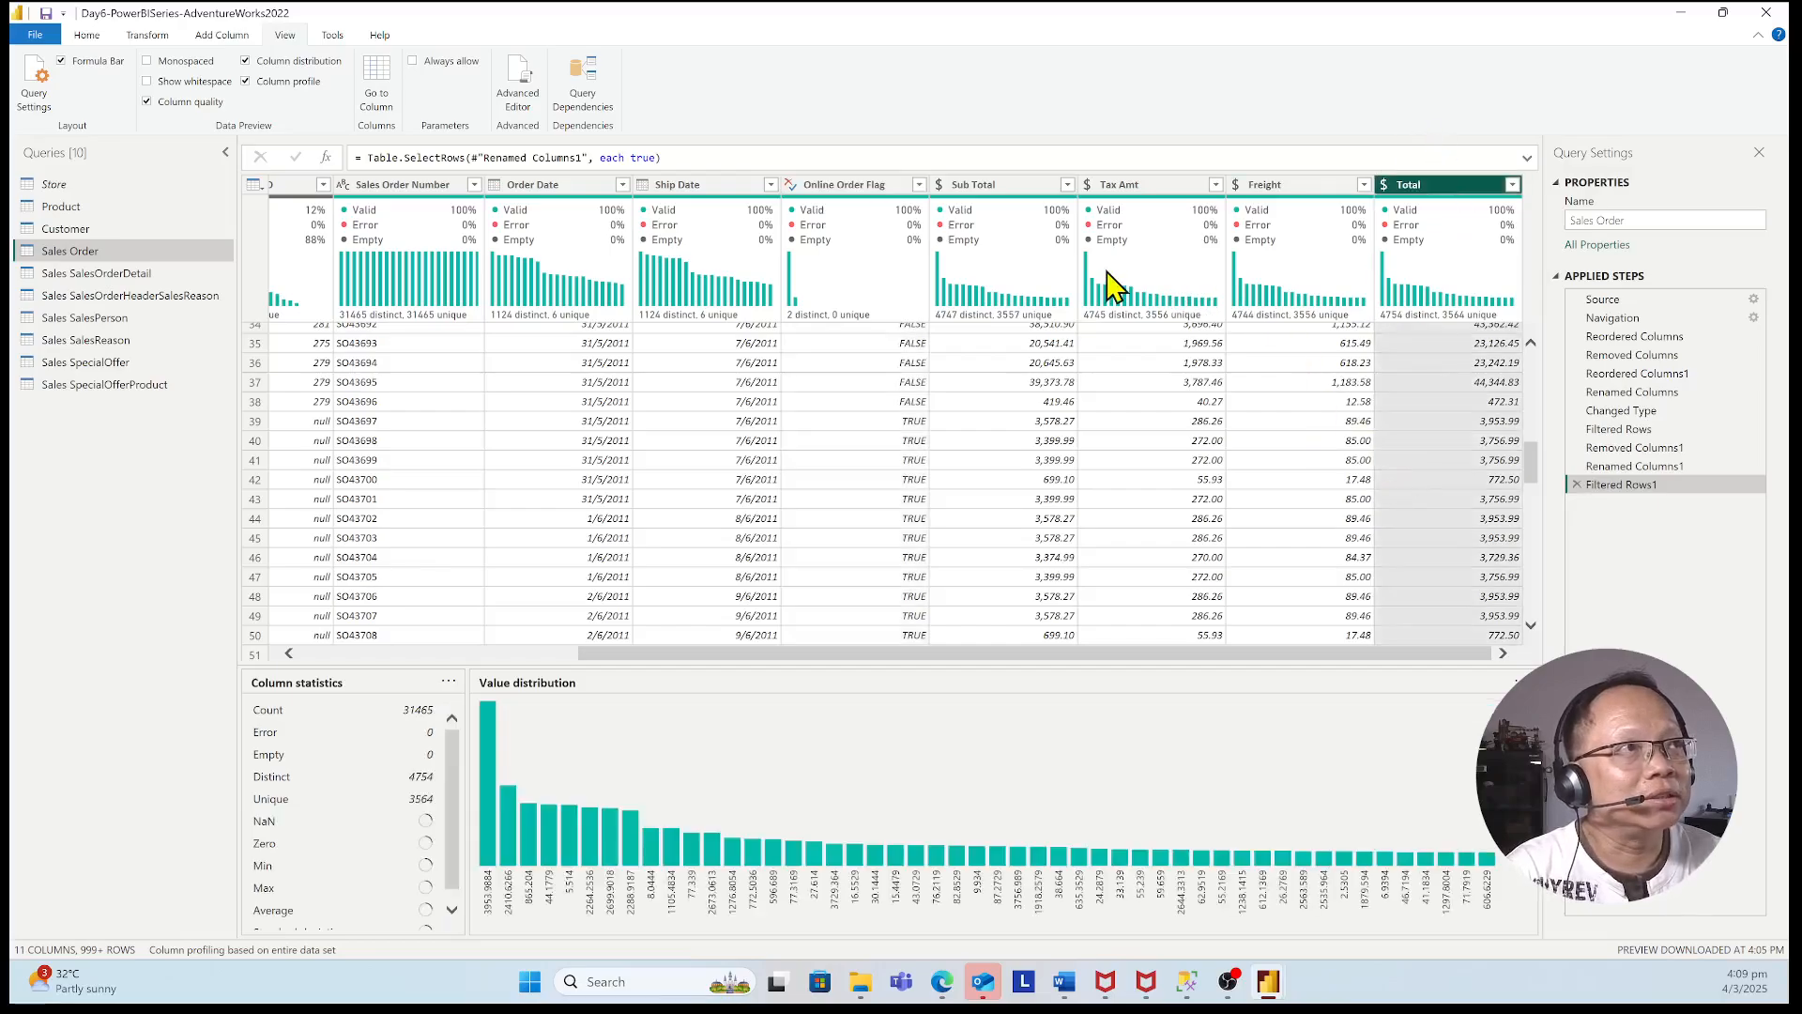
pyautogui.click(976, 185)
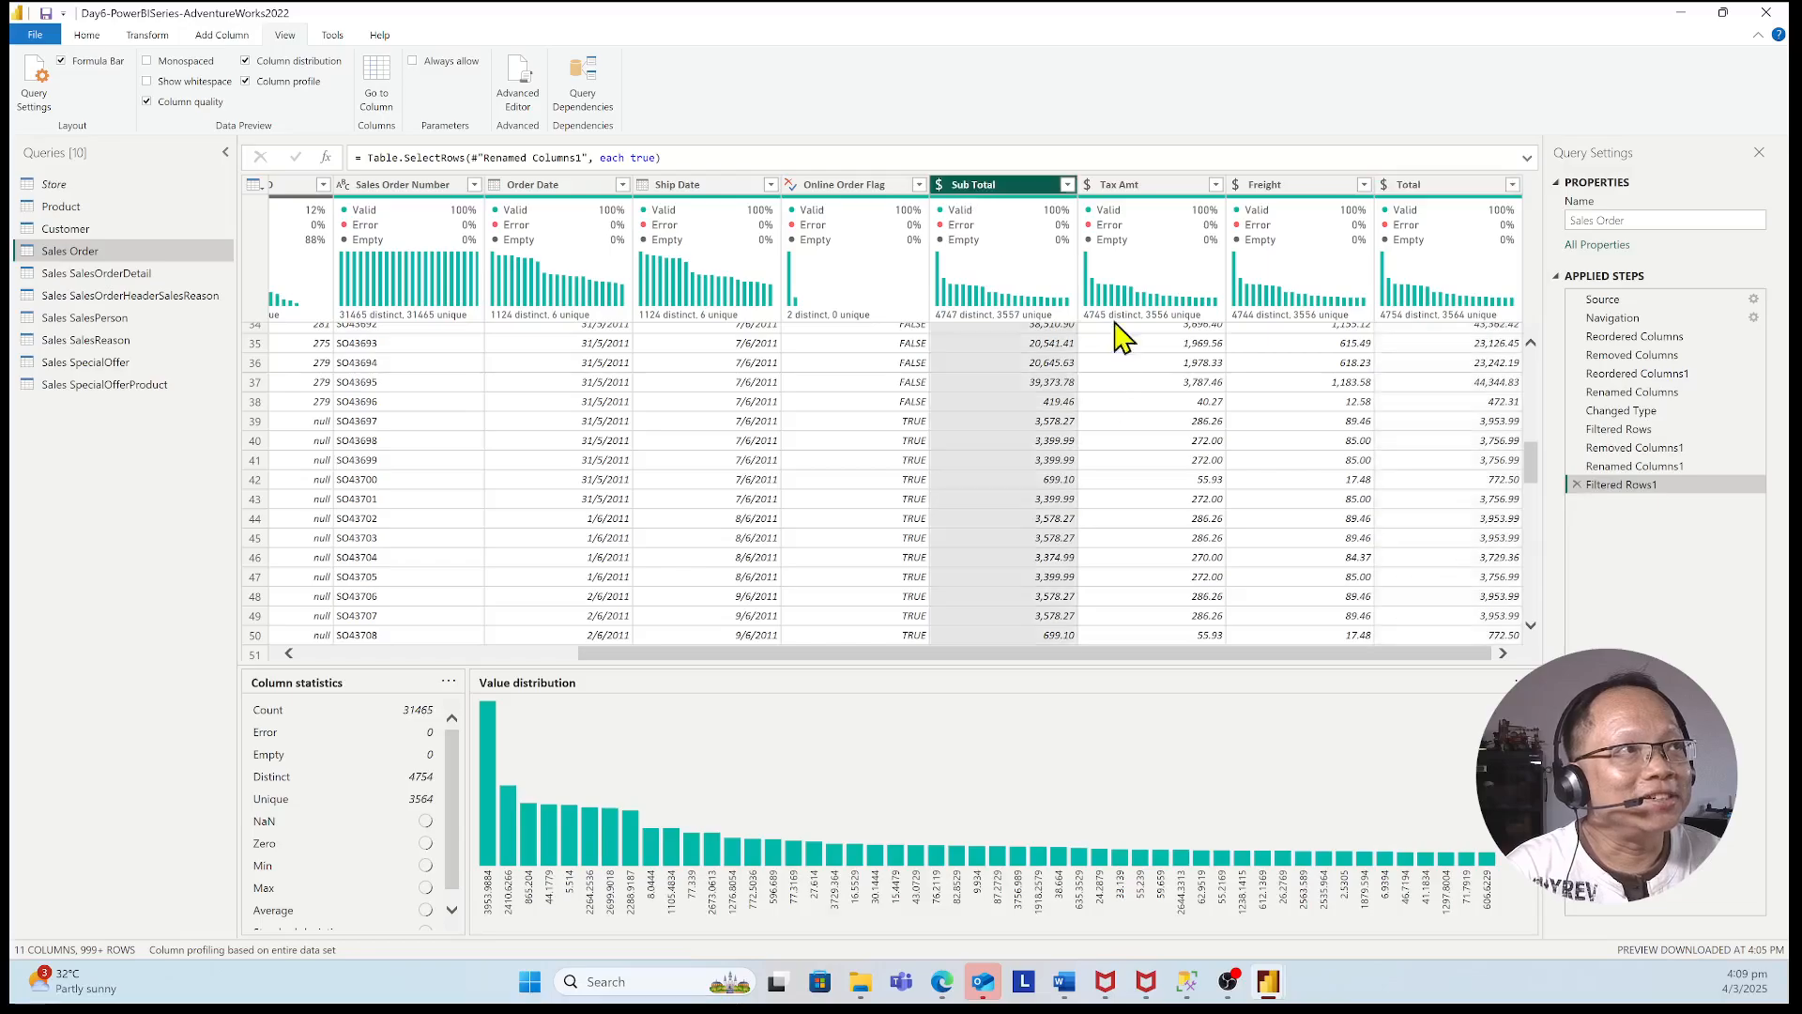
pyautogui.click(1206, 380)
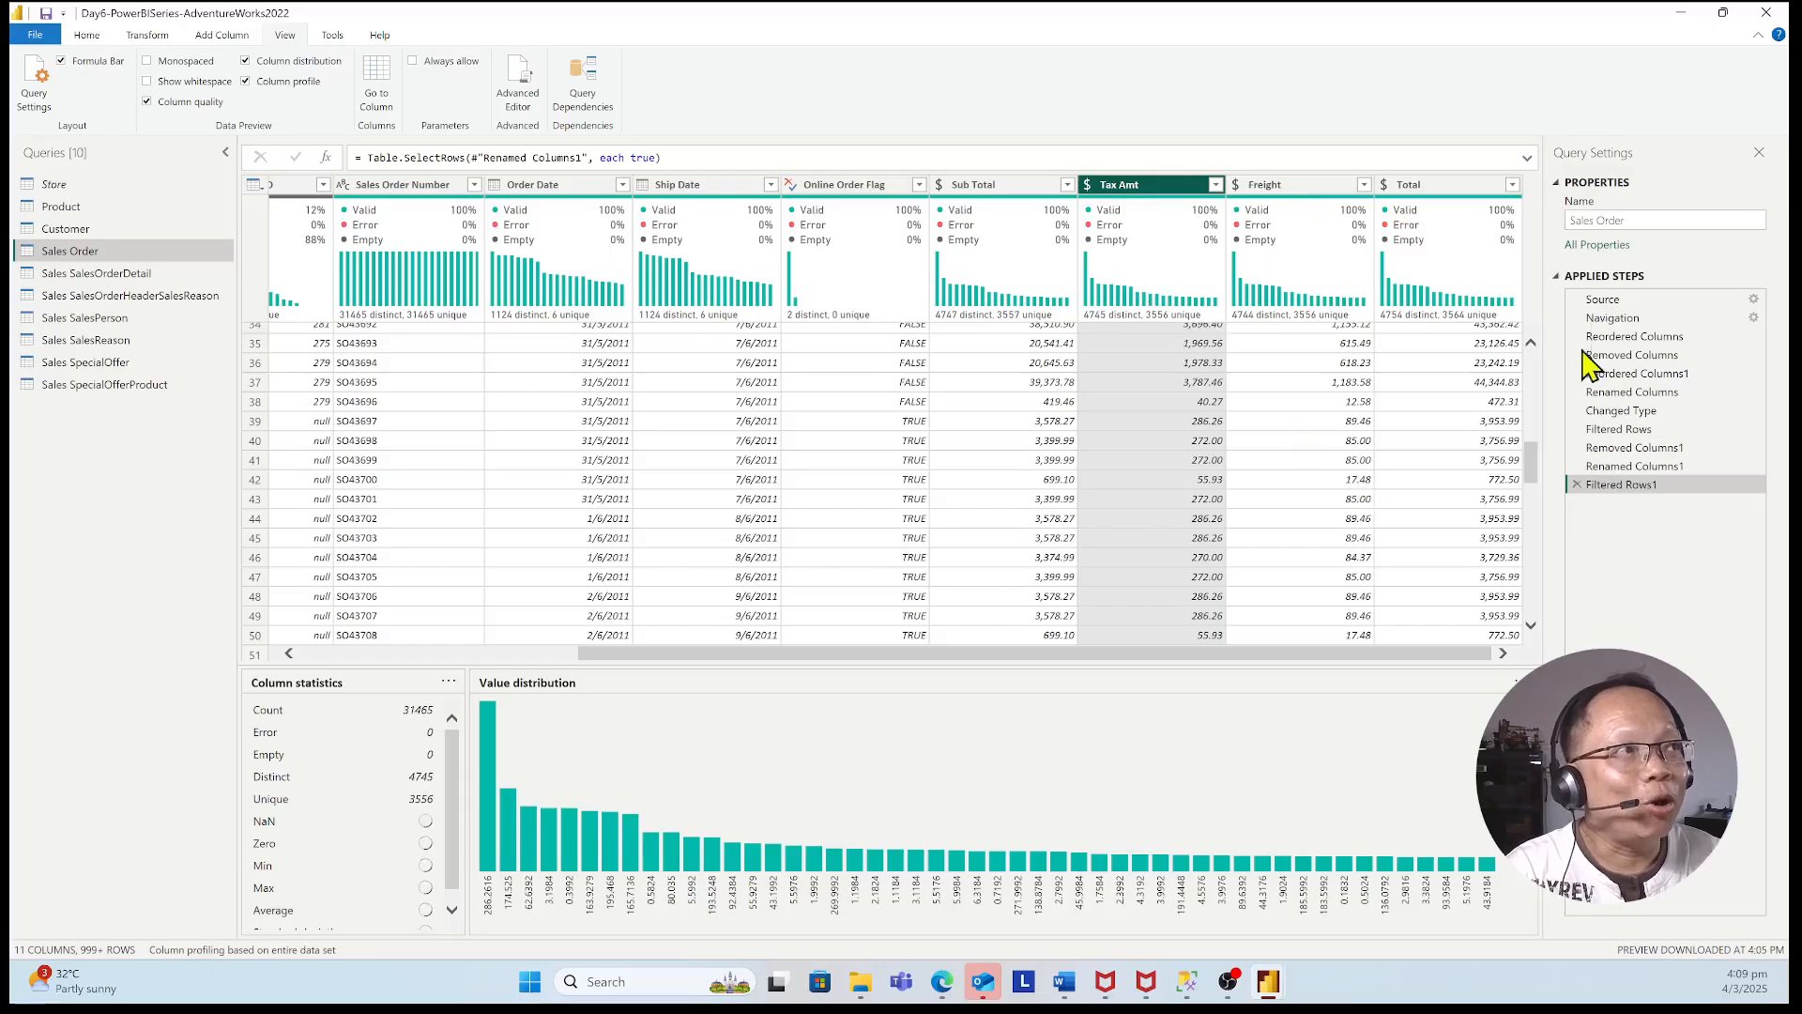
pyautogui.moveTo(1533, 465); pyautogui.dragTo(1539, 394)
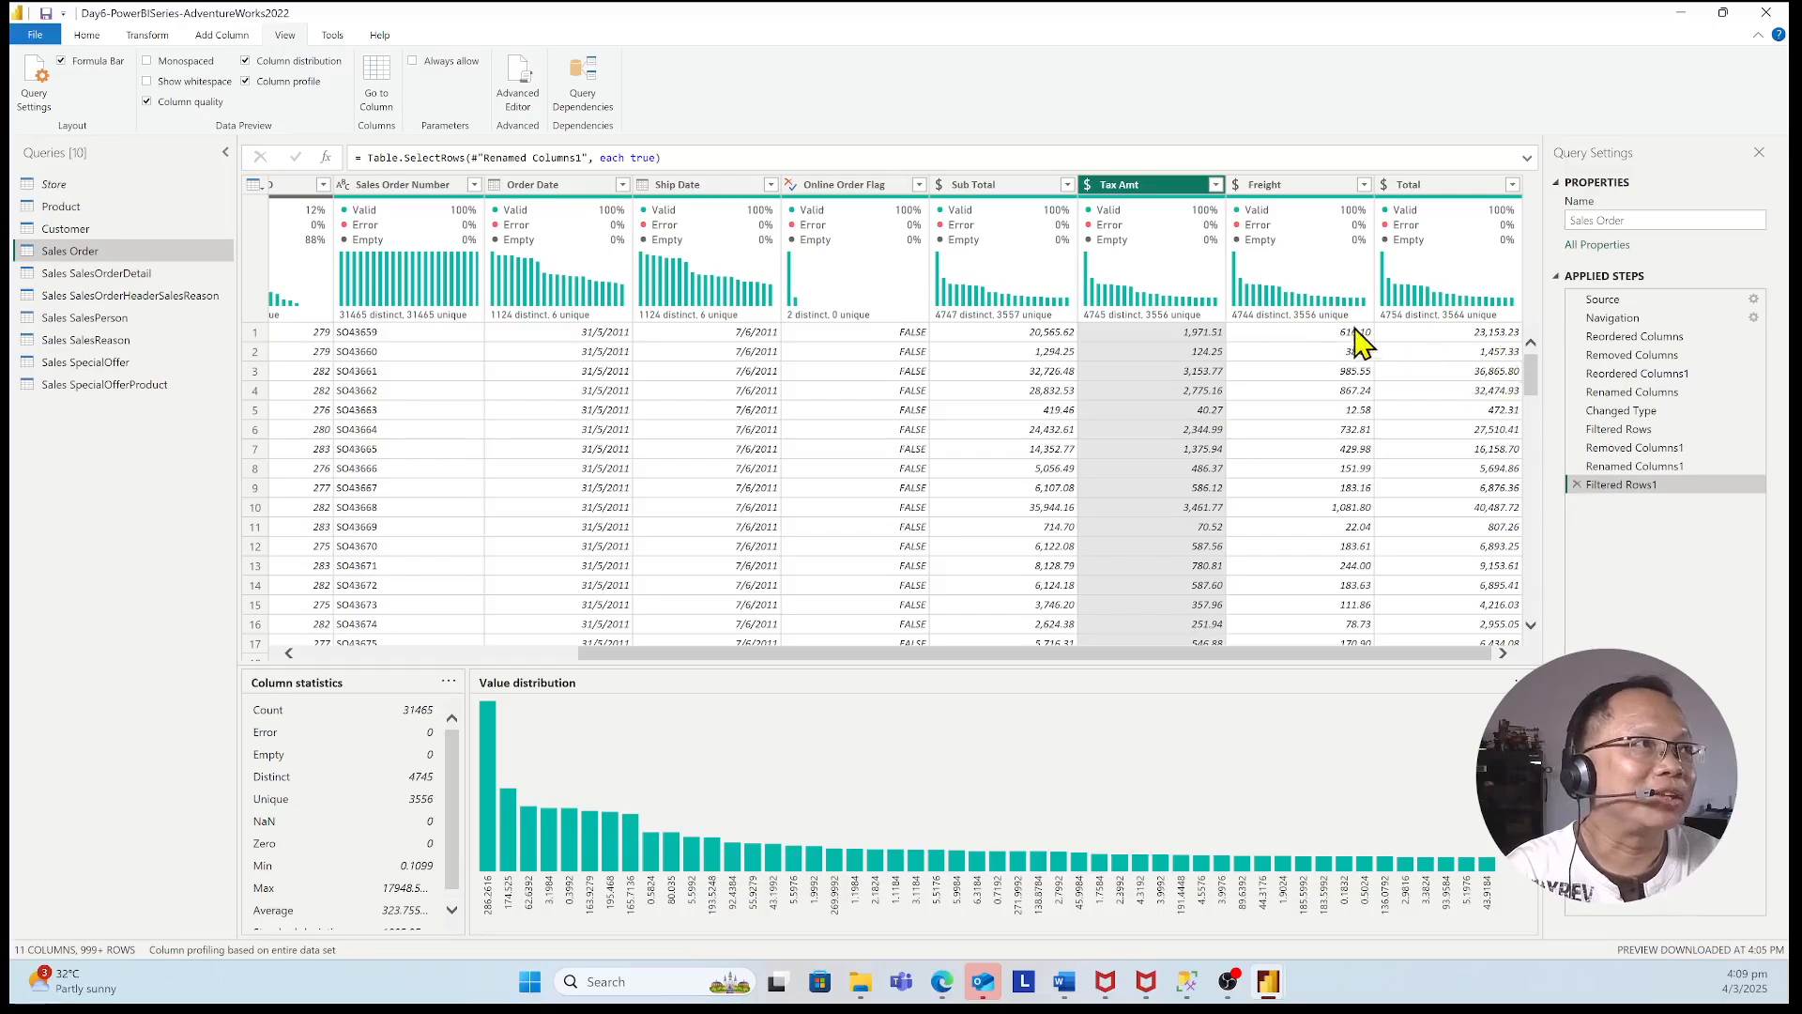
pyautogui.click(1300, 333)
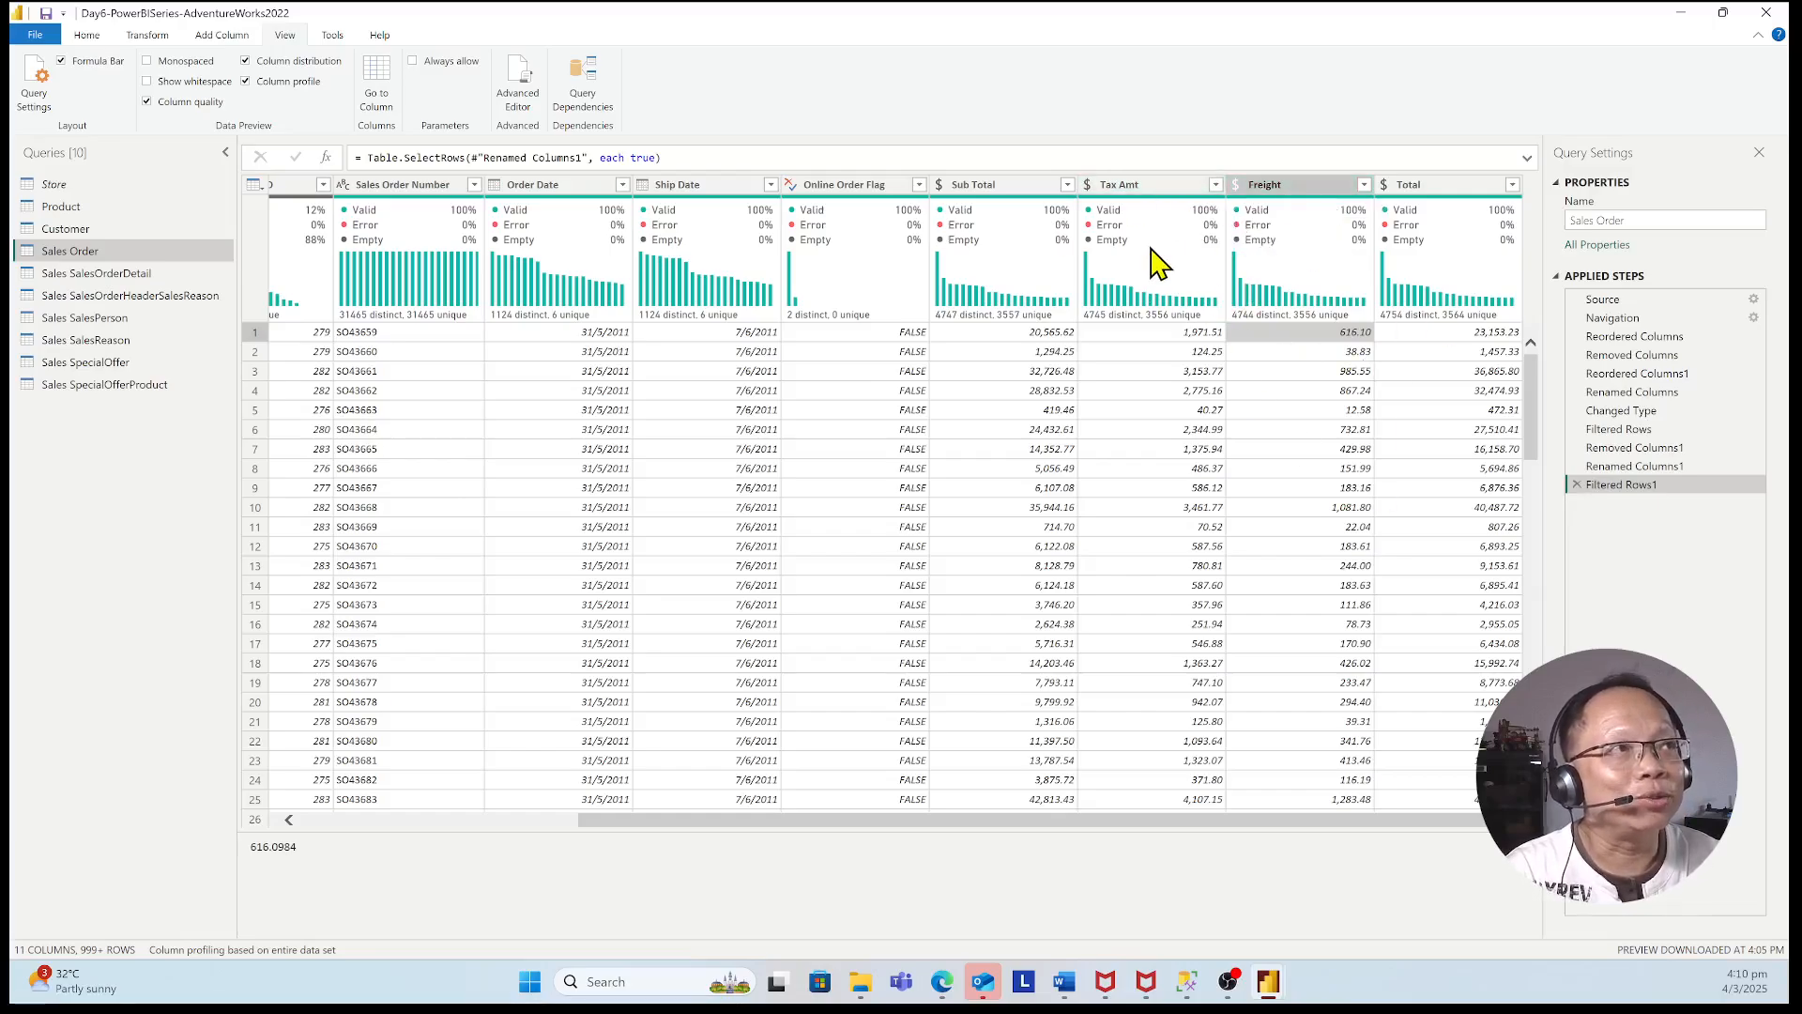
pyautogui.moveTo(1160, 265)
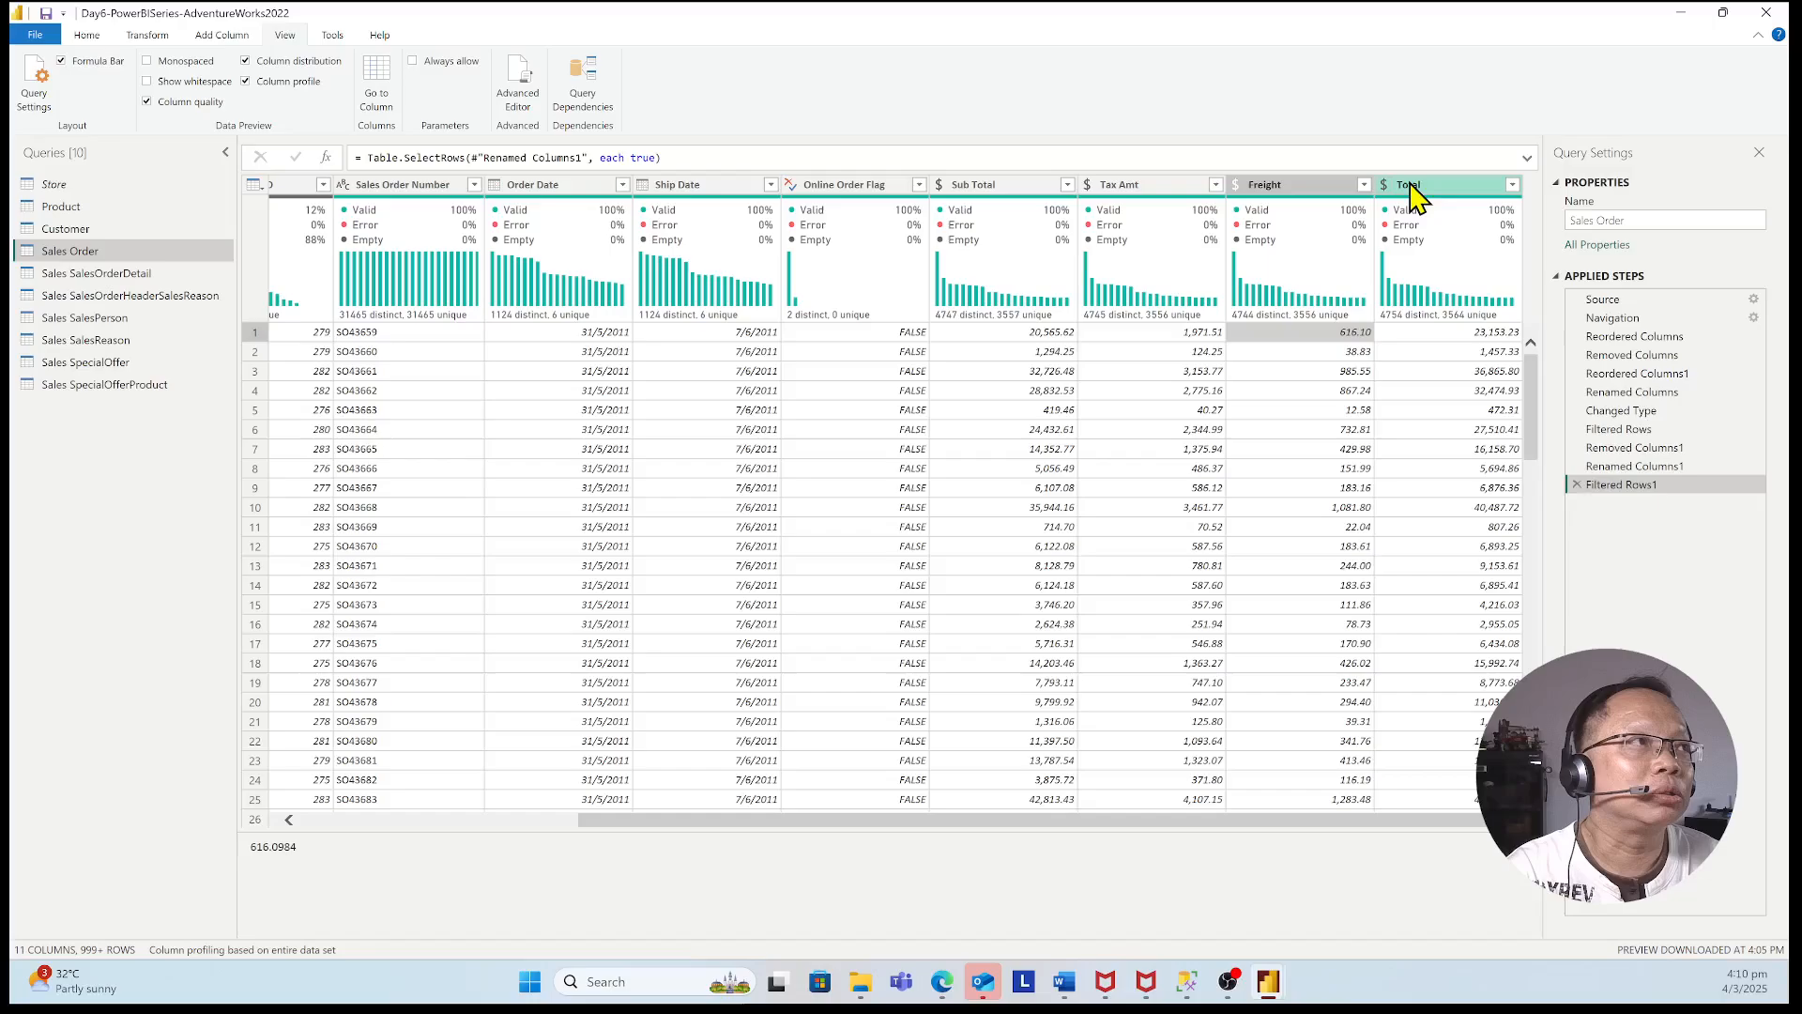
# - Rename the Total column of the Sales Order query as Total with Tax
pyautogui.click(1453, 199)
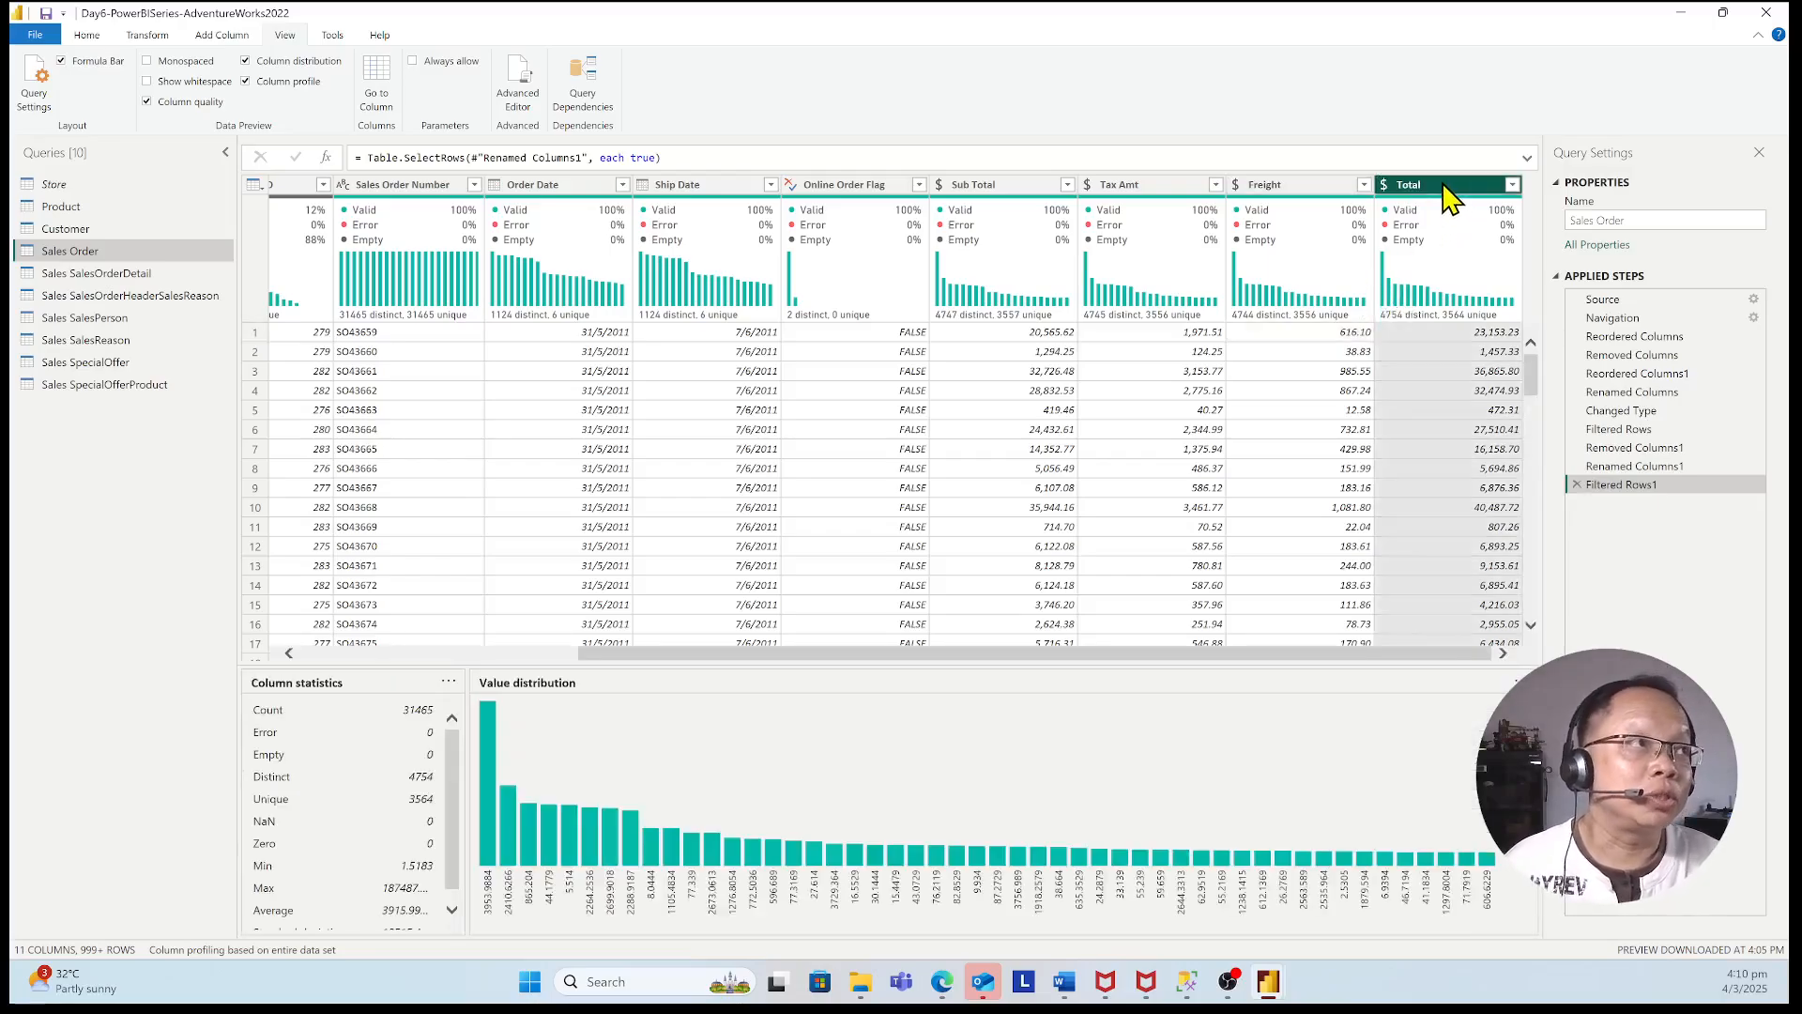
pyautogui.doubleClick(1444, 185)
pyautogui.click(1445, 184)
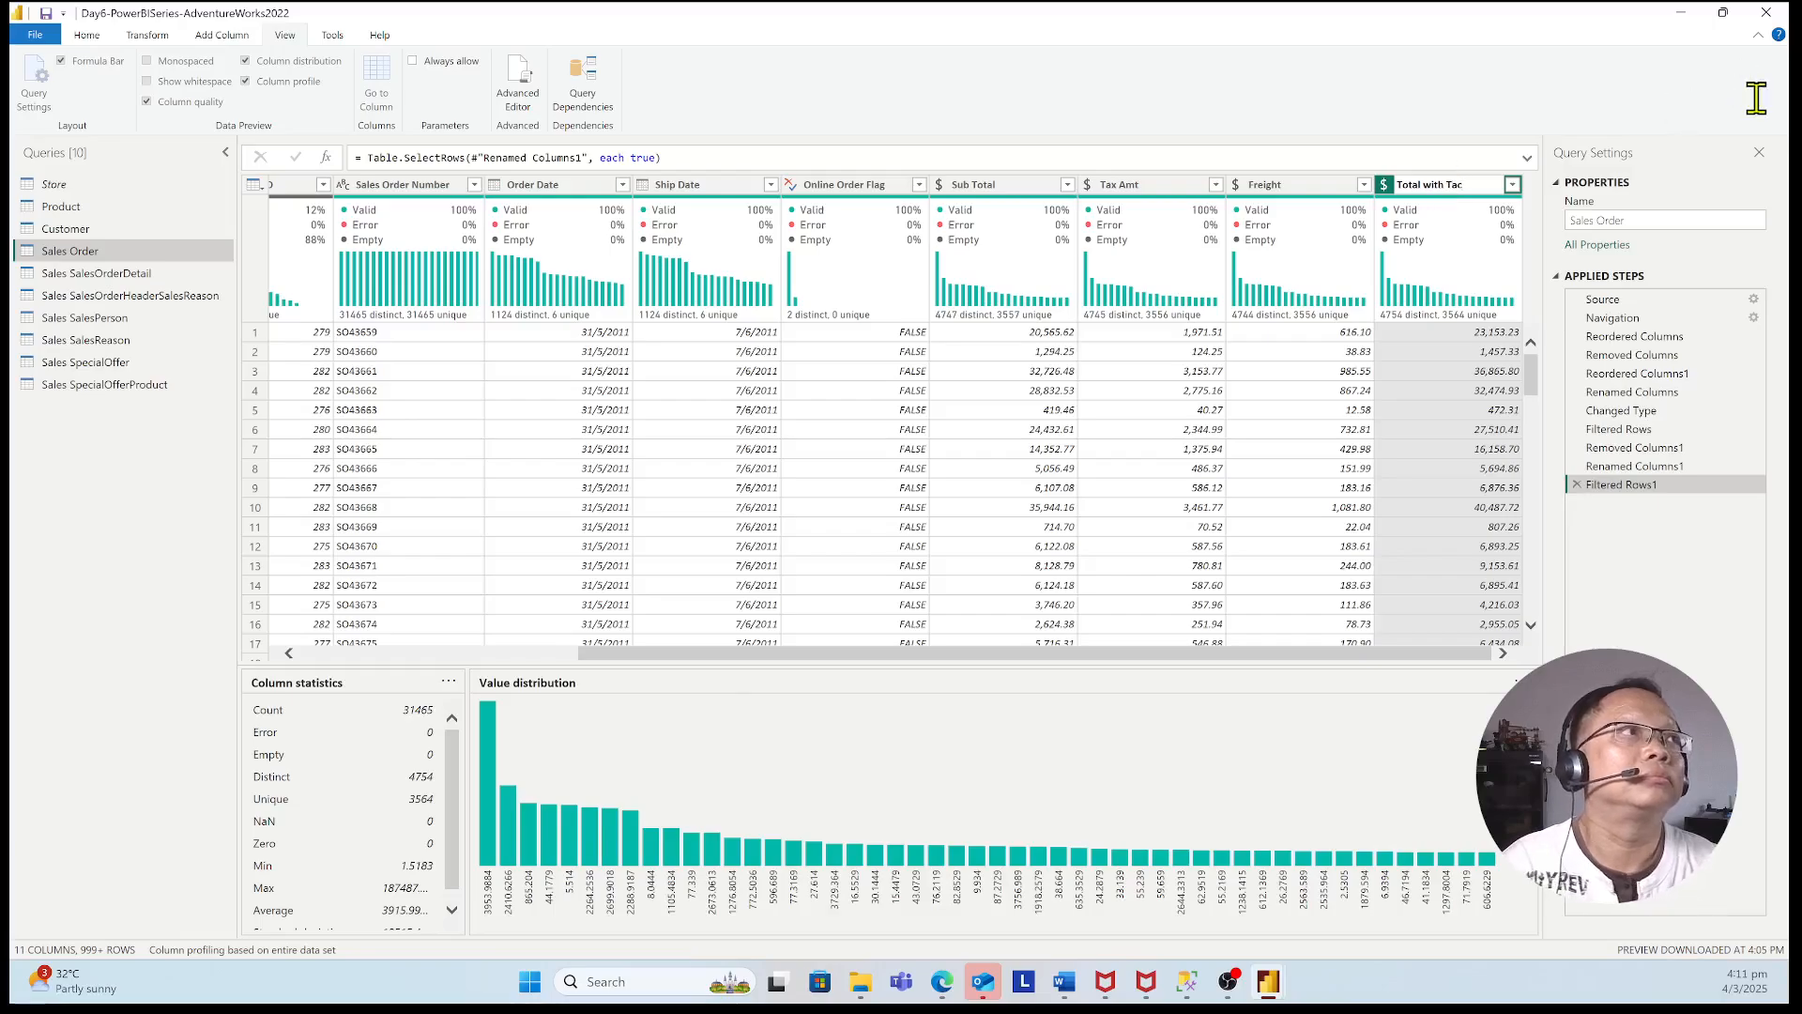
pyautogui.press('Return')
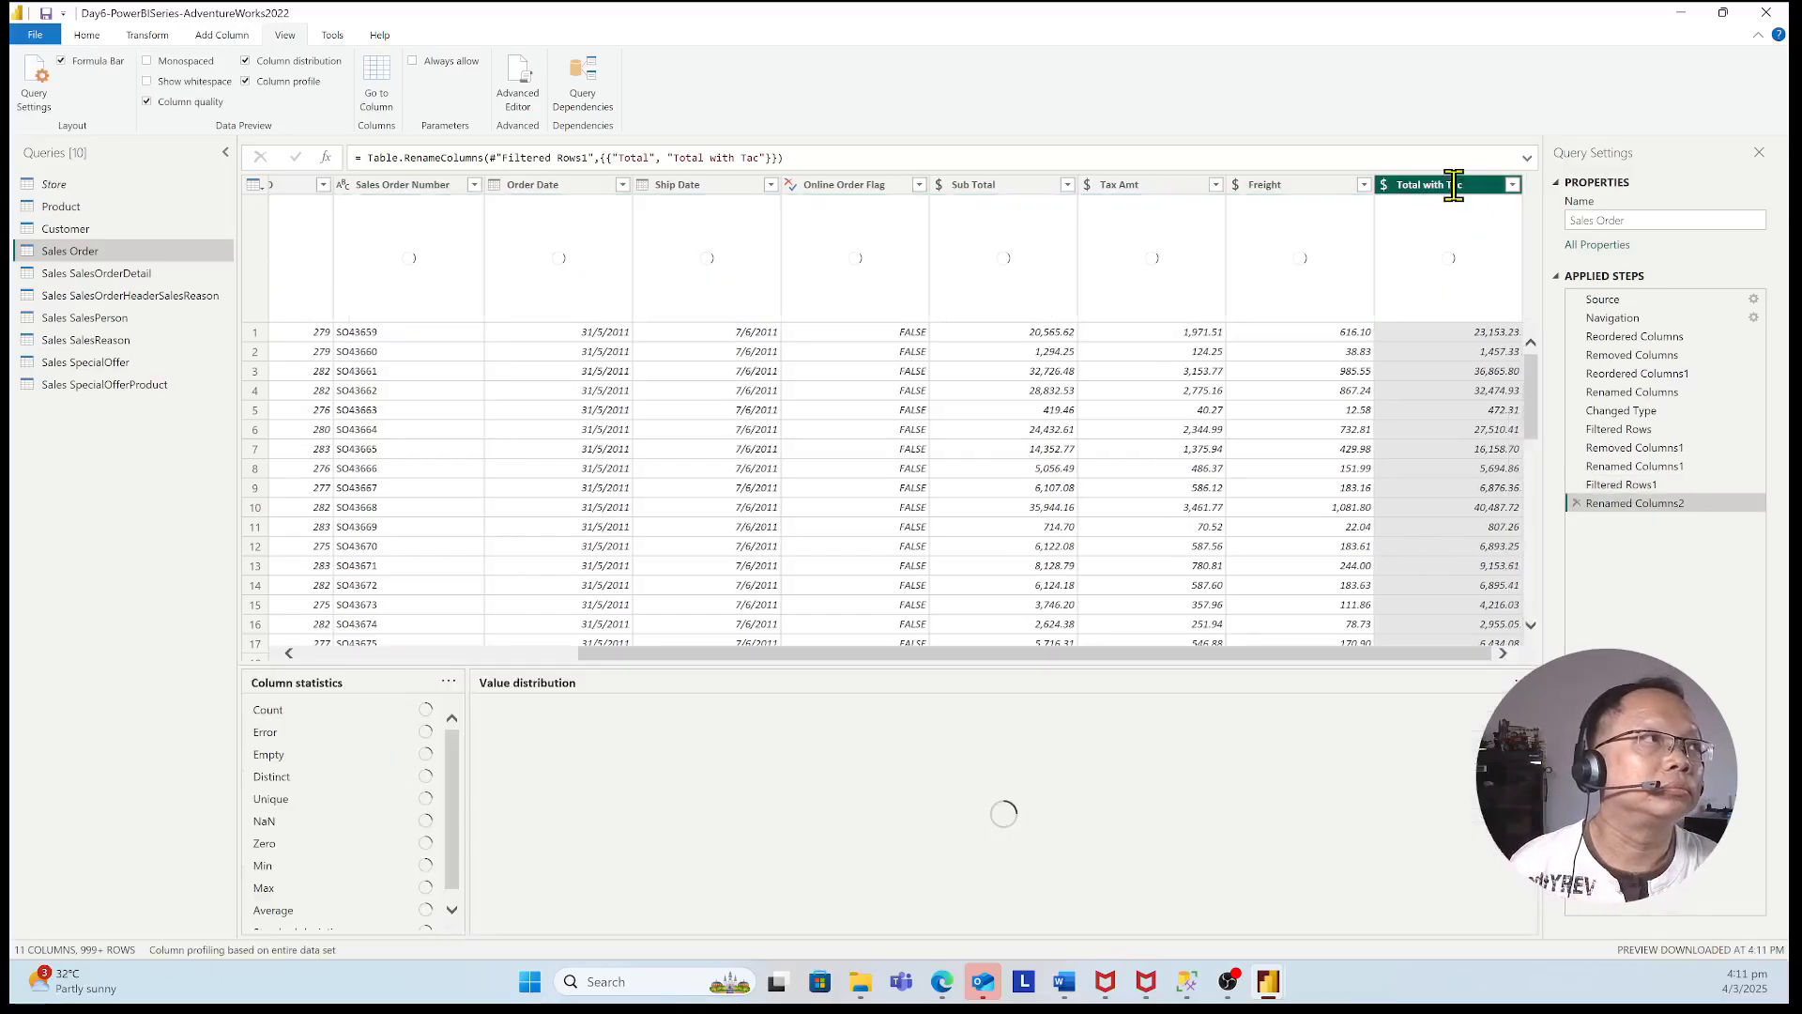
pyautogui.doubleClick(1471, 184)
pyautogui.click(1480, 178)
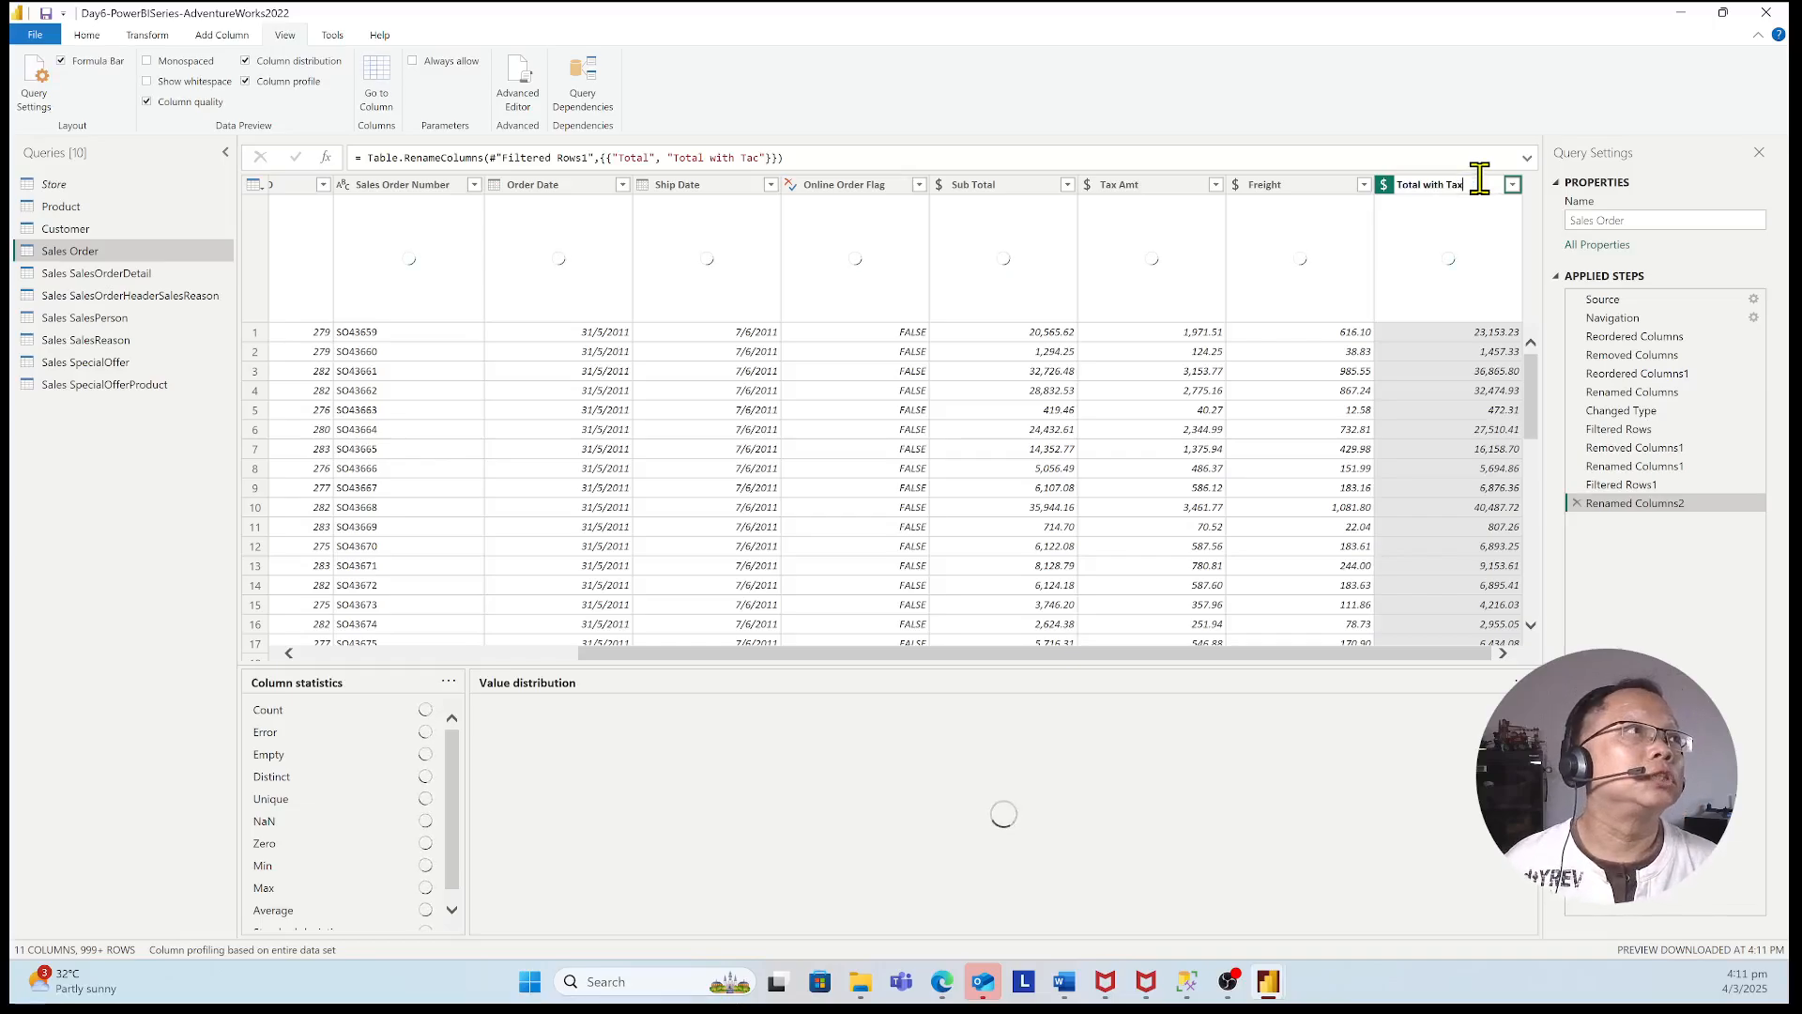
pyautogui.press('Return')
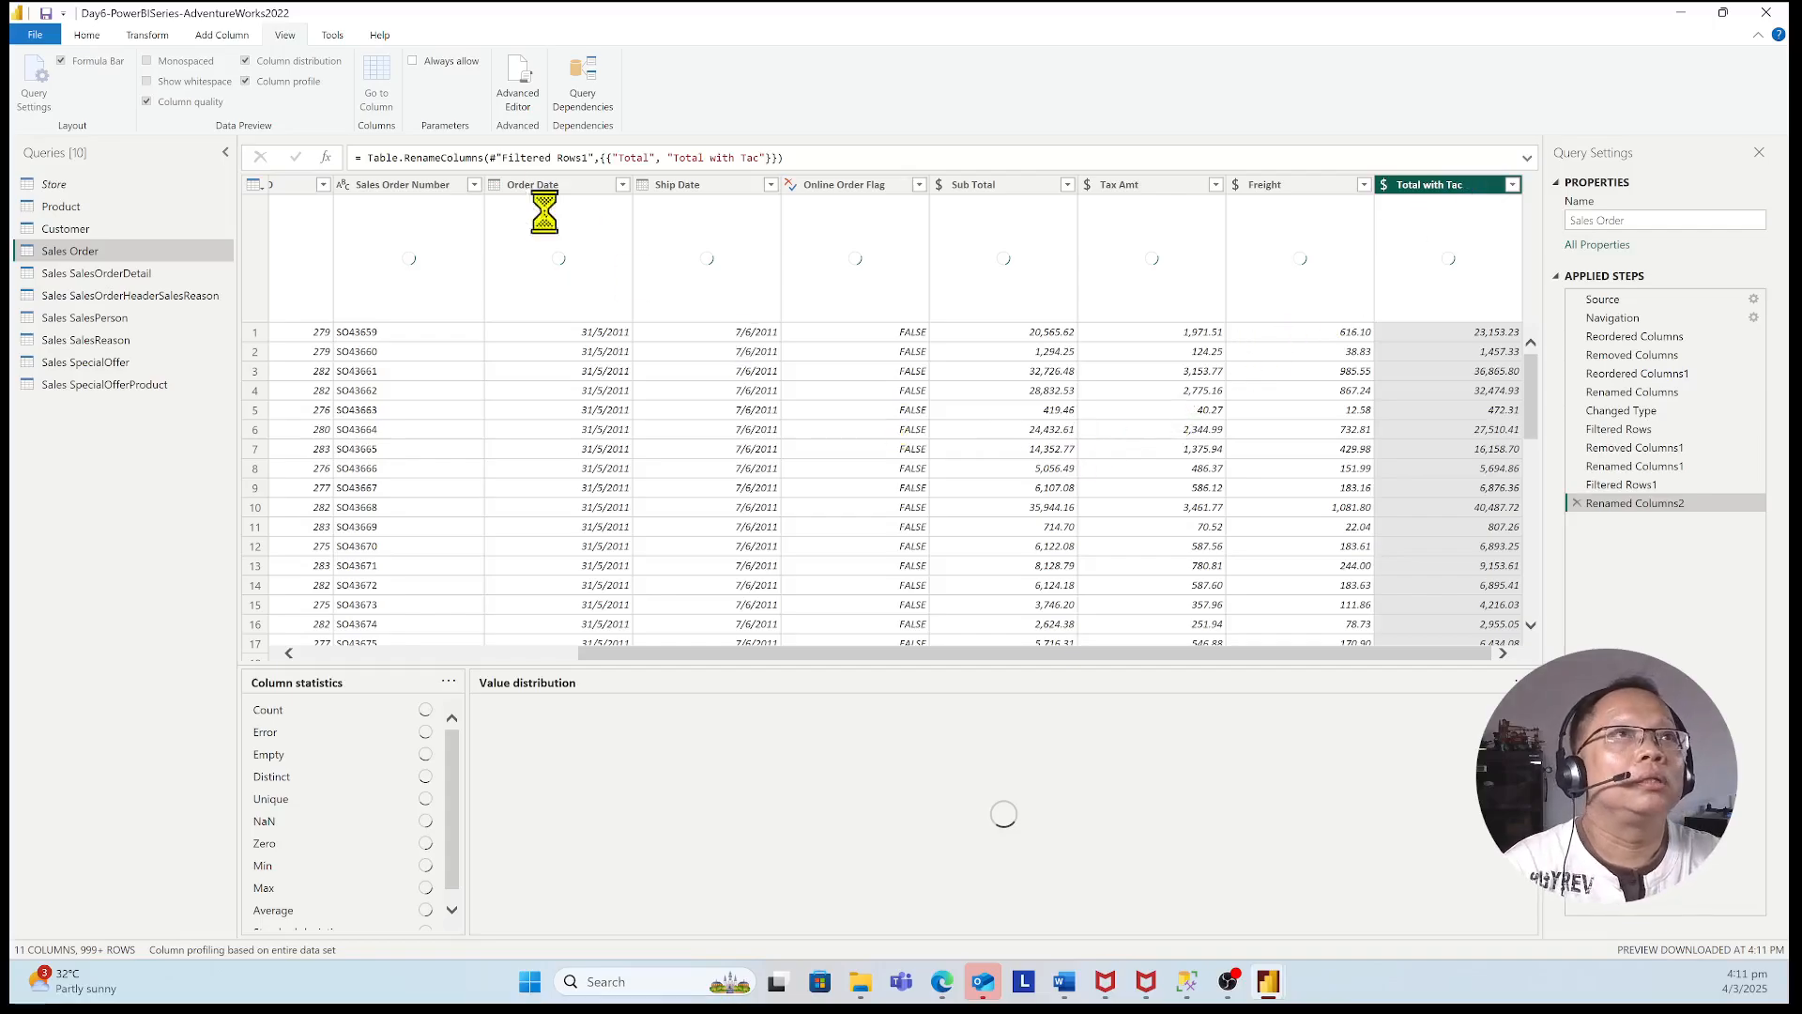
# - Disable the column distribution, column profile and column quality displays
pyautogui.click(245, 60)
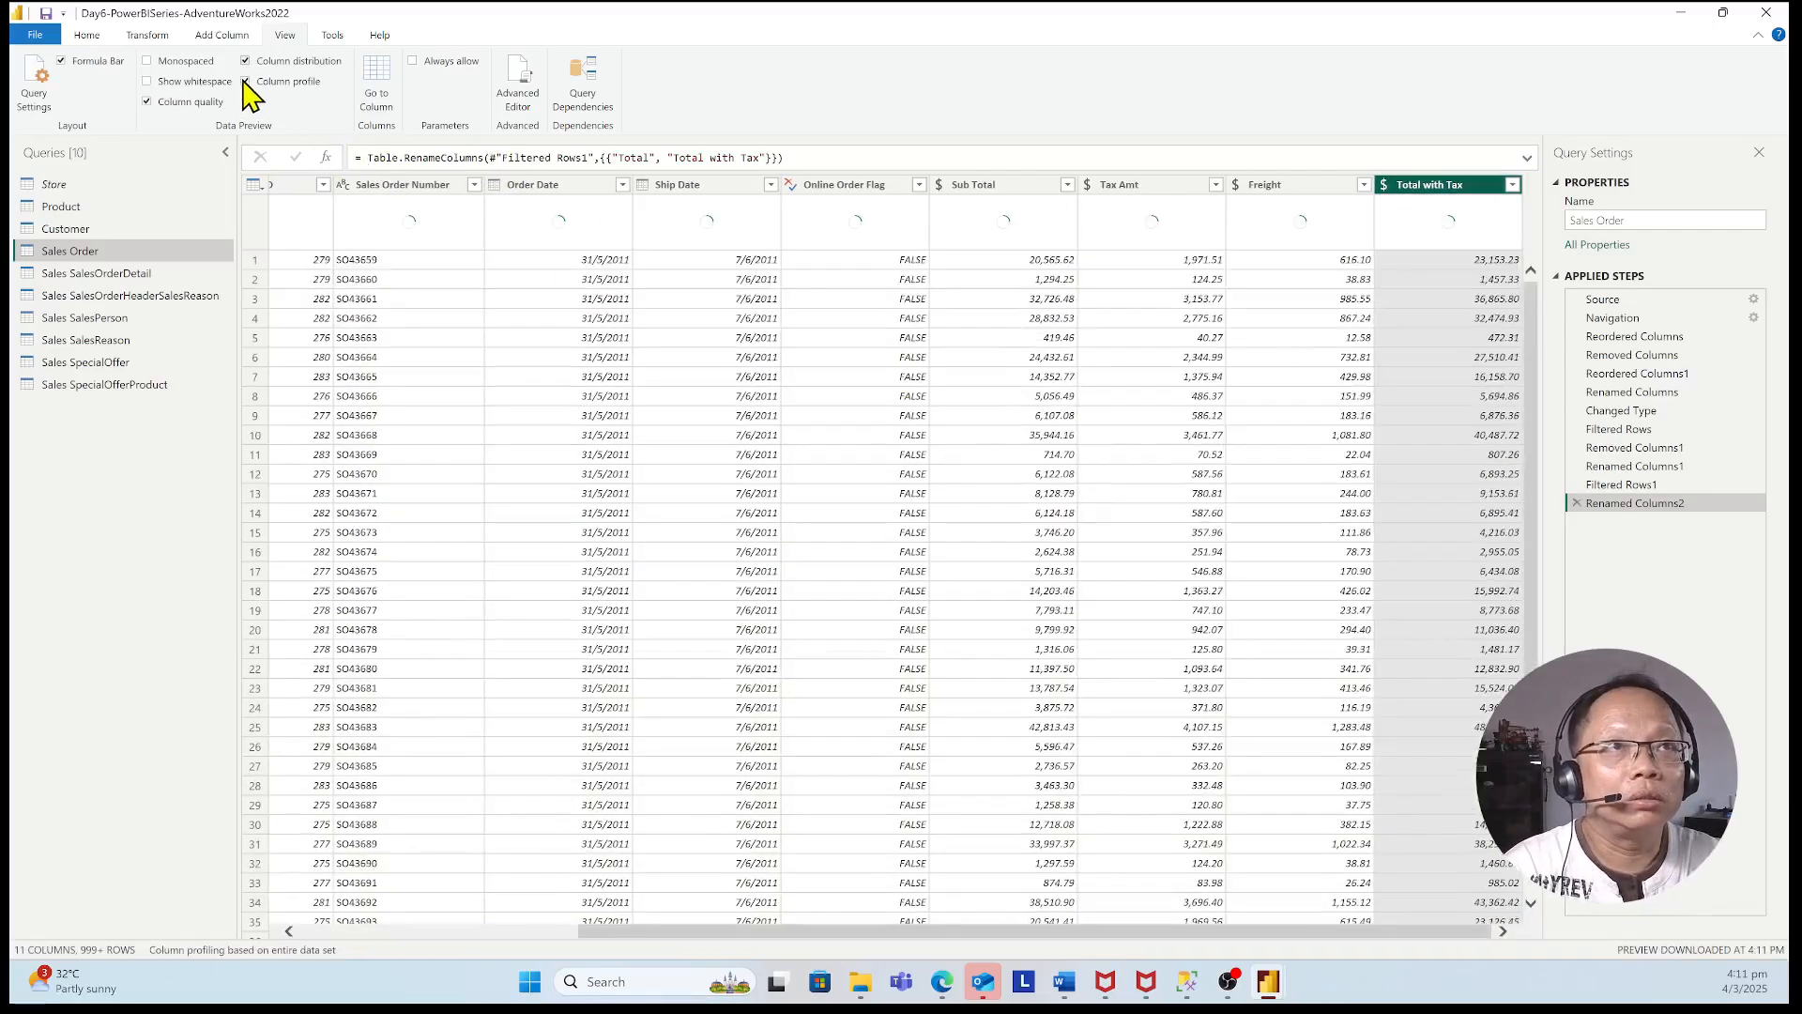
pyautogui.click(148, 102)
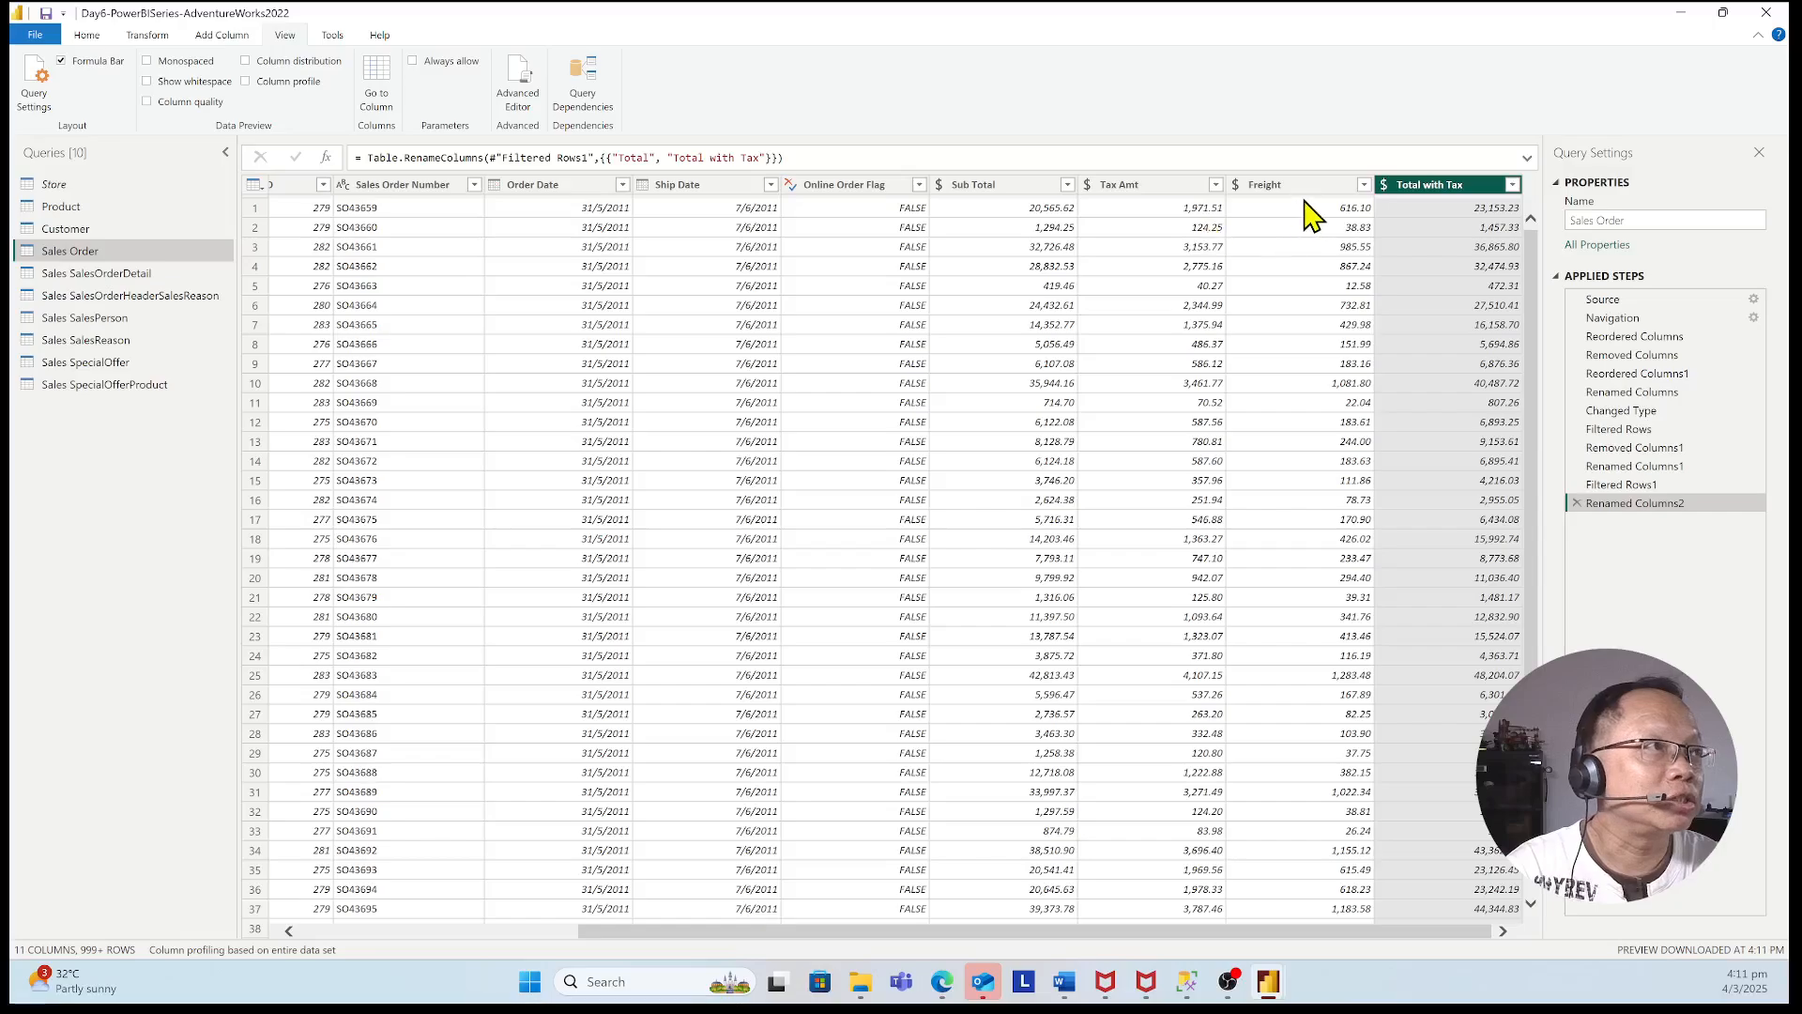
# - Open Calculator below the first data row and enter that row's Sub Total, 20565.62
pyautogui.click(585, 980)
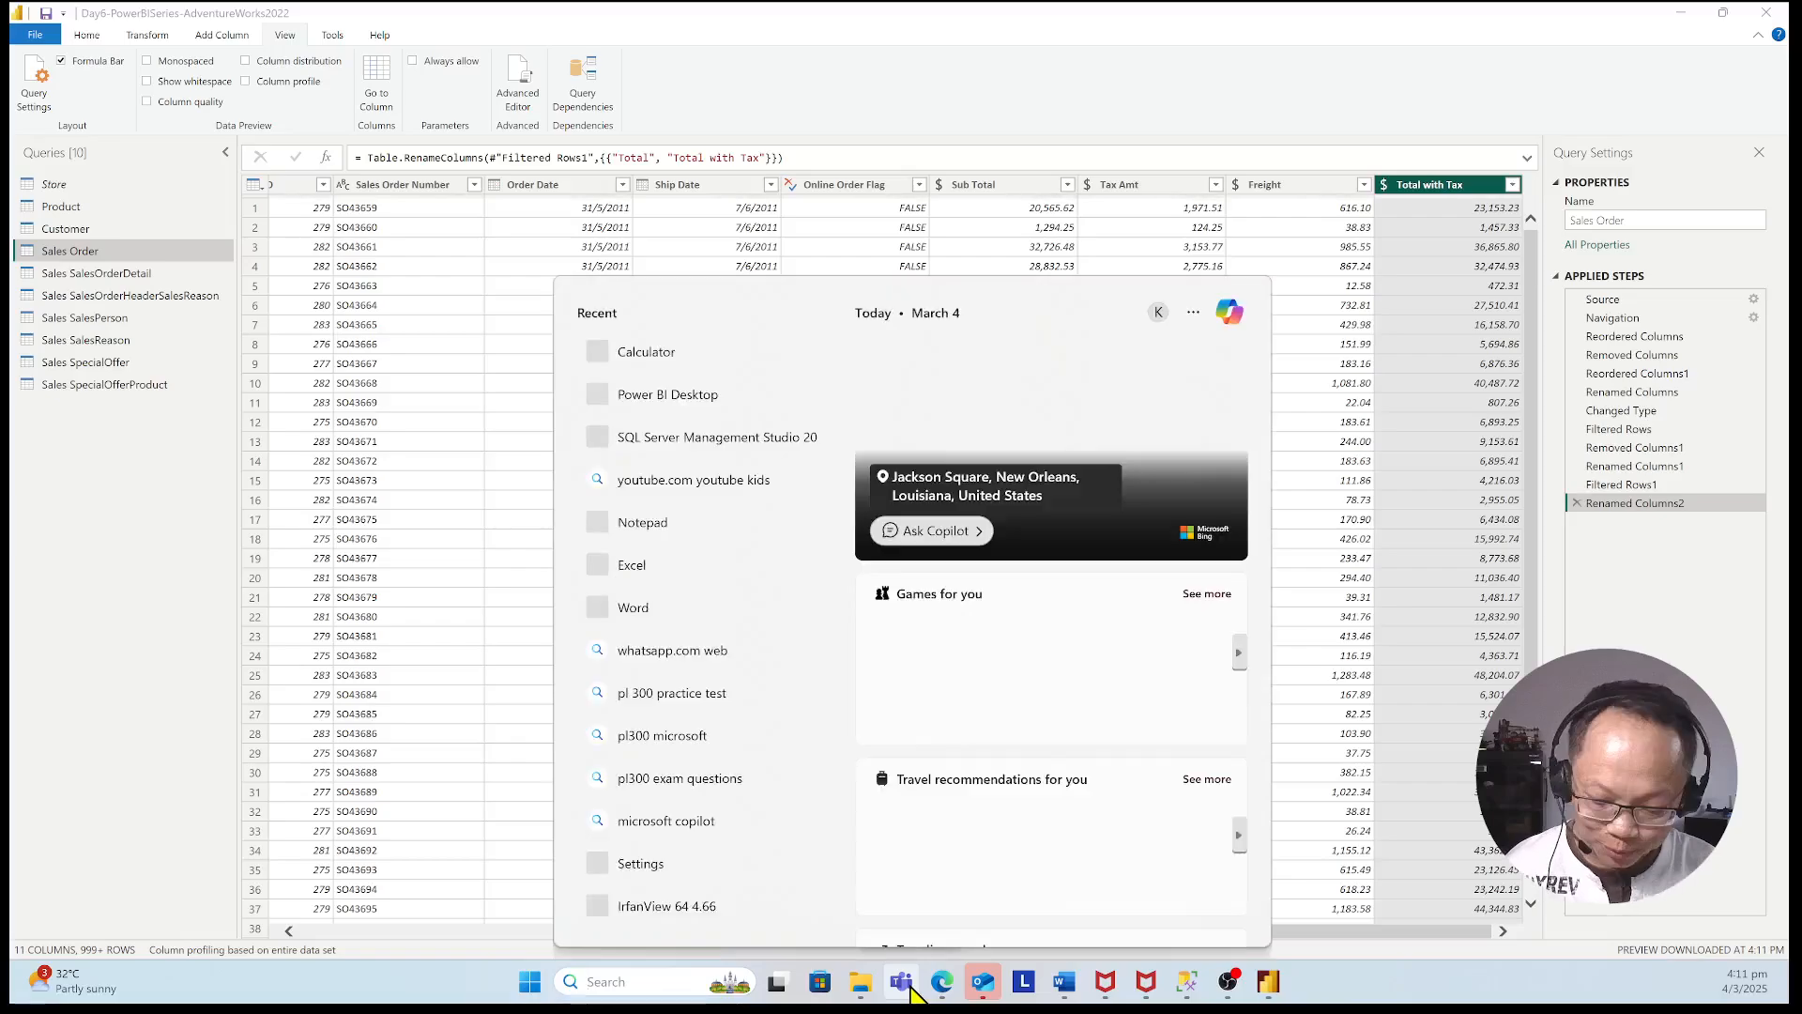
pyautogui.write('cal')
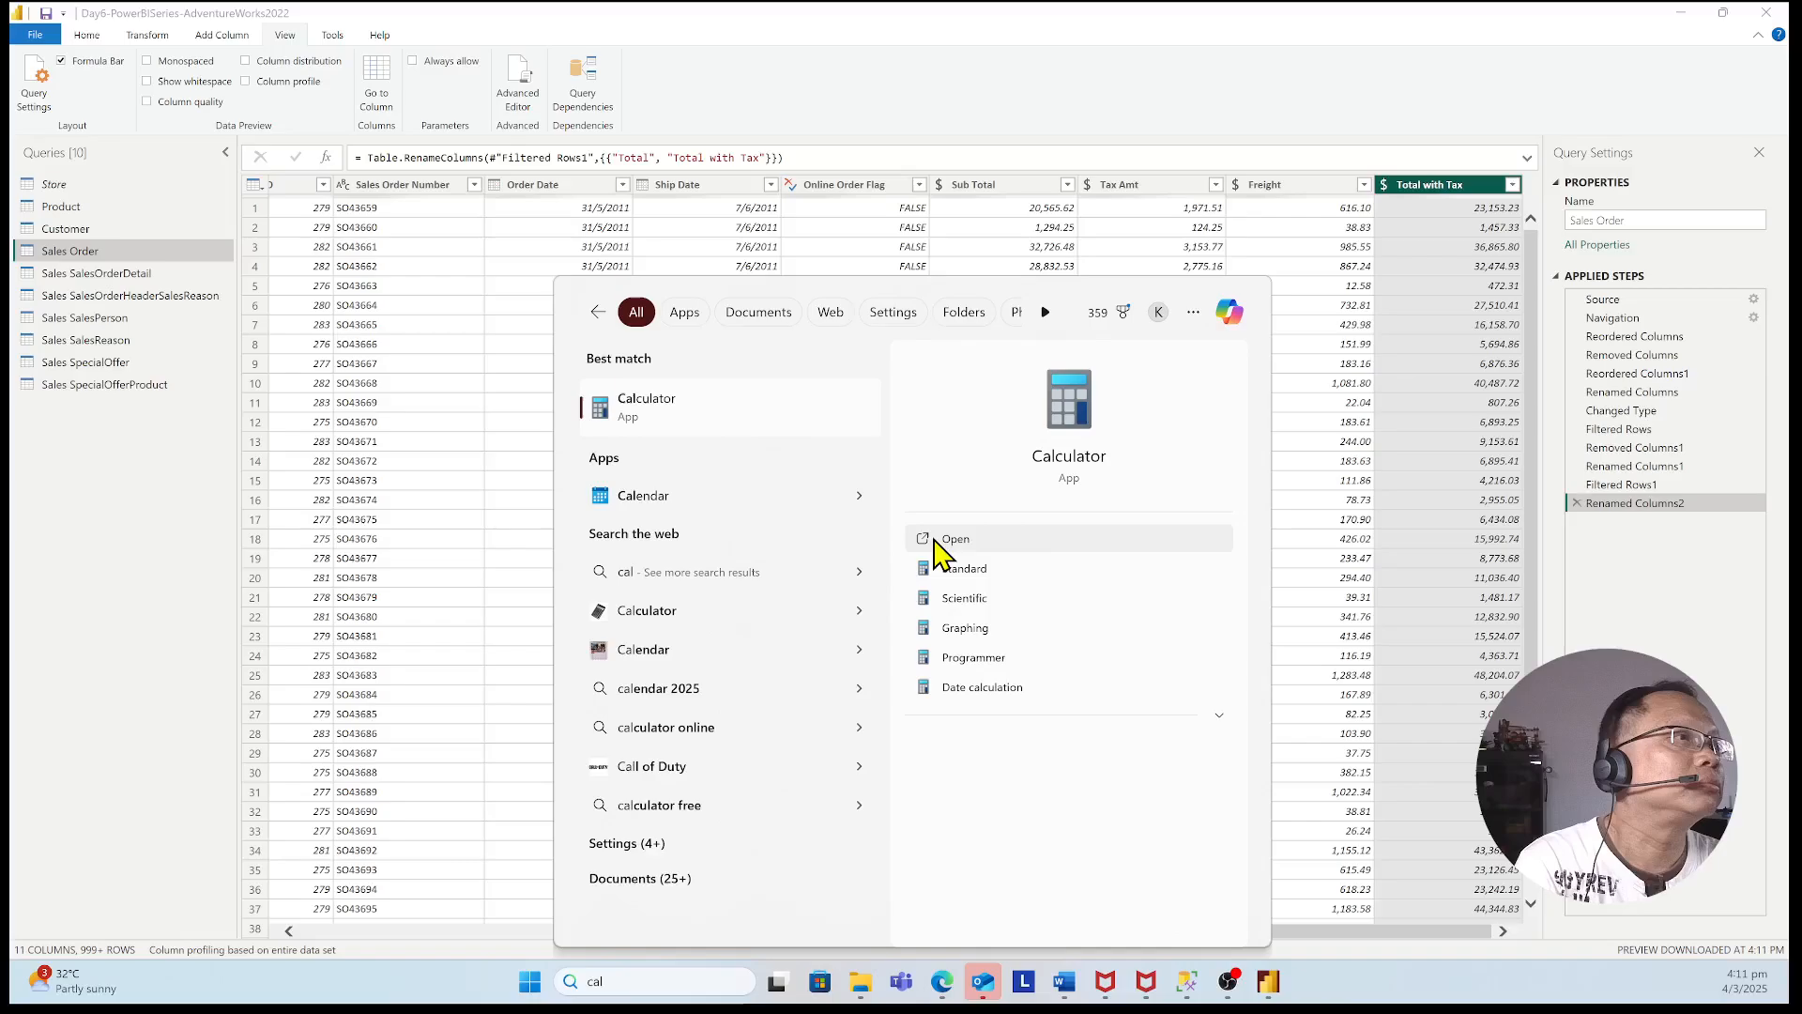
pyautogui.click(948, 538)
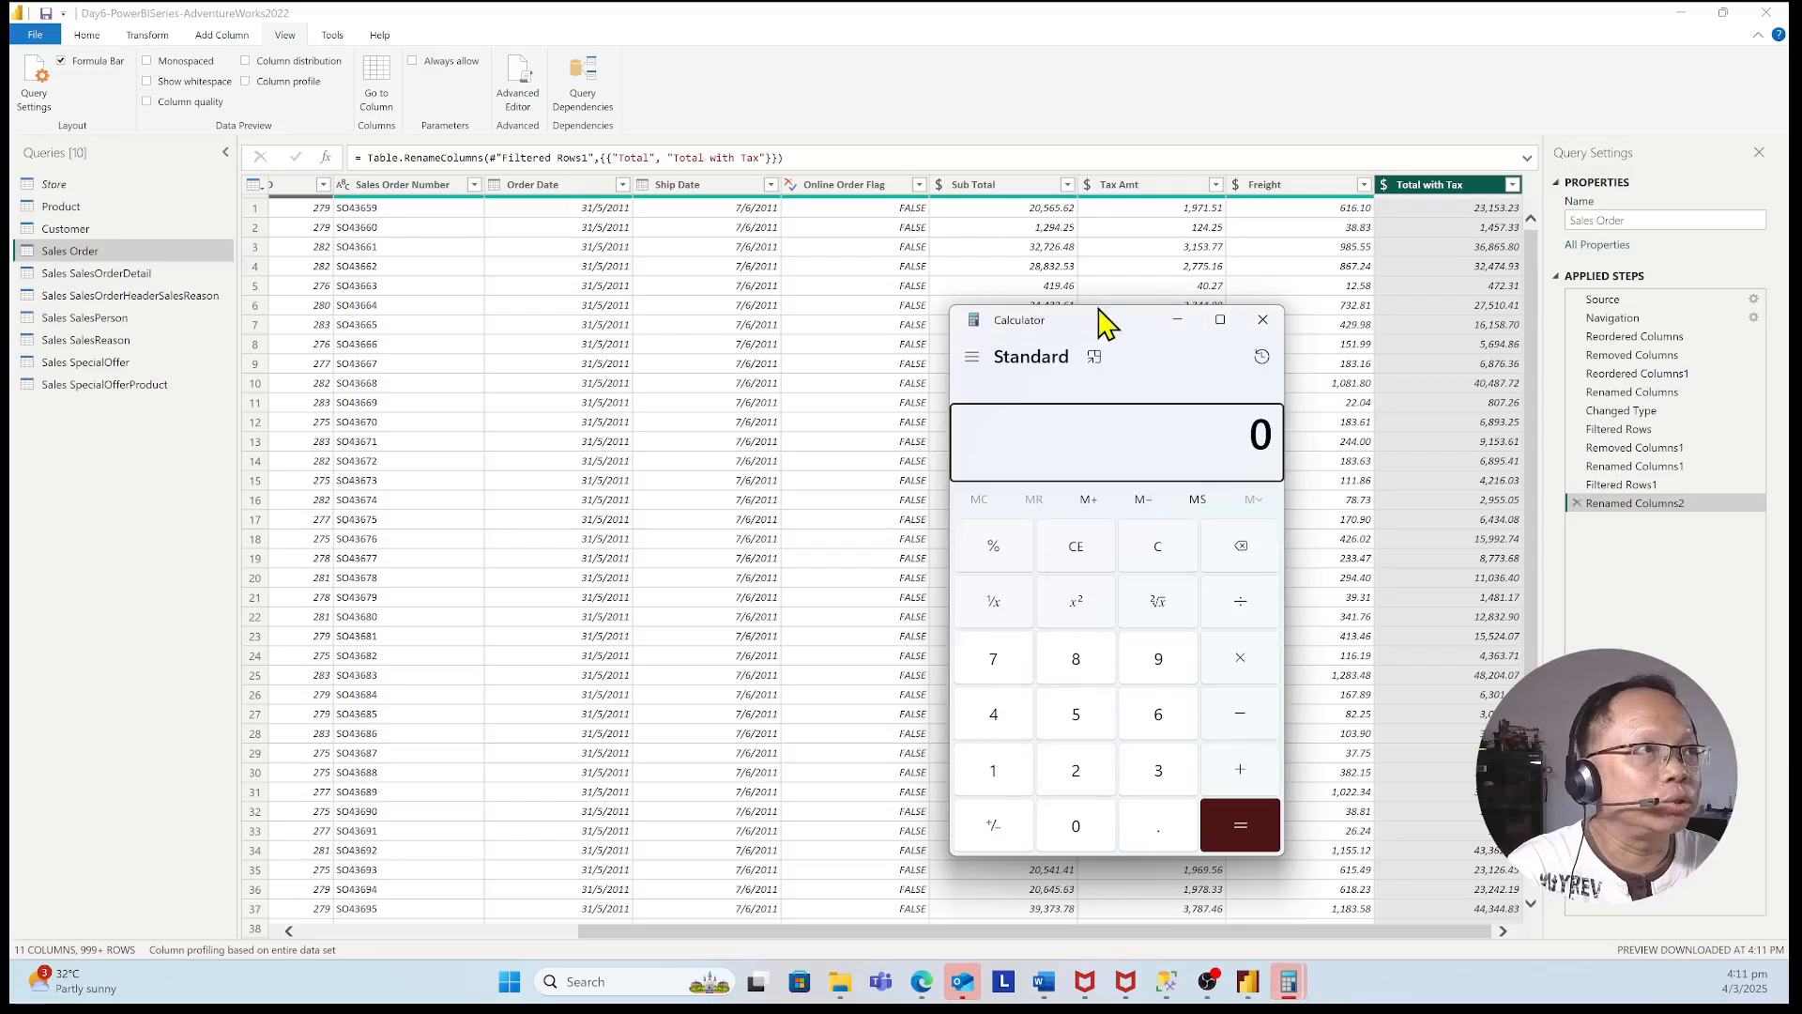
pyautogui.moveTo(1098, 320); pyautogui.dragTo(1089, 234)
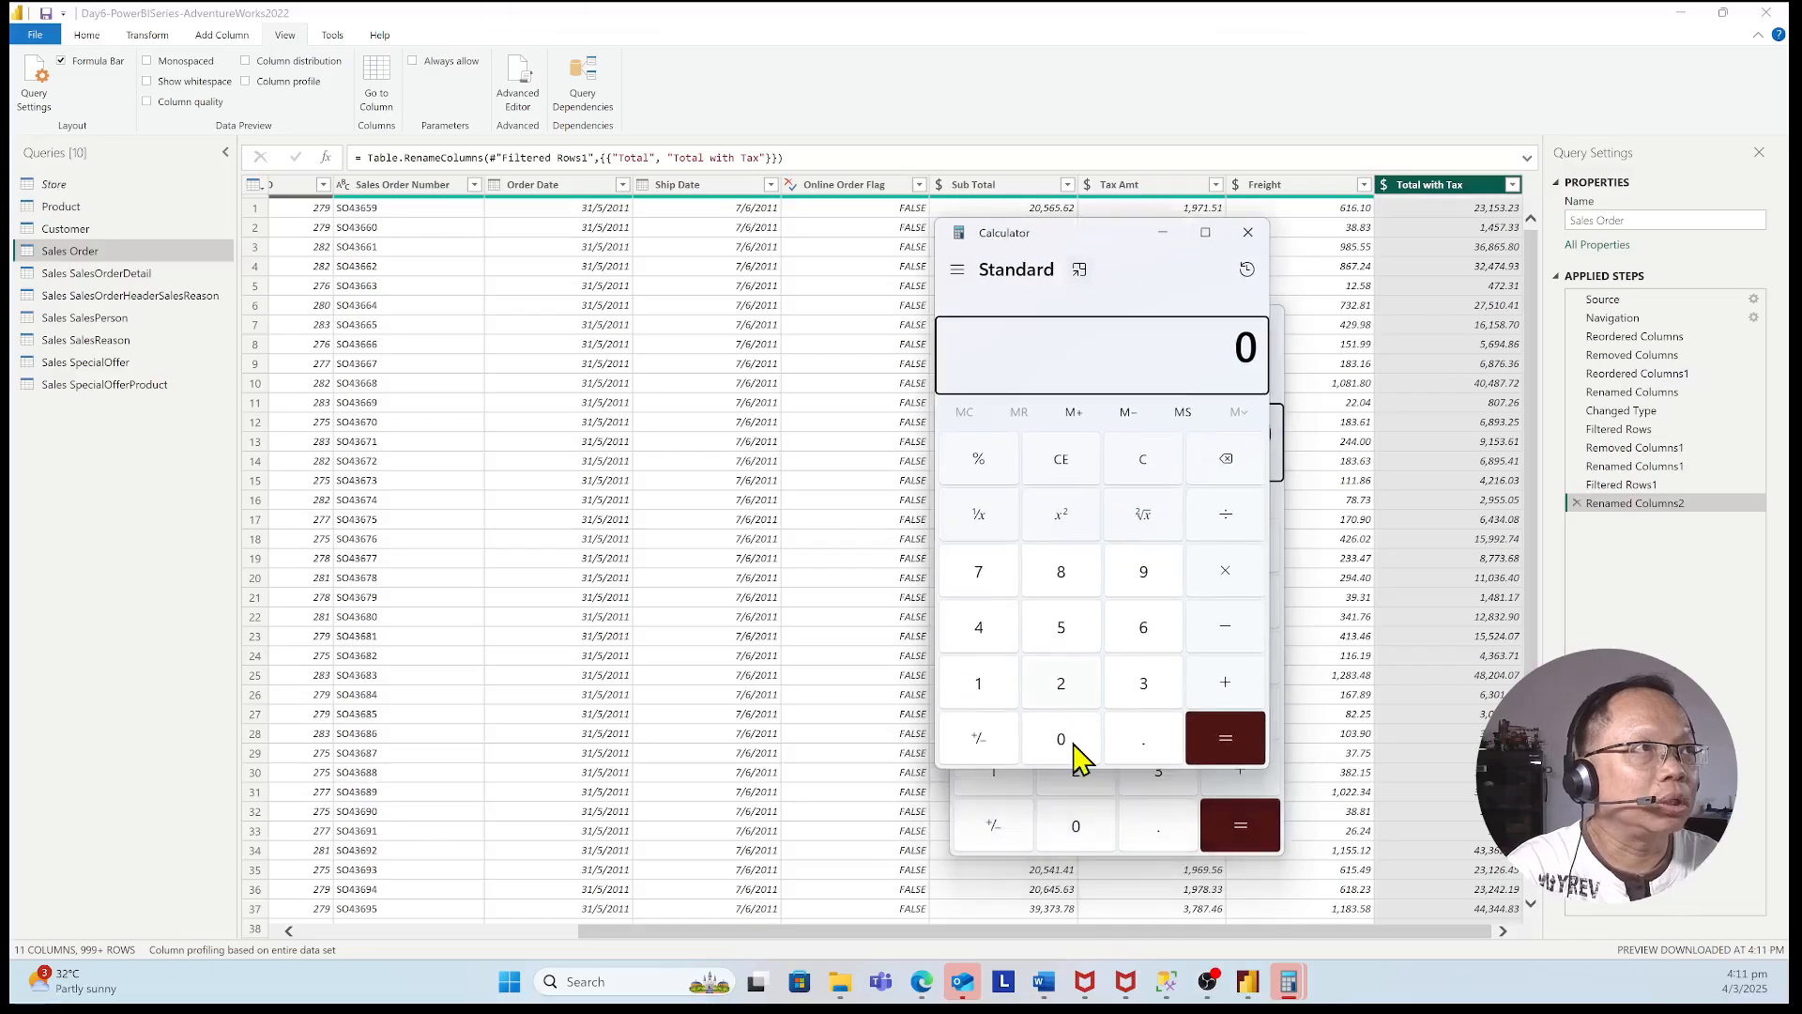
pyautogui.click(1057, 685)
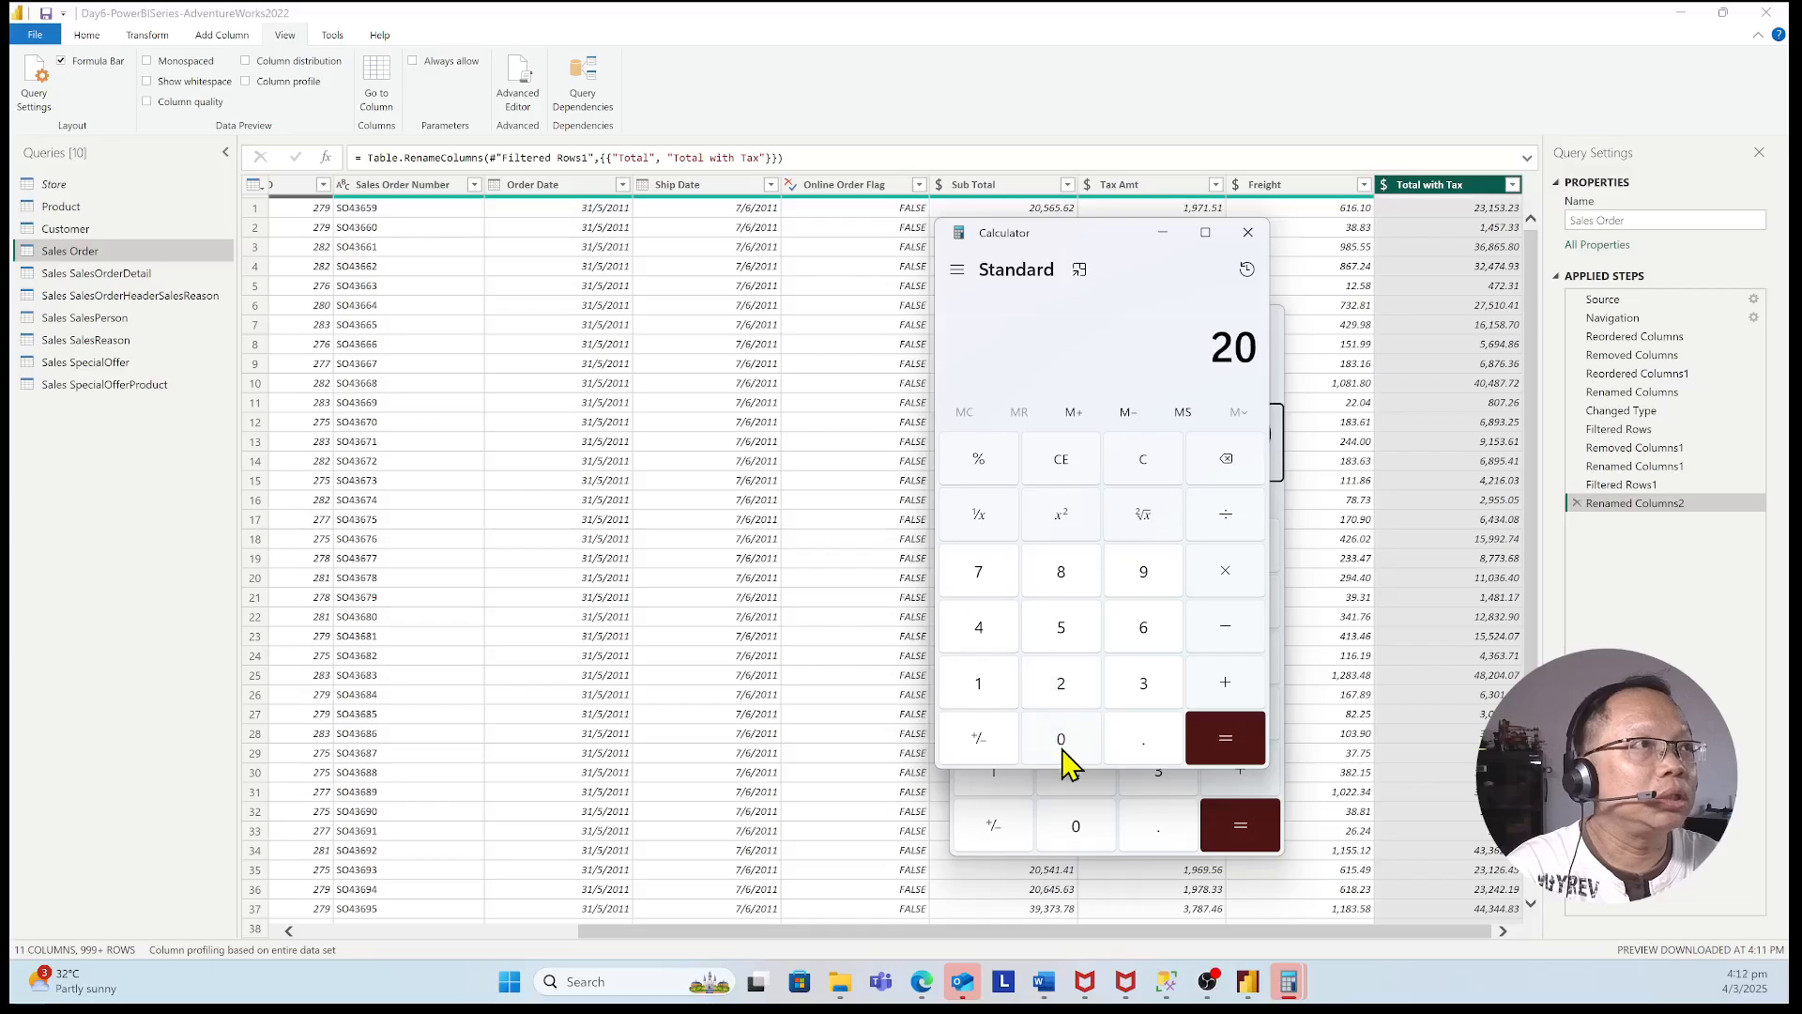
pyautogui.click(1068, 627)
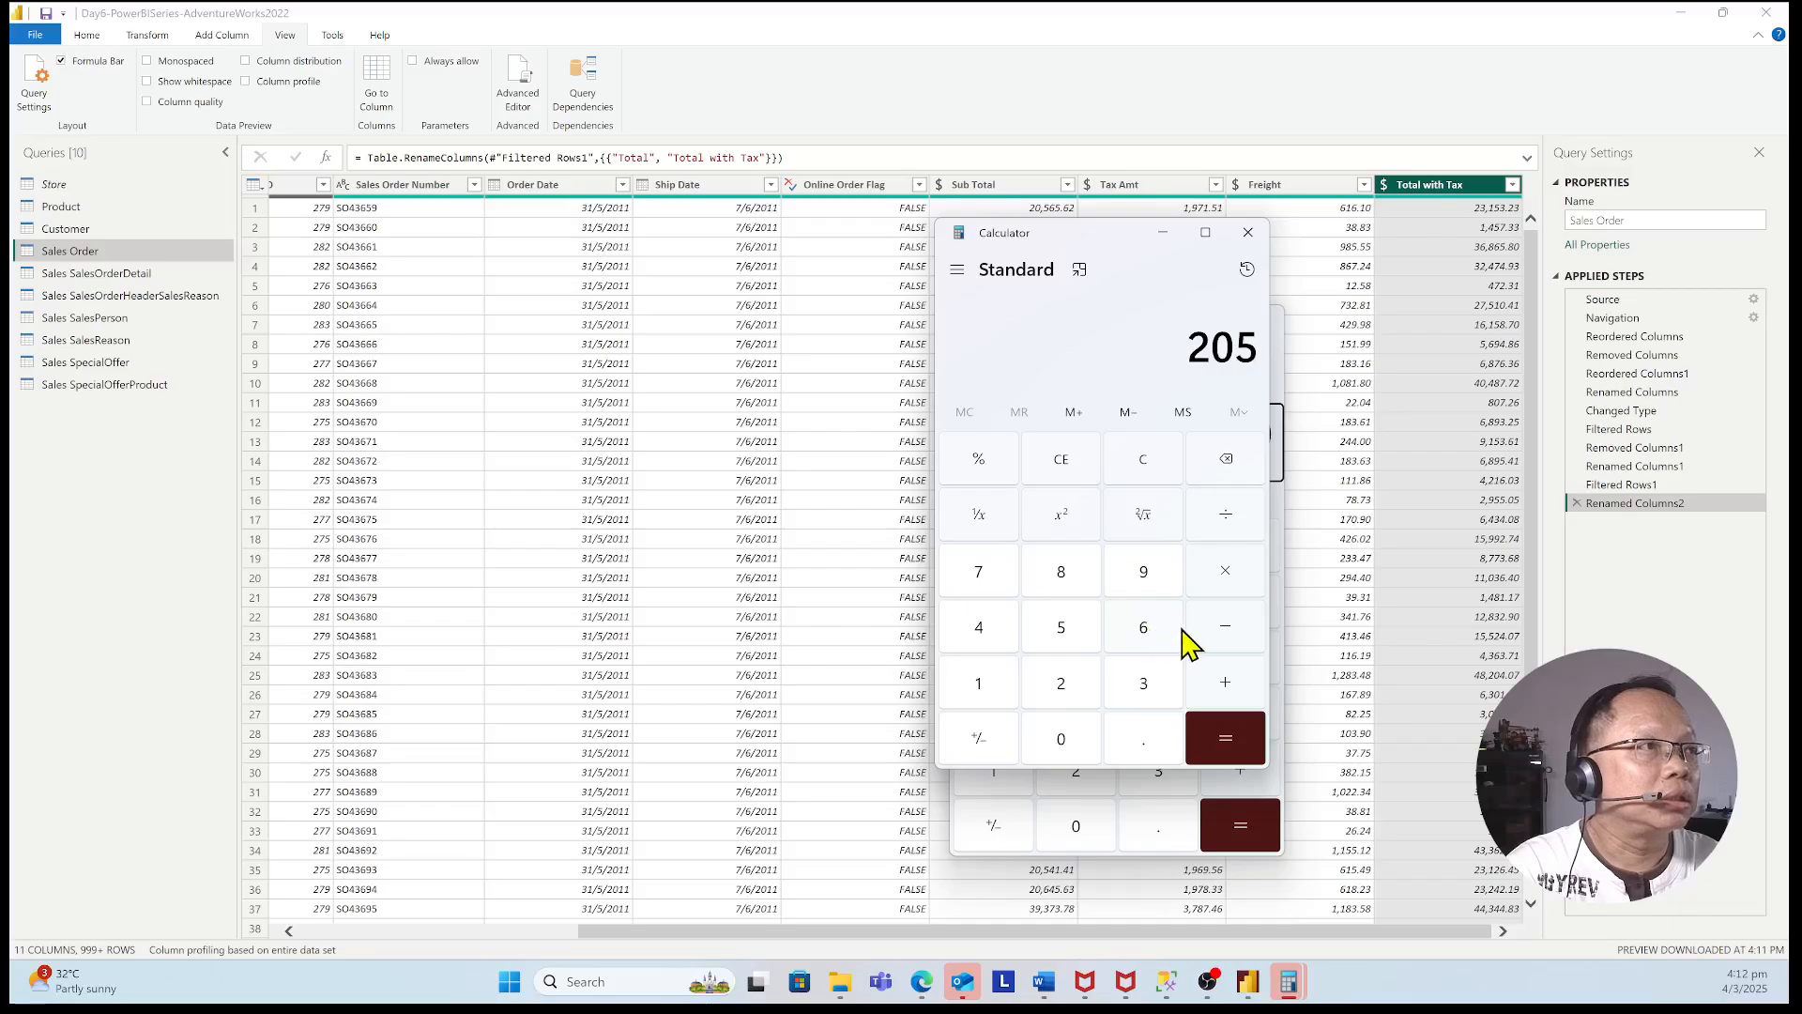
pyautogui.click(1147, 635)
pyautogui.click(1079, 641)
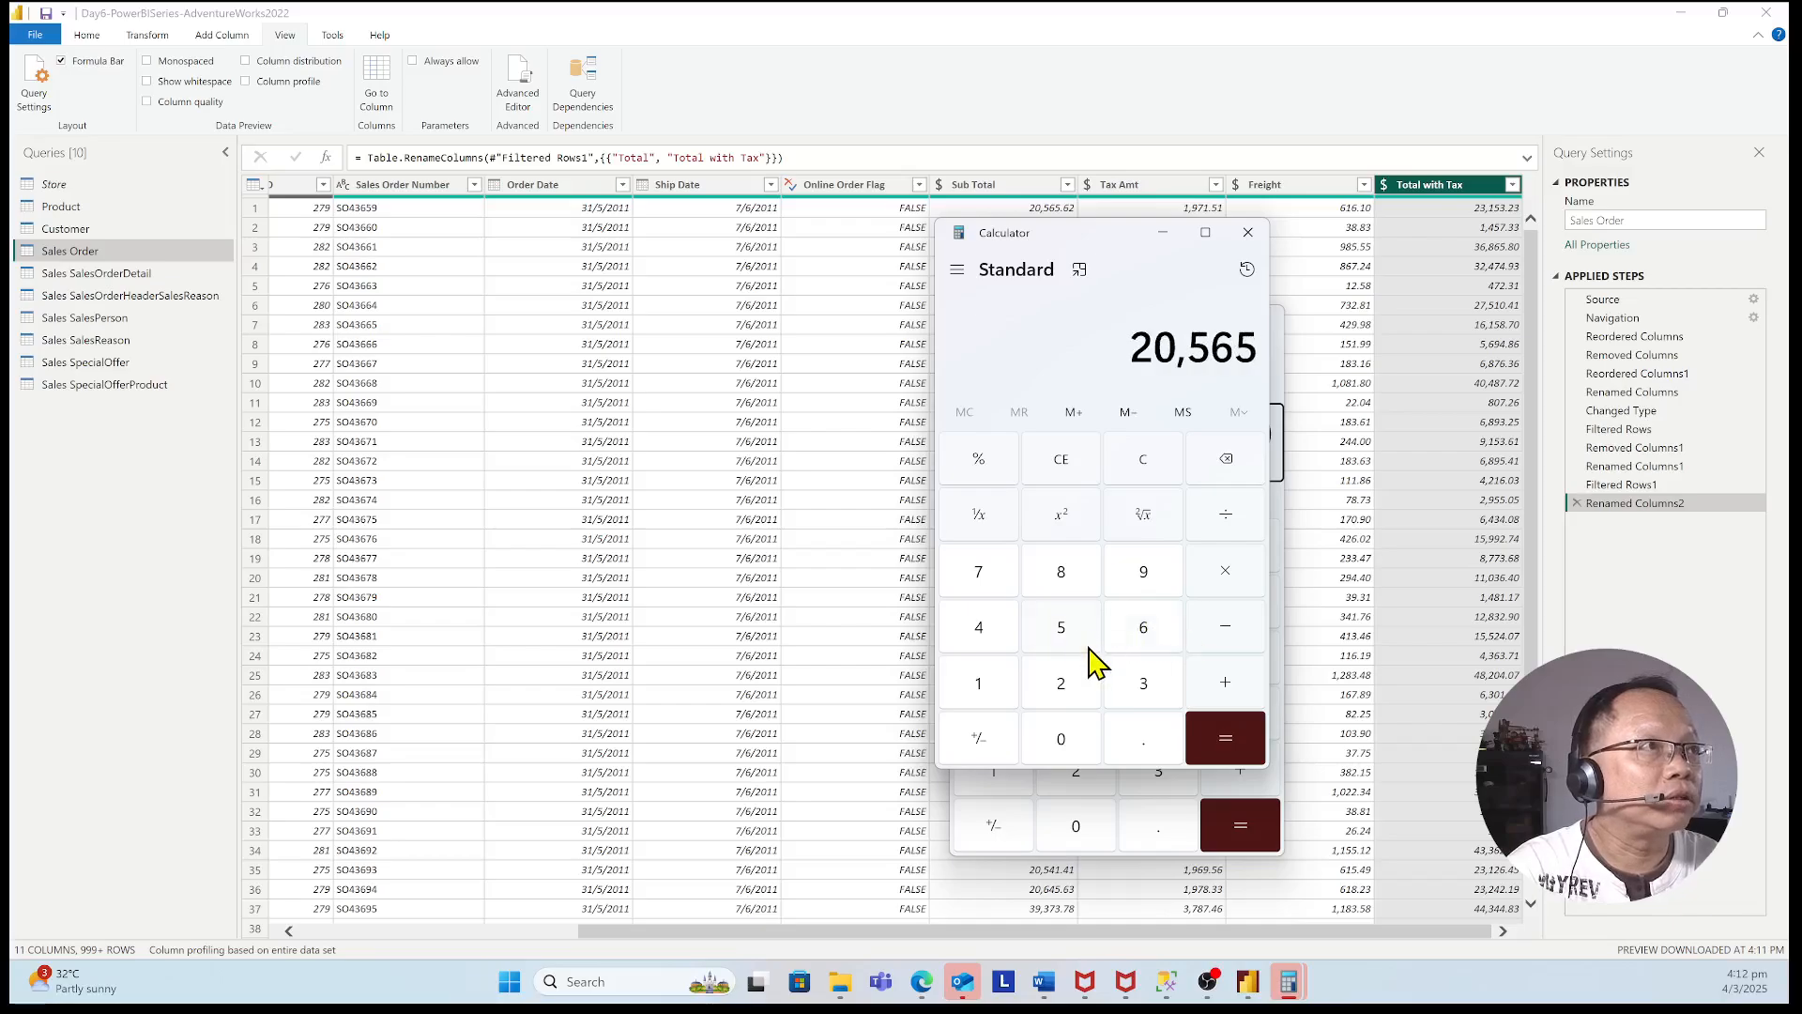
pyautogui.click(1156, 754)
pyautogui.click(1131, 638)
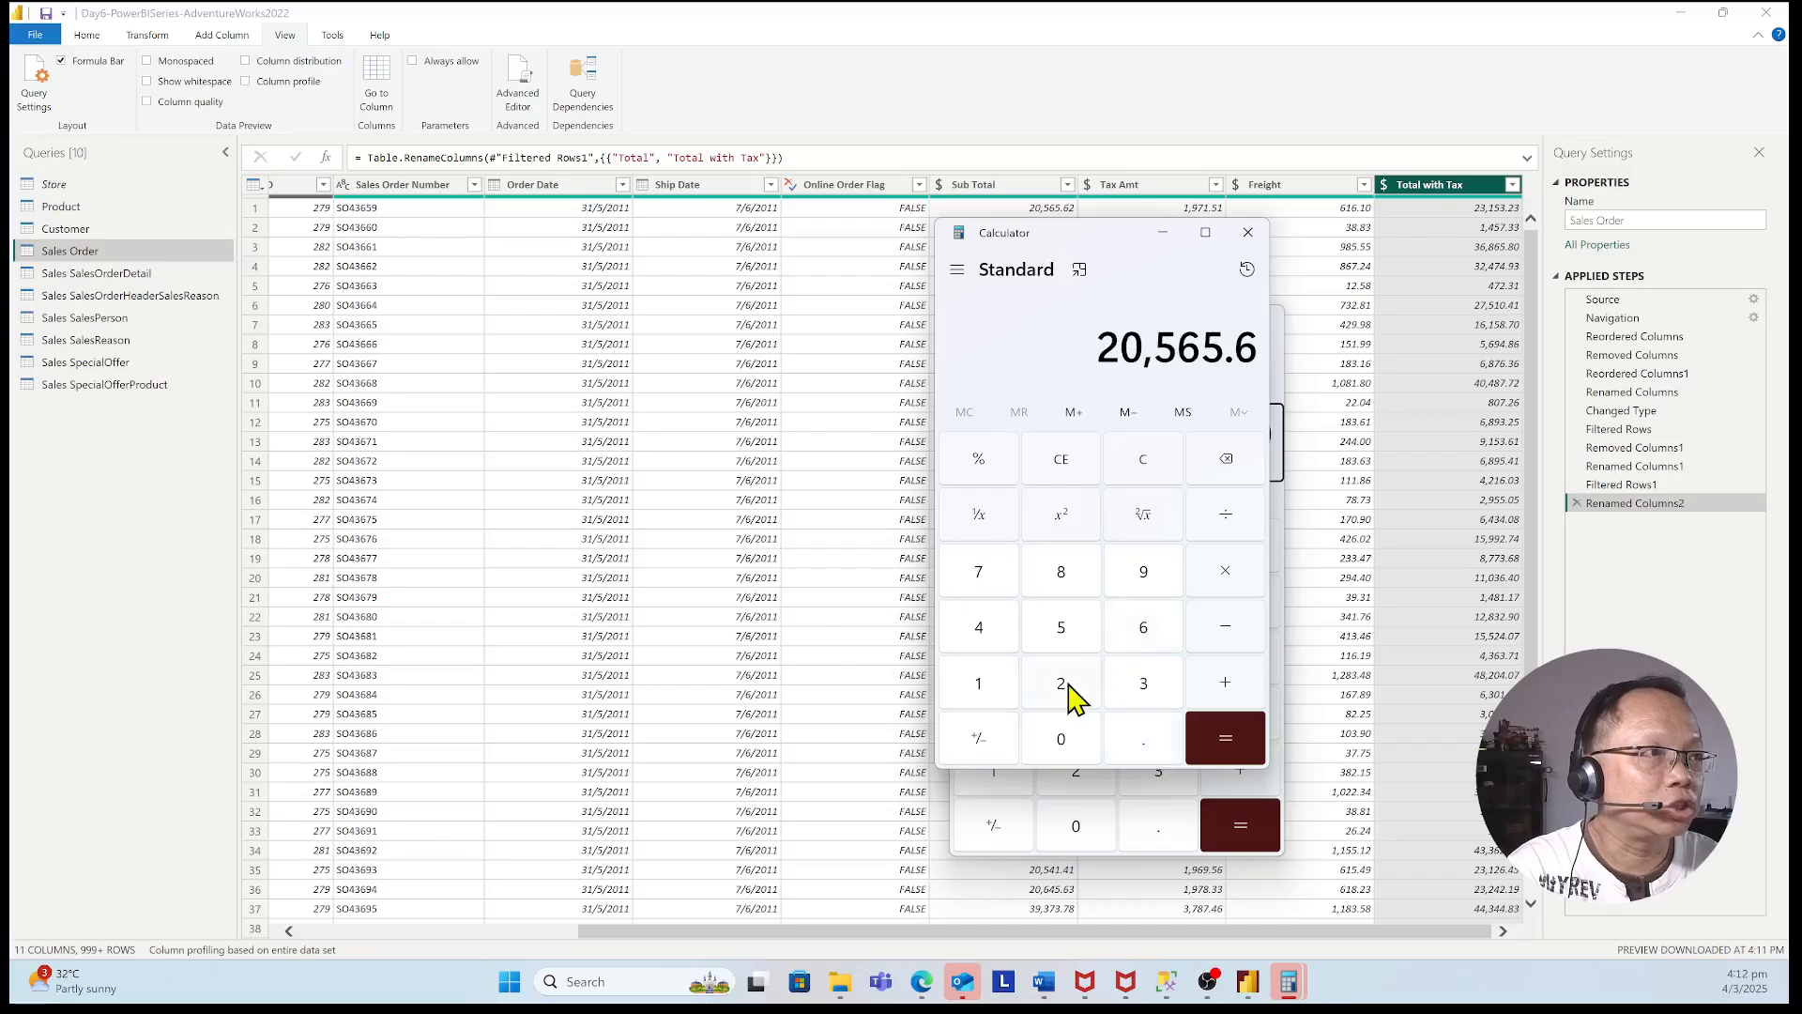
pyautogui.click(1072, 691)
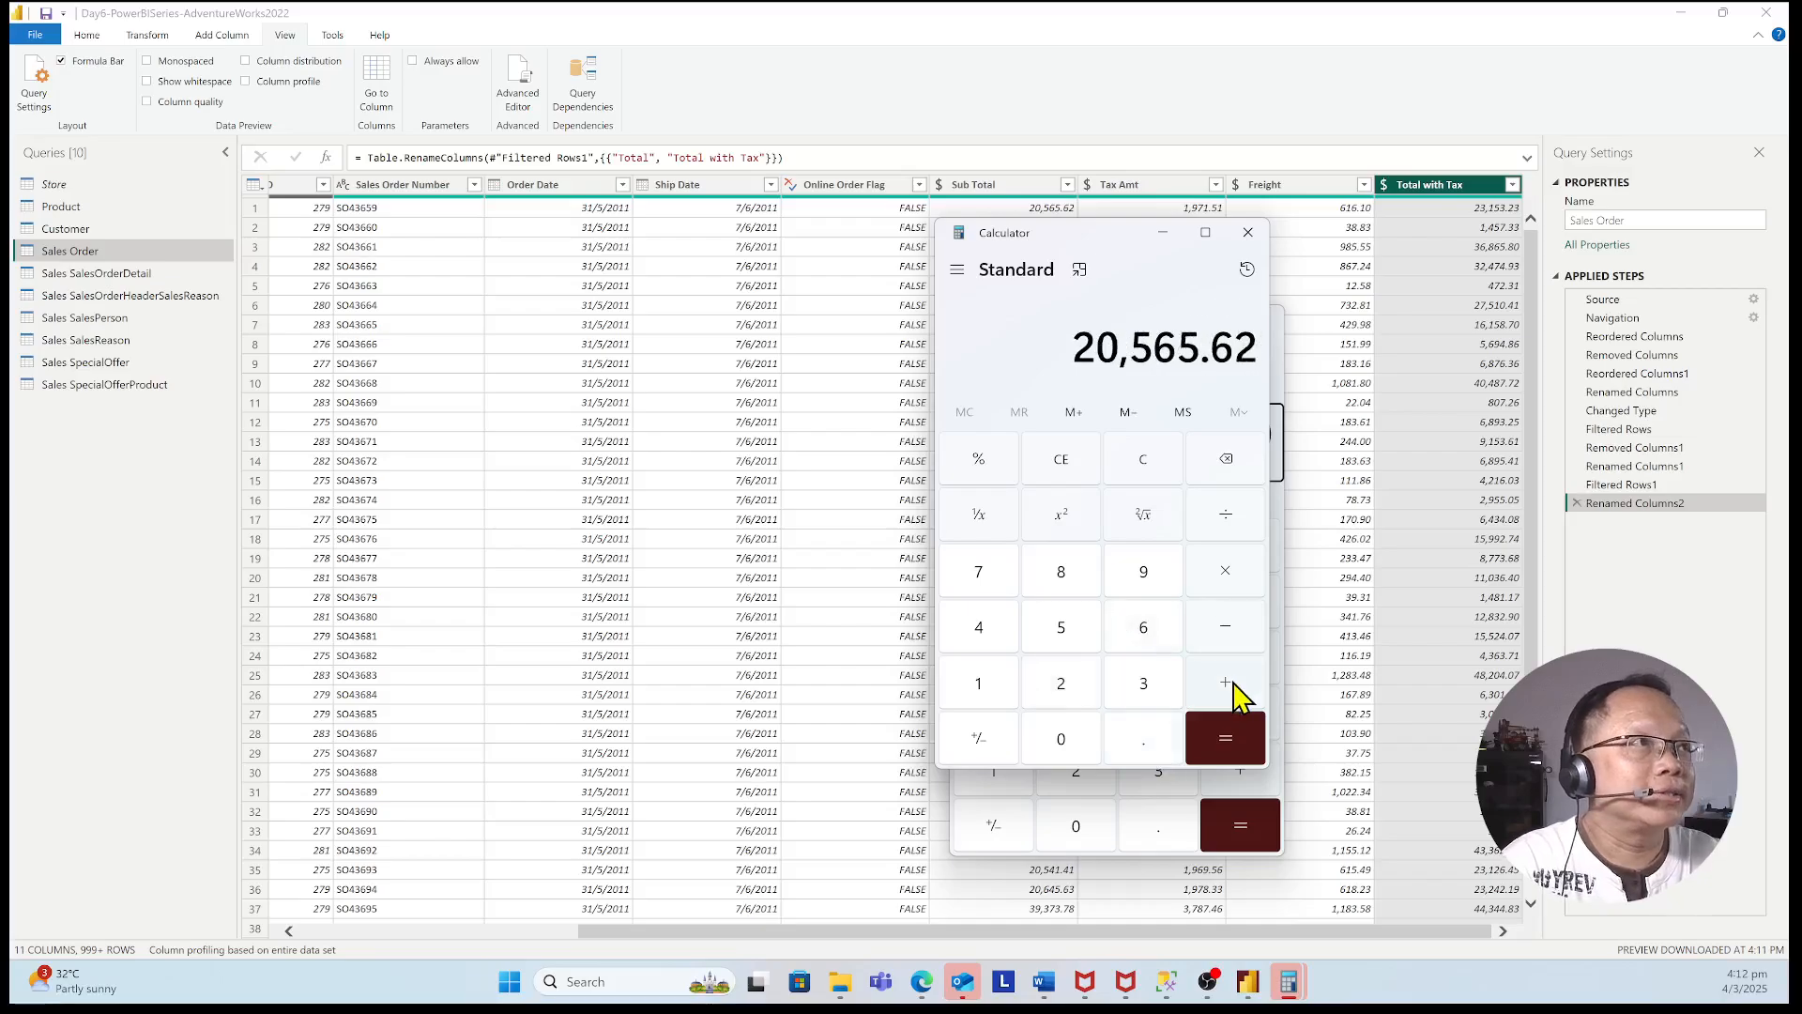
# - Add the first row's Tax Amt, 1971.51, to the Sub Total in Calculator
pyautogui.click(976, 683)
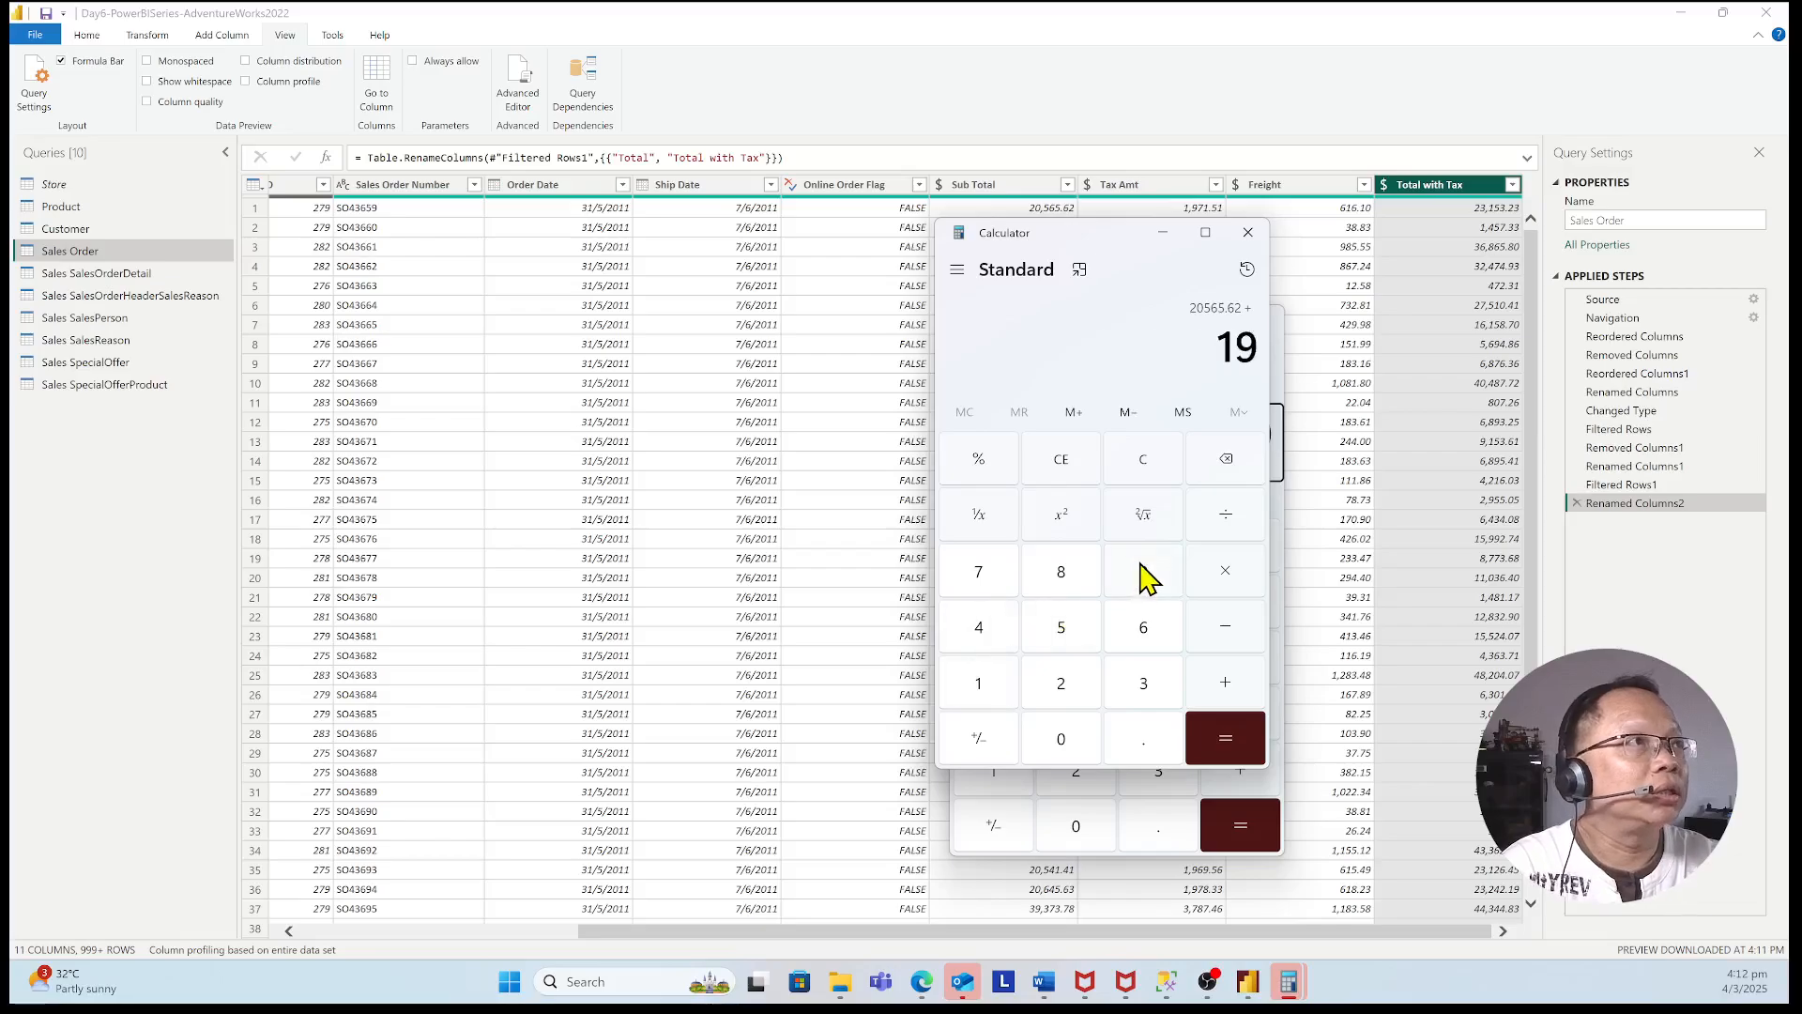
pyautogui.click(1001, 584)
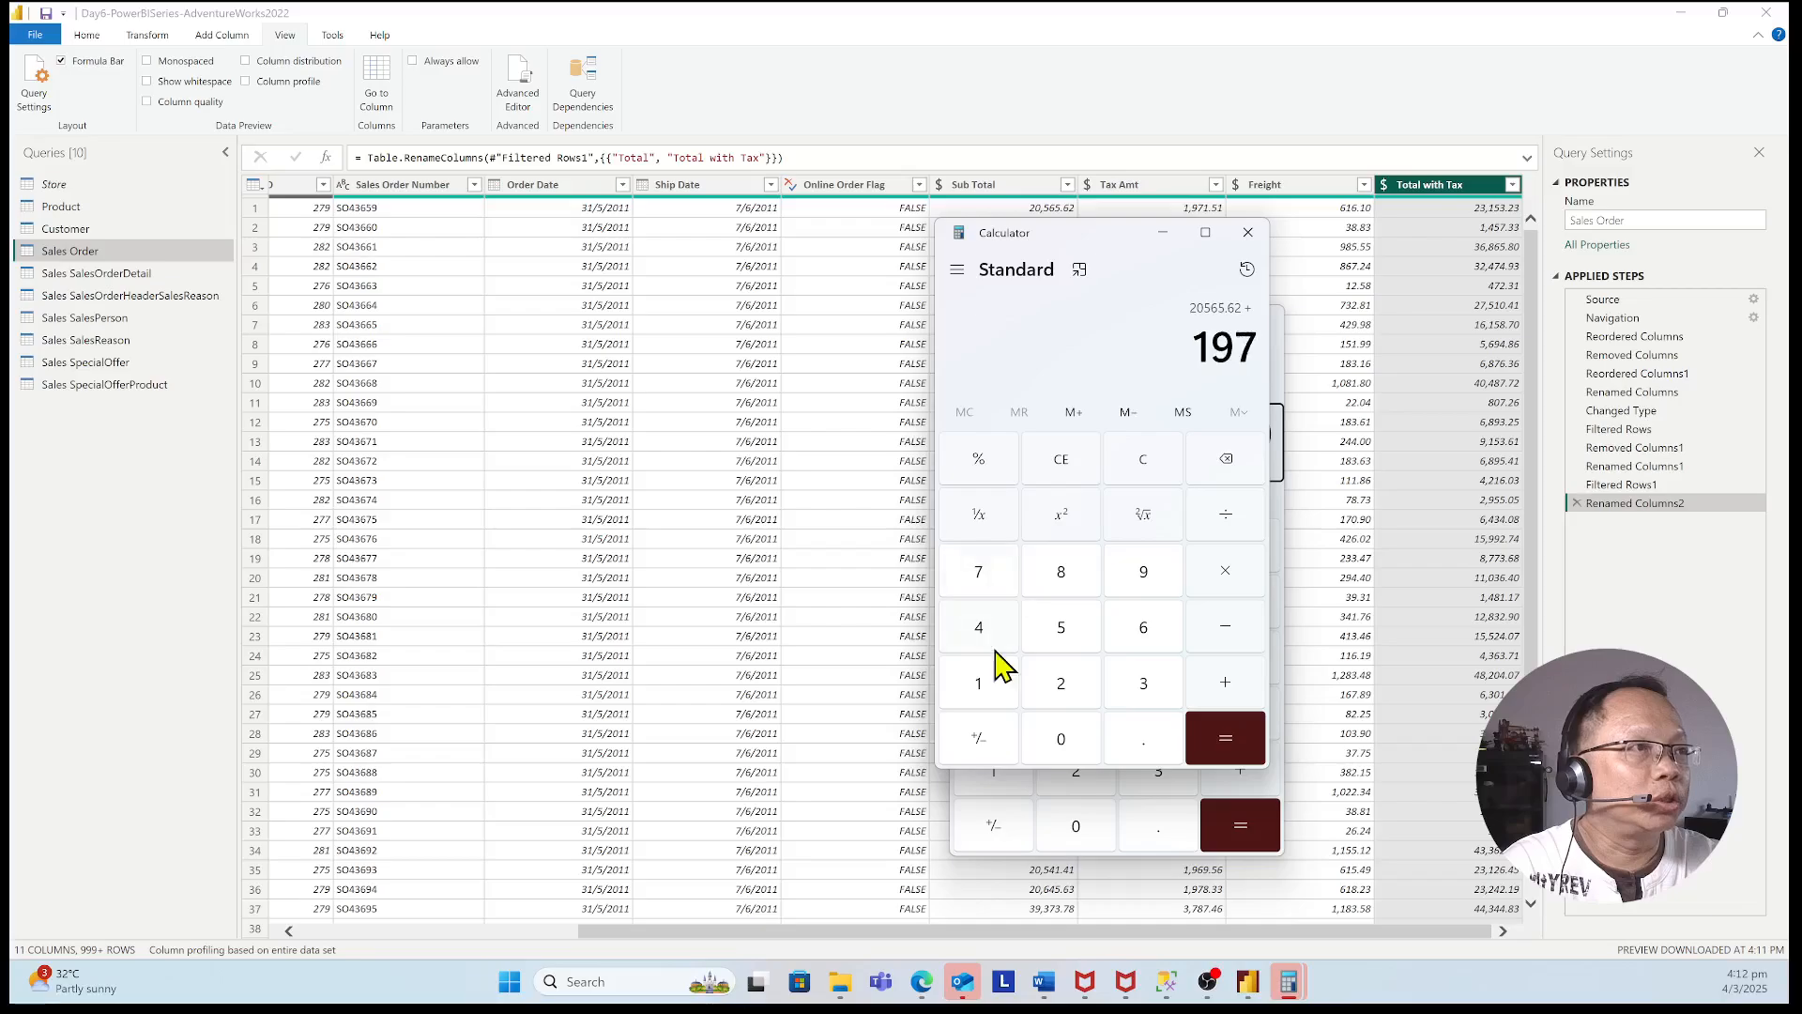
pyautogui.click(992, 682)
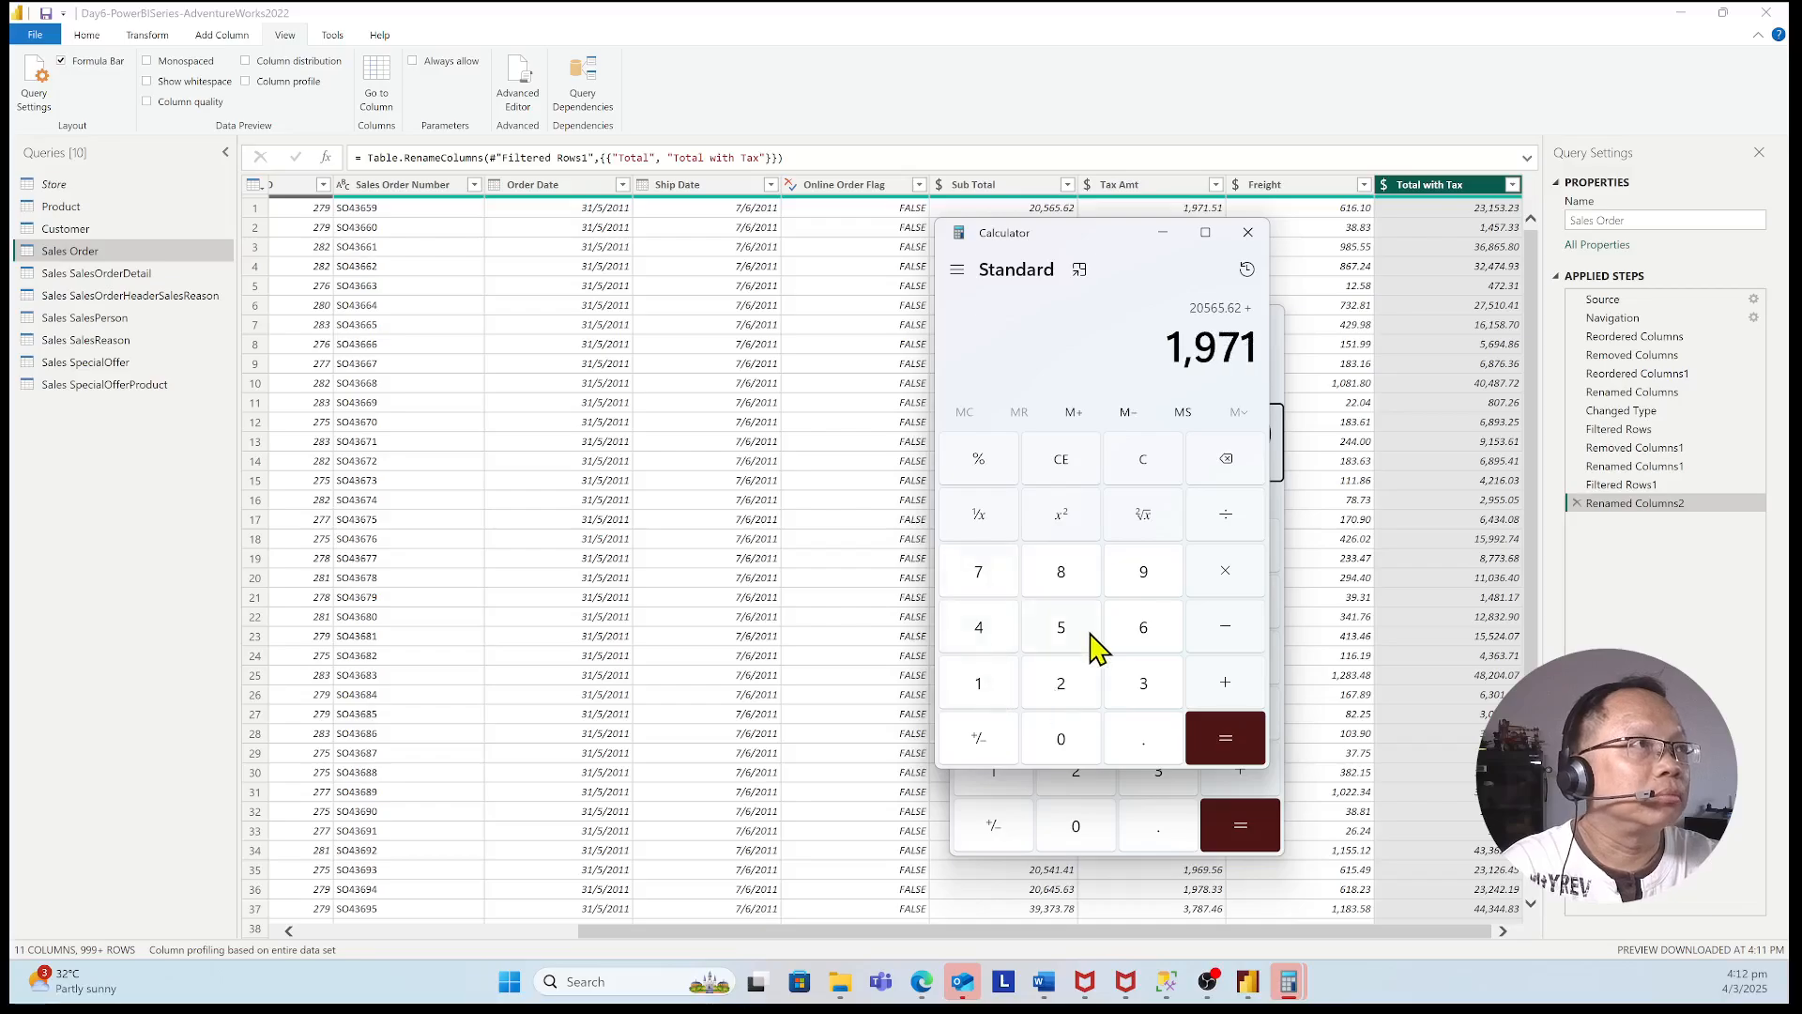
pyautogui.click(1143, 739)
pyautogui.click(1056, 633)
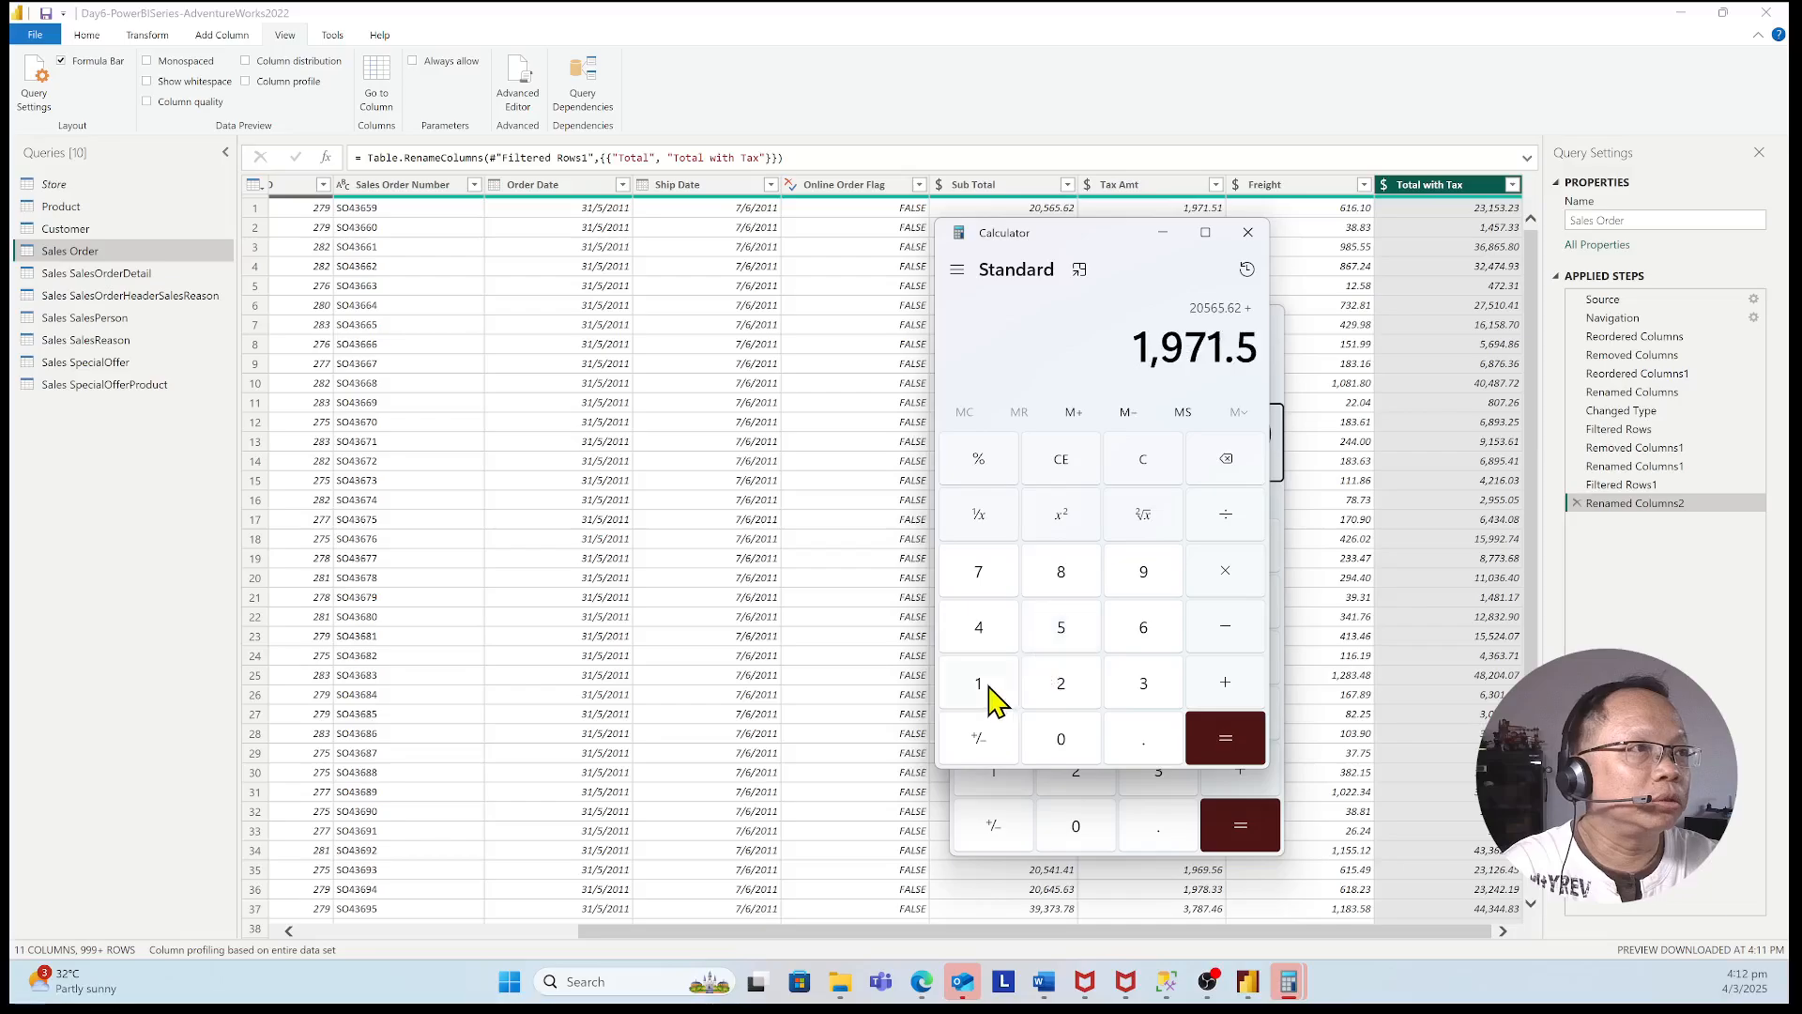
pyautogui.click(986, 689)
pyautogui.click(1225, 684)
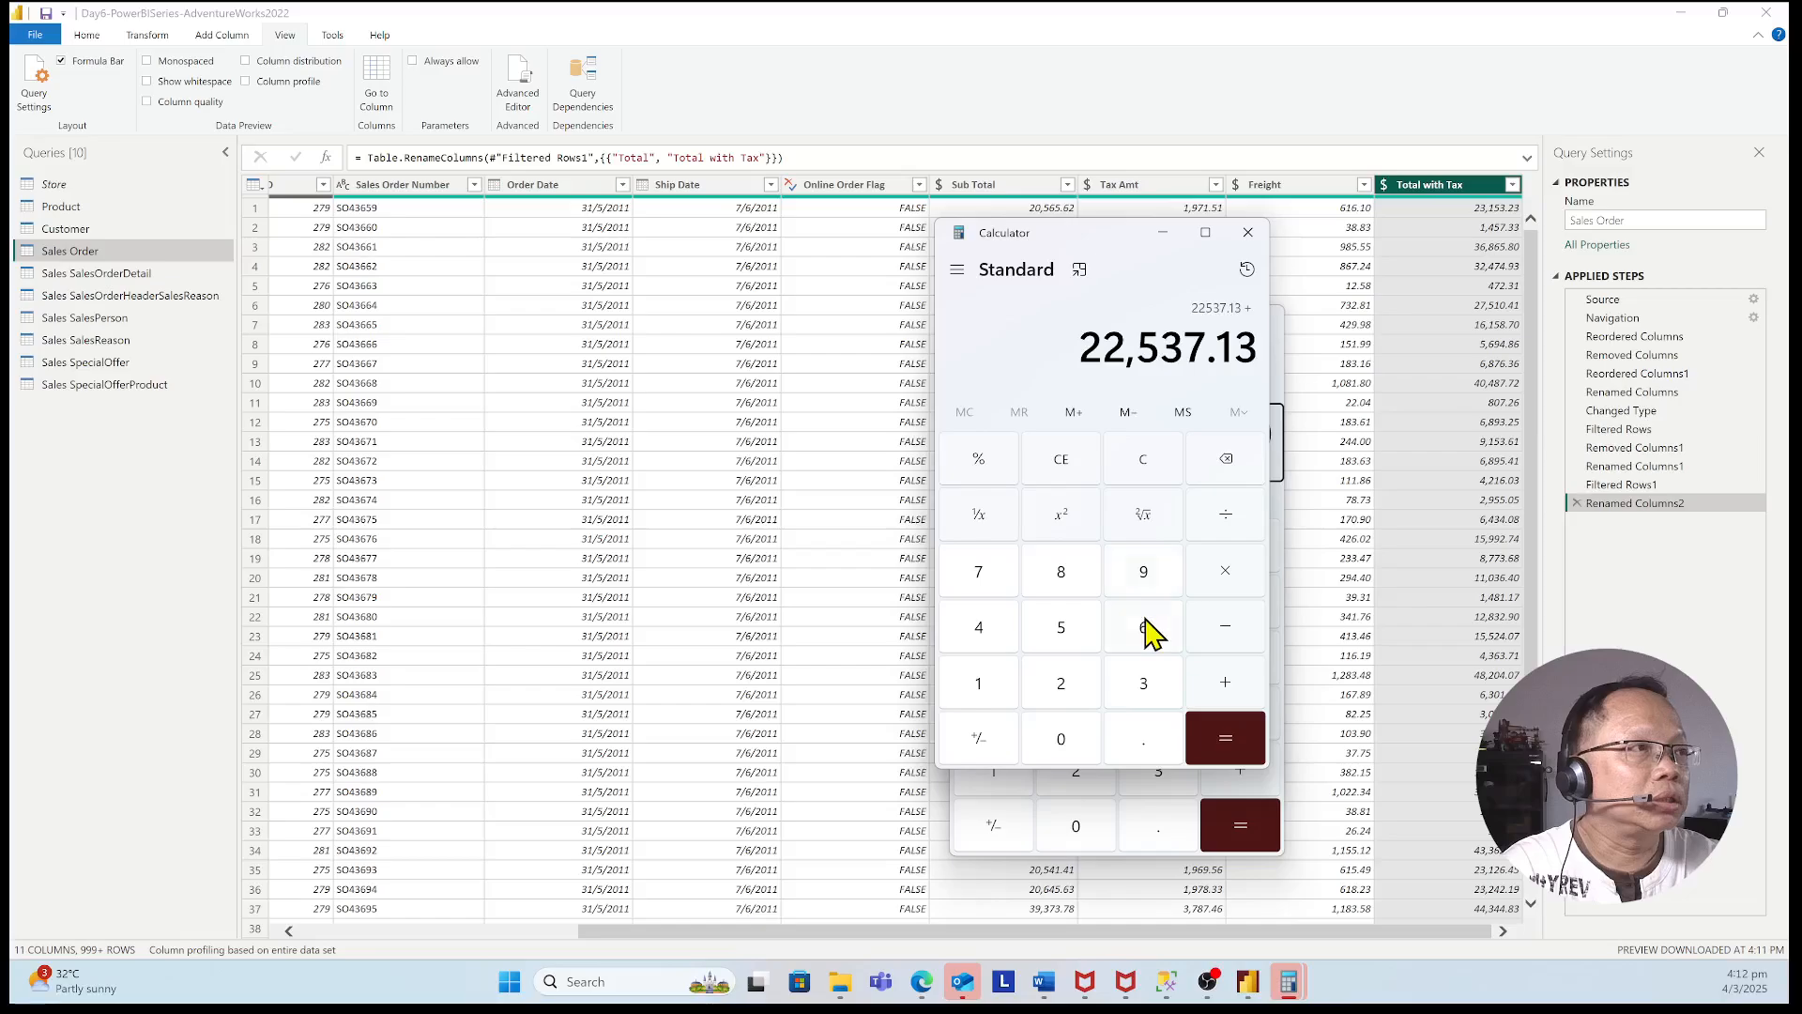
# - Add the first row's Freight, 616.1, and calculate the final sum
pyautogui.click(1147, 638)
pyautogui.click(1012, 685)
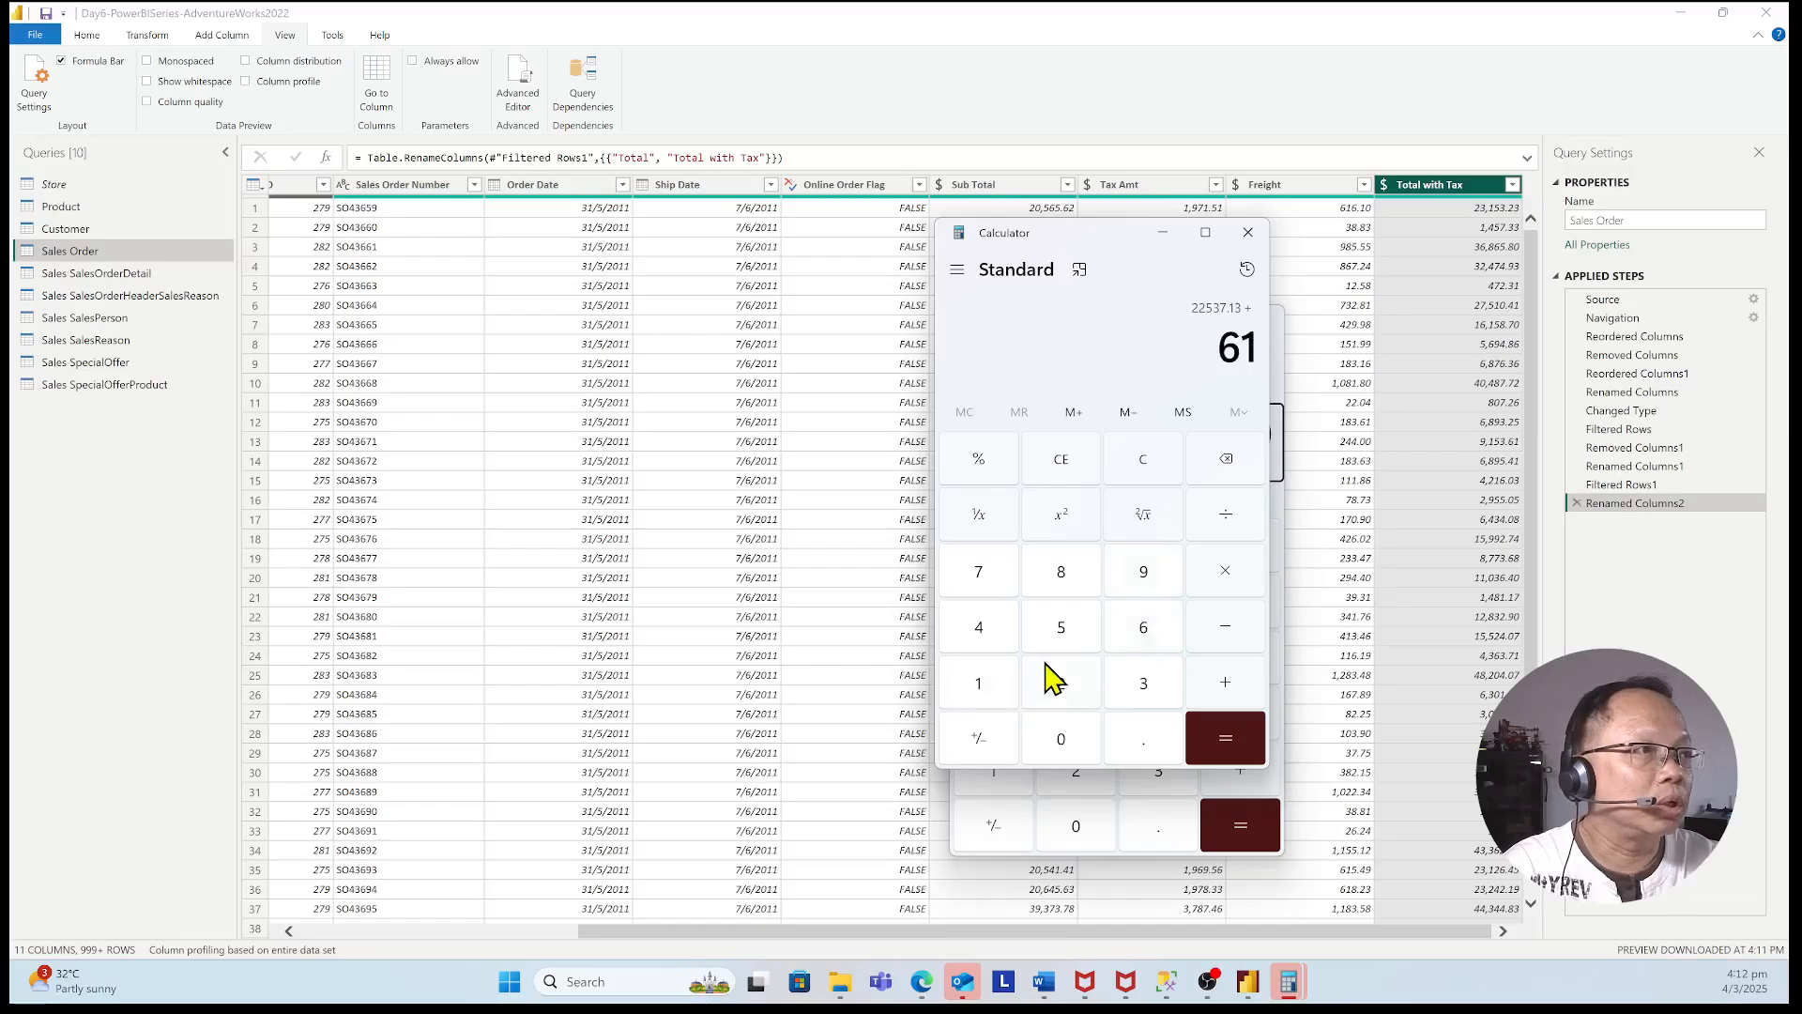
pyautogui.click(1140, 634)
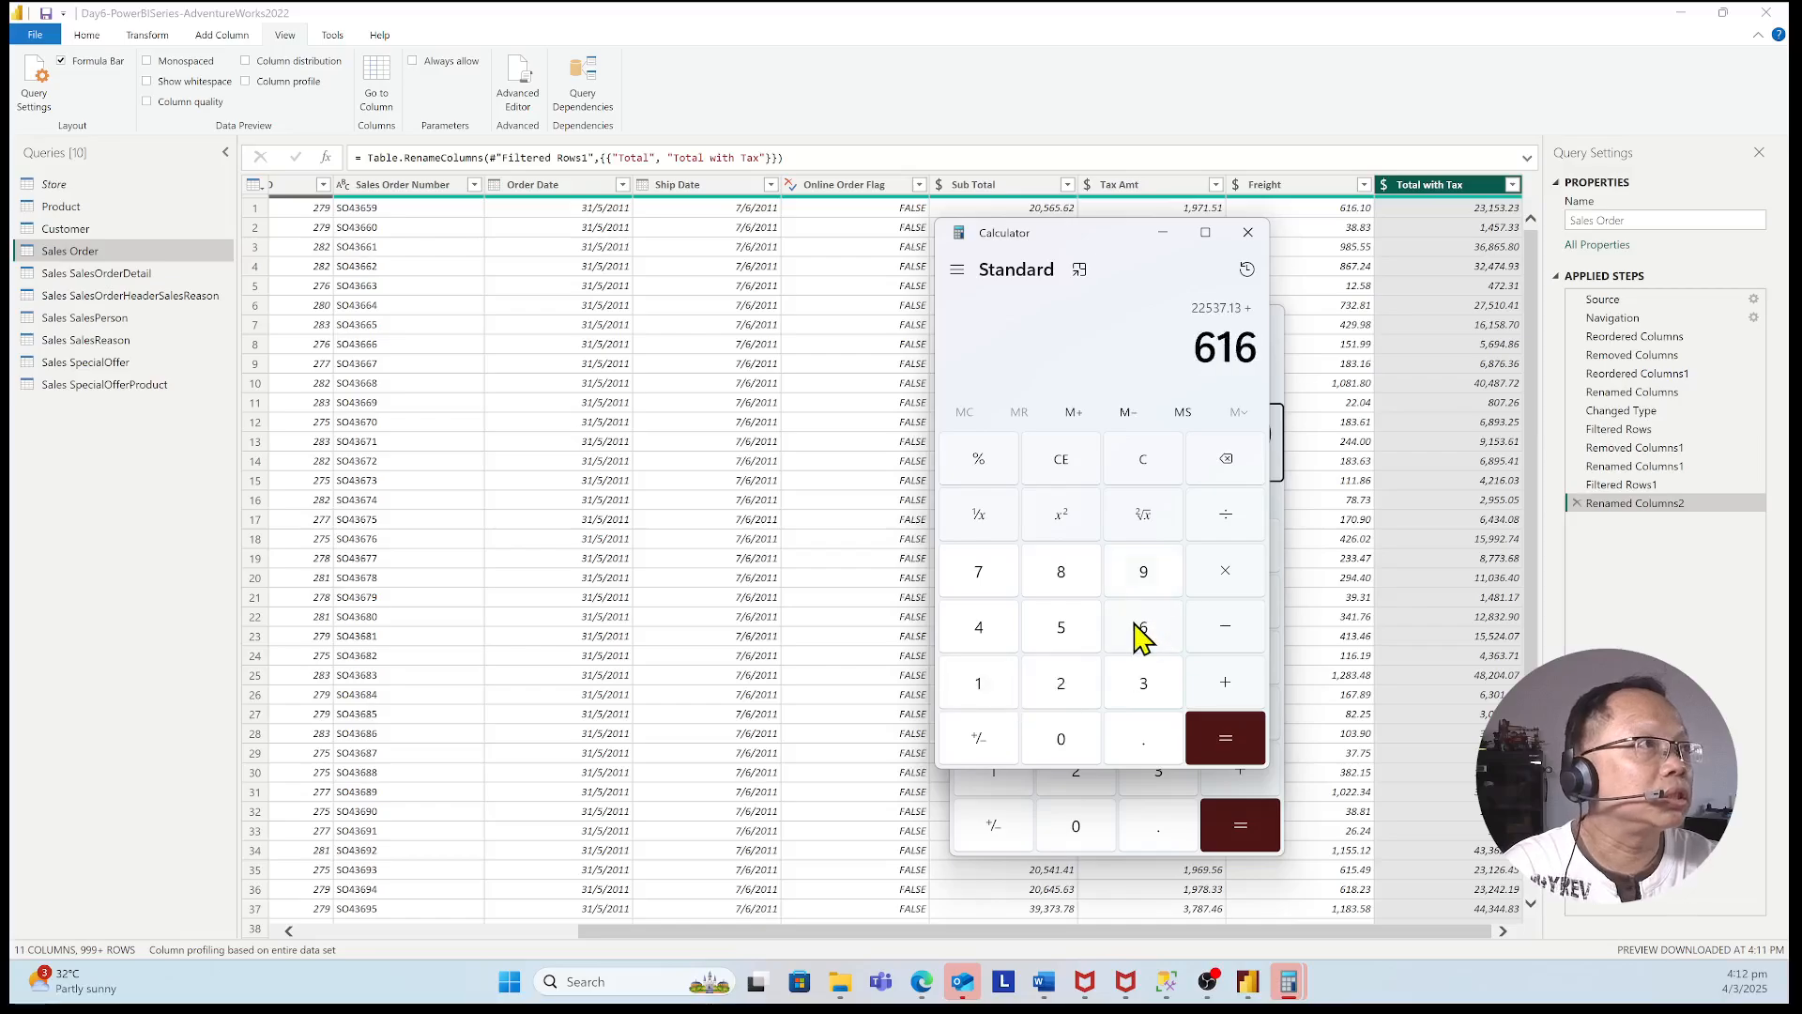
pyautogui.click(1160, 744)
pyautogui.click(999, 697)
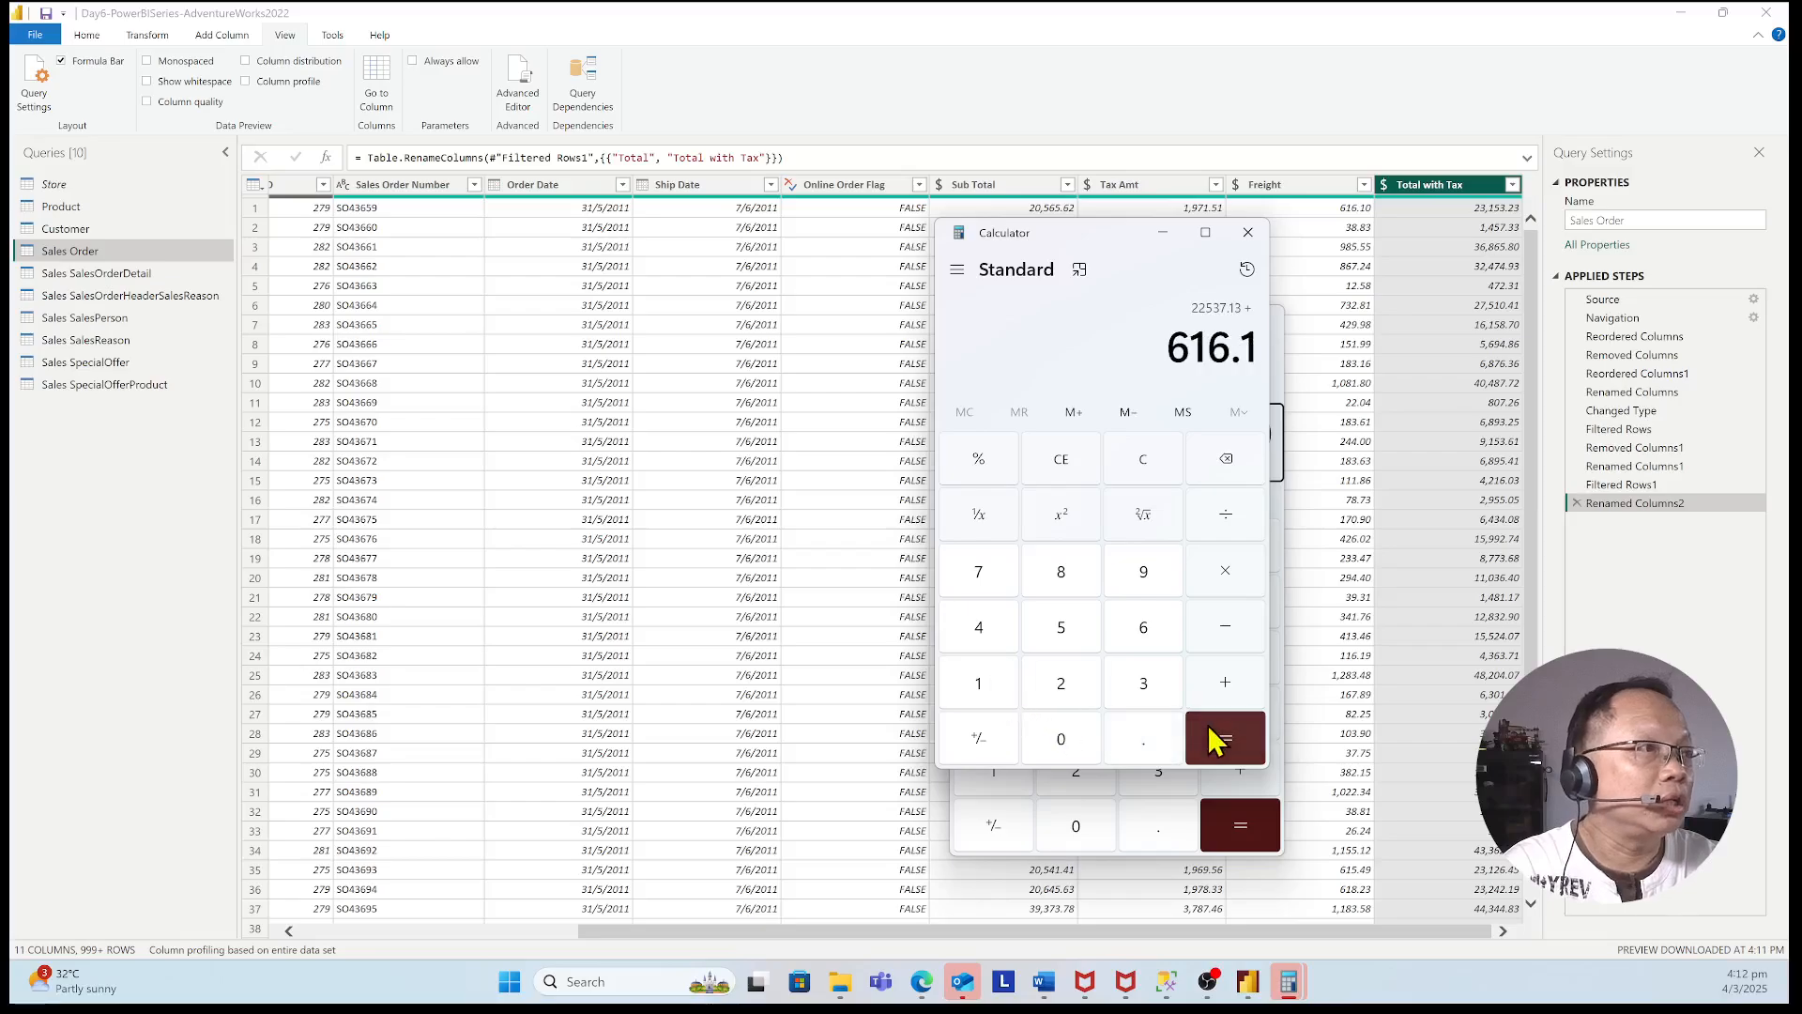
pyautogui.click(1211, 734)
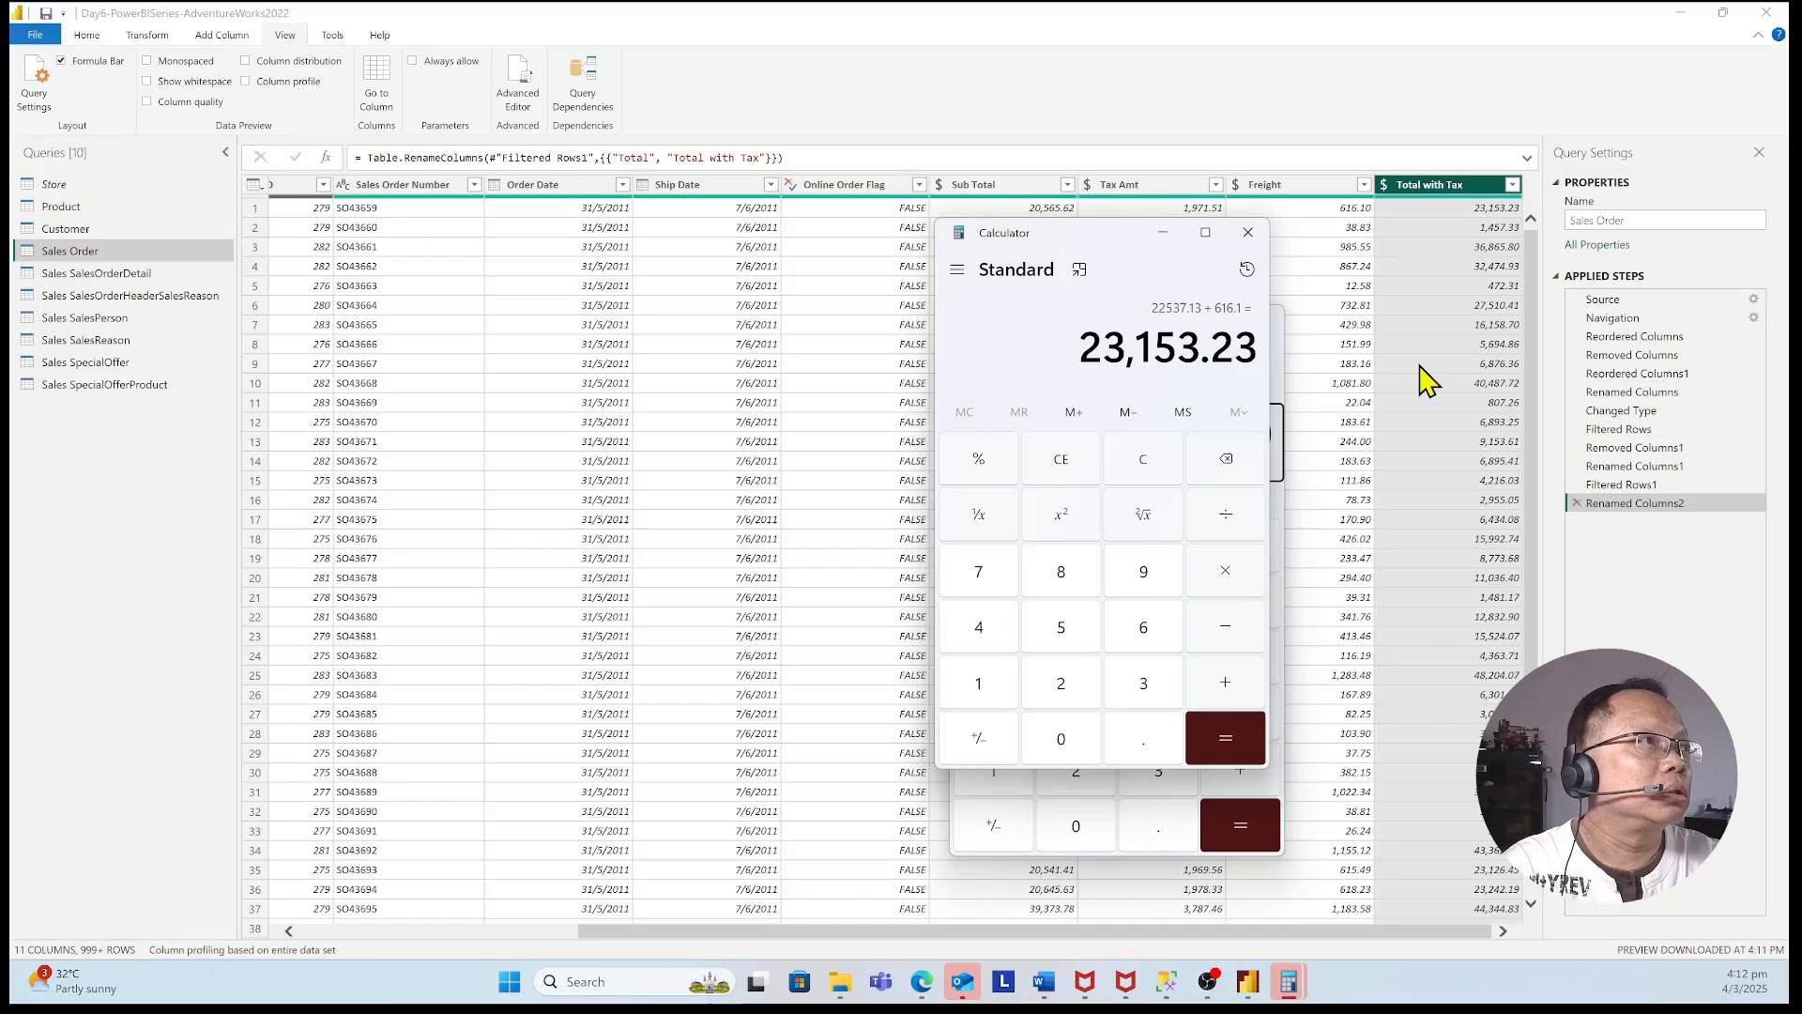
# - Compare the calculated sum with the first row's Total with Tax, and put the Calculator windows away
pyautogui.moveTo(1100, 242); pyautogui.dragTo(1391, 244)
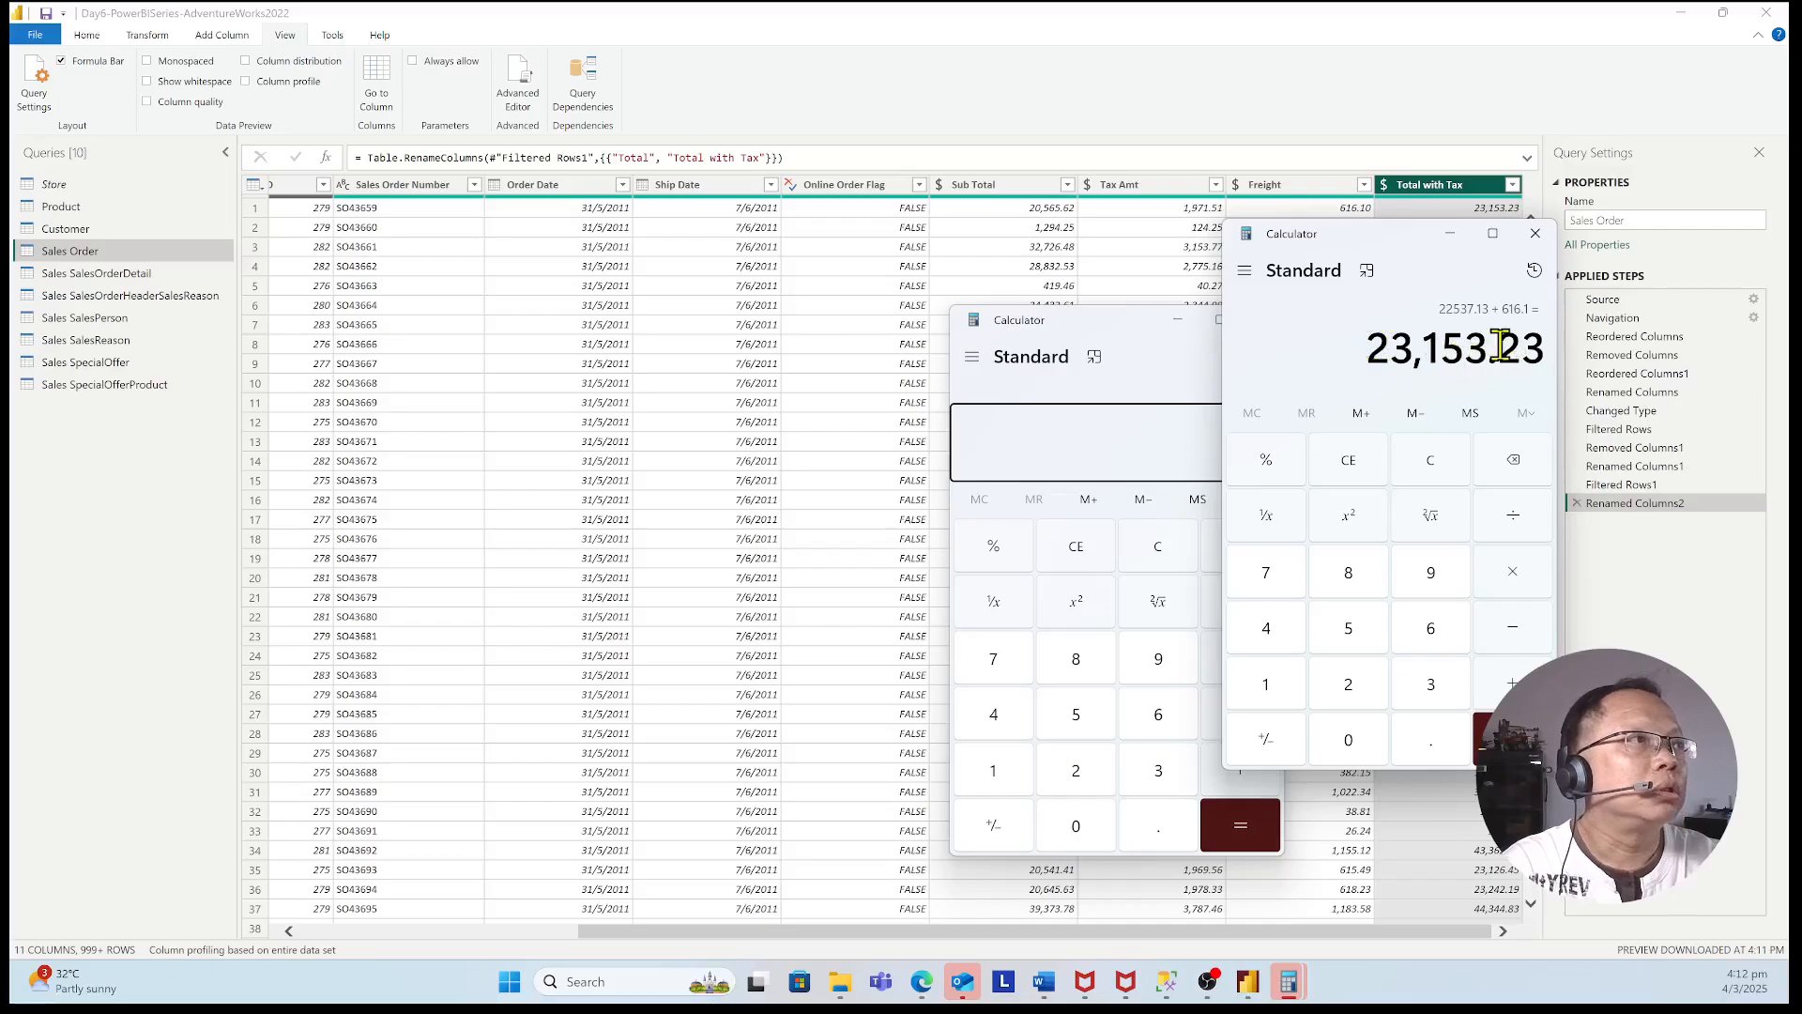
pyautogui.moveTo(1368, 239); pyautogui.dragTo(1096, 336)
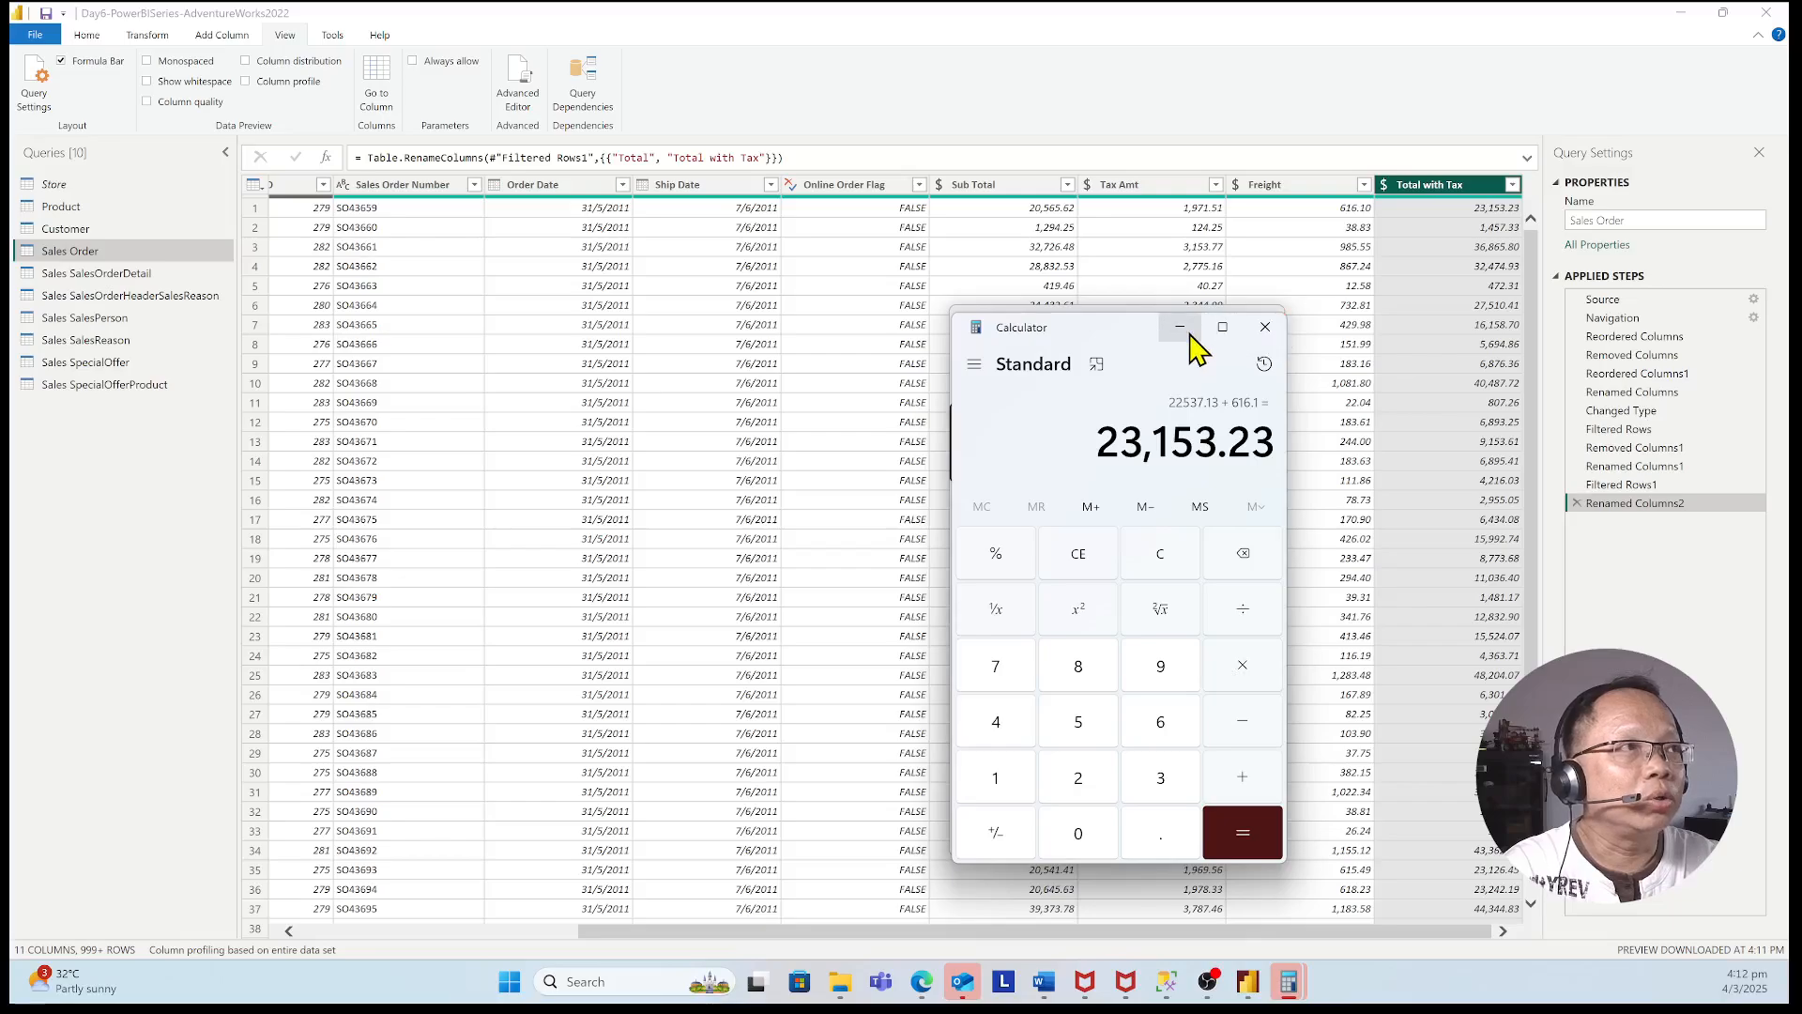
pyautogui.press('Escape')
pyautogui.click(1265, 327)
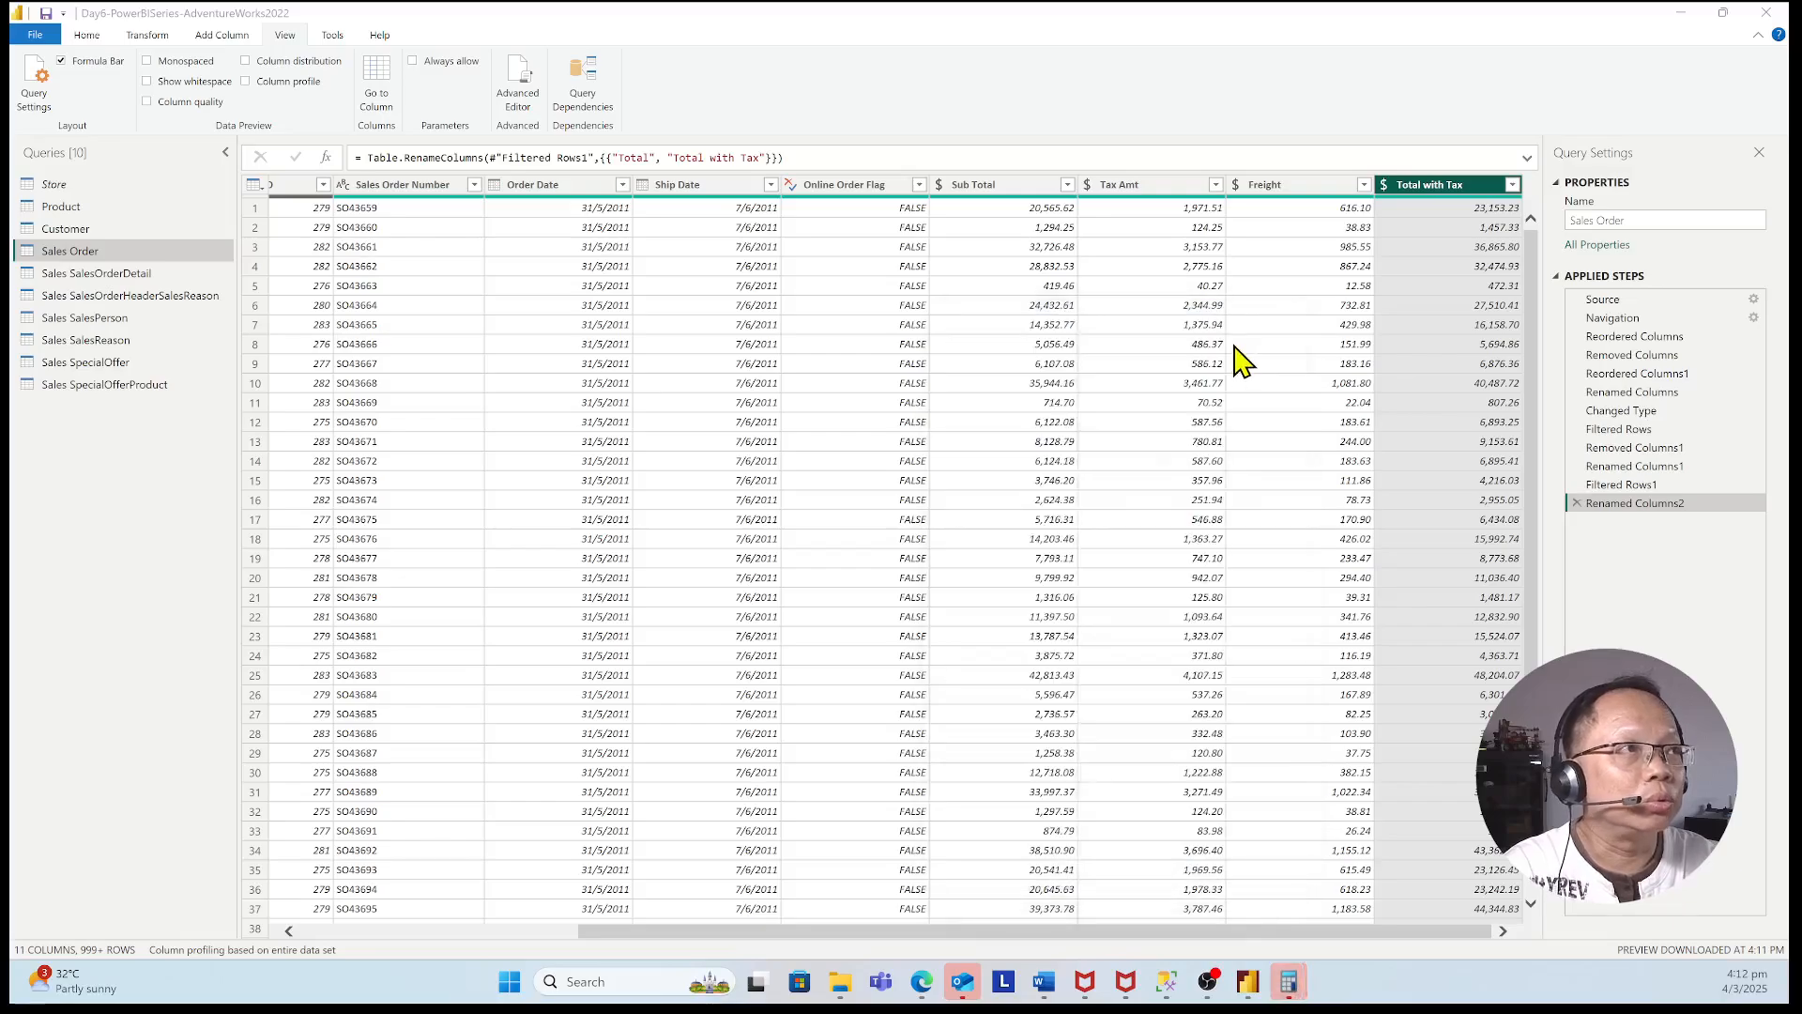
# - Start a custom column in the Sales Order query and name it Total without Tax
pyautogui.click(216, 36)
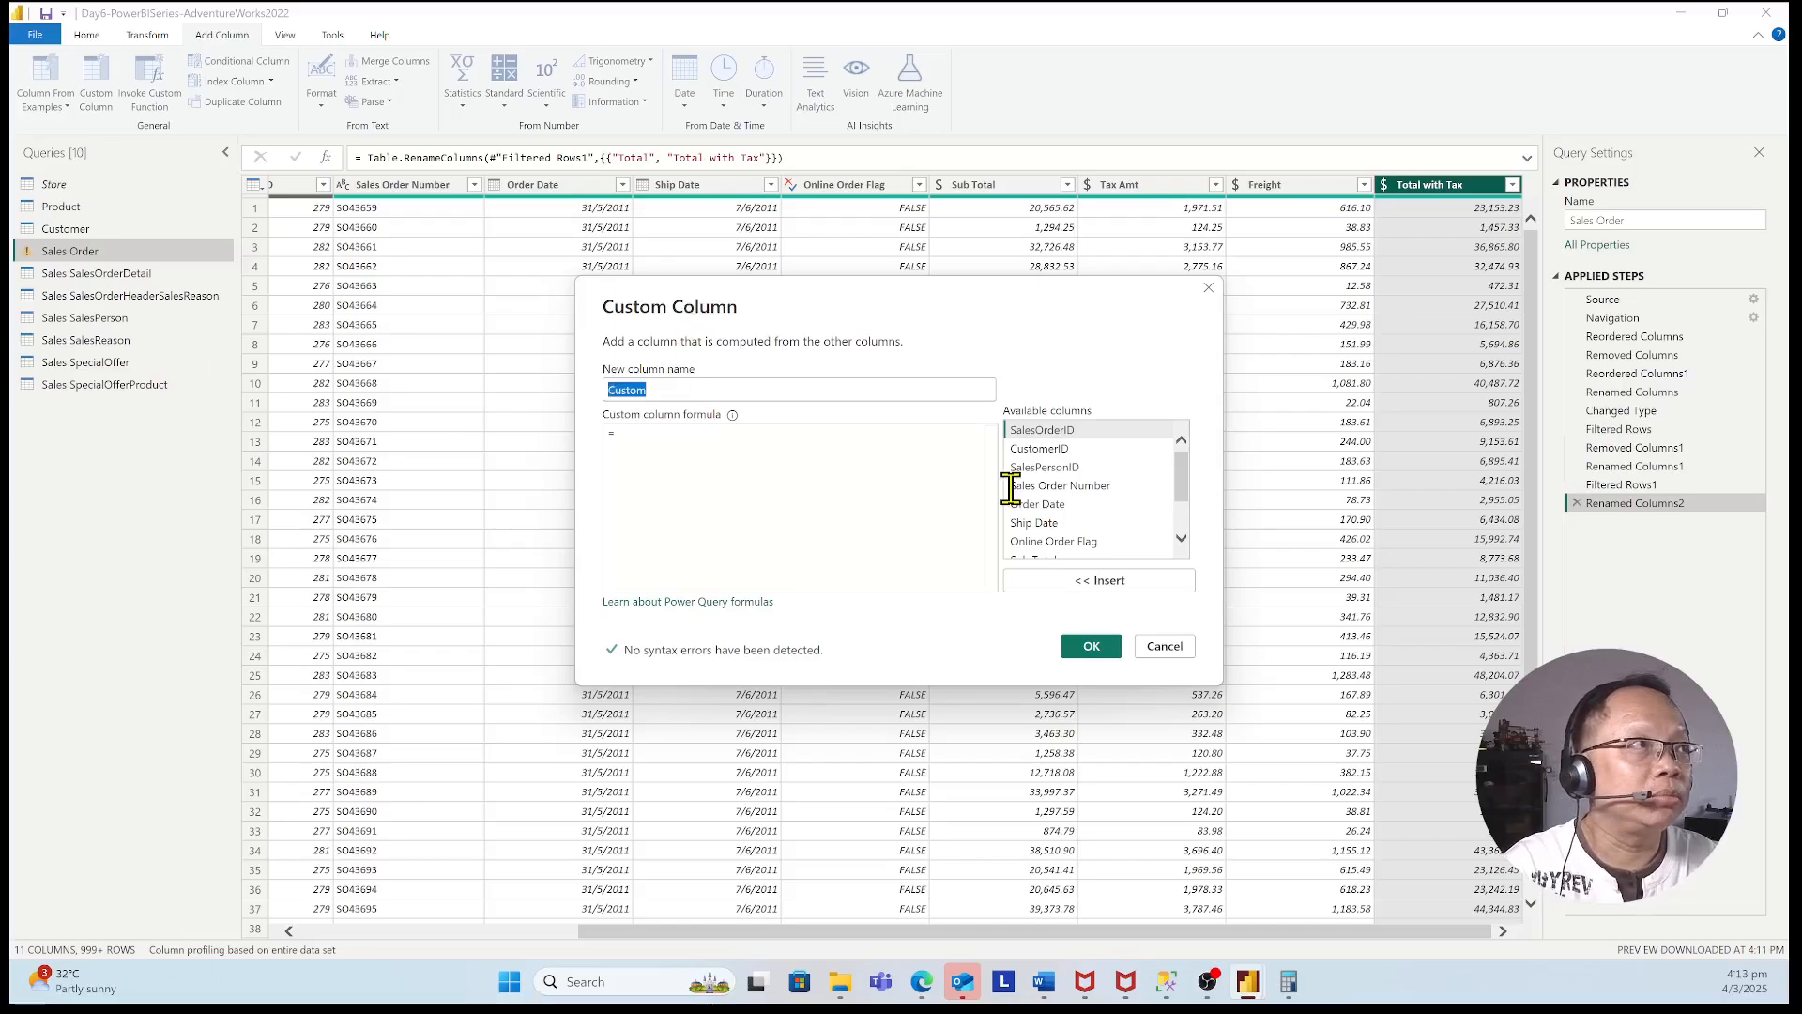
pyautogui.write('Total')
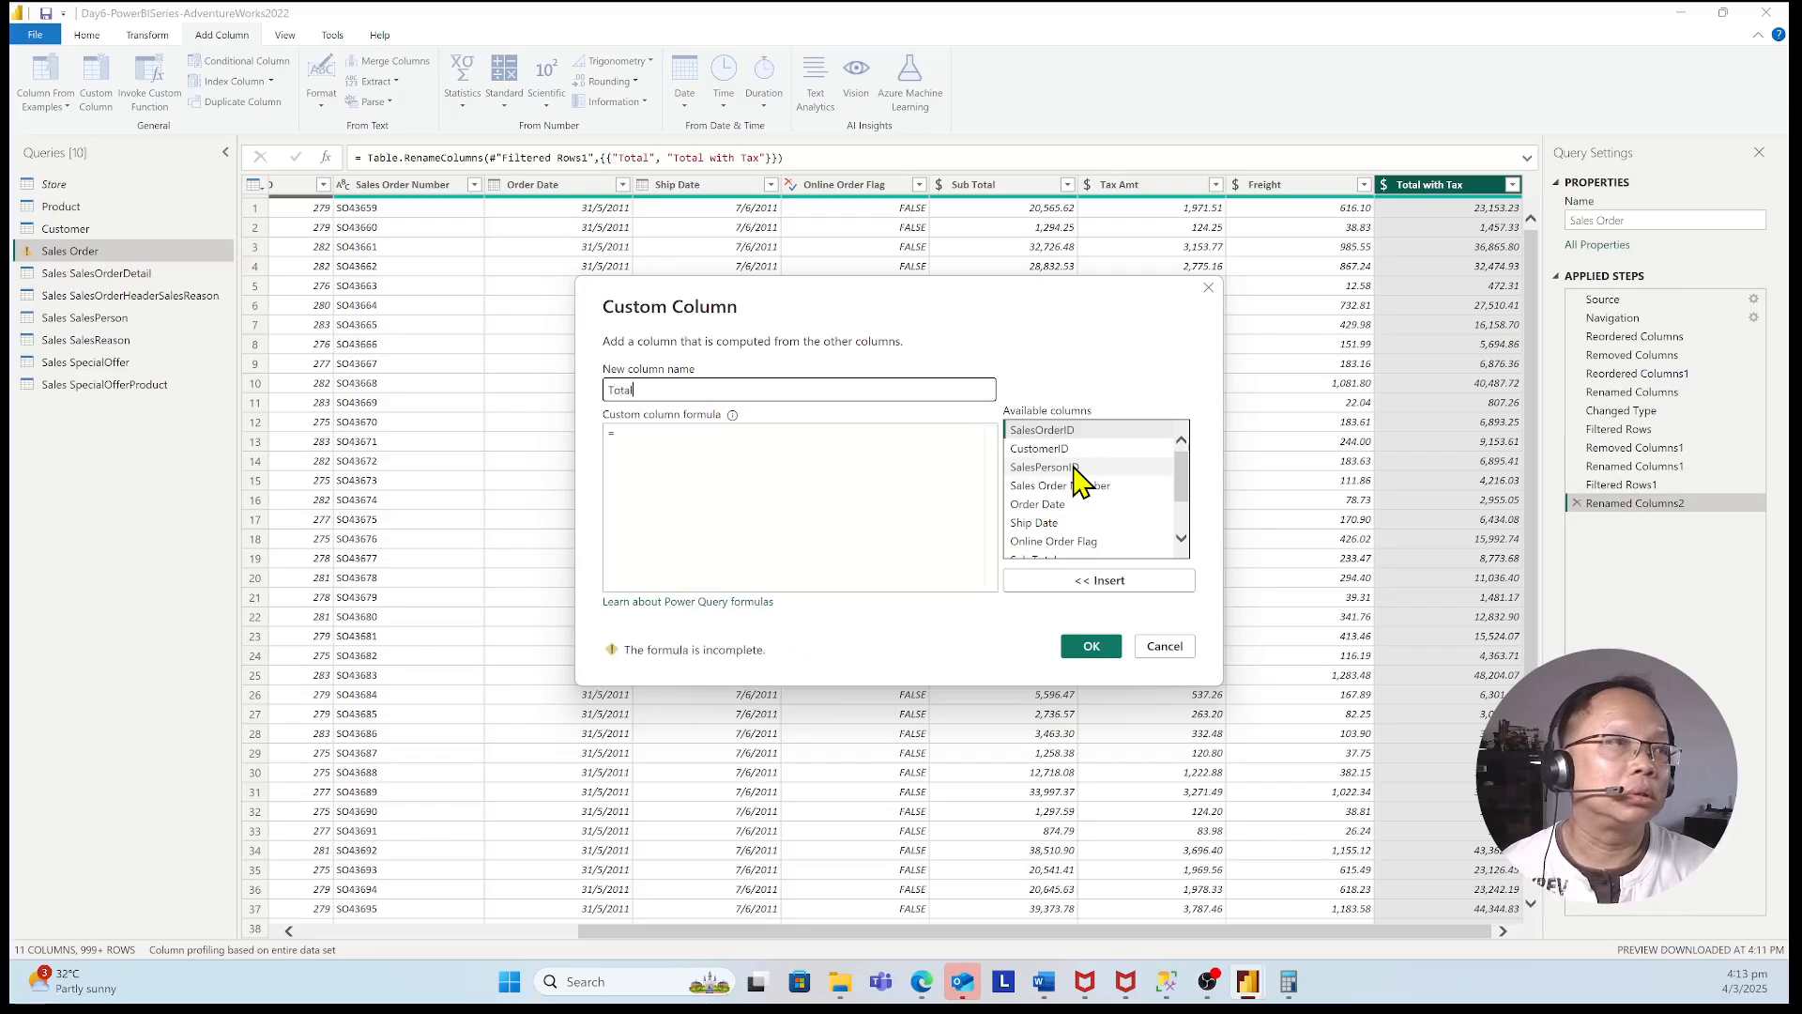
pyautogui.write(' W')
pyautogui.press('BackSpace')
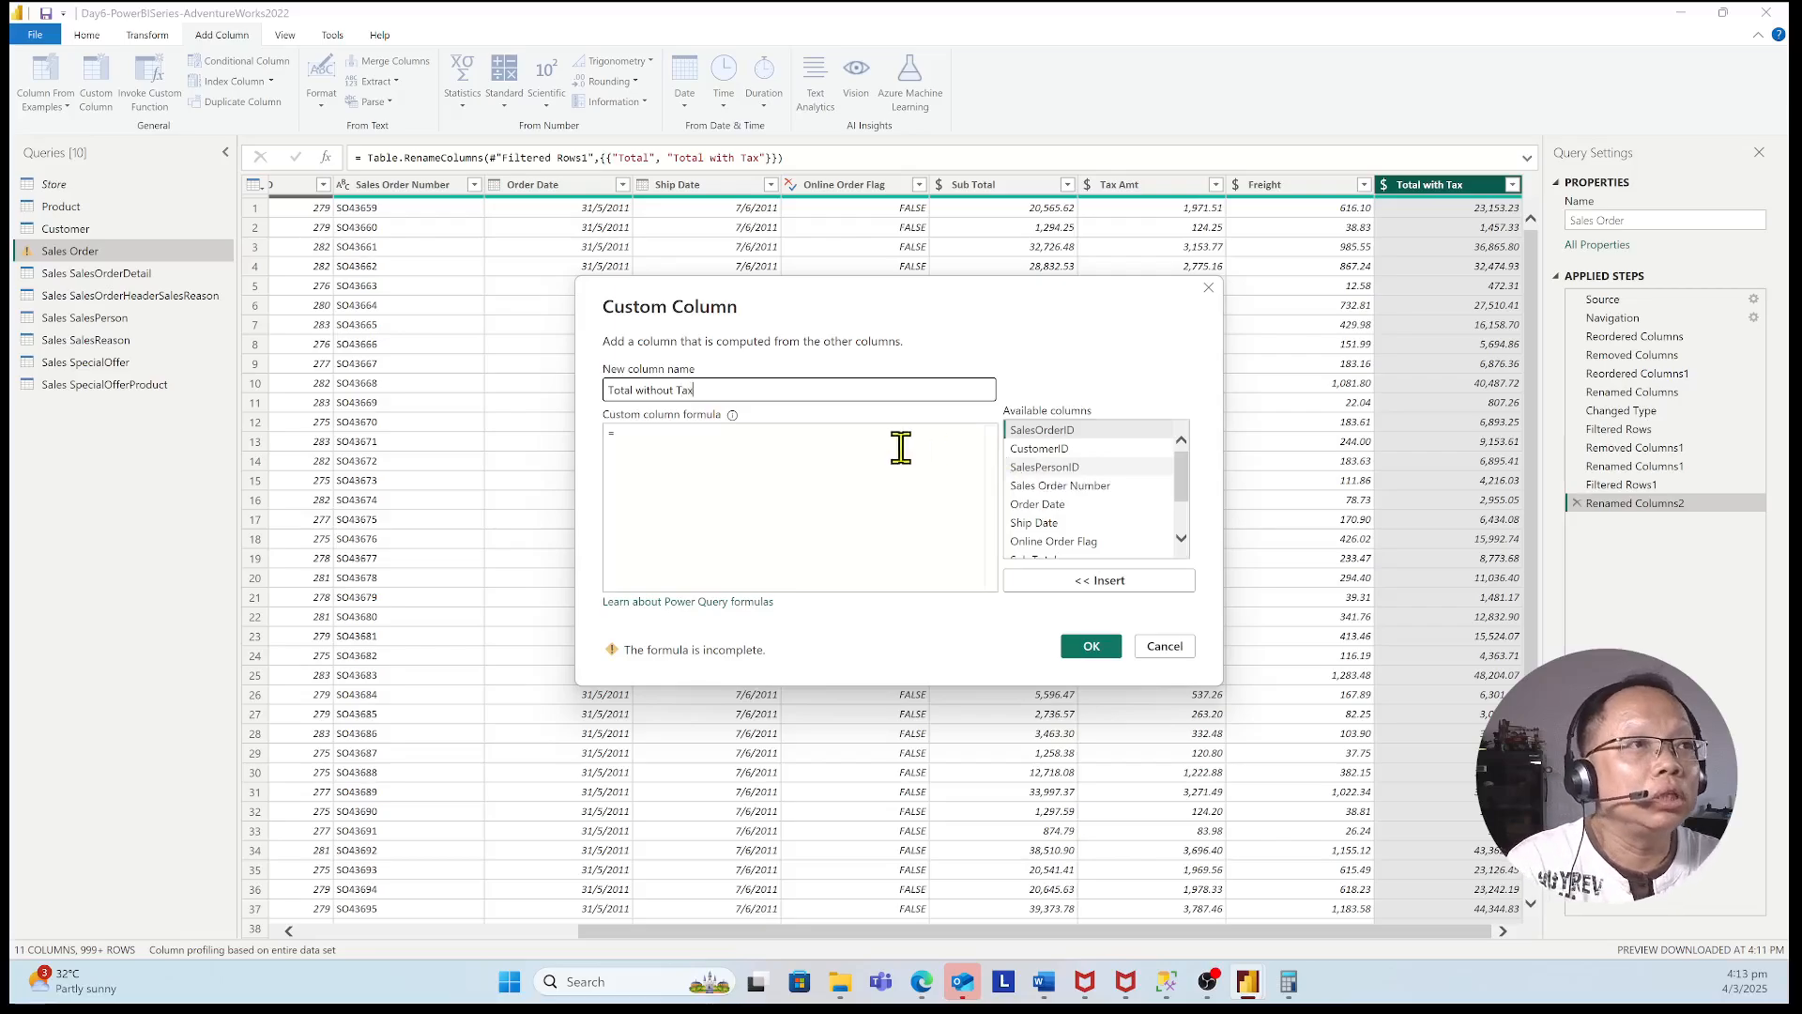
# - Create the custom column with the formula [Sub Total] + [Freight] and set its data type to Fixed decimal number
pyautogui.click(860, 458)
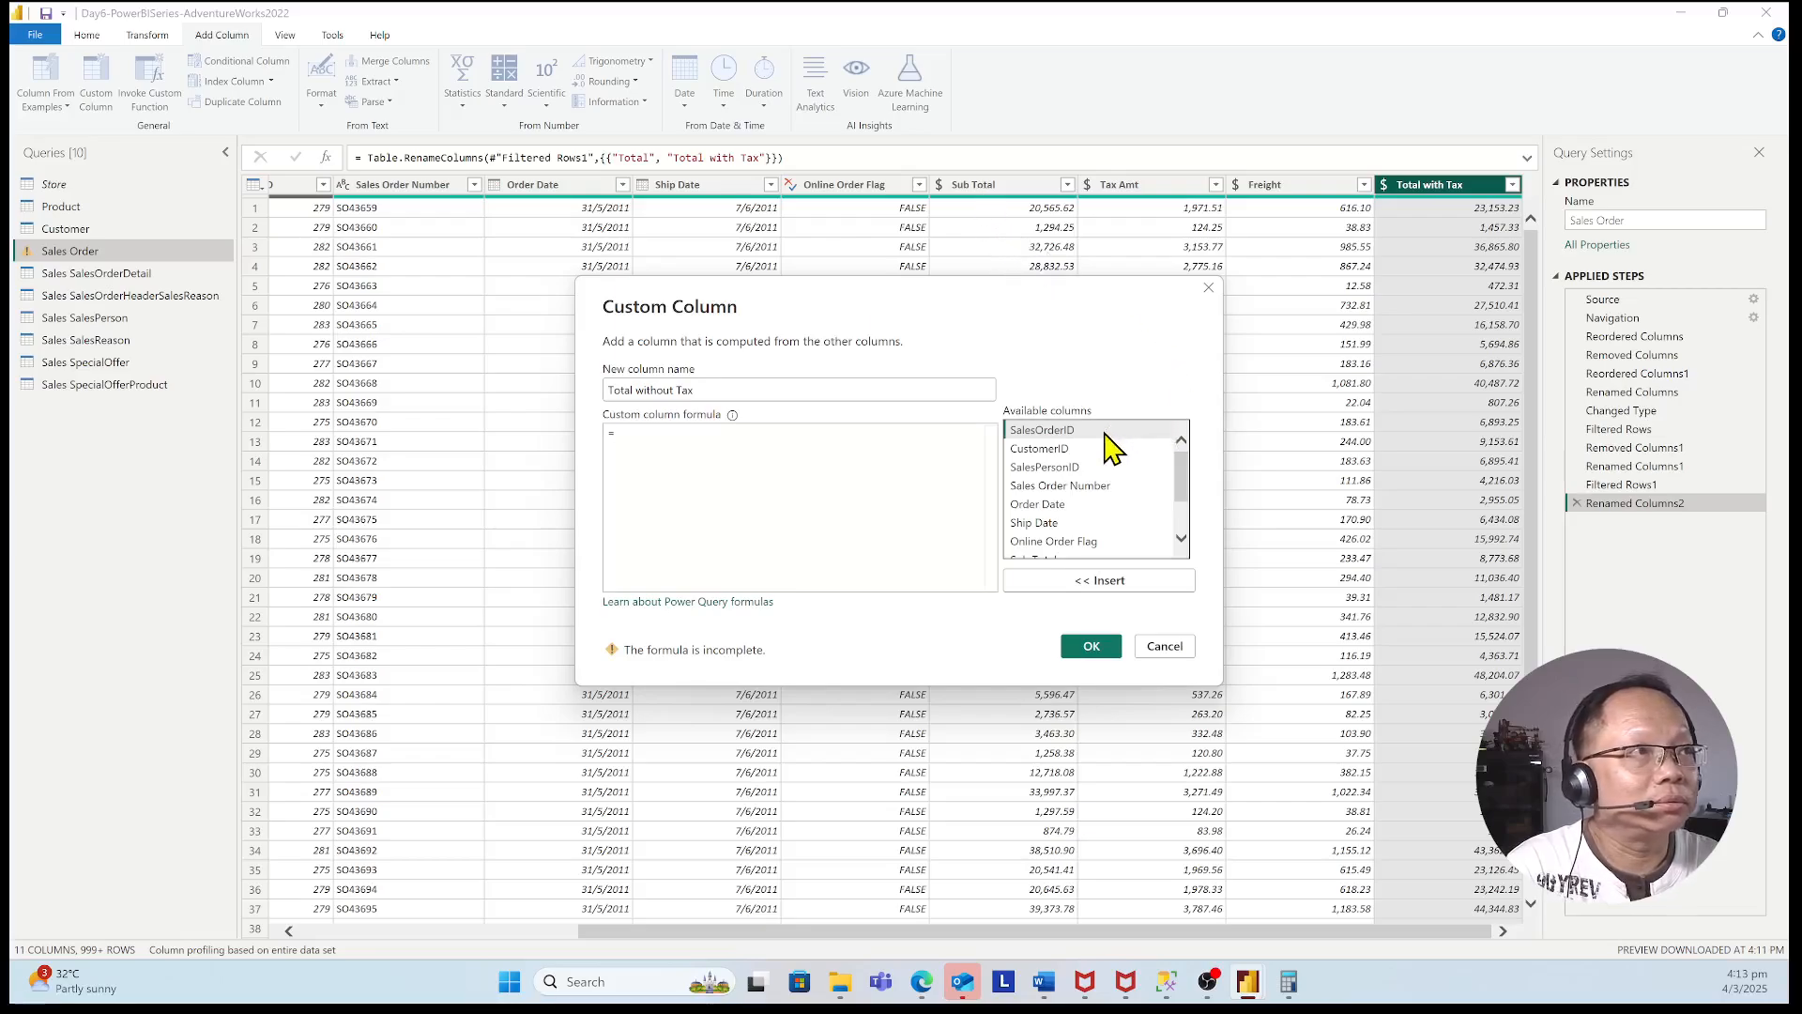
pyautogui.moveTo(1185, 484); pyautogui.dragTo(1178, 511)
pyautogui.click(1070, 495)
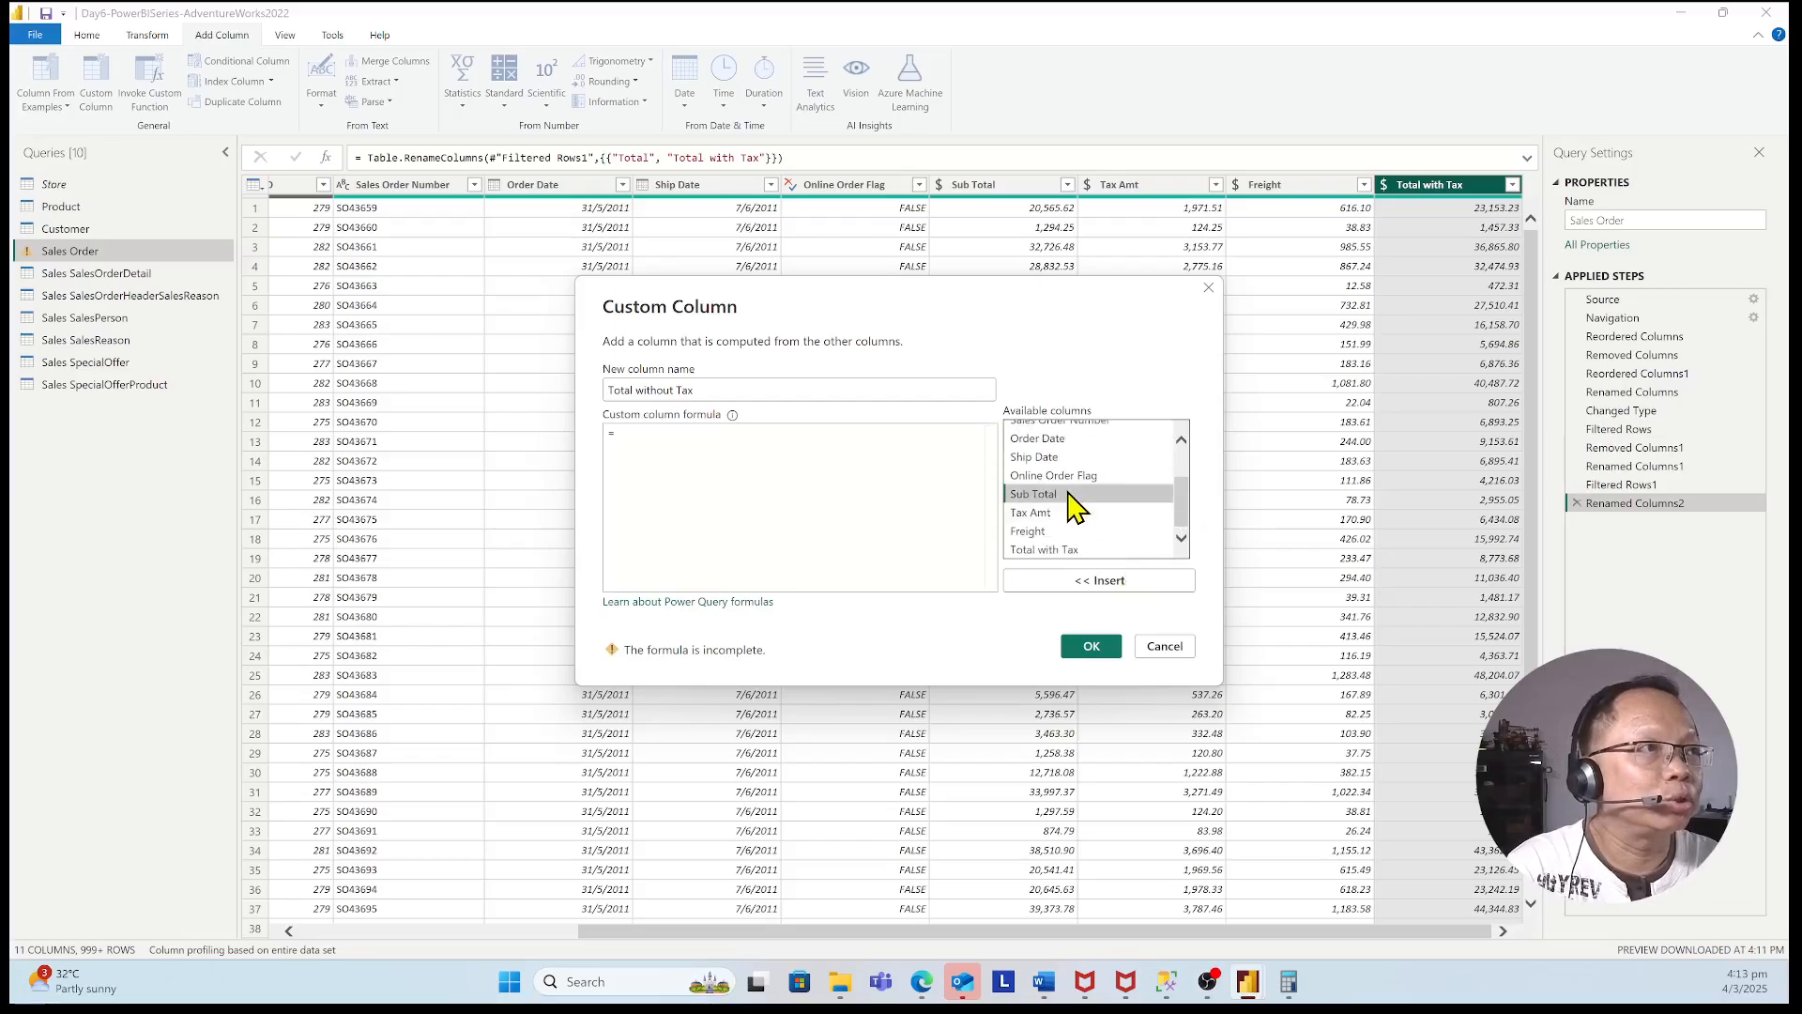
pyautogui.click(1098, 647)
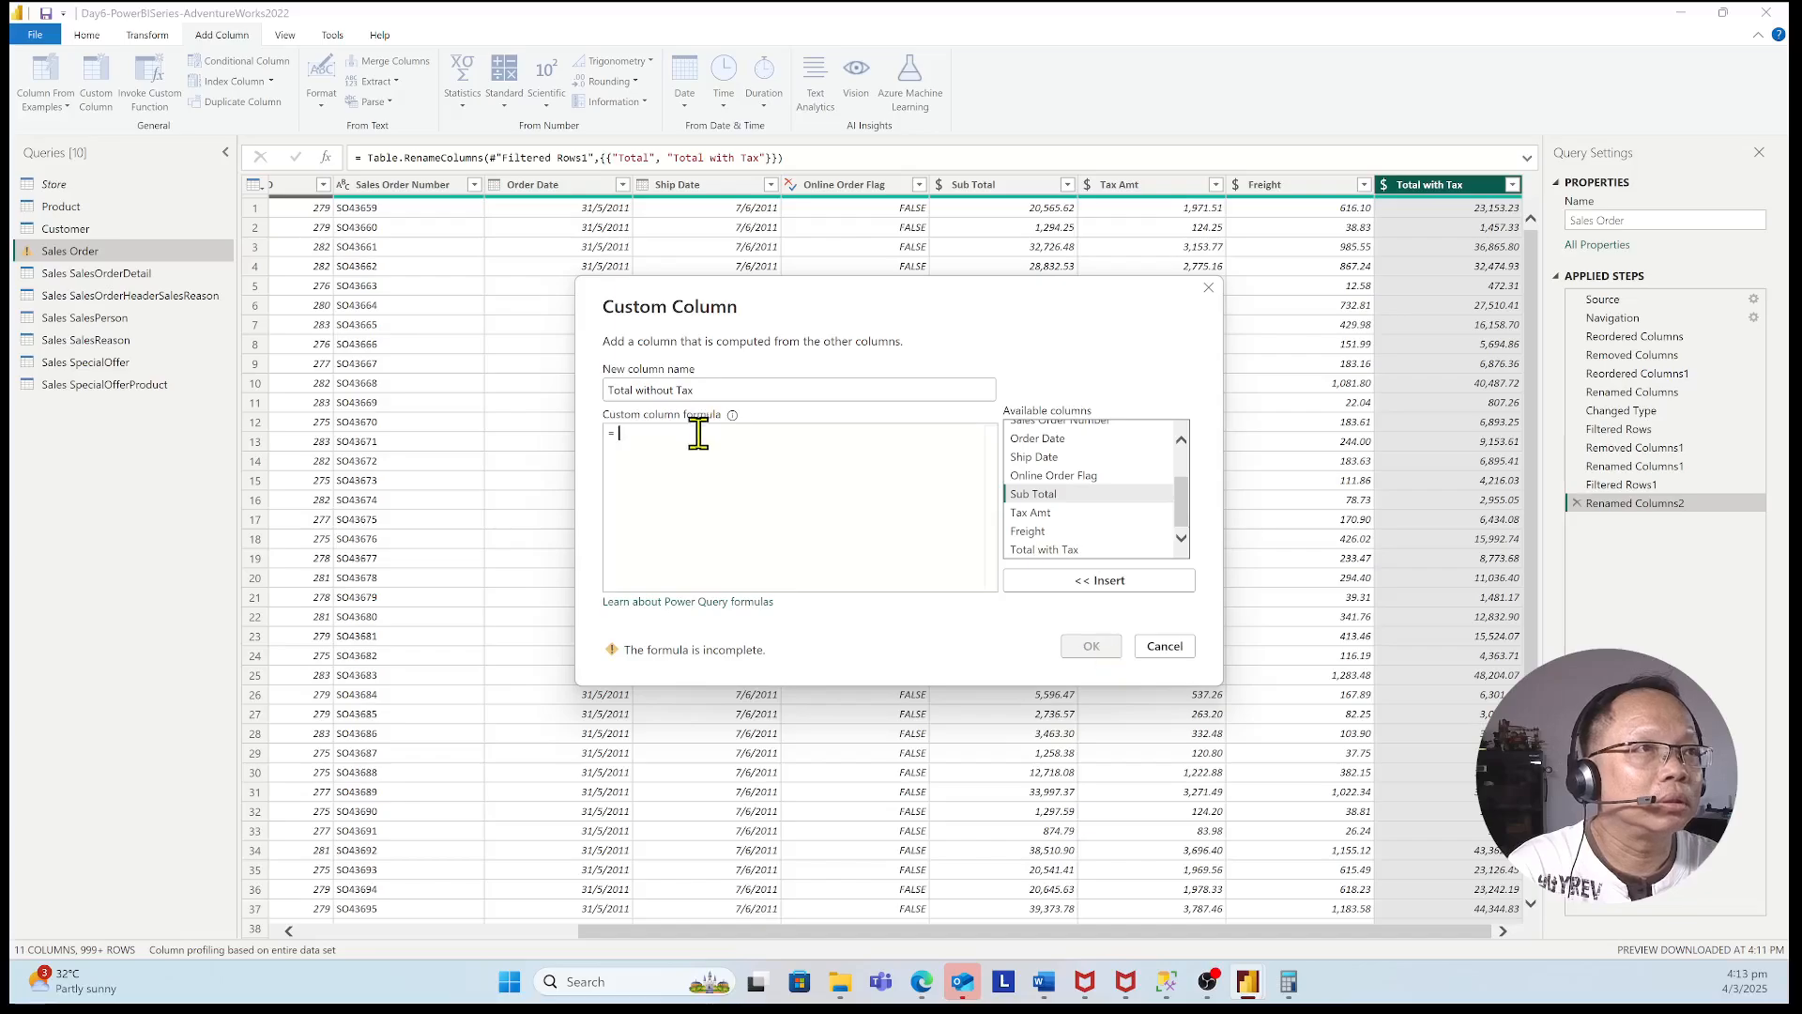
pyautogui.doubleClick(1032, 493)
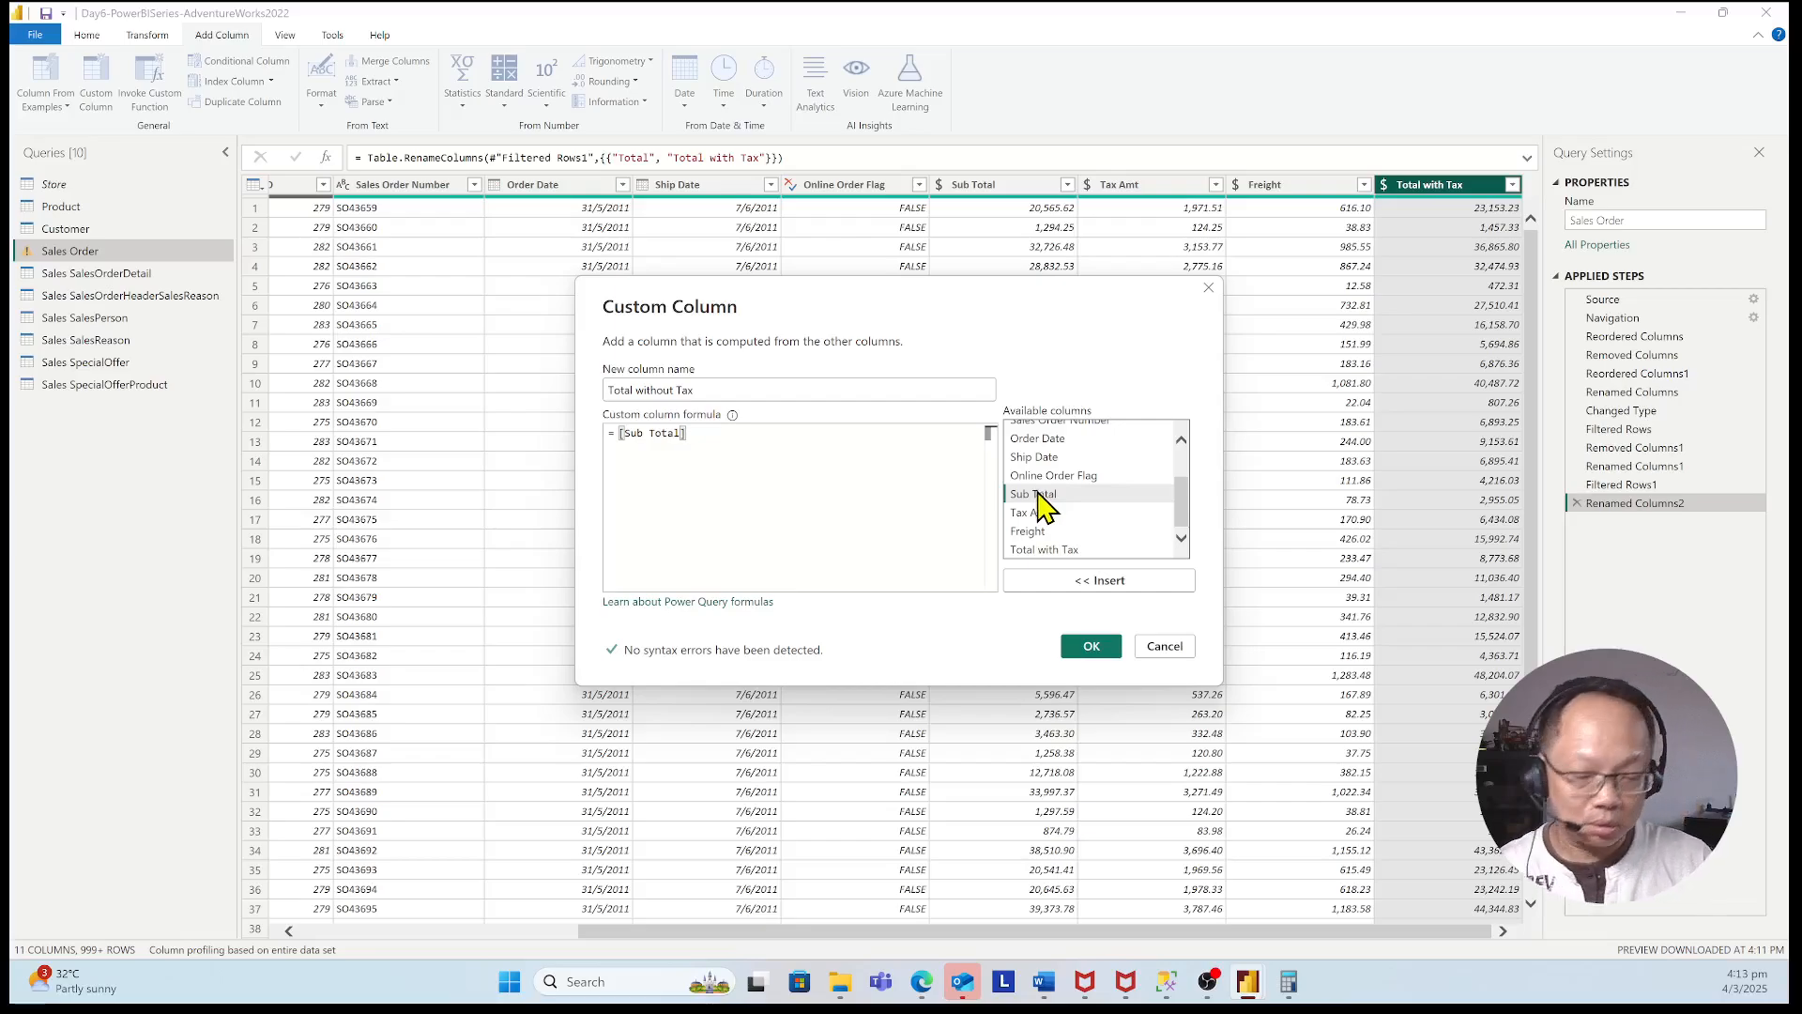
pyautogui.write('+')
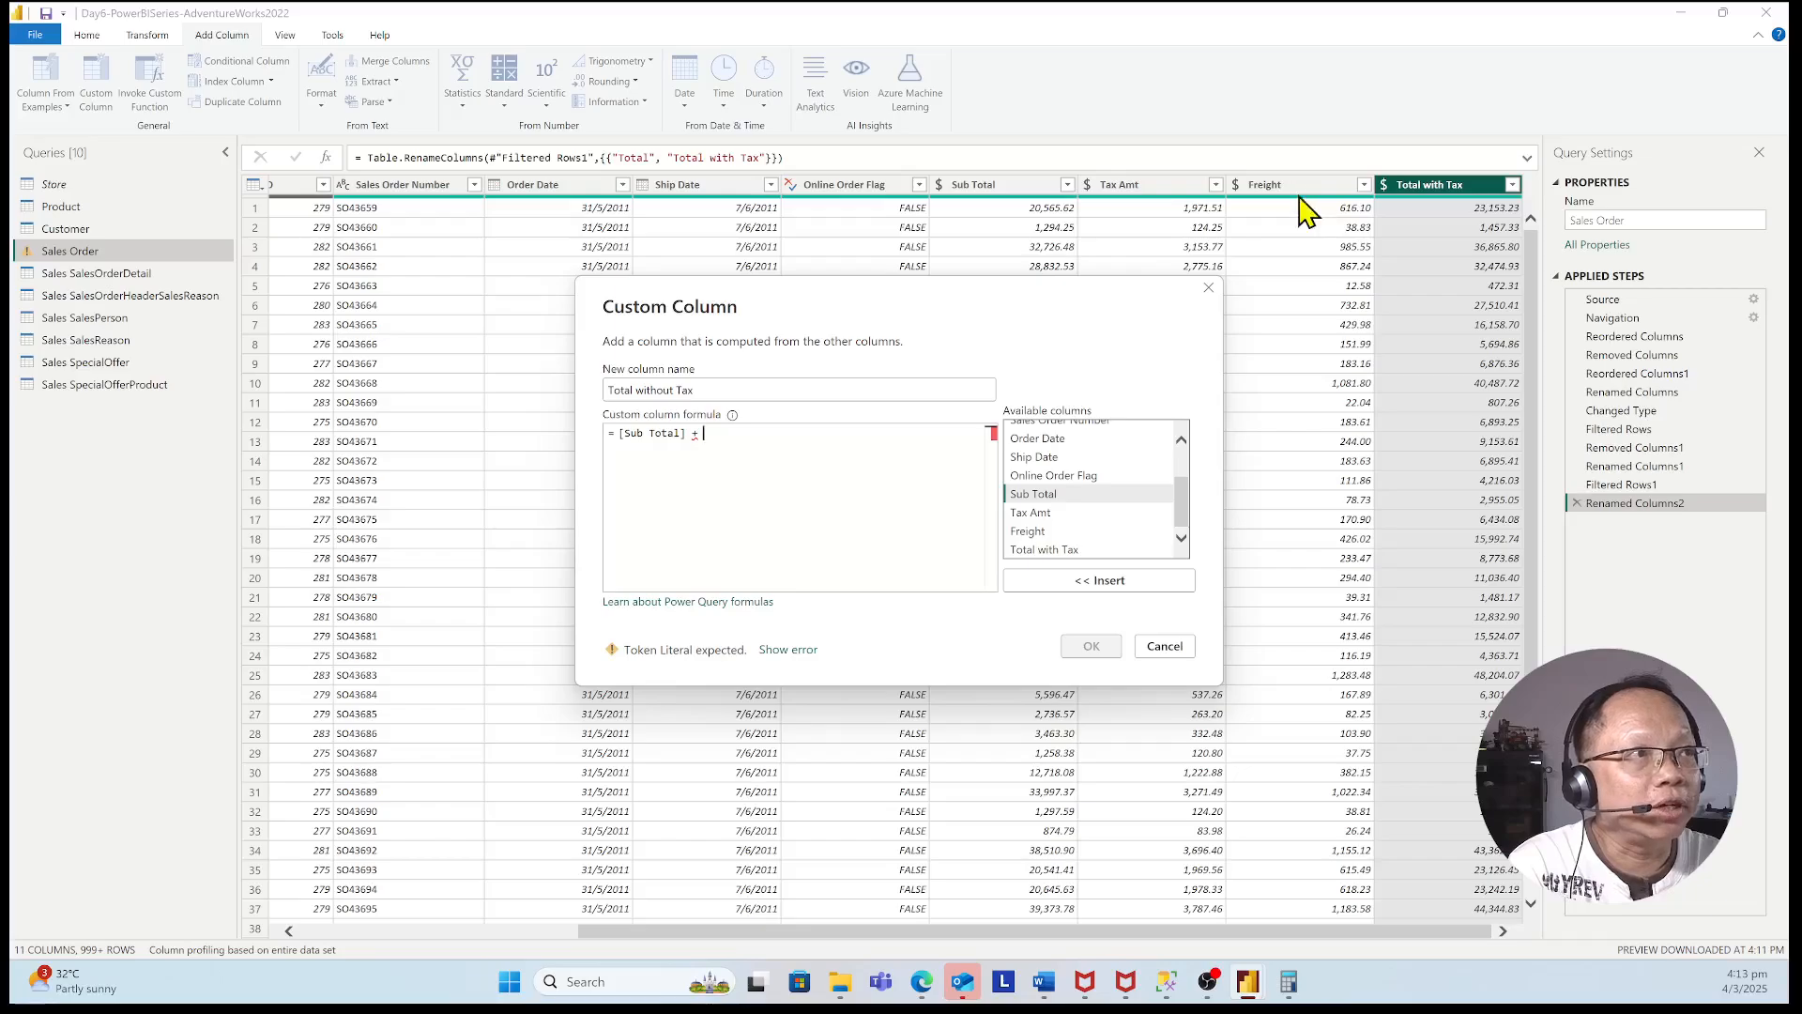
pyautogui.doubleClick(1056, 531)
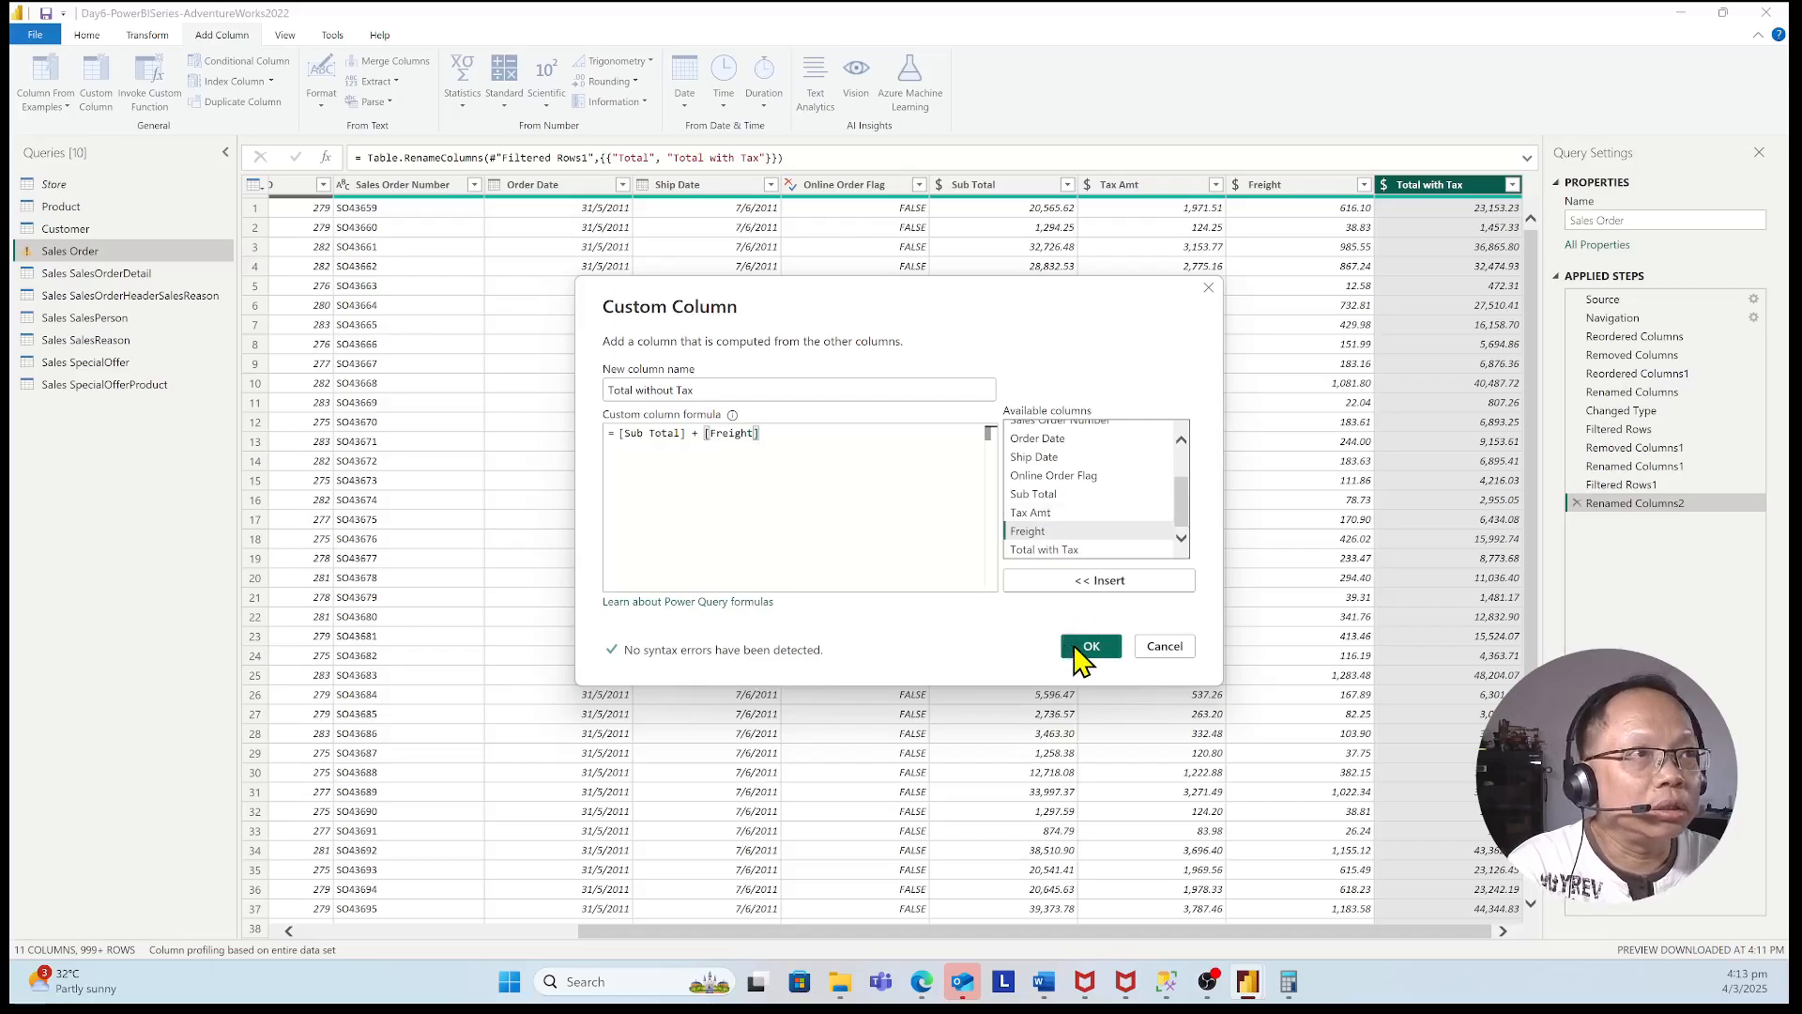
pyautogui.click(1105, 652)
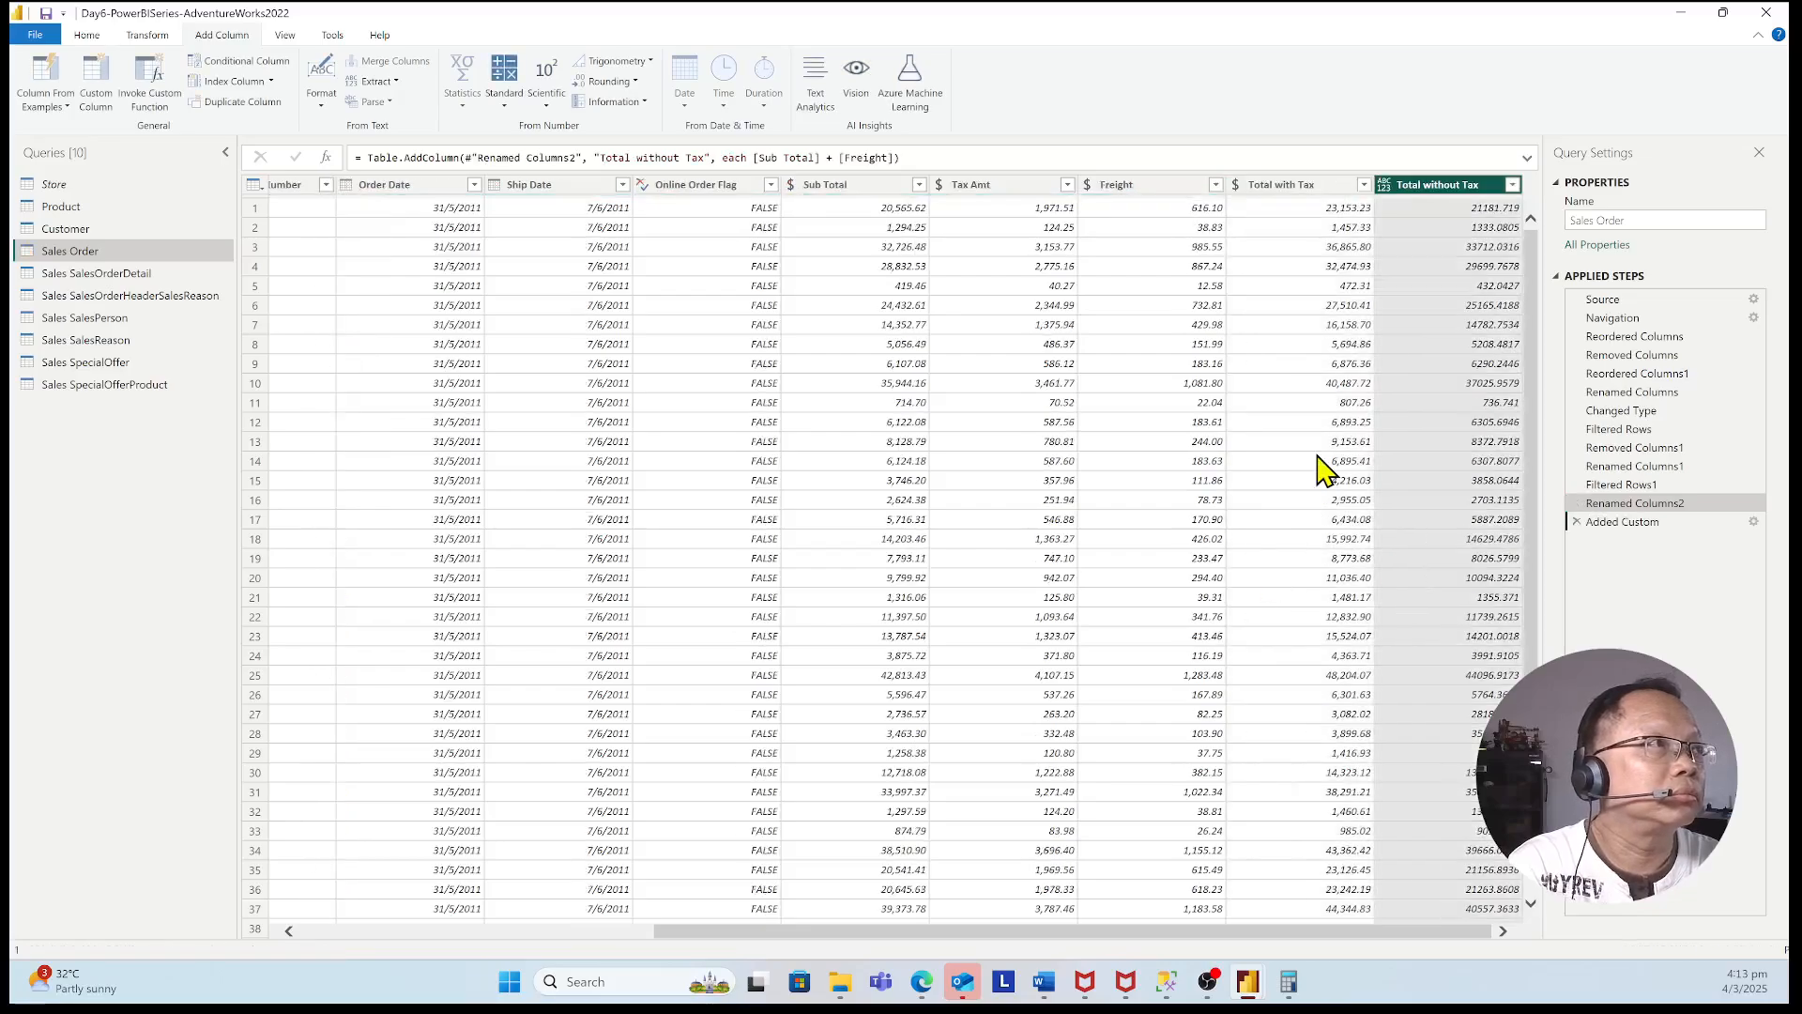
pyautogui.click(1387, 187)
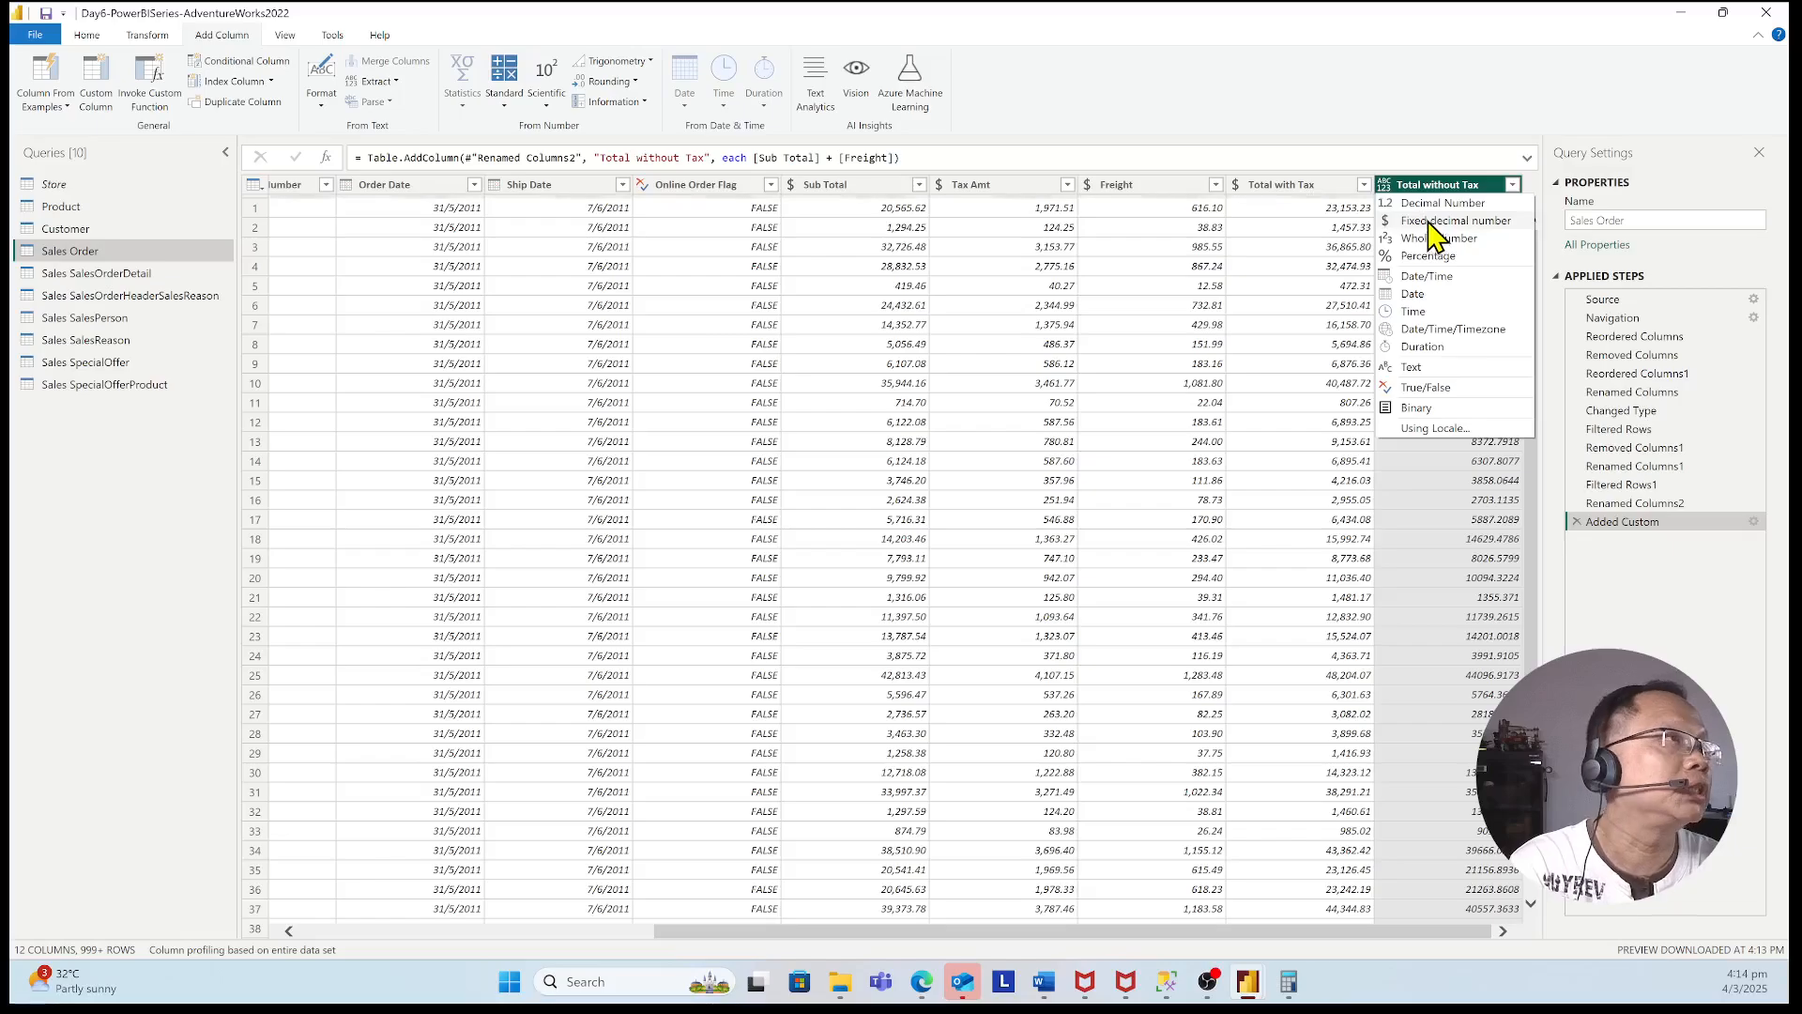
pyautogui.click(1429, 221)
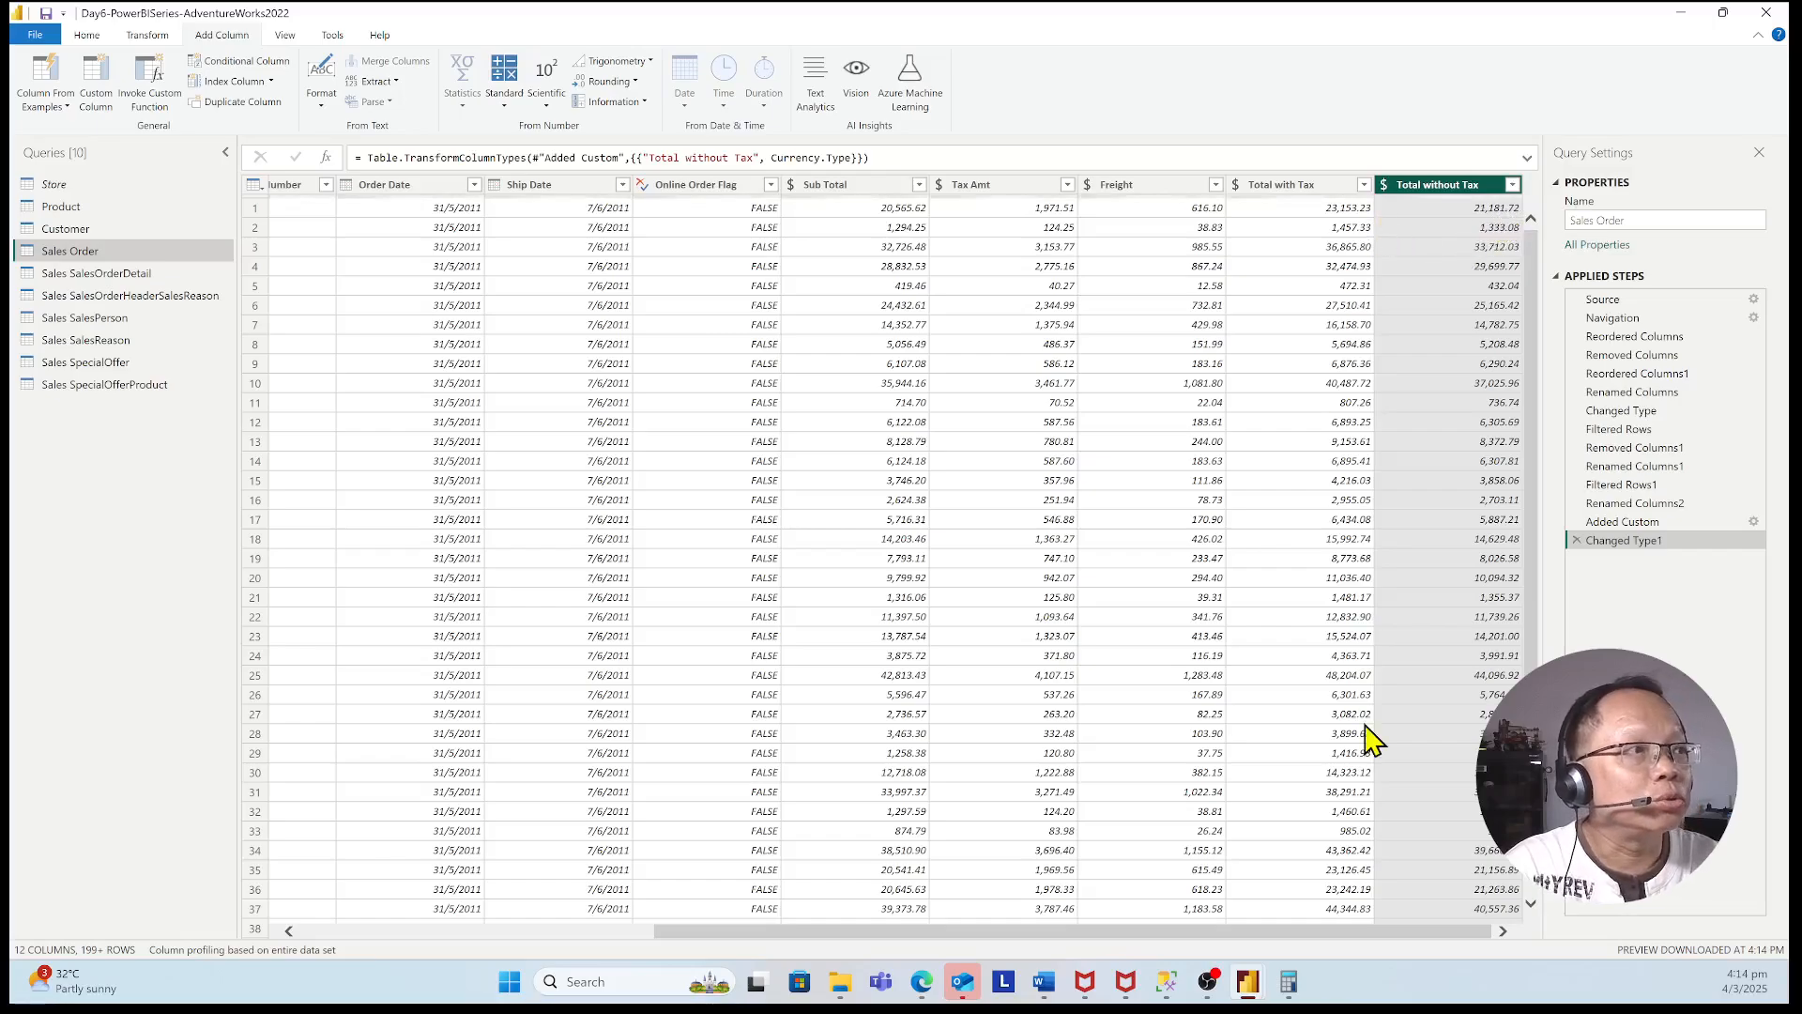
# - Subtract the first row's Tax Amt, 1971.51, from the 23,153.23 total in Calculator and calculate the result
pyautogui.click(1291, 993)
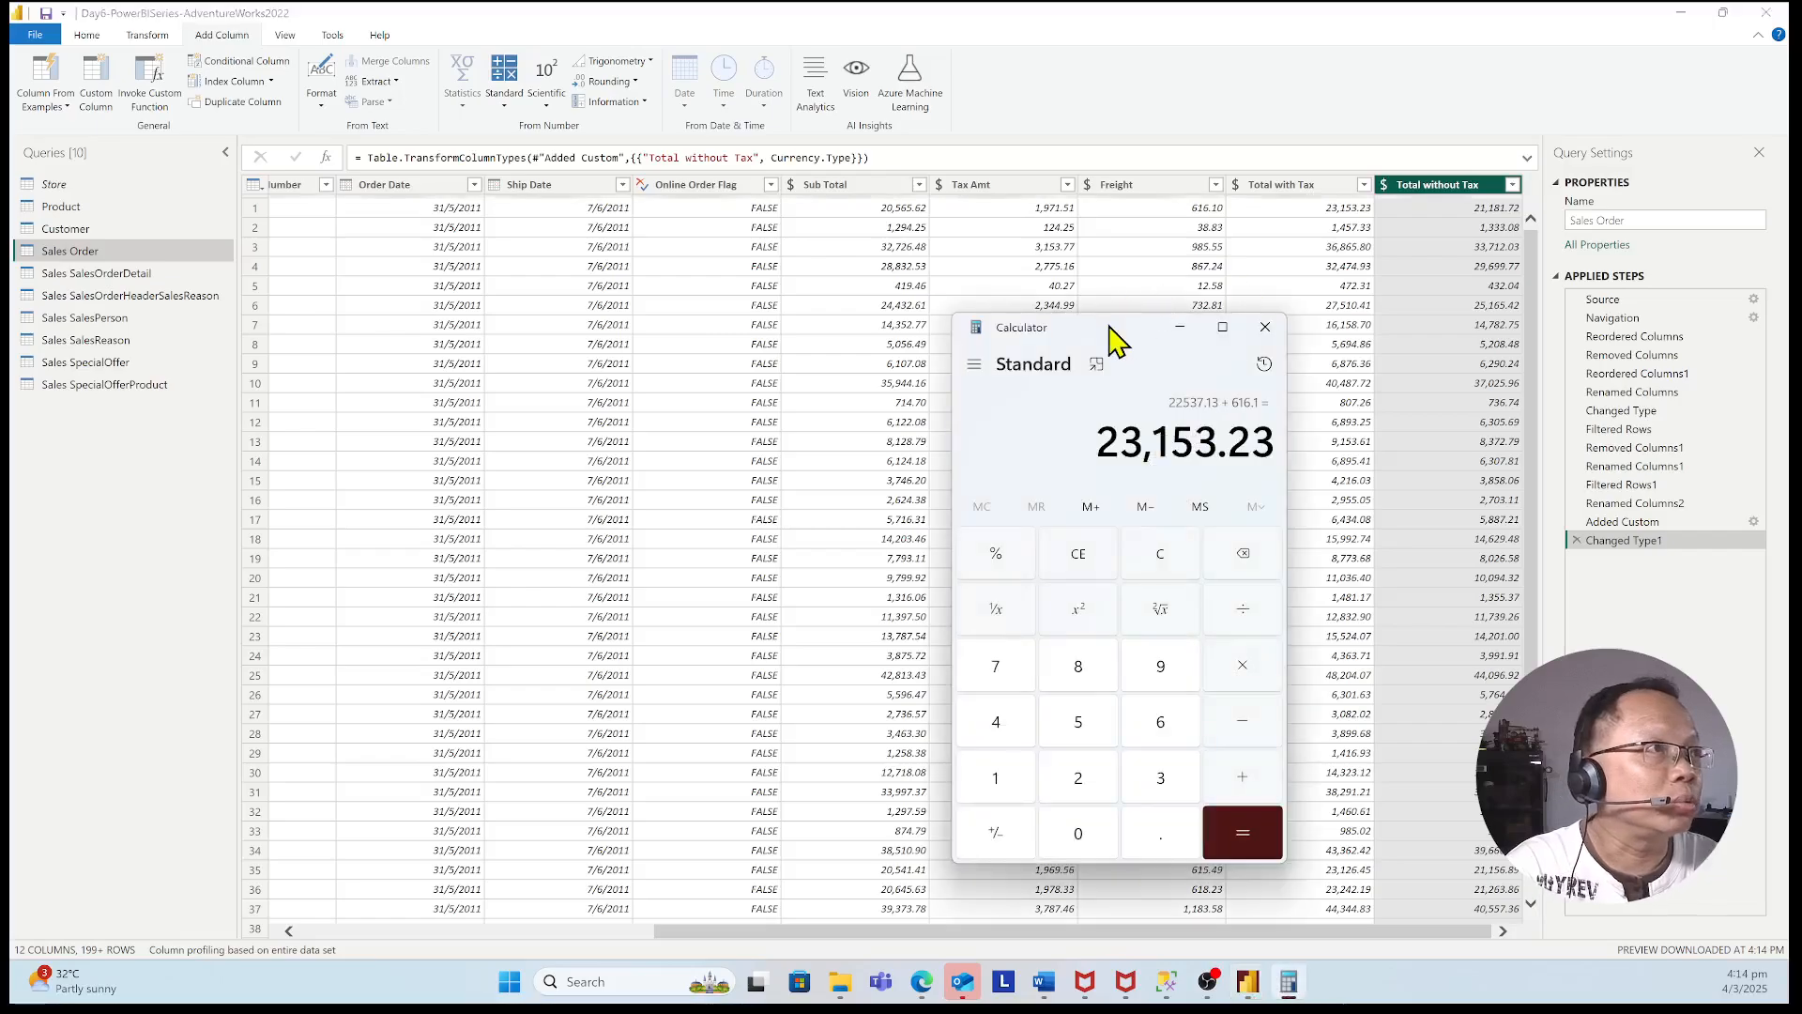
pyautogui.moveTo(1107, 338); pyautogui.dragTo(1054, 239)
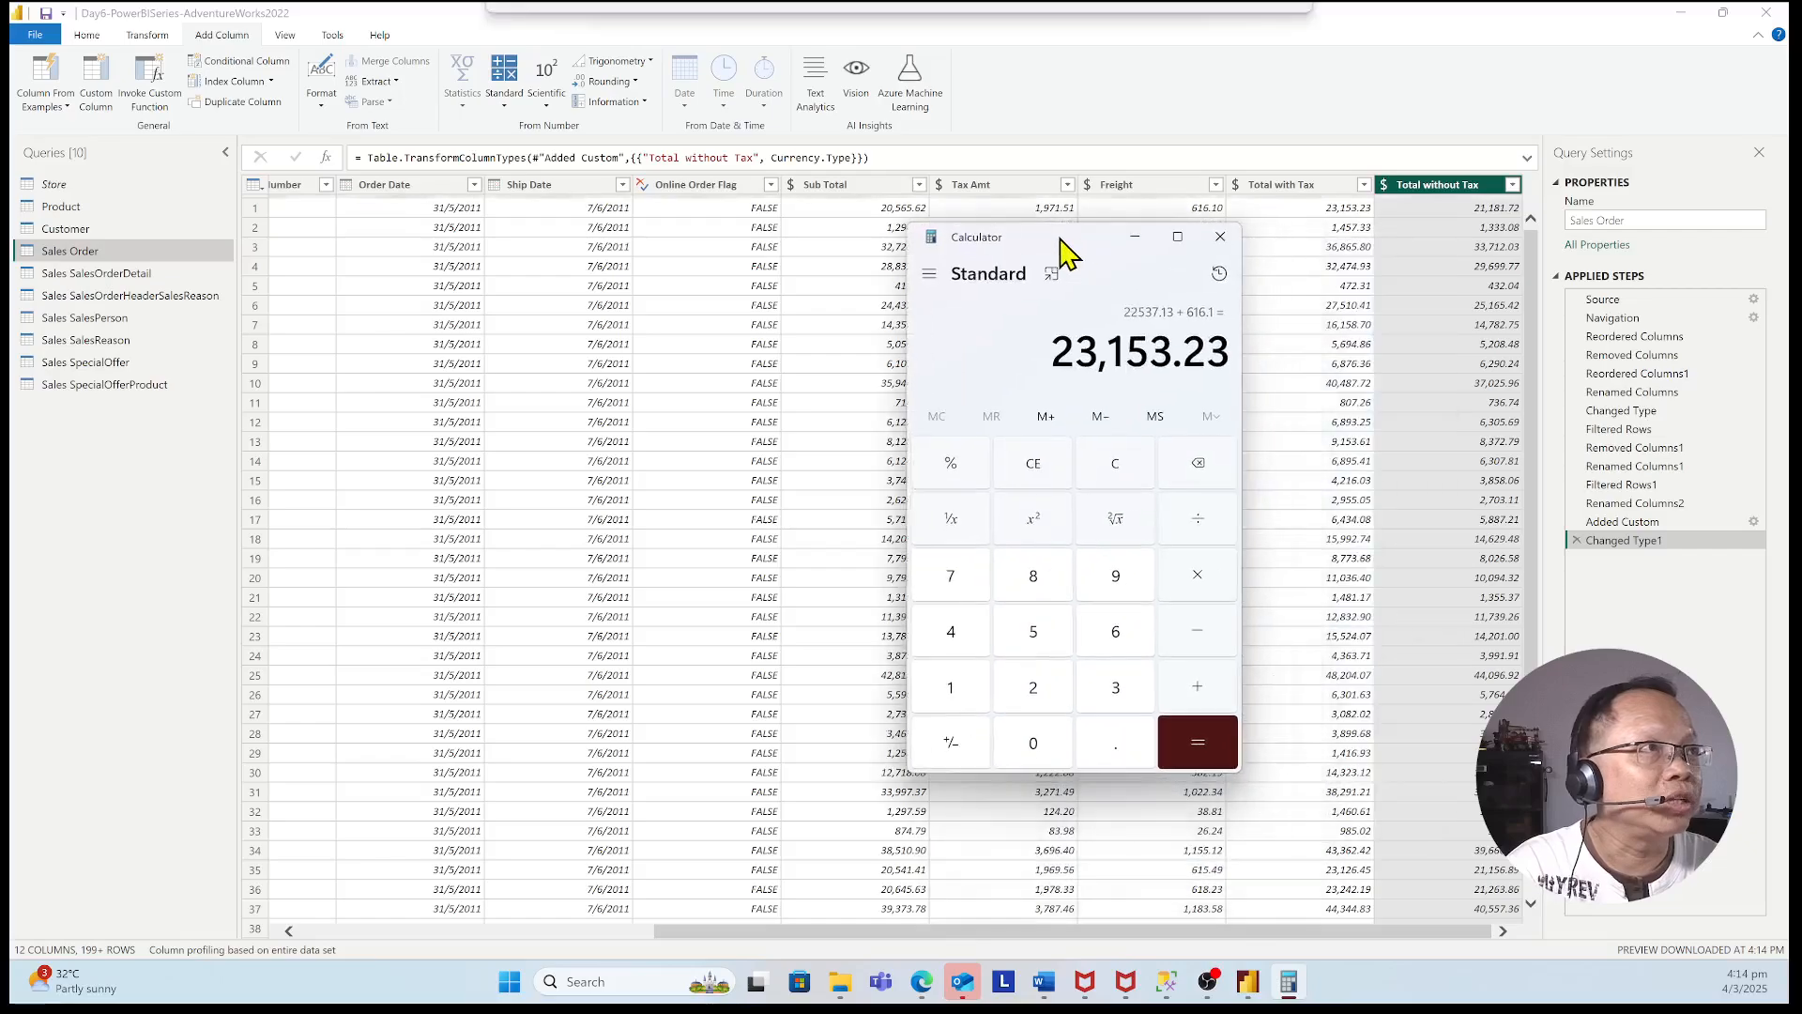
pyautogui.click(1205, 616)
pyautogui.click(952, 688)
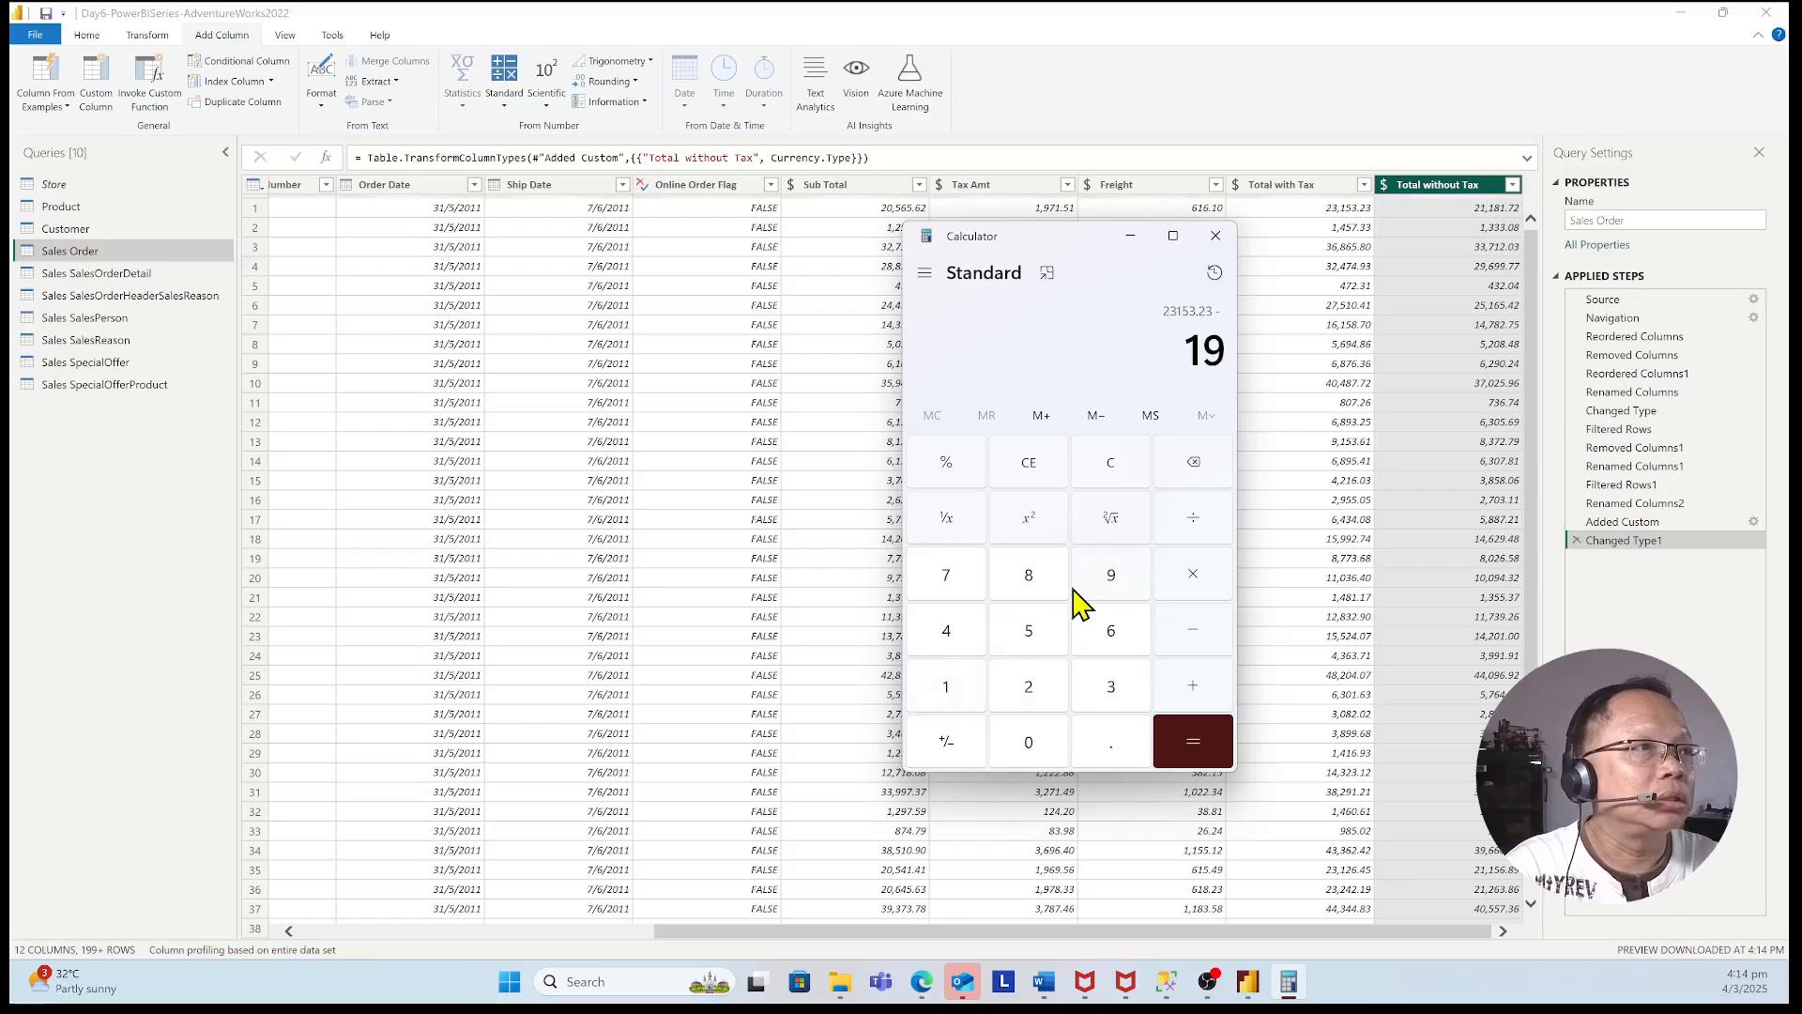
pyautogui.click(964, 587)
pyautogui.click(948, 699)
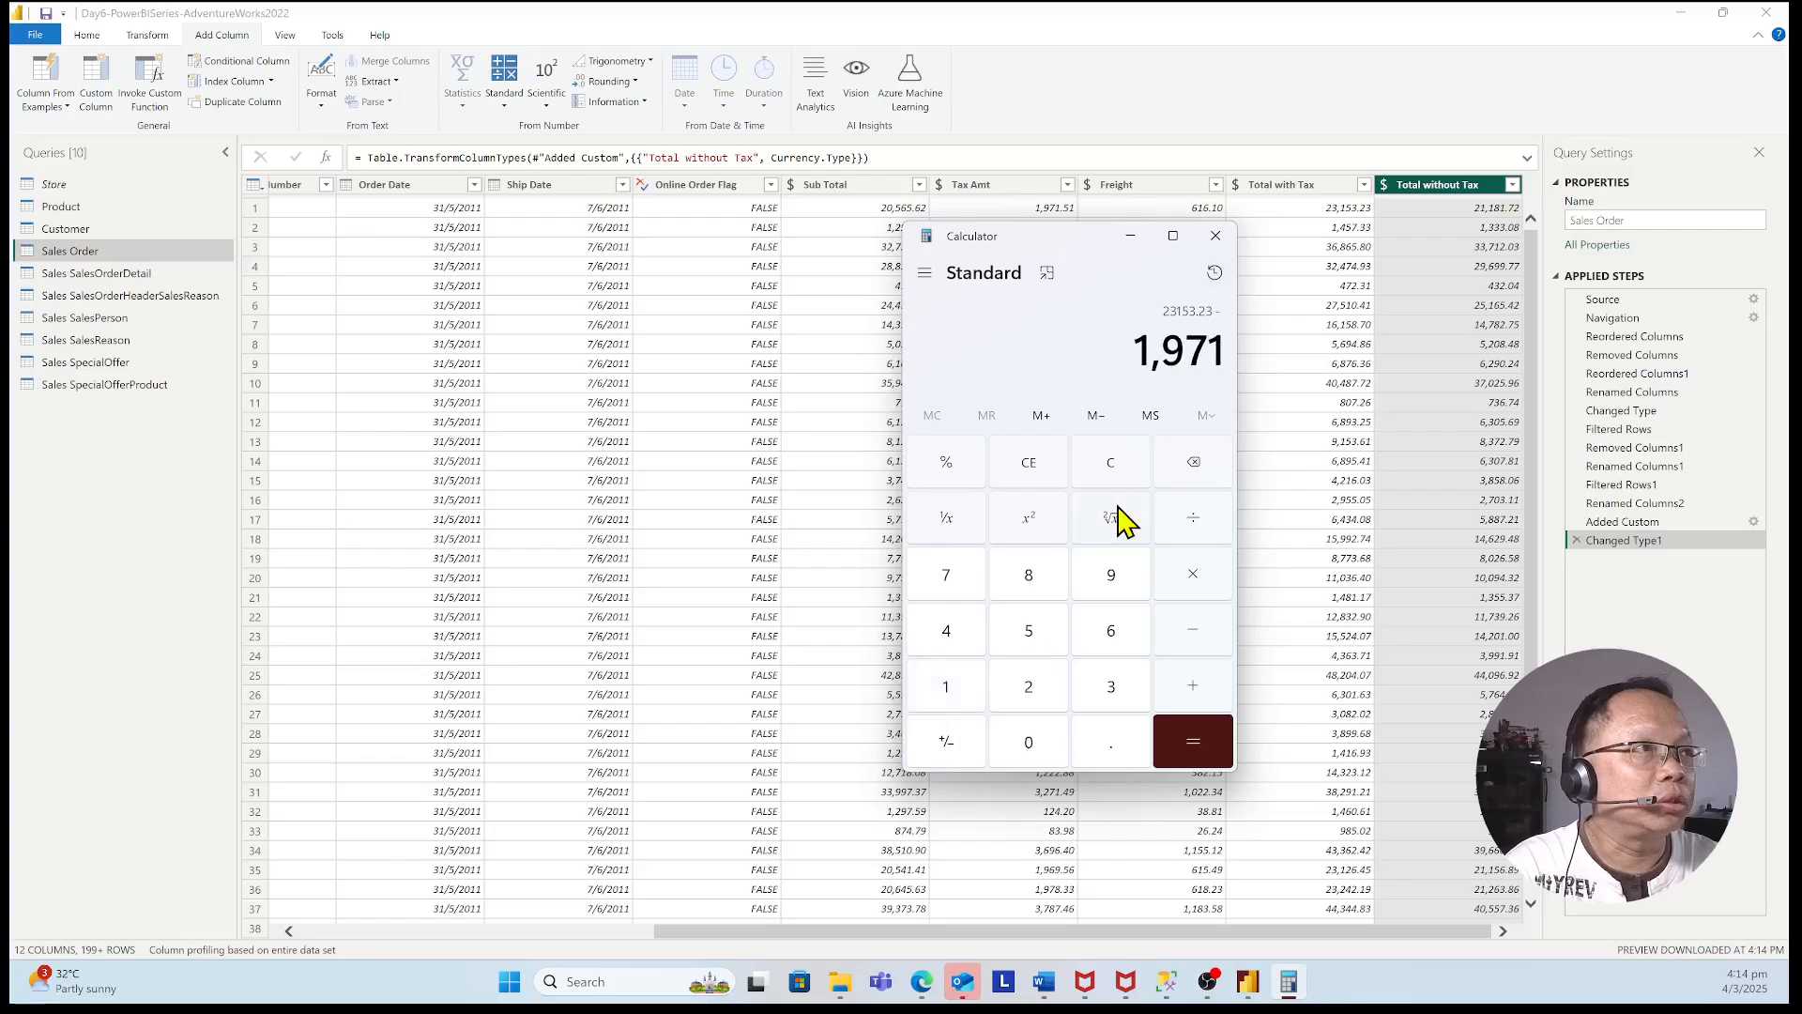
pyautogui.click(1111, 746)
pyautogui.click(1028, 632)
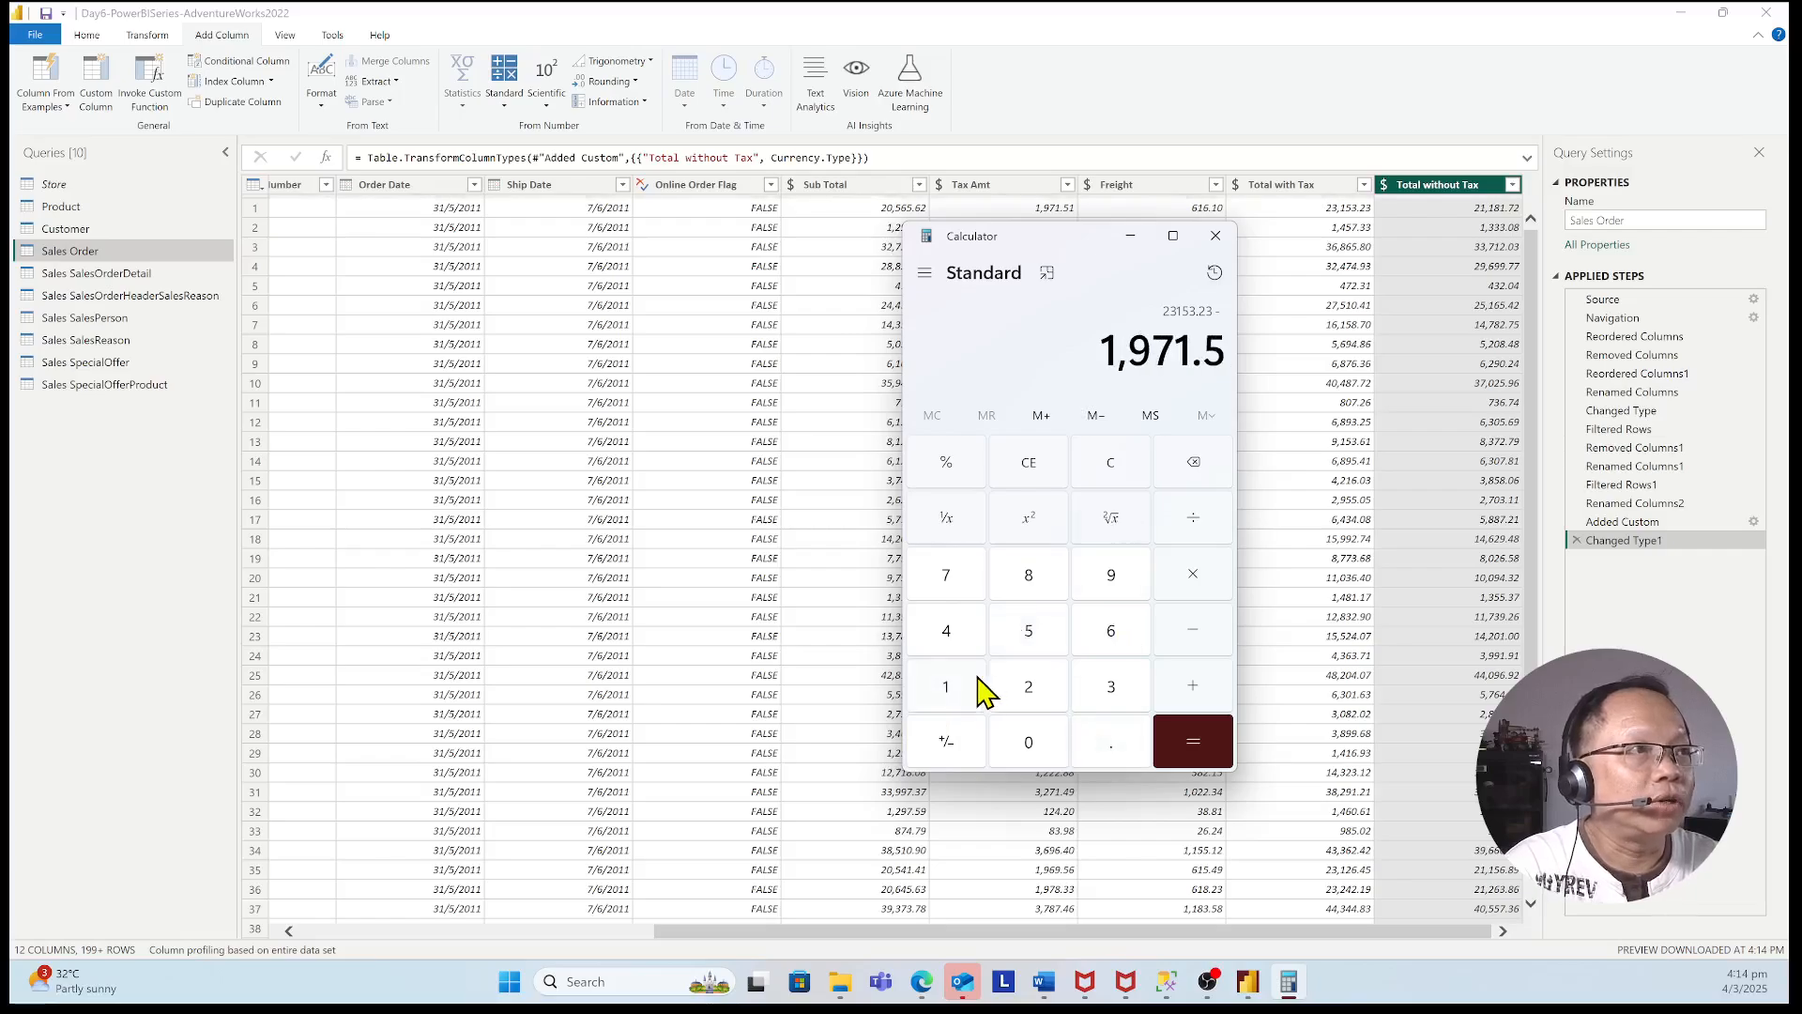
pyautogui.click(981, 689)
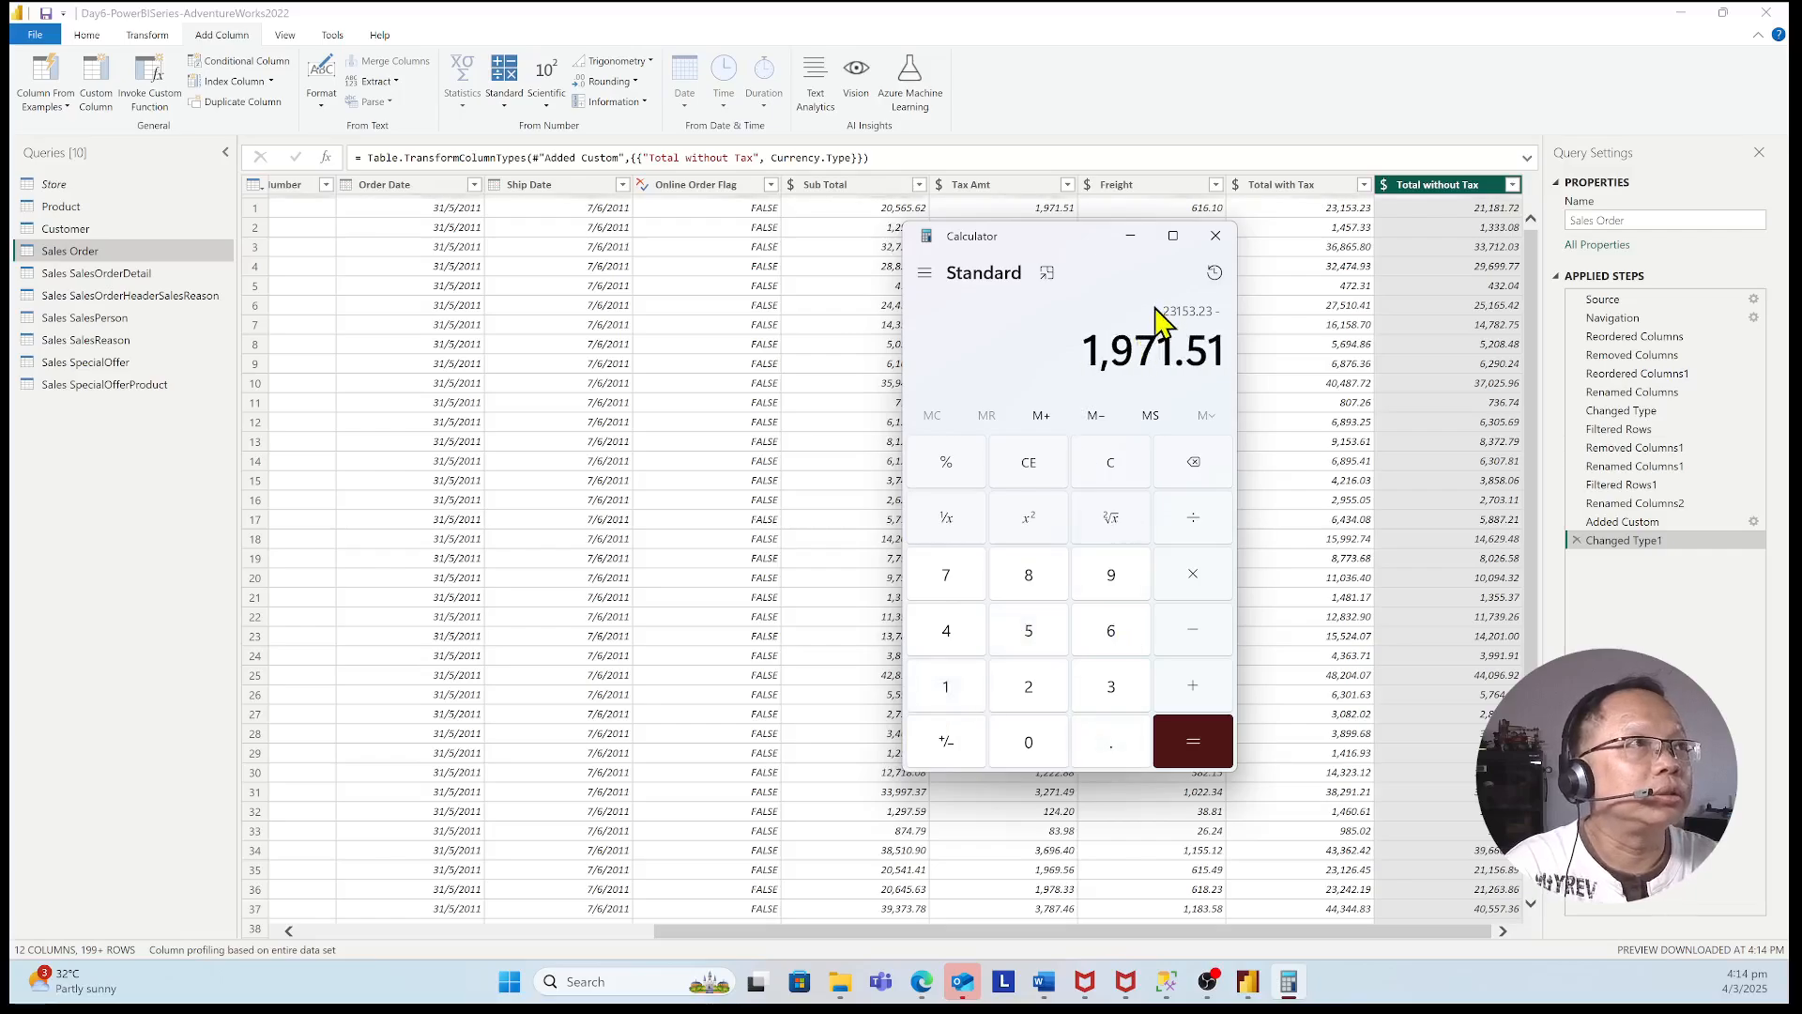
pyautogui.click(1181, 741)
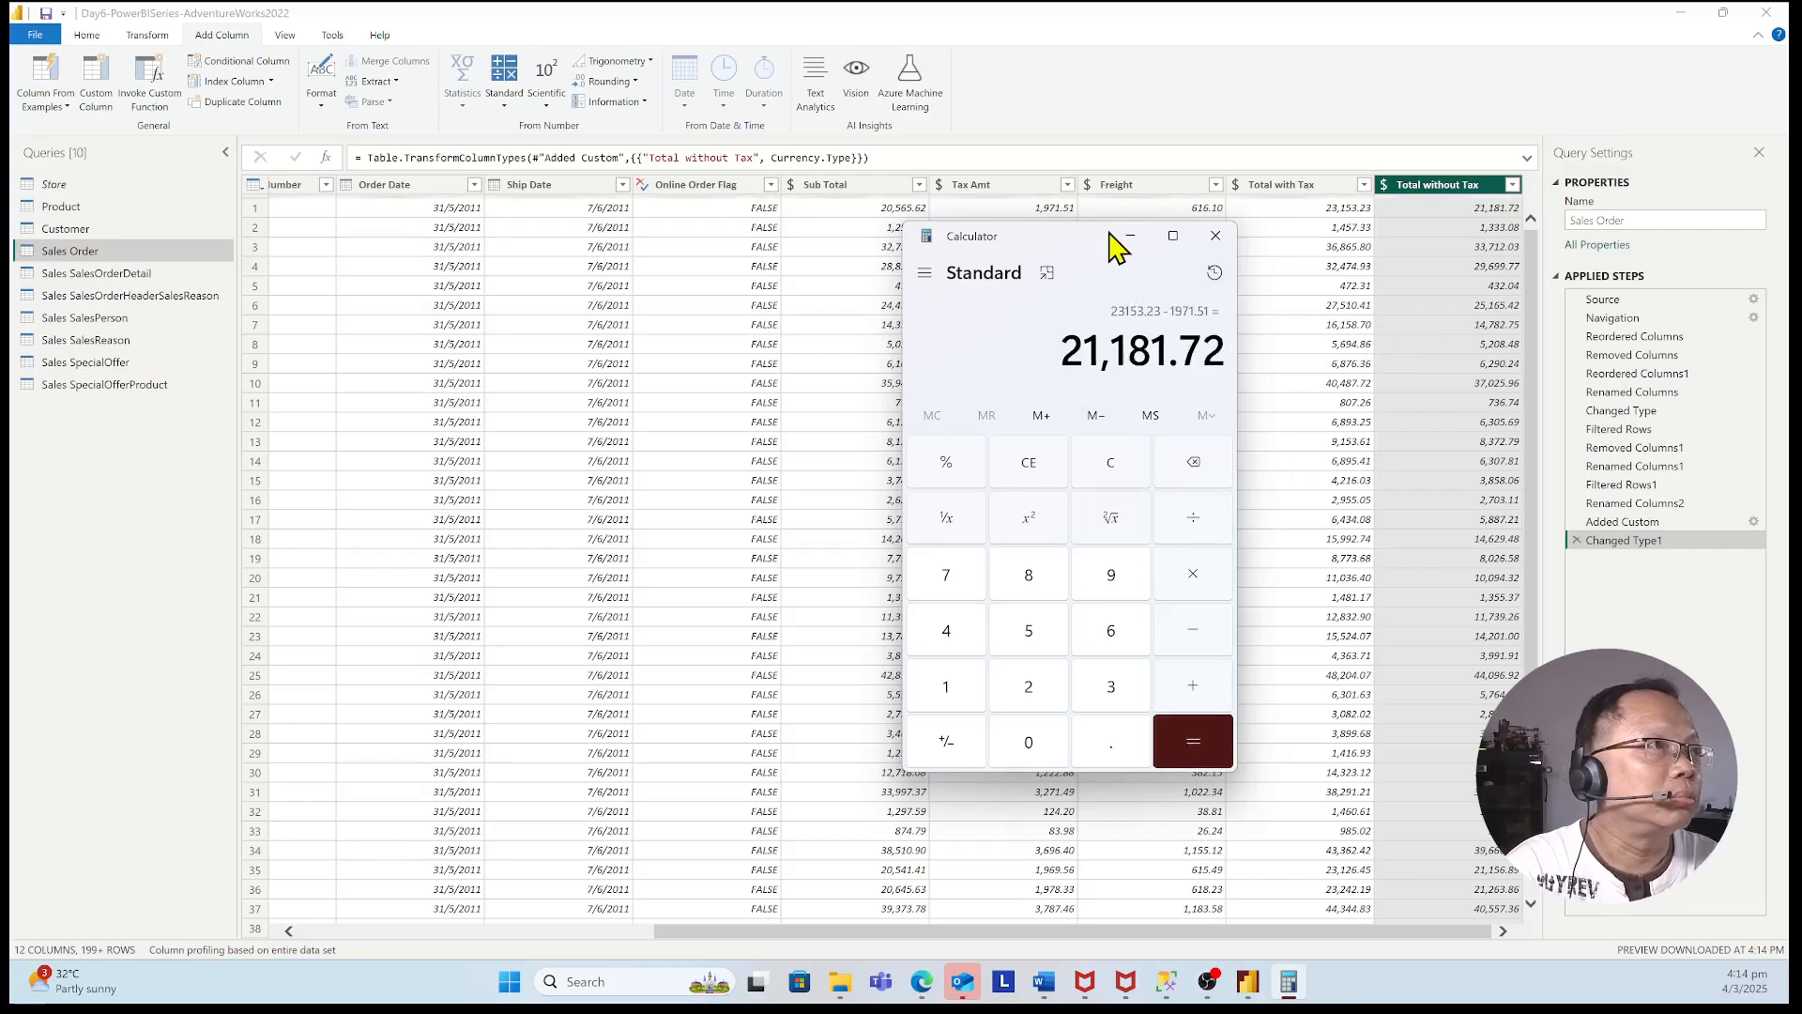
# - Compare the calculated difference with the first row's Total without Tax, and put the Calculator away
pyautogui.moveTo(1075, 242); pyautogui.dragTo(1412, 243)
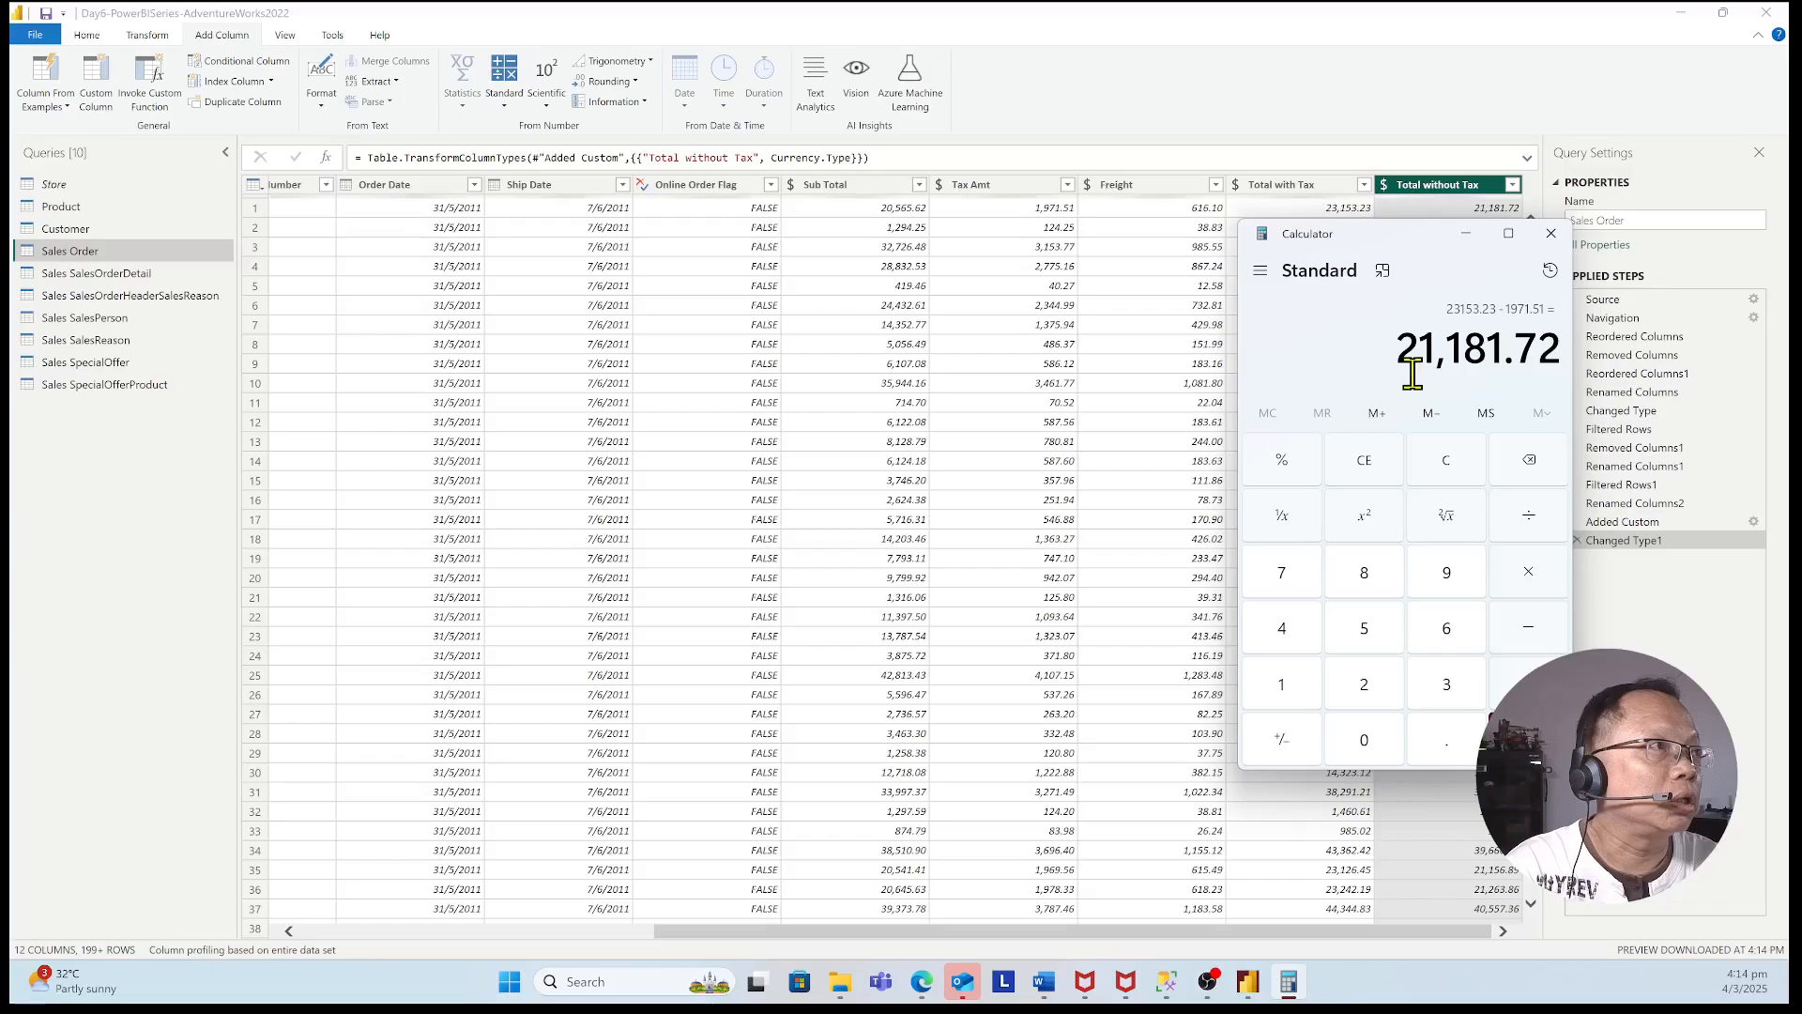
pyautogui.moveTo(1391, 242); pyautogui.dragTo(1178, 253)
pyautogui.click(1263, 246)
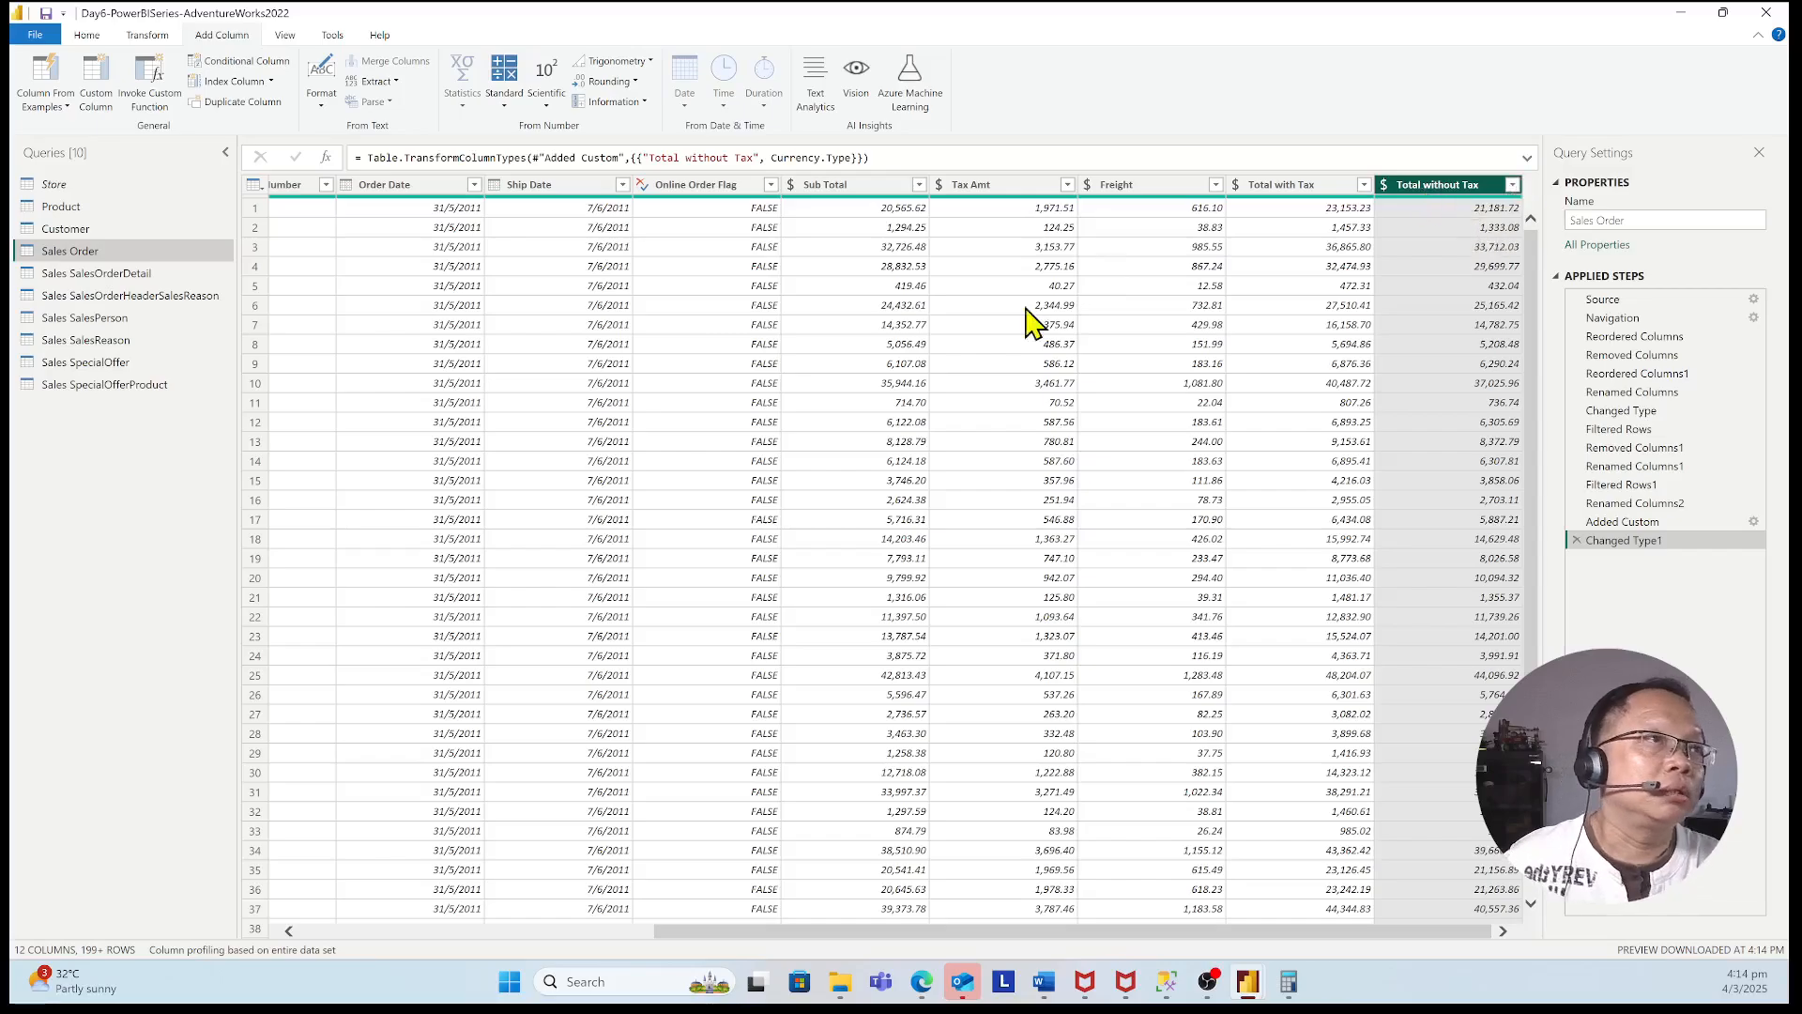
# - Remove the Sub Total, Tax Amt and Freight columns from the Sales Order query
pyautogui.click(862, 188)
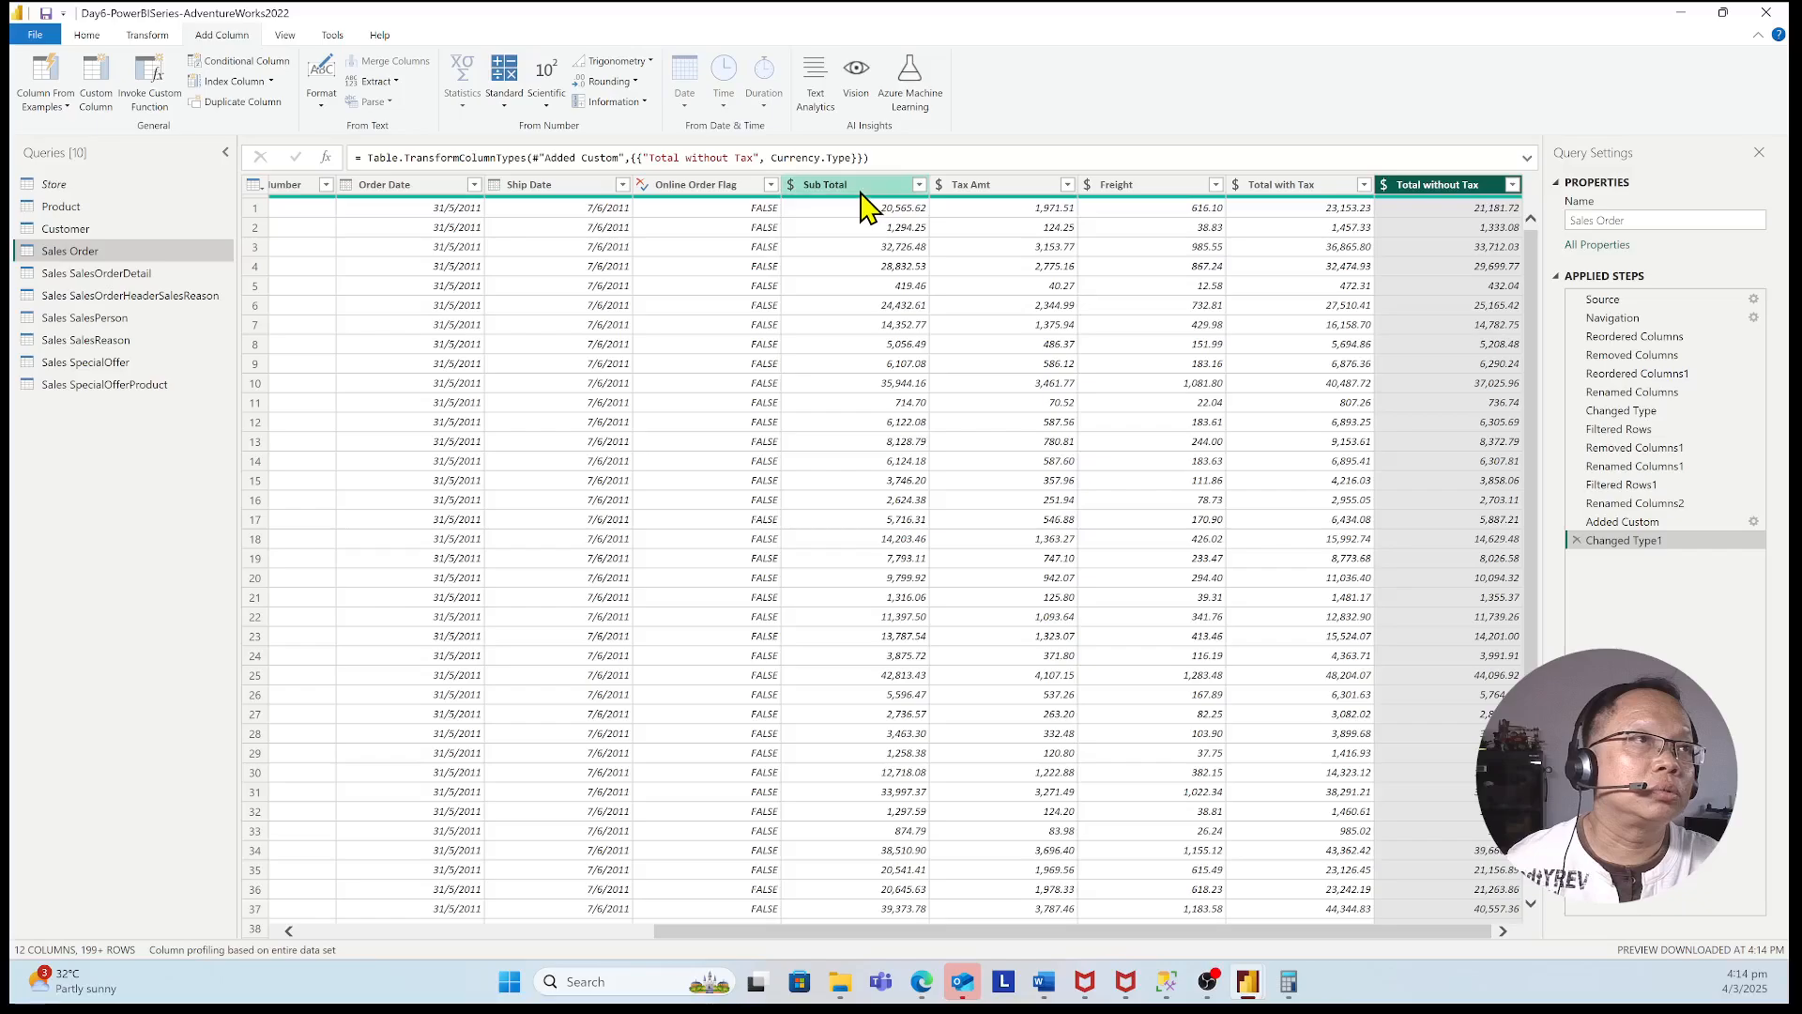
pyautogui.keyDown('ctrl'); pyautogui.click(984, 188); pyautogui.keyUp('ctrl')
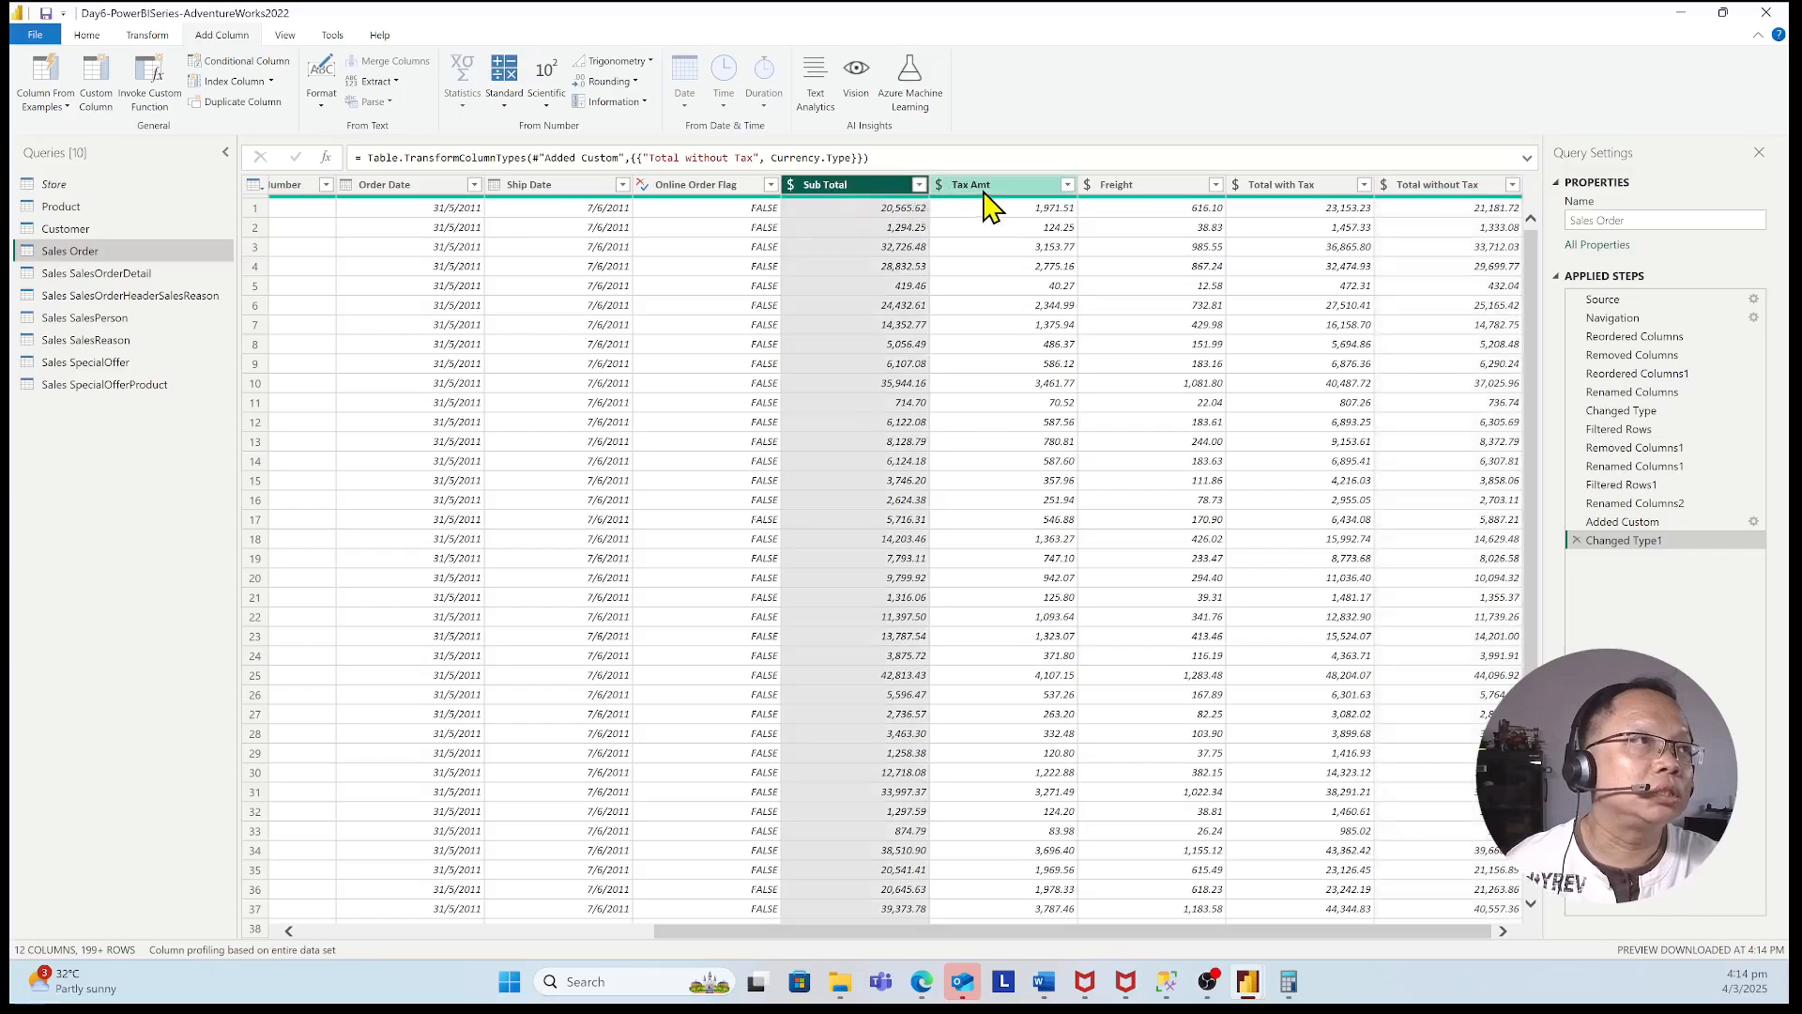
pyautogui.keyDown('ctrl'); pyautogui.click(1140, 188); pyautogui.keyUp('ctrl')
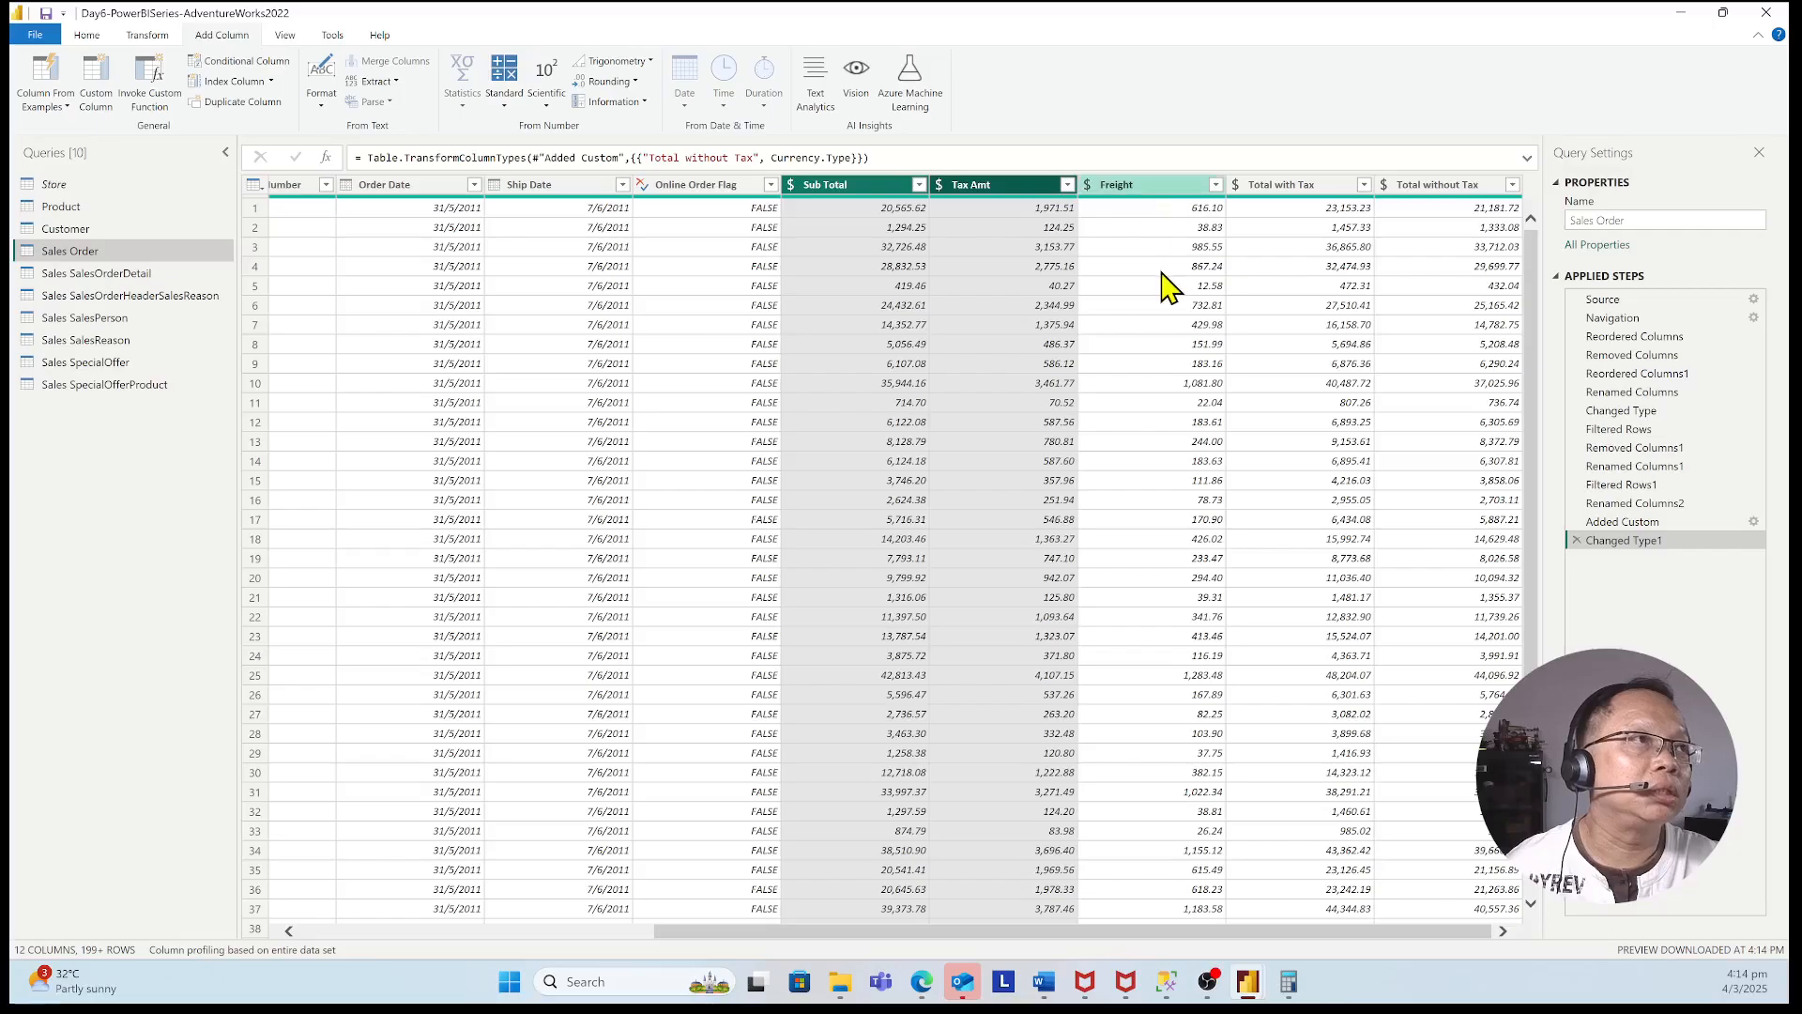
pyautogui.rightClick(1181, 187)
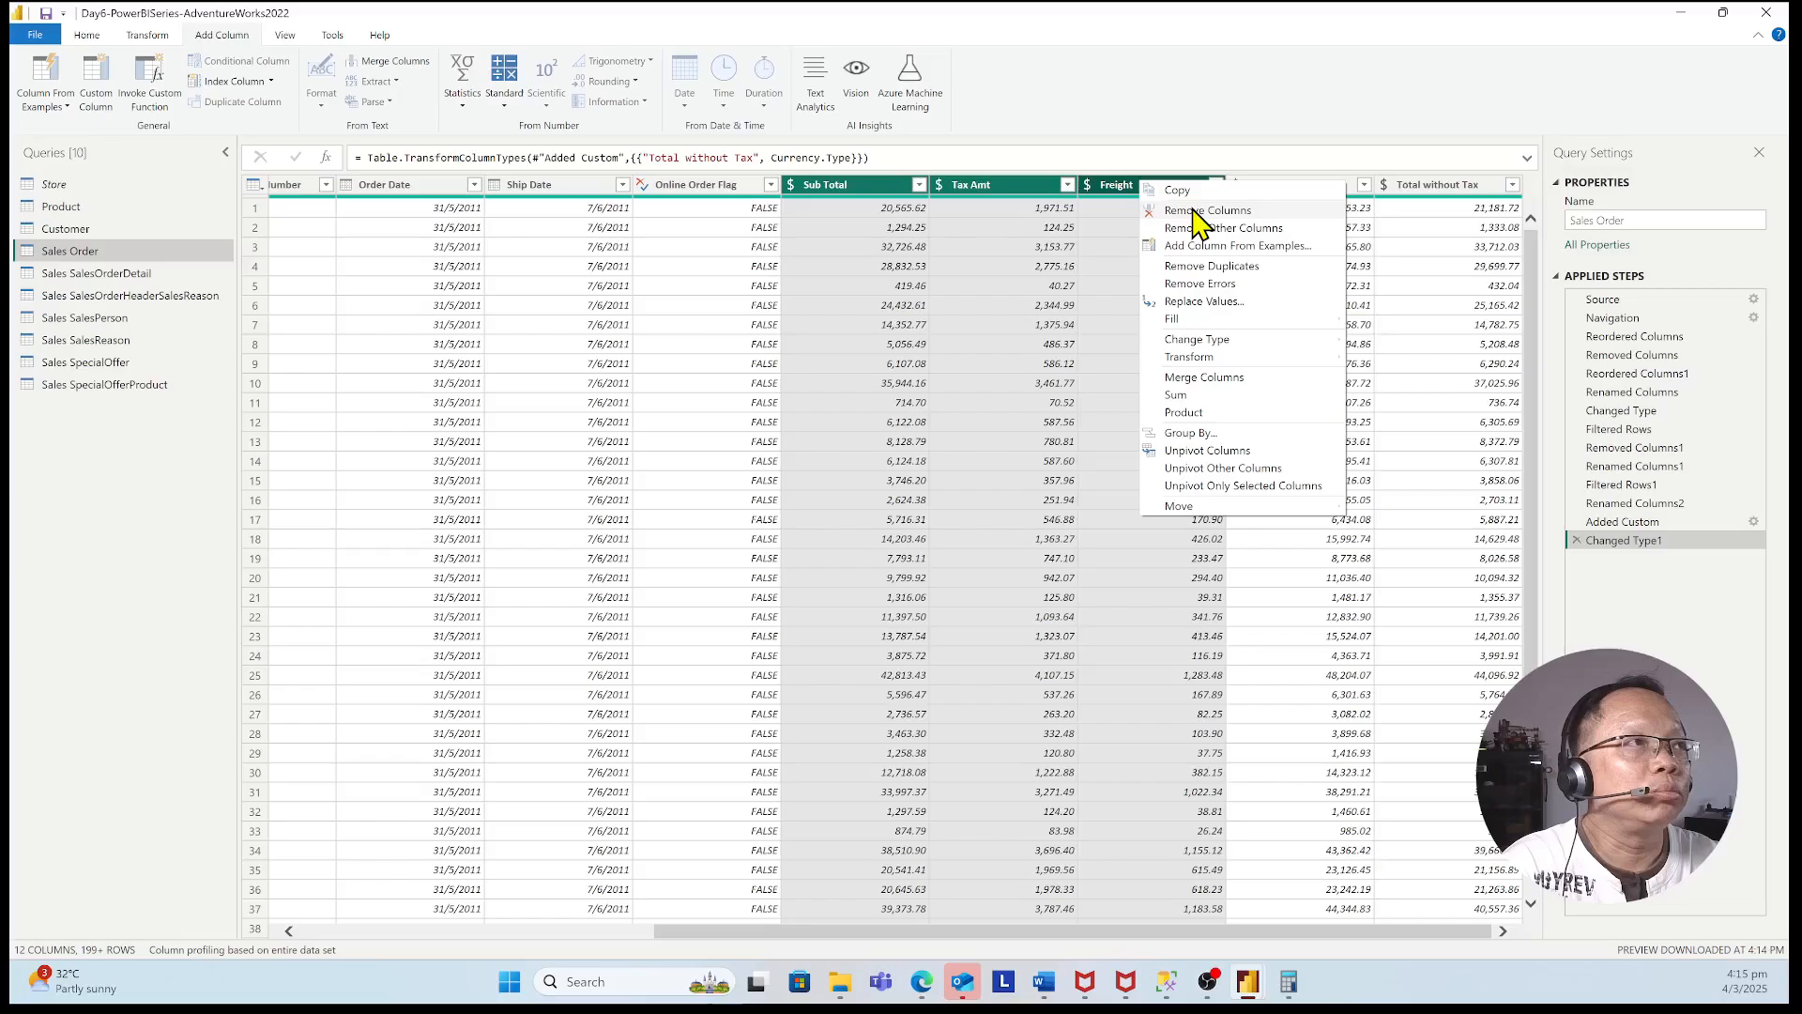
pyautogui.click(1198, 210)
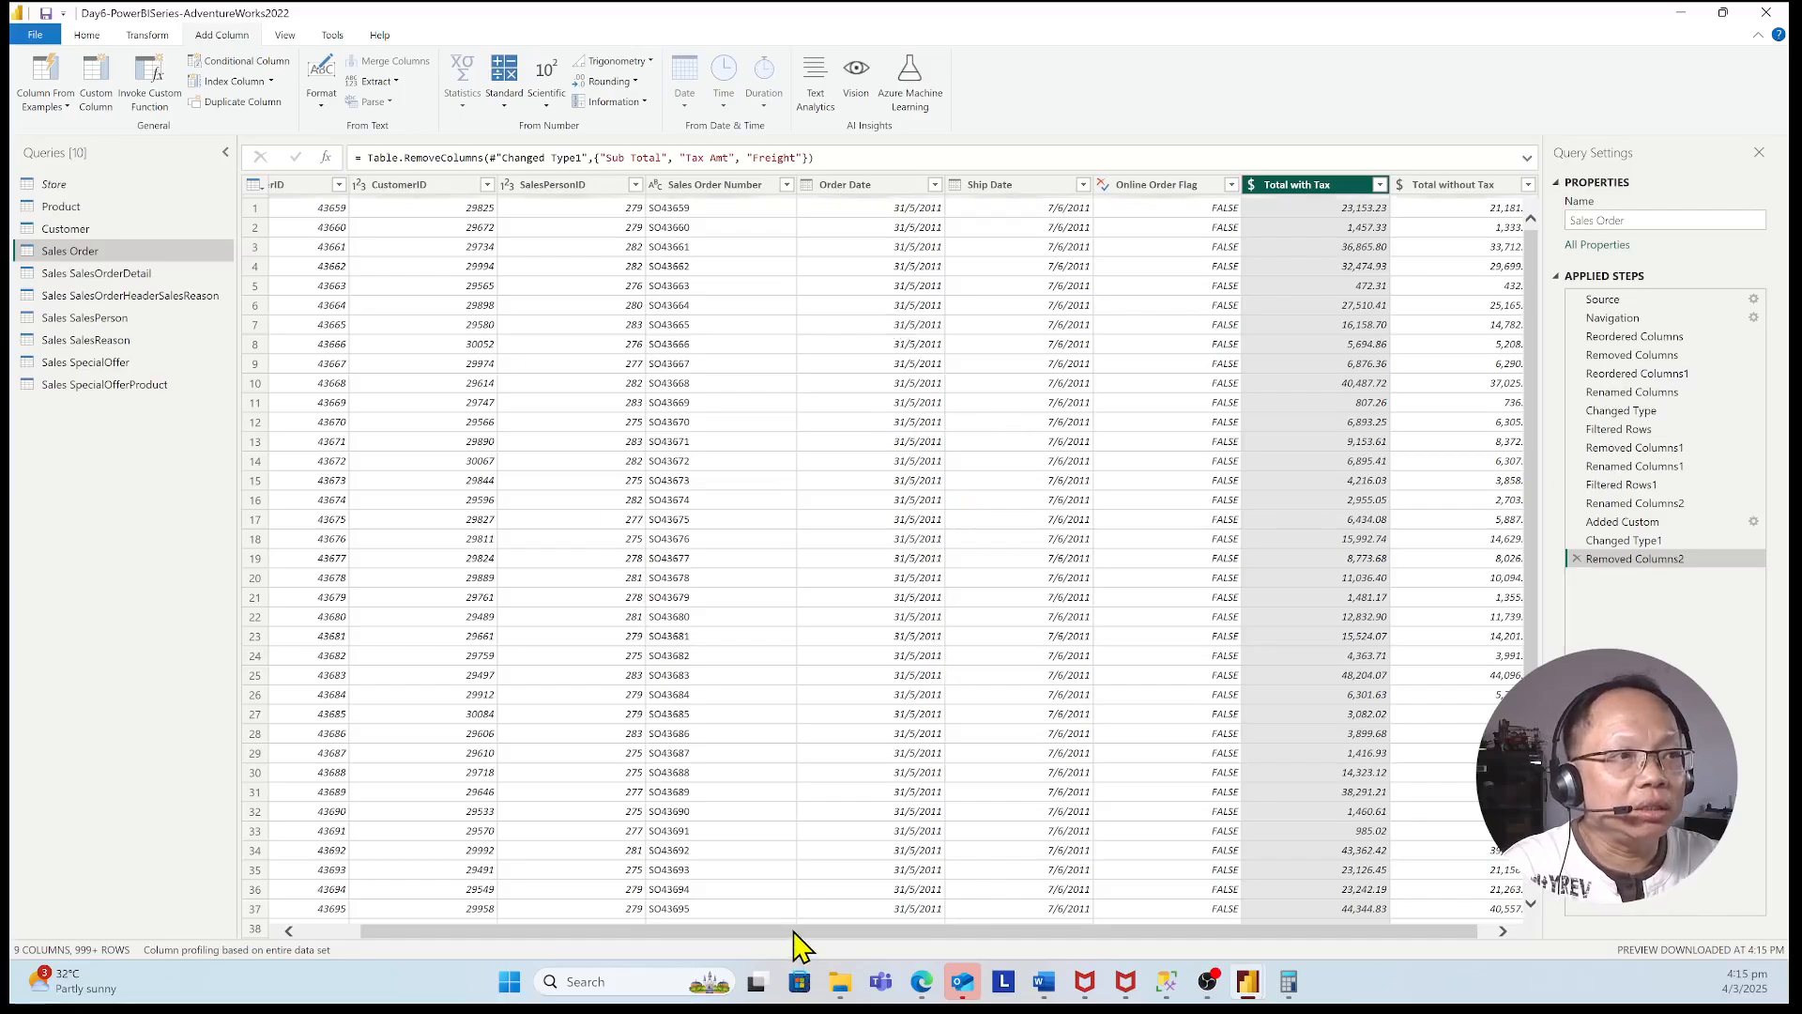
# - Examine how the Online Order Flag values relate to the SalesPersonID values across the Sales Order rows
pyautogui.moveTo(791, 934); pyautogui.dragTo(736, 938)
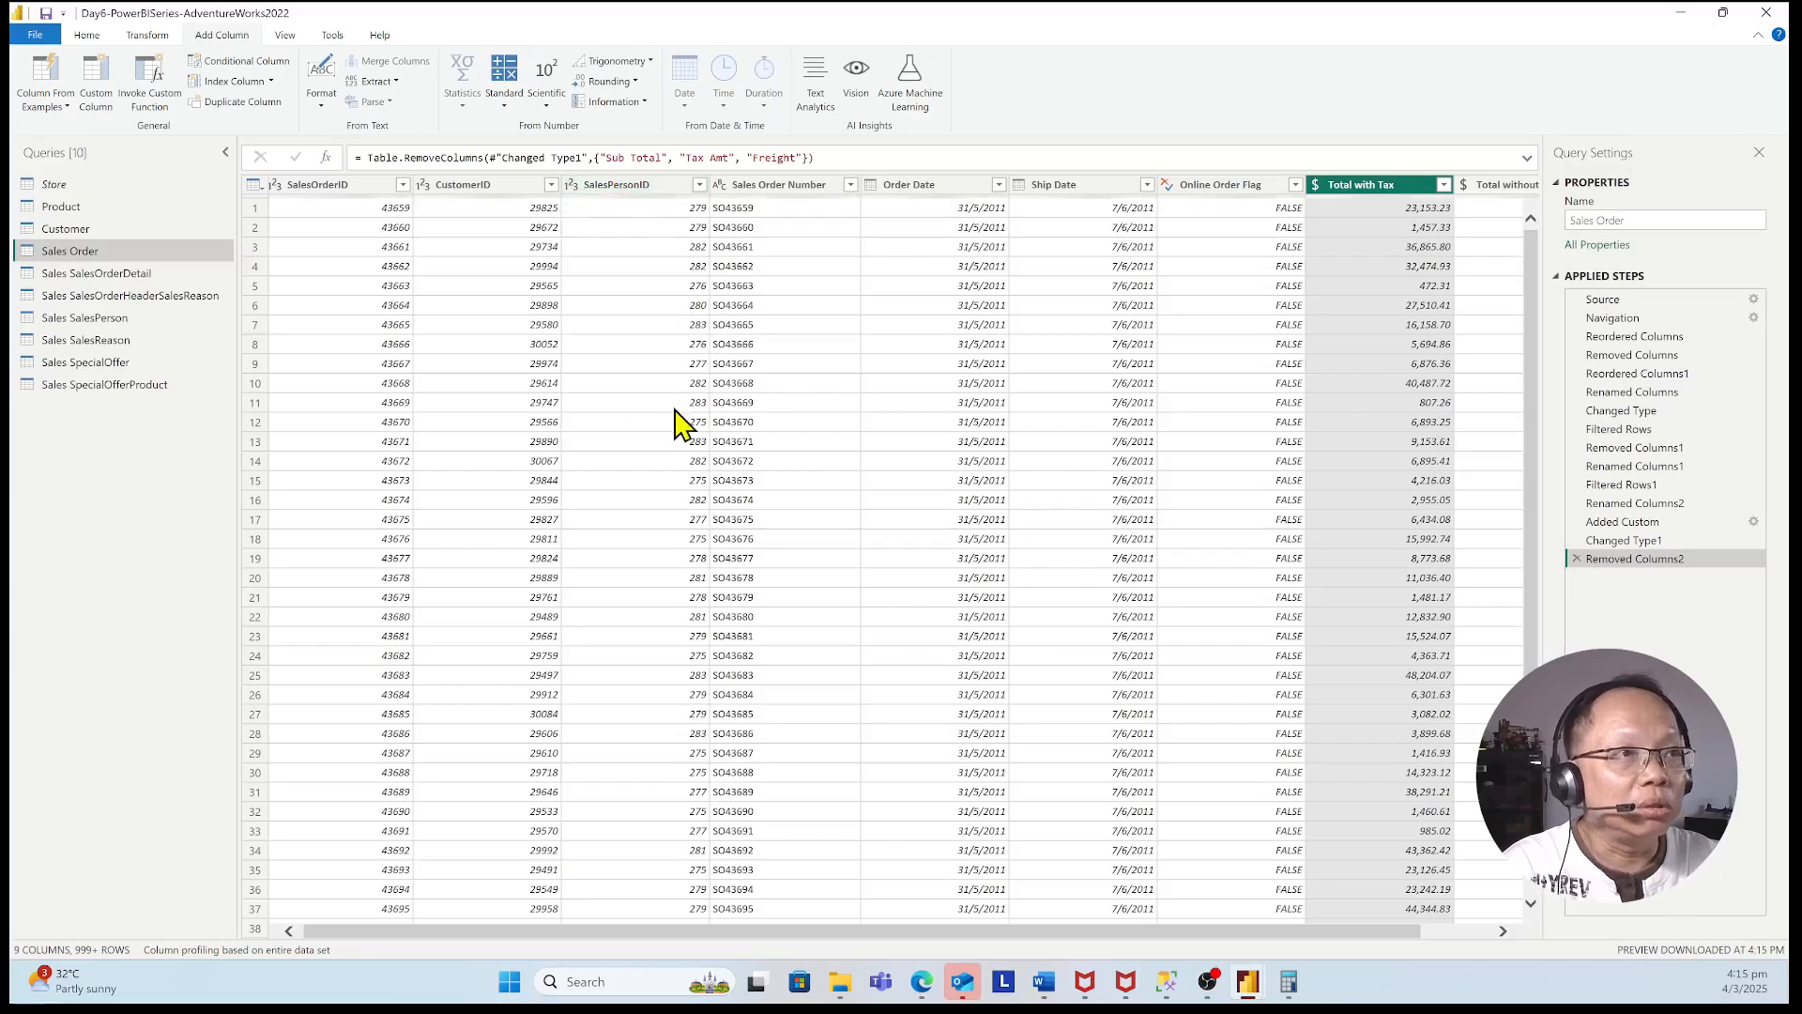
pyautogui.scroll(-4, 675, 422)
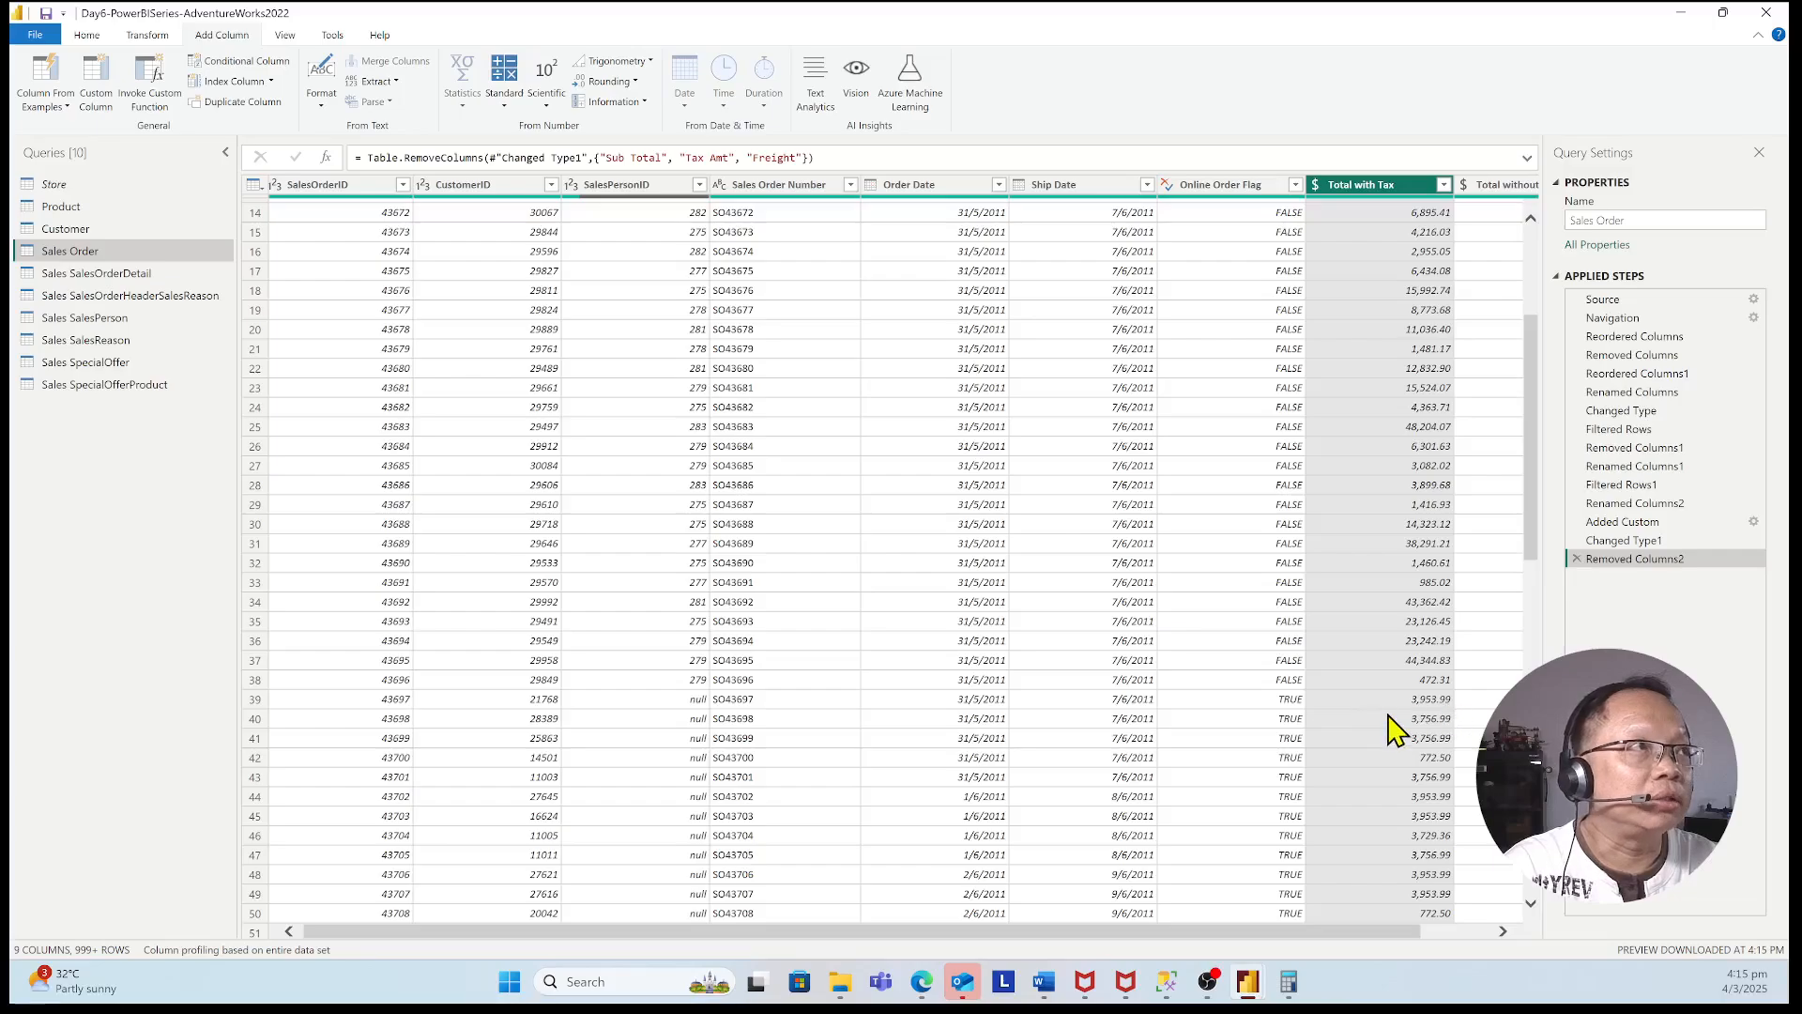
pyautogui.scroll(5, 1038, 475)
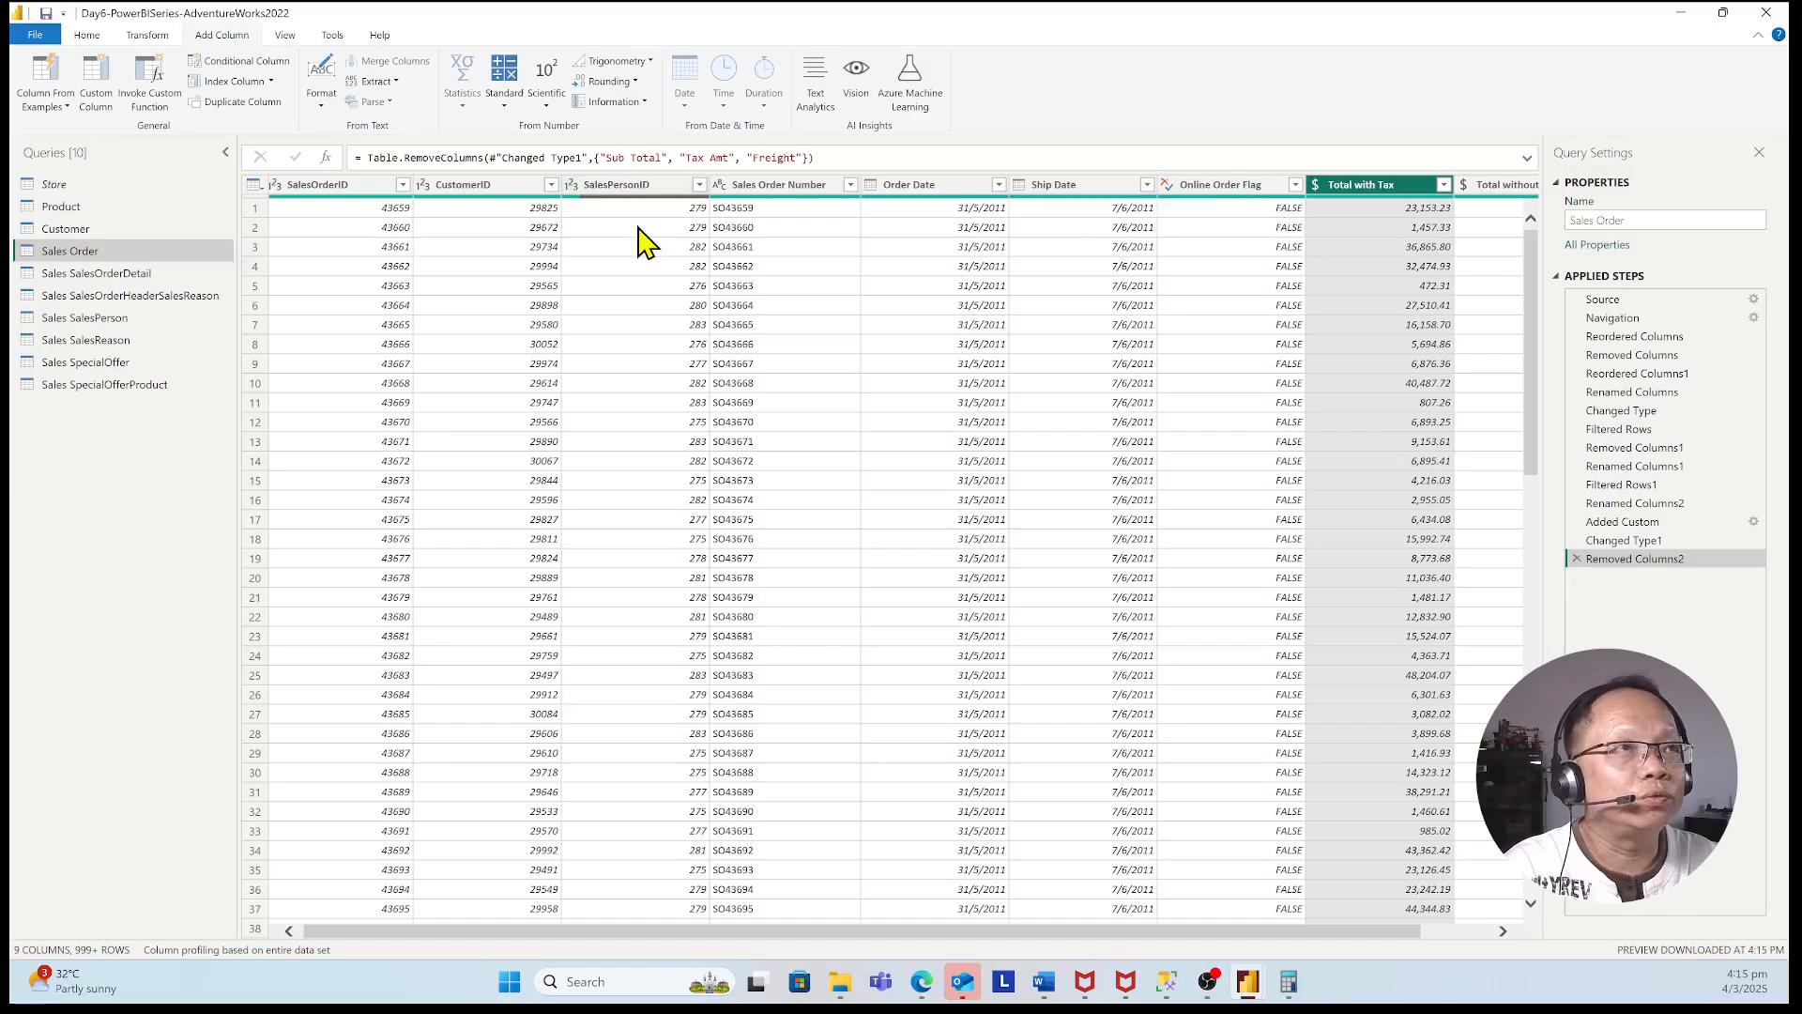
pyautogui.click(1219, 185)
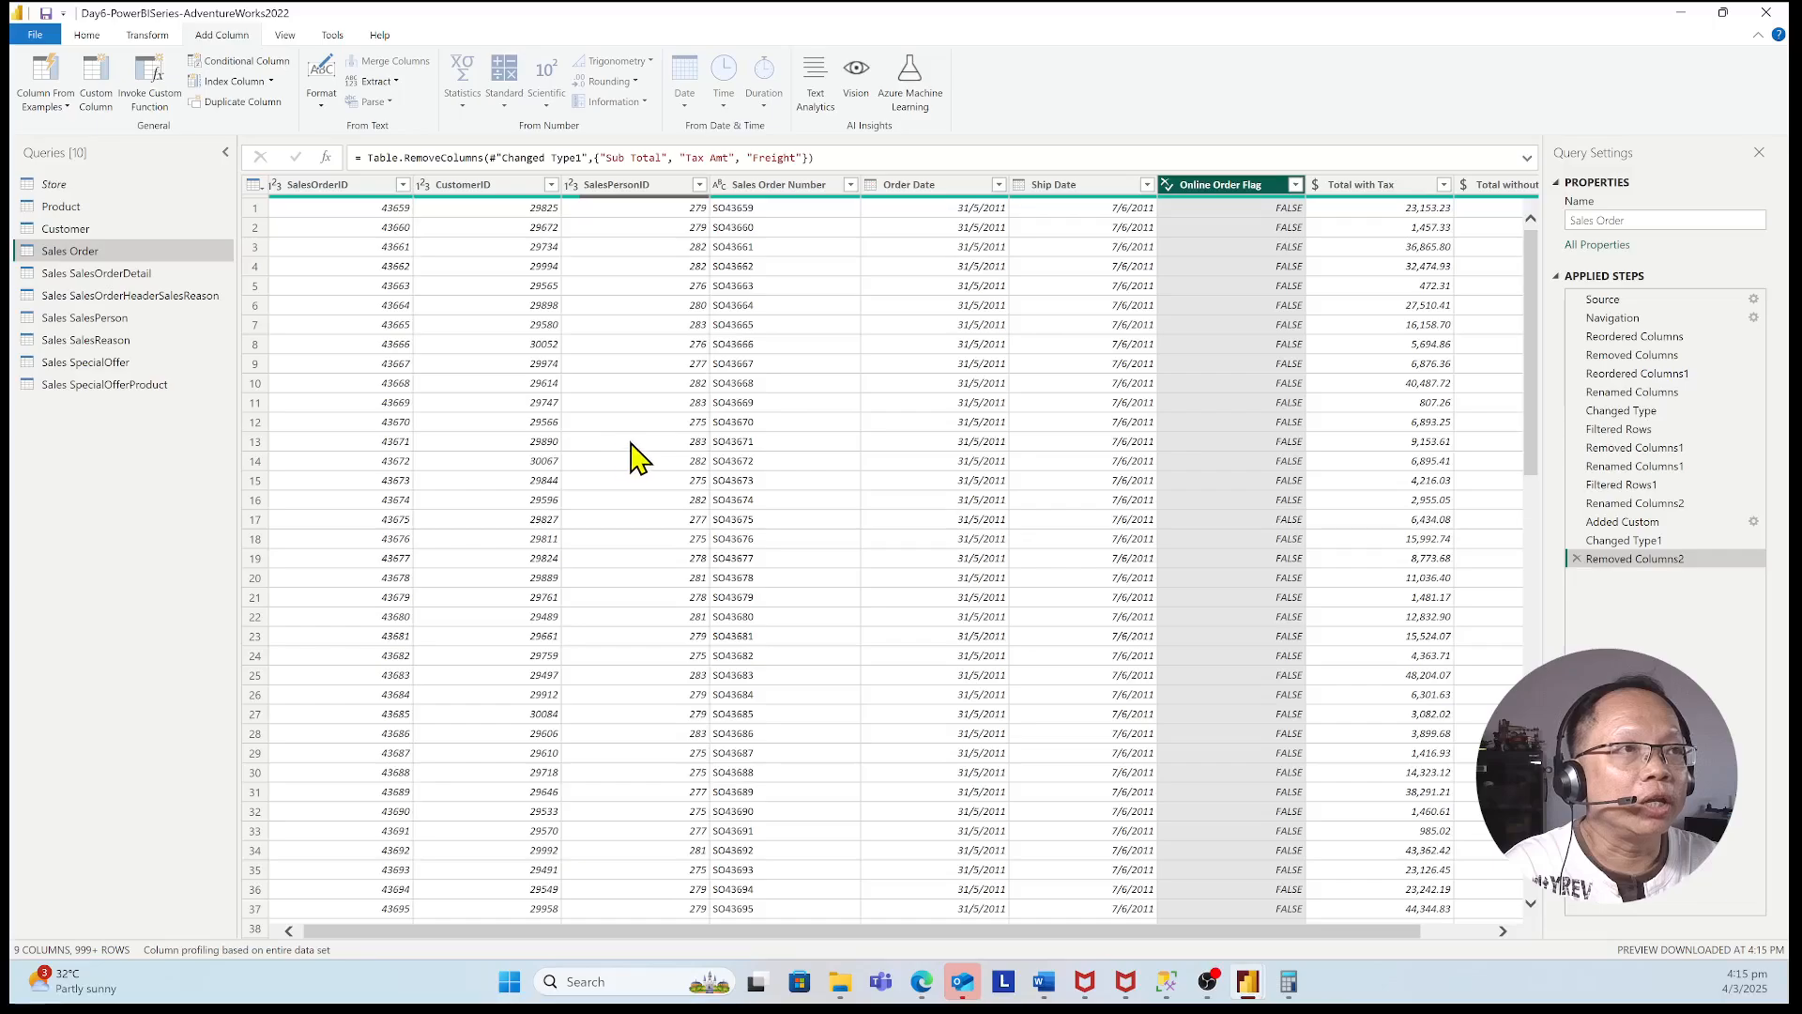
pyautogui.scroll(-15, 639, 458)
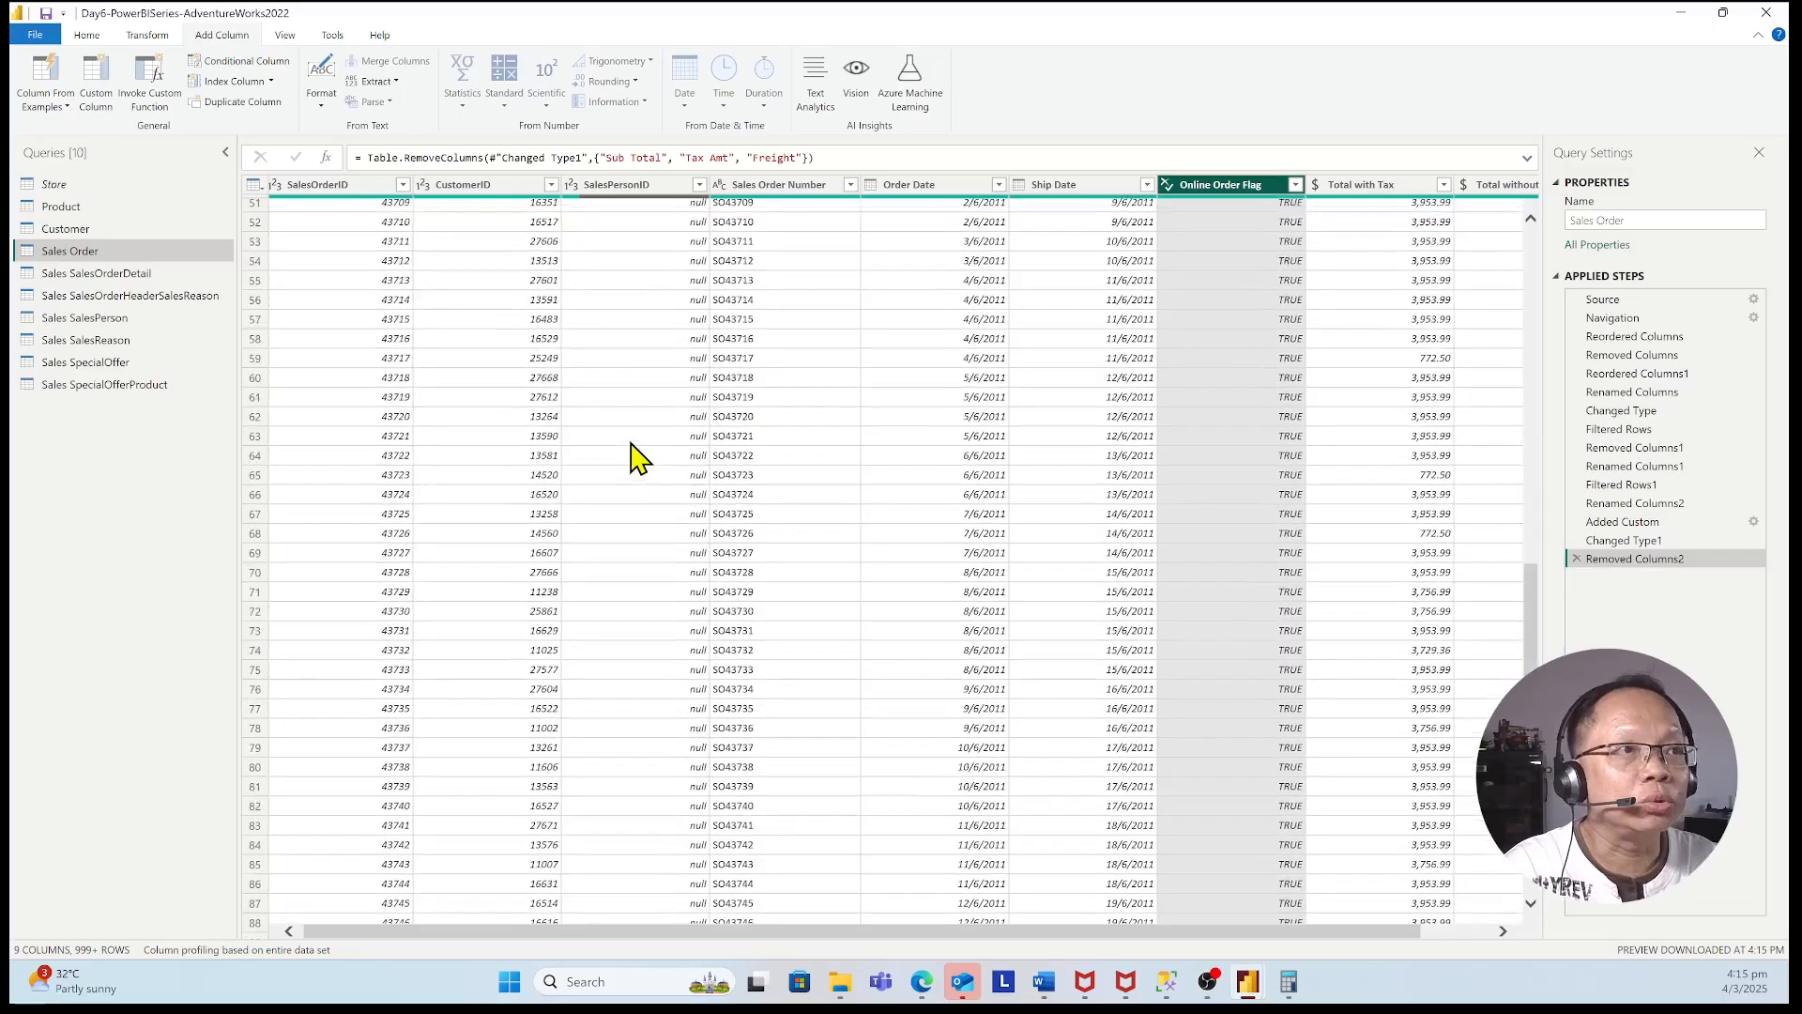
pyautogui.scroll(-4, 630, 458)
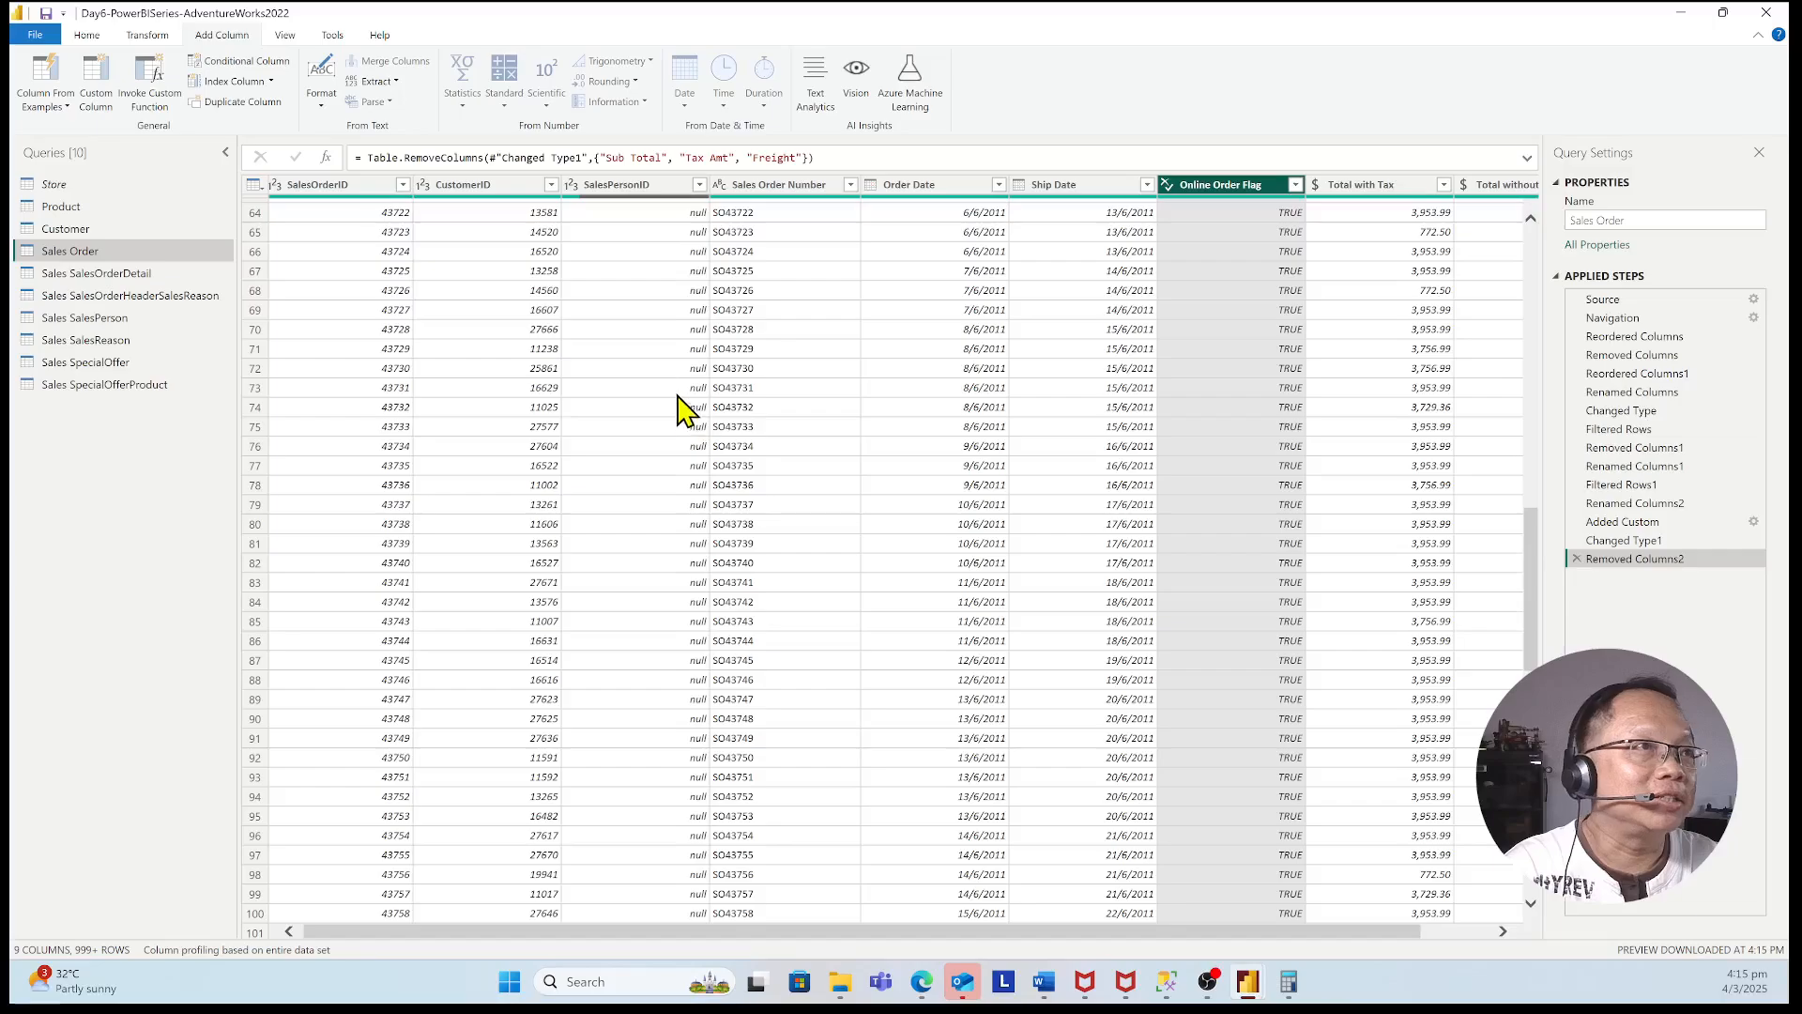
pyautogui.scroll(7, 680, 410)
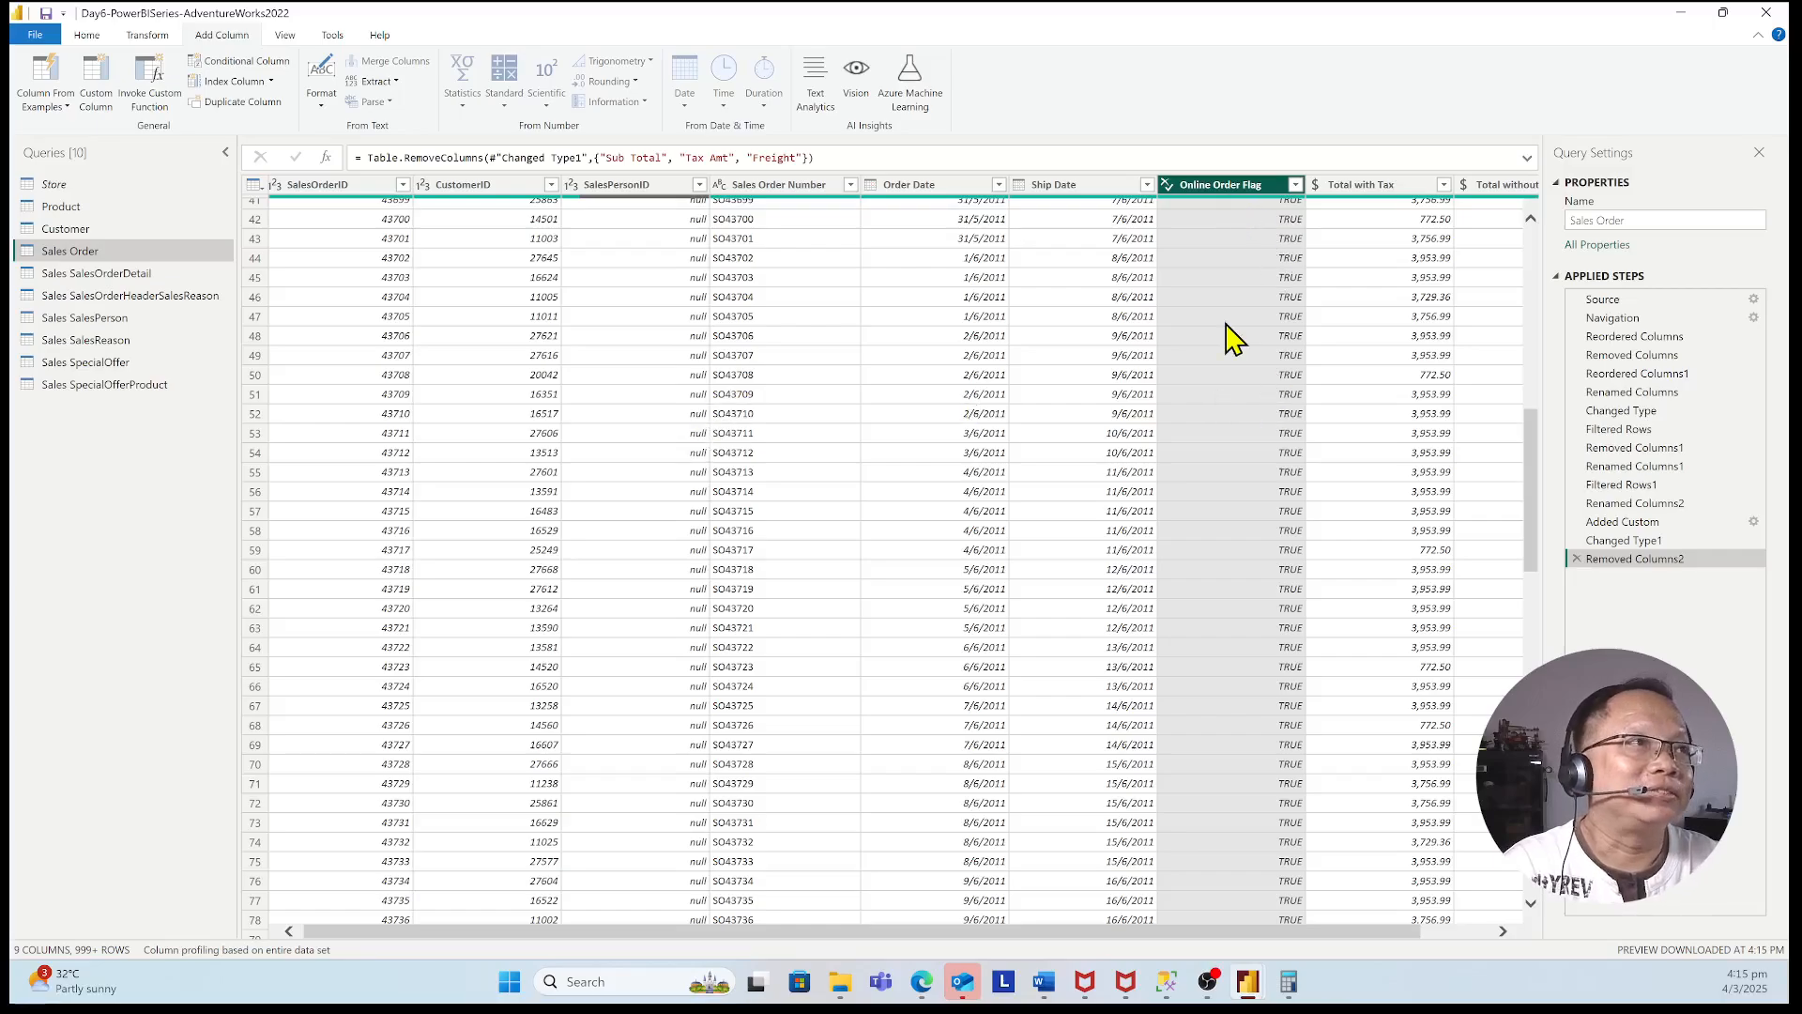
pyautogui.scroll(10, 816, 591)
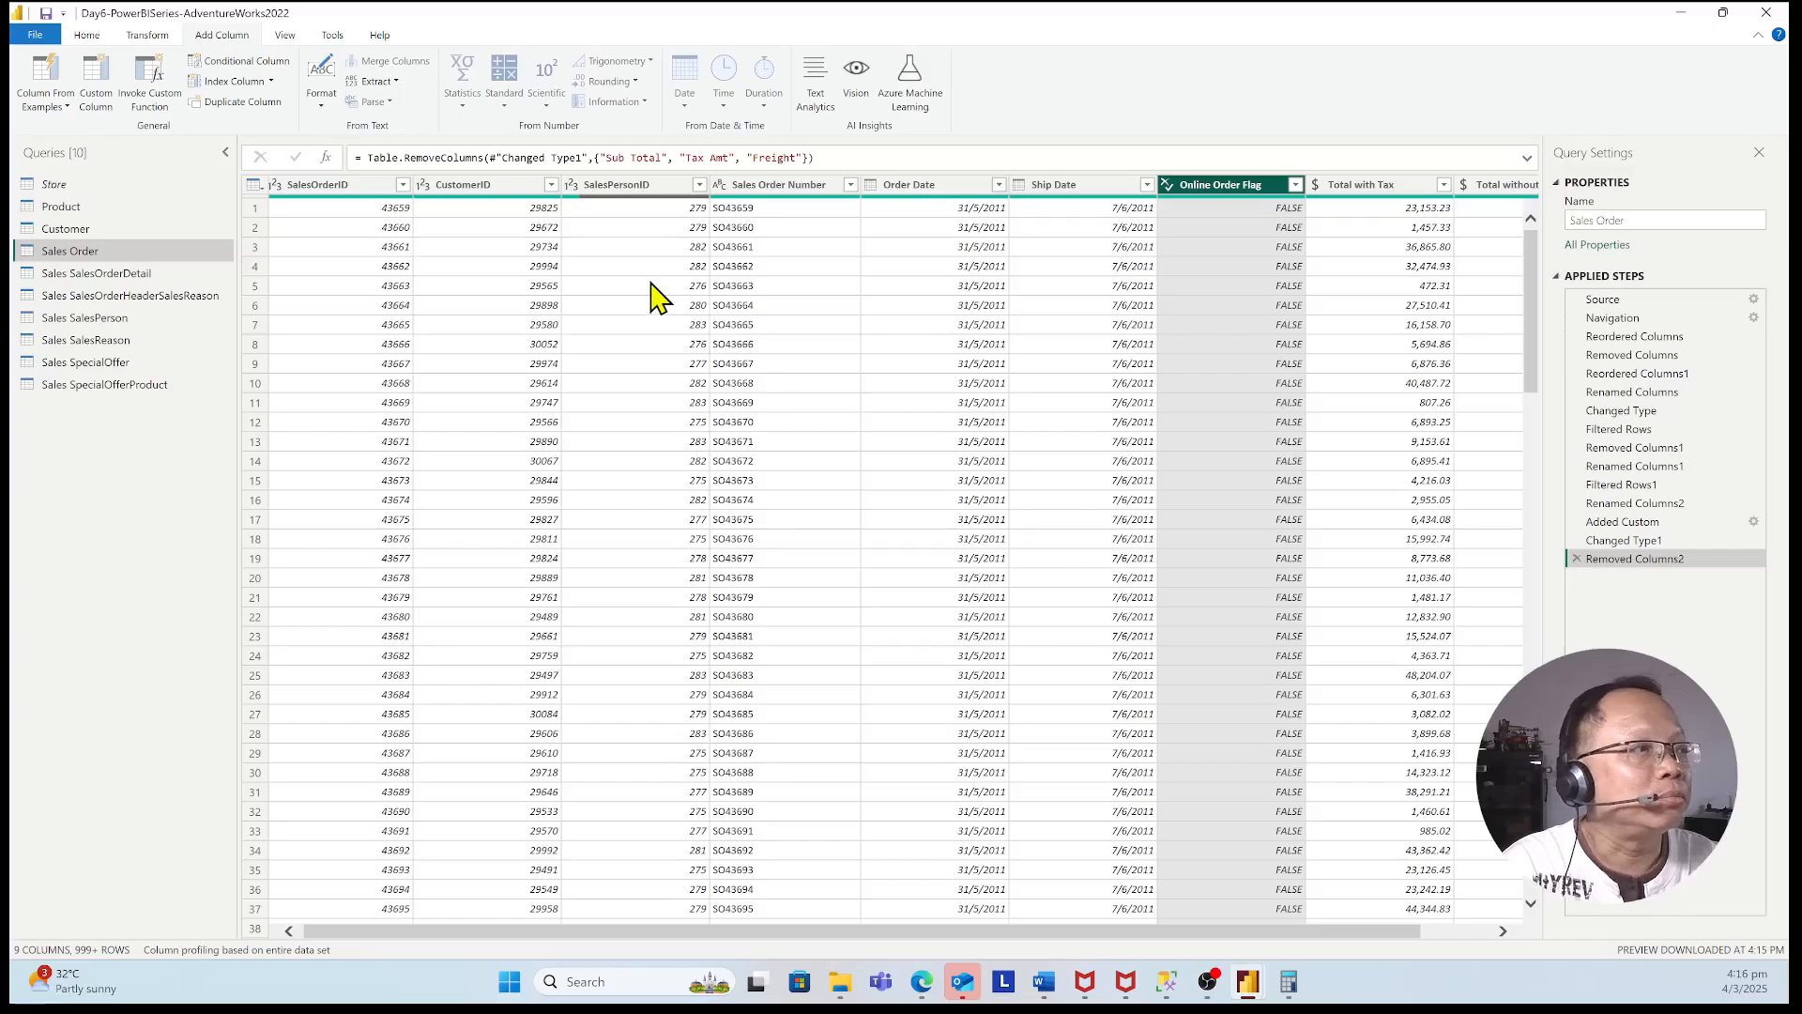
# - Remove the Online Order Flag column from the Sales Order query and select the SalesOrderID column
pyautogui.rightClick(1241, 185)
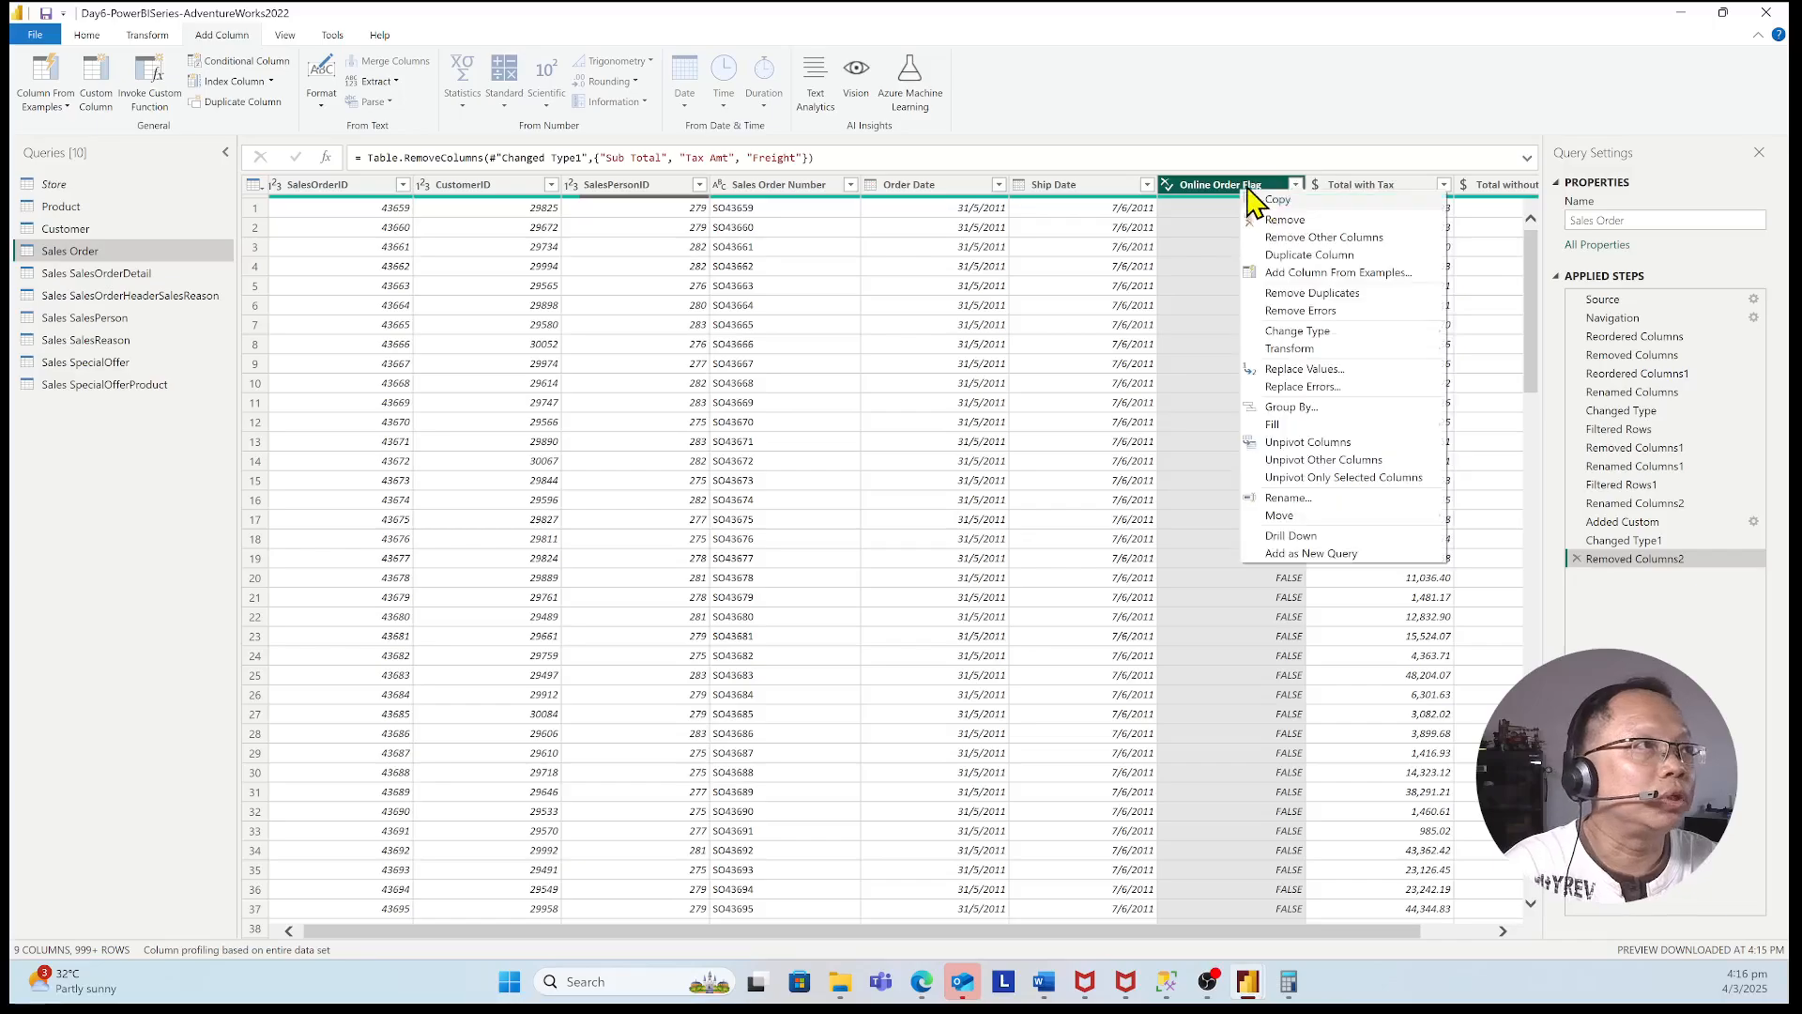
pyautogui.click(1317, 239)
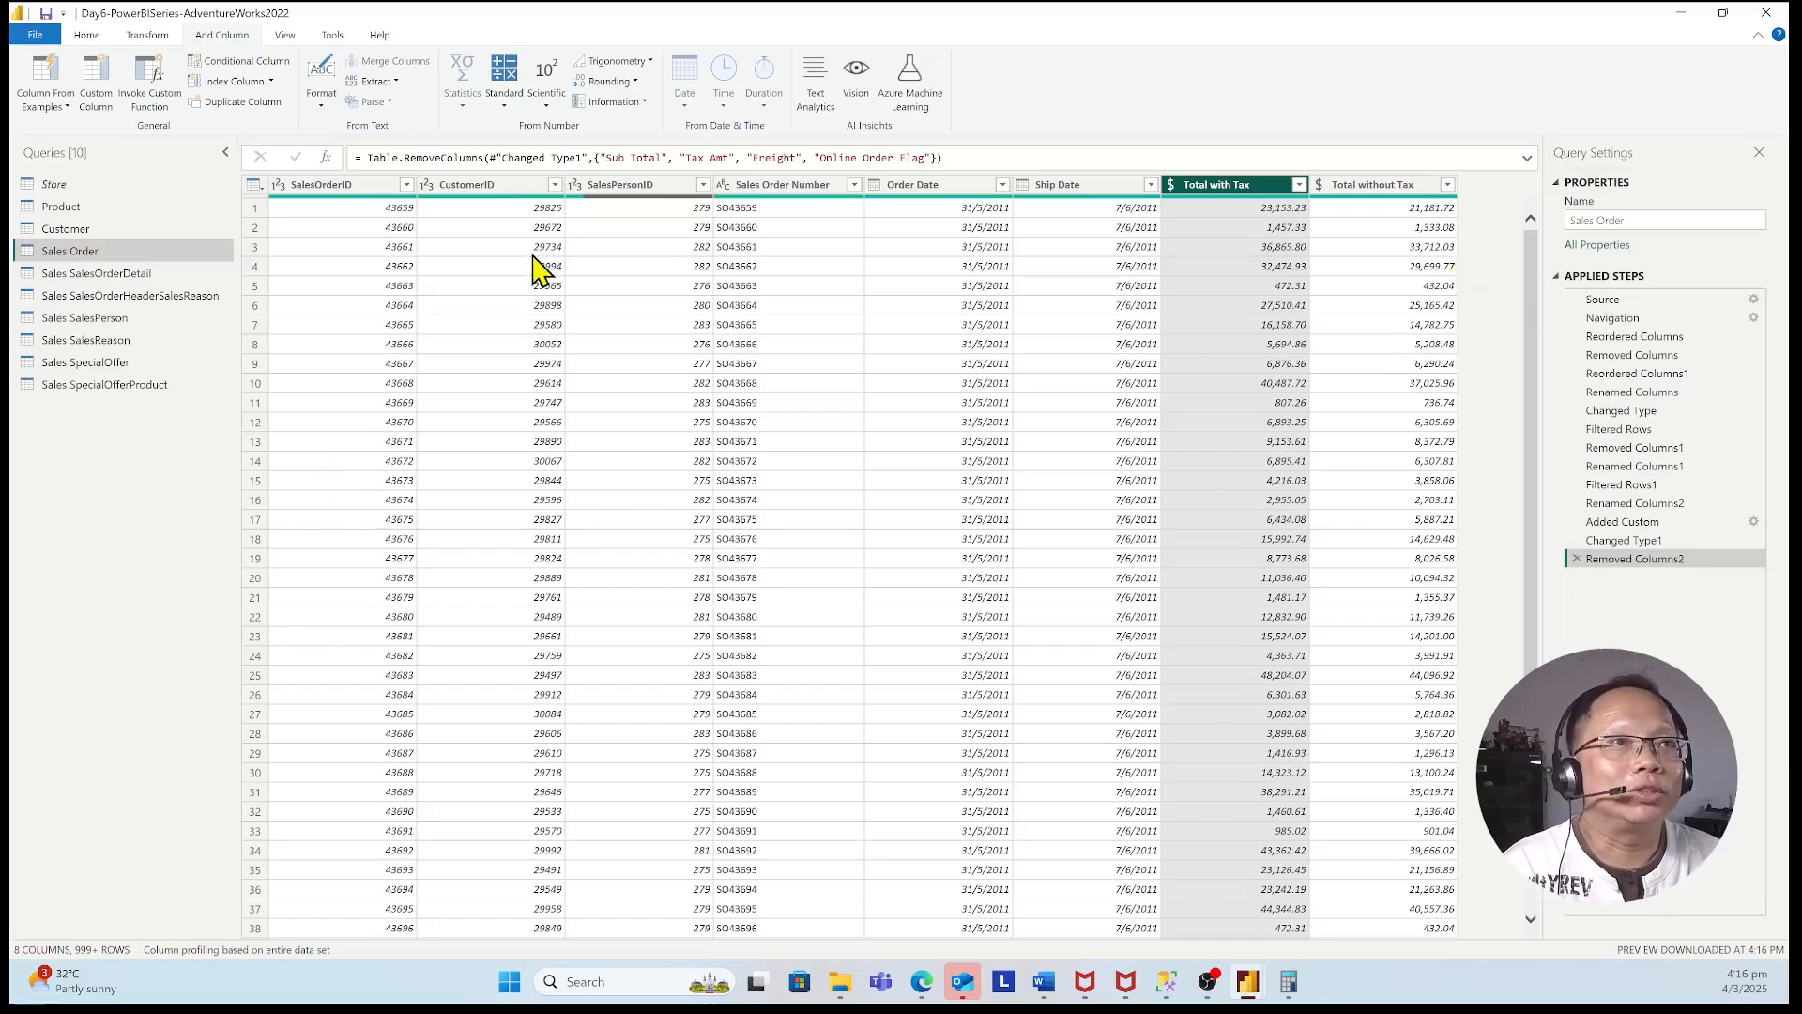
pyautogui.click(356, 191)
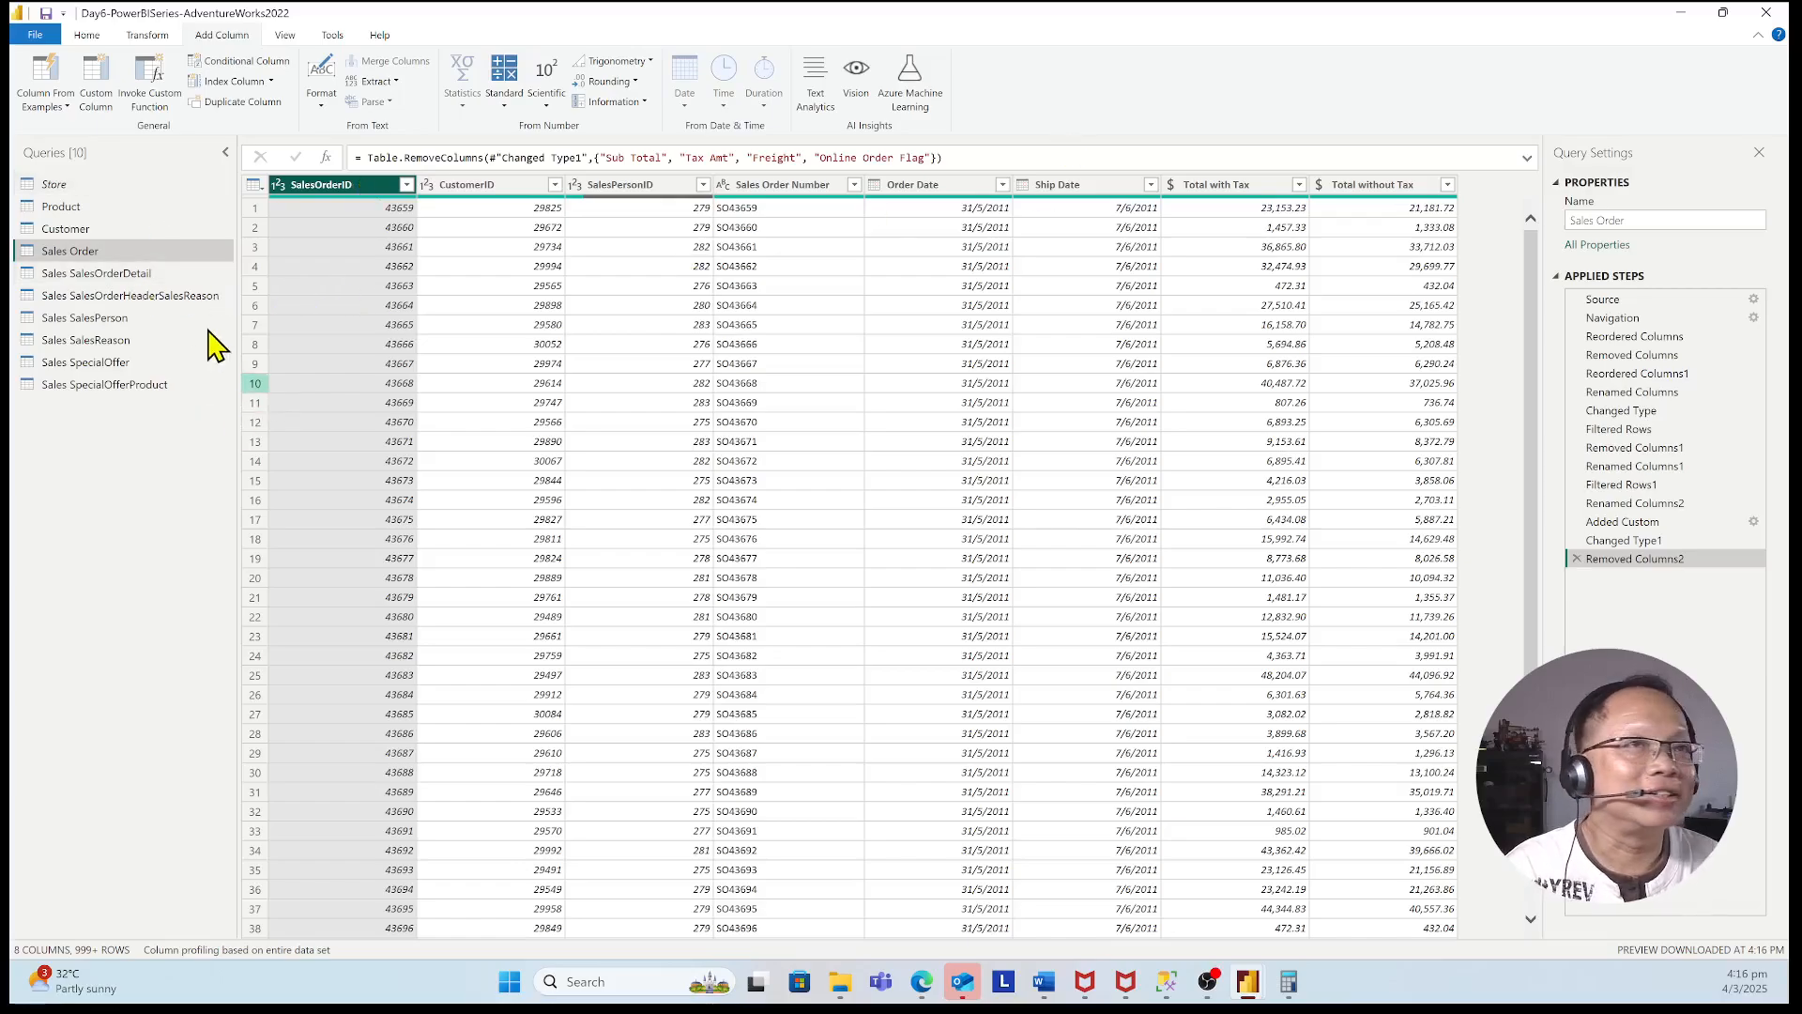
# - Move the SalesOrderDetailID column in front of SalesOrderID in the Sales SalesOrderDetail query
pyautogui.click(134, 278)
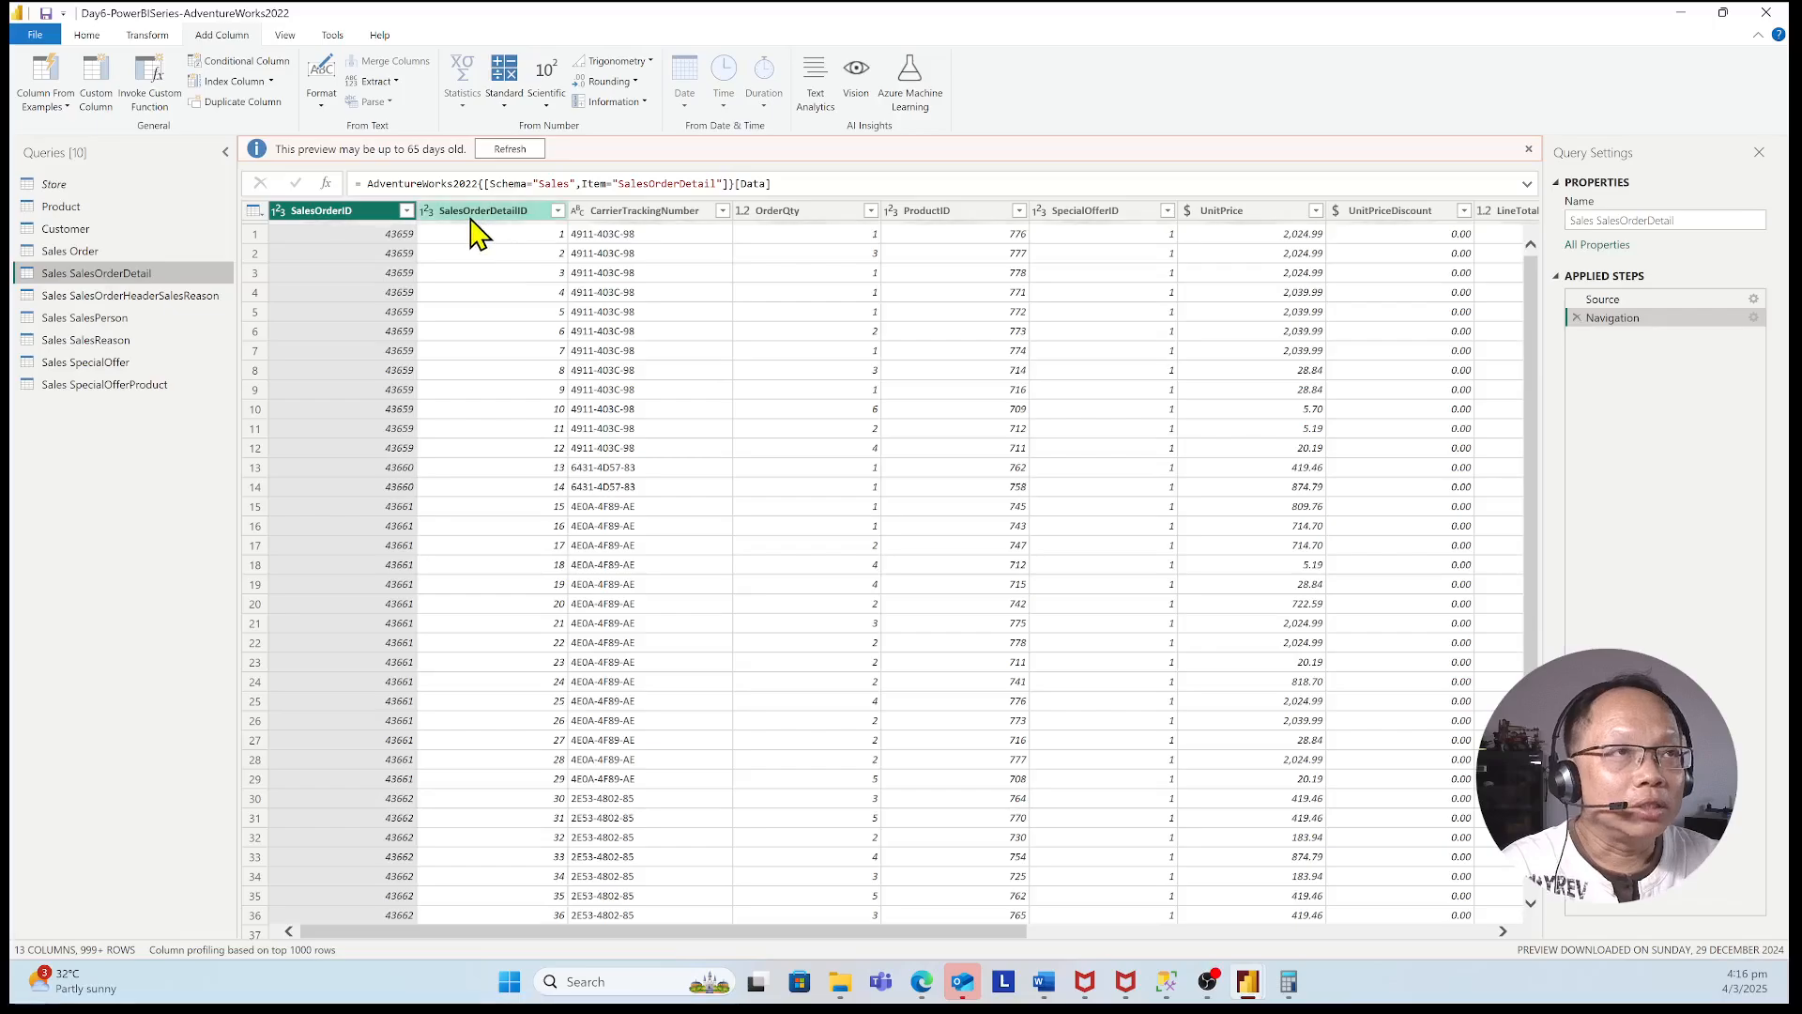
pyautogui.click(539, 331)
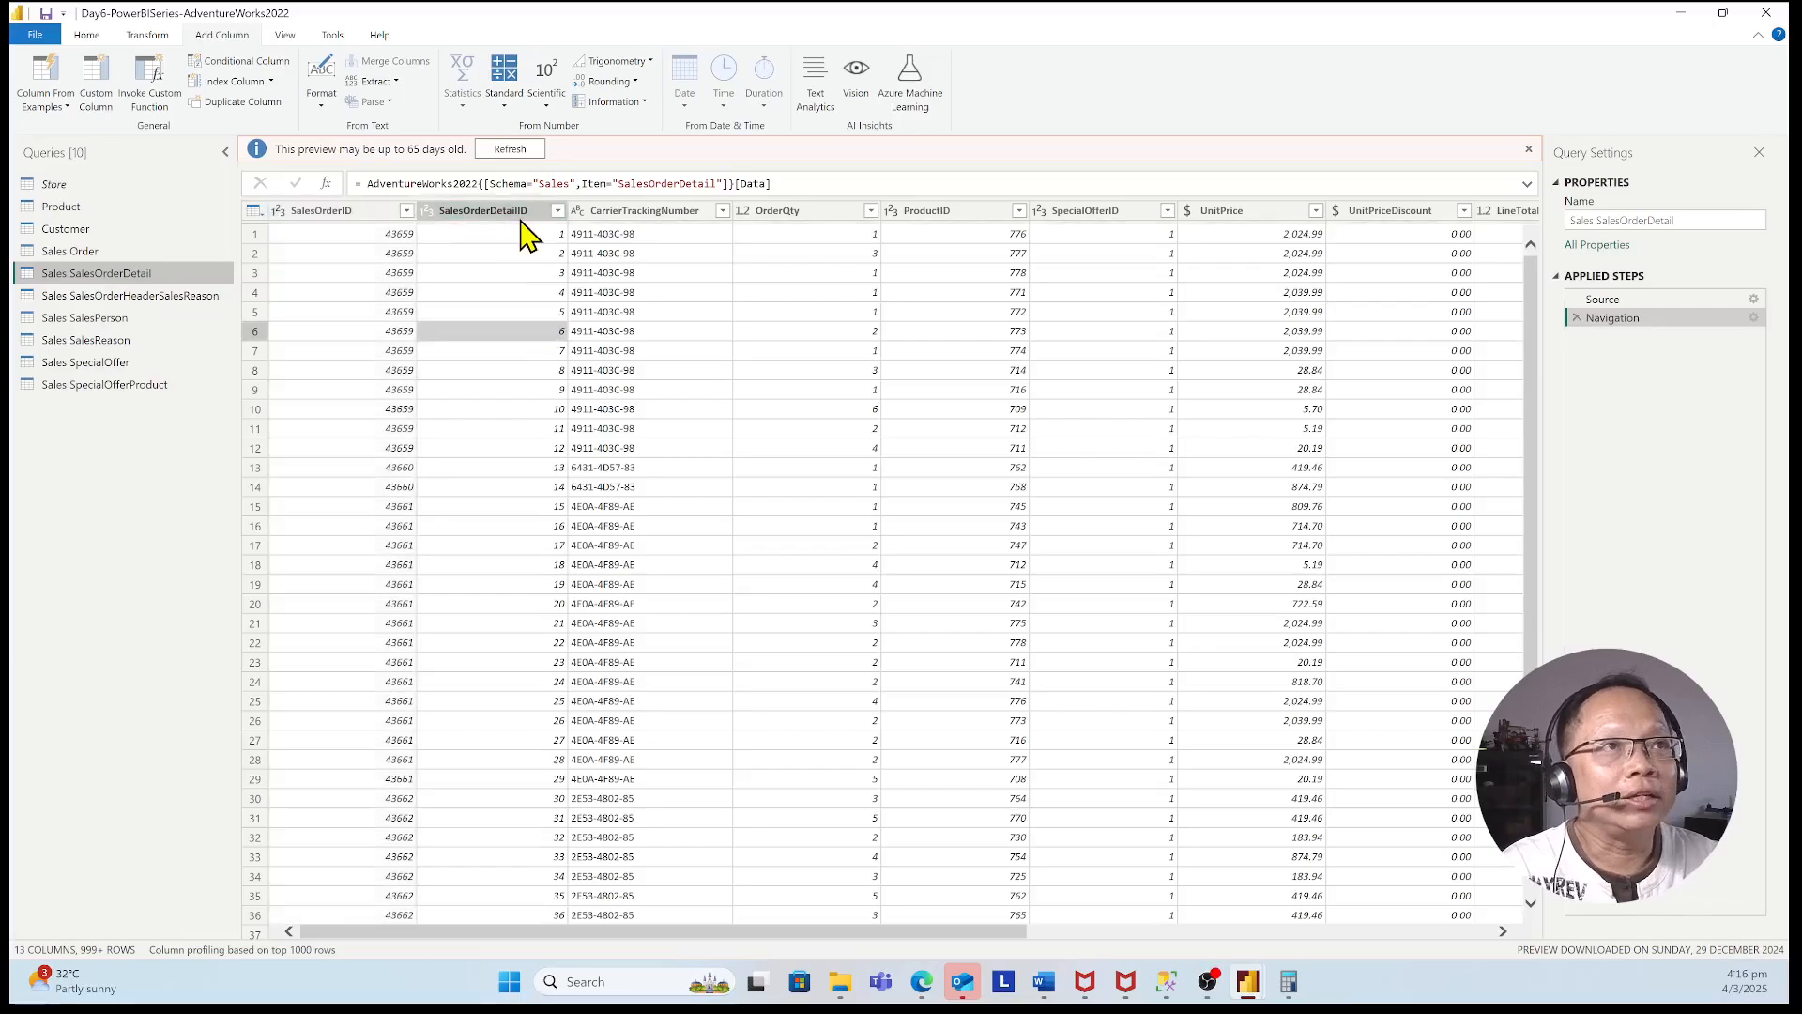
pyautogui.click(507, 210)
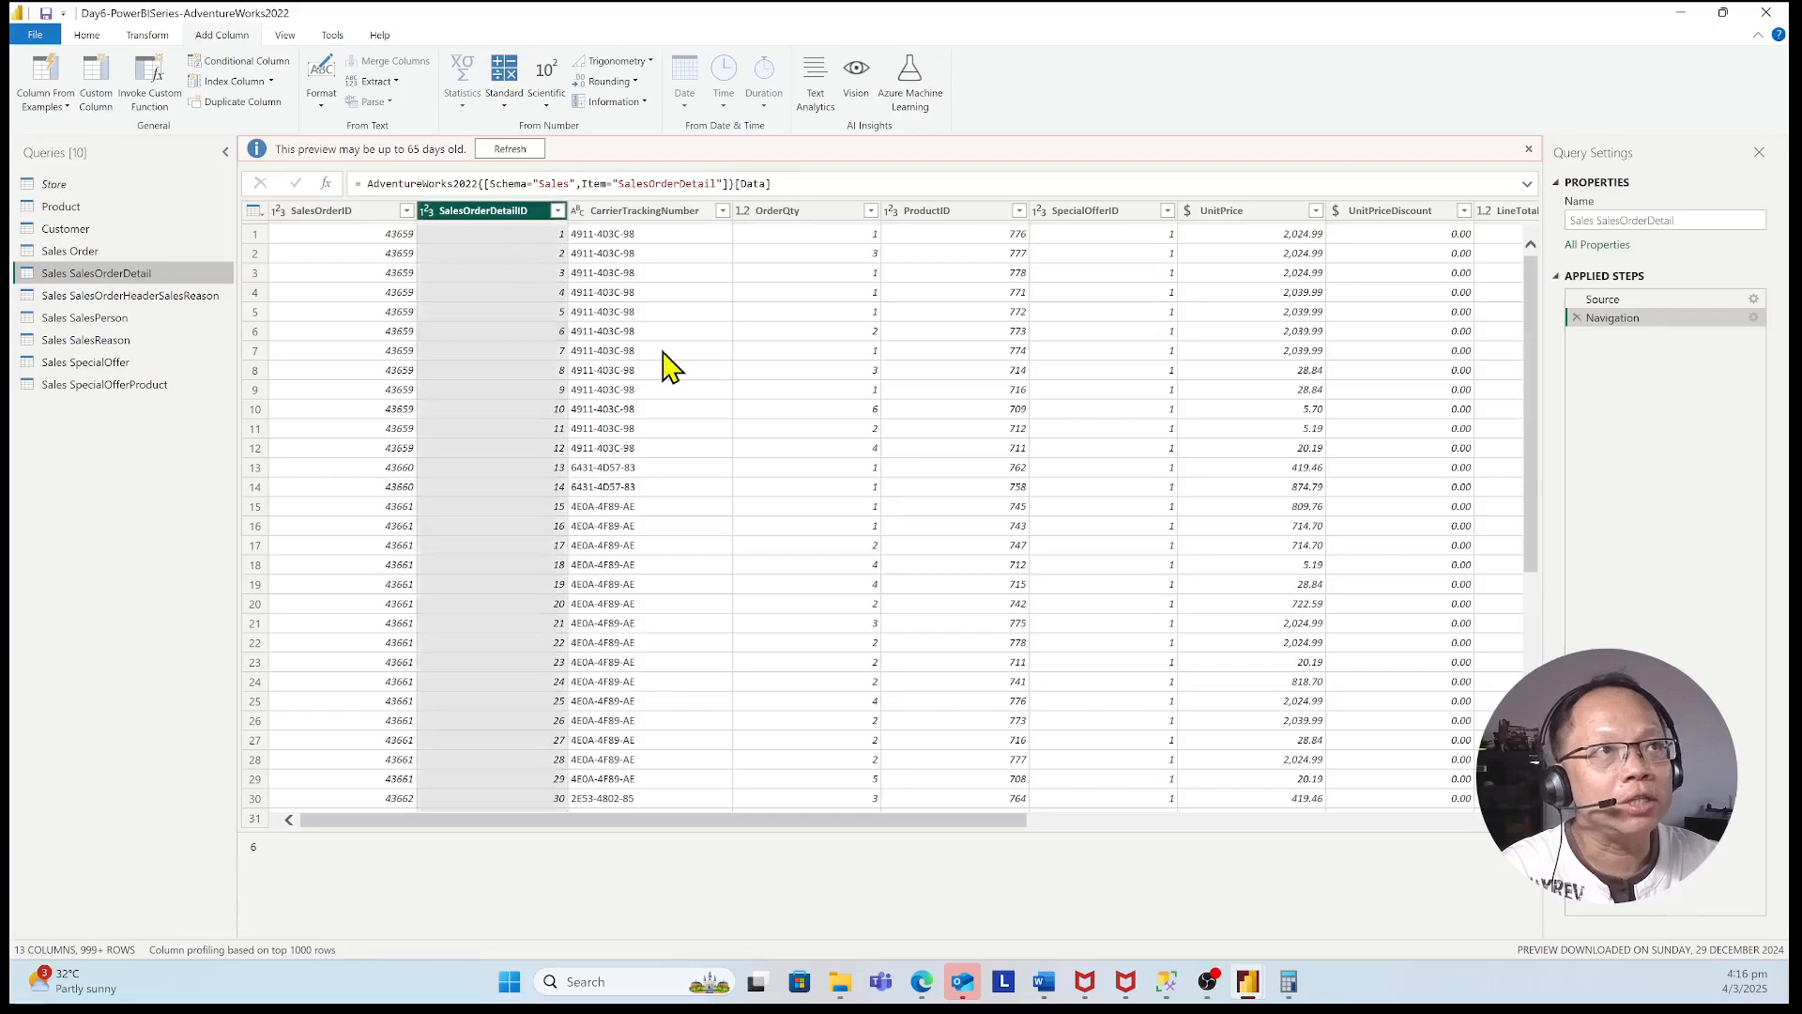
pyautogui.moveTo(515, 213); pyautogui.dragTo(324, 223)
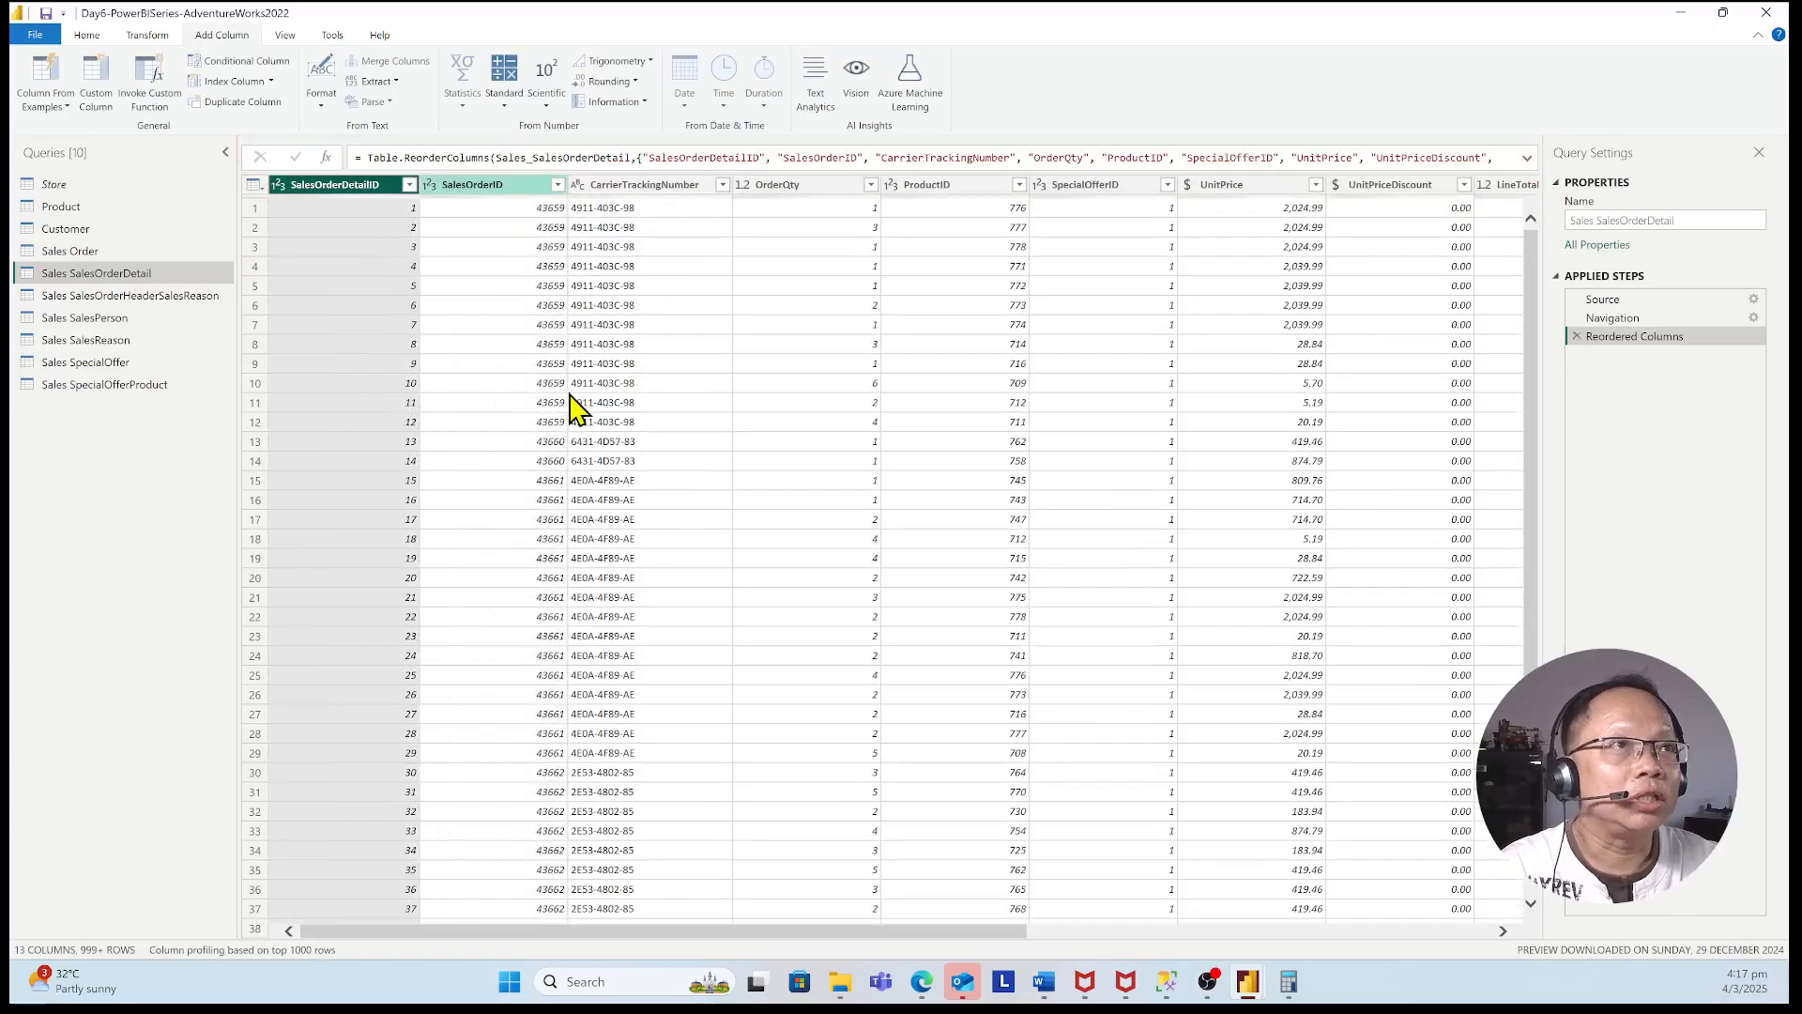
# - Remove the CarrierTrackingNumber, rowguid, ModifiedDate, Sales.SalesOrderHeader and Sales.SpecialOfferProduct columns from the Sales SalesOrderDetail query
pyautogui.click(696, 188)
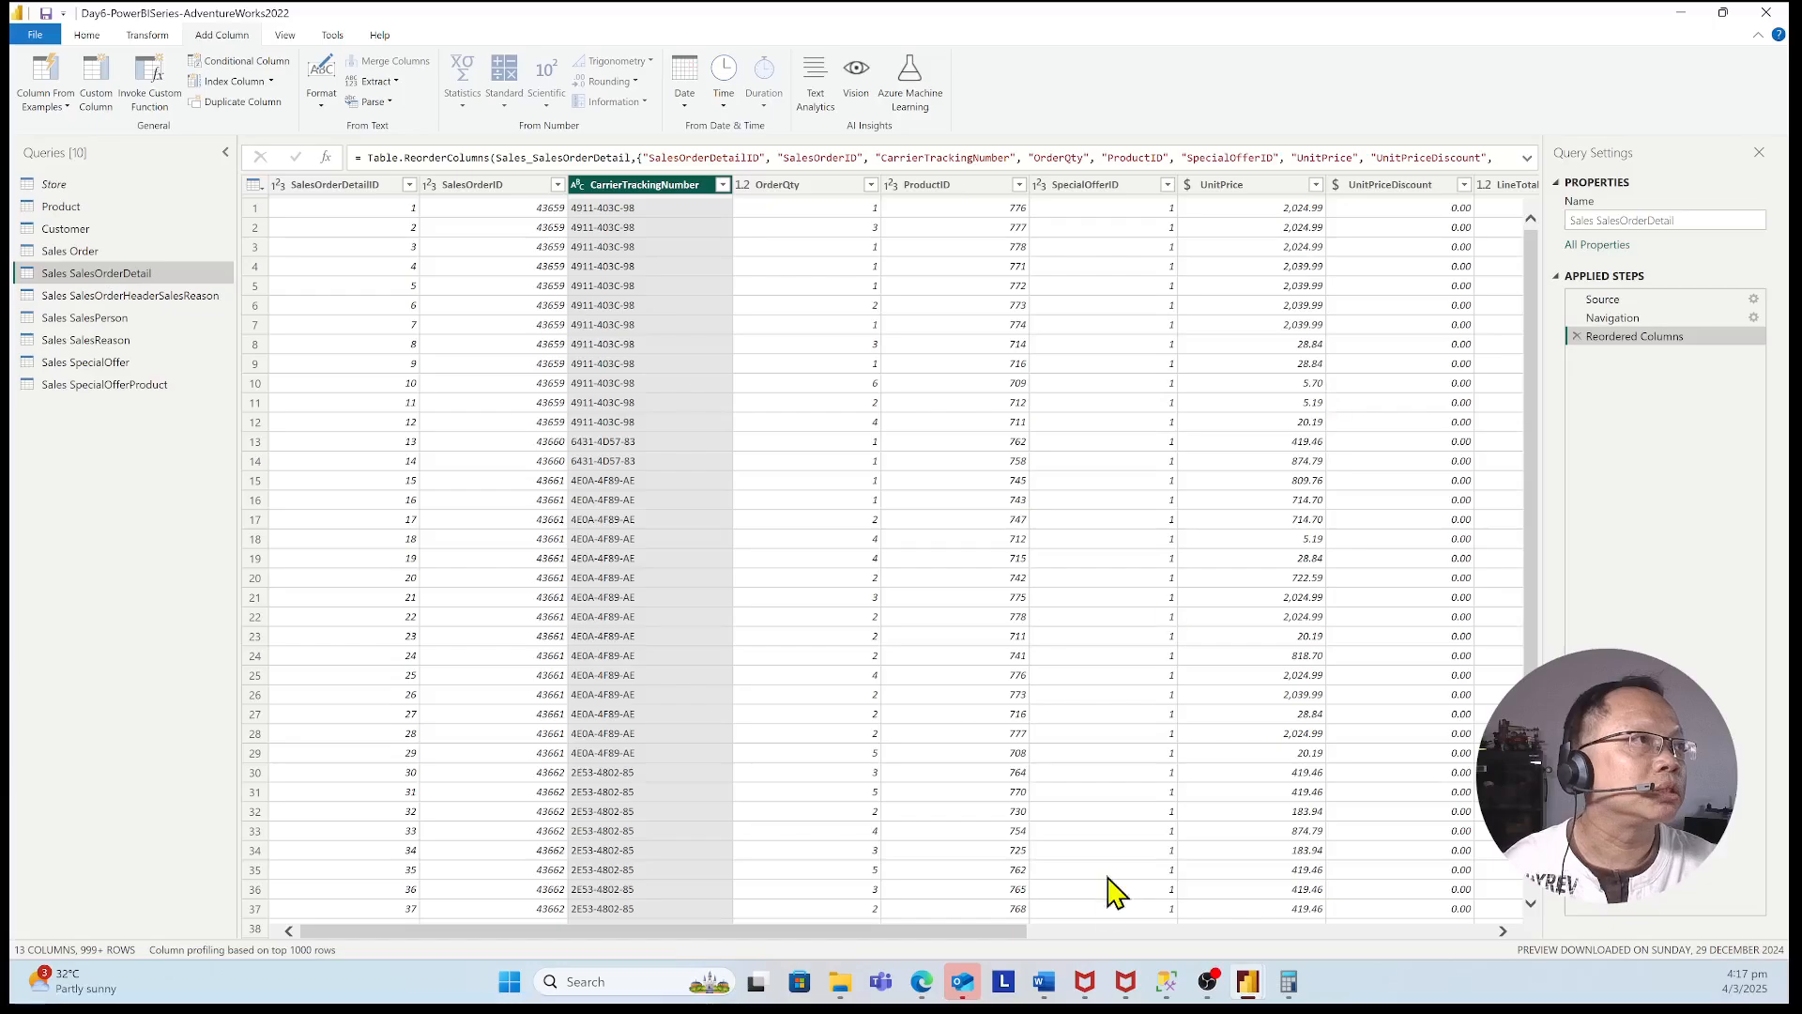
pyautogui.moveTo(1007, 932); pyautogui.dragTo(1310, 927)
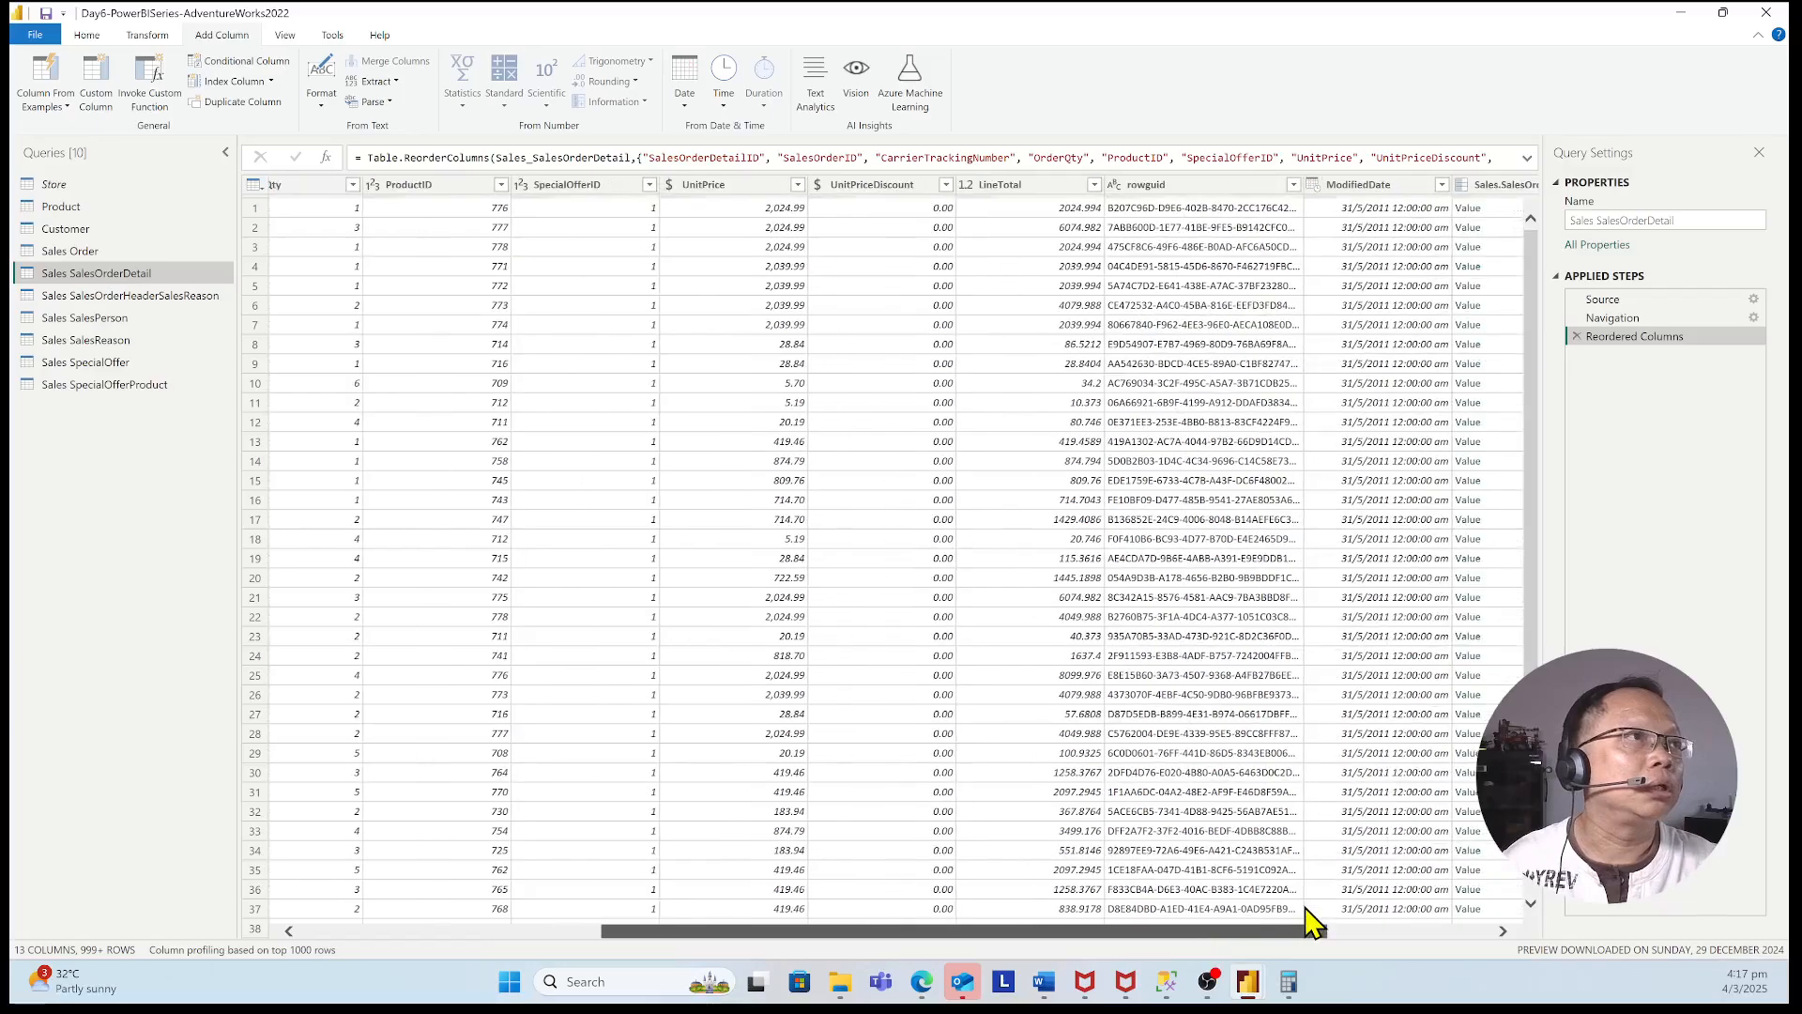
pyautogui.click(1226, 186)
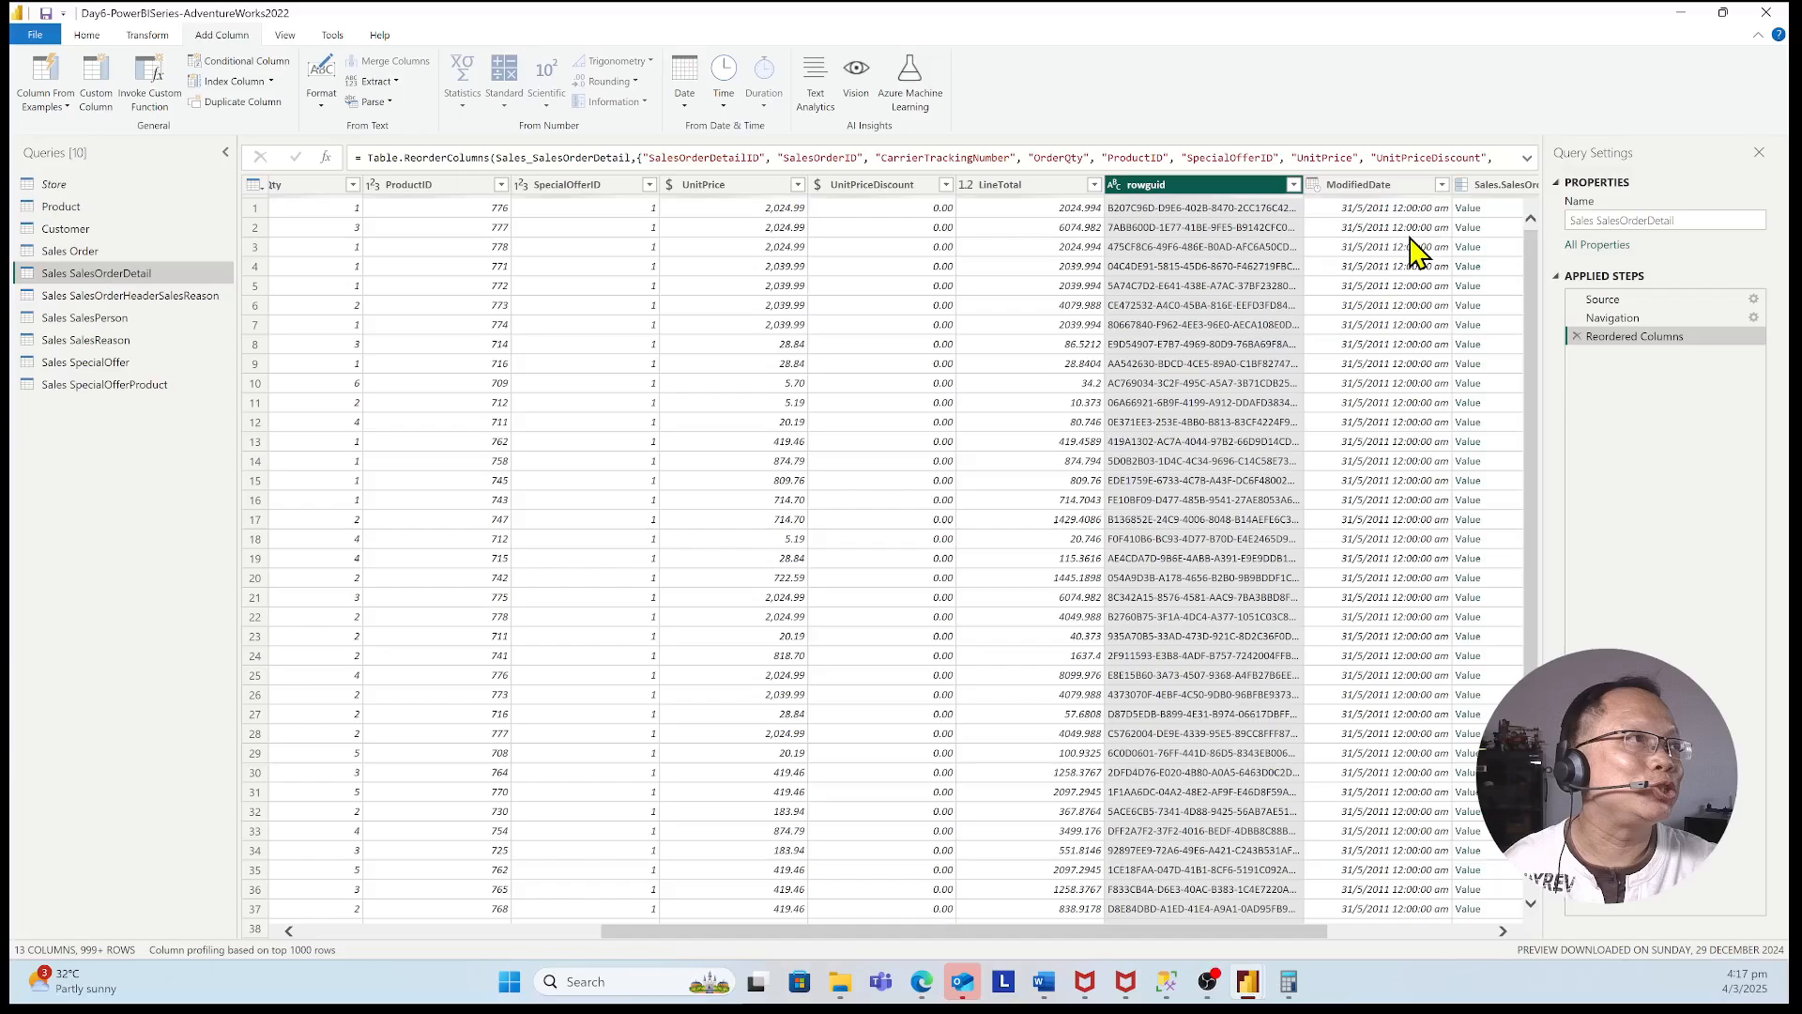
pyautogui.hotkey('shift', 'Right')
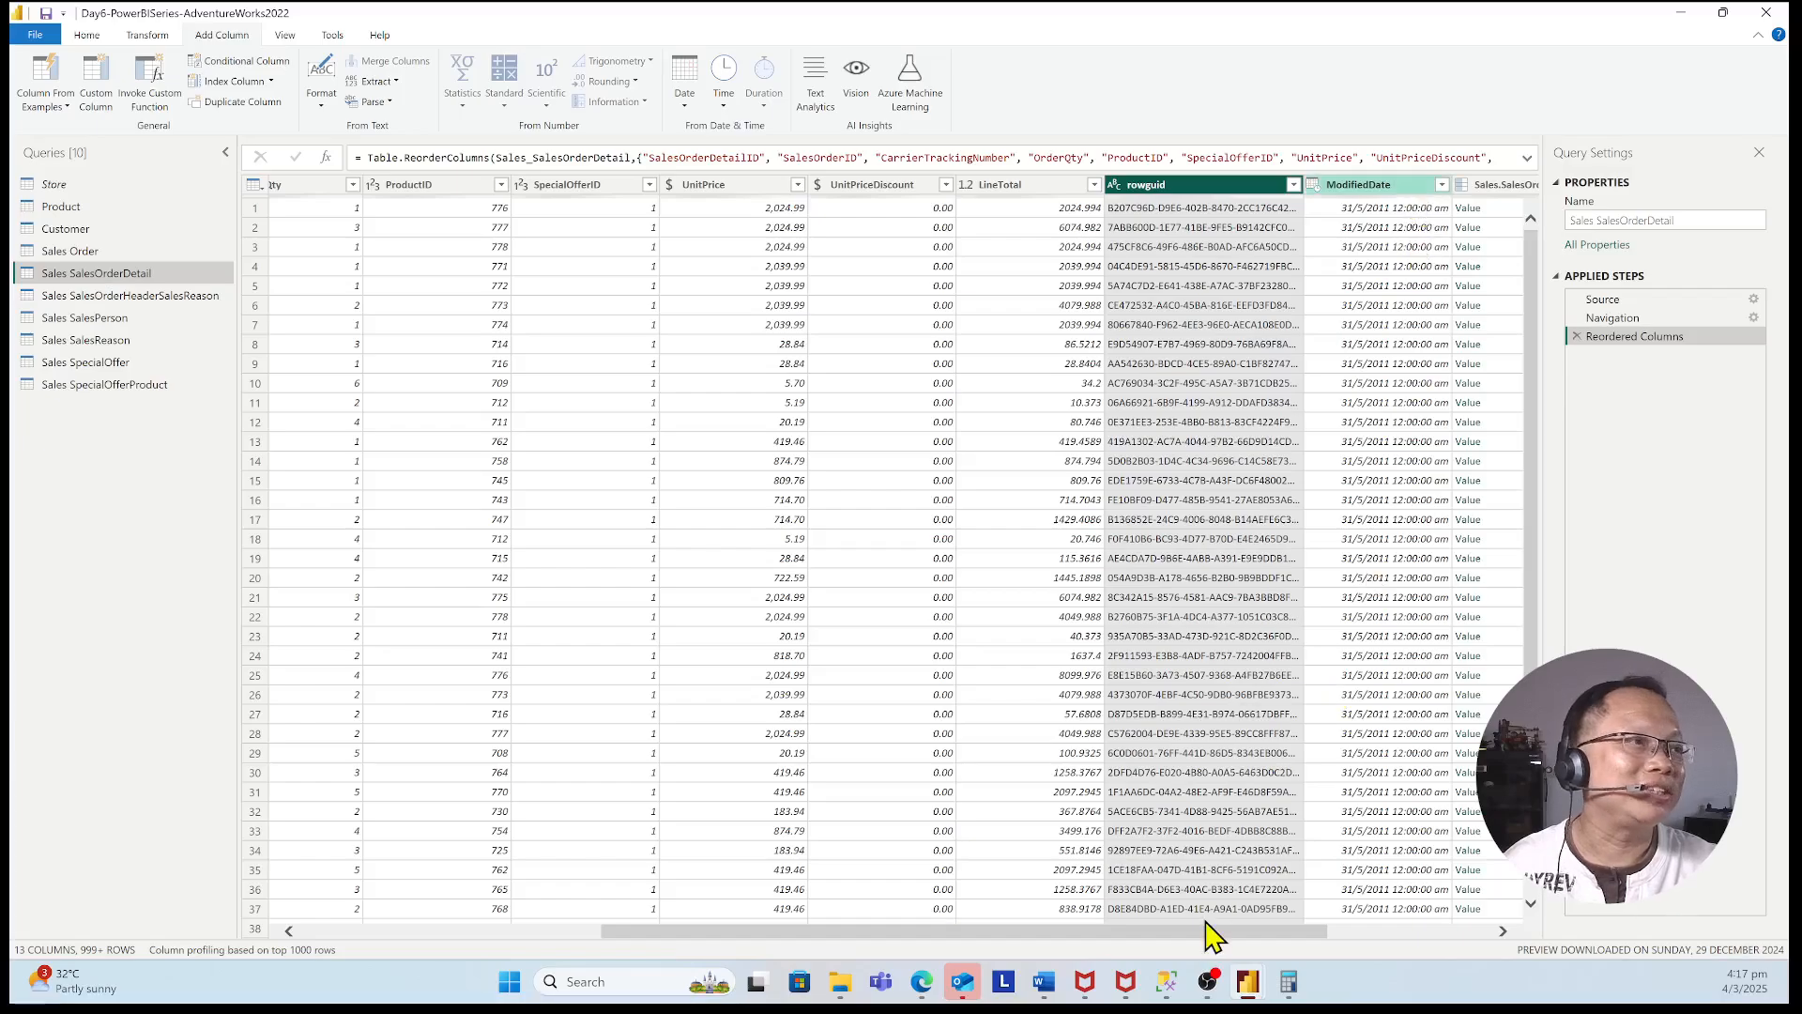
pyautogui.click(1451, 934)
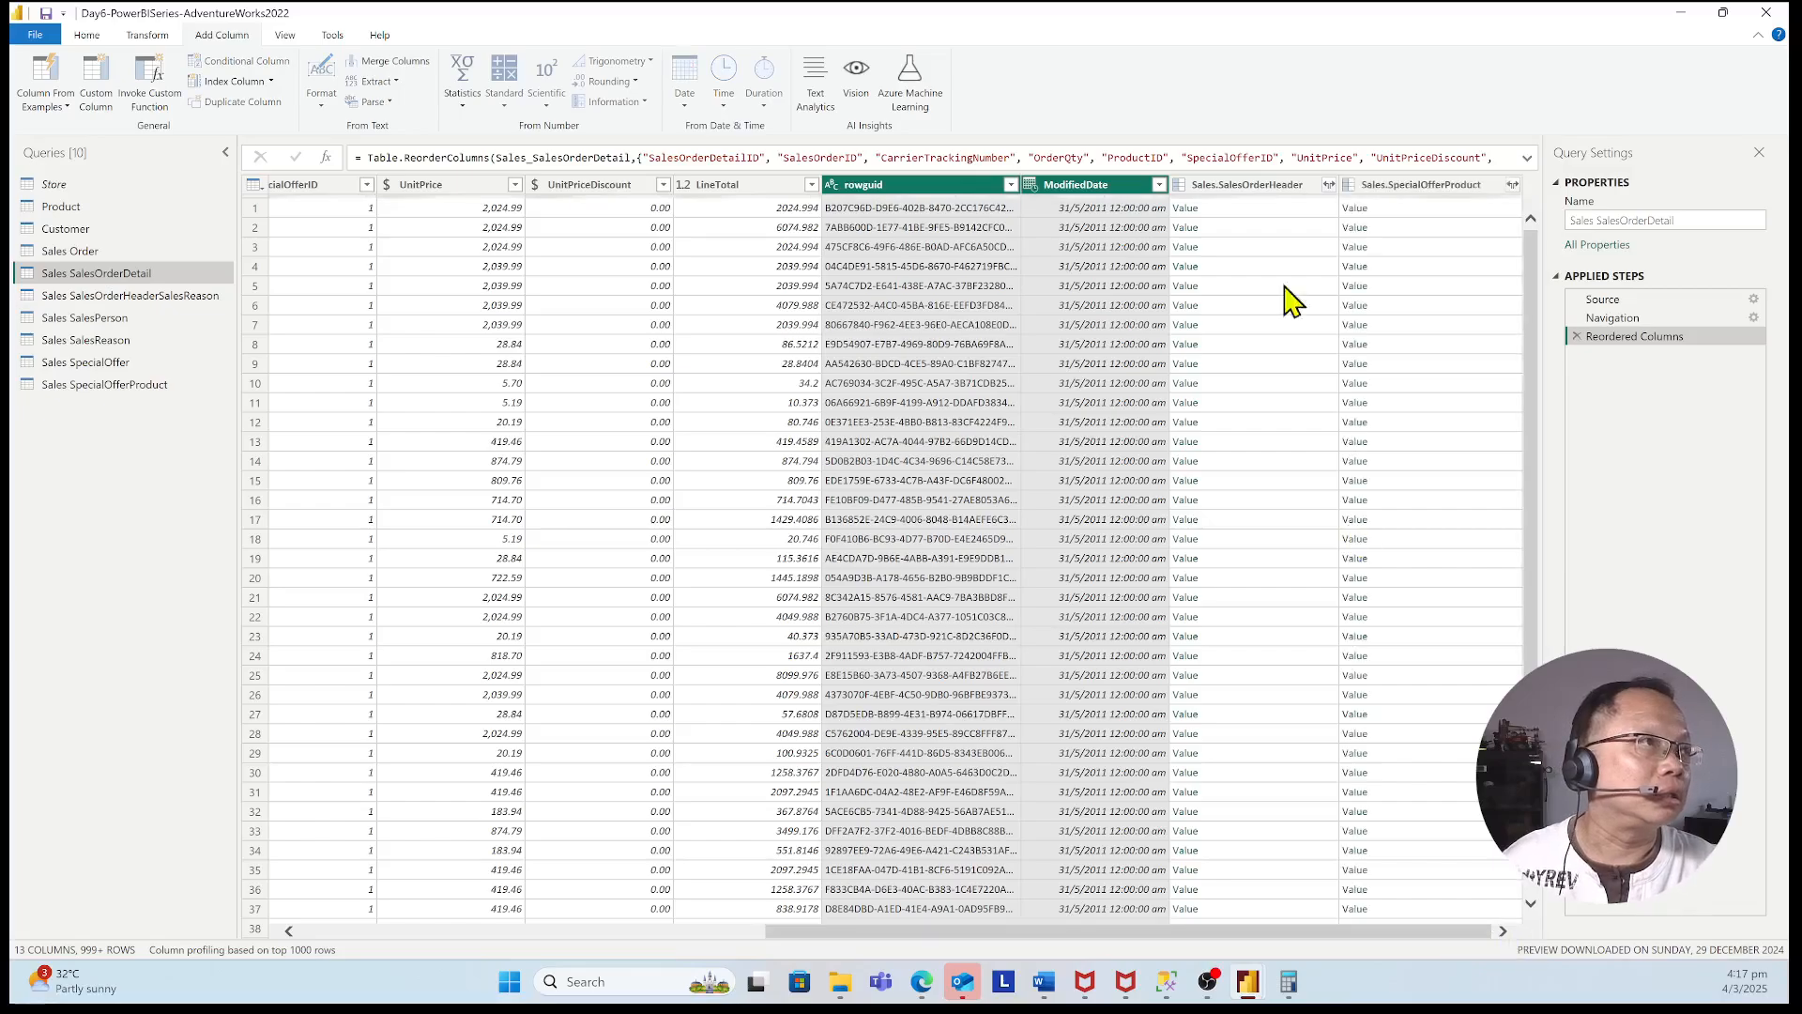
pyautogui.keyDown('shift'); pyautogui.click(1269, 187); pyautogui.keyUp('shift')
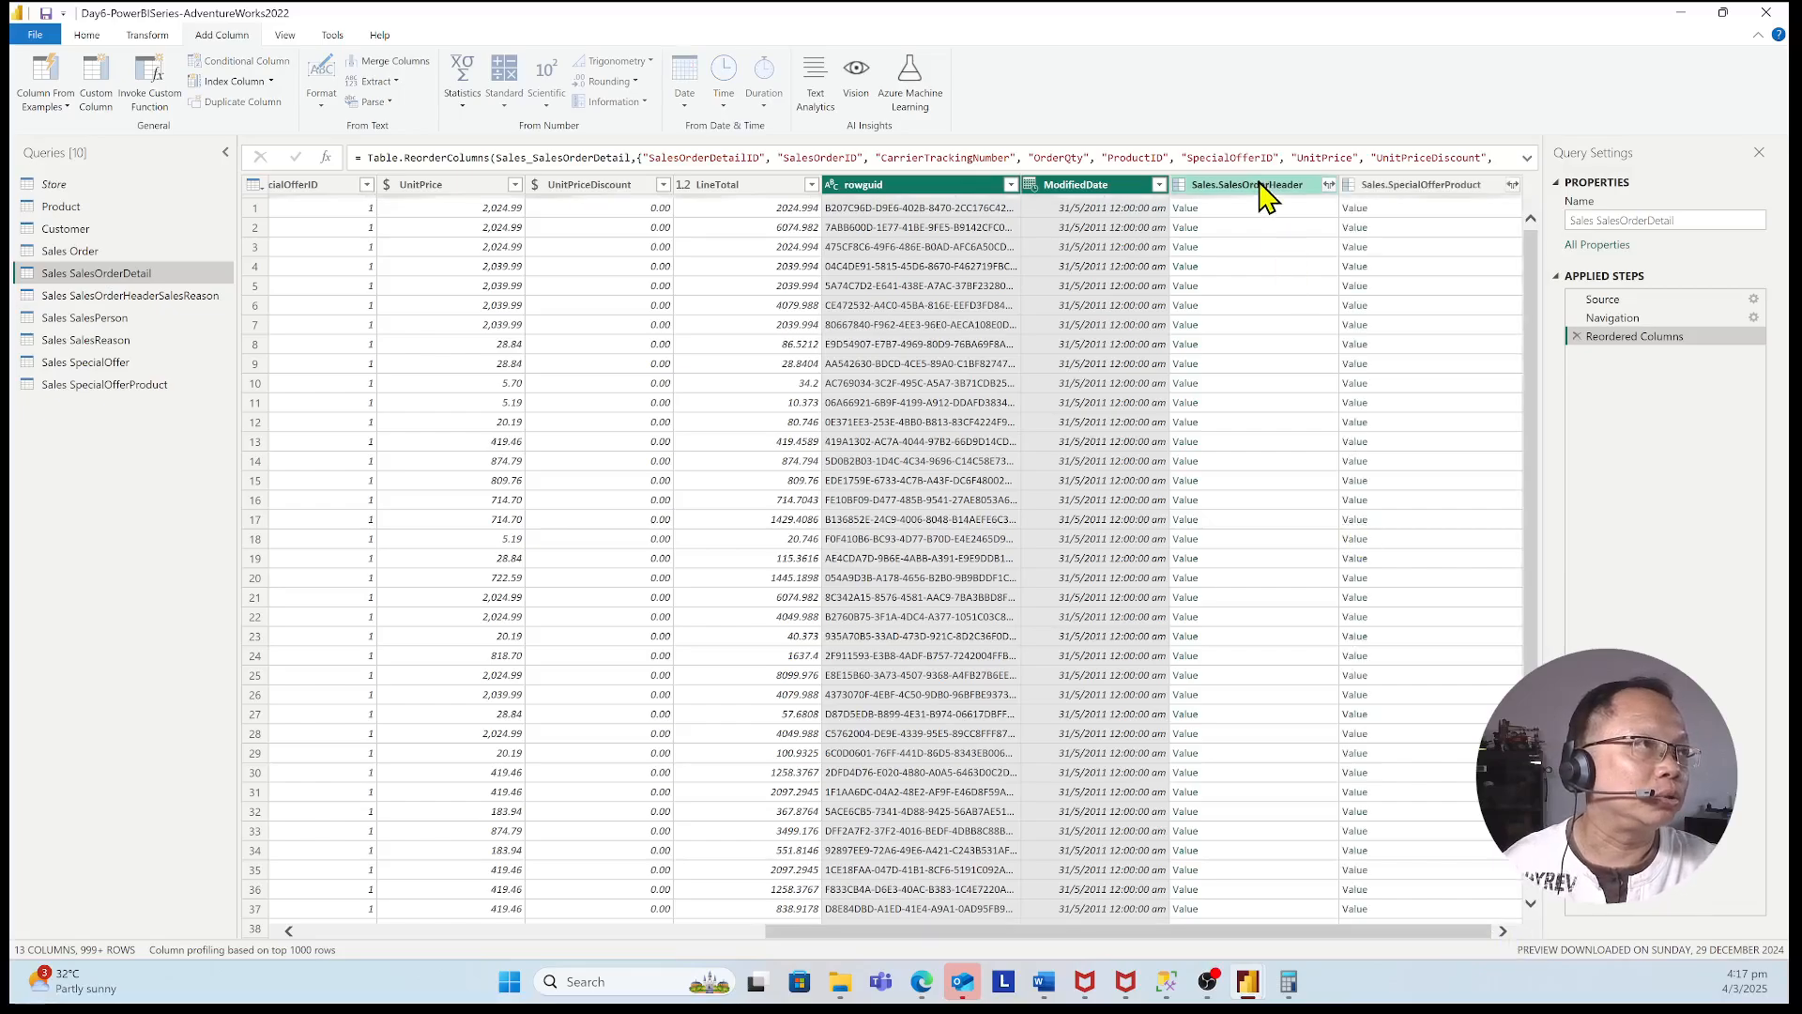
pyautogui.keyDown('shift'); pyautogui.click(1443, 186); pyautogui.keyUp('shift')
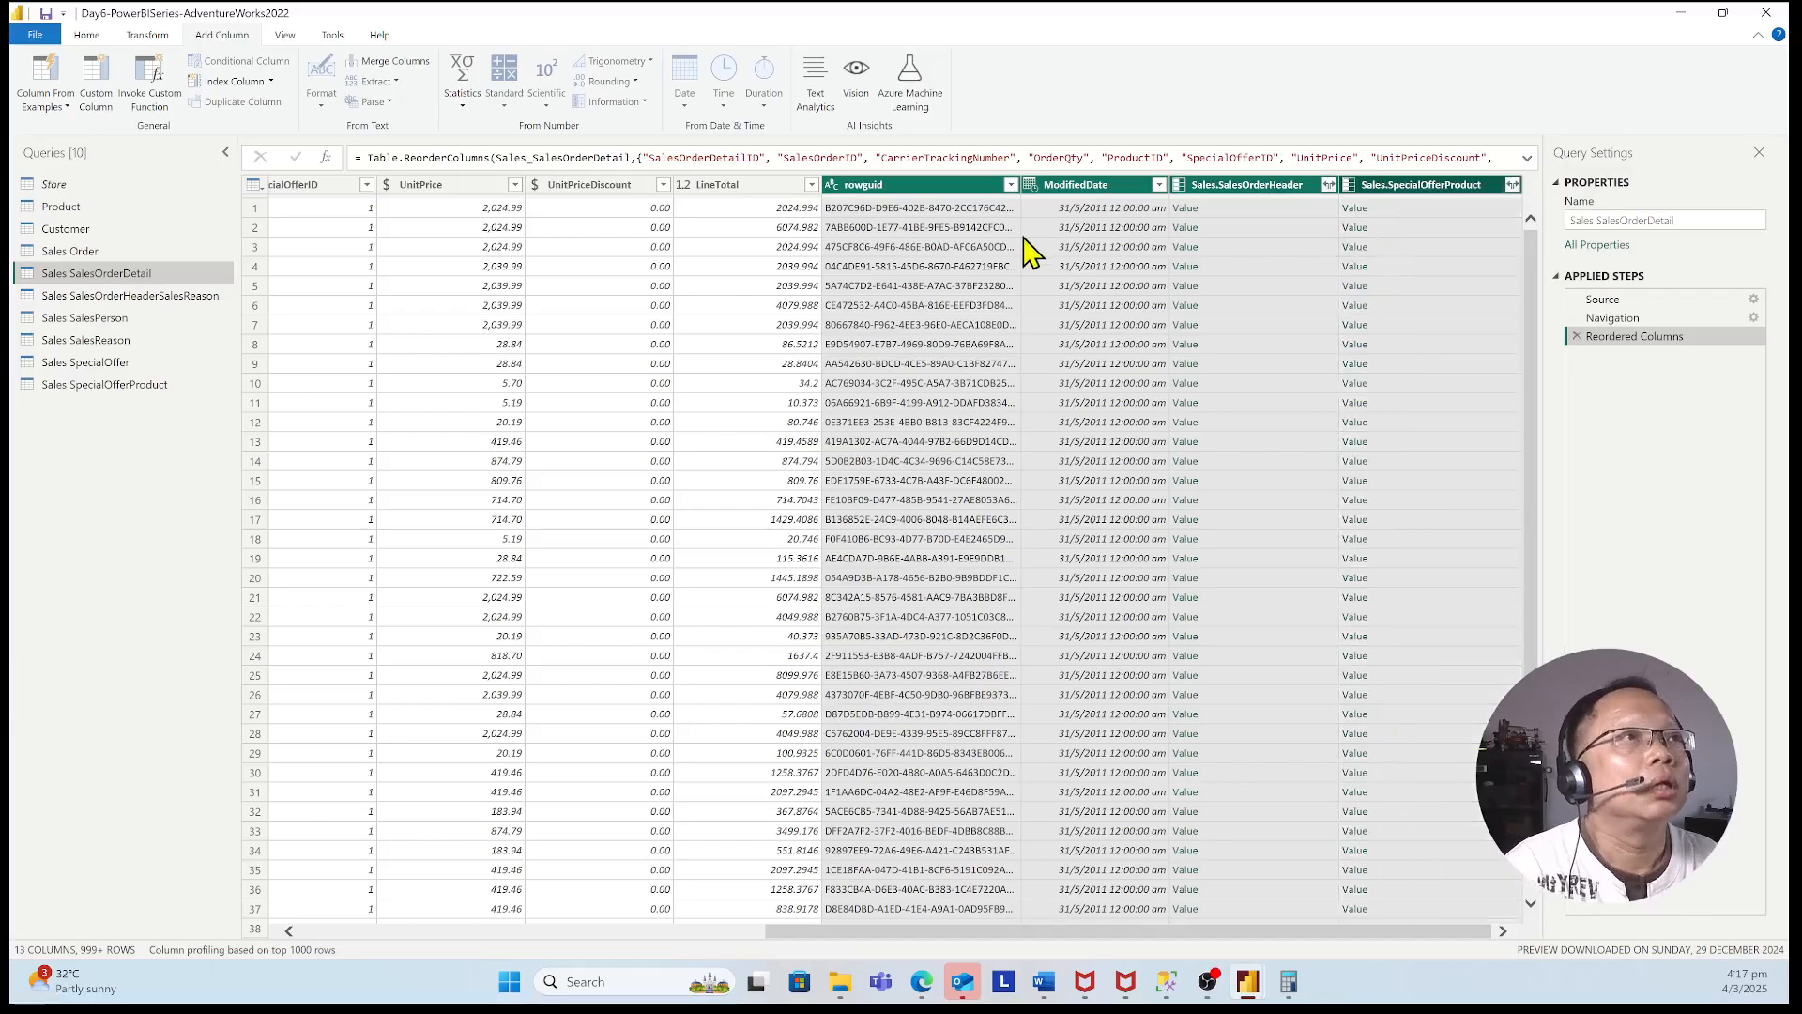
pyautogui.rightClick(957, 191)
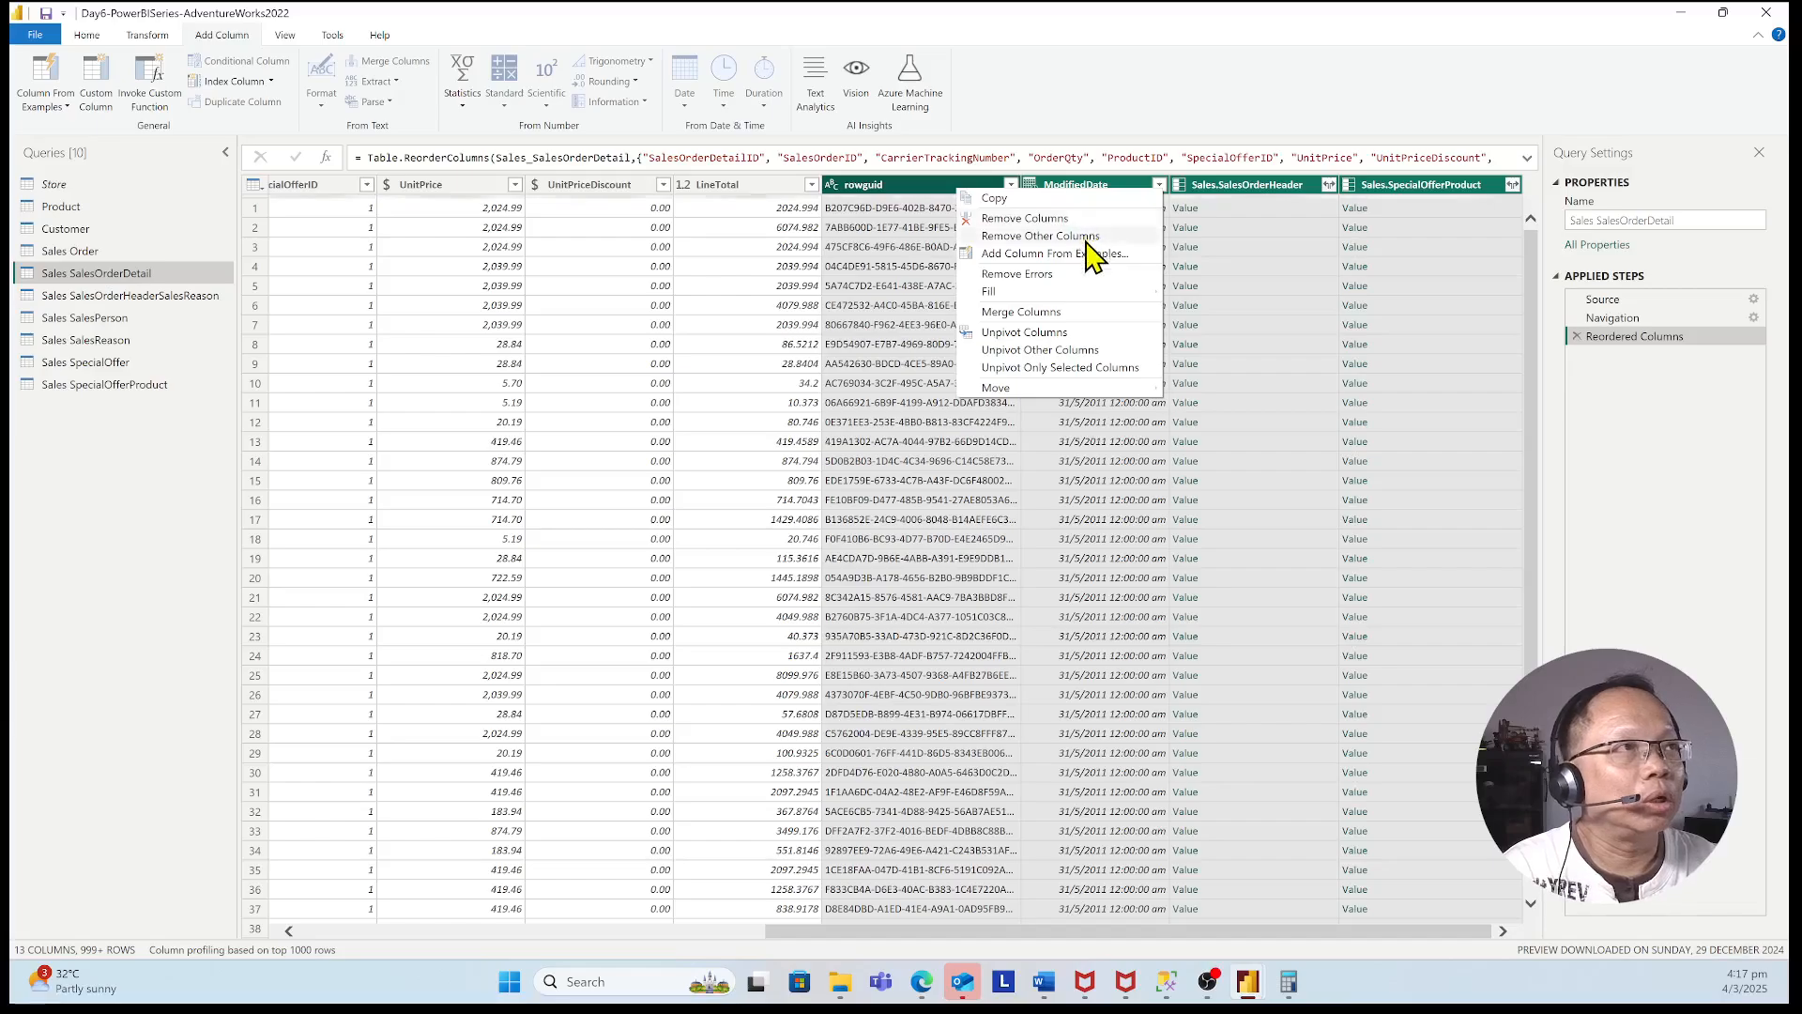
pyautogui.click(1083, 219)
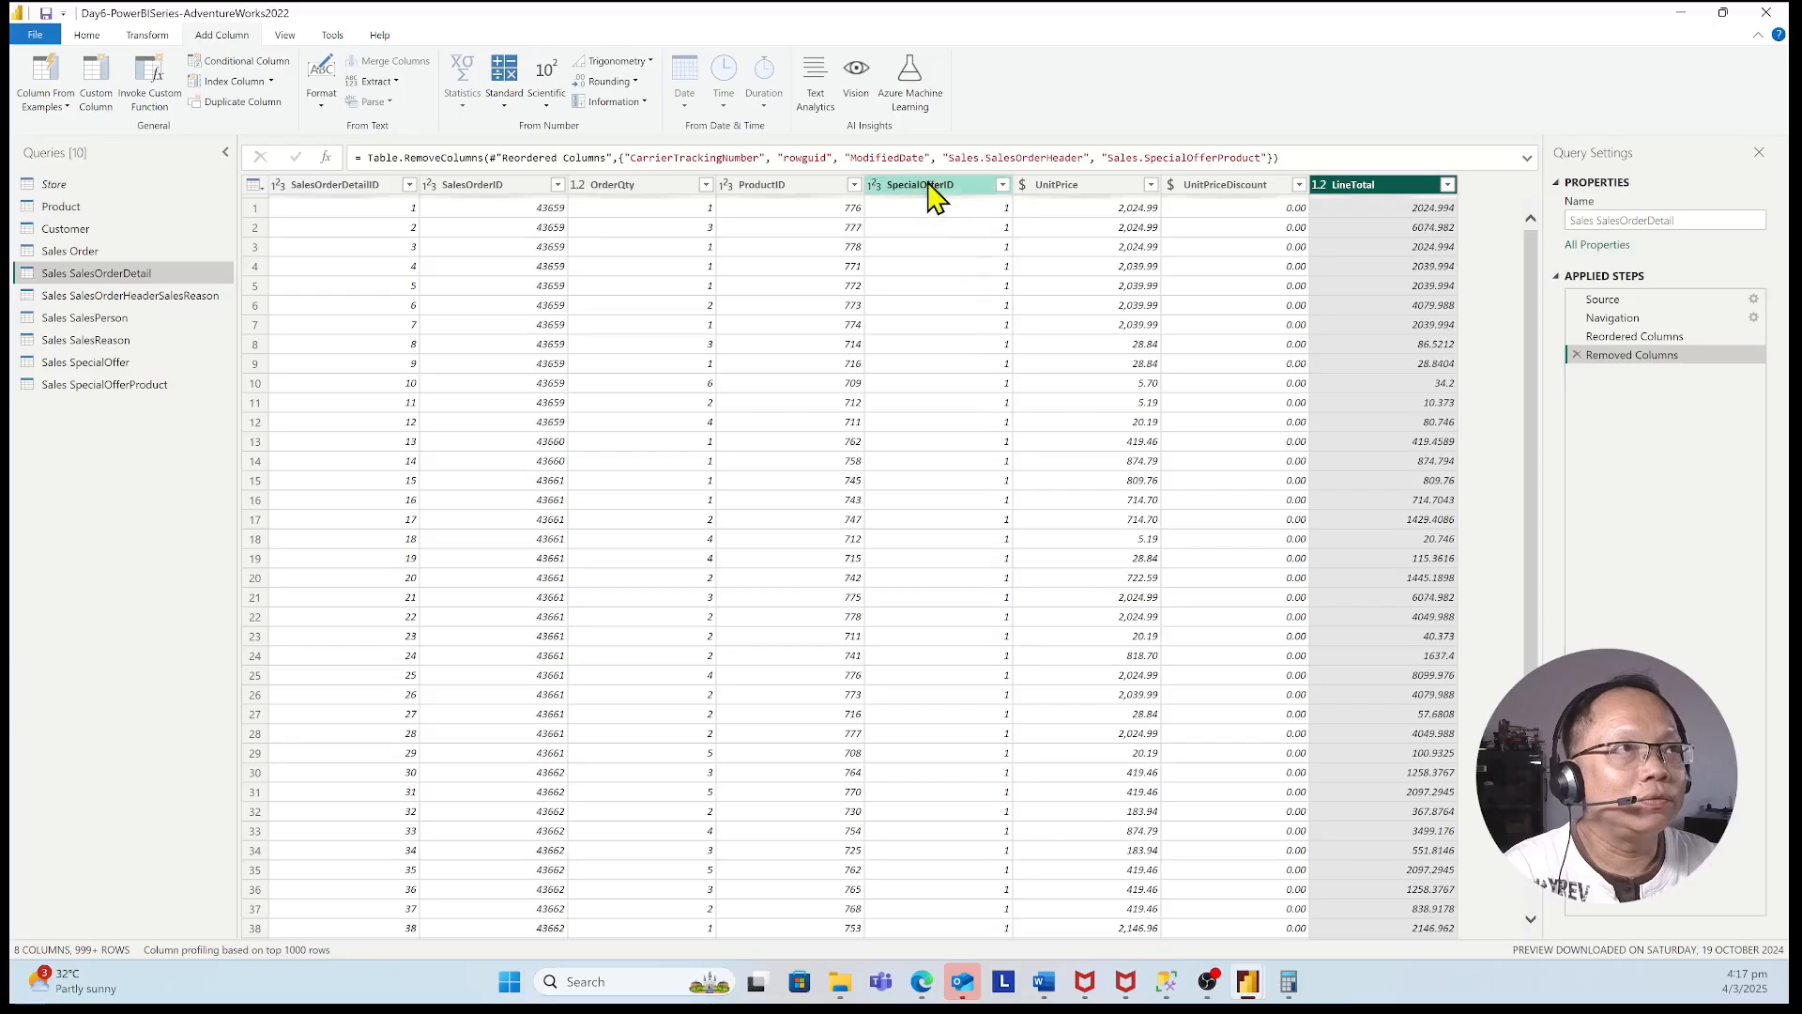
# - Reorder the Sales SalesOrderDetail columns so that ProductID and SpecialOfferID directly follow SalesOrderID
pyautogui.moveTo(929, 187); pyautogui.dragTo(641, 214)
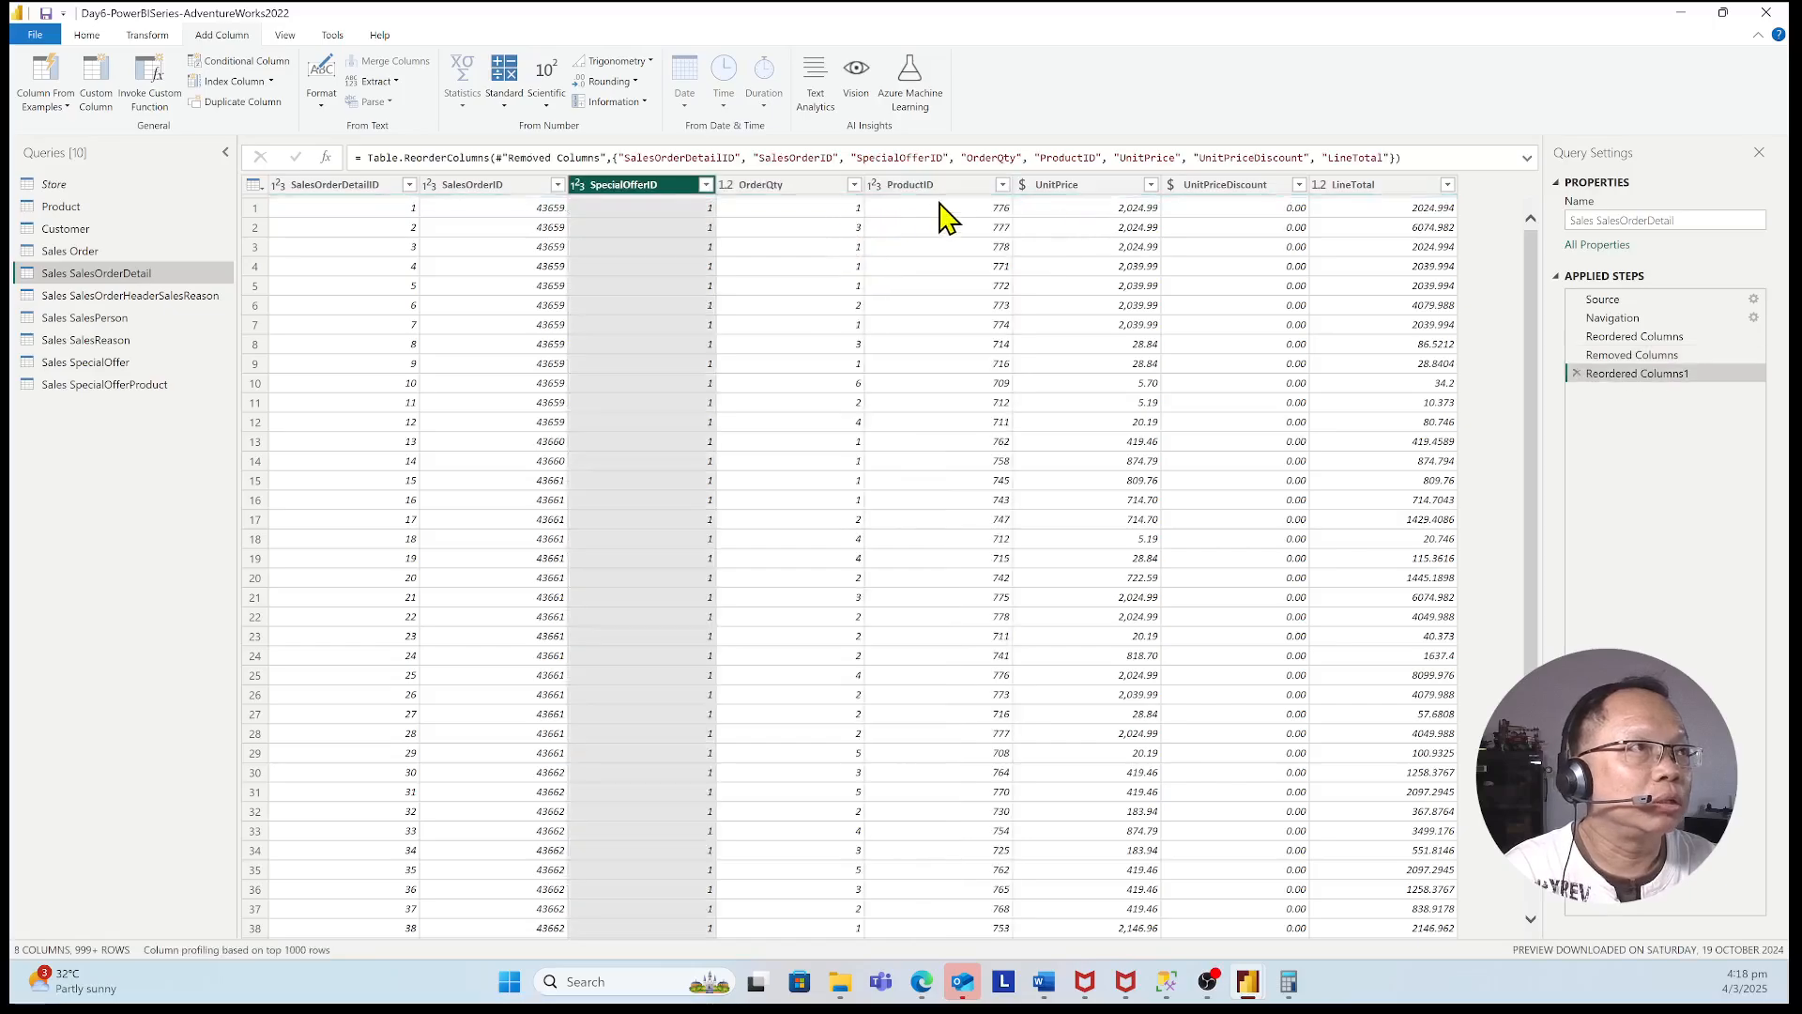
pyautogui.moveTo(908, 187); pyautogui.dragTo(631, 201)
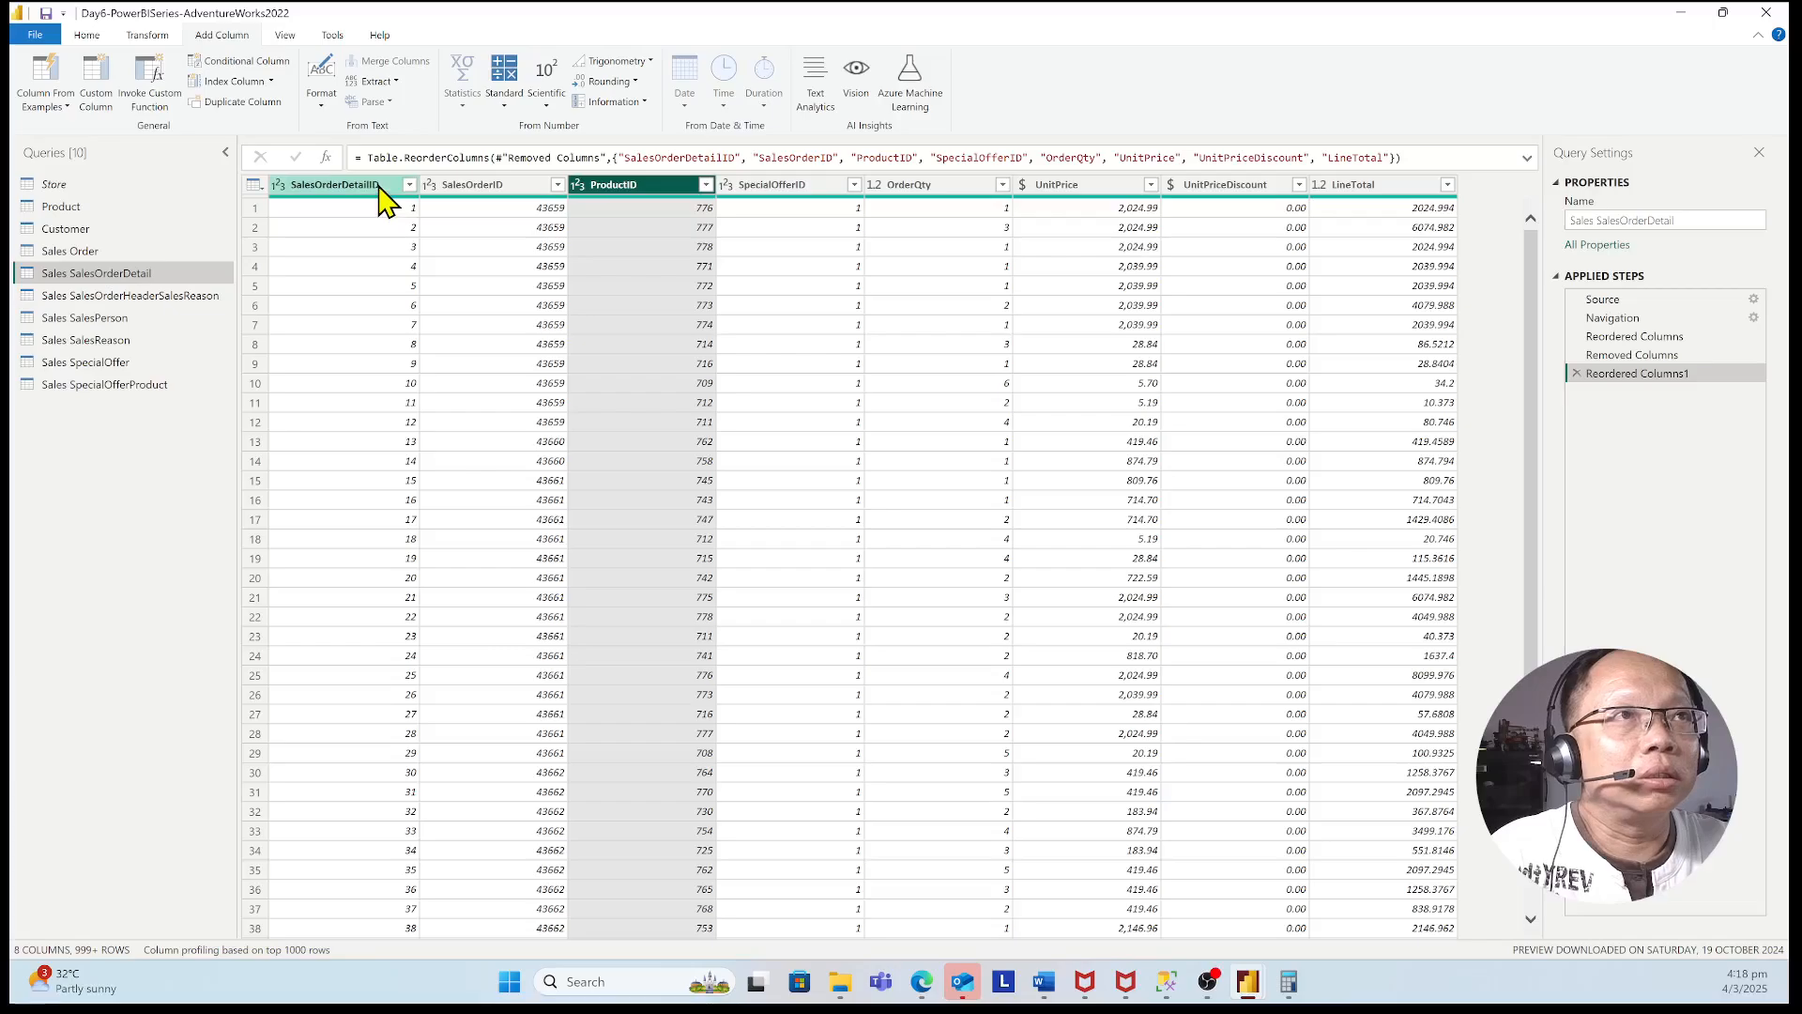
pyautogui.click(785, 187)
# - Rename the OrderQty column as Order Quantity and change its data type to Whole Number
pyautogui.click(931, 187)
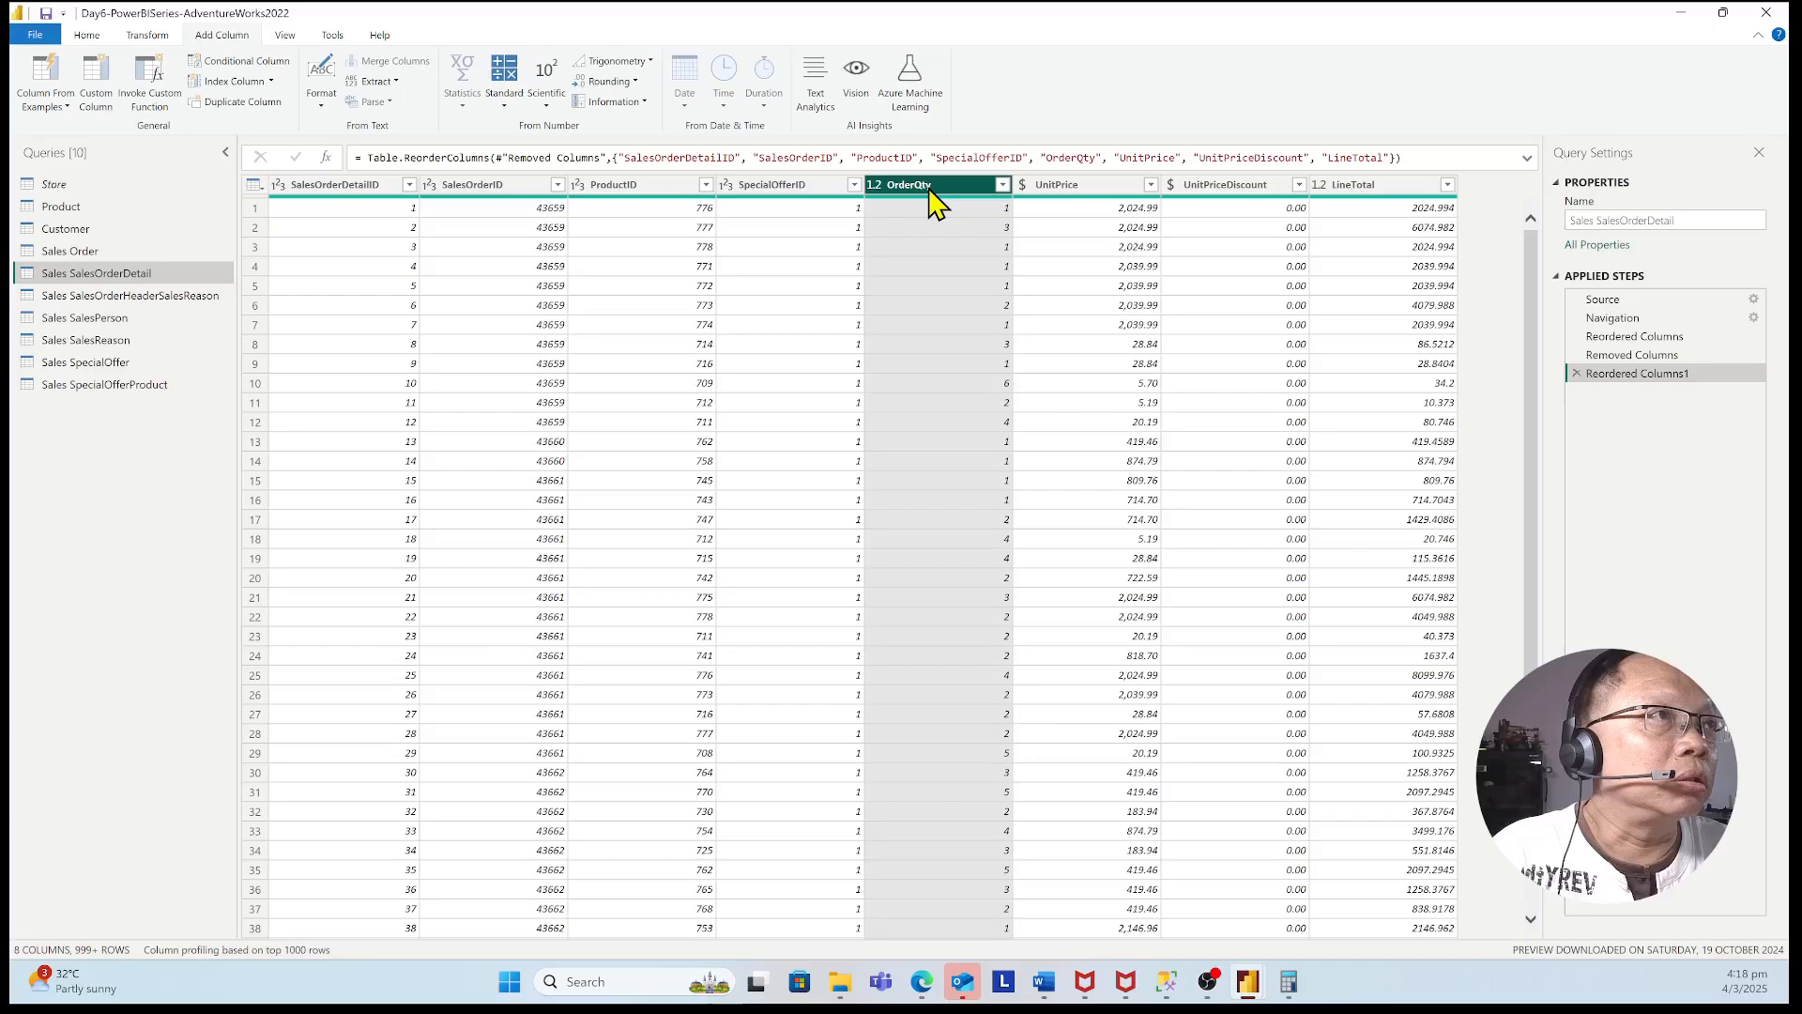
pyautogui.doubleClick(931, 186)
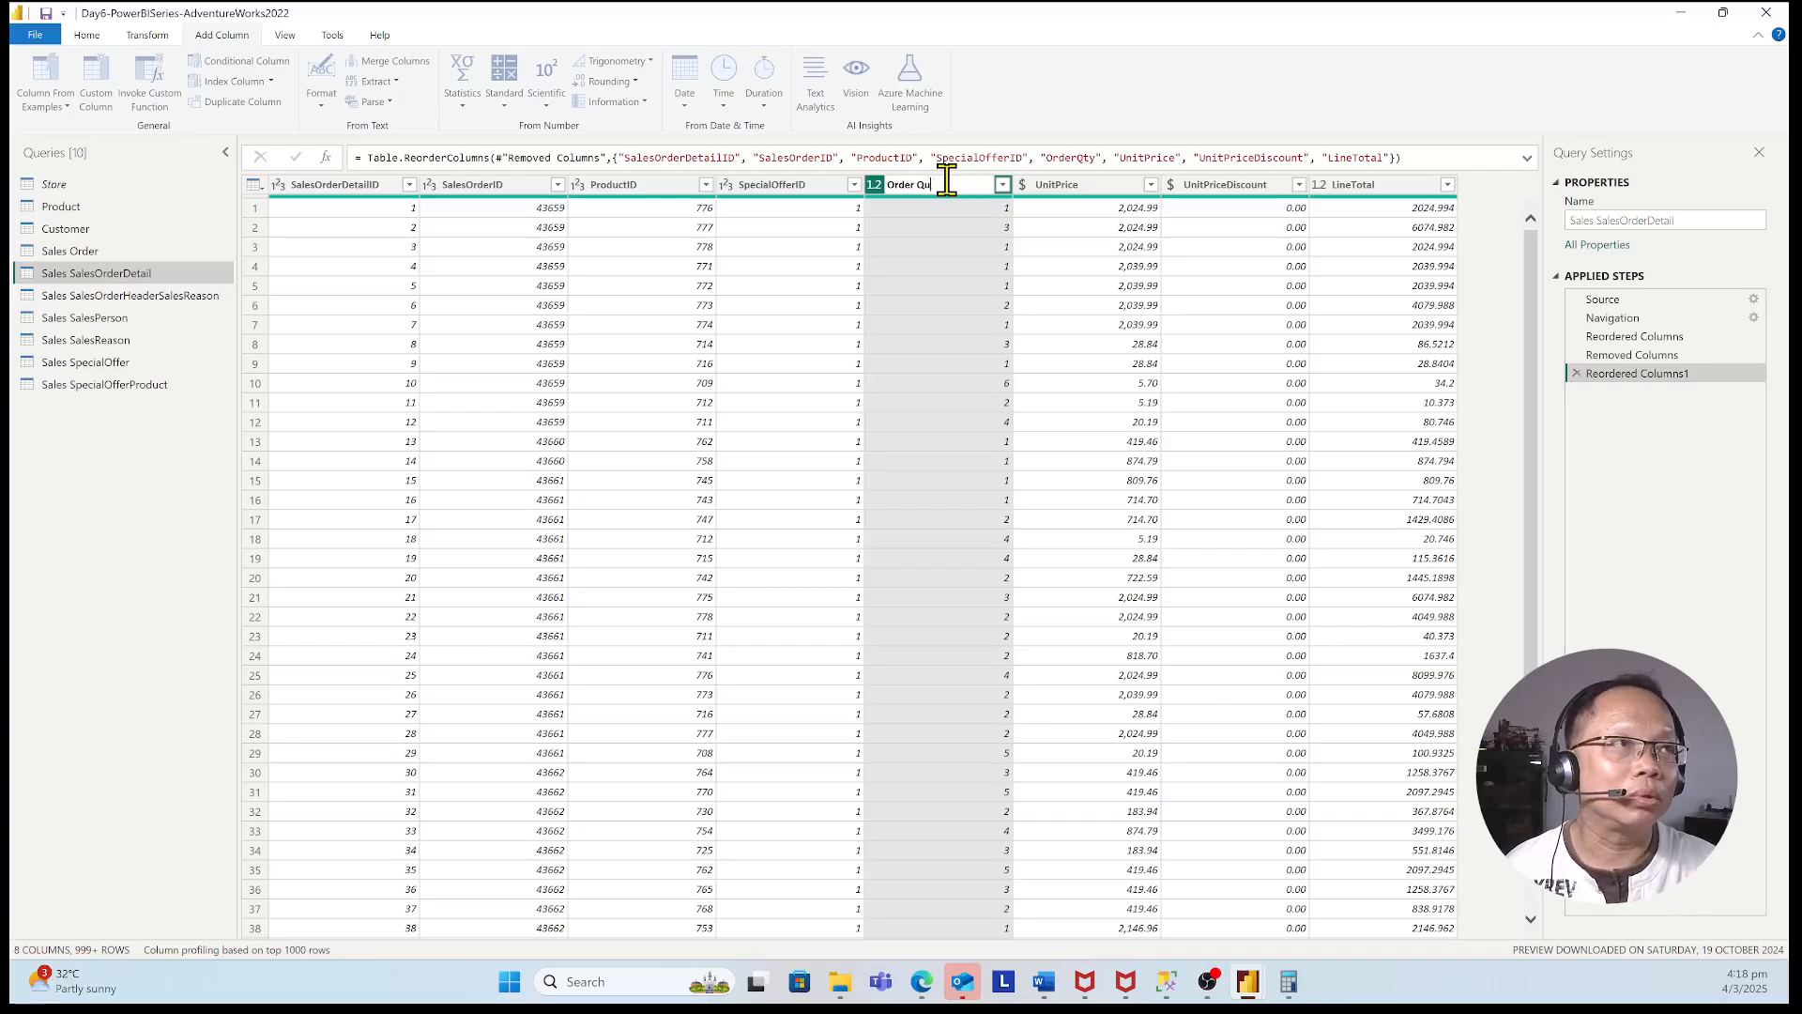
pyautogui.write('antity')
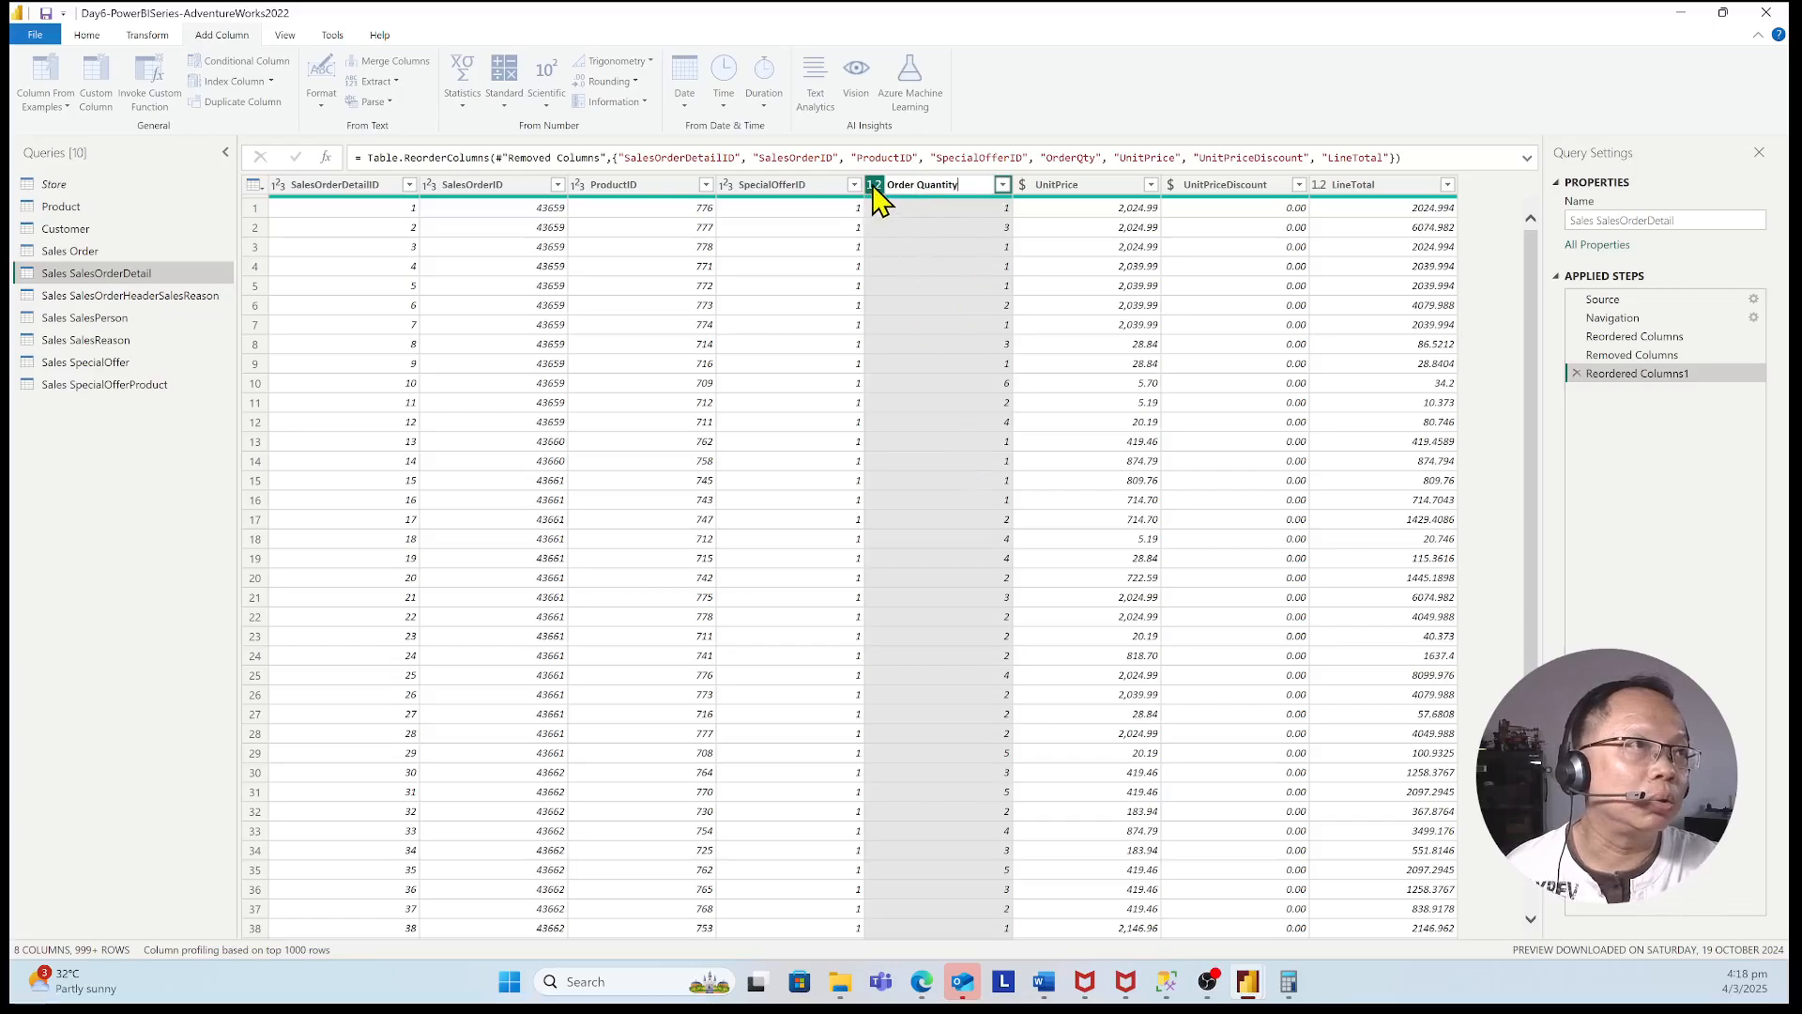
pyautogui.press('Return')
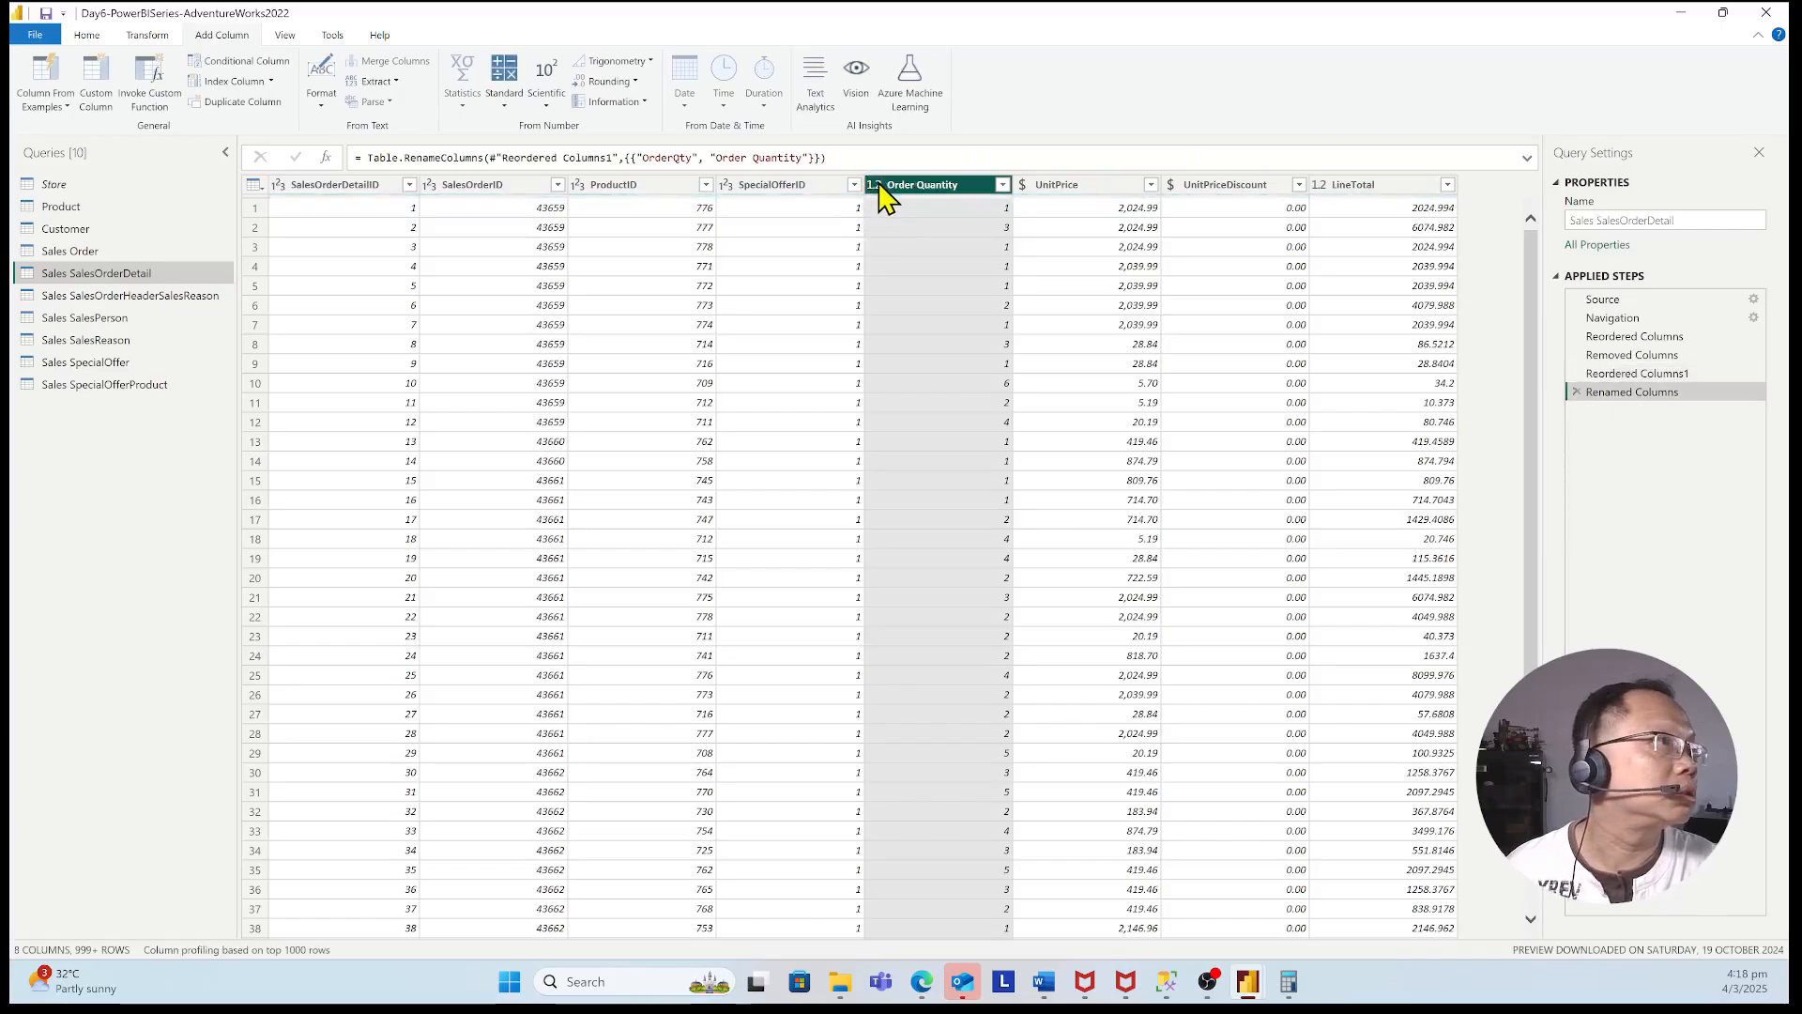
pyautogui.click(877, 185)
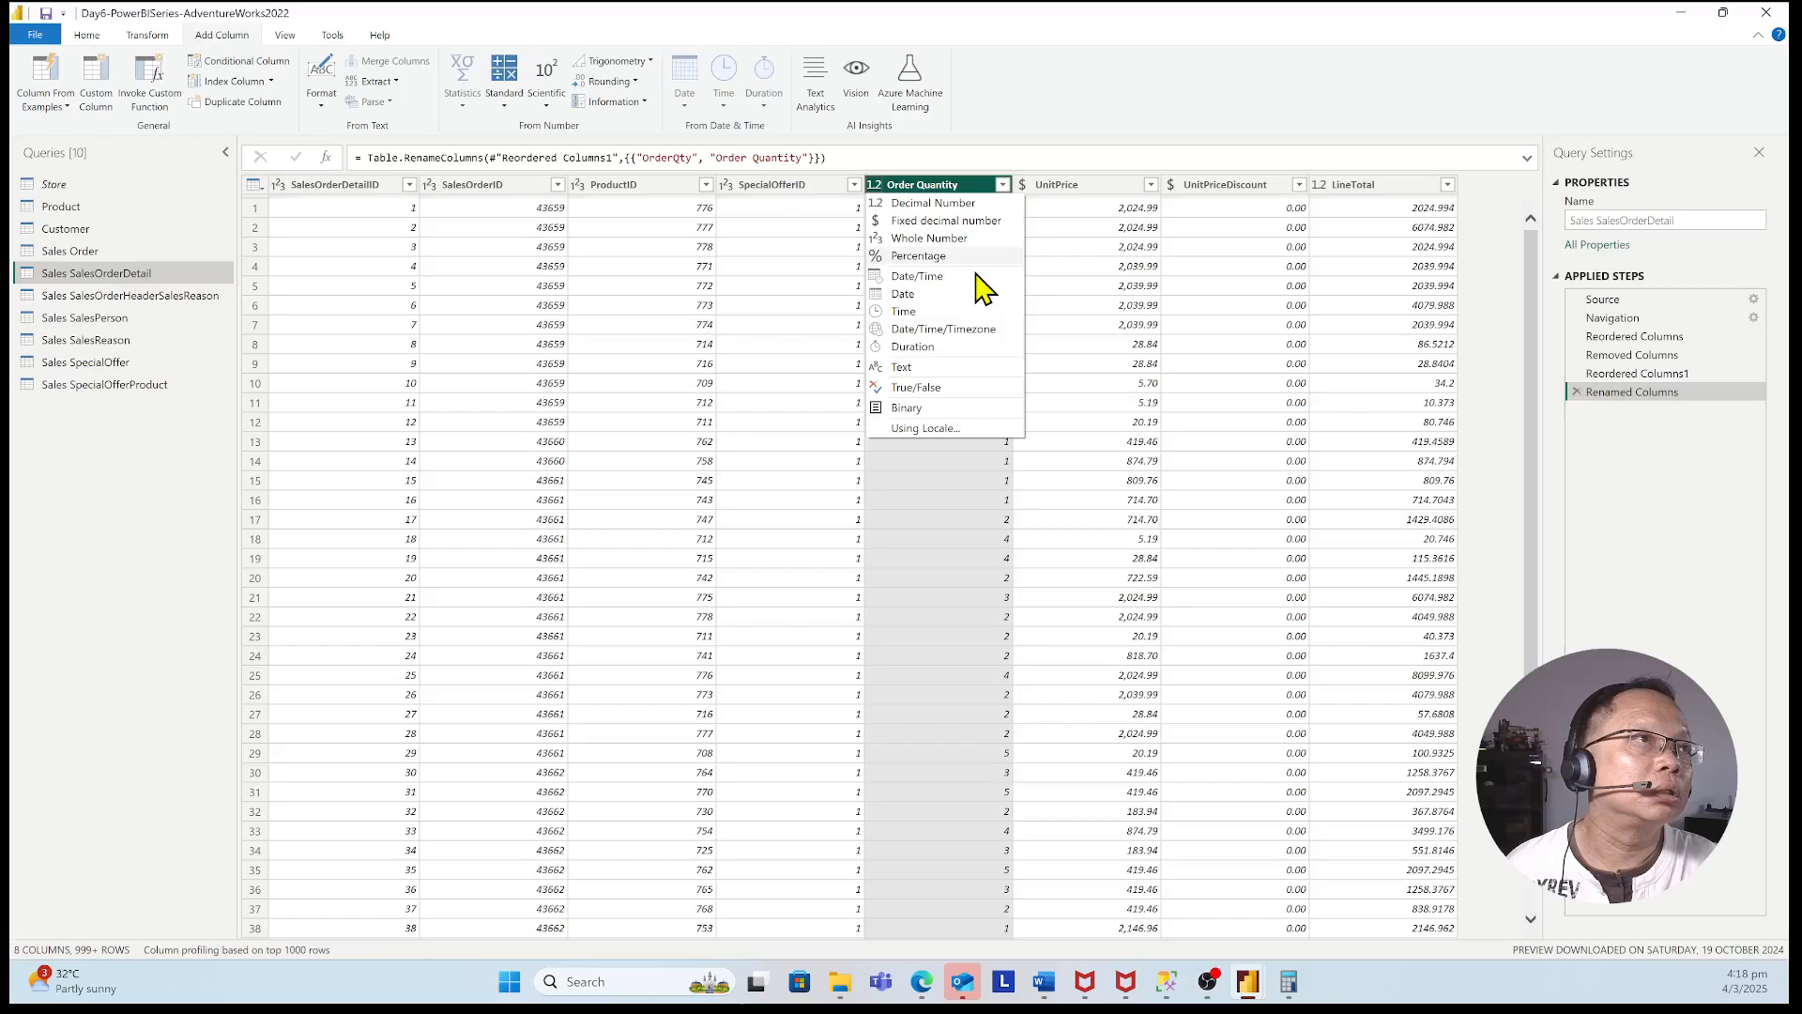
pyautogui.click(948, 240)
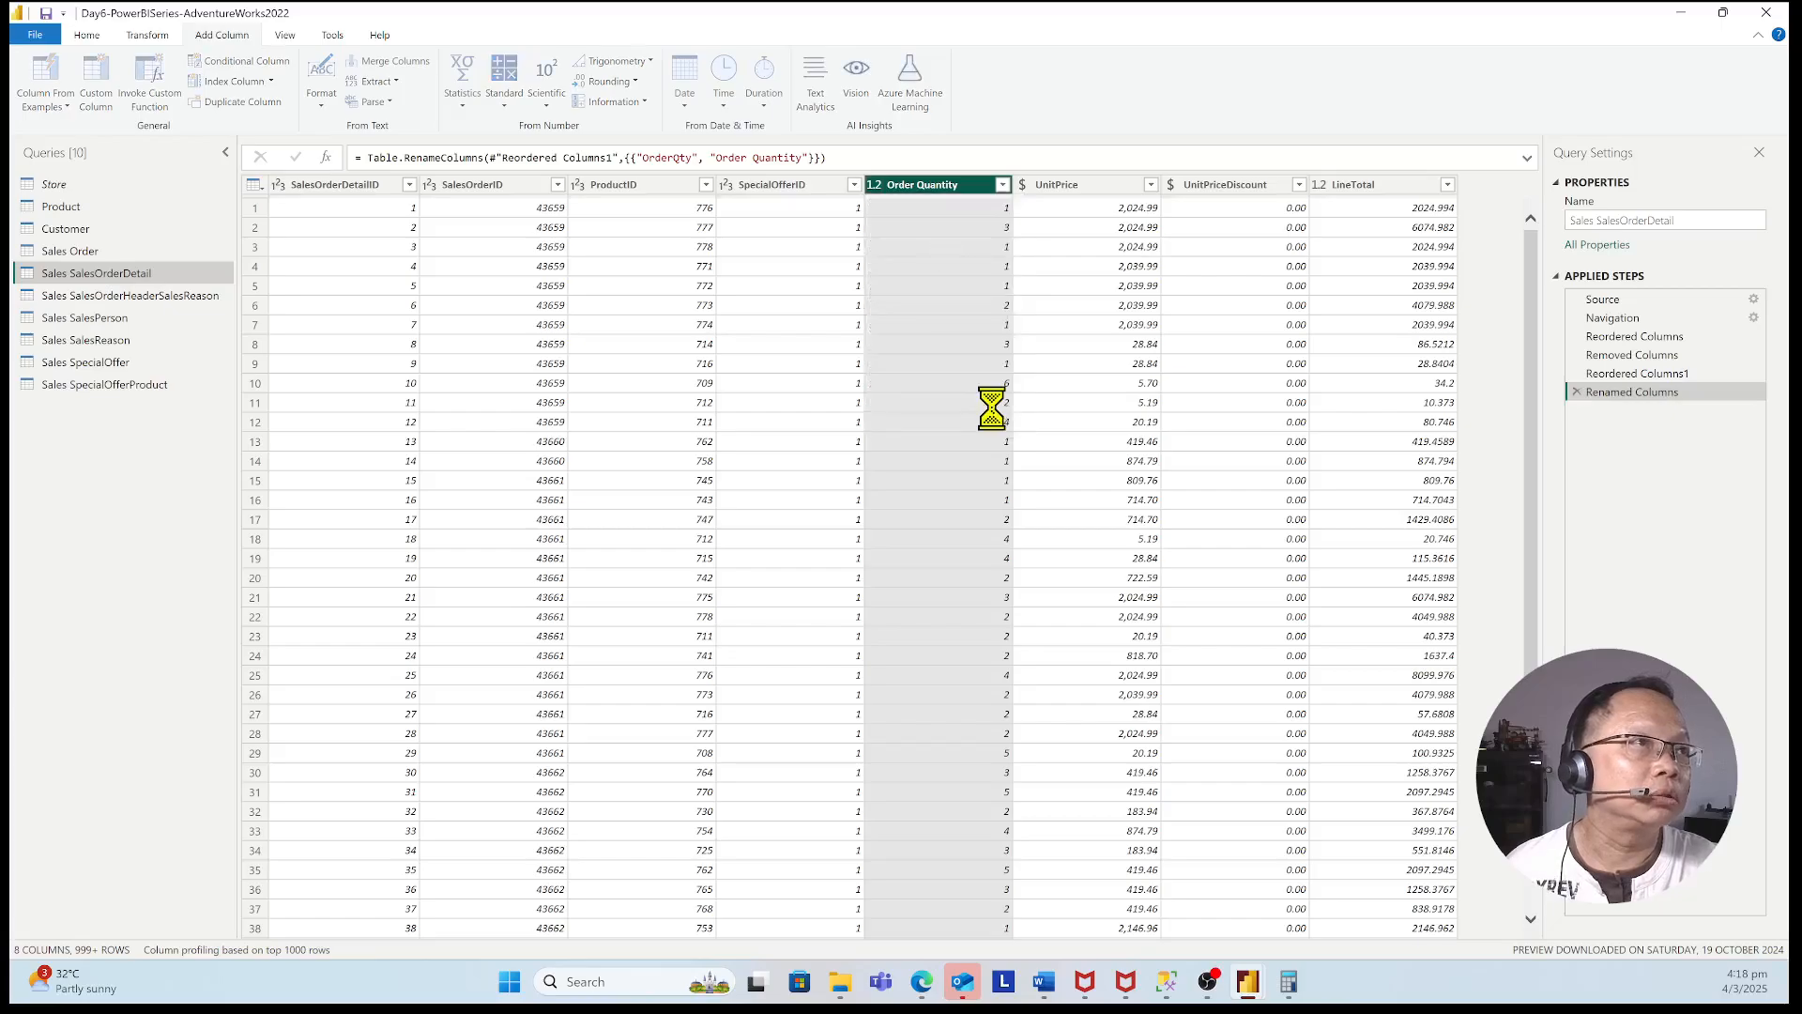
# - Rename the UnitPrice column as Unit Price and the UnitPriceDiscount column as Unit Price Discount
pyautogui.doubleClick(1085, 187)
pyautogui.click(1097, 182)
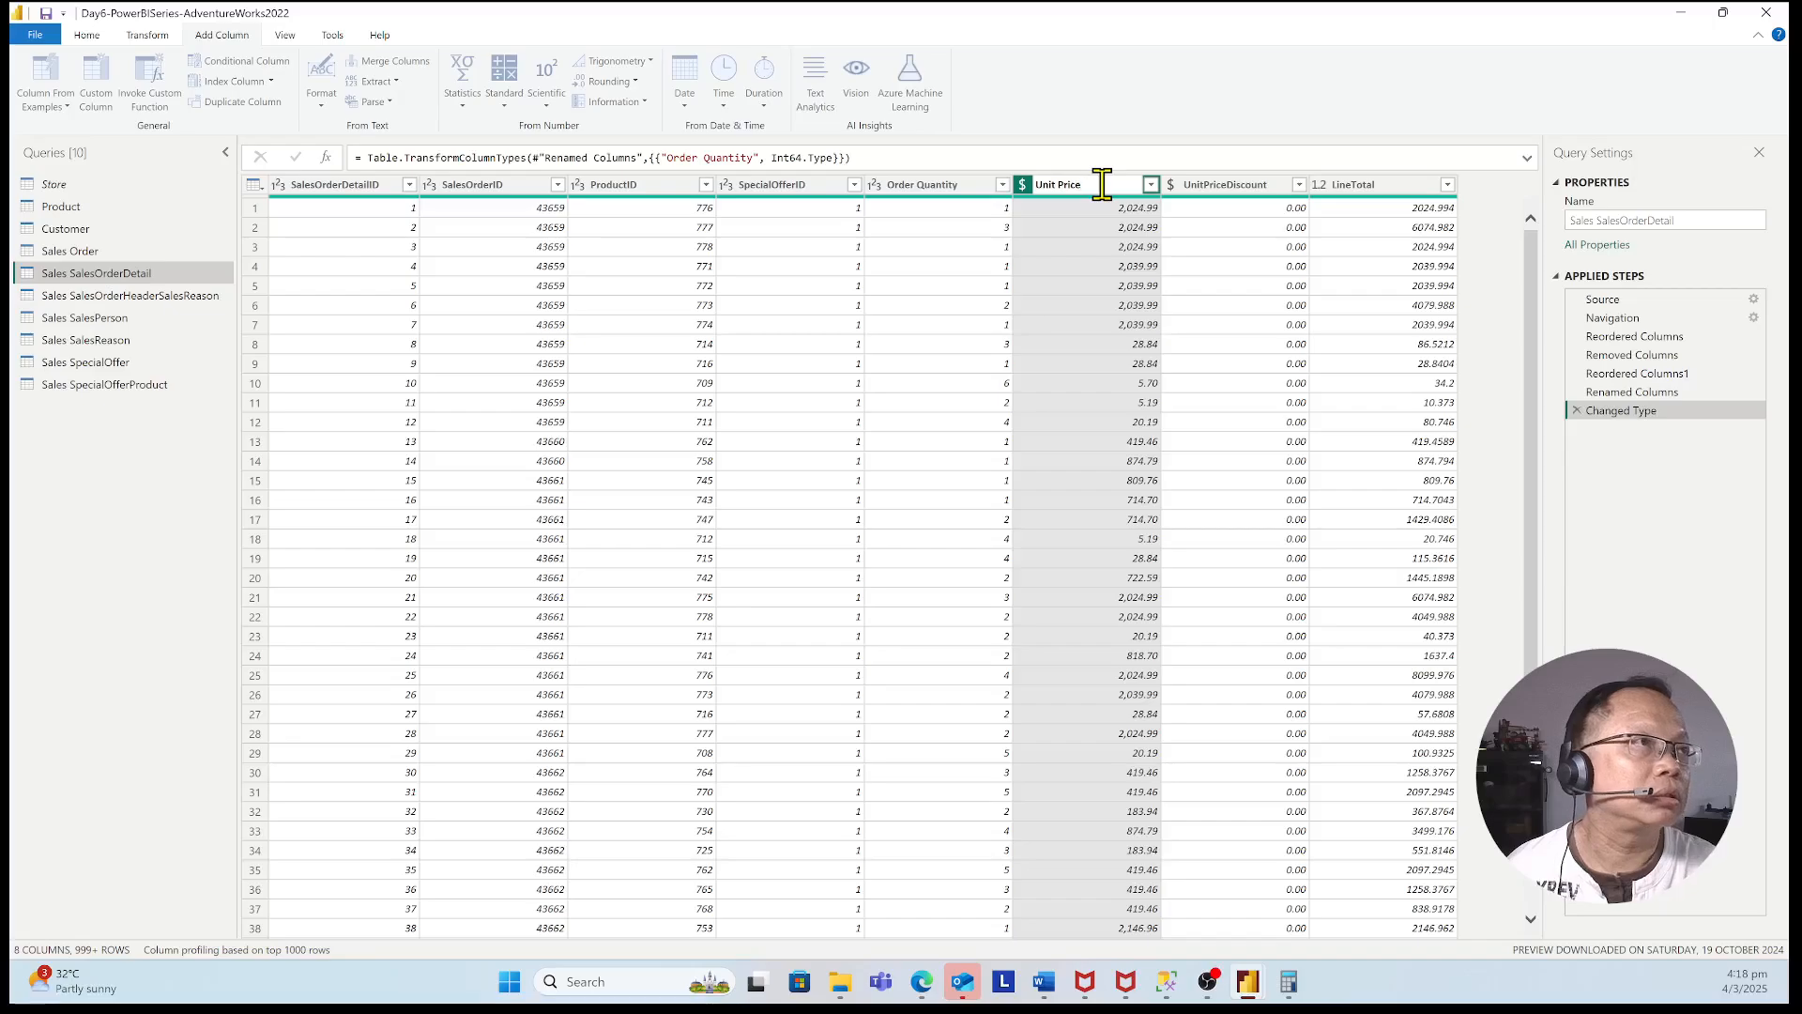
pyautogui.press('Return')
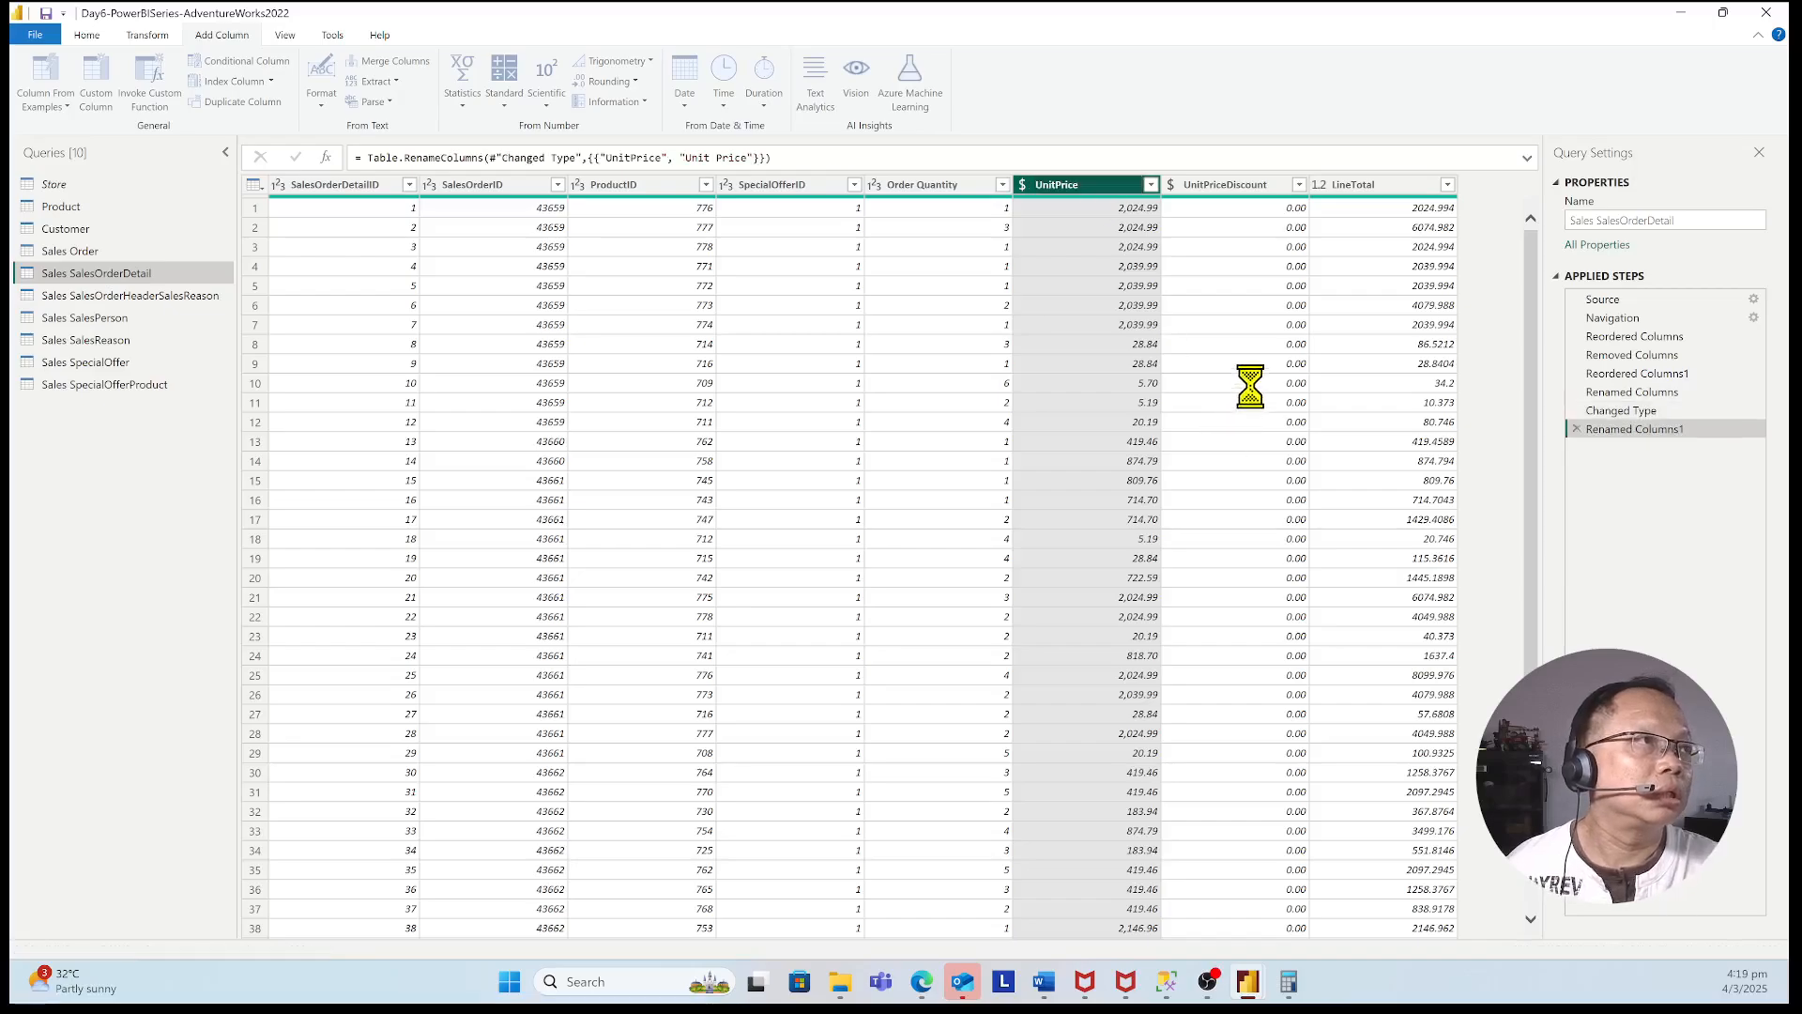
pyautogui.doubleClick(1233, 185)
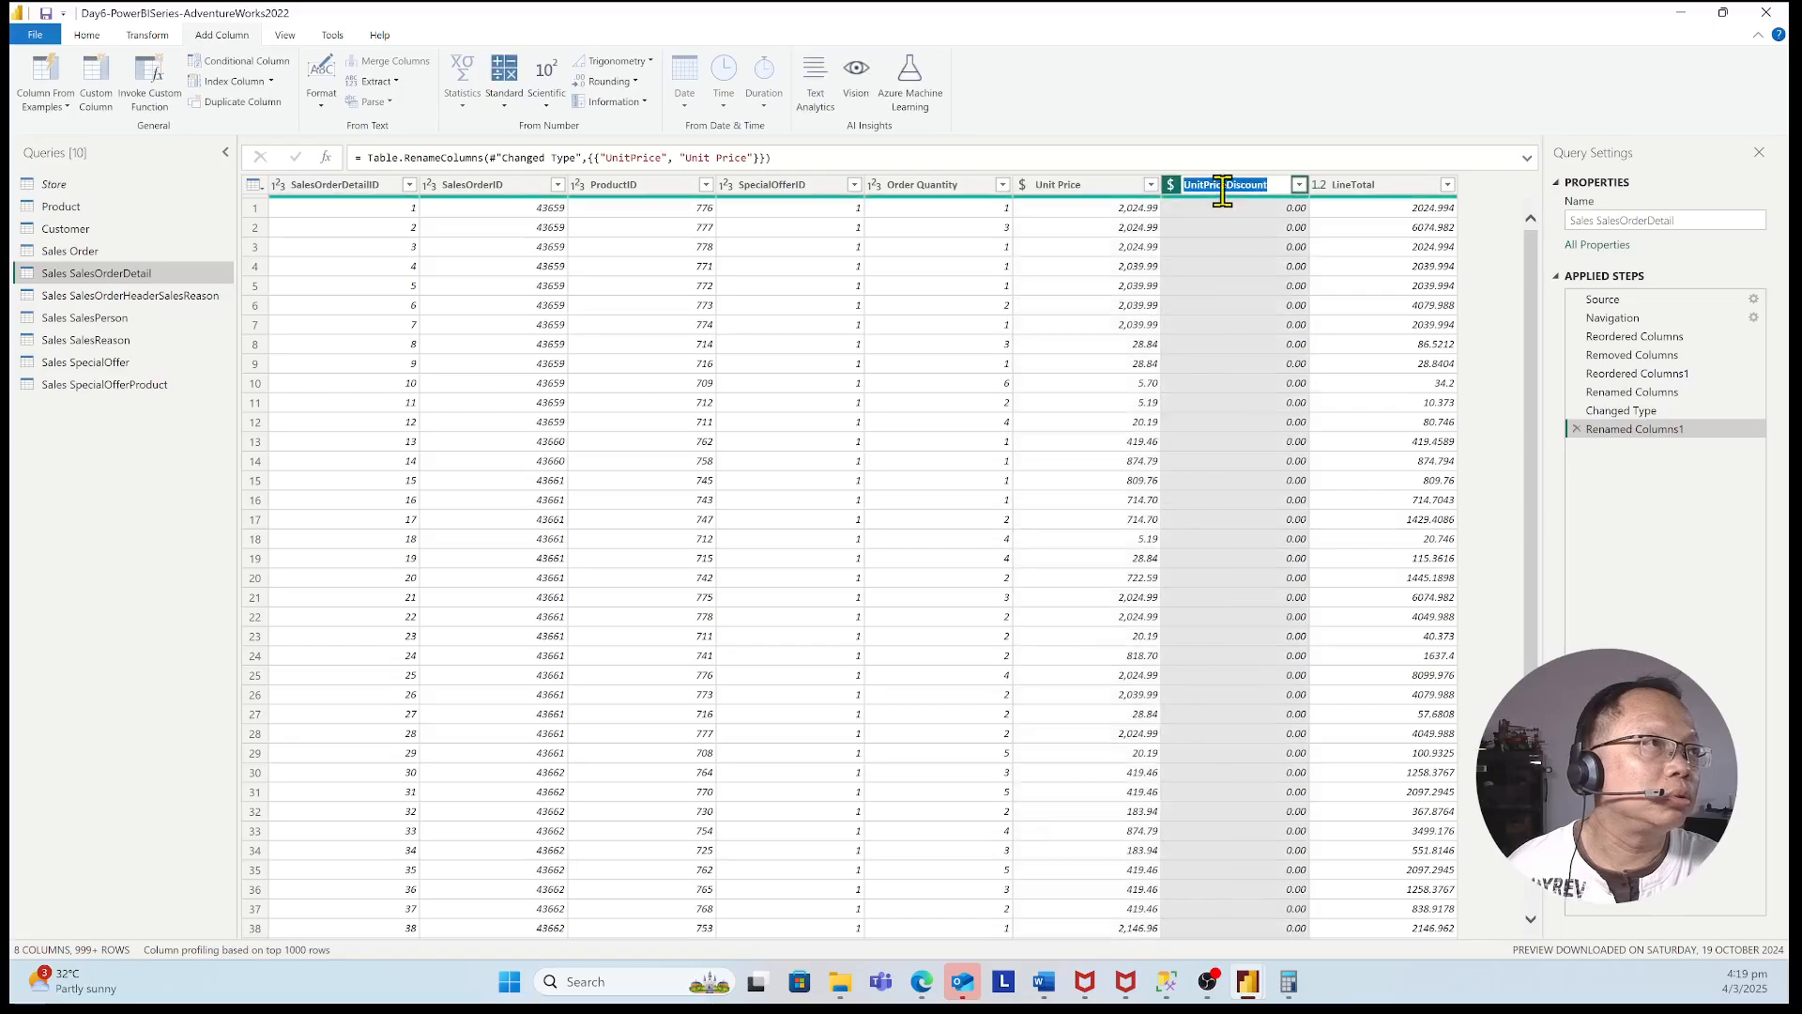
pyautogui.click(1222, 190)
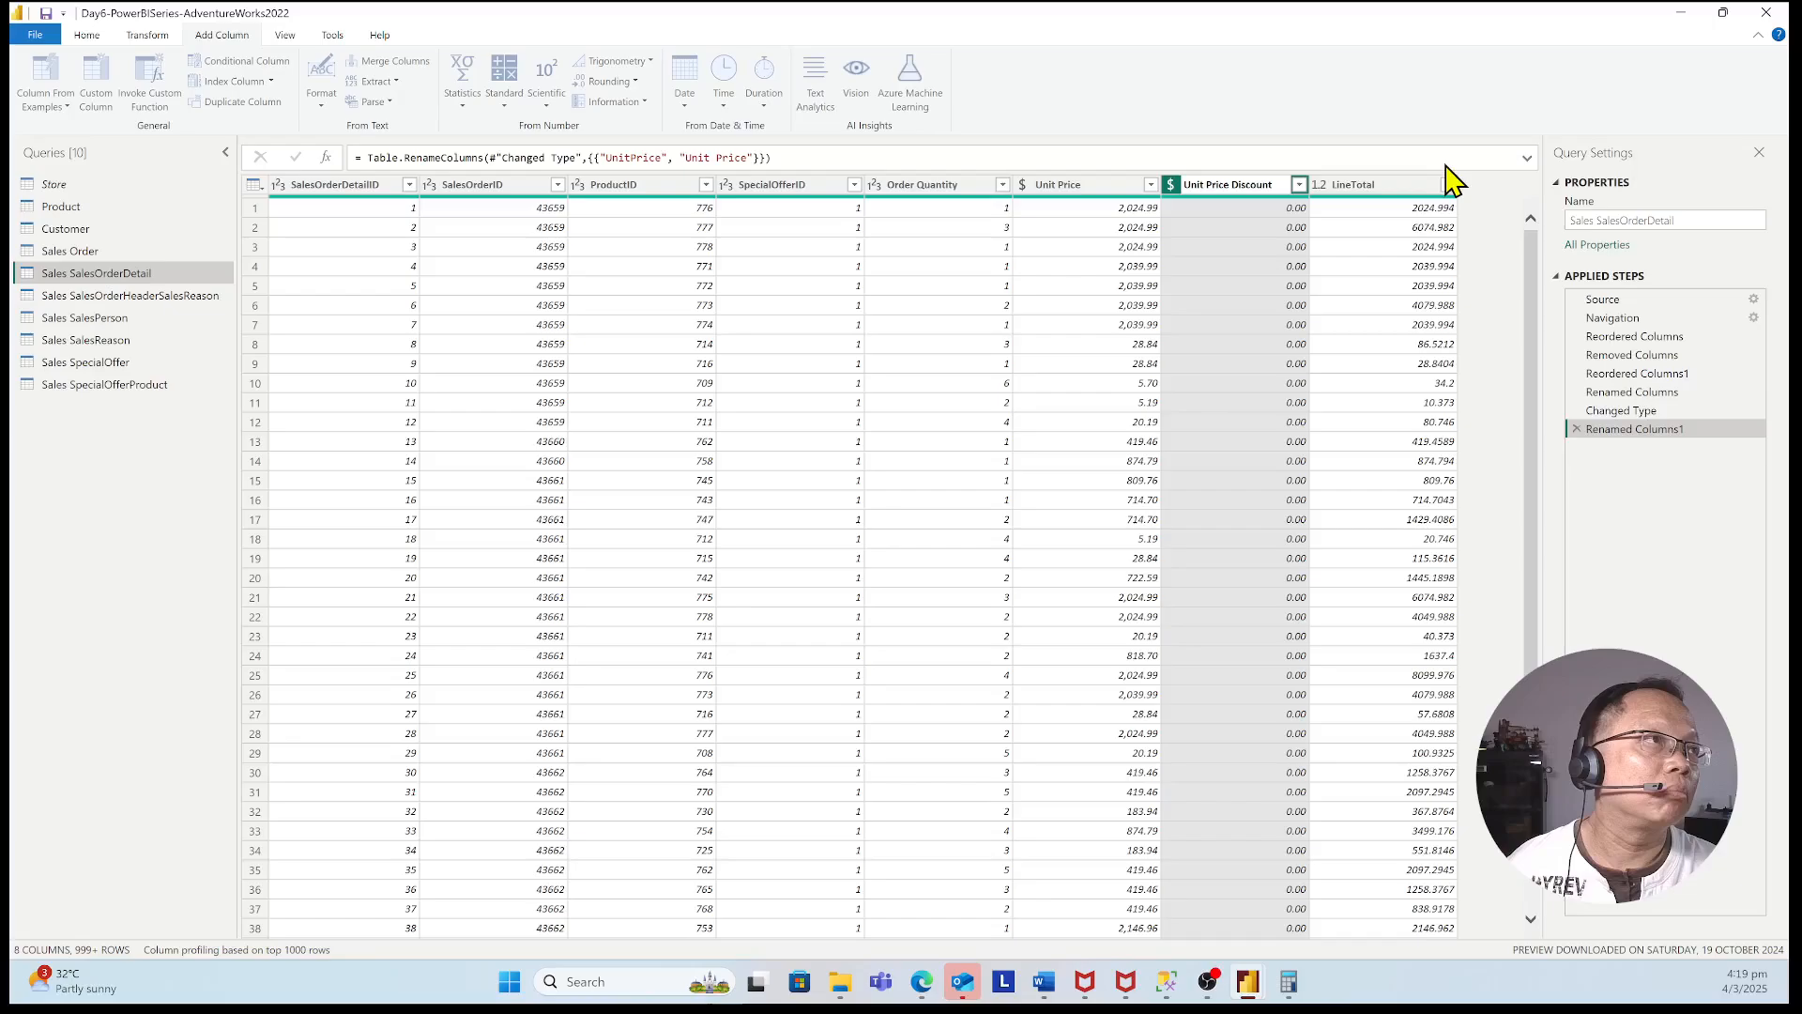
pyautogui.press('Return')
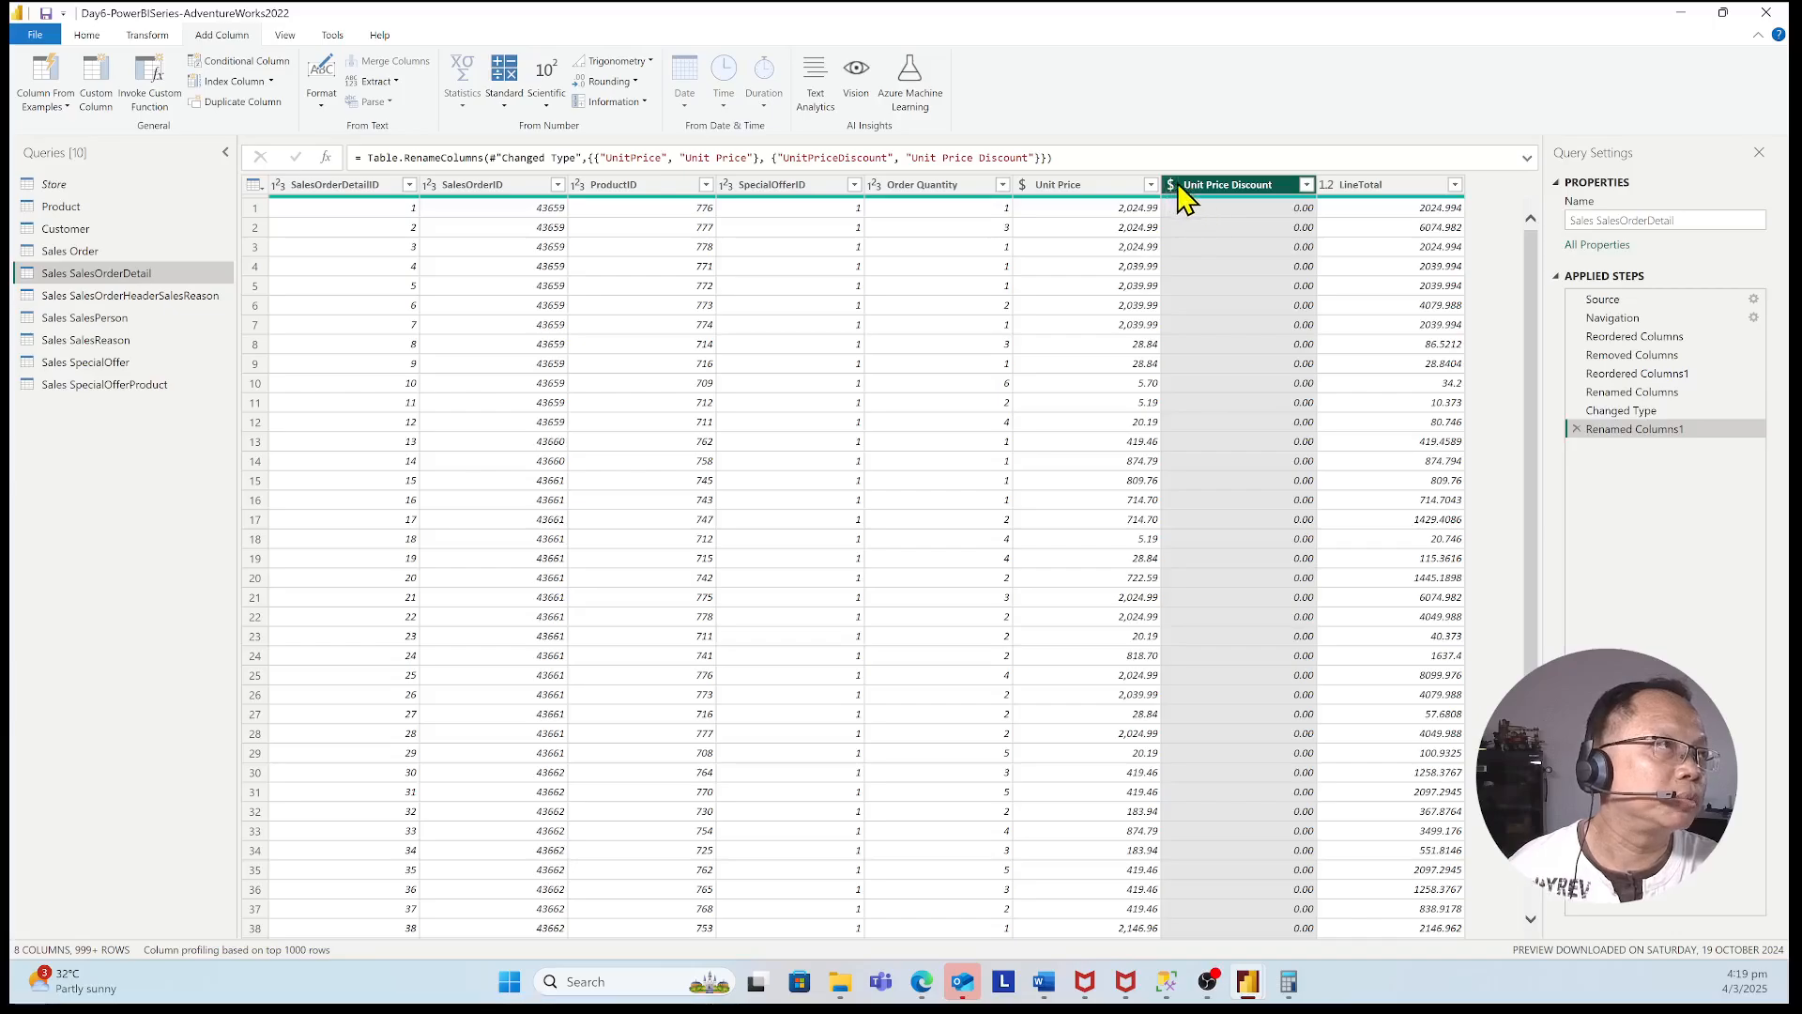
# - Rename the LineTotal column as Line Total and change its data type to Fixed decimal number
pyautogui.doubleClick(1368, 191)
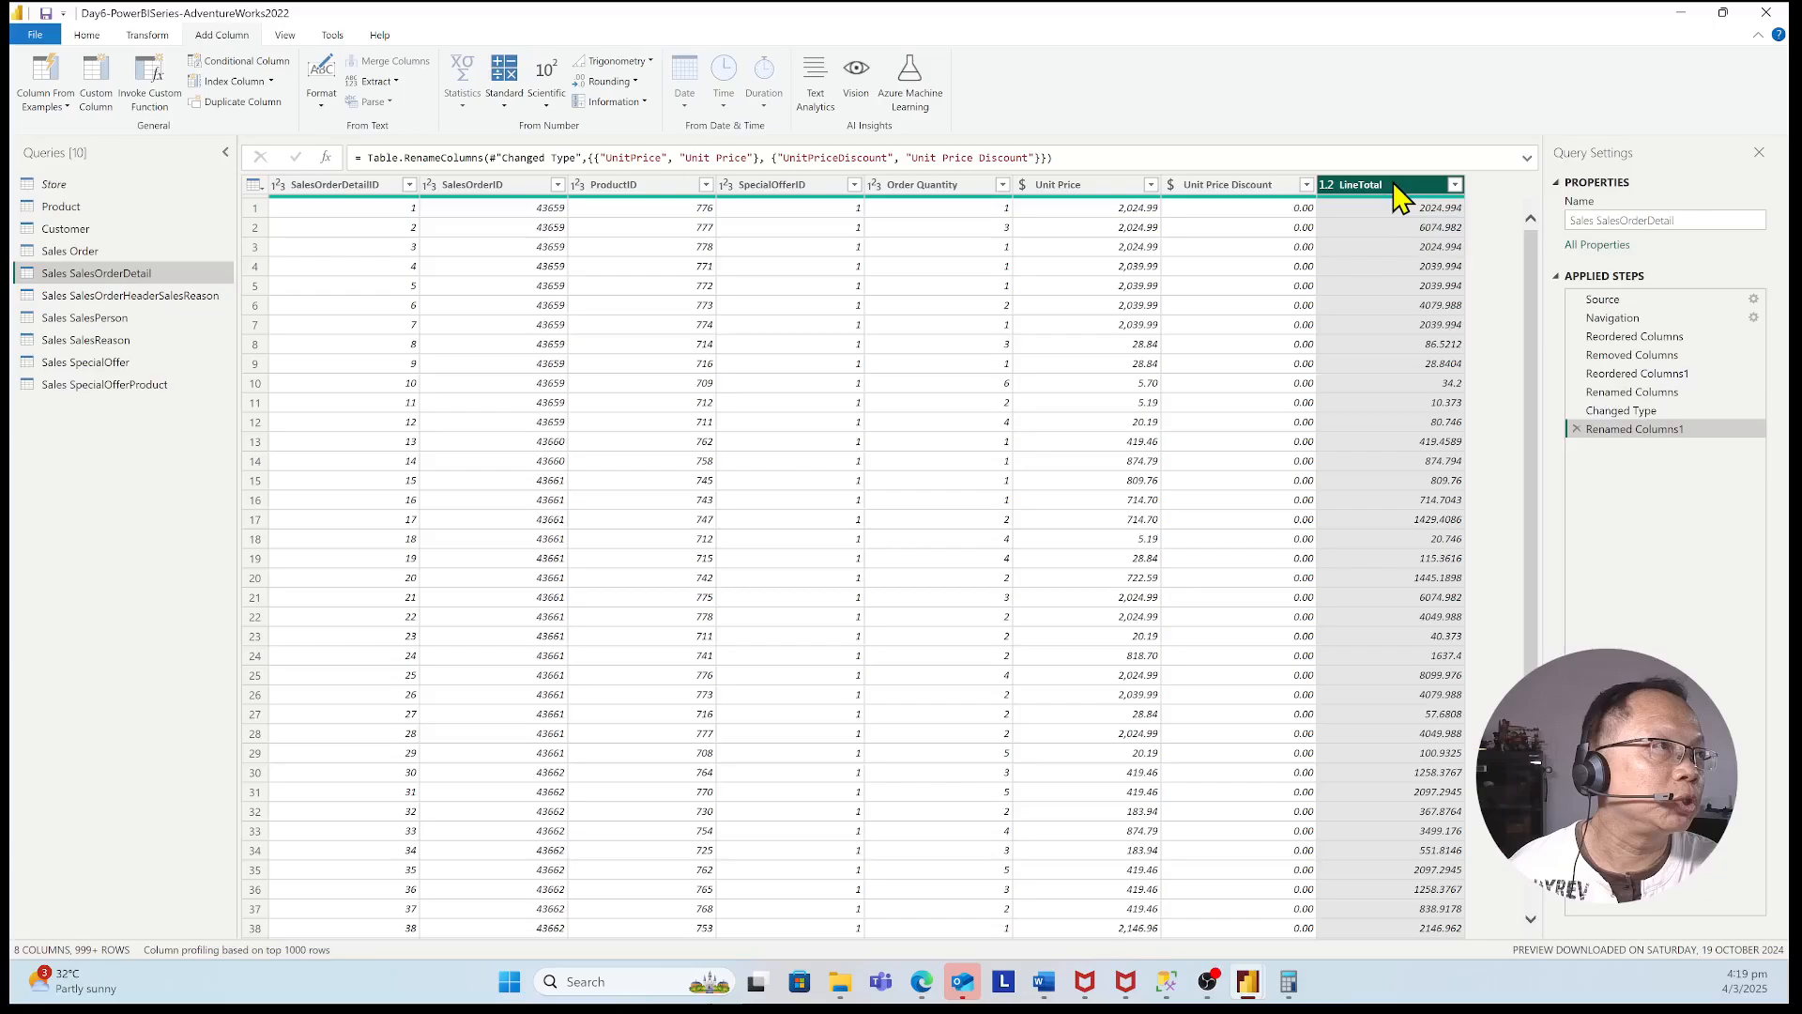
pyautogui.click(1455, 149)
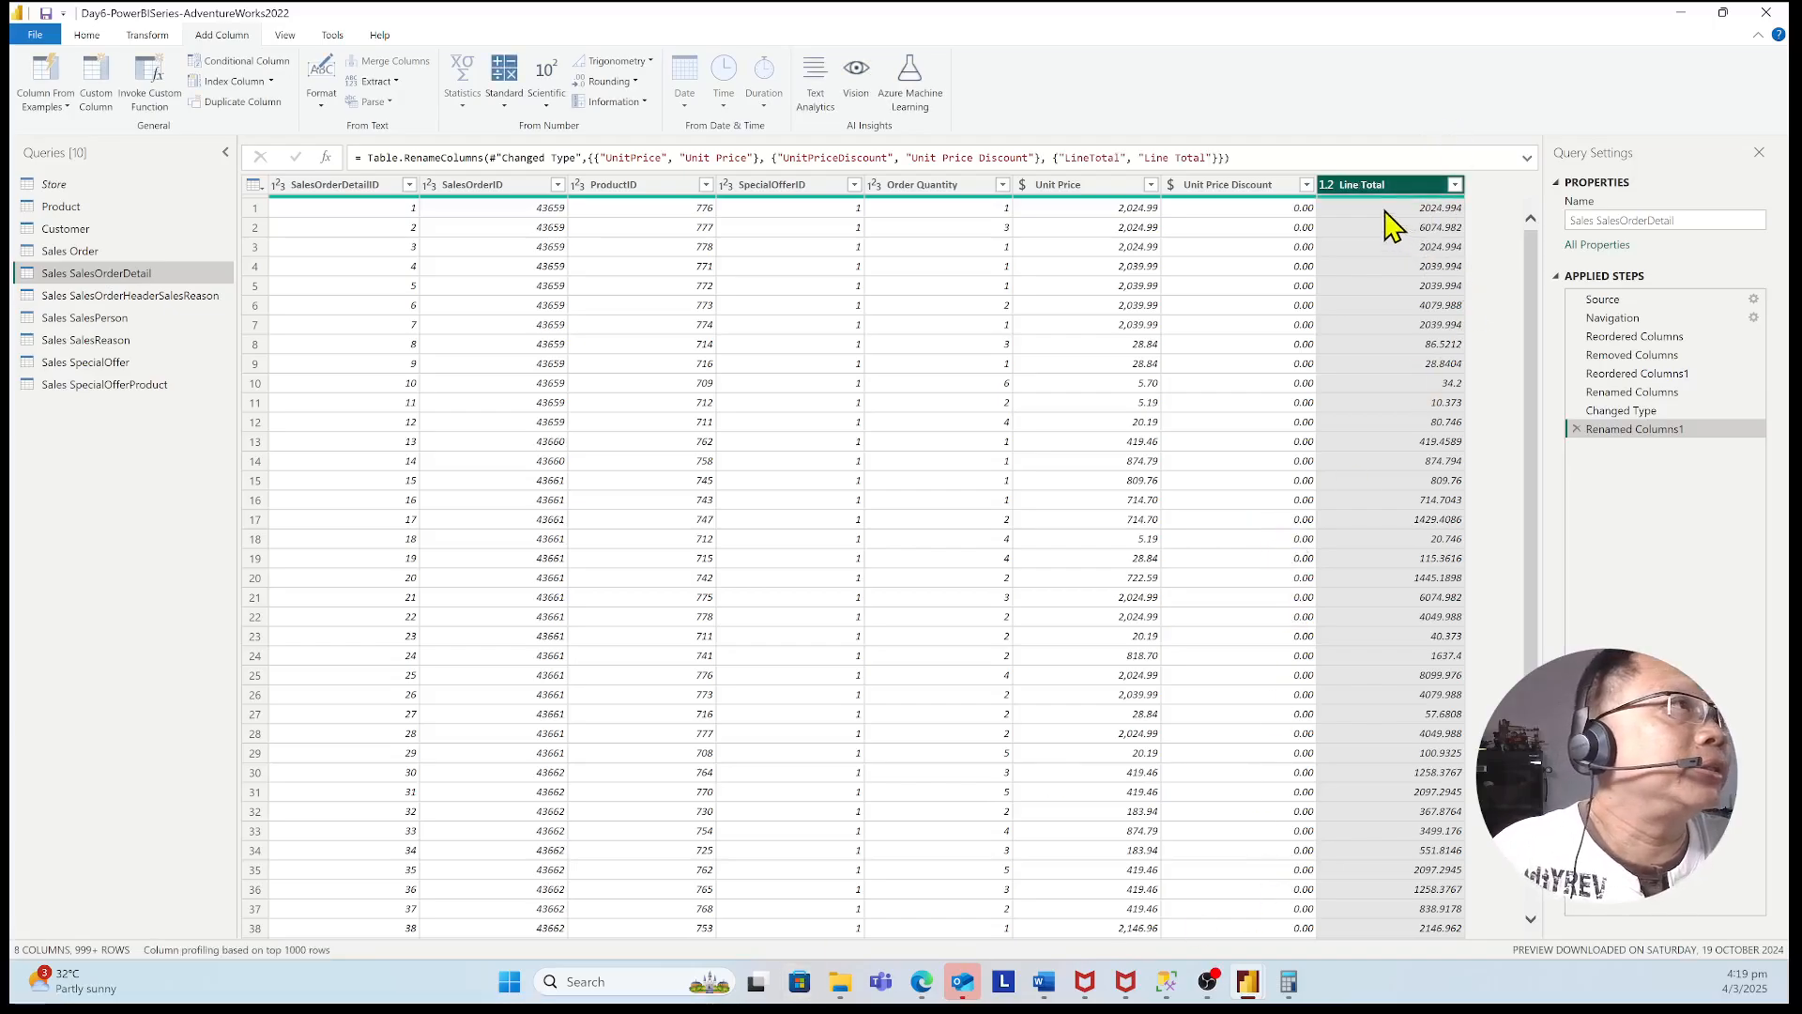
pyautogui.click(1330, 186)
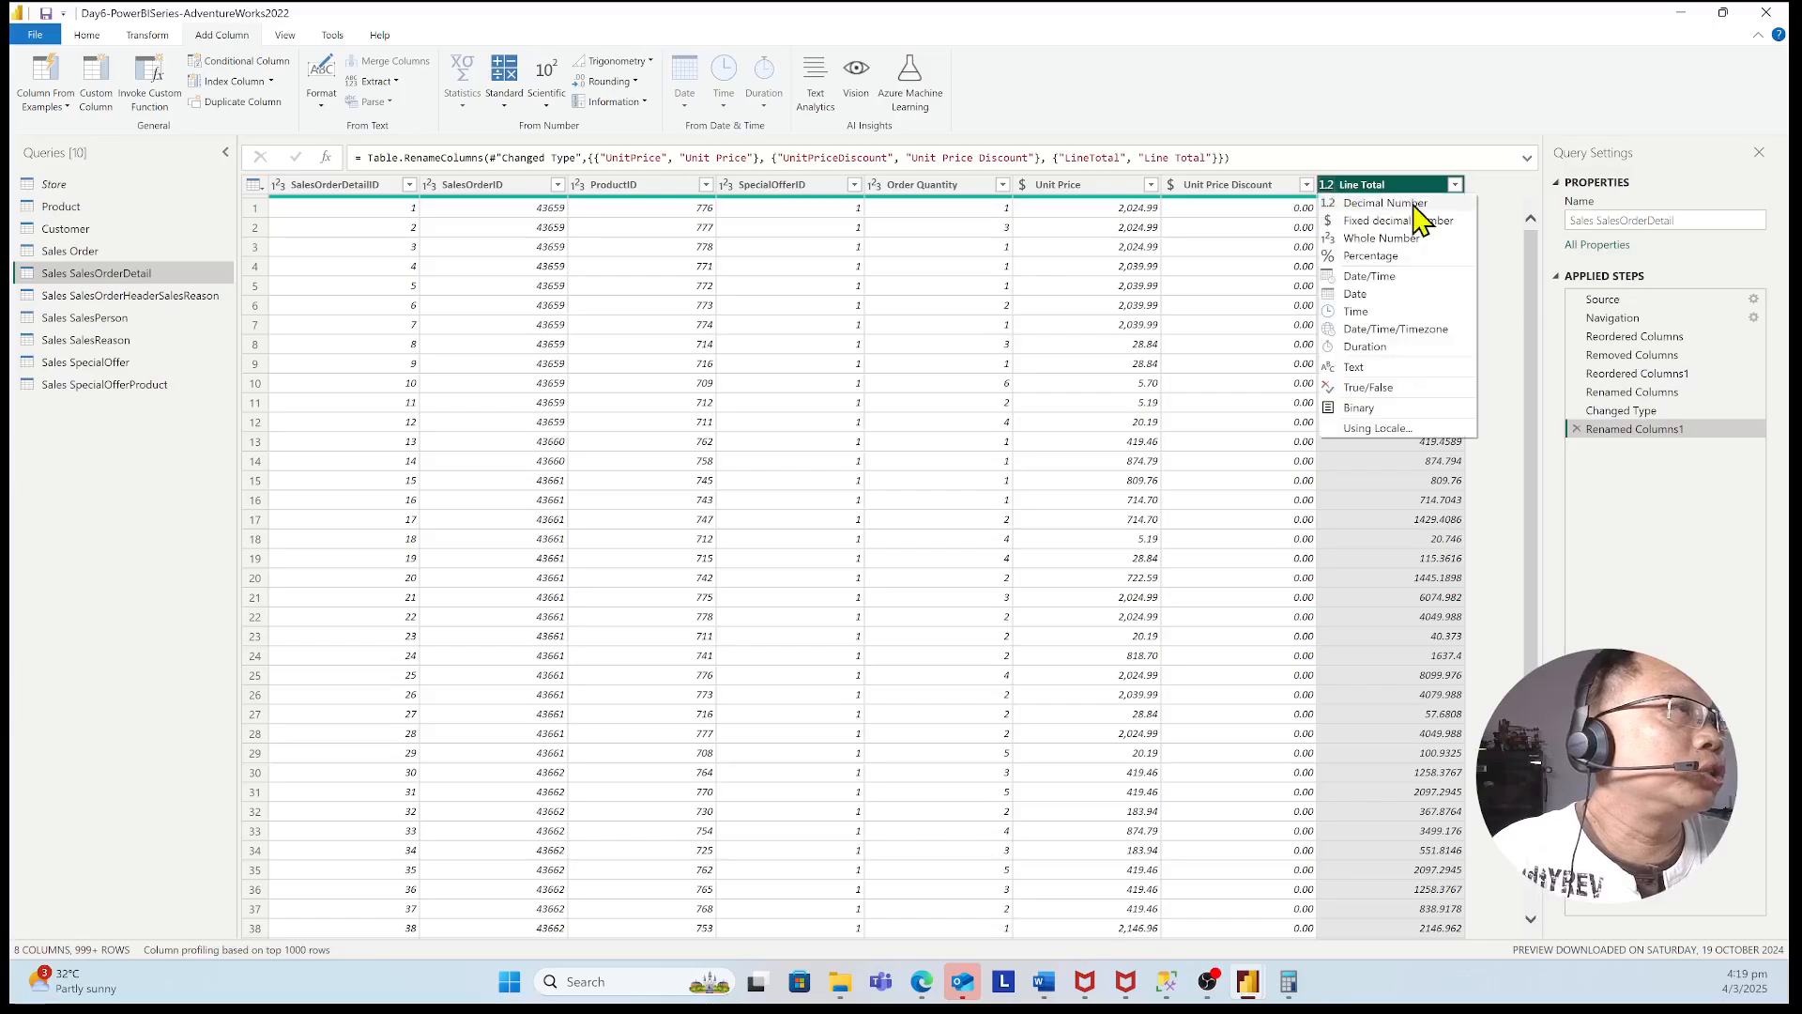
pyautogui.click(1396, 222)
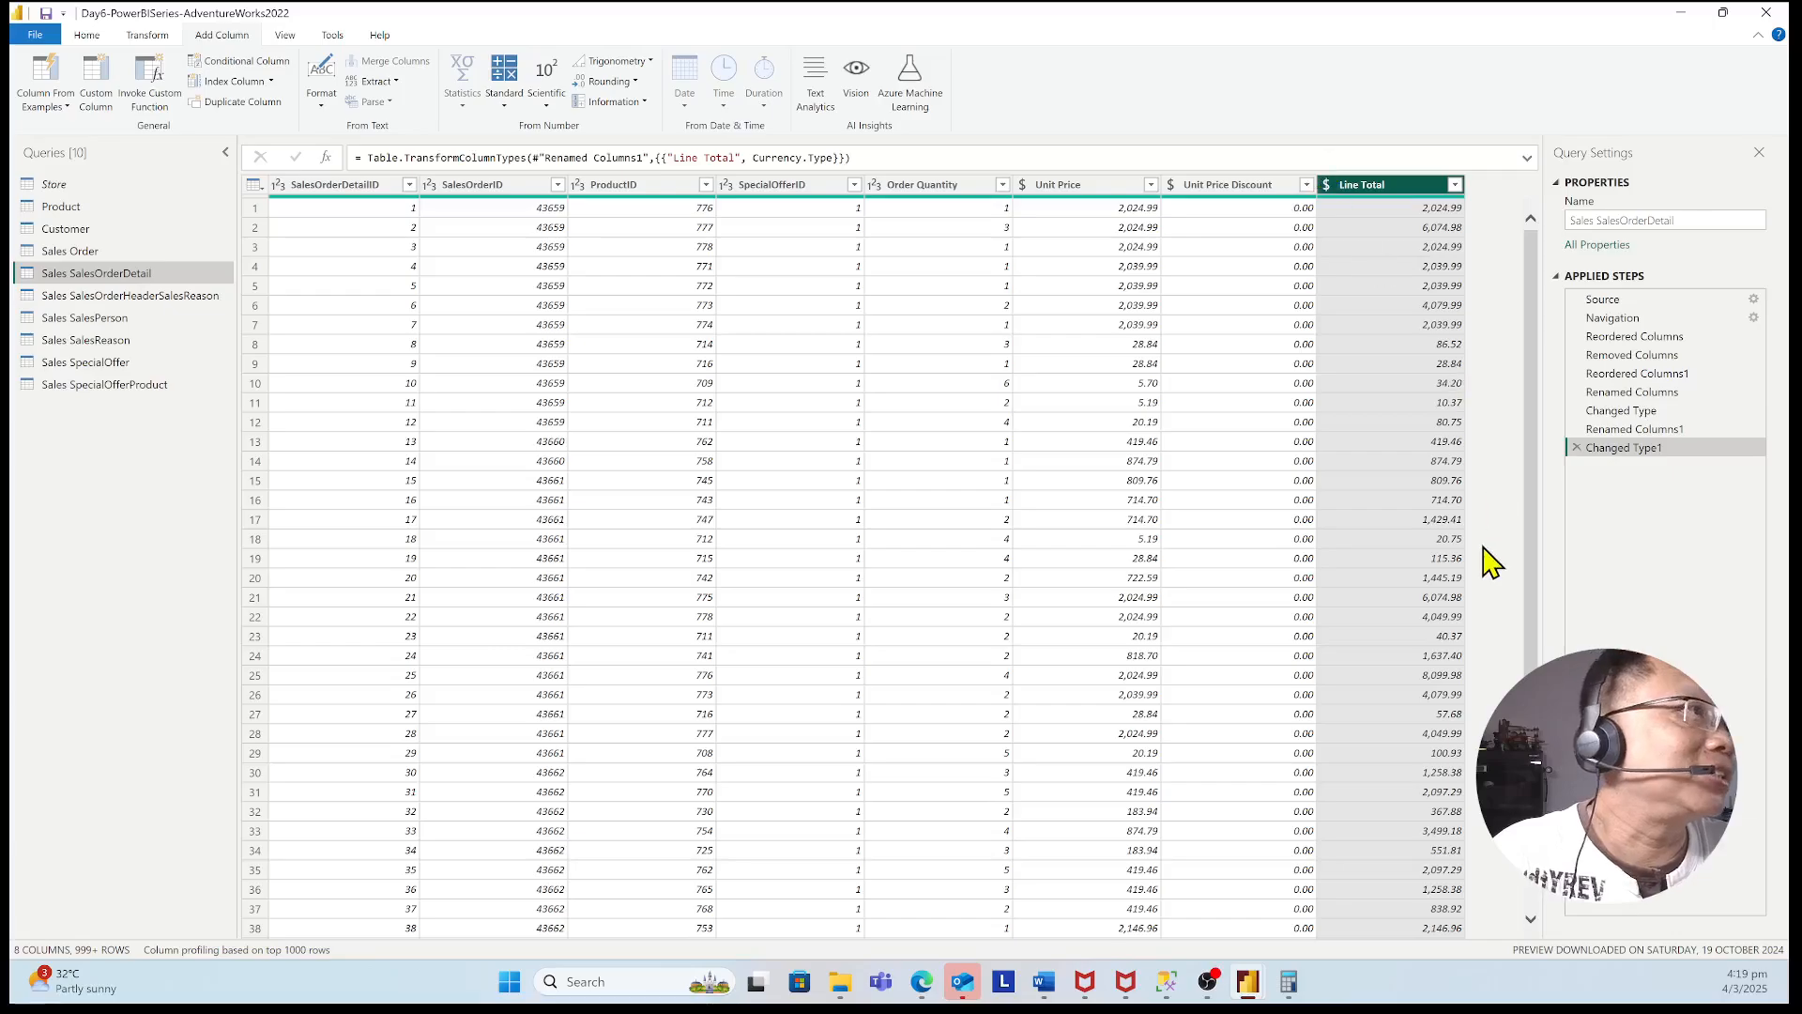
pyautogui.scroll(-4, 1492, 561)
pyautogui.scroll(-17, 1442, 634)
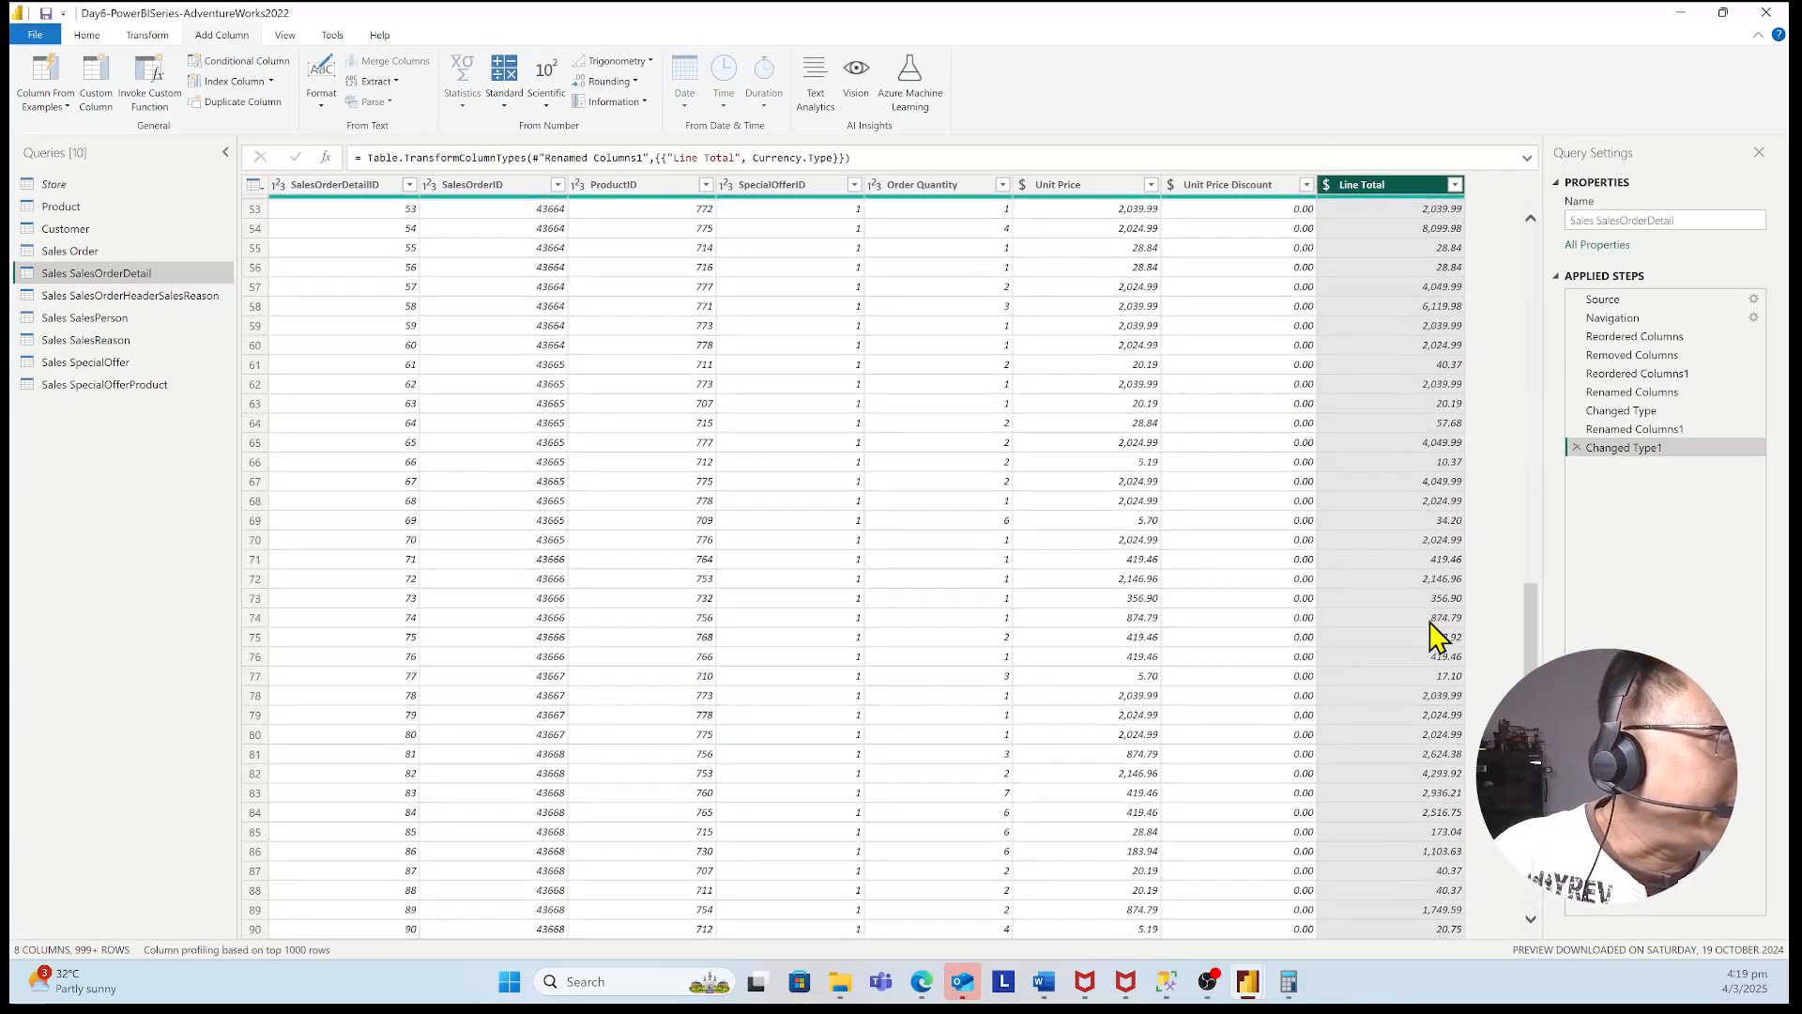
pyautogui.scroll(-11, 1528, 611)
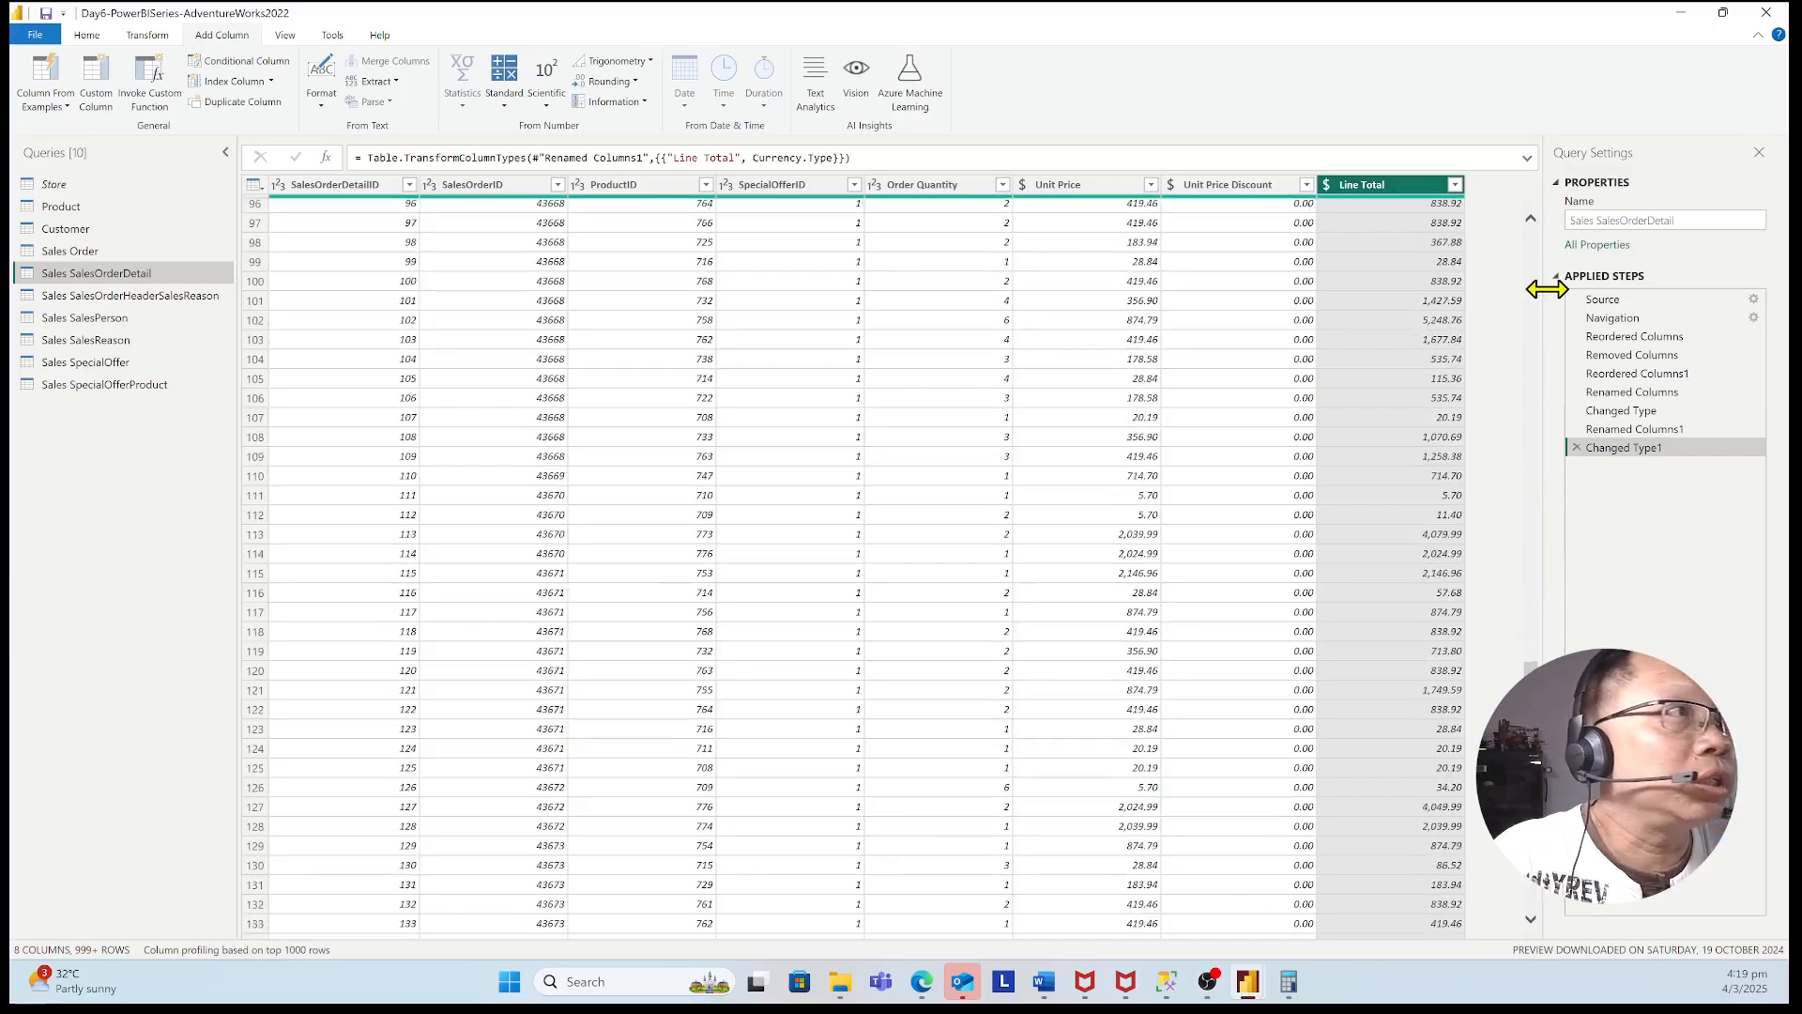
pyautogui.scroll(20, 1532, 595)
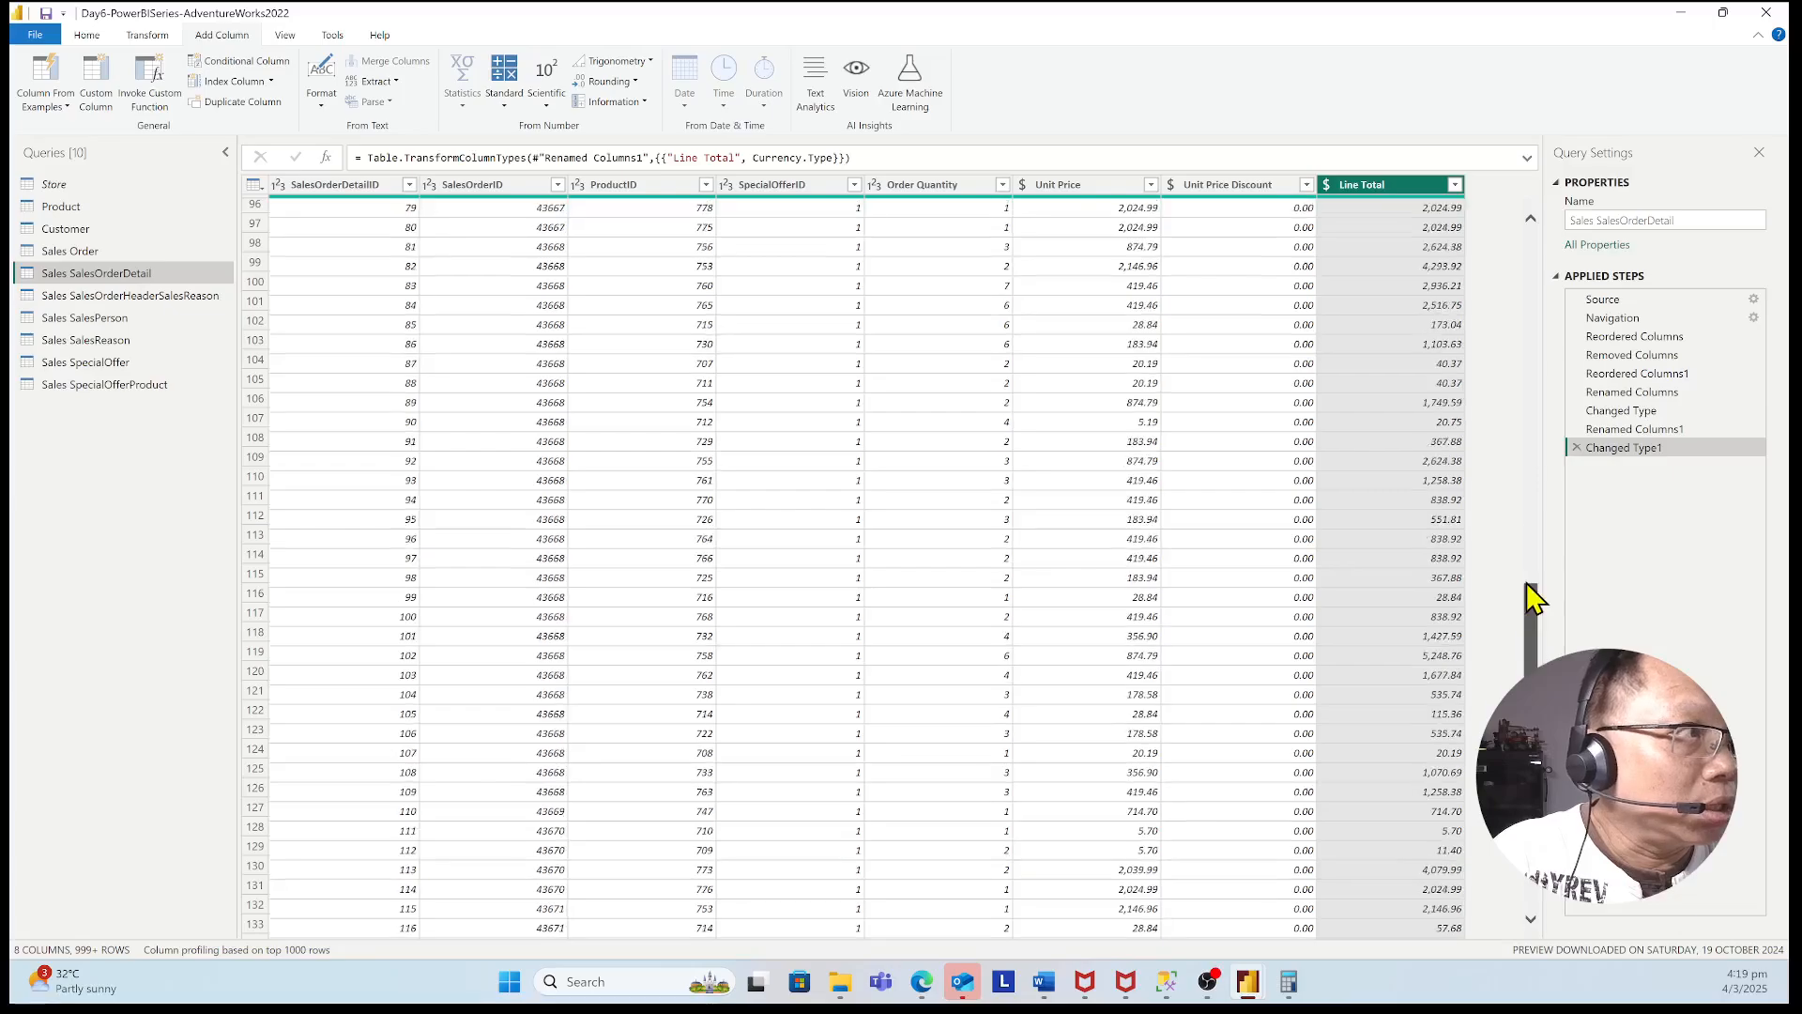
pyautogui.scroll(8, 1464, 319)
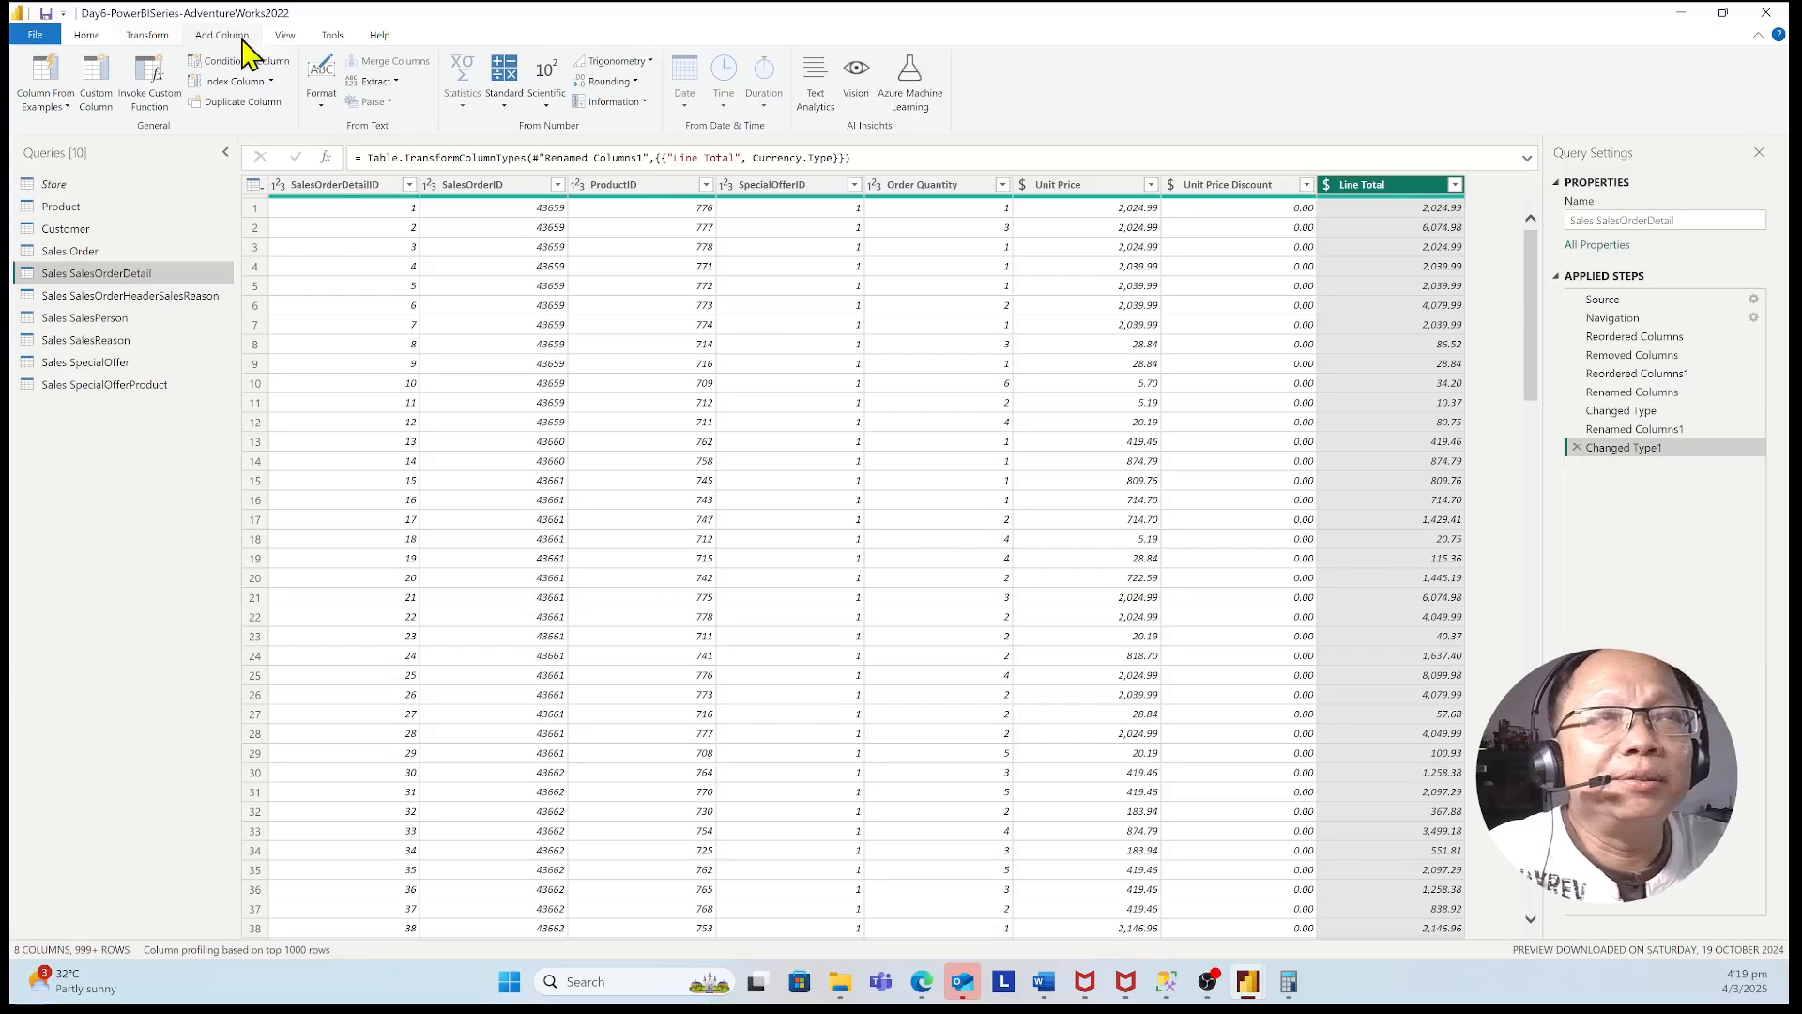
pyautogui.click(286, 35)
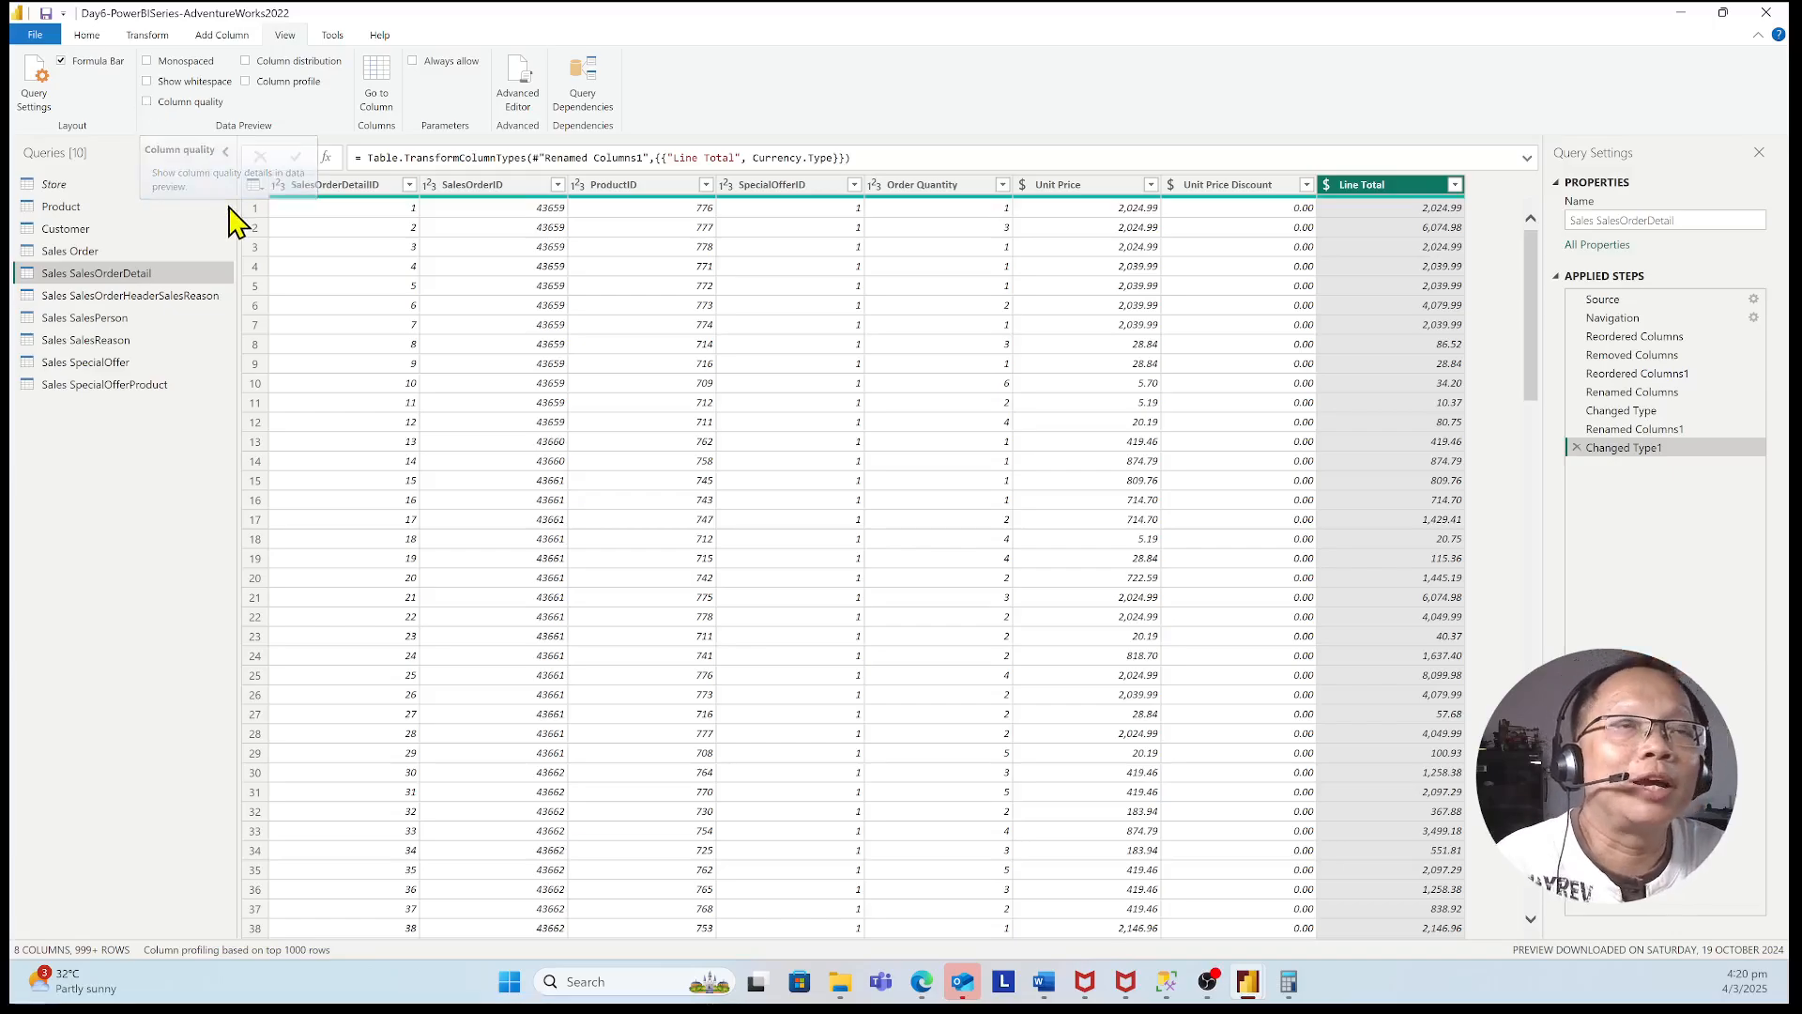
# - Rename the Sales SalesOrderDetail query as Sales Order Detail
pyautogui.doubleClick(1619, 220)
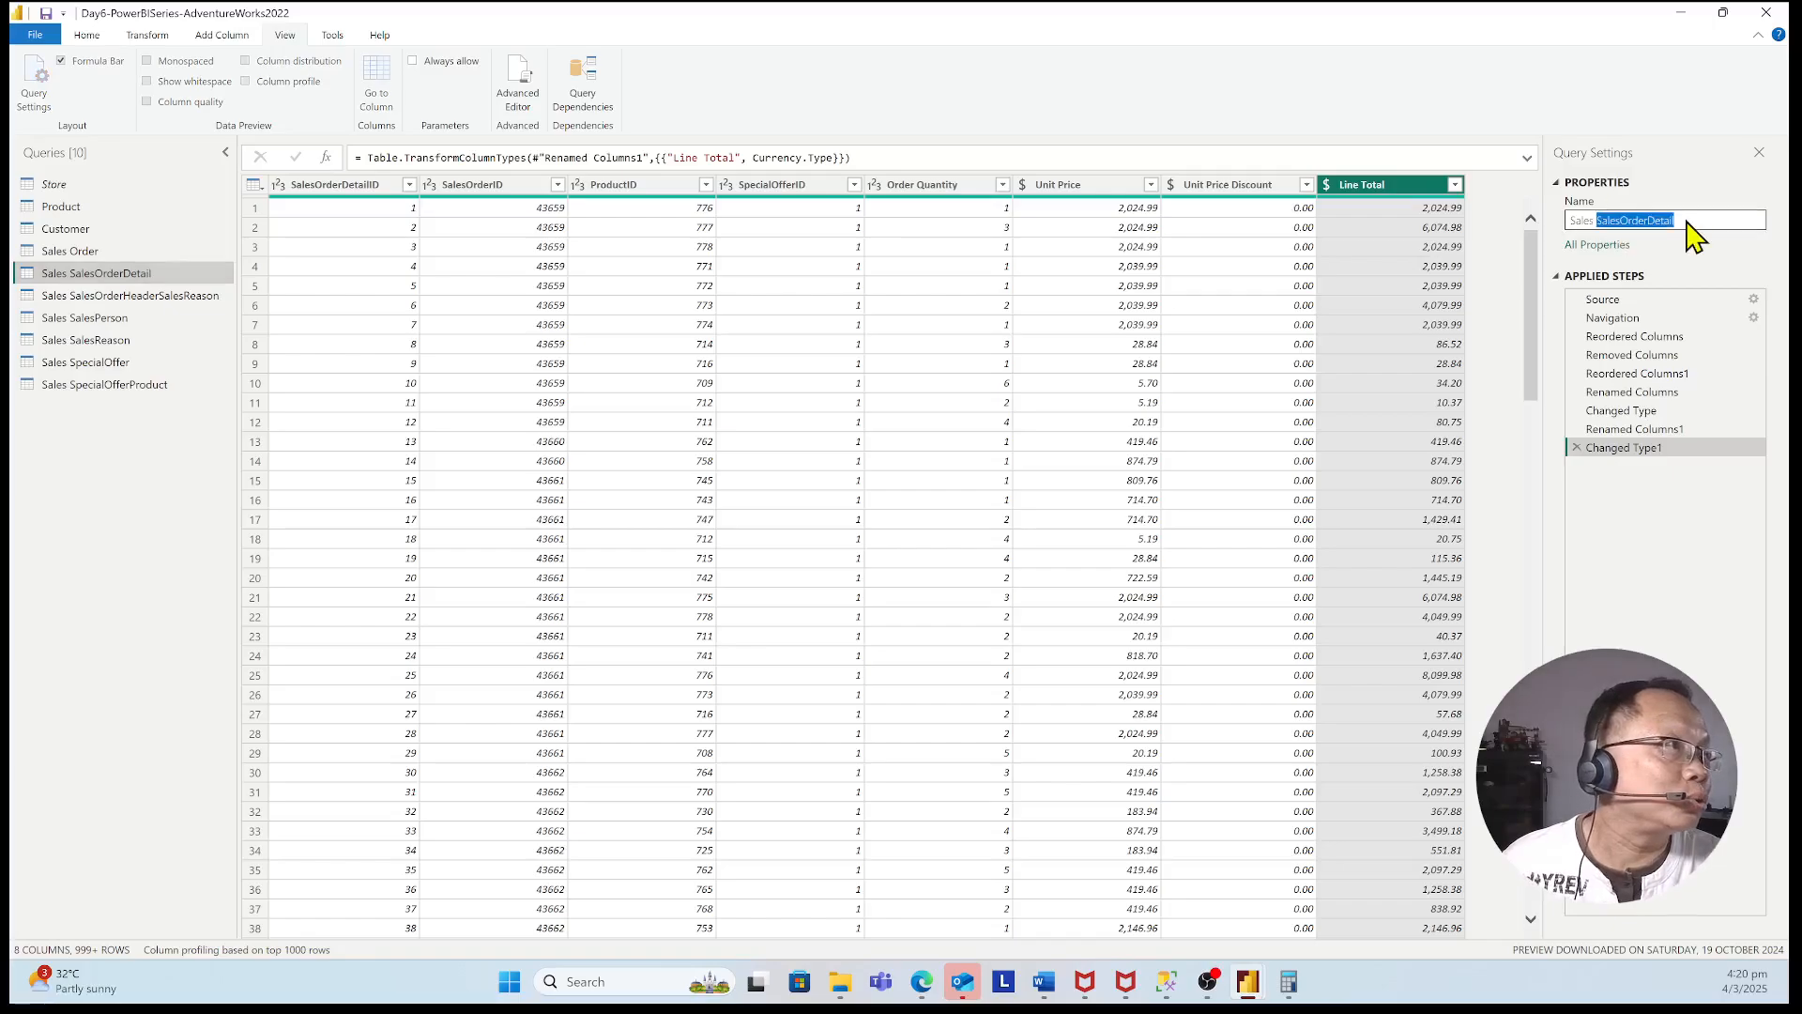
pyautogui.click(1686, 220)
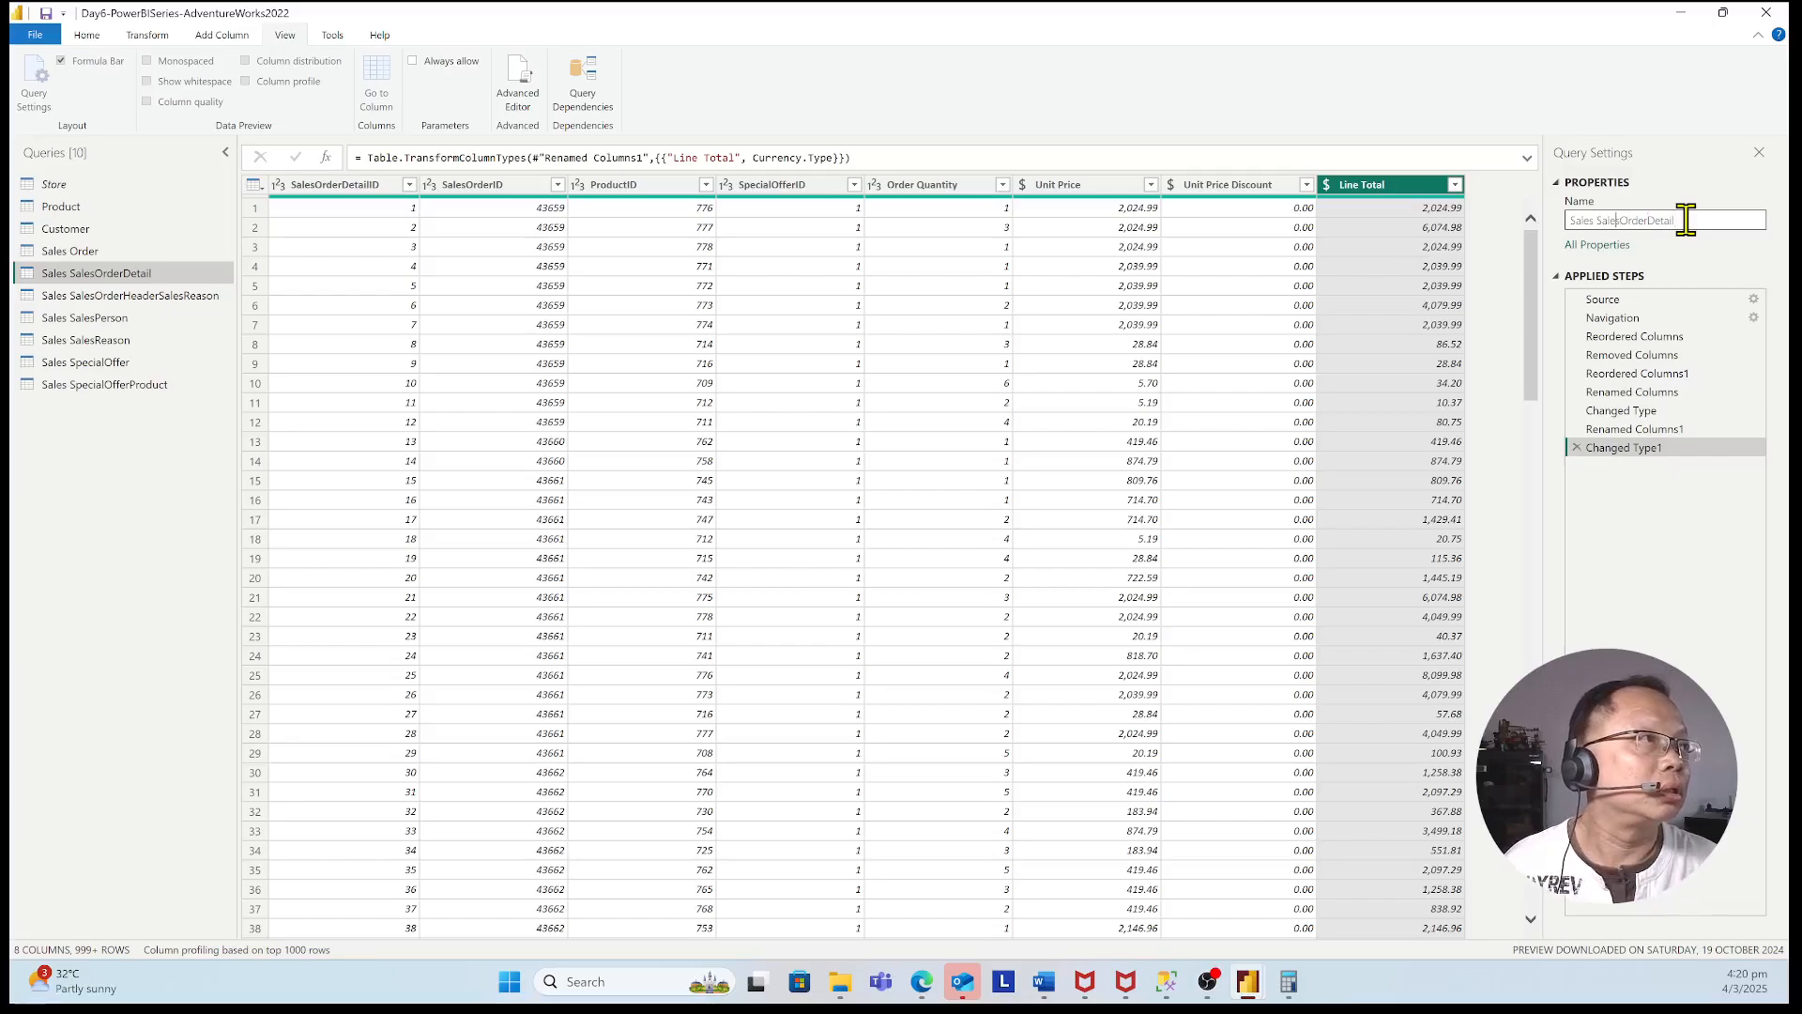
pyautogui.press('Left')
pyautogui.press('Left')
pyautogui.press('Left')
pyautogui.press('Left')
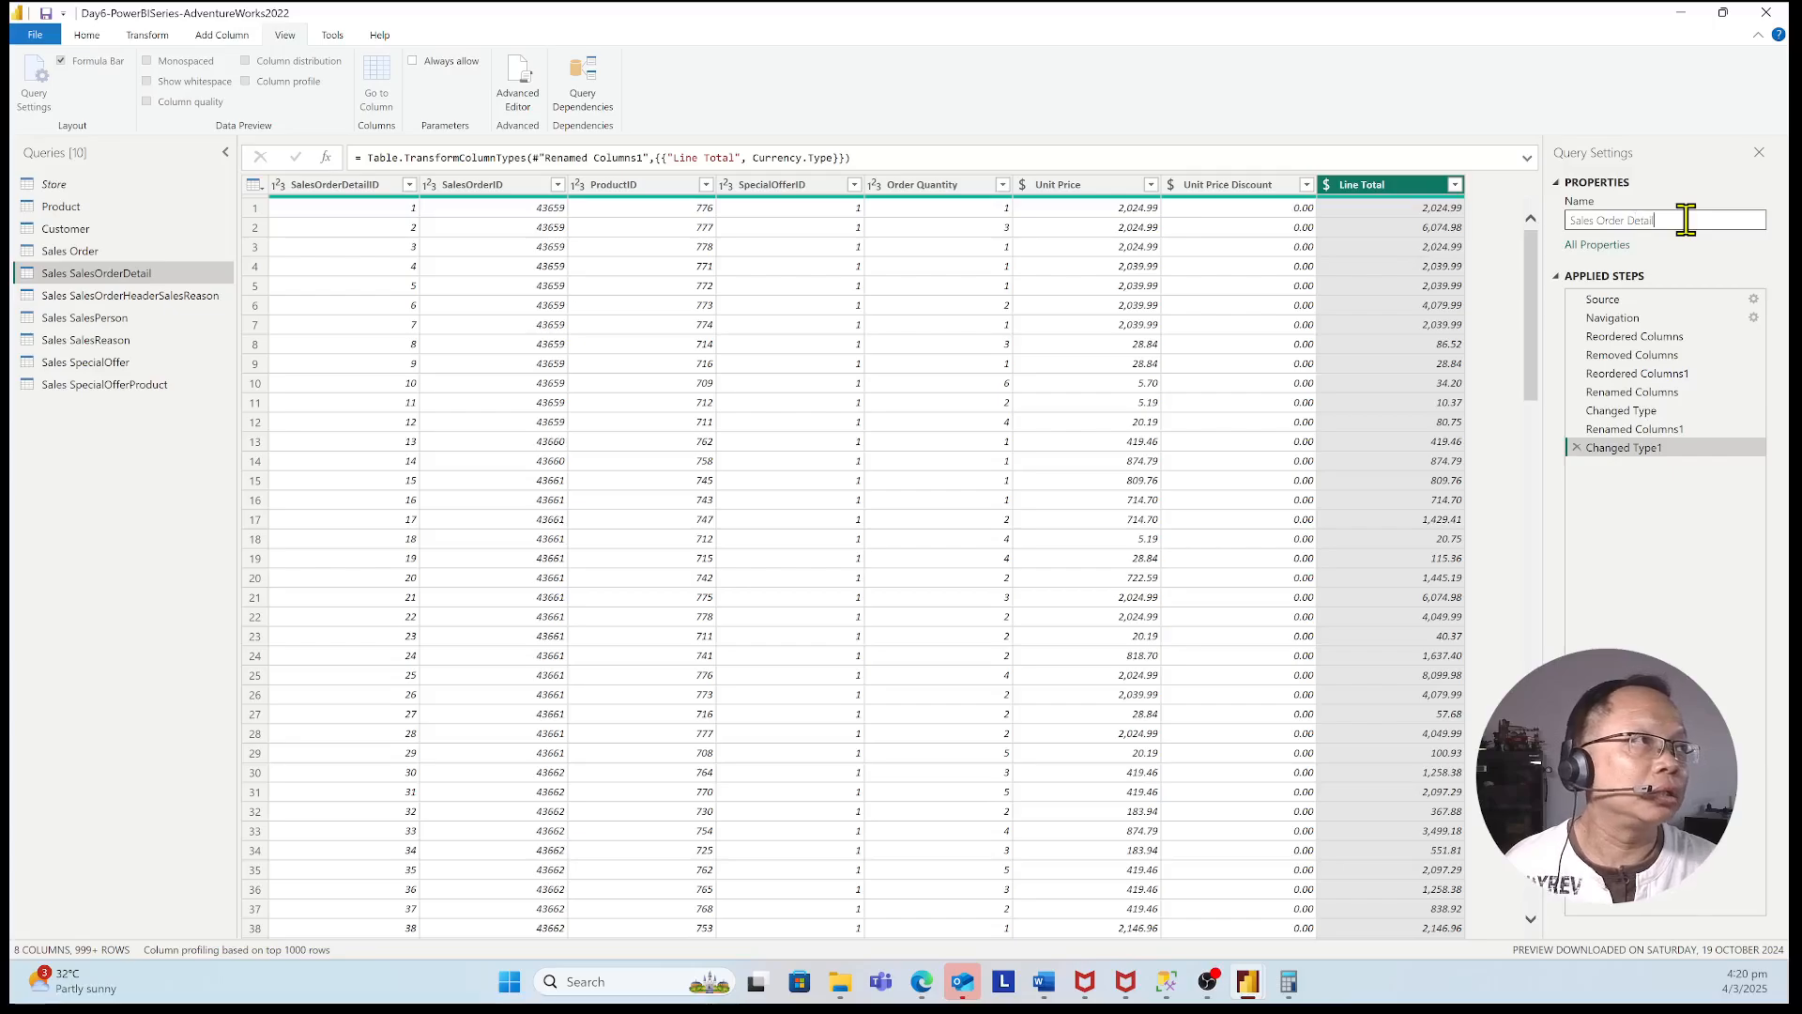
pyautogui.press('Return')
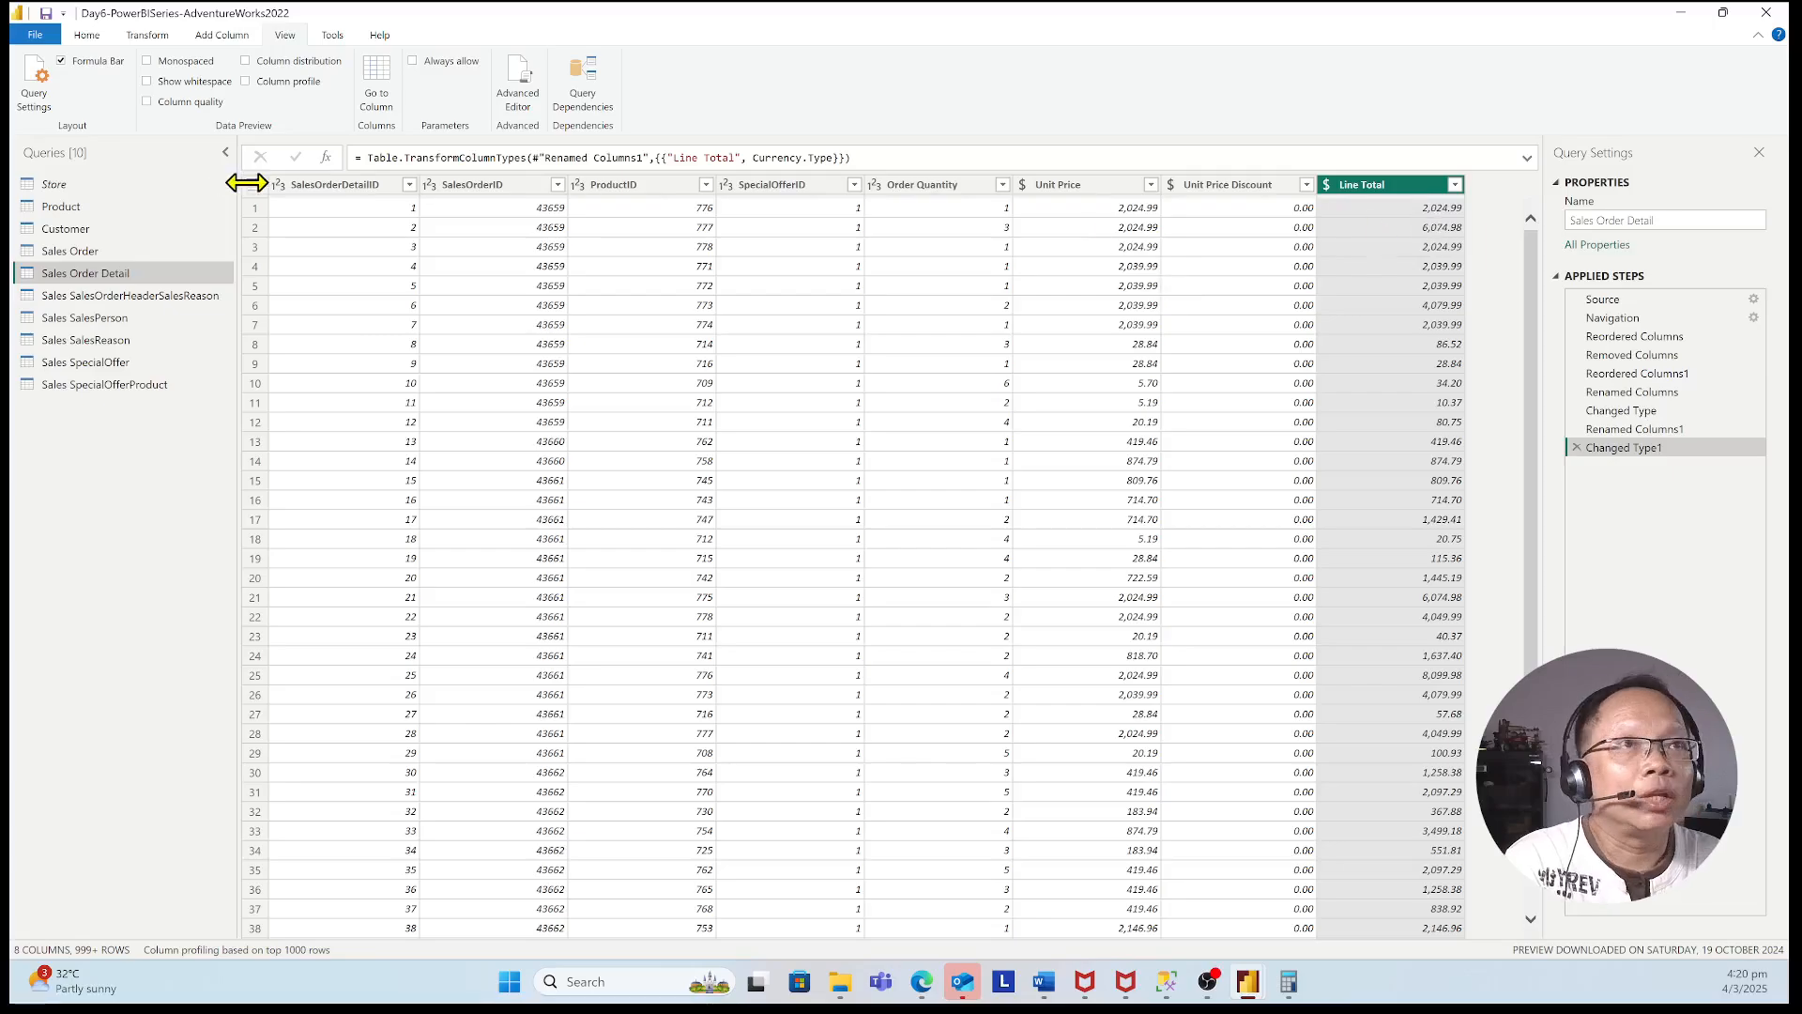
# - Show column quality and column distribution for the Sales Order Detail query's columns
pyautogui.click(146, 102)
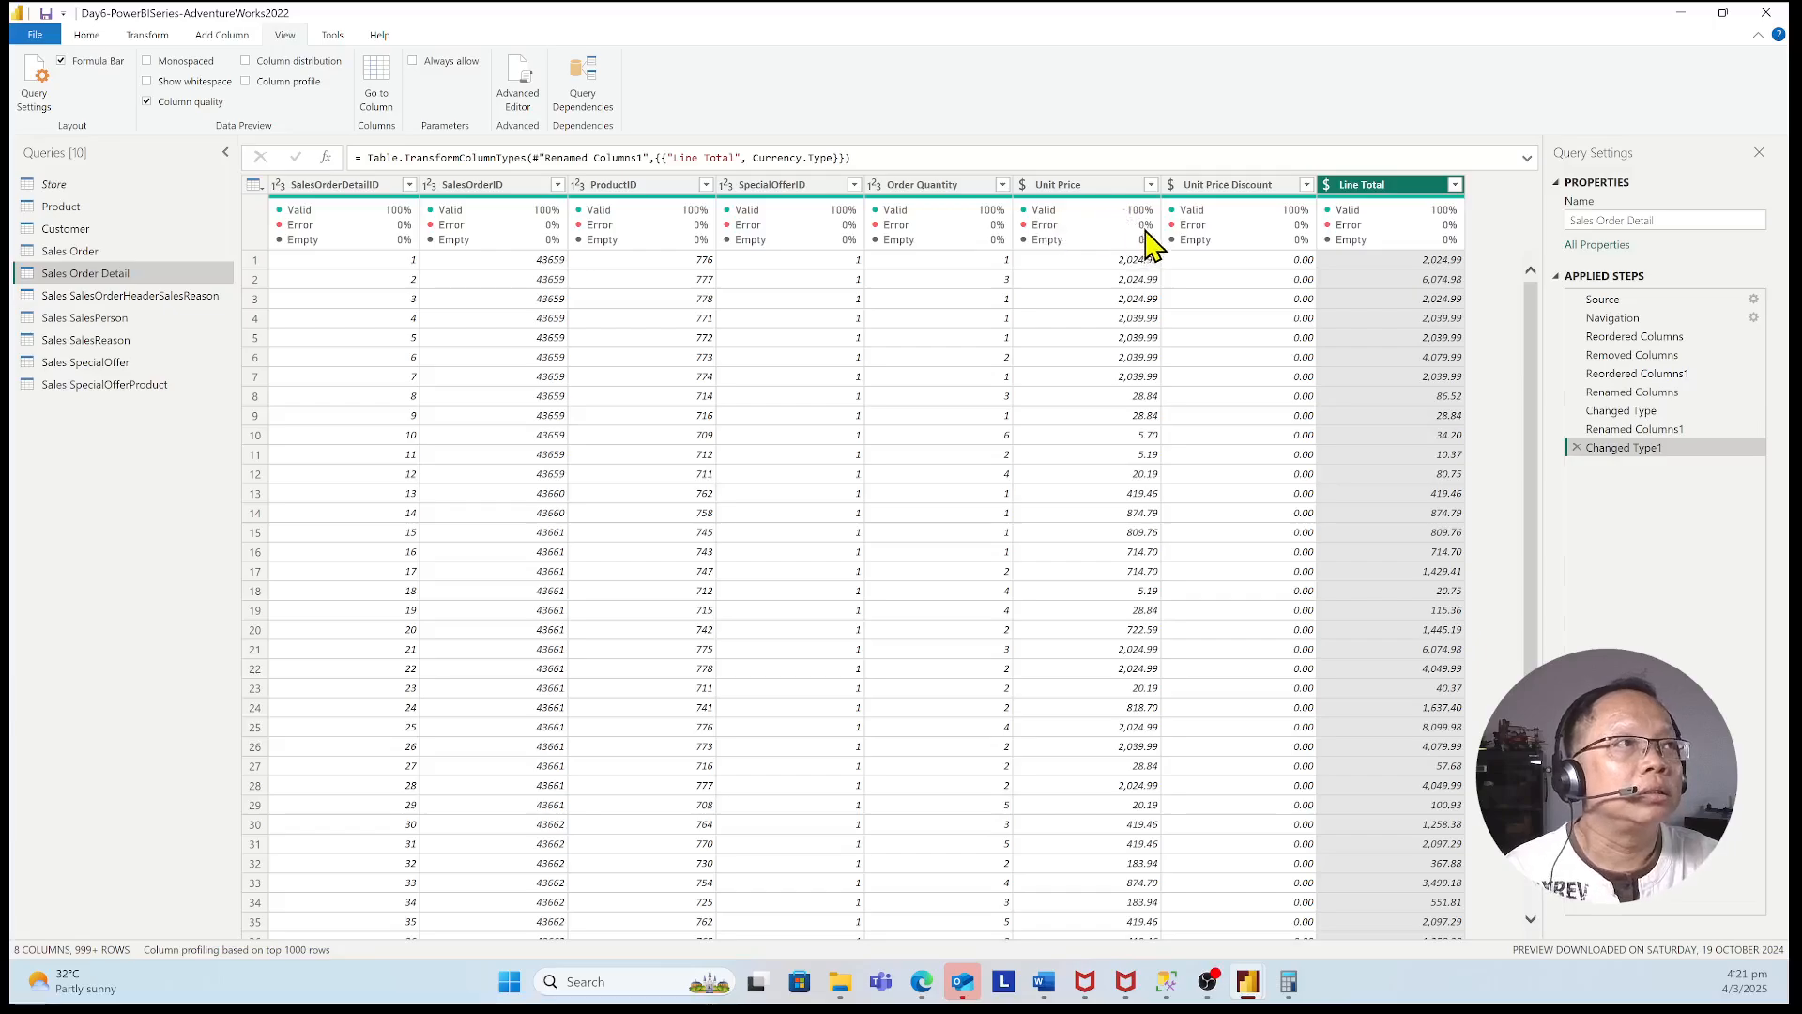
pyautogui.moveTo(1145, 238)
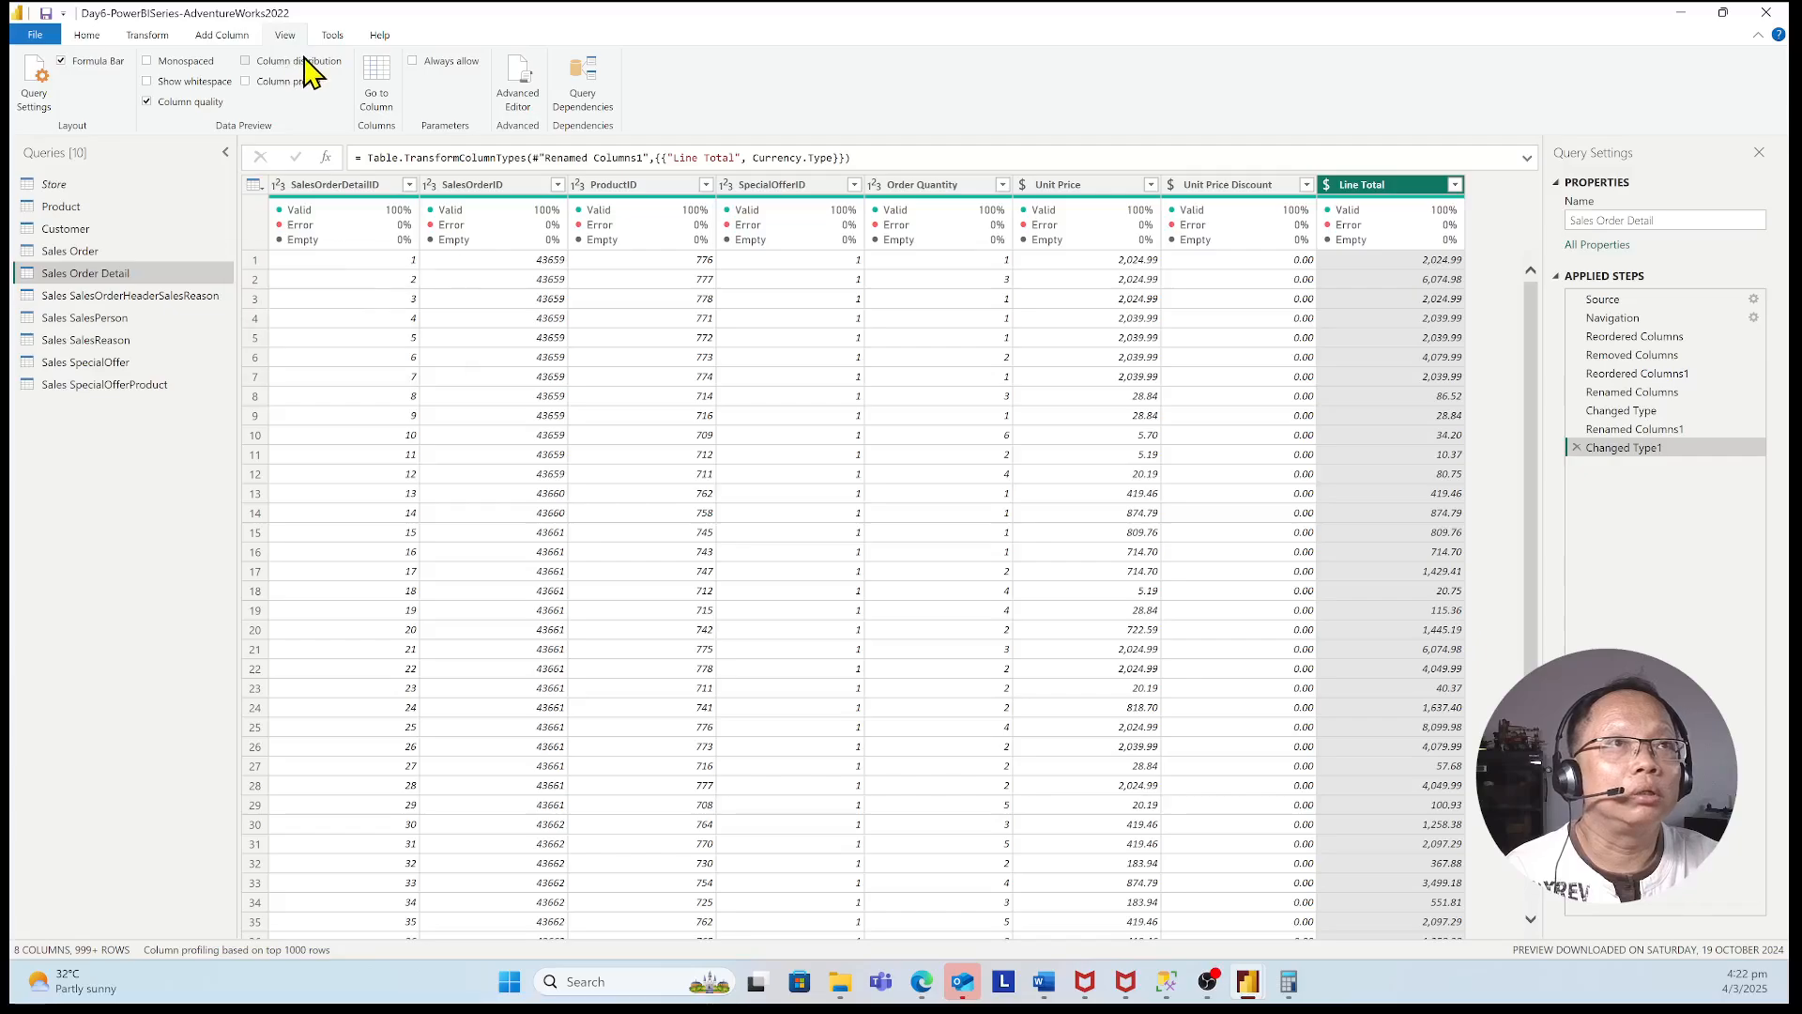
pyautogui.click(306, 62)
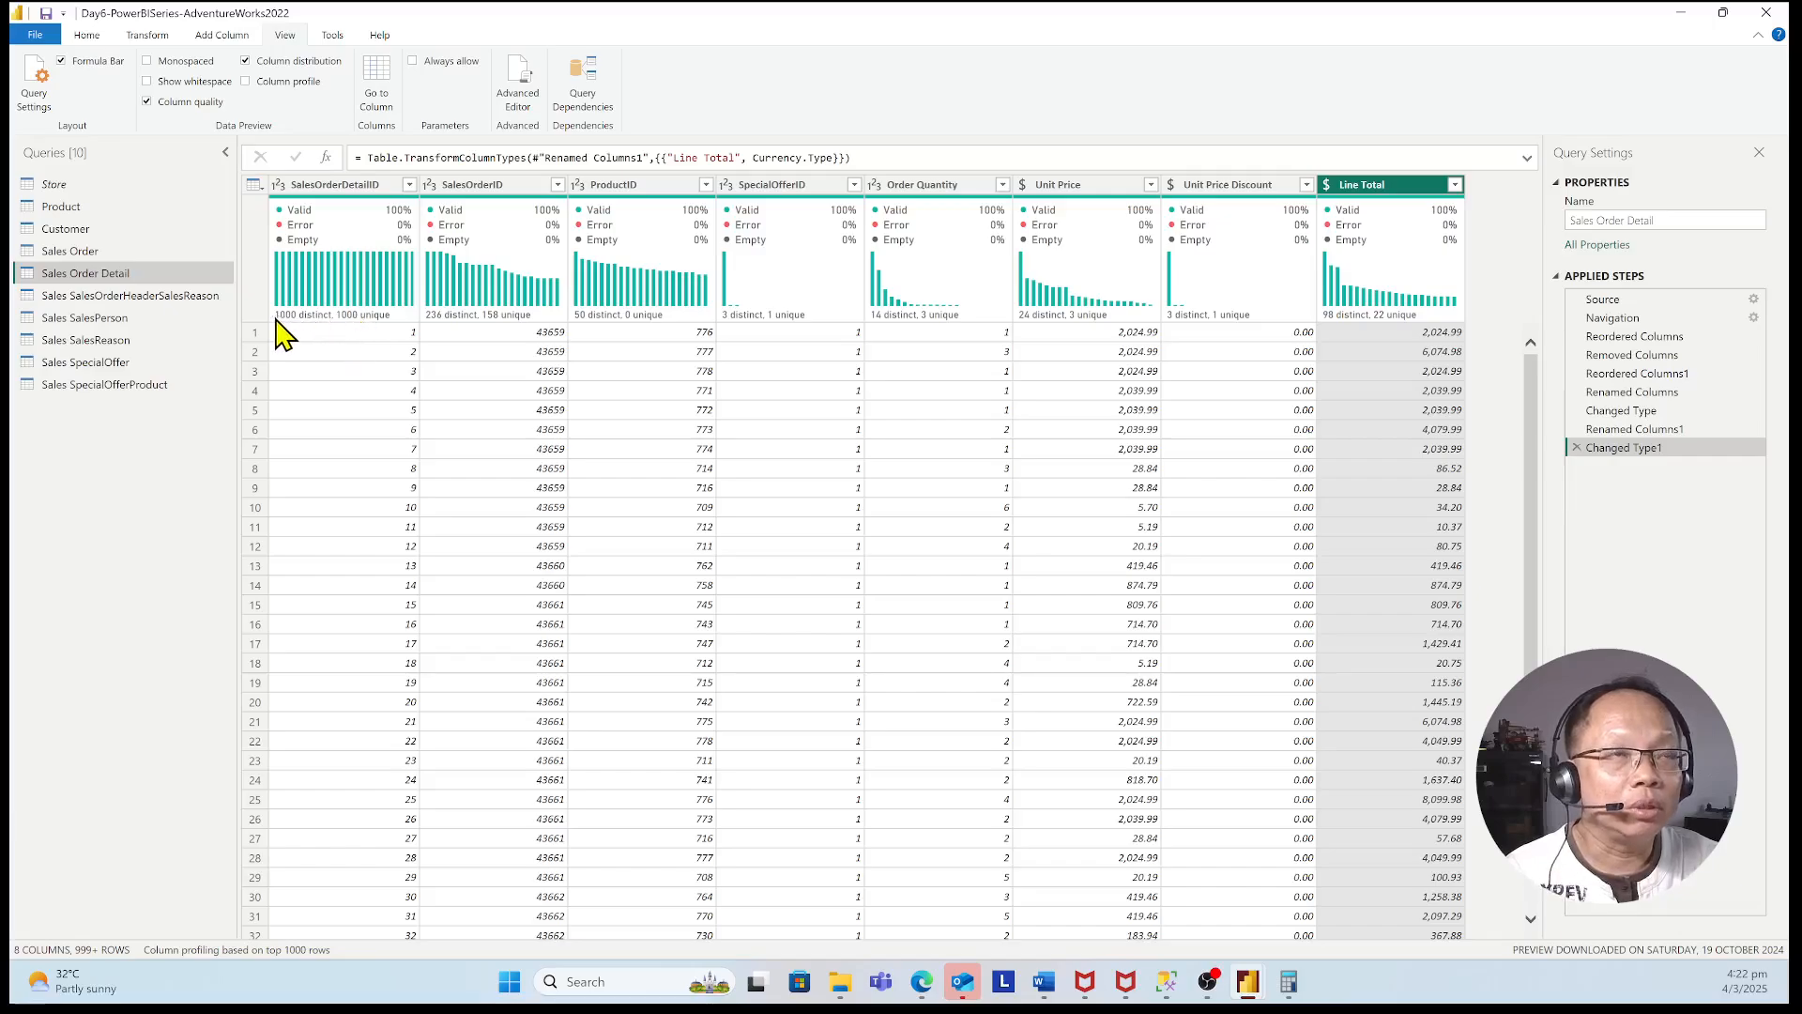
pyautogui.moveTo(281, 333)
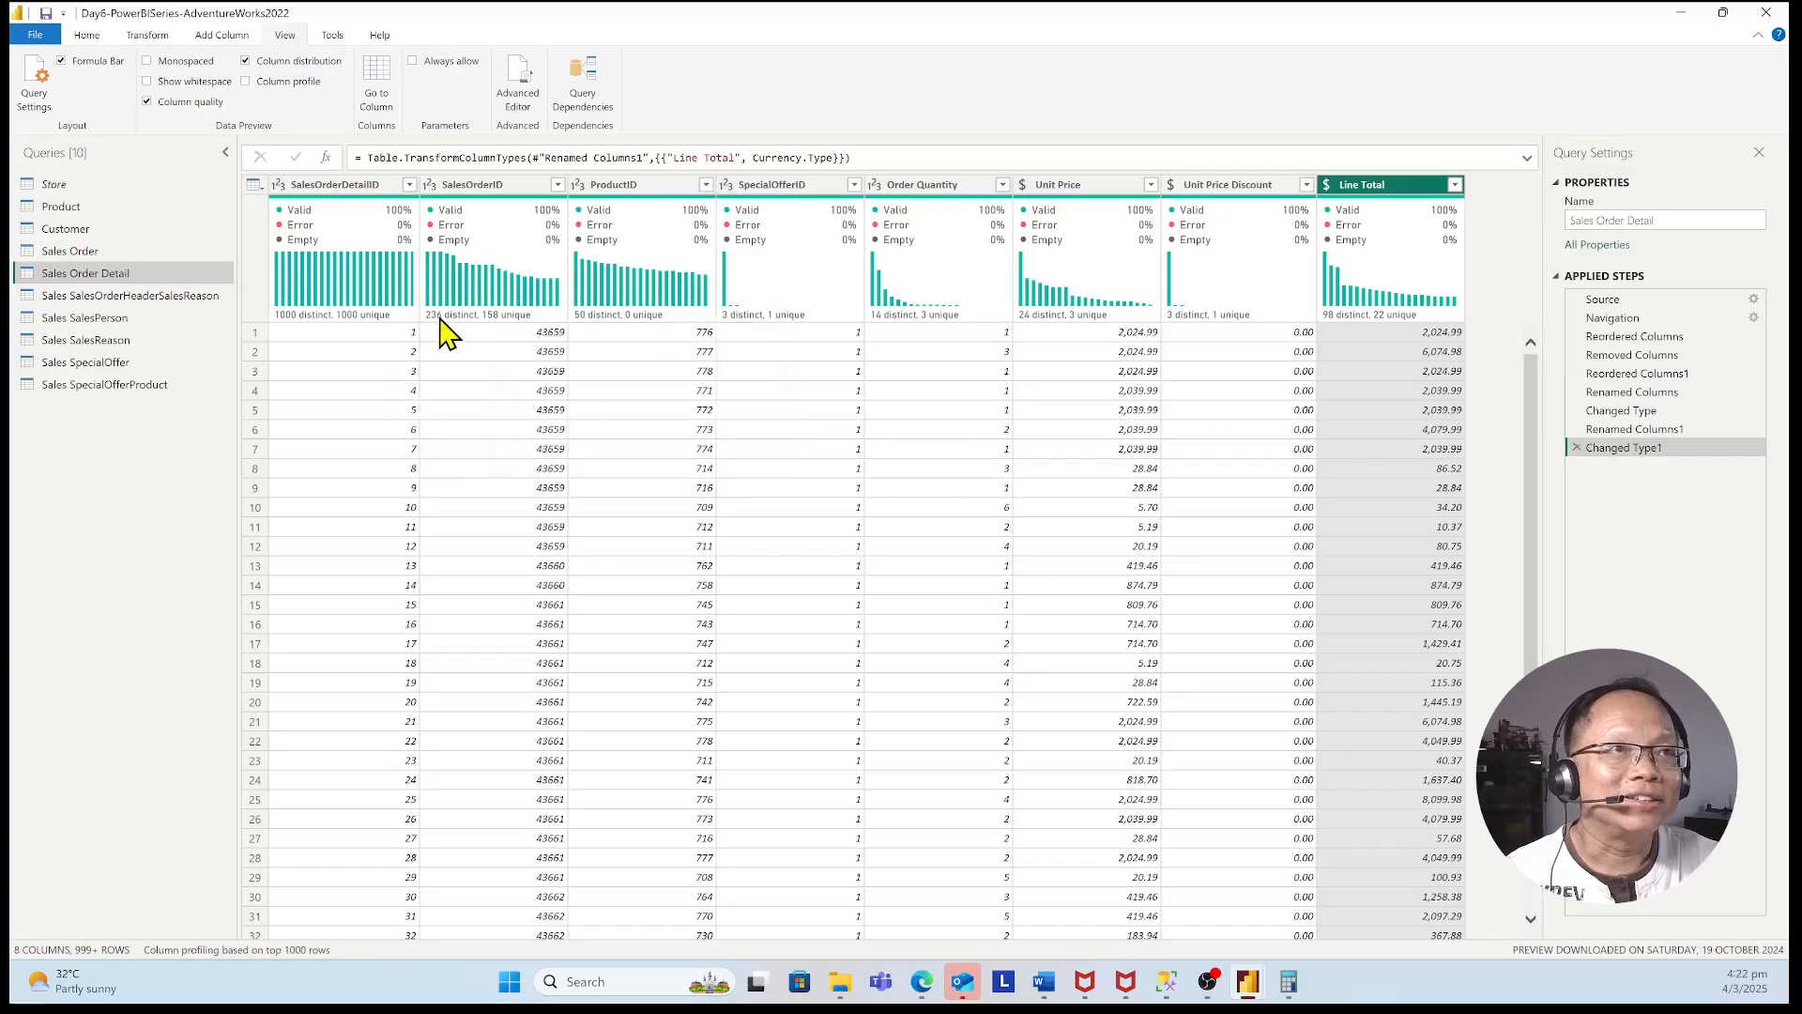
pyautogui.moveTo(435, 333)
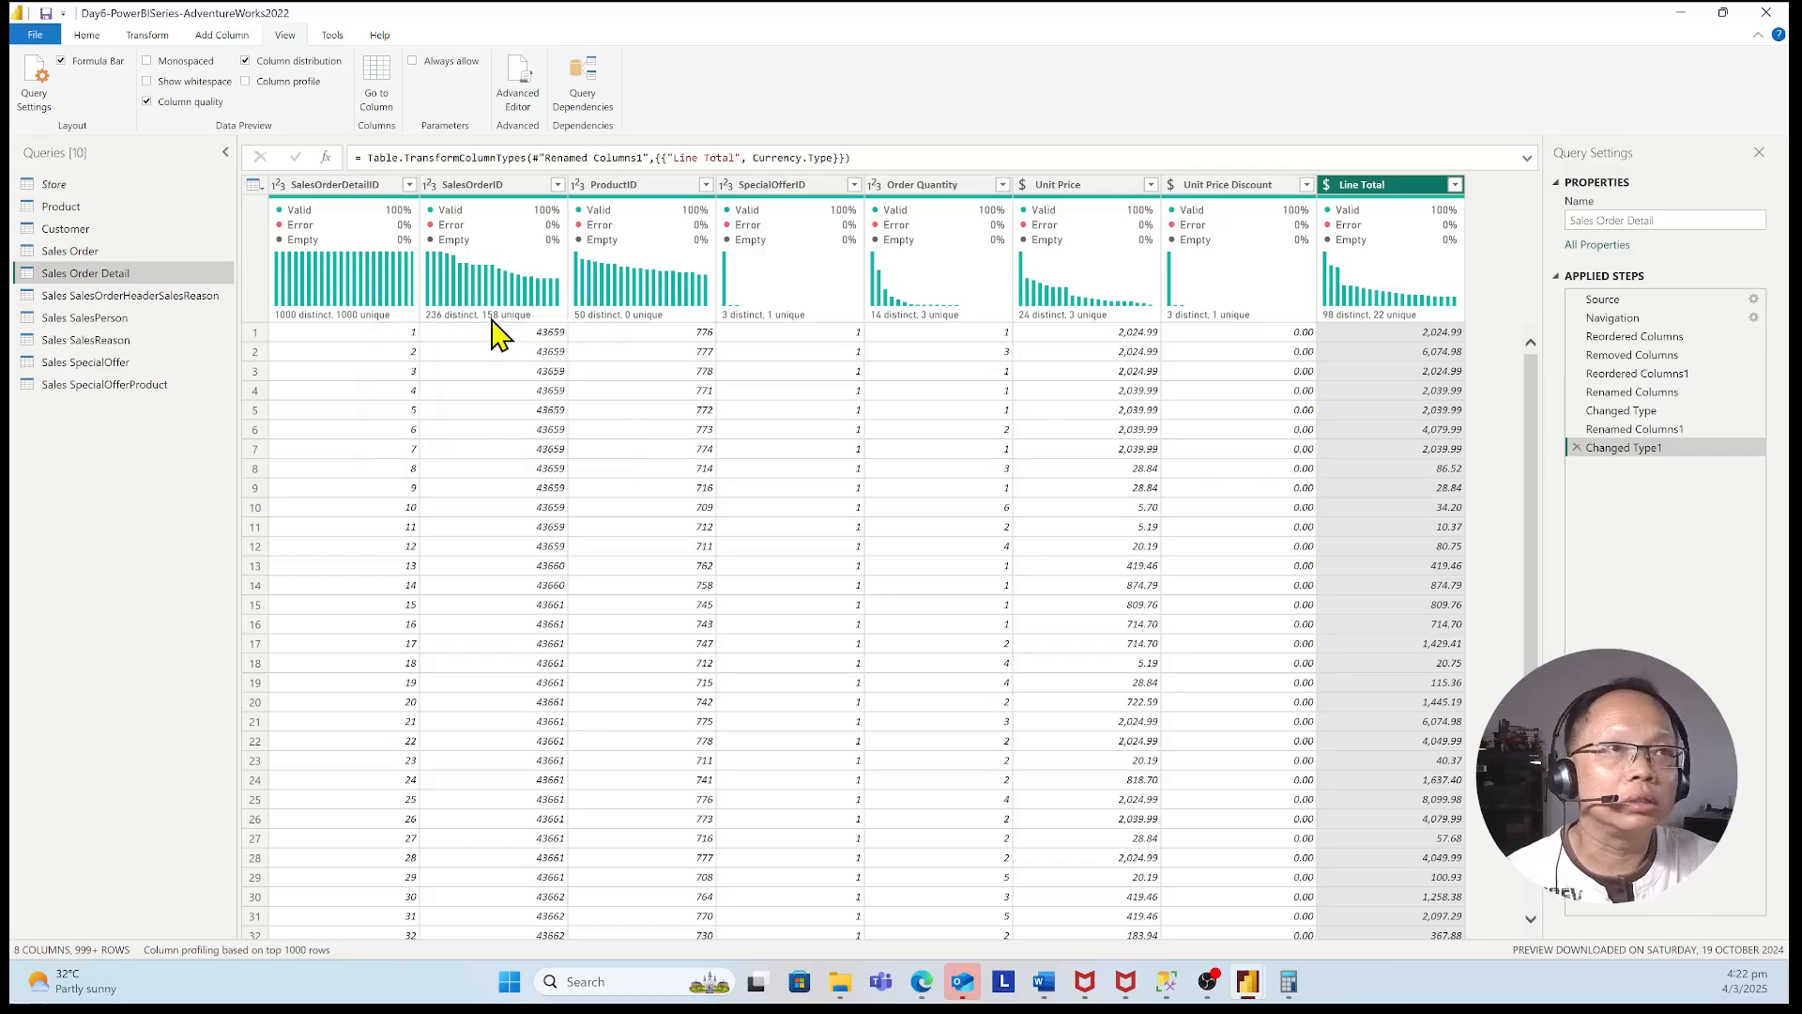
pyautogui.moveTo(500, 319)
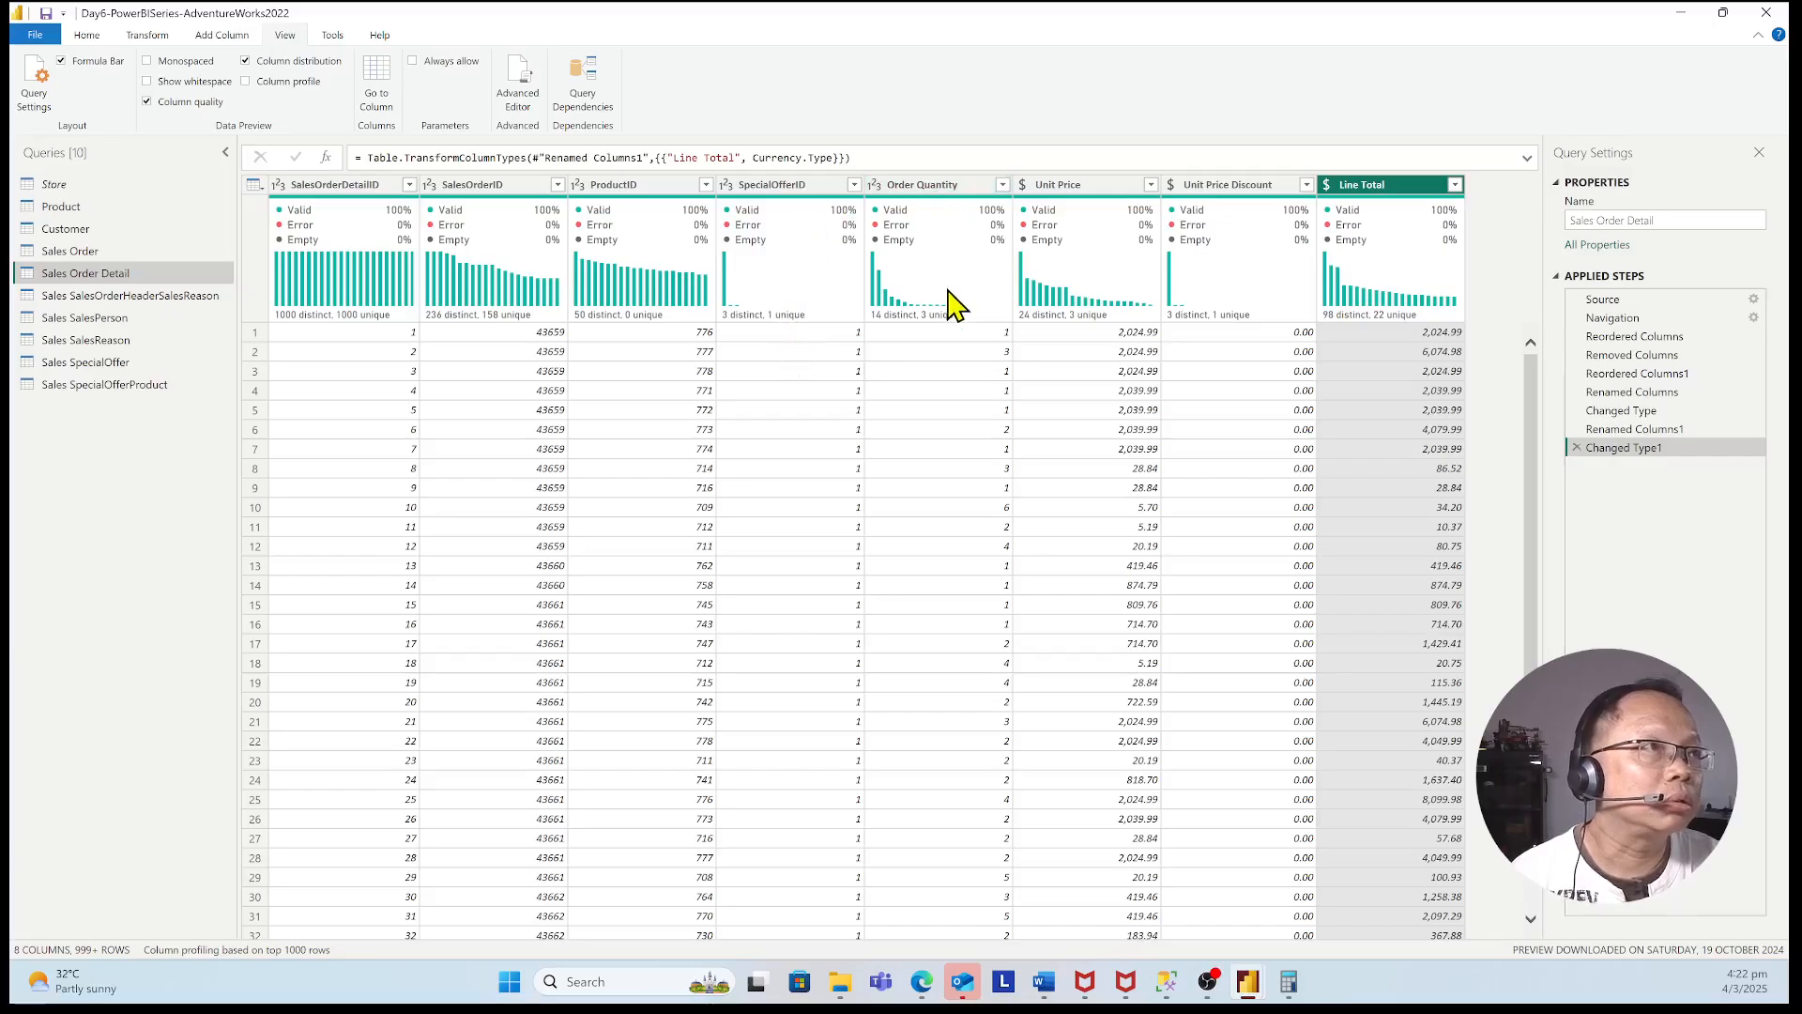
pyautogui.moveTo(947, 324)
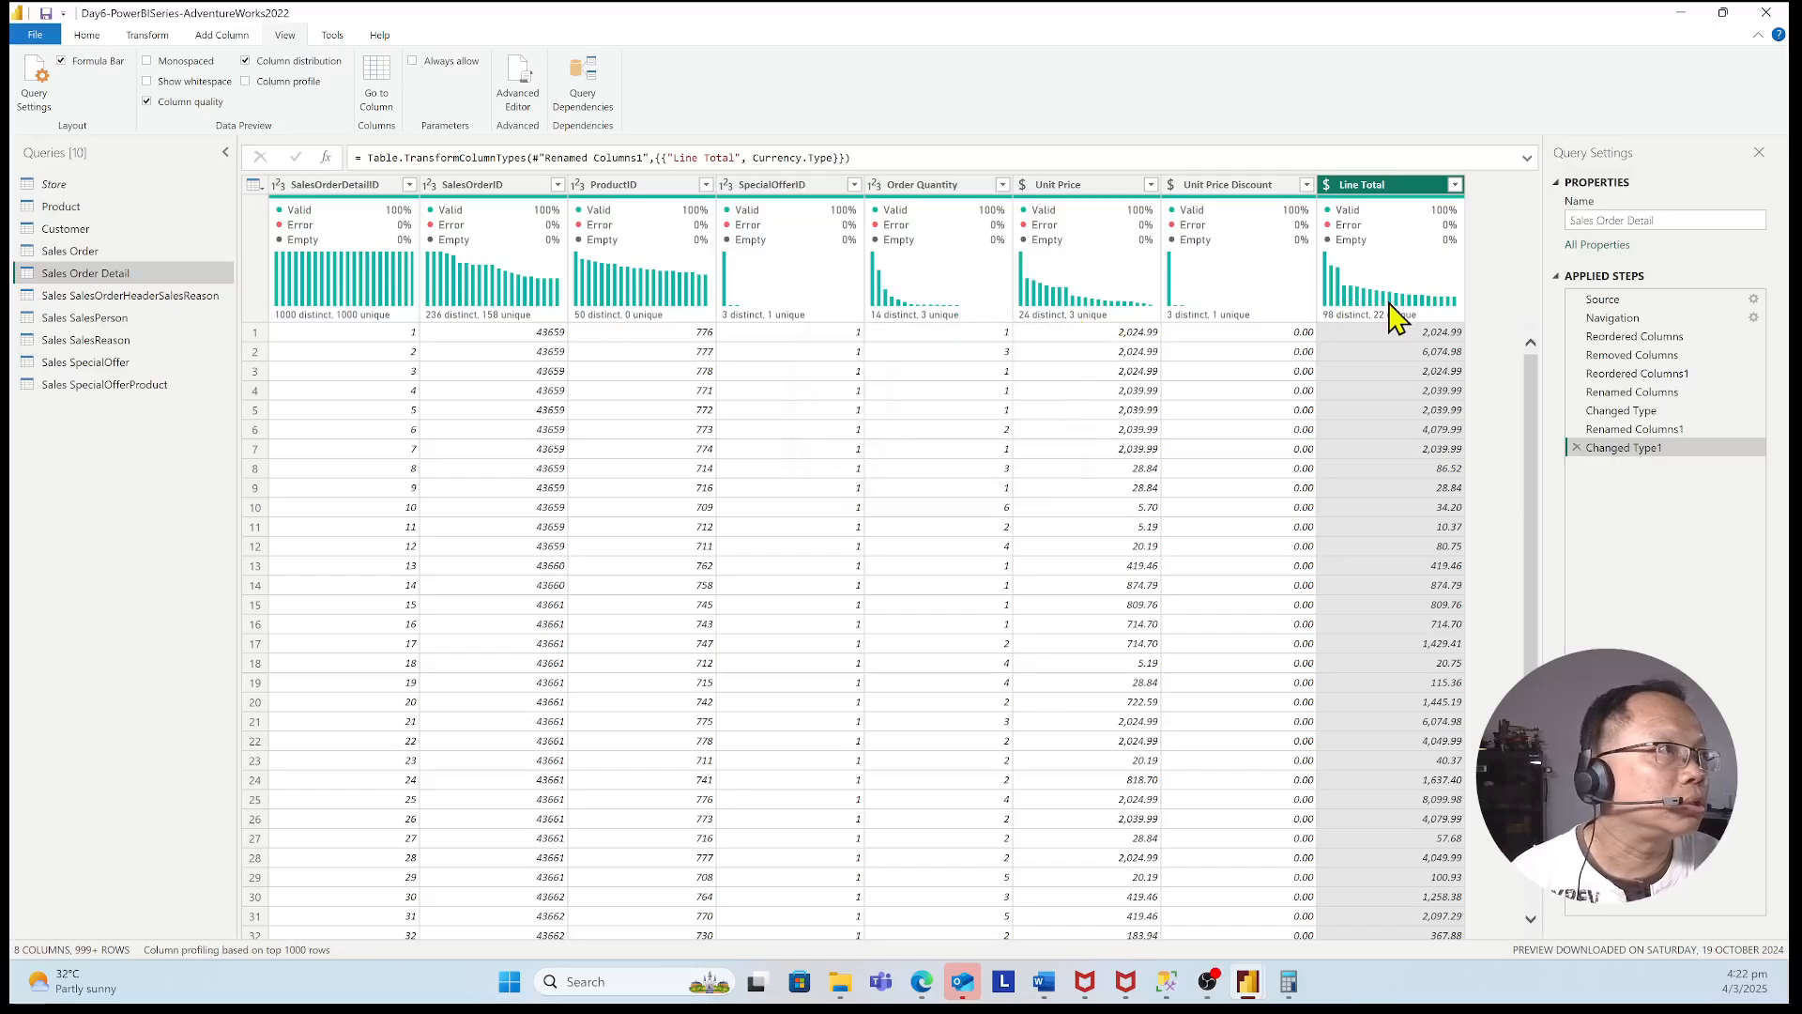
pyautogui.scroll(-3, 1370, 450)
pyautogui.scroll(-1, 1367, 437)
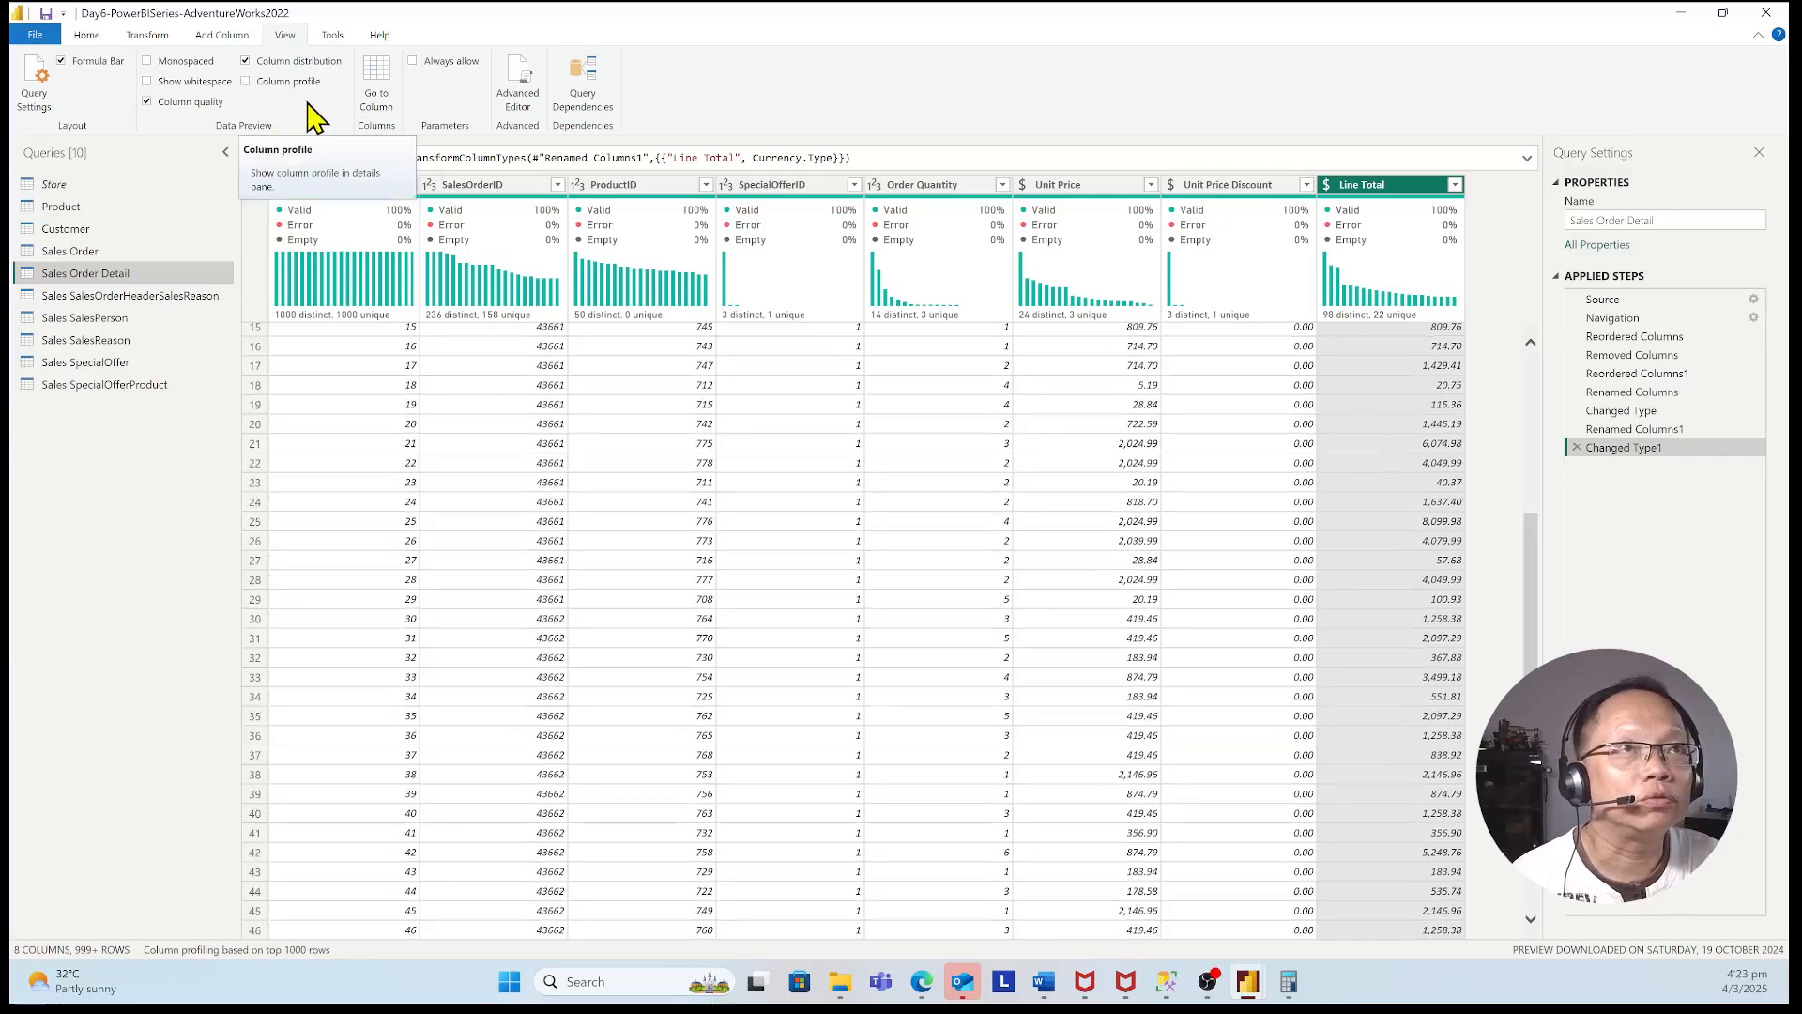
# - Show the column profile for the Line Total column and enlarge the statistics and value distribution area
pyautogui.click(246, 81)
pyautogui.click(245, 81)
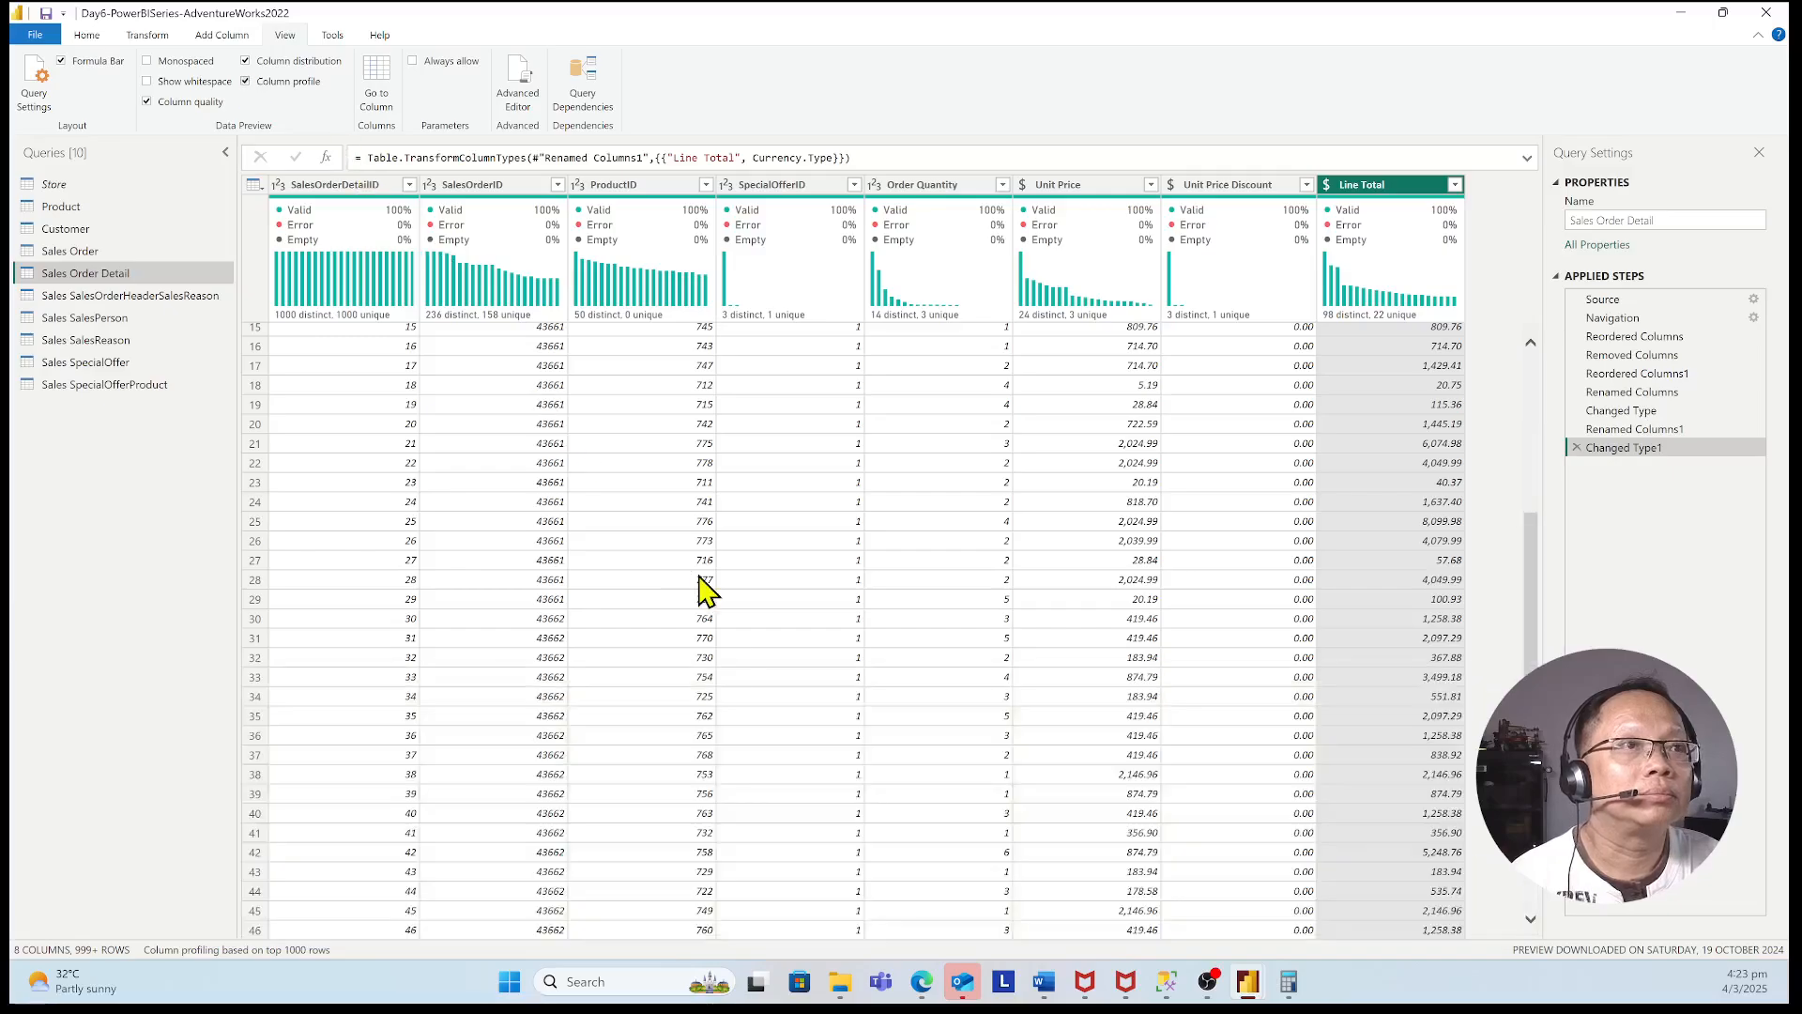
pyautogui.click(246, 81)
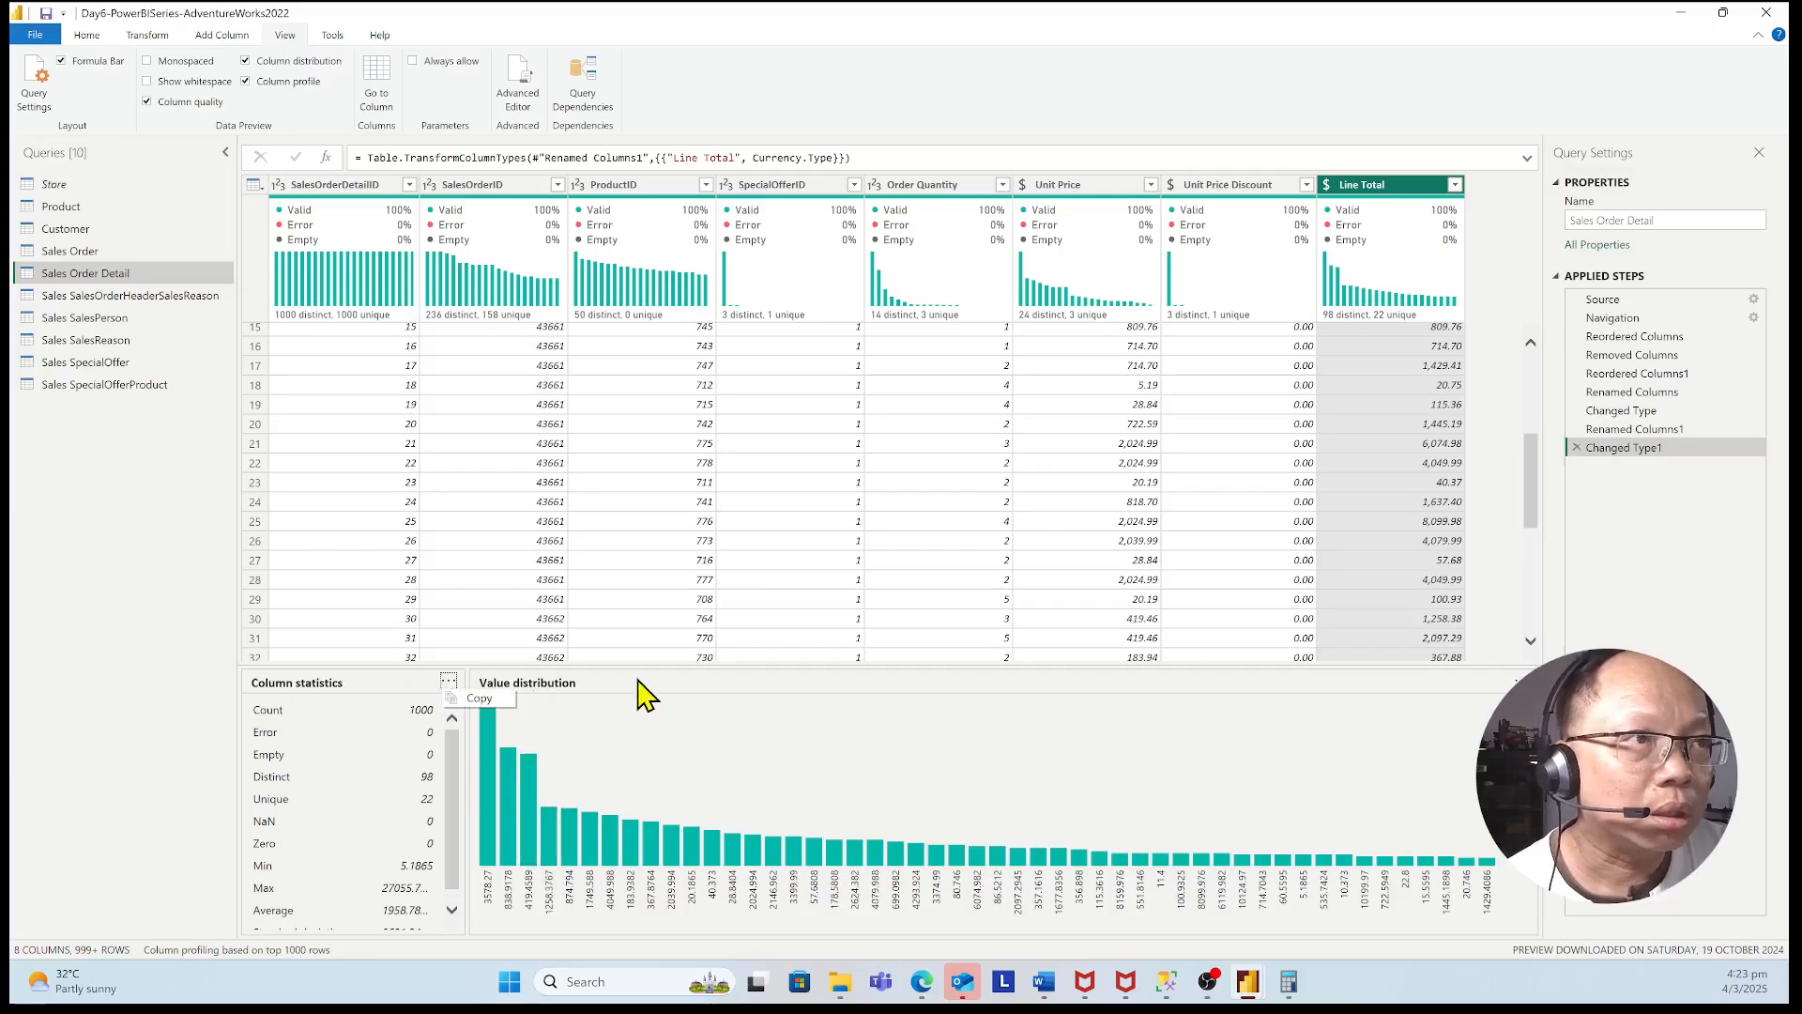
pyautogui.moveTo(644, 659); pyautogui.dragTo(632, 497)
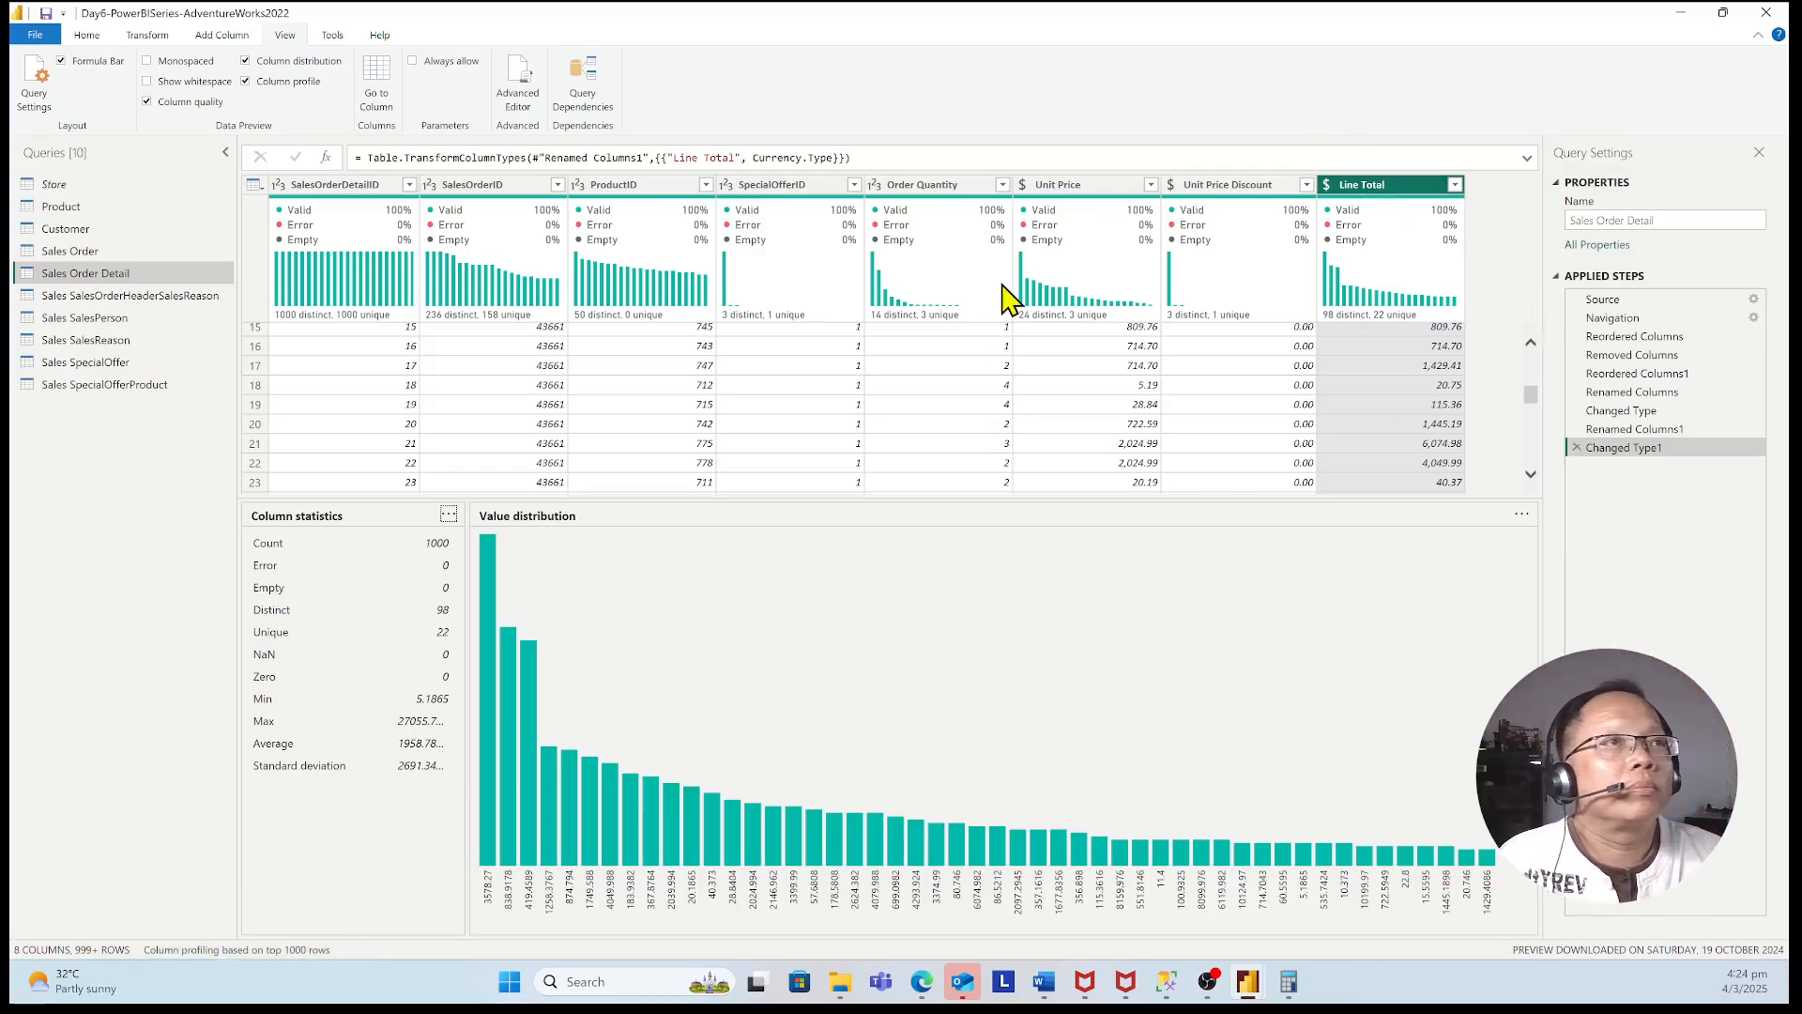
# - Base the column profiling on the entire data set
pyautogui.click(286, 950)
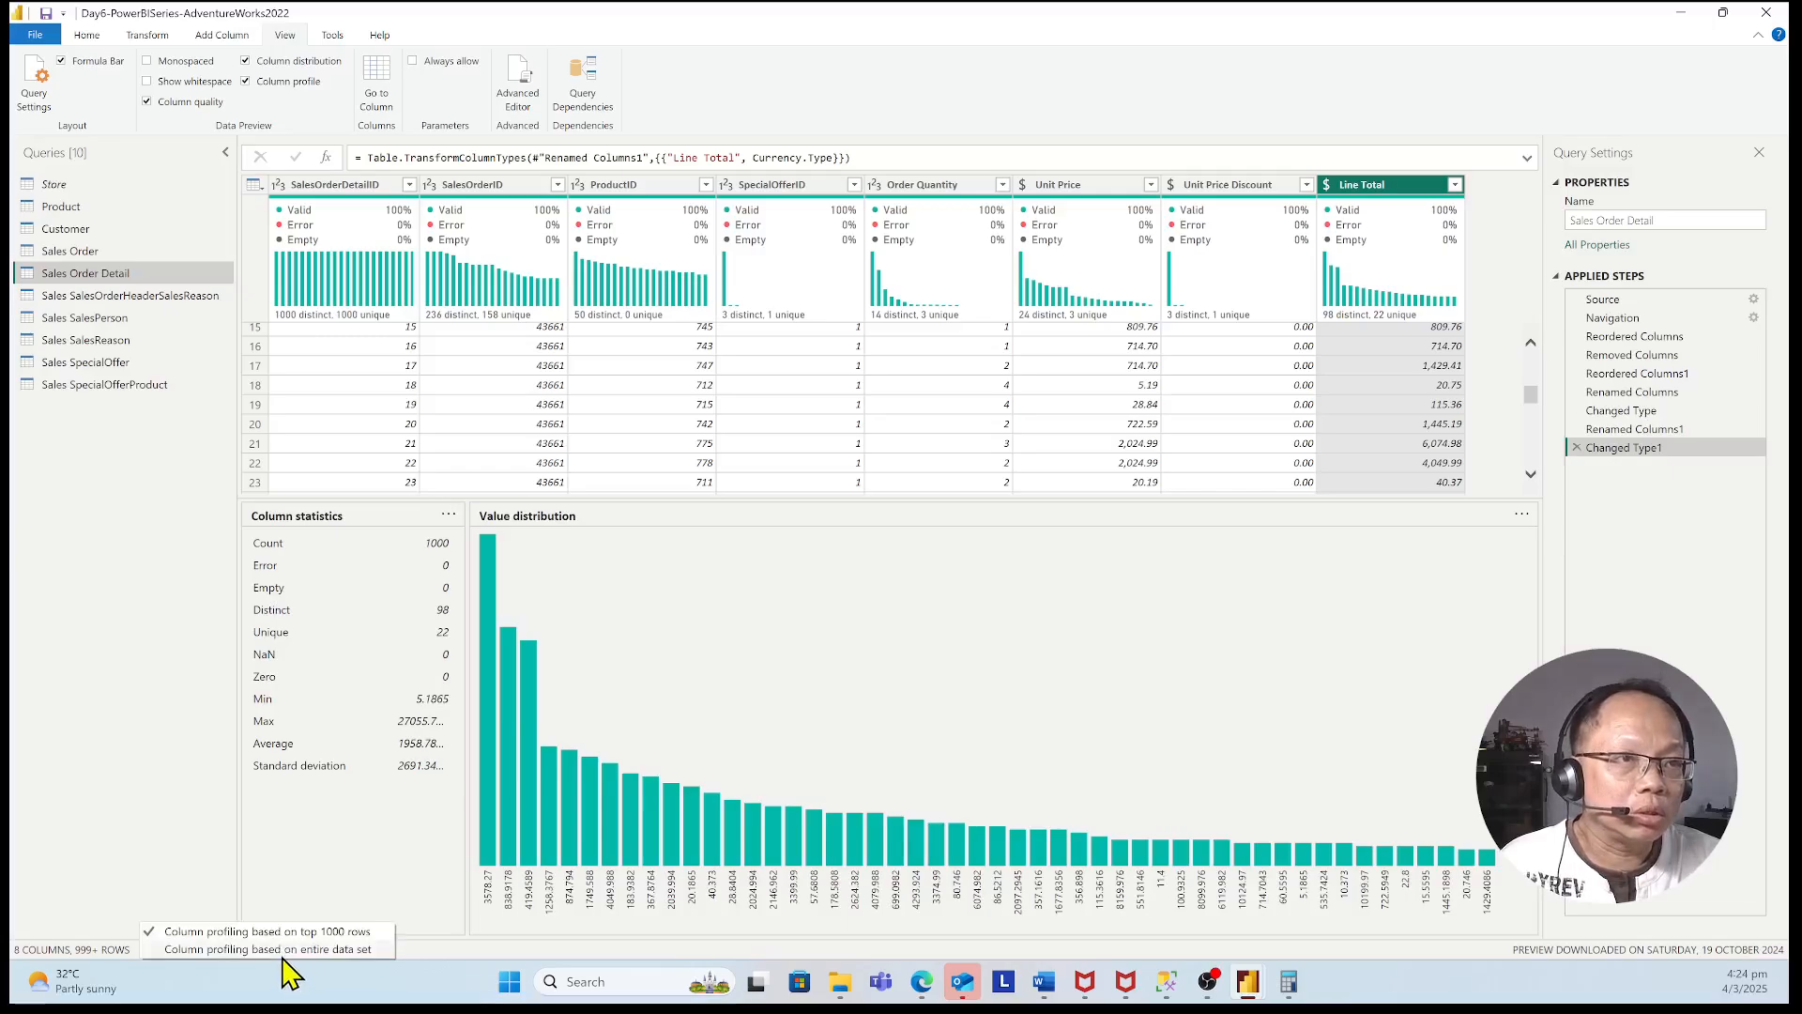
pyautogui.click(293, 950)
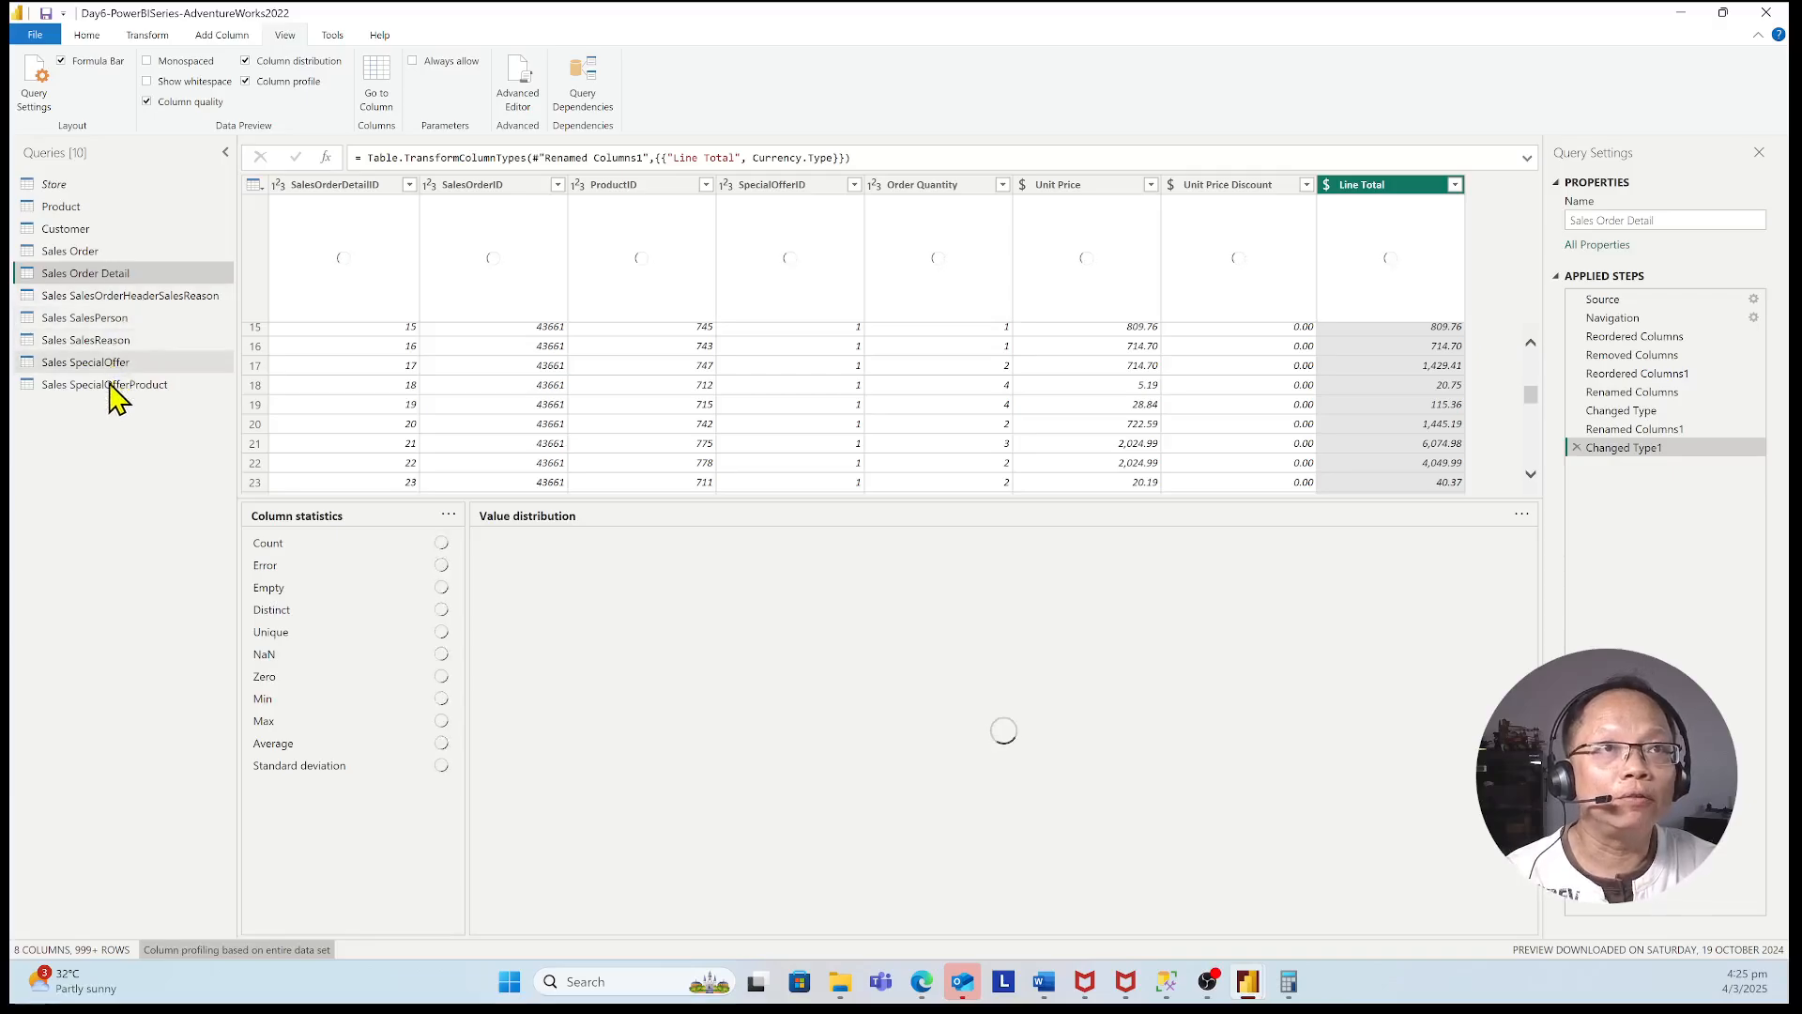
pyautogui.moveTo(108, 382); pyautogui.dragTo(113, 312)
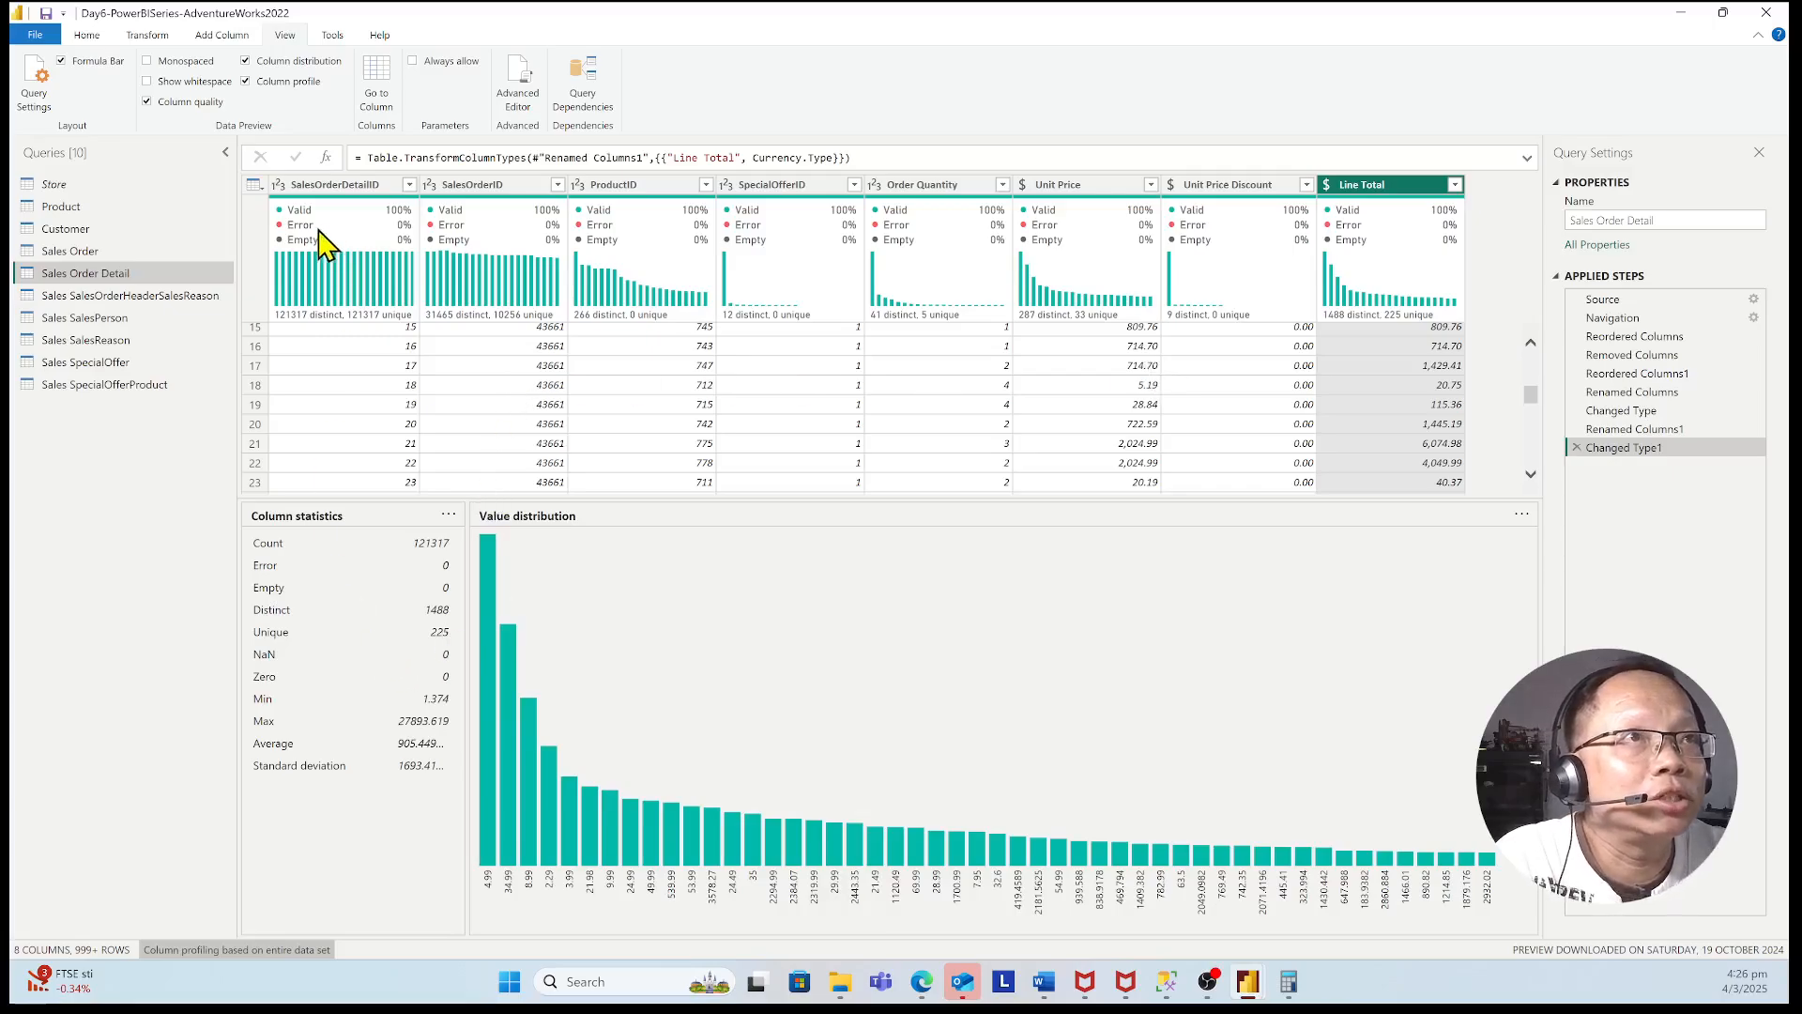
# - Examine the full-data-set distributions and compare the column statistics of Unit Price Discount and Line Total
pyautogui.moveTo(335, 243)
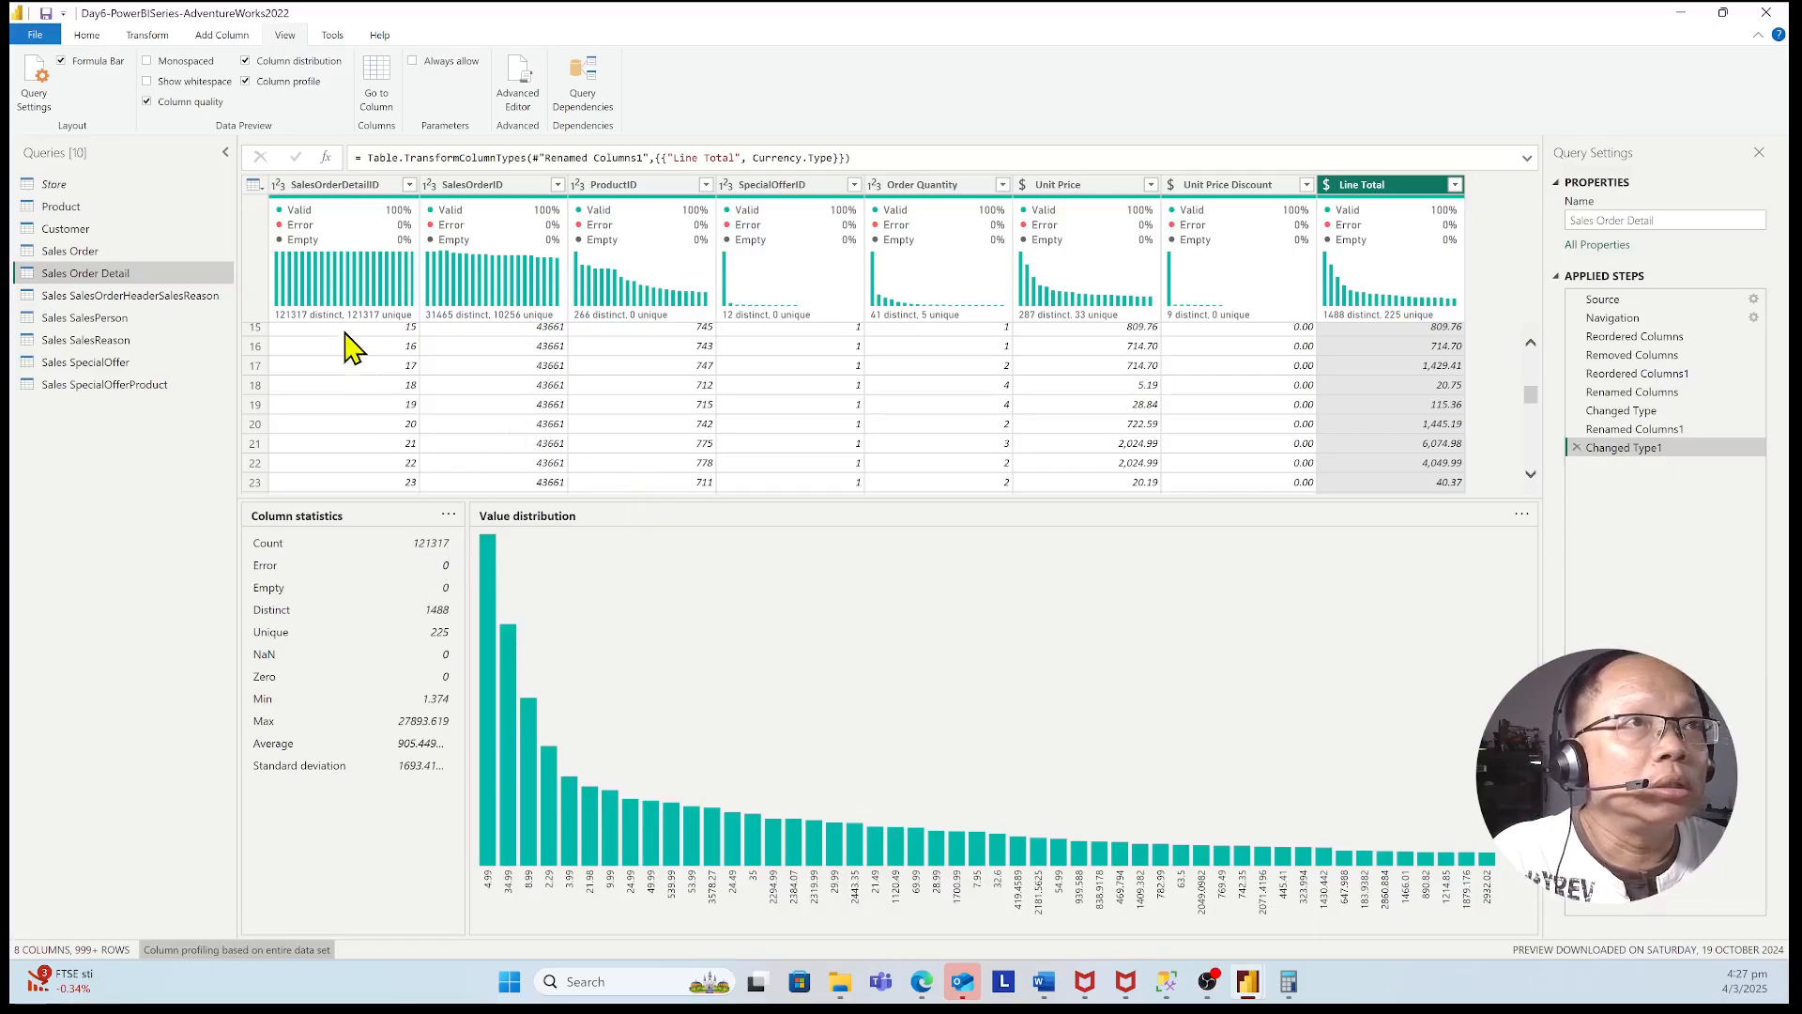
pyautogui.moveTo(371, 339)
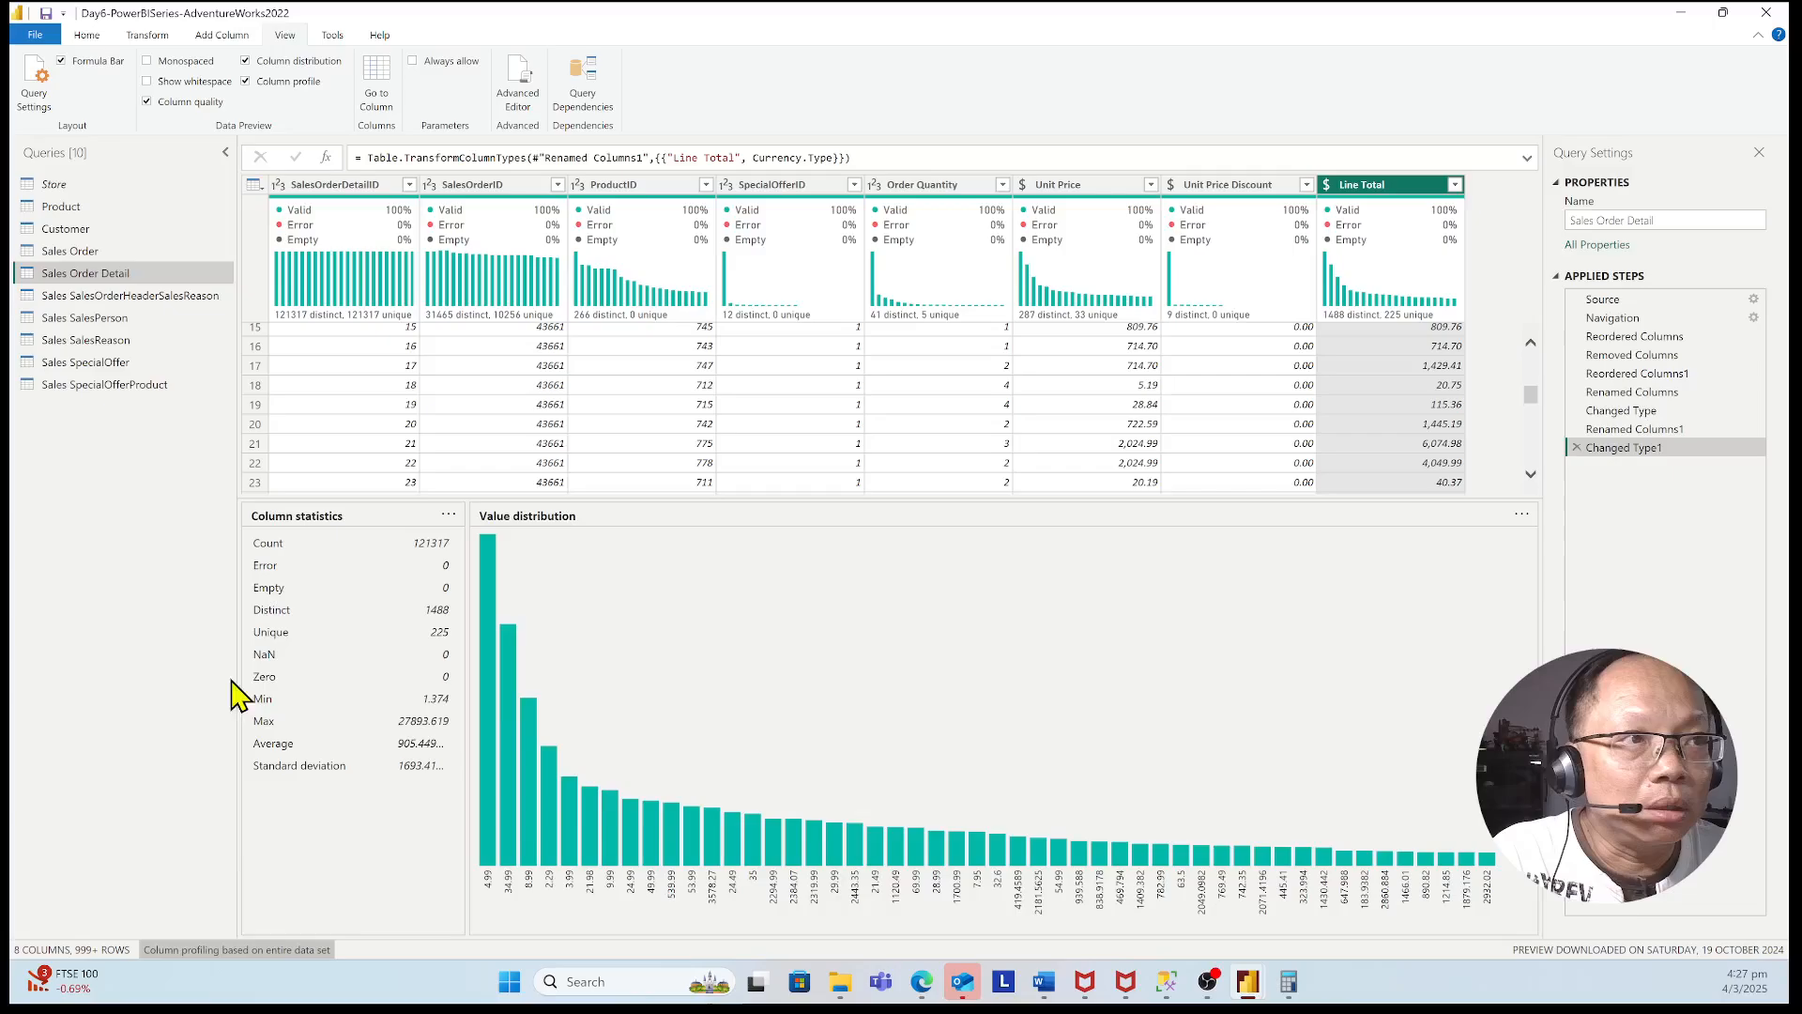
pyautogui.click(1245, 191)
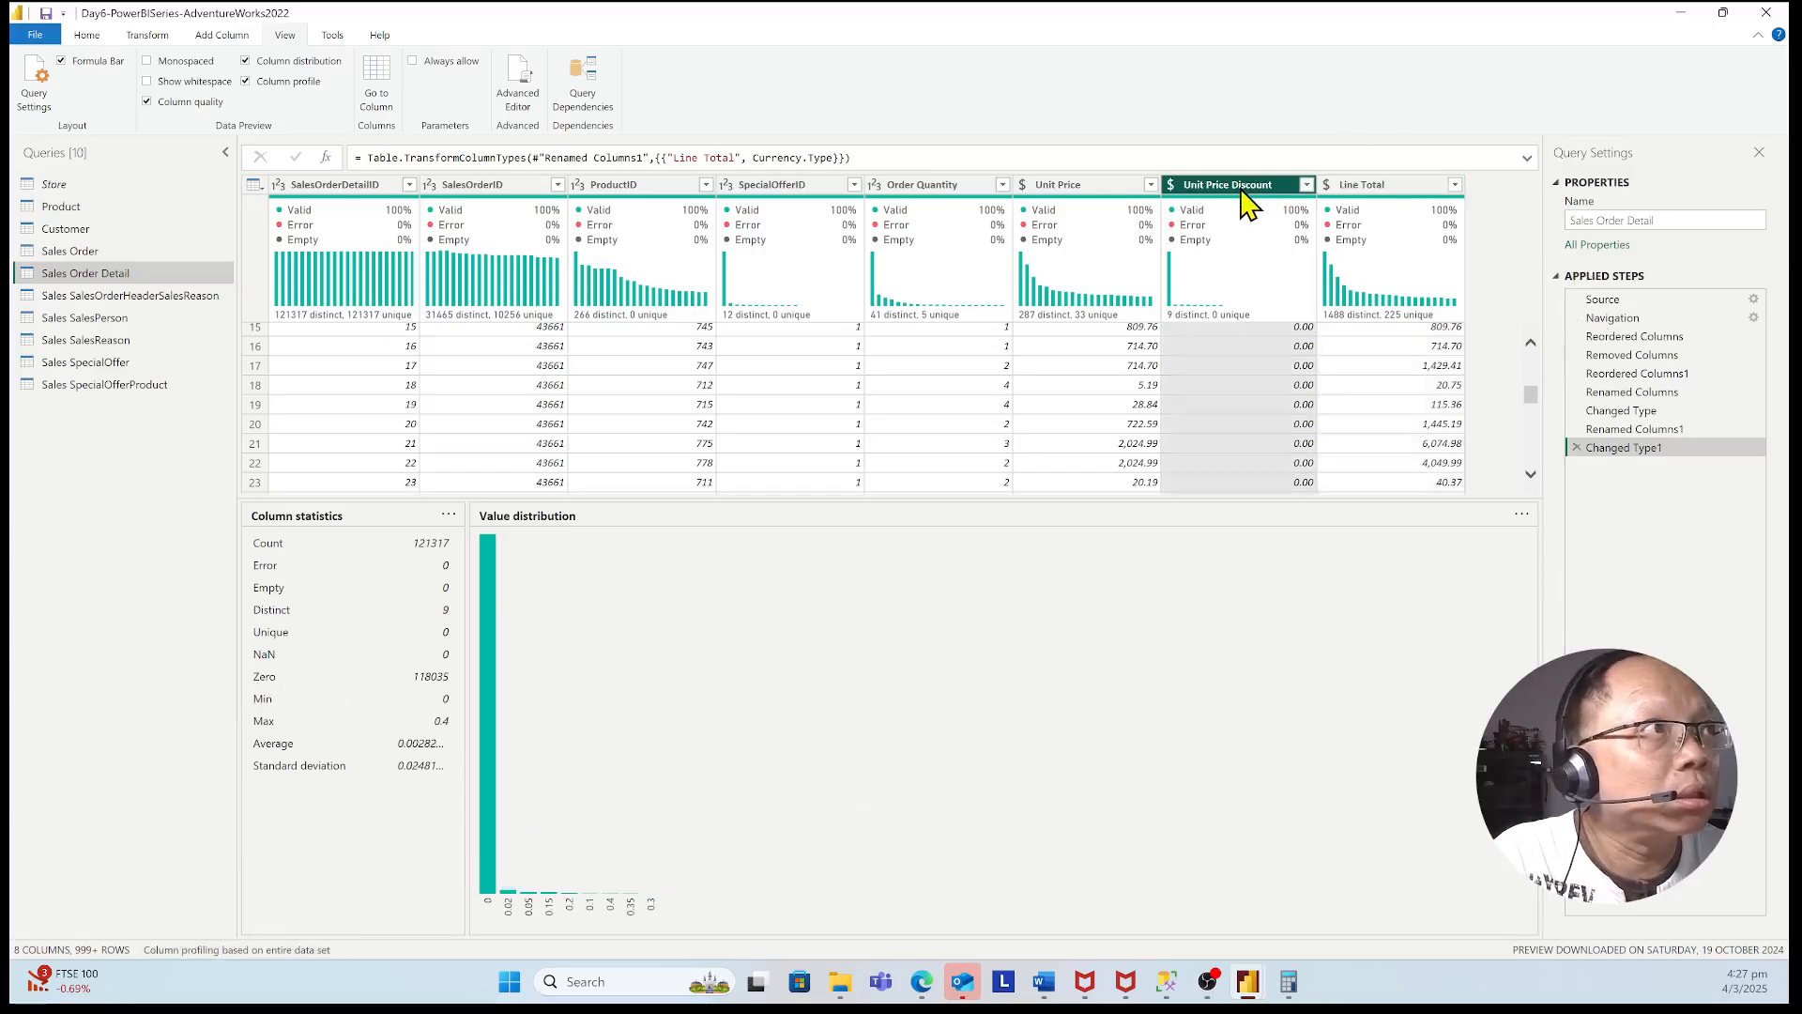
pyautogui.click(1374, 192)
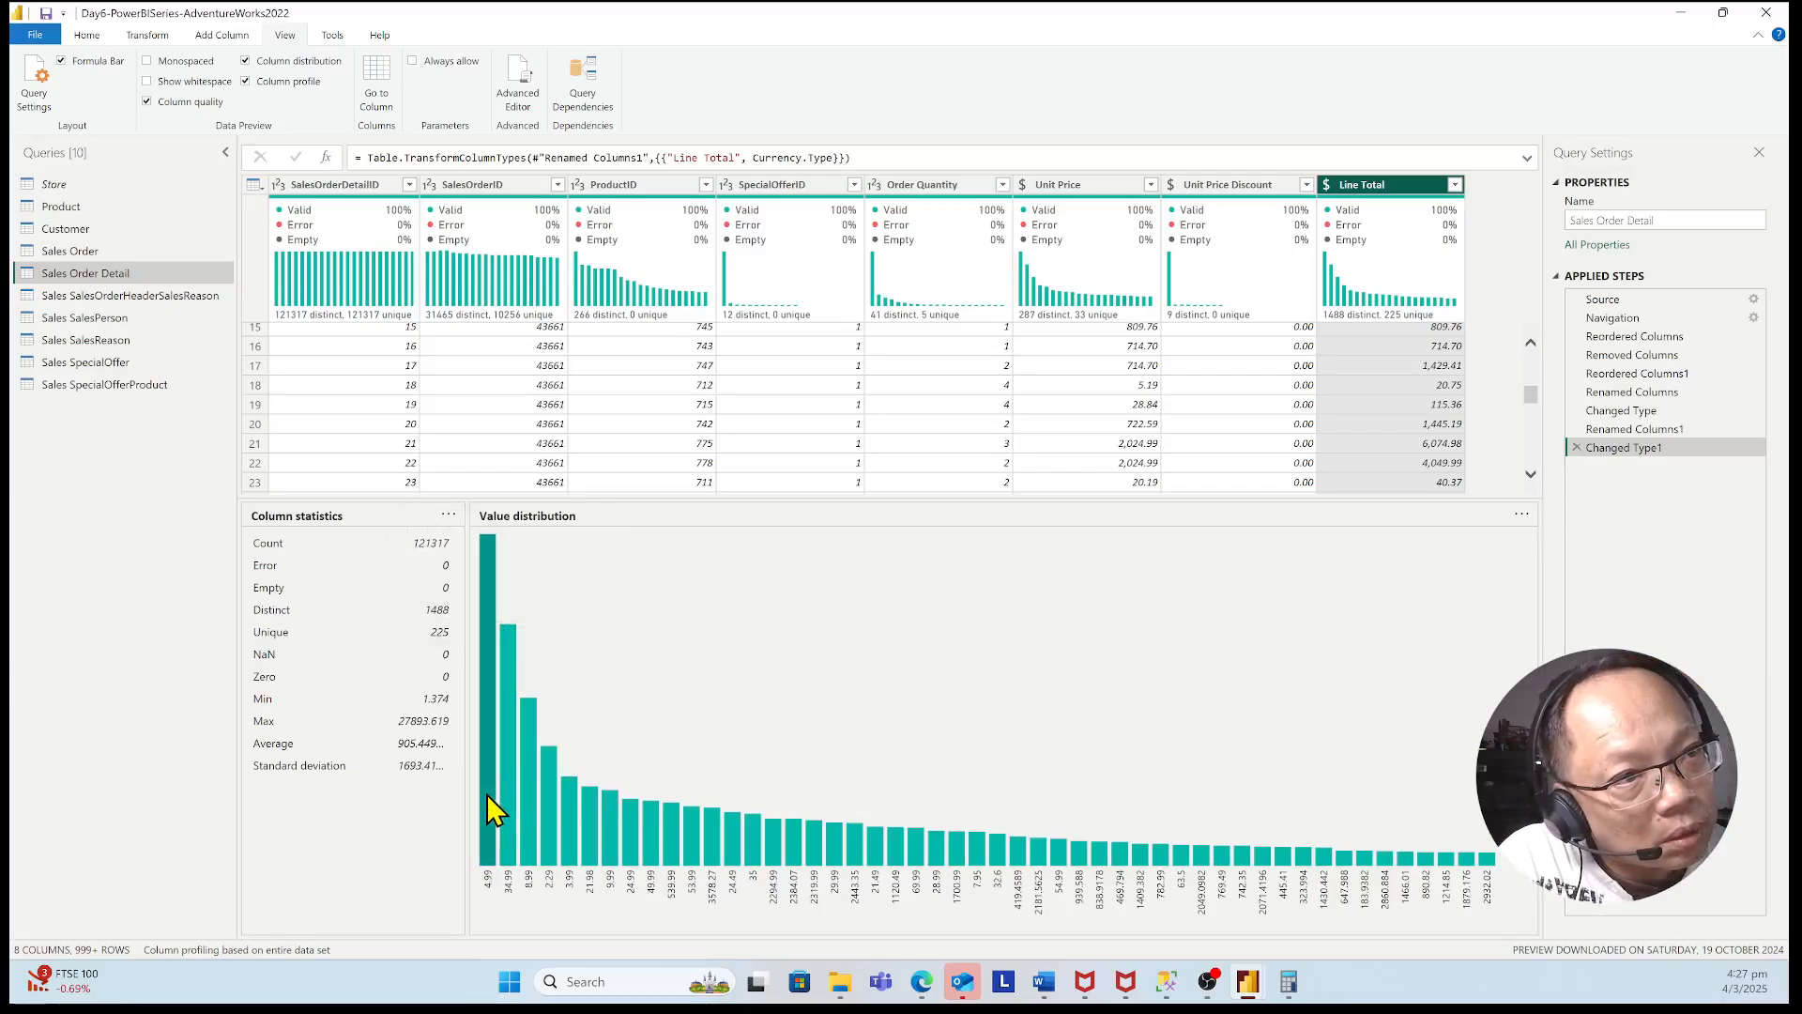
pyautogui.moveTo(486, 794)
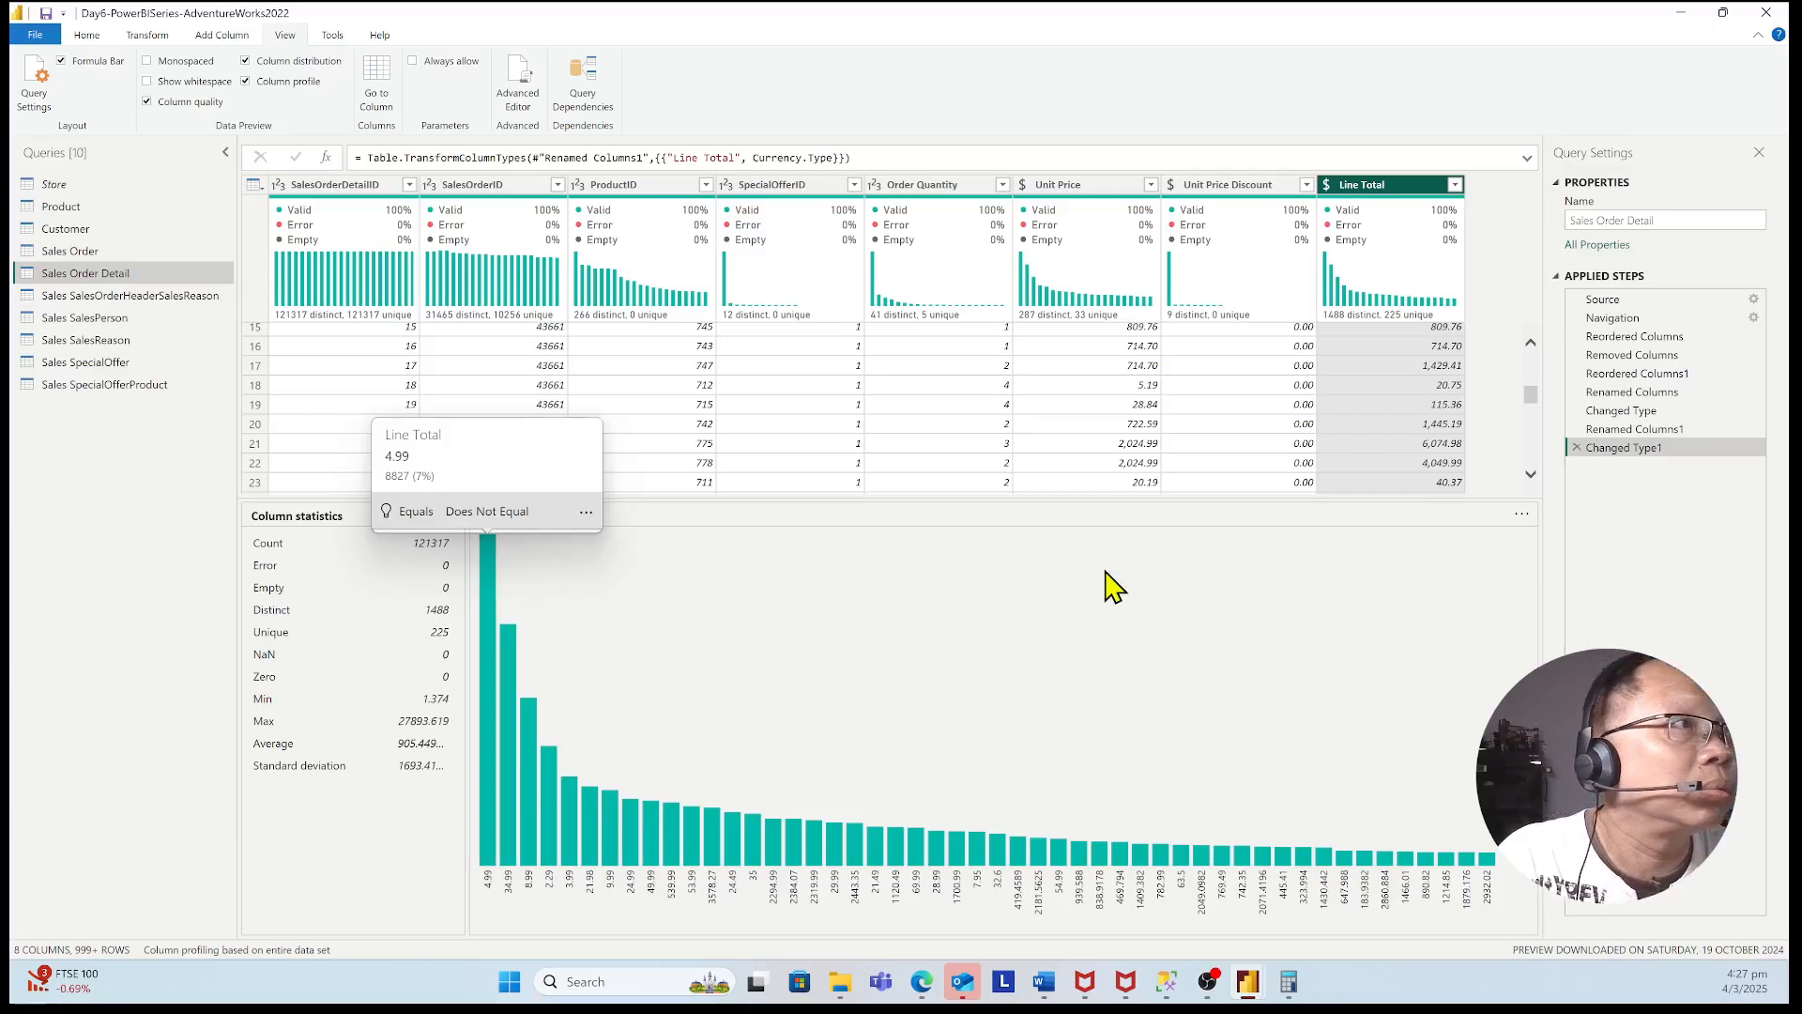
pyautogui.moveTo(1060, 508); pyautogui.dragTo(1058, 551)
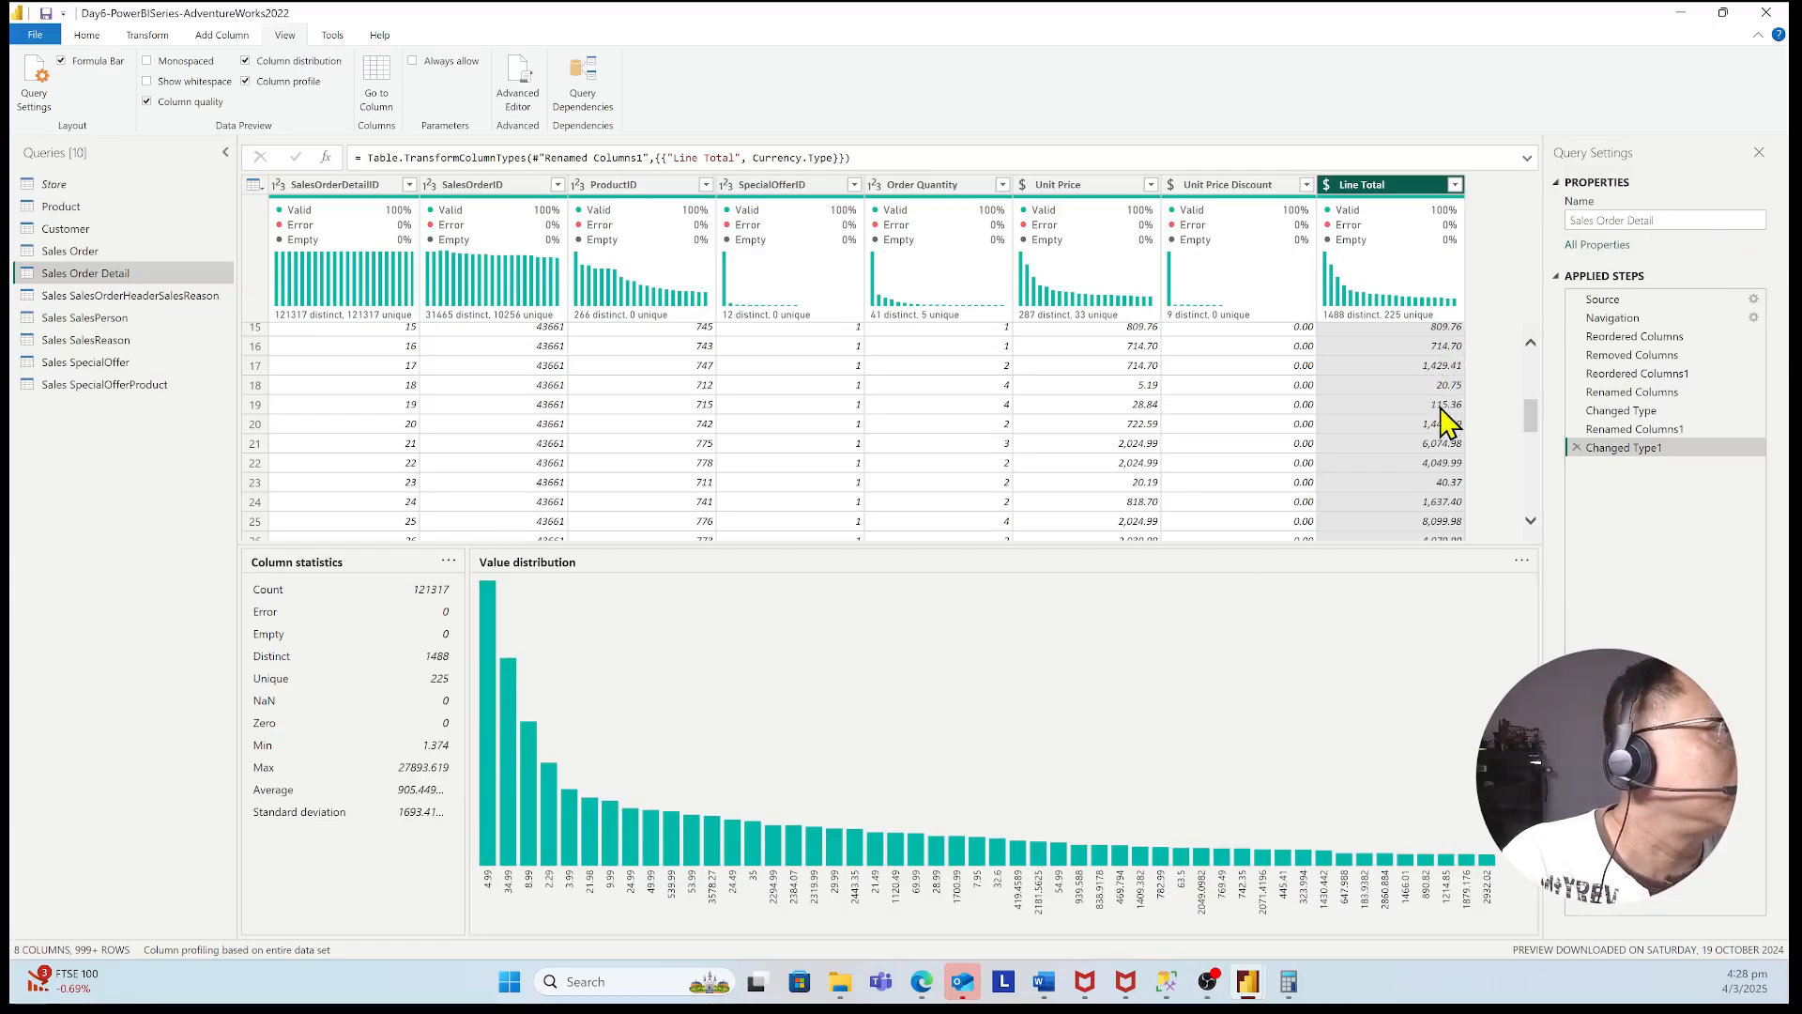
pyautogui.scroll(5, 1447, 420)
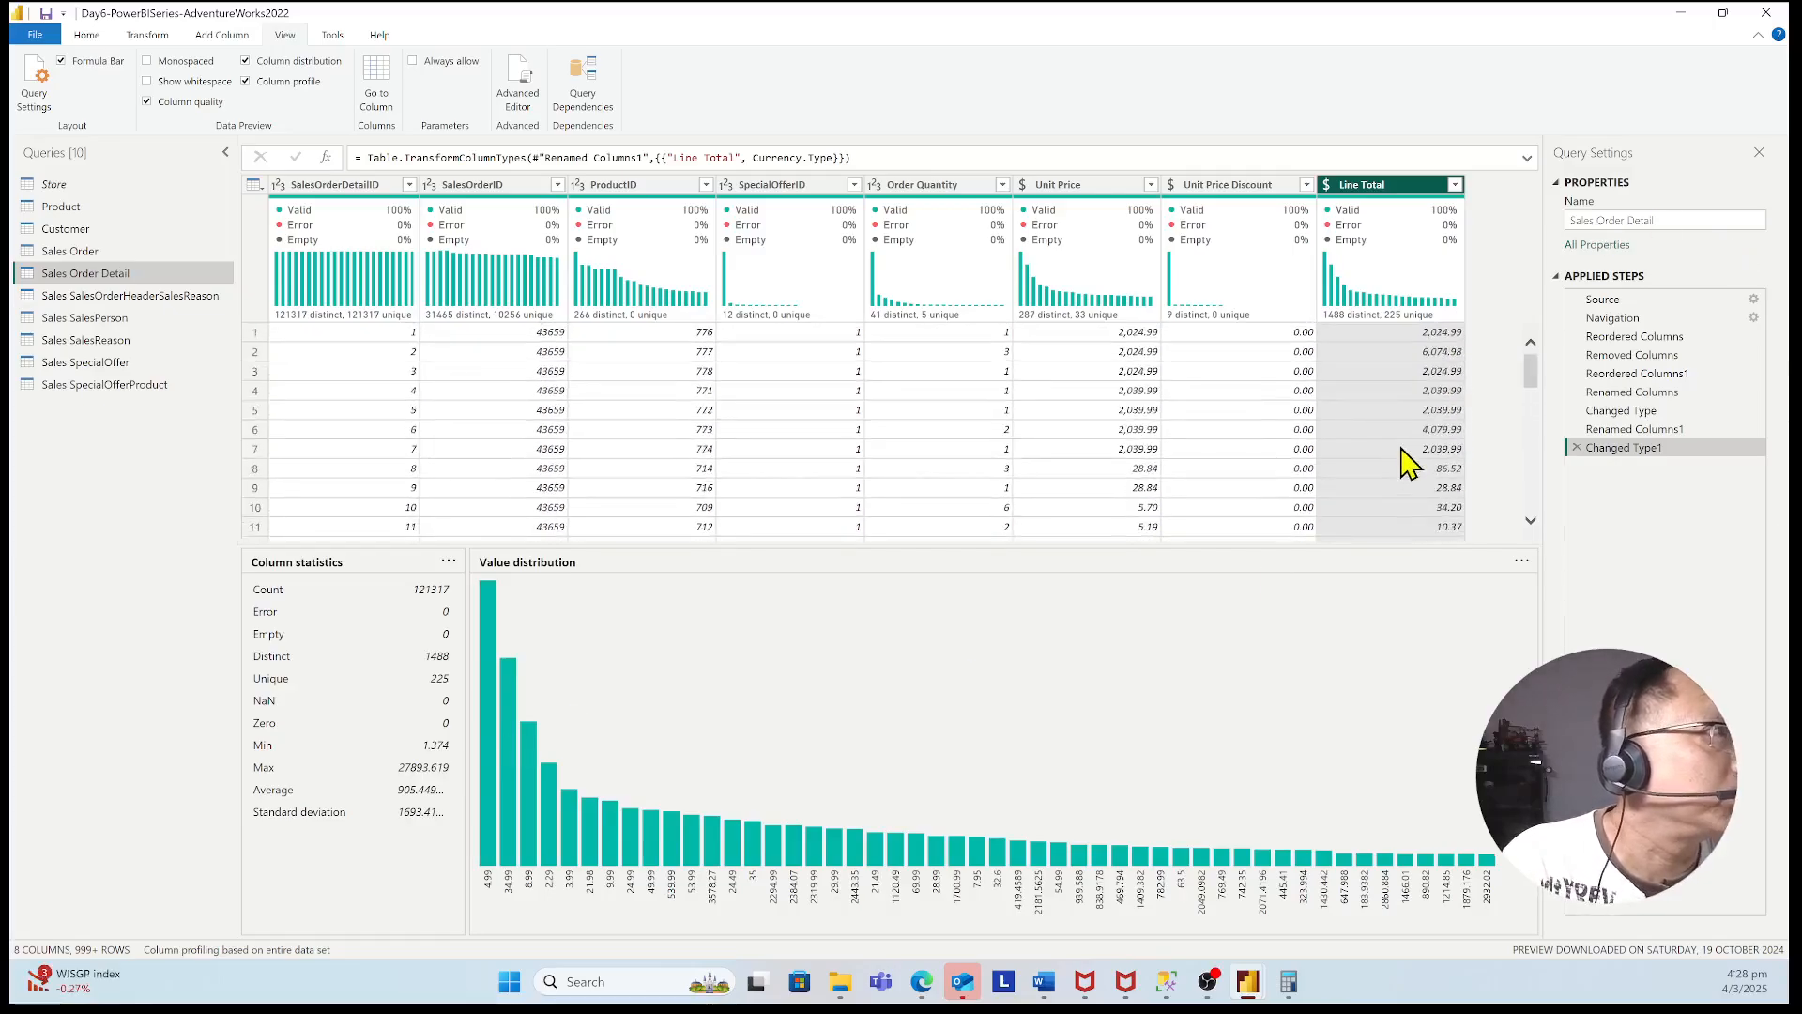
pyautogui.scroll(-8, 1430, 398)
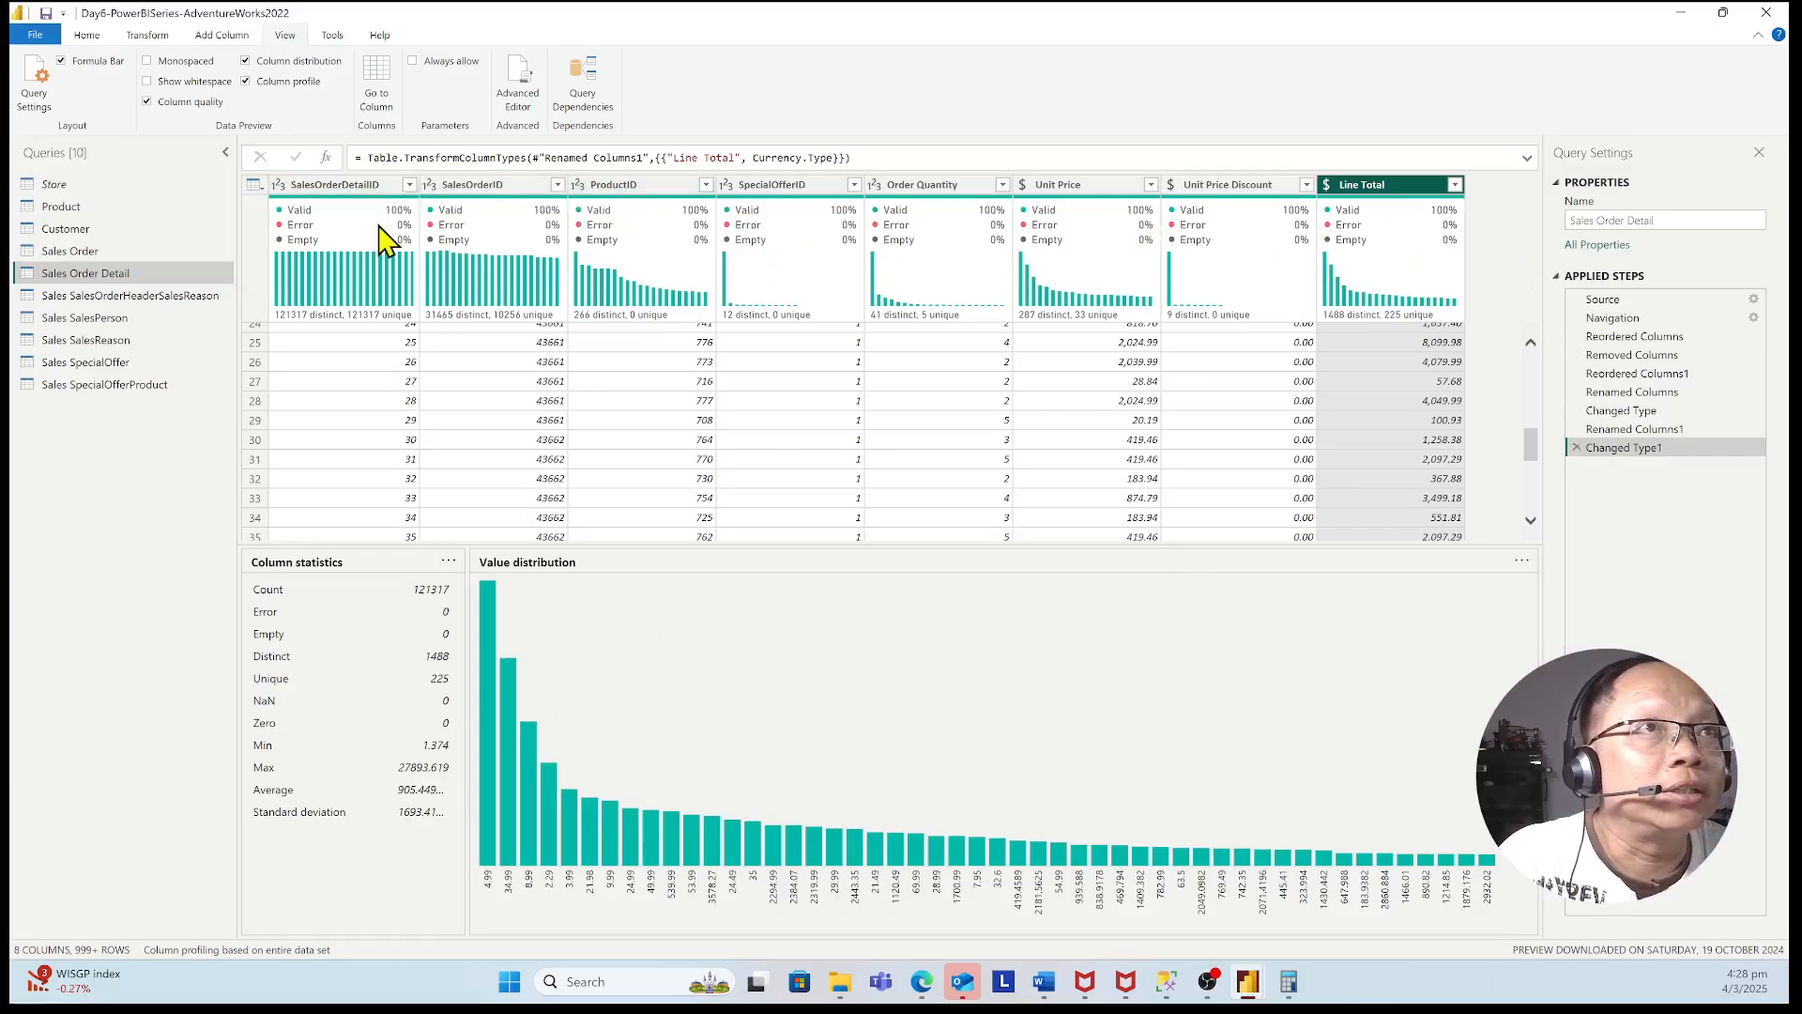
# - Save a copy of the report in the Power BI folder as Day8-PowerBISeries-AdventureWorks2022 without applying the pending query changes first
pyautogui.click(46, 12)
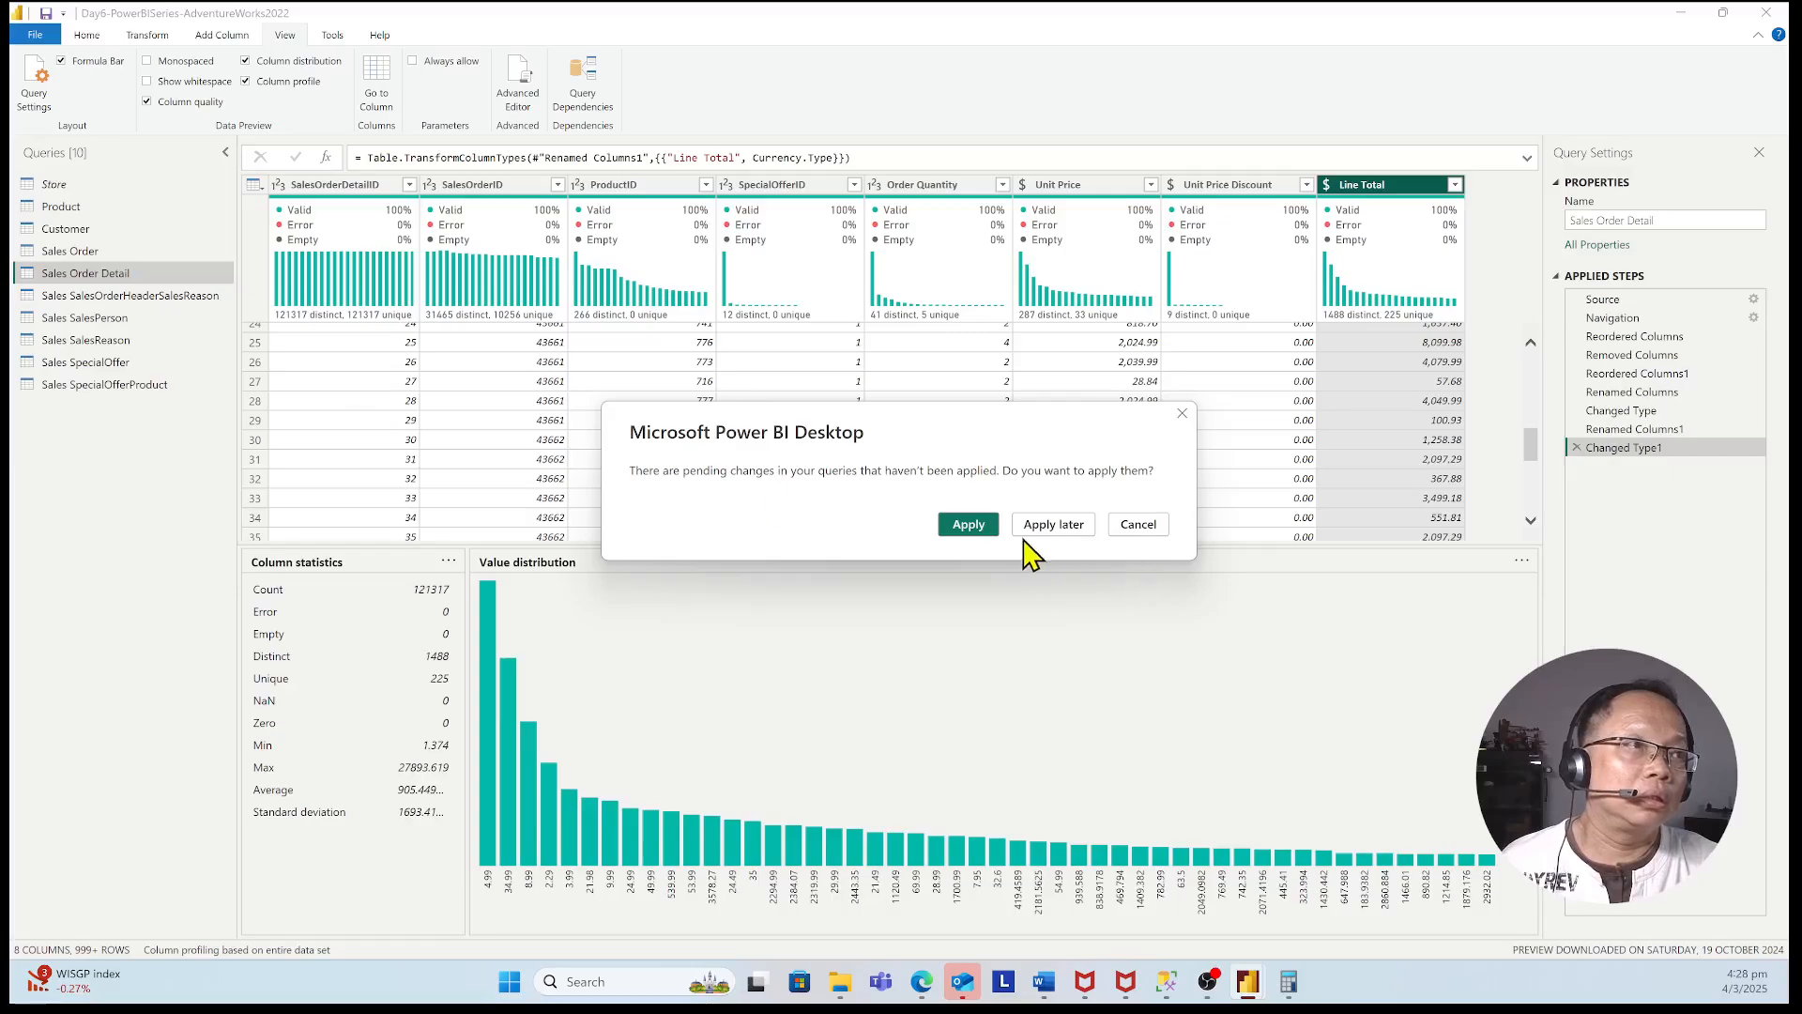
pyautogui.click(1145, 525)
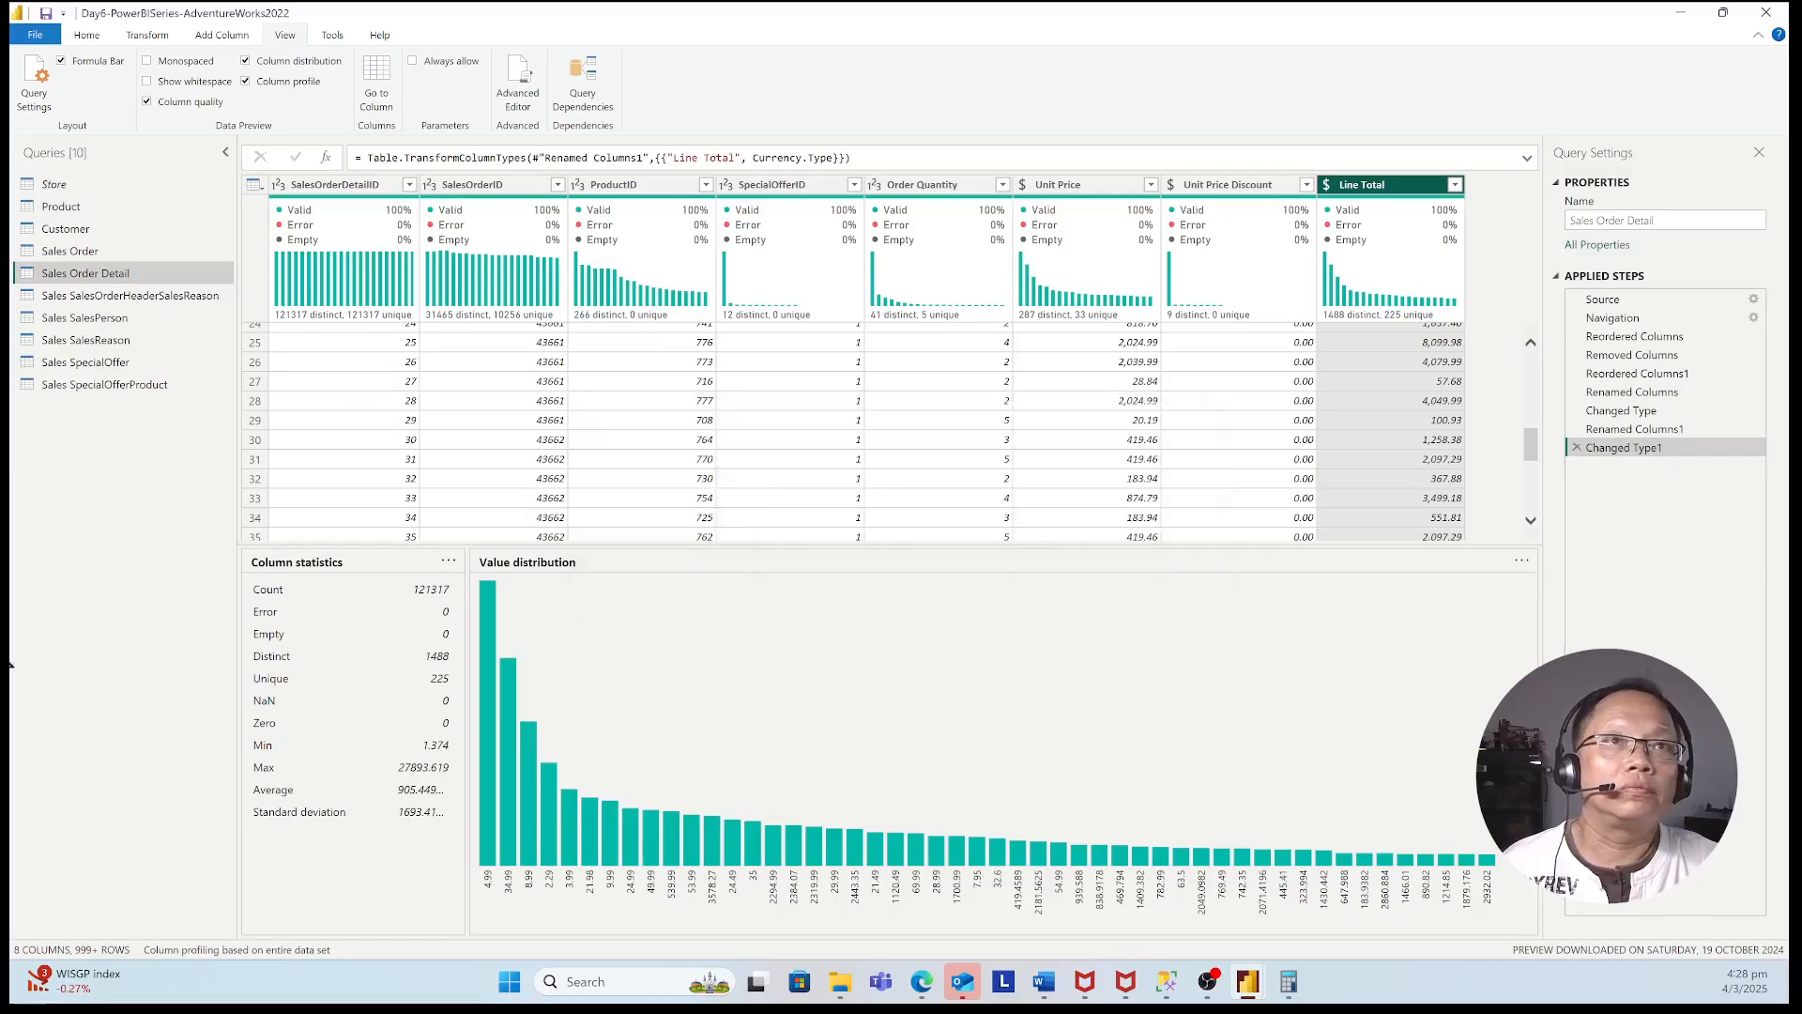
pyautogui.click(36, 36)
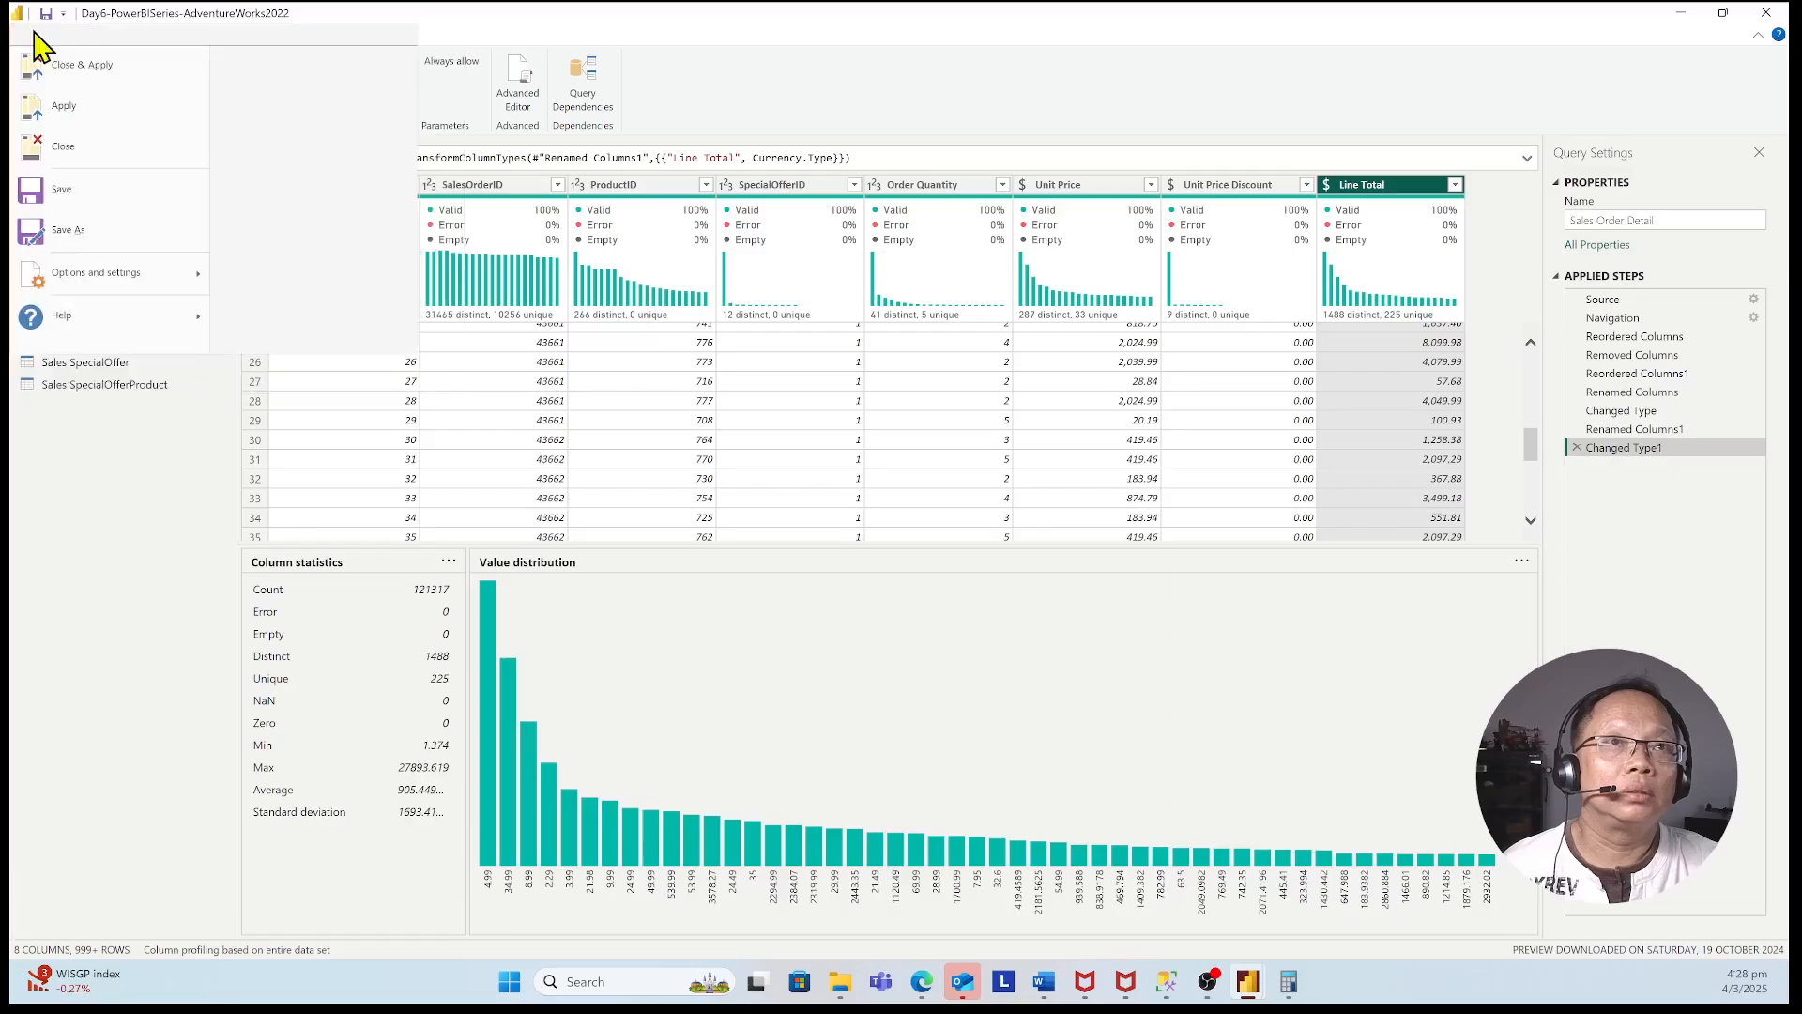
pyautogui.click(86, 230)
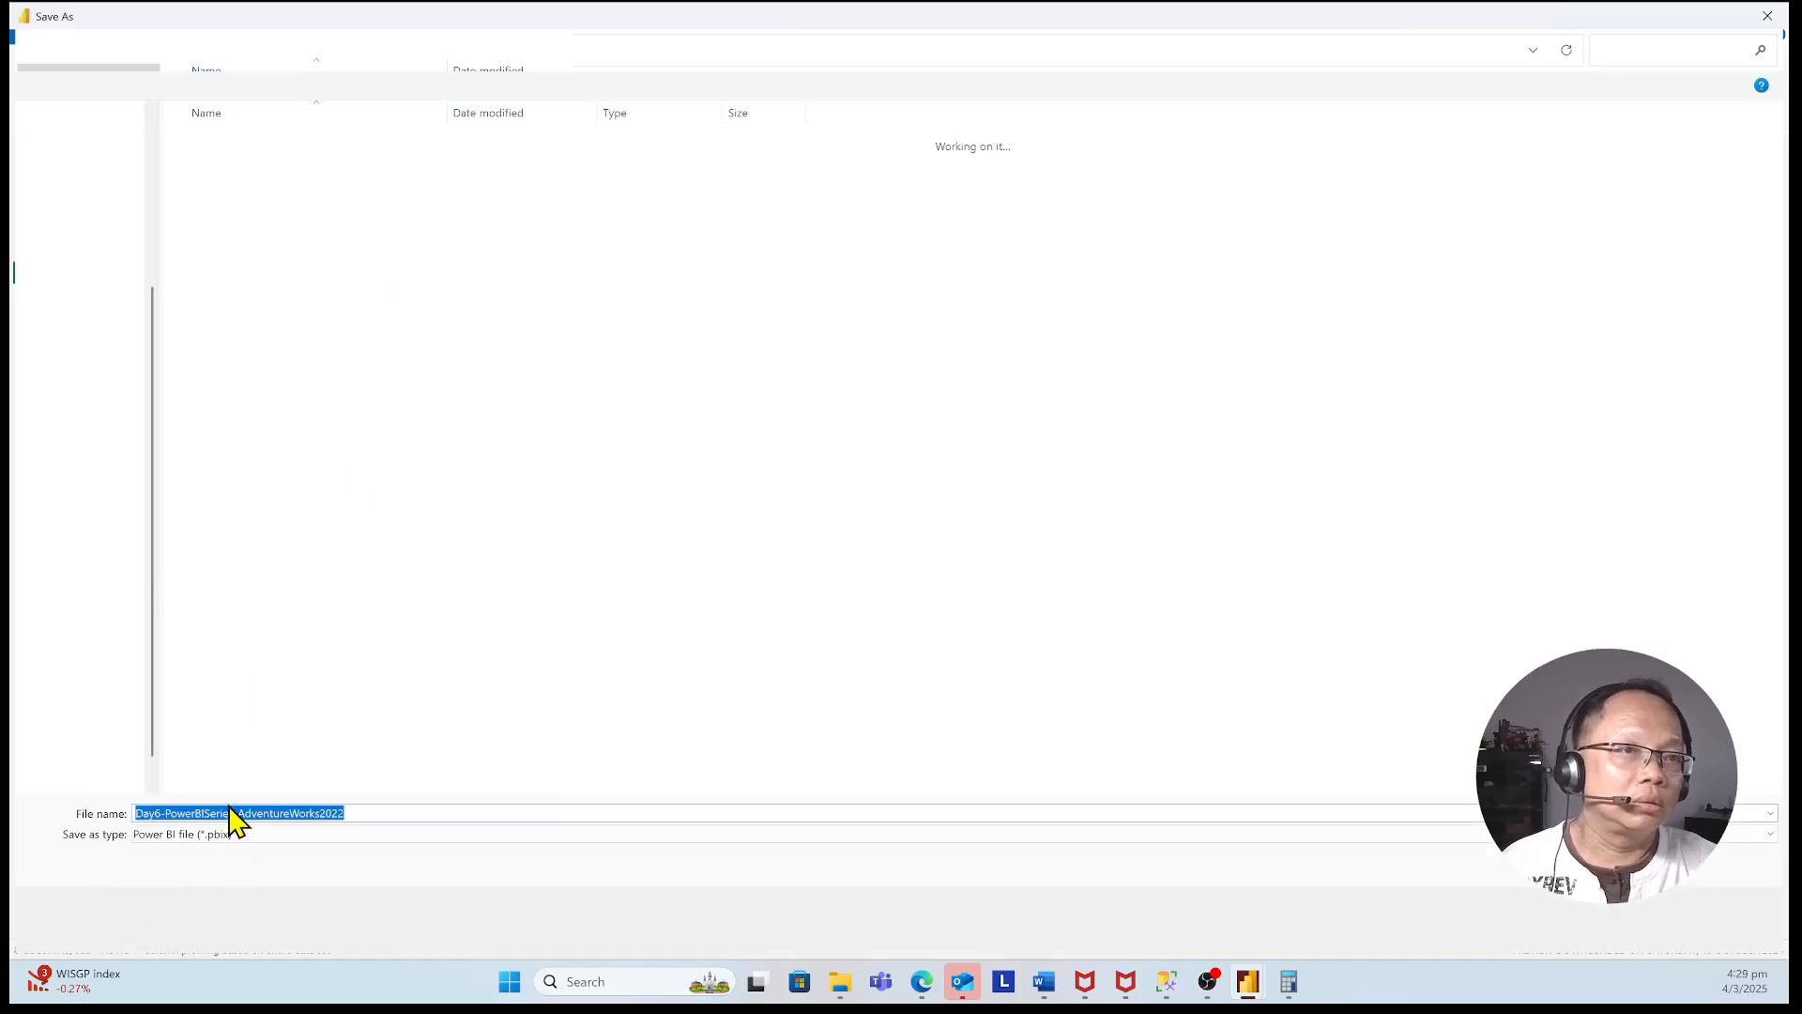
pyautogui.click(156, 812)
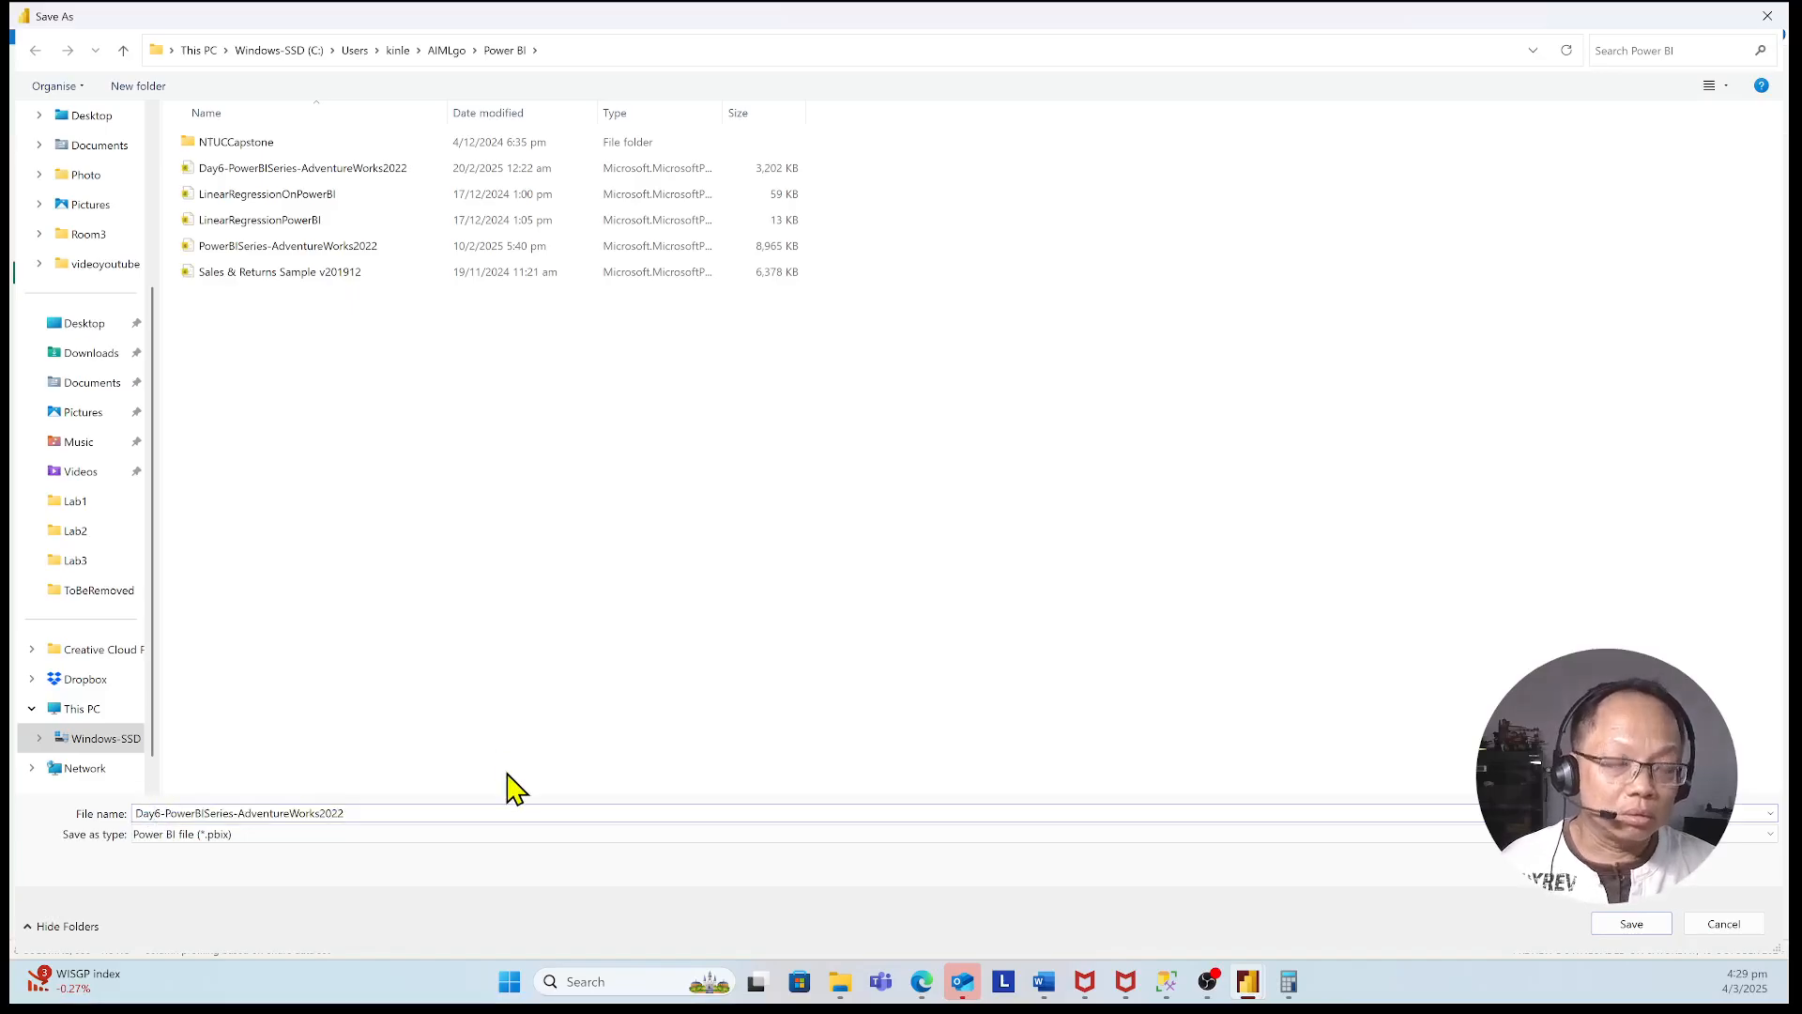
pyautogui.press('BackSpace')
pyautogui.write('8')
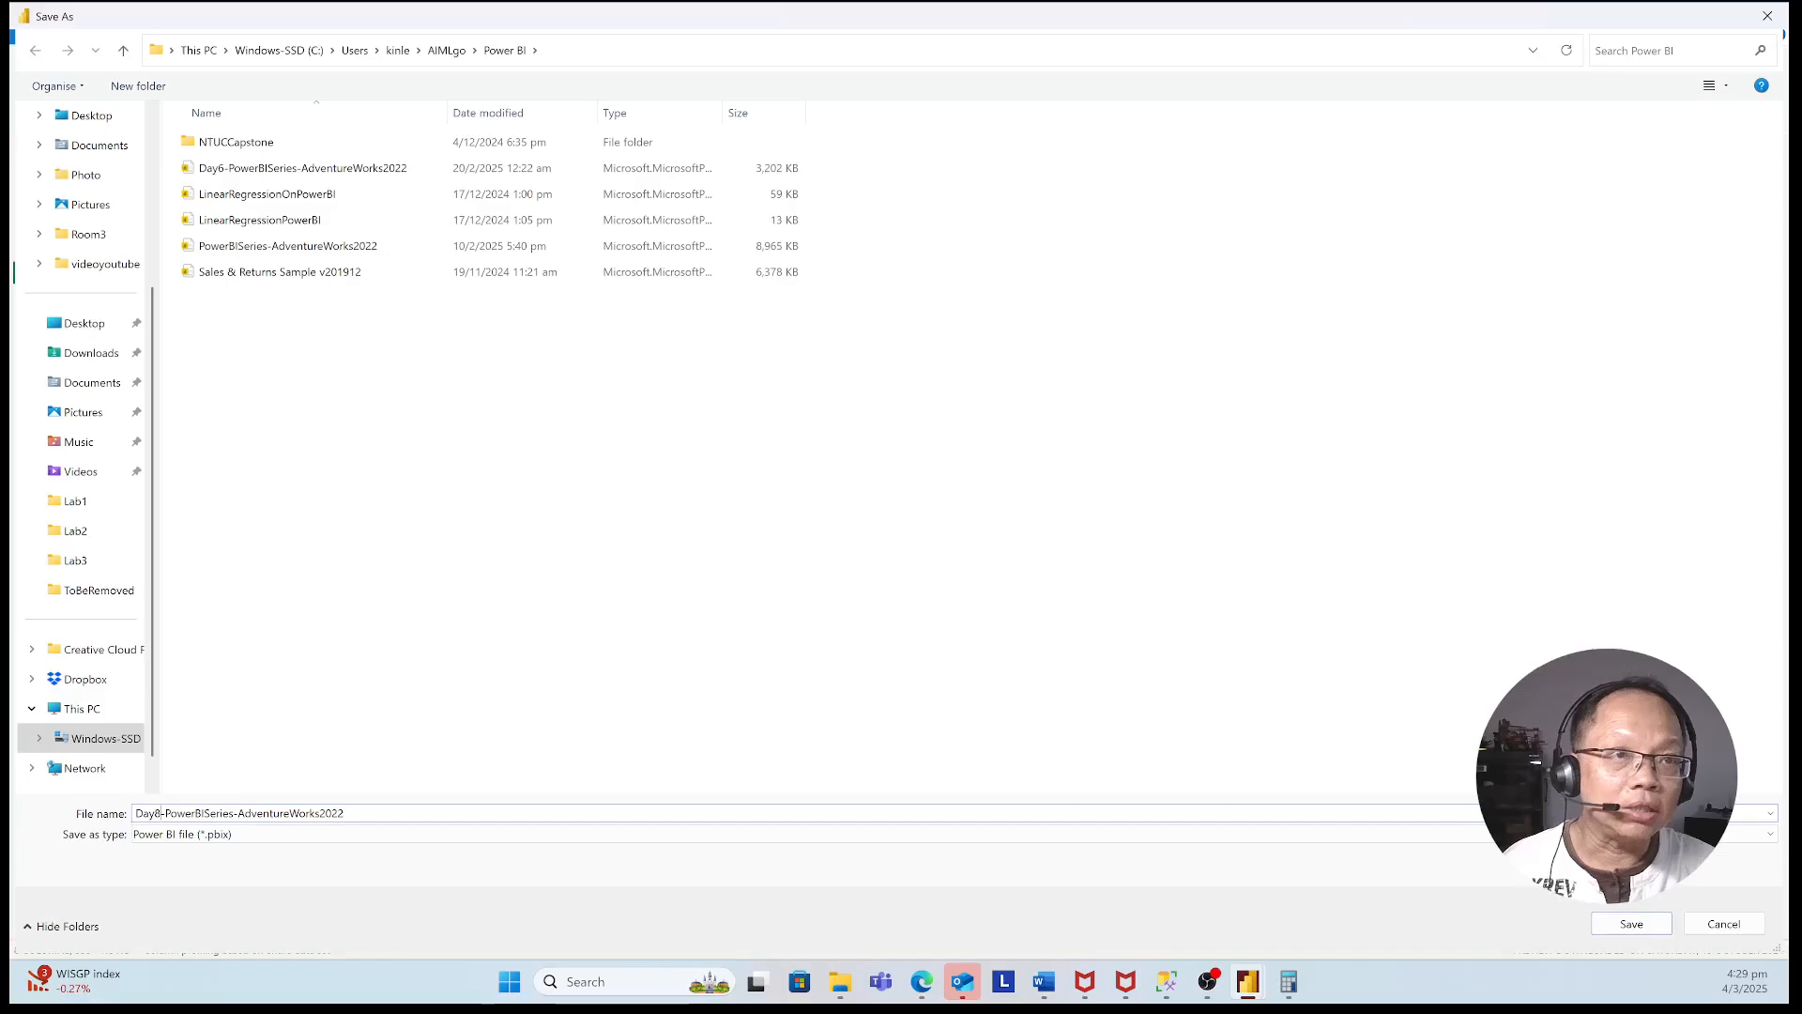
pyautogui.press('Return')
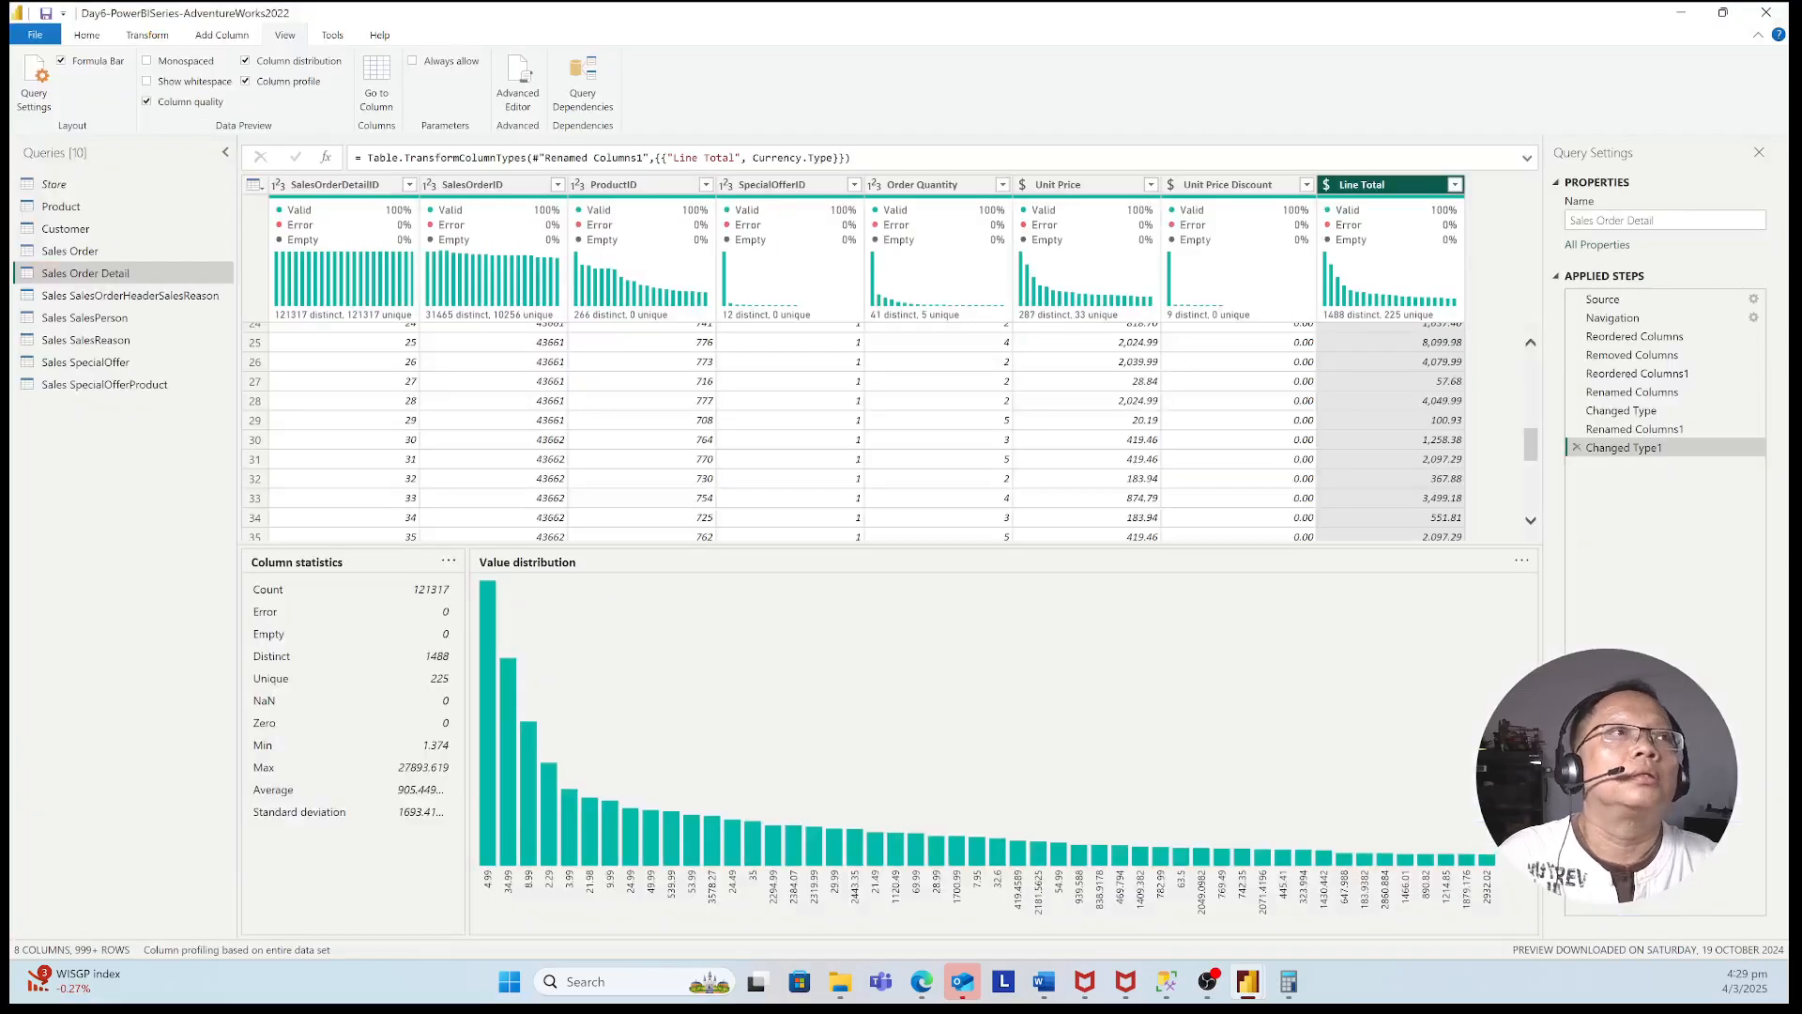